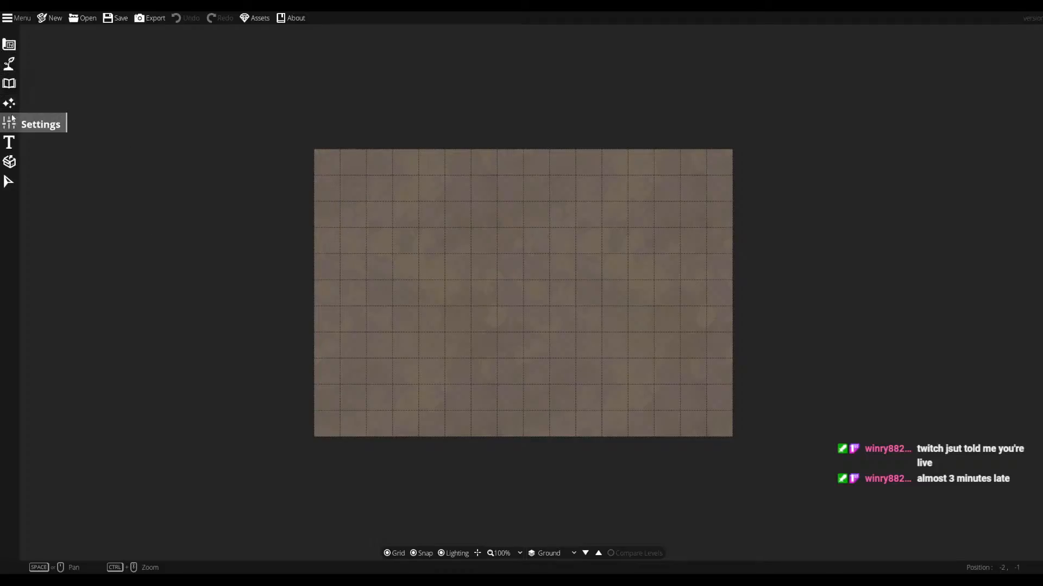
- Build a T-shaped, plank-floored building from a 9 by 3 square room and a 3 by 3 square wing centred below it
{"action": "left_click", "coordinate": [9, 44]}
{"action": "left_click", "coordinate": [38, 59]}
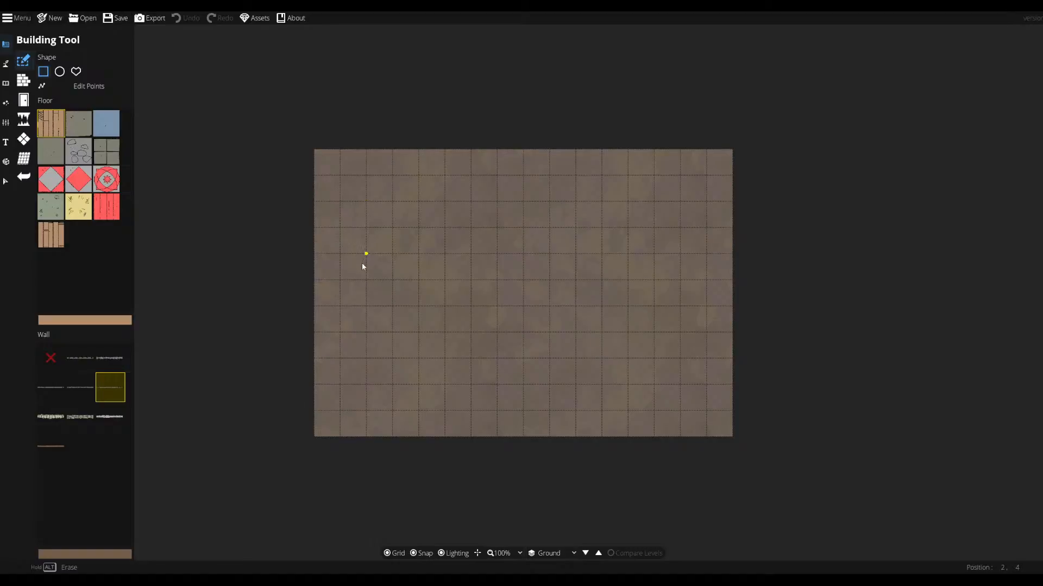
{"action": "left_click_drag", "start_coordinate": [366, 257], "coordinate": [613, 337]}
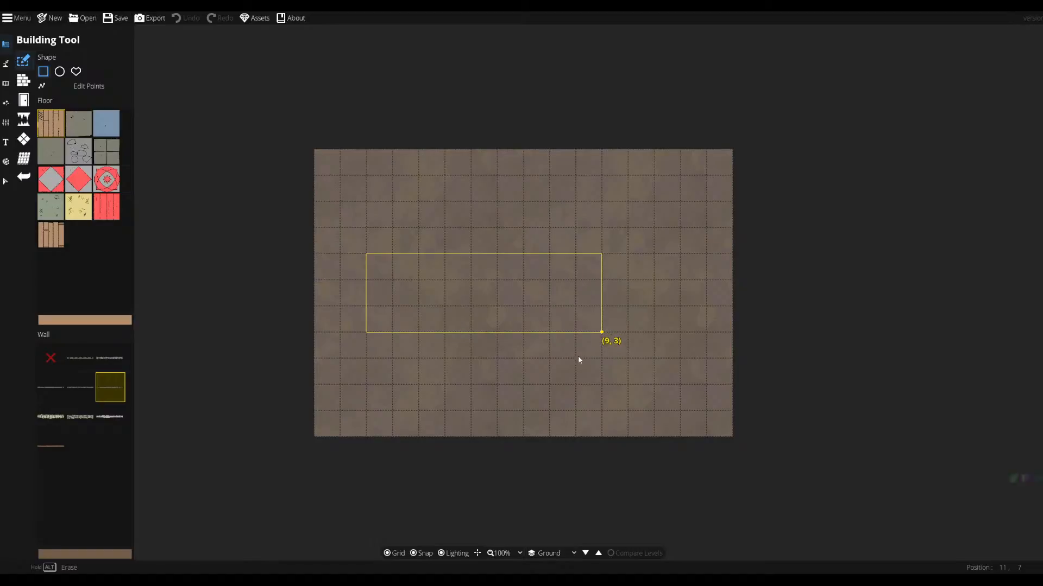
{"action": "left_click_drag", "start_coordinate": [584, 360], "coordinate": [582, 345]}
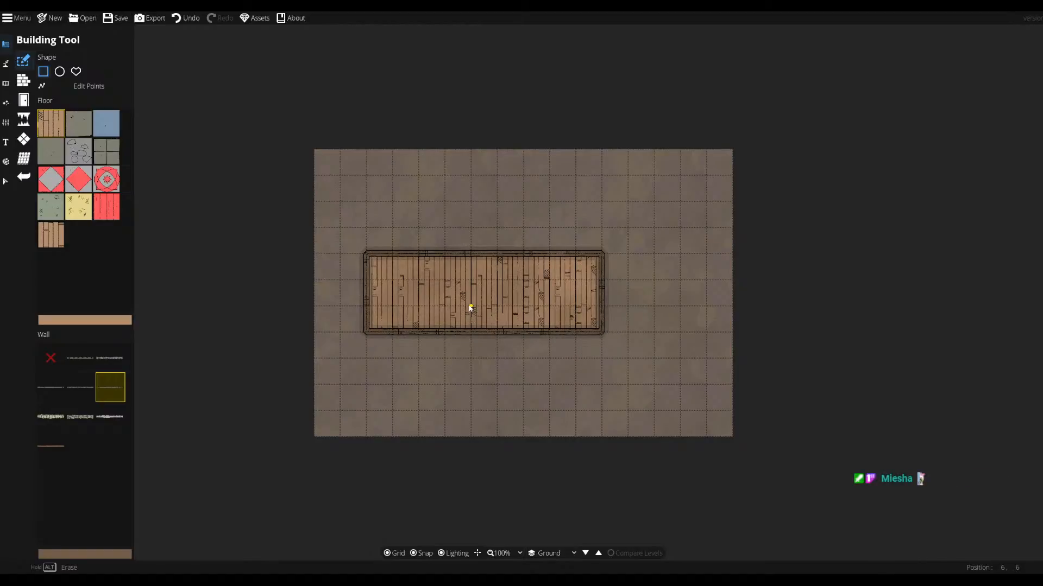
{"action": "left_click_drag", "start_coordinate": [450, 338], "coordinate": [524, 409]}
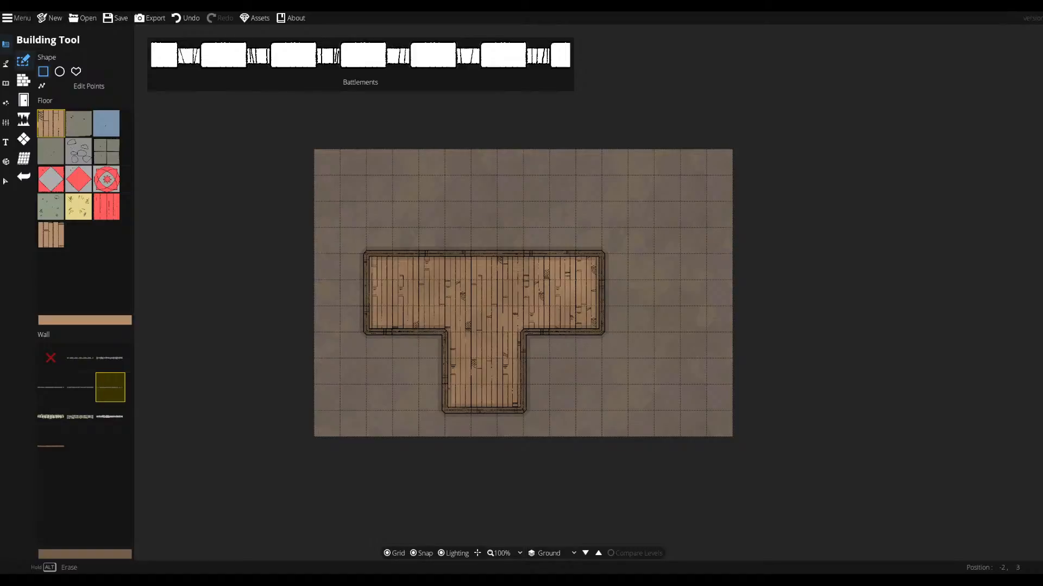
- Draw a Wood interior wall from the left inner corner of the T straight up to the building's upper wall
{"action": "left_click", "coordinate": [24, 80]}
{"action": "left_click", "coordinate": [444, 331]}
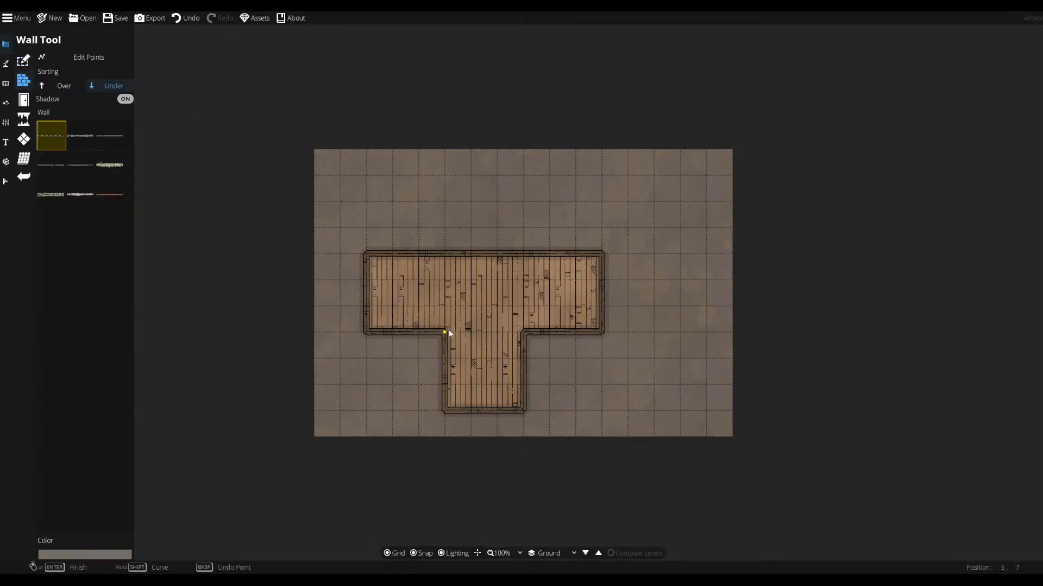
{"action": "left_click", "coordinate": [369, 331]}
{"action": "left_click", "coordinate": [110, 194]}
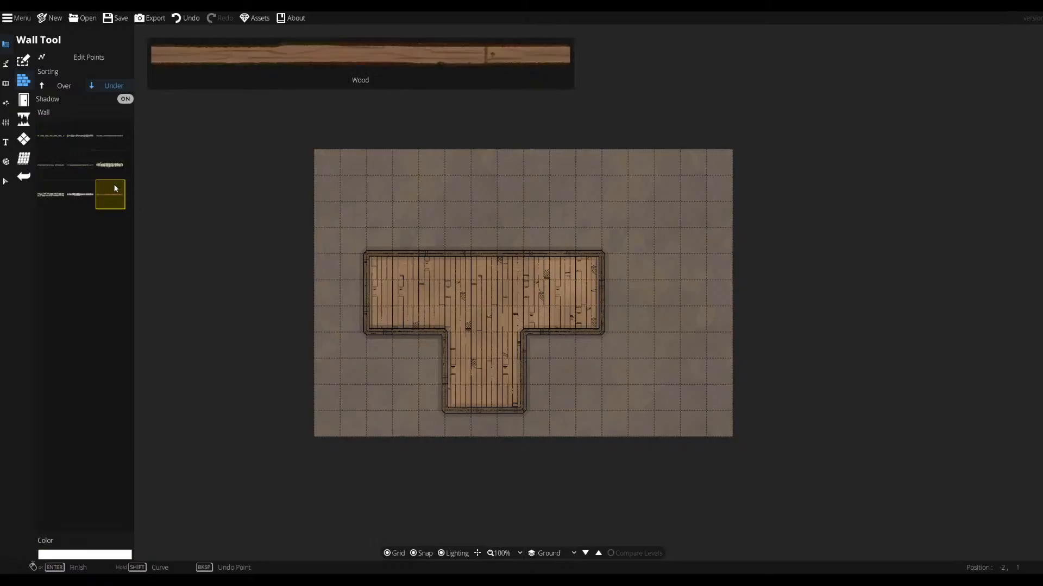
{"action": "left_click", "coordinate": [445, 331]}
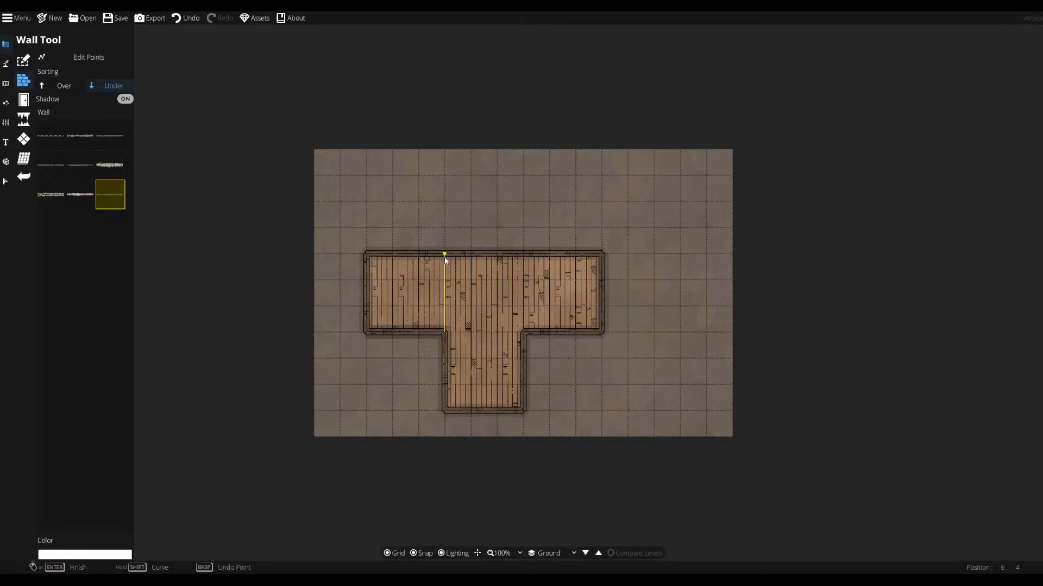
{"action": "double_click", "coordinate": [444, 254]}
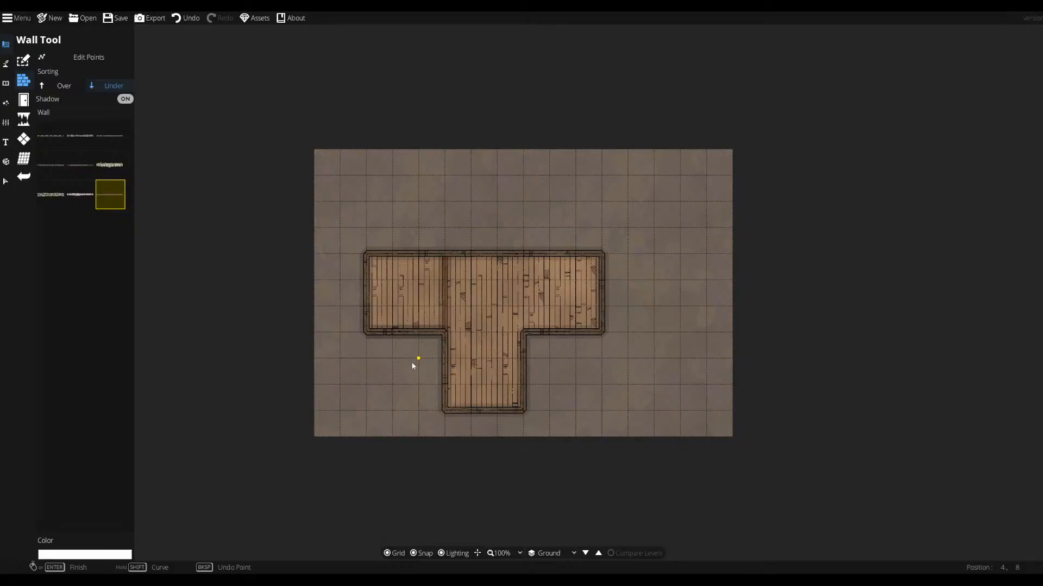
- Place a Door 03 in the middle of the wooden interior wall
{"action": "left_click", "coordinate": [23, 119]}
{"action": "left_click", "coordinate": [24, 100]}
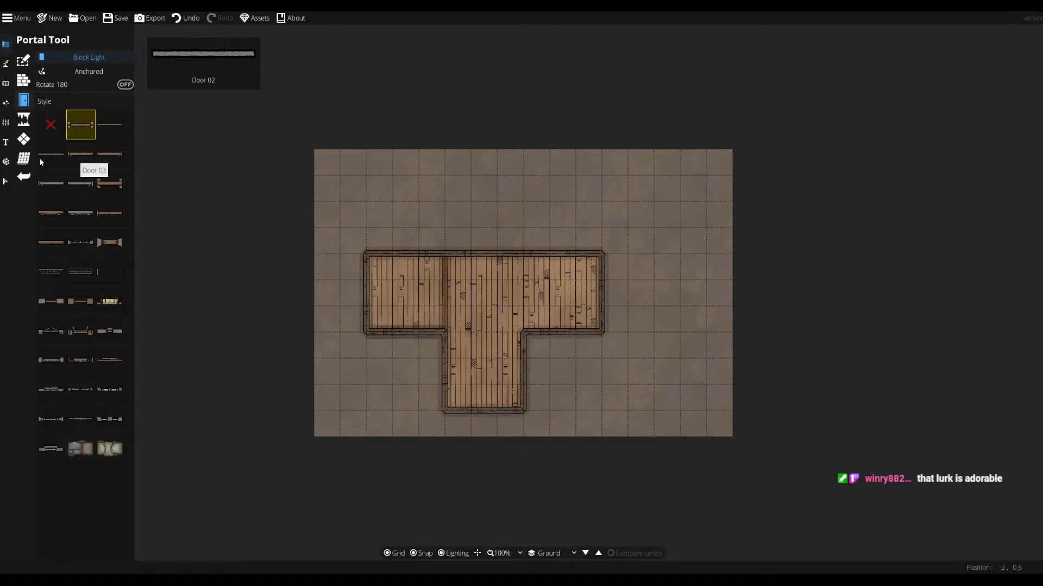
{"action": "left_click", "coordinate": [73, 163]}
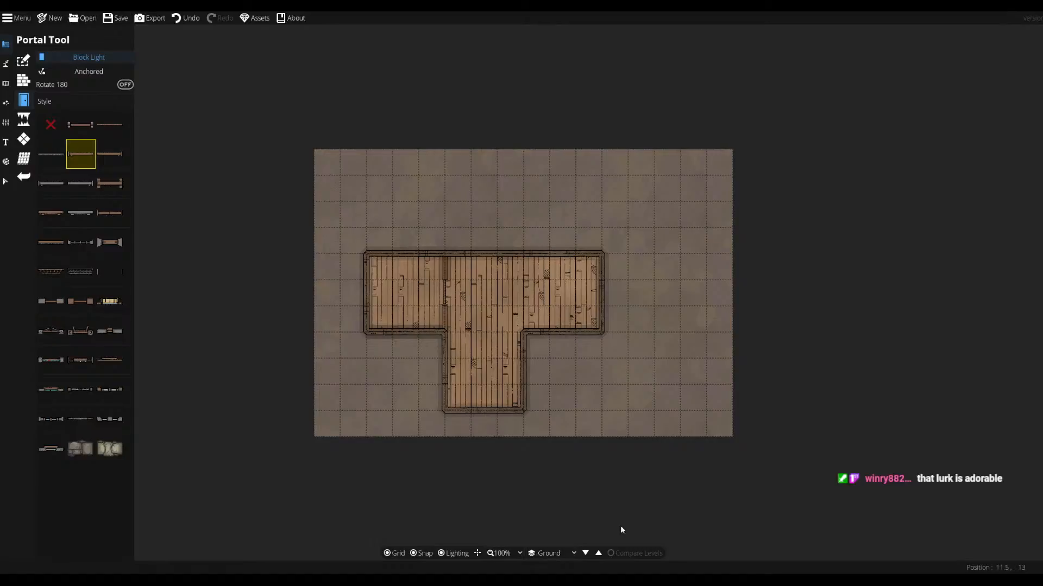
- Place a door with a post at each end in the upper outer wall, near the building's right corner
{"action": "left_click", "coordinate": [497, 553]}
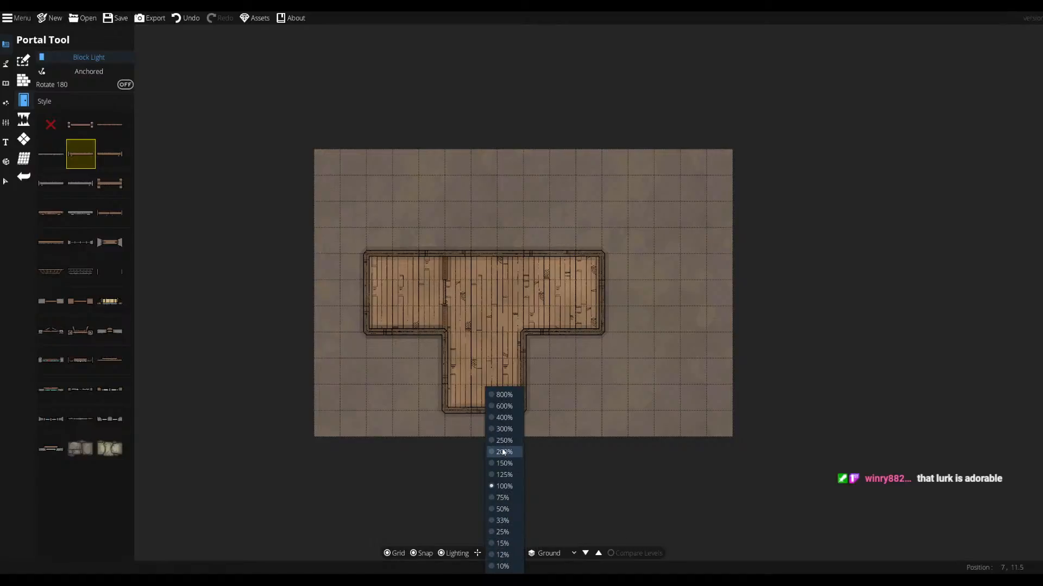
{"action": "left_click", "coordinate": [503, 452]}
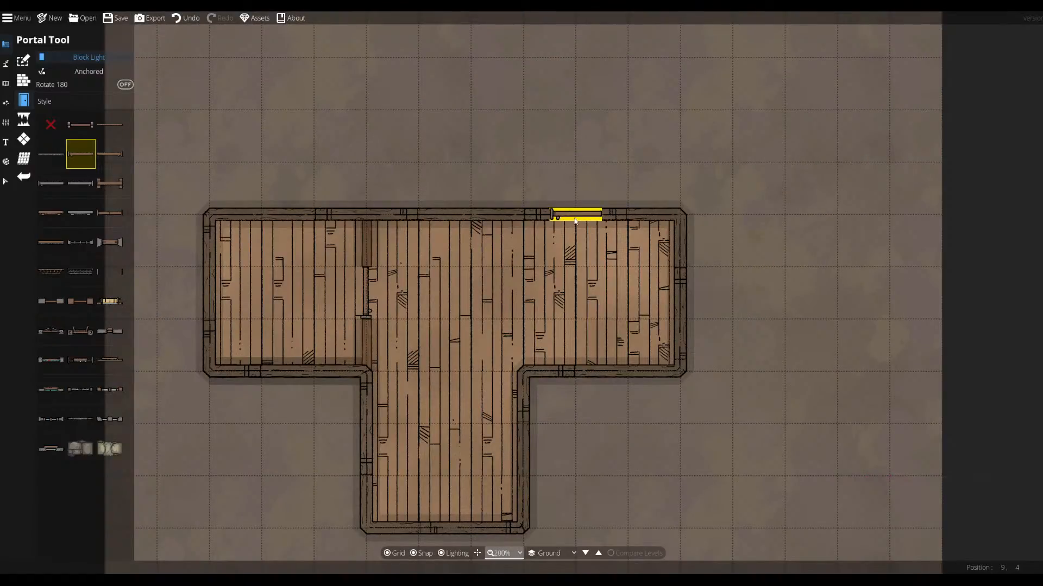
{"action": "mouse_move", "coordinate": [111, 188]}
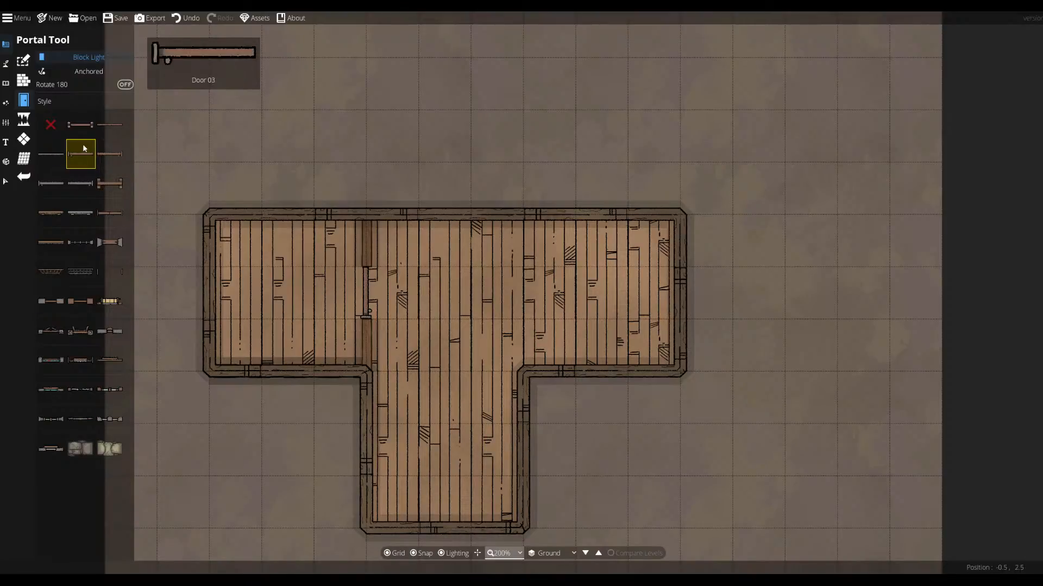
{"action": "left_click", "coordinate": [81, 124]}
{"action": "left_click", "coordinate": [603, 217]}
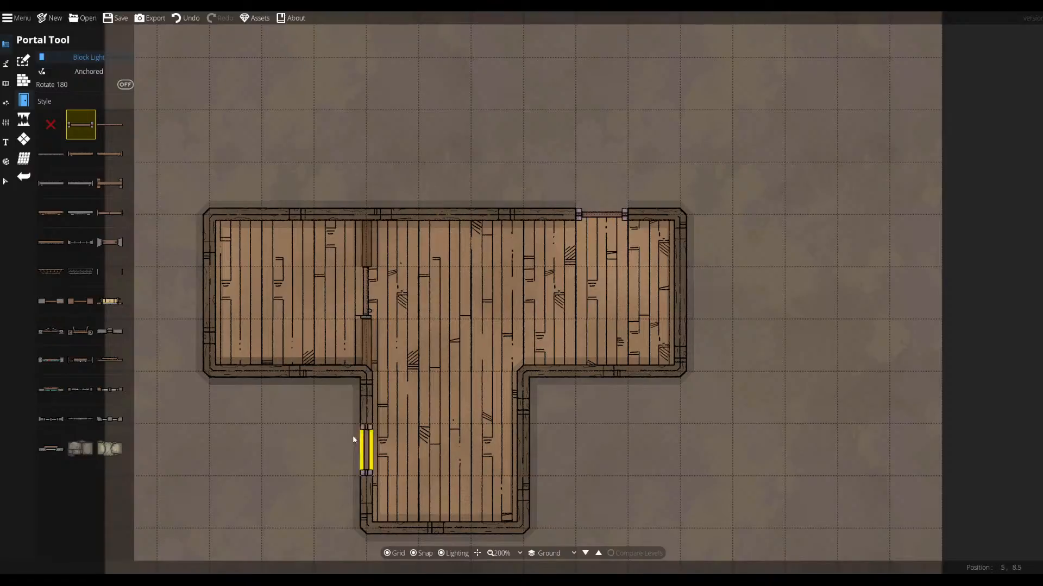
- Add Window 06 windows centred in the building's left and right end walls and in both side walls of the lower wing
{"action": "left_click", "coordinate": [82, 303]}
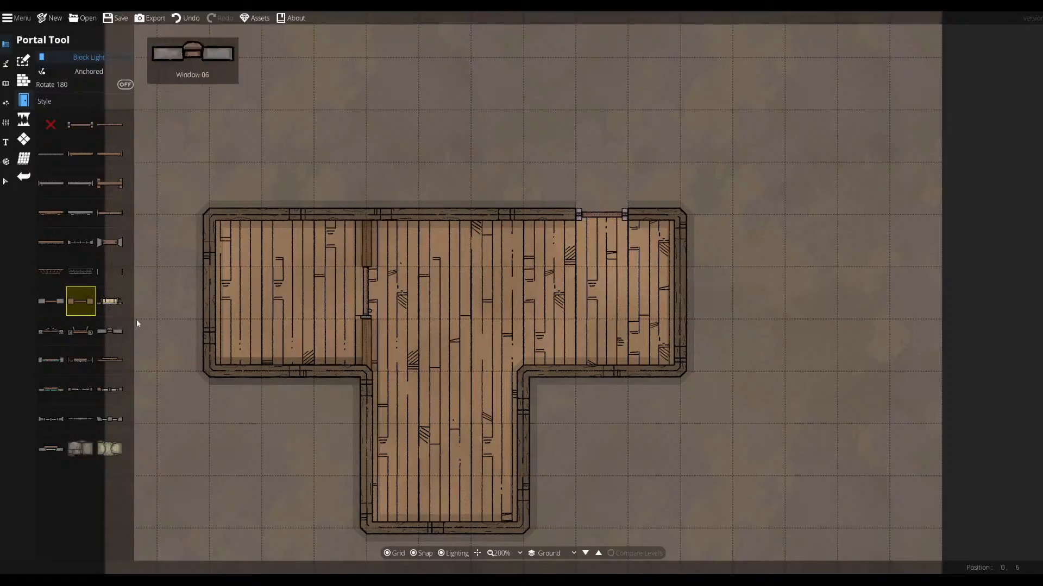
{"action": "left_click", "coordinate": [678, 300]}
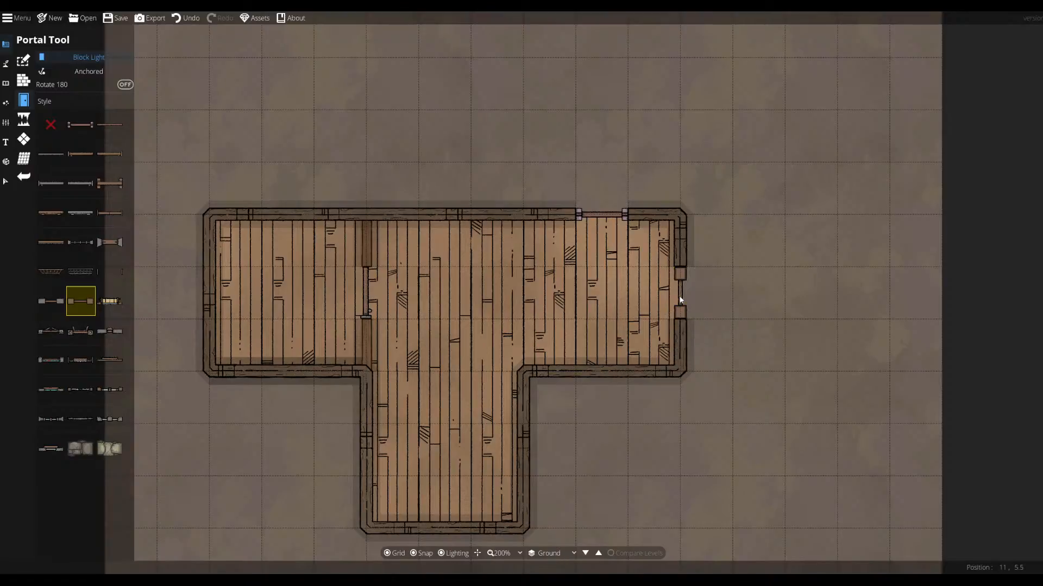
{"action": "left_click", "coordinate": [525, 456]}
{"action": "left_click", "coordinate": [367, 450]}
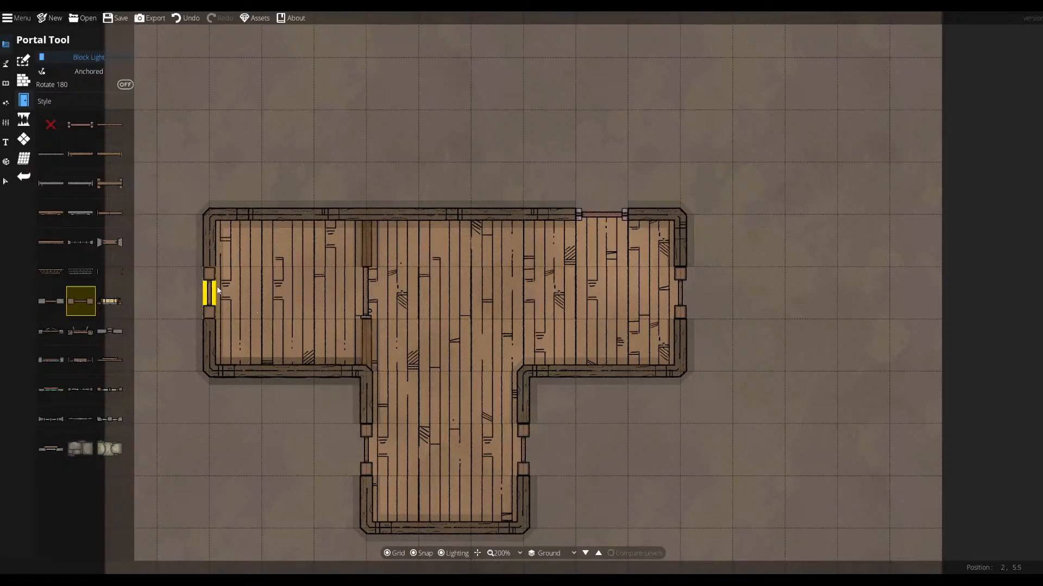
{"action": "left_click", "coordinate": [217, 290]}
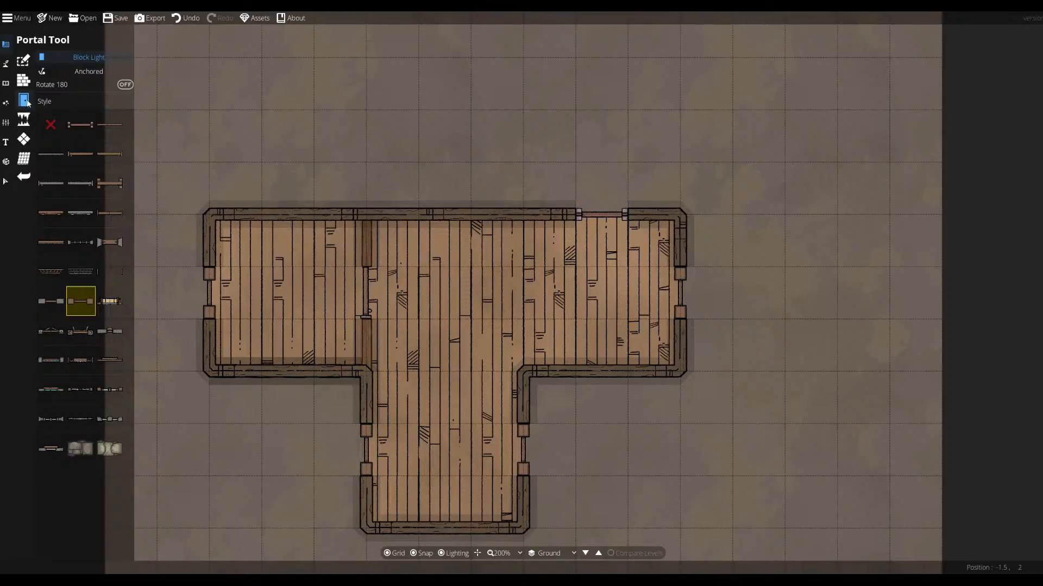
{"action": "left_click", "coordinate": [24, 80]}
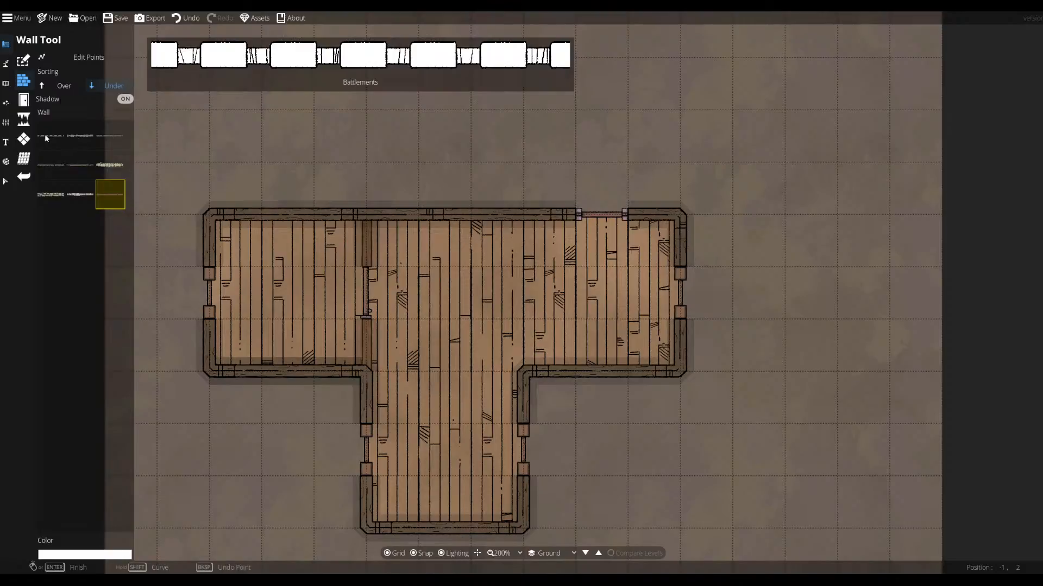
{"action": "left_click", "coordinate": [79, 167]}
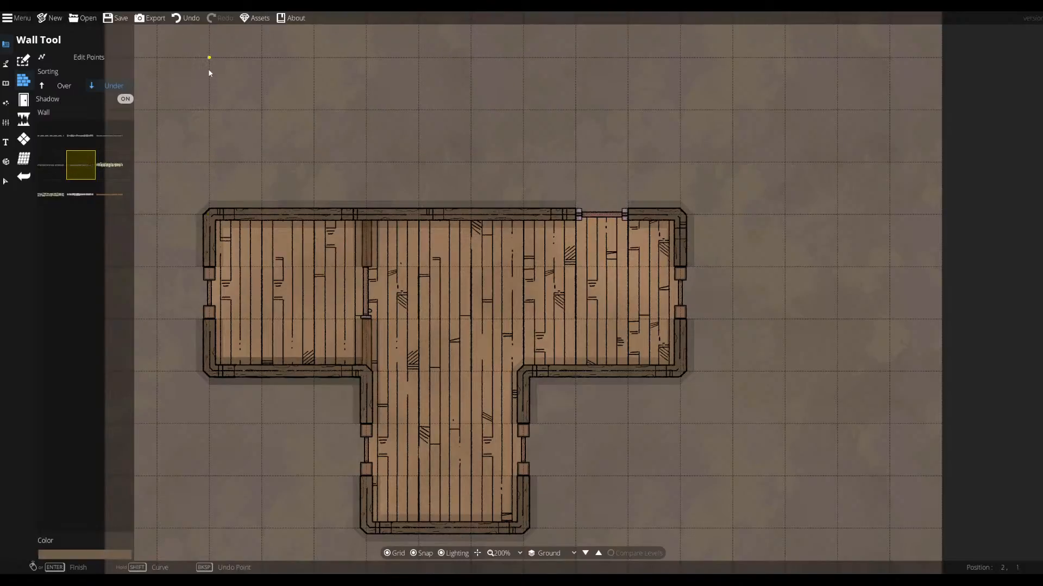
{"action": "left_click", "coordinate": [27, 125]}
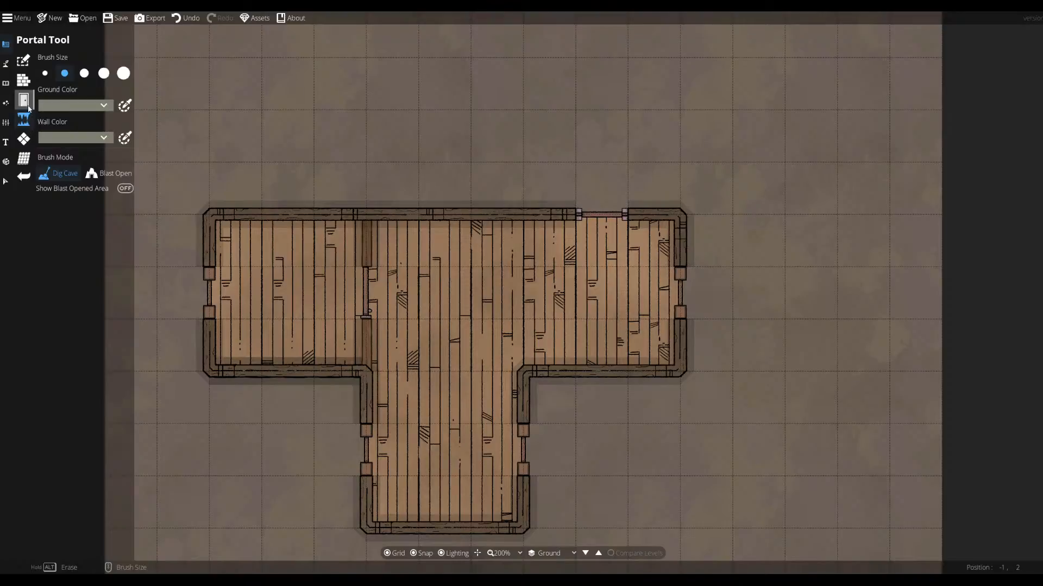
{"action": "left_click", "coordinate": [28, 107]}
{"action": "left_click", "coordinate": [25, 159]}
{"action": "left_click", "coordinate": [25, 102]}
{"action": "left_click", "coordinate": [21, 80]}
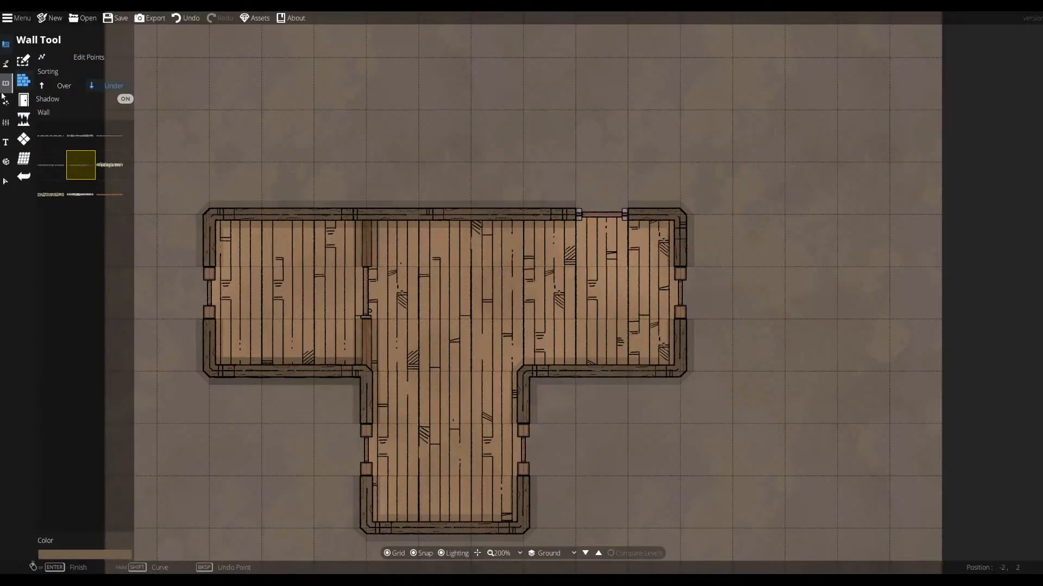
{"action": "left_click", "coordinate": [5, 102]}
{"action": "left_click", "coordinate": [8, 122]}
{"action": "left_click", "coordinate": [5, 142]}
{"action": "left_click", "coordinate": [5, 161]}
{"action": "left_click", "coordinate": [7, 103]}
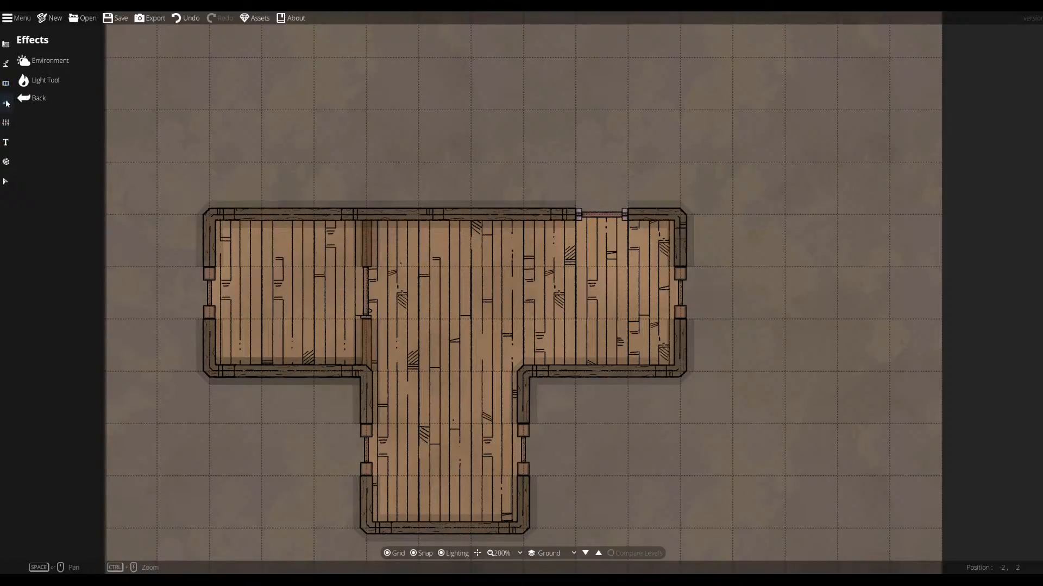
- Try to enclose a yard above the building with a rounded log palisade path, 6 squares wide and 3 deep
{"action": "left_click", "coordinate": [5, 64]}
{"action": "left_click", "coordinate": [44, 116]}
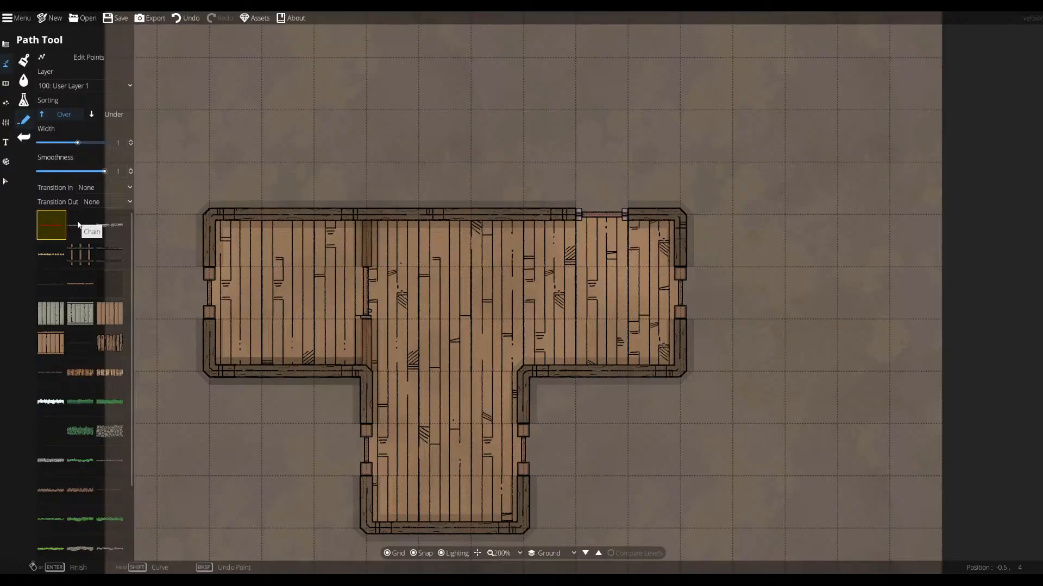
{"action": "left_click", "coordinate": [52, 254]}
{"action": "left_click", "coordinate": [209, 209]}
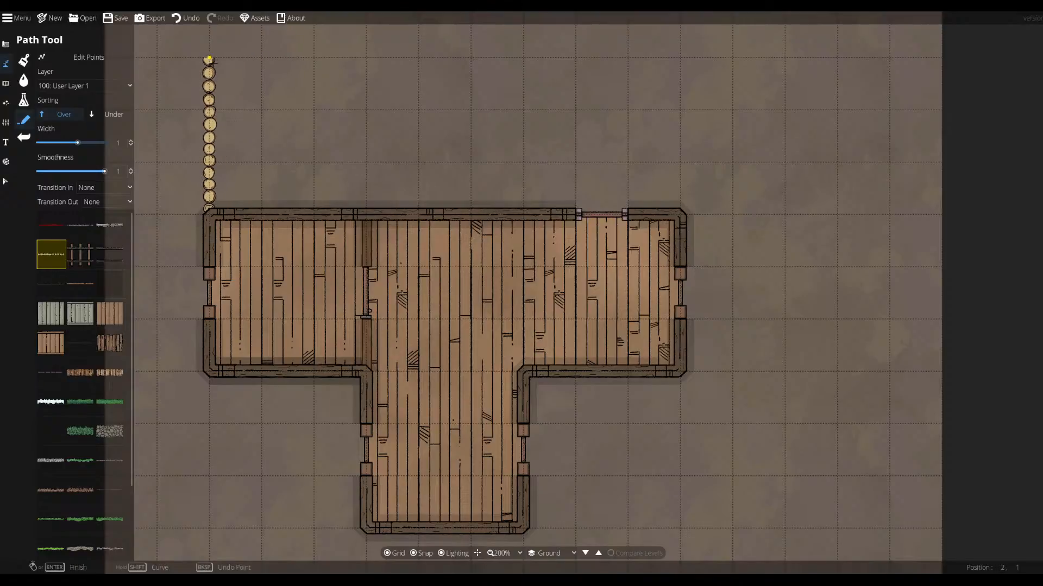
{"action": "left_click", "coordinate": [209, 59]}
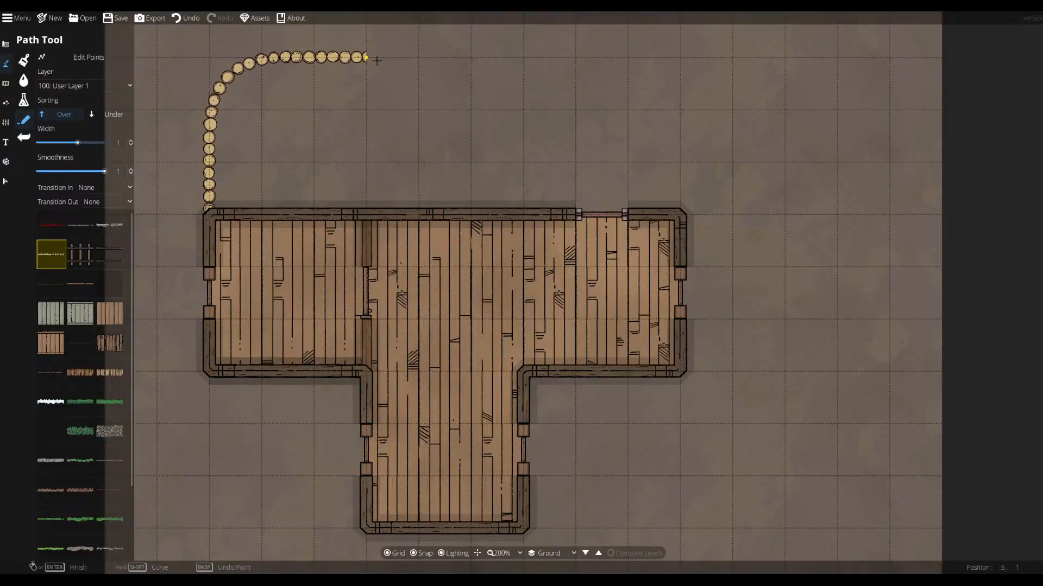
{"action": "left_click", "coordinate": [523, 57]}
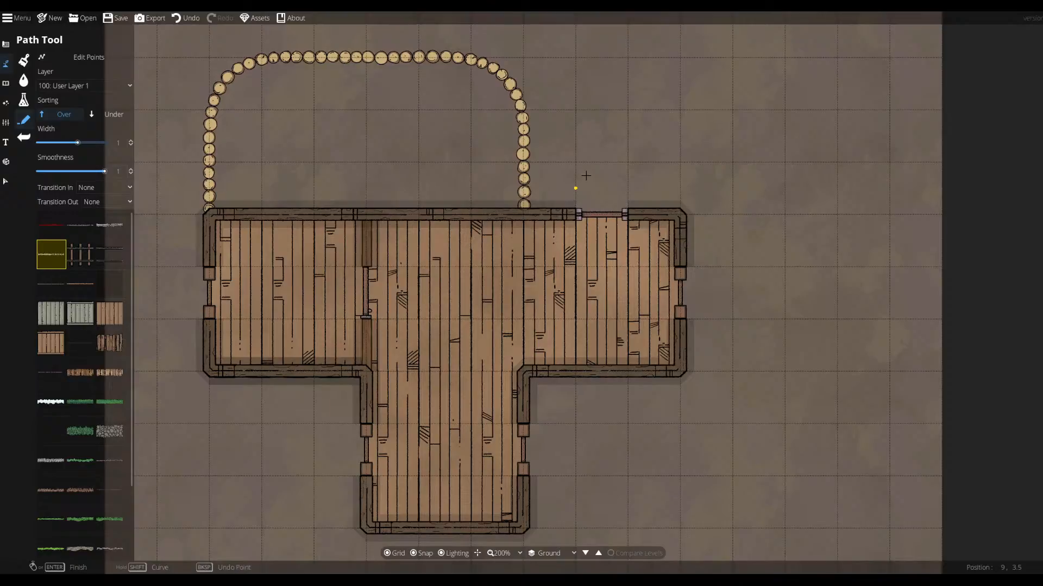
- Try a short diagonal piece of the thin wooden fence path near the upper door, and undo it together with the log palisade
{"action": "left_click", "coordinate": [111, 226]}
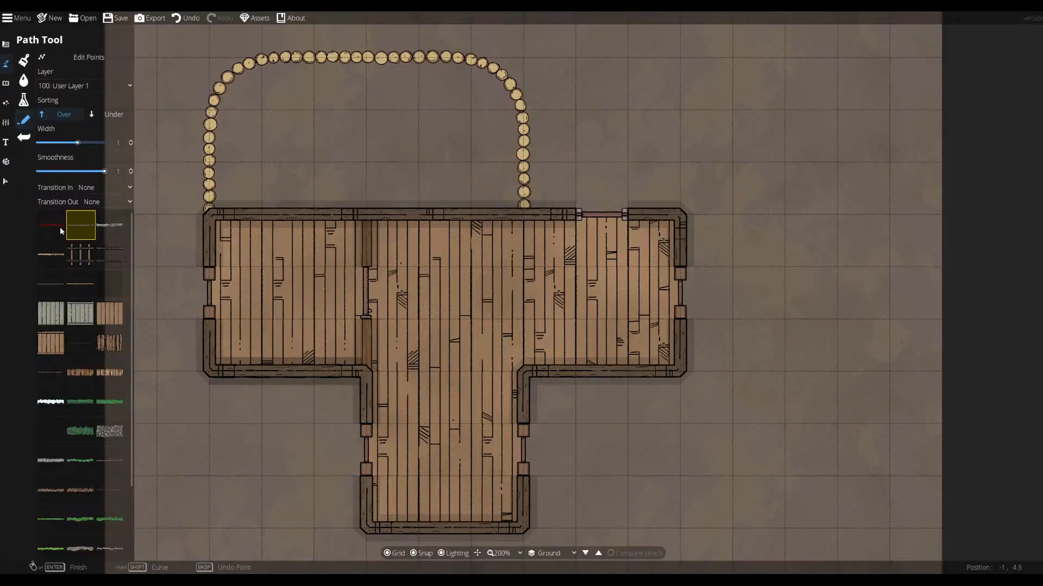
{"action": "left_click", "coordinate": [48, 372]}
{"action": "left_click", "coordinate": [574, 161]}
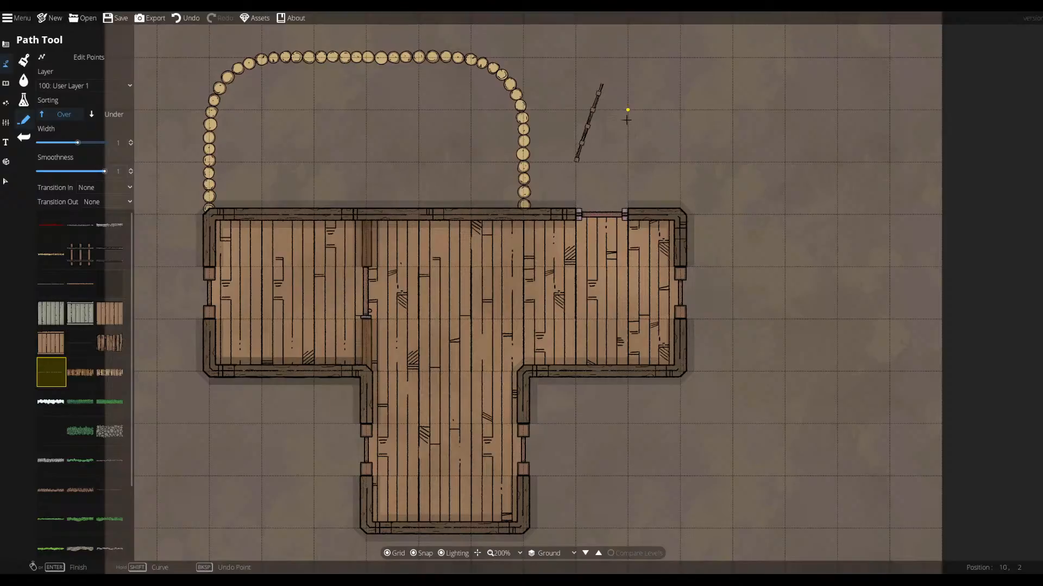
{"action": "key", "text": "ctrl+z"}
{"action": "key", "text": "ctrl+z"}
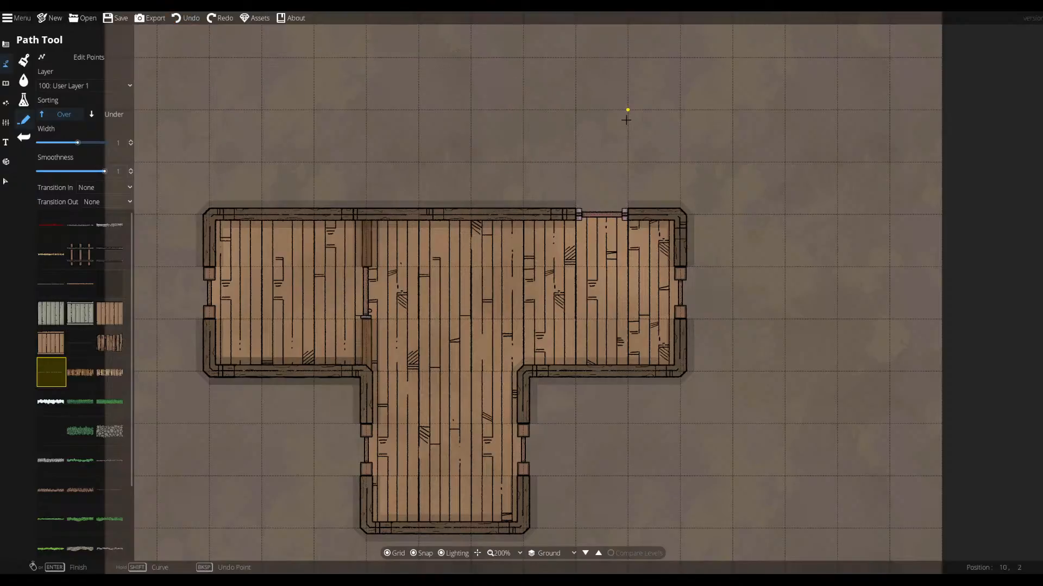
- Draw a thin wooden fence with sharp corners around a 6 by 3 square yard, starting at the building's upper-left corner
{"action": "left_click", "coordinate": [209, 212]}
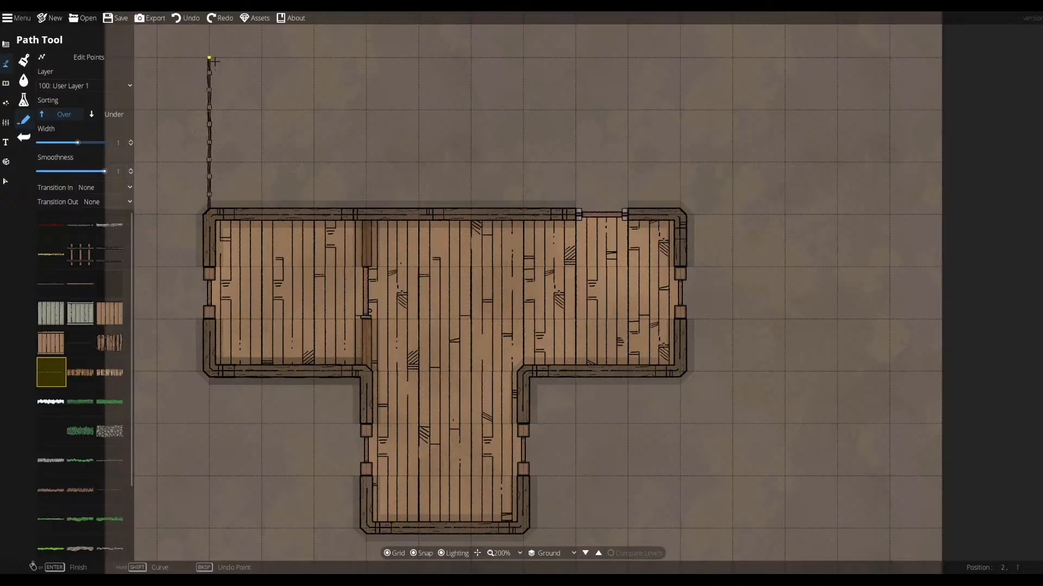
{"action": "left_click", "coordinate": [209, 58]}
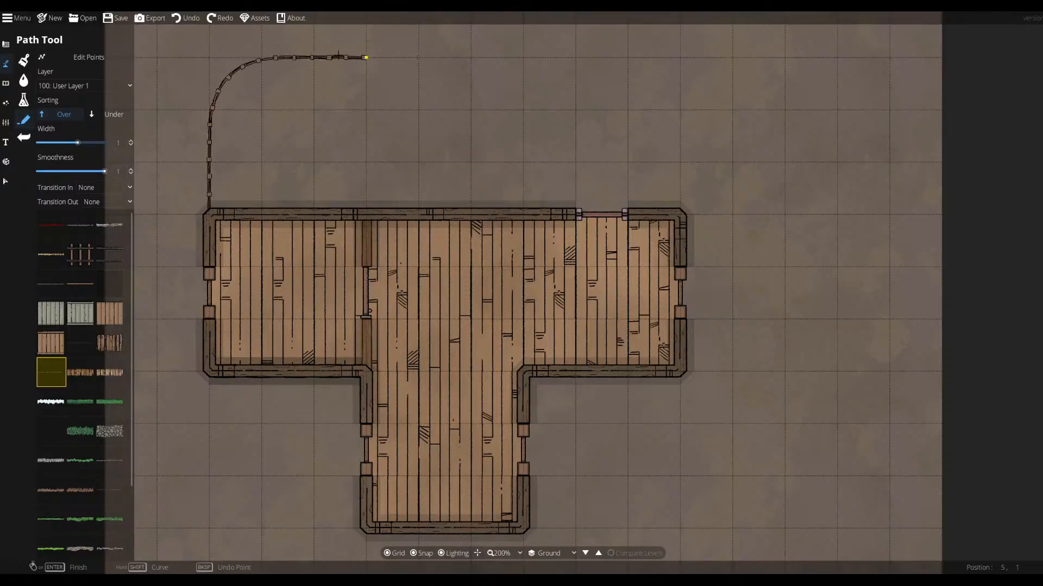
{"action": "right_click", "coordinate": [210, 57]}
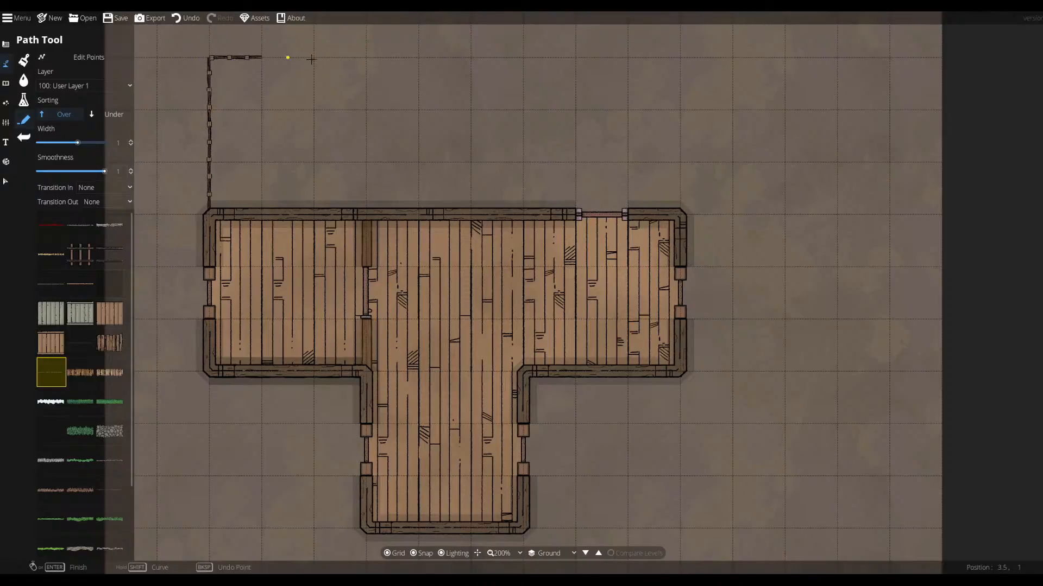
{"action": "left_click", "coordinate": [528, 65]}
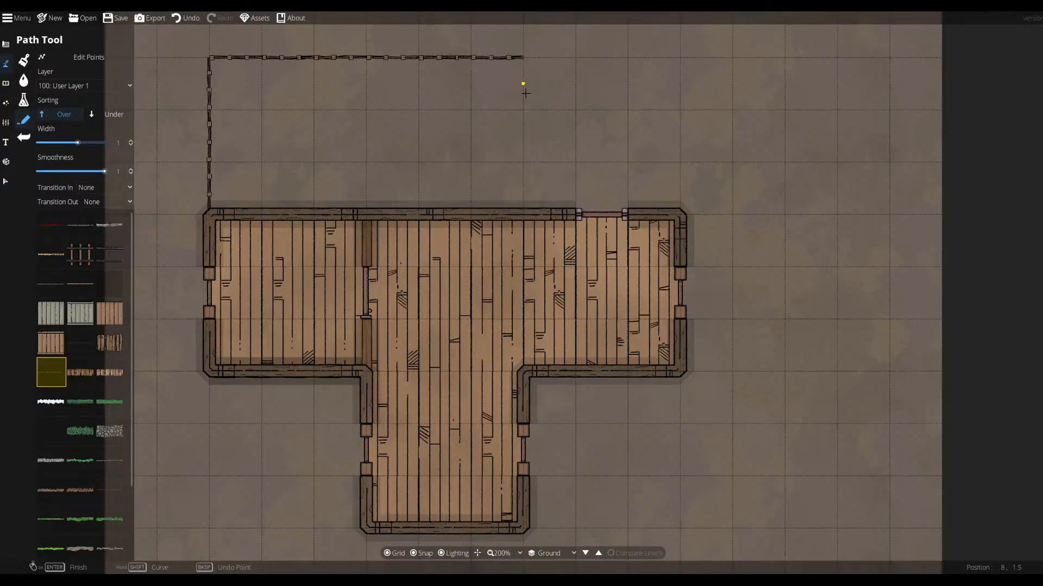
{"action": "left_click", "coordinate": [514, 207]}
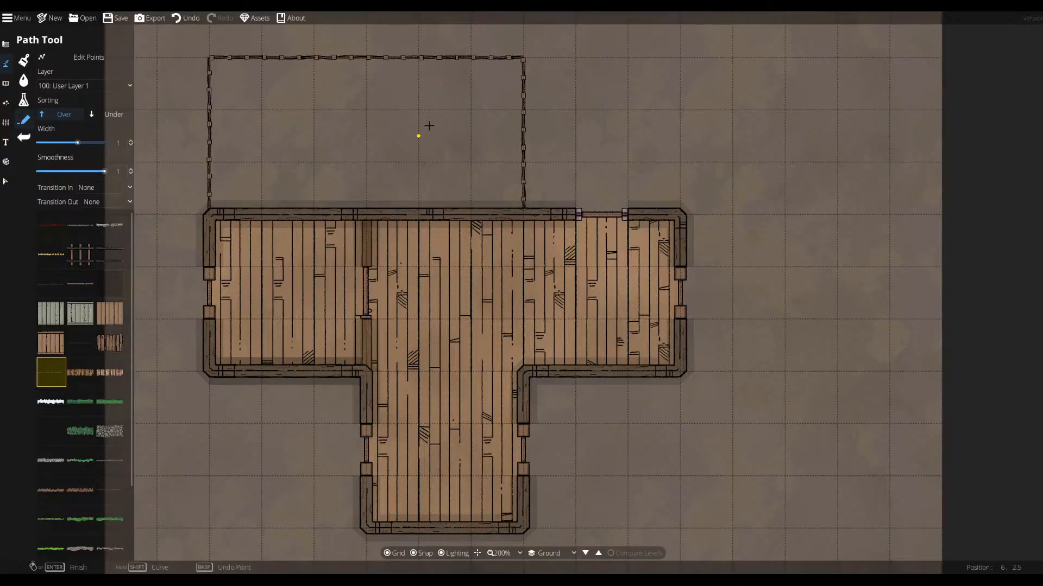
- Fill the whole ground around the building with Terrain Gravel
{"action": "left_click", "coordinate": [23, 100]}
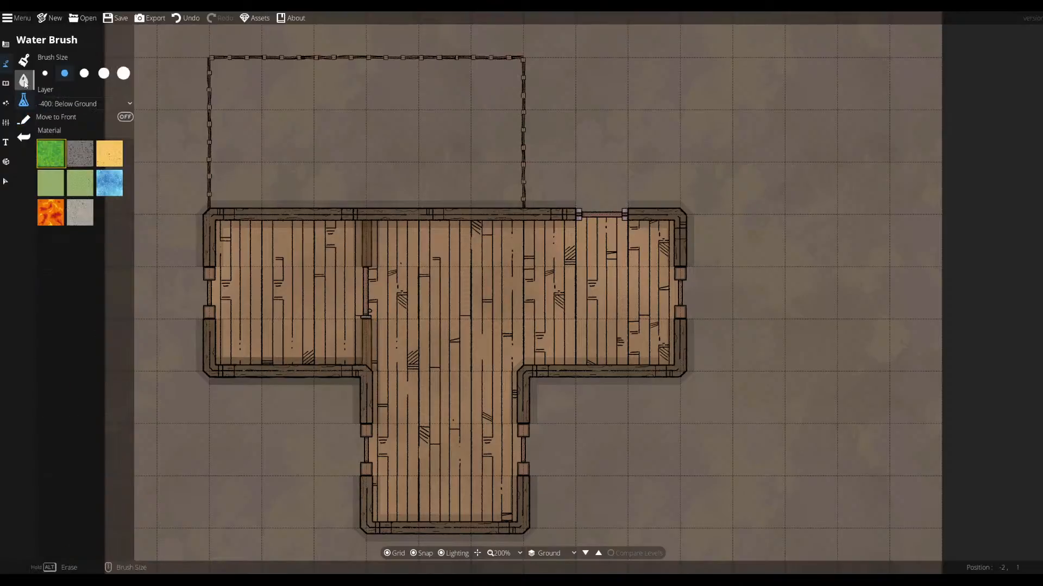
{"action": "left_click", "coordinate": [25, 81]}
{"action": "left_click", "coordinate": [24, 119]}
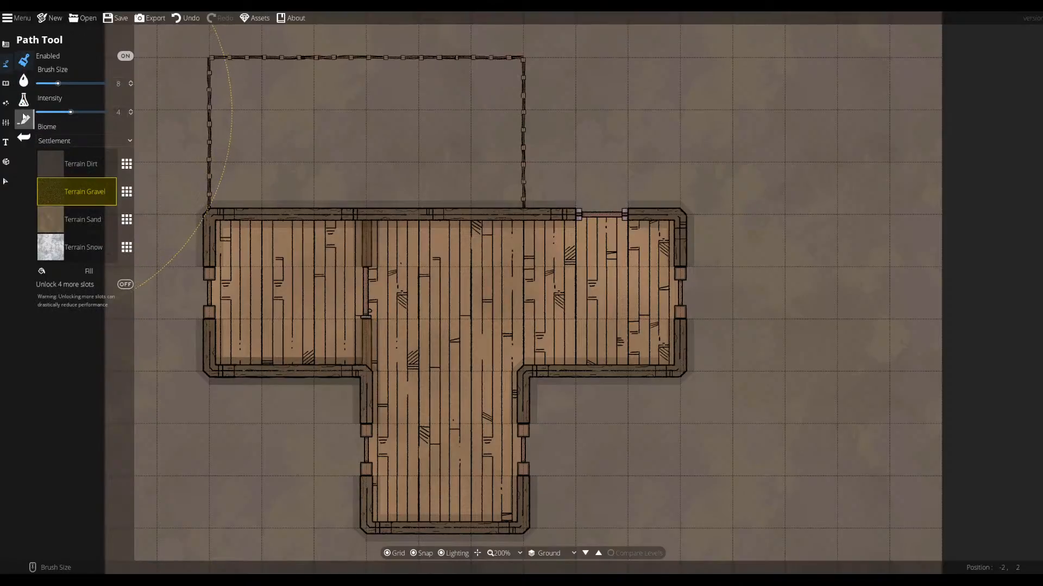
{"action": "left_click", "coordinate": [63, 273]}
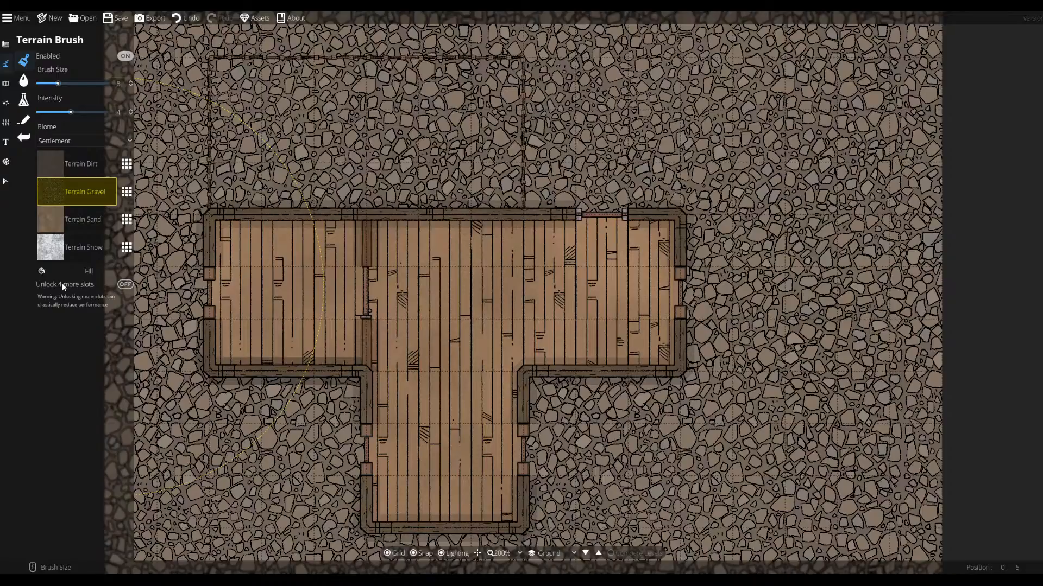
- Unlock four more terrain slots and fill the whole ground with Terrain Grass
{"action": "left_click", "coordinate": [62, 286]}
{"action": "left_click", "coordinate": [76, 303]}
{"action": "left_click_drag", "start_coordinate": [163, 282], "coordinate": [193, 304]}
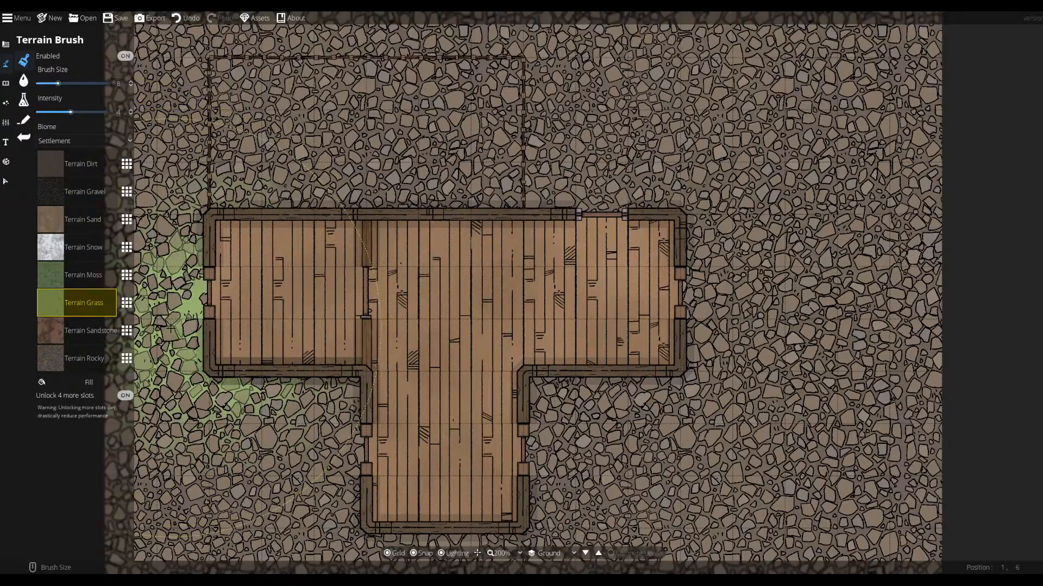
{"action": "left_click", "coordinate": [49, 382]}
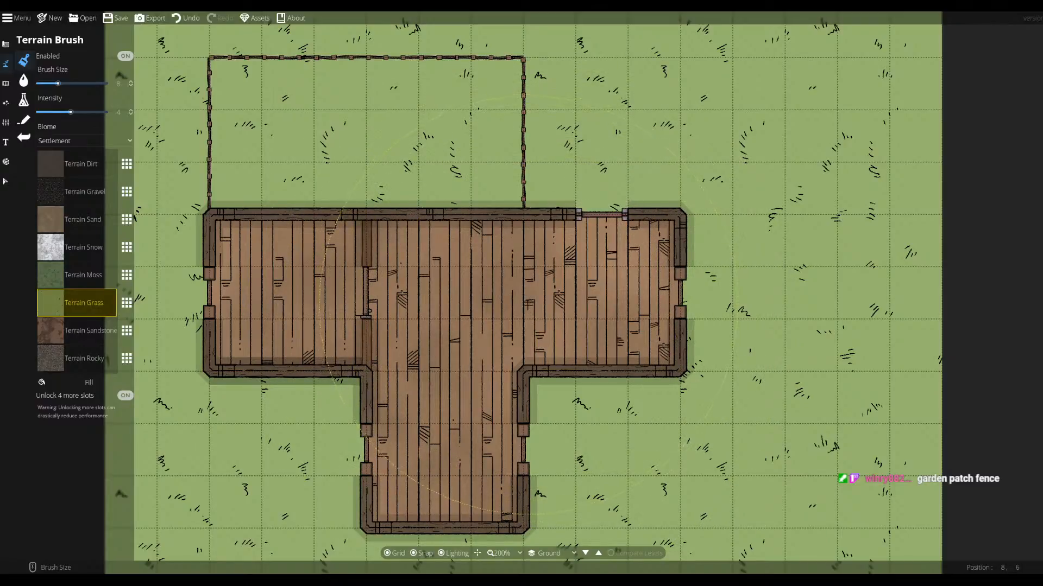
- Look through the terrain, water, material, object and pattern shape tools for available ground textures
{"action": "left_click", "coordinate": [23, 80]}
{"action": "left_click", "coordinate": [21, 63]}
{"action": "left_click", "coordinate": [6, 82]}
{"action": "left_click", "coordinate": [6, 63]}
{"action": "left_click", "coordinate": [48, 101]}
{"action": "left_click", "coordinate": [48, 79]}
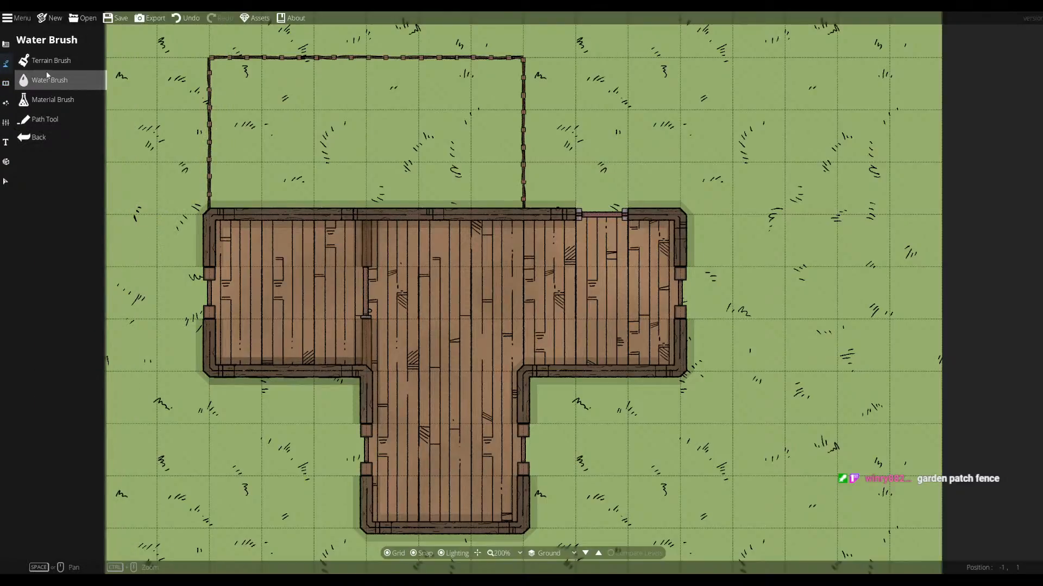
{"action": "left_click", "coordinate": [32, 63]}
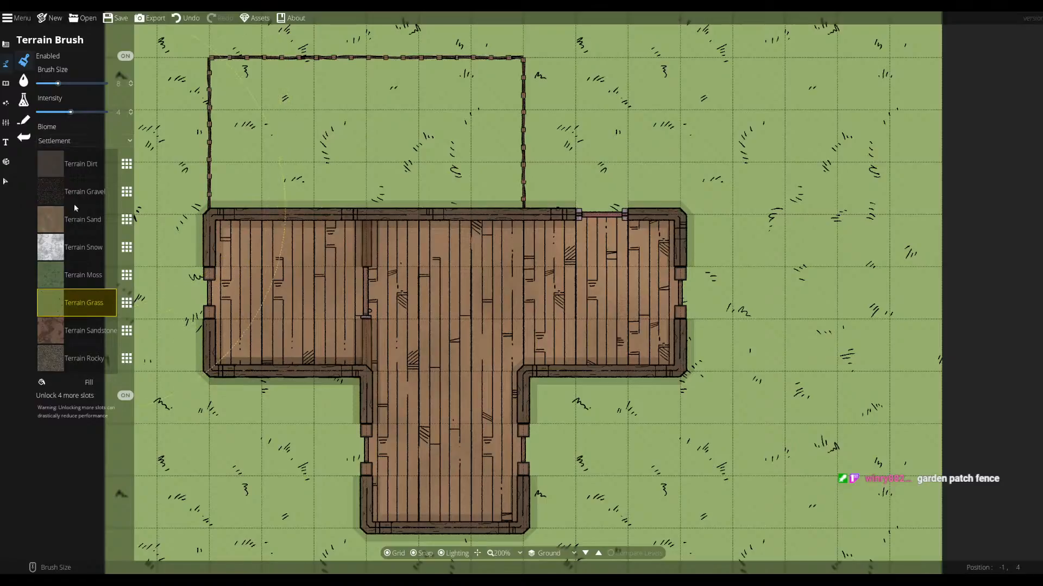
{"action": "left_click", "coordinate": [6, 122]}
{"action": "left_click", "coordinate": [6, 103]}
{"action": "left_click", "coordinate": [5, 84]}
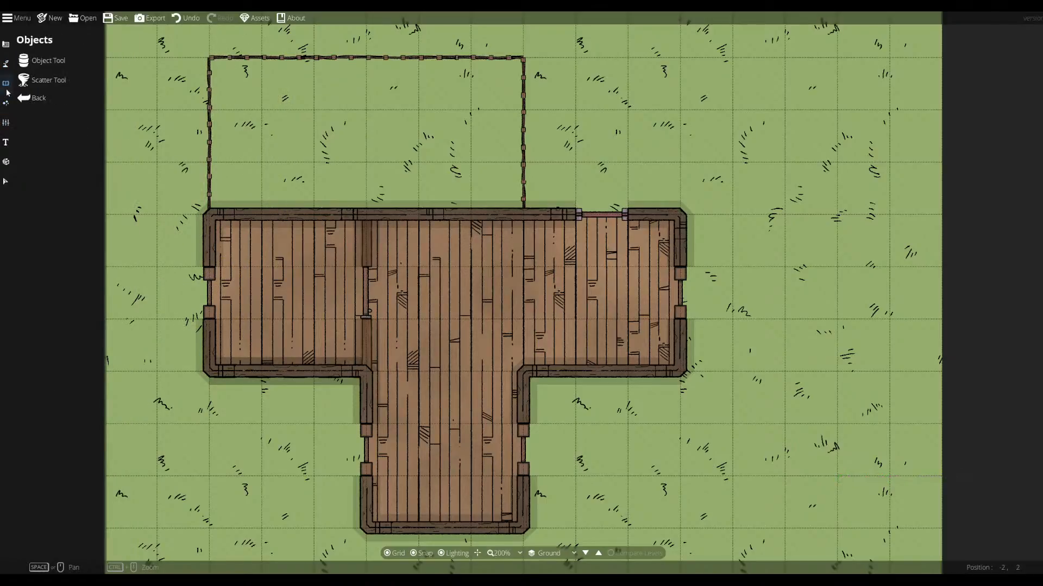
{"action": "left_click", "coordinate": [6, 63]}
{"action": "left_click", "coordinate": [49, 81]}
{"action": "left_click", "coordinate": [52, 103]}
{"action": "left_click", "coordinate": [51, 60]}
{"action": "left_click", "coordinate": [6, 44]}
{"action": "left_click", "coordinate": [66, 98]}
{"action": "left_click", "coordinate": [69, 117]}
{"action": "left_click", "coordinate": [63, 142]}
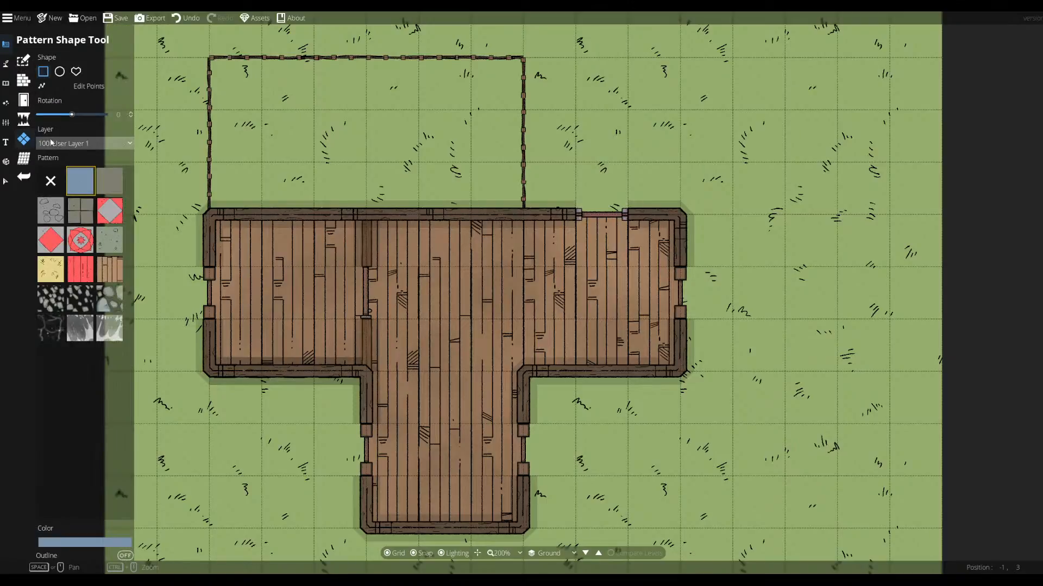
{"action": "left_click", "coordinate": [23, 118]}
{"action": "left_click", "coordinate": [24, 108]}
- Enable the custom asset packs from DQ_Pack_Clutter_03 Treasure down to Expanded Nature Vol. 1 for this map
{"action": "left_click", "coordinate": [256, 19]}
{"action": "scroll", "coordinate": [505, 270], "scroll_direction": "down", "scroll_amount": 10}
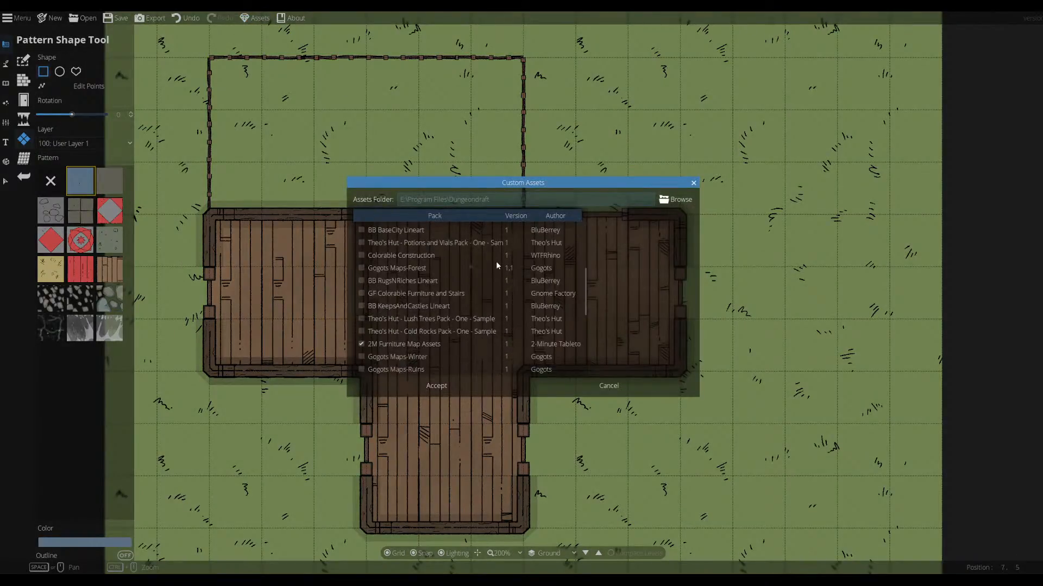
{"action": "scroll", "coordinate": [520, 309], "scroll_direction": "up", "scroll_amount": 10}
{"action": "scroll", "coordinate": [407, 283], "scroll_direction": "up", "scroll_amount": 2}
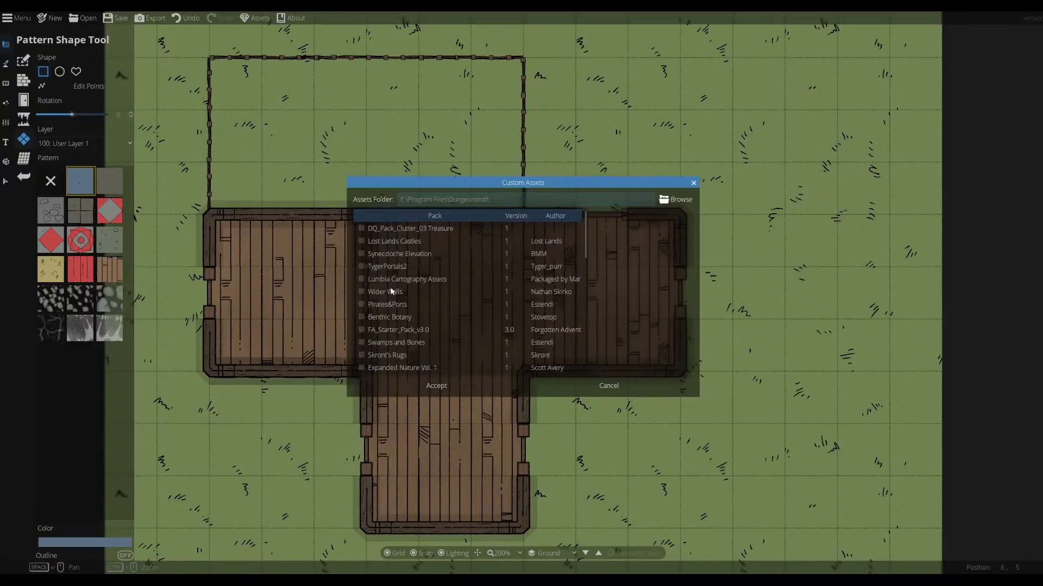
{"action": "left_click", "coordinate": [361, 229]}
{"action": "left_click", "coordinate": [361, 241]}
{"action": "left_click", "coordinate": [361, 254]}
{"action": "left_click", "coordinate": [361, 266]}
{"action": "left_click", "coordinate": [361, 279]}
{"action": "left_click", "coordinate": [361, 292]}
{"action": "left_click", "coordinate": [361, 304]}
{"action": "left_click", "coordinate": [362, 318]}
{"action": "left_click", "coordinate": [361, 329]}
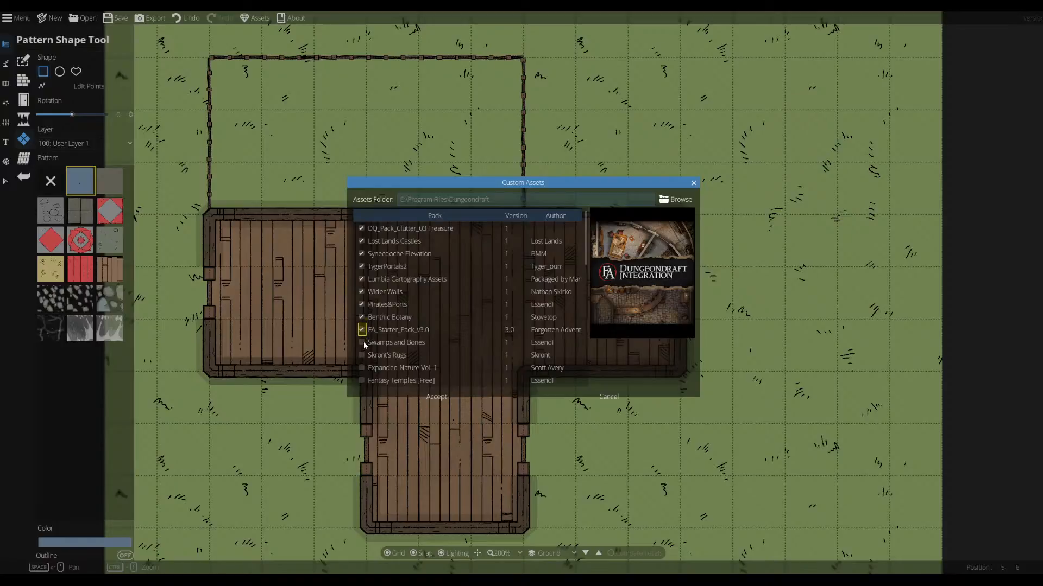
{"action": "left_click", "coordinate": [361, 342]}
{"action": "left_click", "coordinate": [361, 368]}
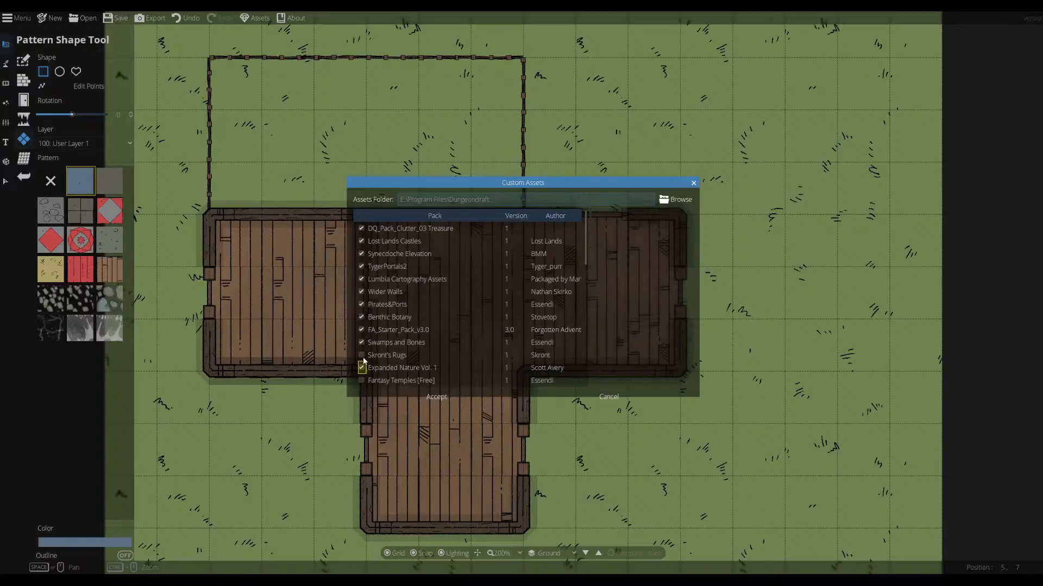
{"action": "left_click", "coordinate": [361, 355]}
- Enable the asset packs from Fantasy Temples [Free] down to Colorable Construction
{"action": "scroll", "coordinate": [364, 348], "scroll_direction": "down", "scroll_amount": 2}
{"action": "left_click", "coordinate": [361, 312]}
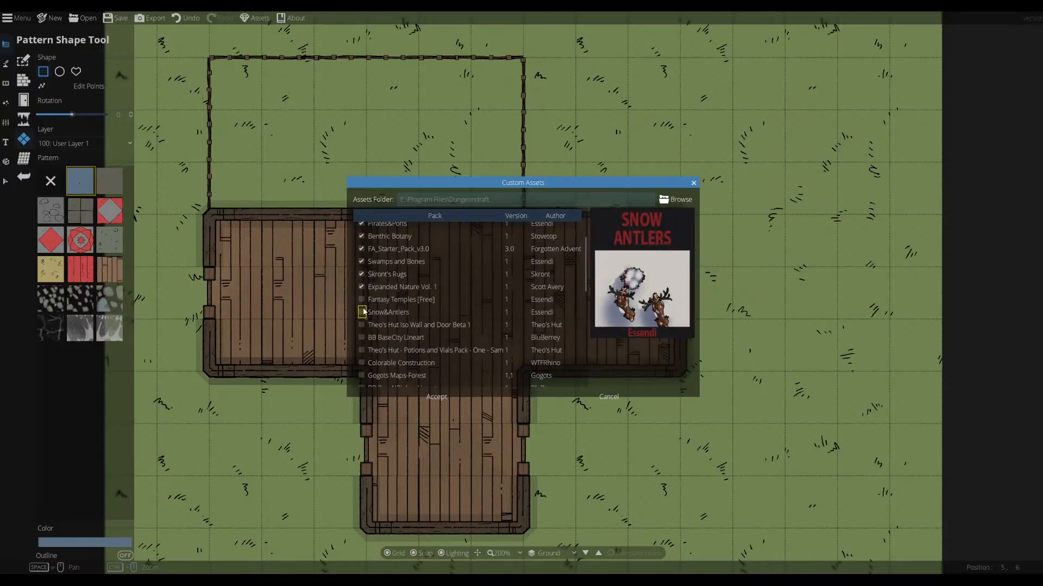
{"action": "left_click", "coordinate": [361, 312]}
{"action": "left_click", "coordinate": [362, 300]}
{"action": "left_click", "coordinate": [361, 325]}
{"action": "left_click", "coordinate": [362, 337]}
{"action": "left_click", "coordinate": [361, 351]}
{"action": "left_click", "coordinate": [362, 363]}
- Enable the asset packs from Gogots Maps-Forest down to IM Grassy Borders
{"action": "scroll", "coordinate": [365, 368], "scroll_direction": "down", "scroll_amount": 2}
{"action": "left_click", "coordinate": [361, 294]}
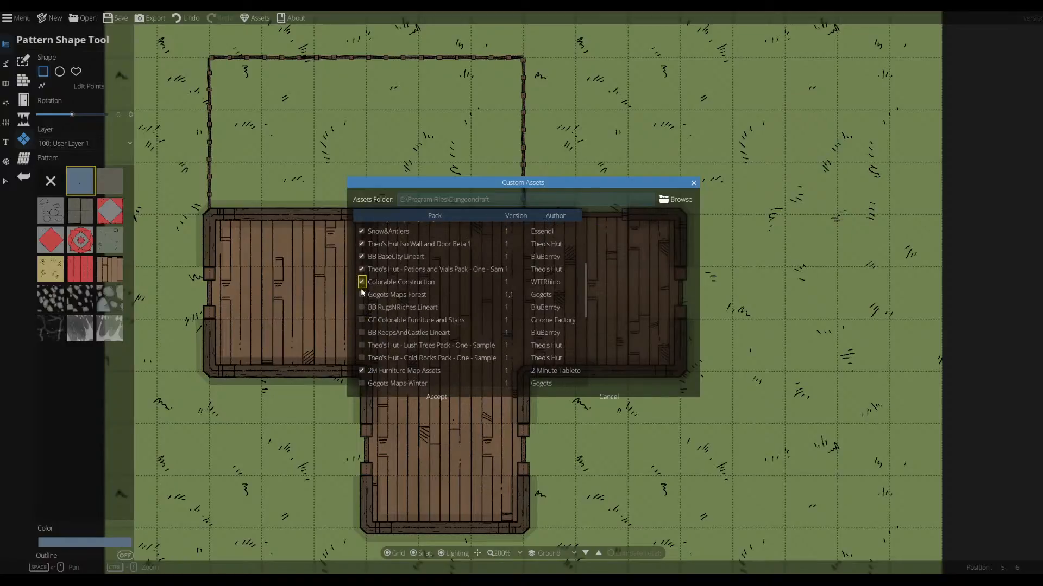
{"action": "left_click", "coordinate": [361, 307]}
{"action": "left_click", "coordinate": [361, 319]}
{"action": "left_click", "coordinate": [361, 333]}
{"action": "left_click", "coordinate": [361, 345]}
{"action": "left_click", "coordinate": [361, 358]}
{"action": "scroll", "coordinate": [364, 348], "scroll_direction": "down", "scroll_amount": 2}
{"action": "left_click", "coordinate": [361, 323]}
{"action": "left_click", "coordinate": [361, 335]}
{"action": "left_click", "coordinate": [361, 348]}
{"action": "left_click", "coordinate": [362, 361]}
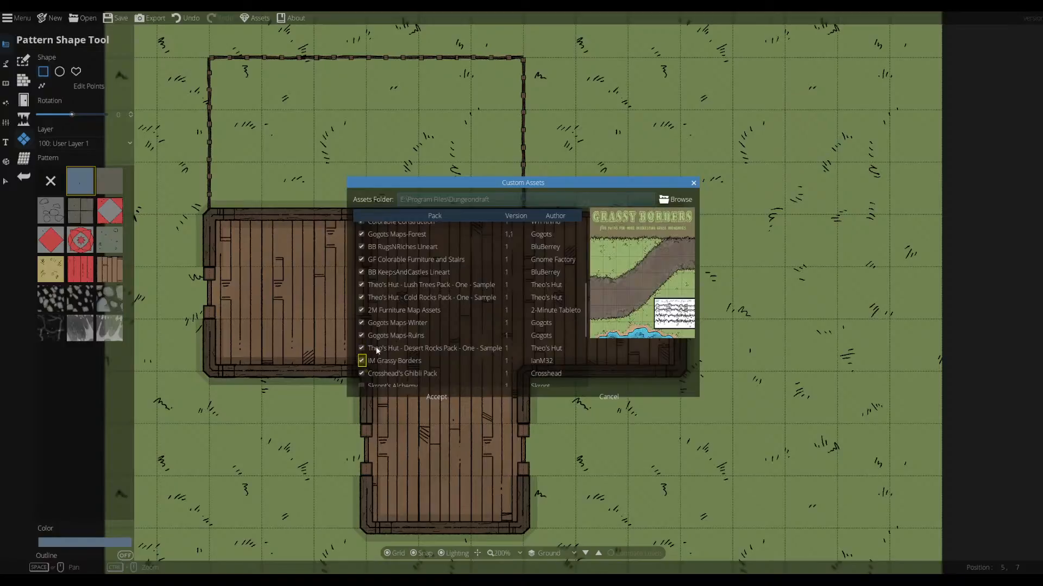
- Enable the remaining asset packs from Skront's Alchemy down to N_Material Pack and accept the selection
{"action": "scroll", "coordinate": [364, 353], "scroll_direction": "down", "scroll_amount": 2}
{"action": "left_click", "coordinate": [361, 305]}
{"action": "left_click", "coordinate": [361, 318]}
{"action": "left_click", "coordinate": [361, 330]}
{"action": "left_click", "coordinate": [361, 343]}
{"action": "left_click", "coordinate": [361, 356]}
{"action": "left_click", "coordinate": [361, 368]}
{"action": "left_click", "coordinate": [362, 380]}
{"action": "scroll", "coordinate": [397, 363], "scroll_direction": "down", "scroll_amount": 2}
{"action": "left_click", "coordinate": [361, 336]}
{"action": "left_click", "coordinate": [361, 348]}
{"action": "left_click", "coordinate": [361, 361]}
{"action": "left_click", "coordinate": [362, 374]}
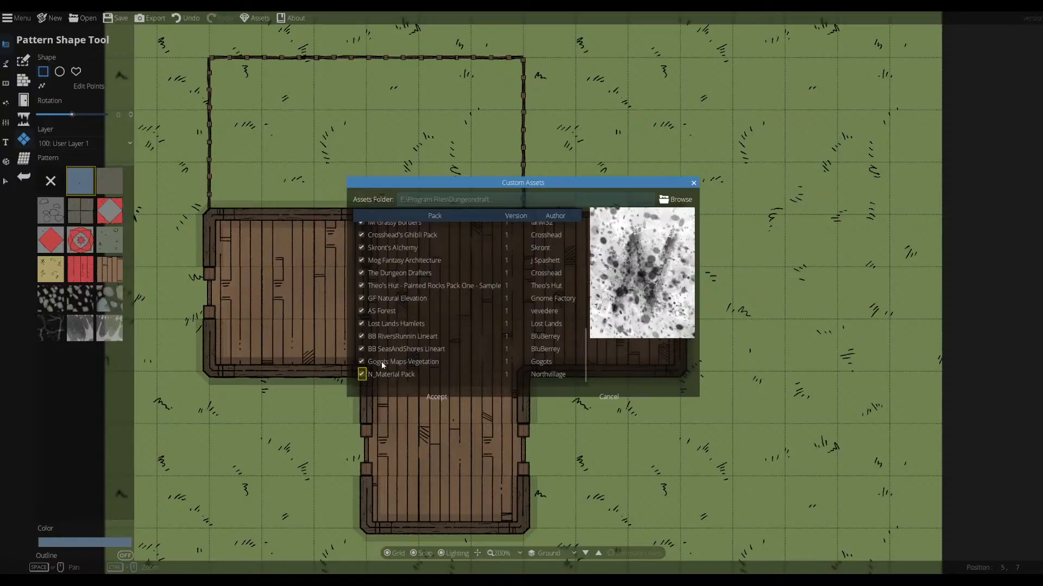
{"action": "left_click", "coordinate": [421, 398]}
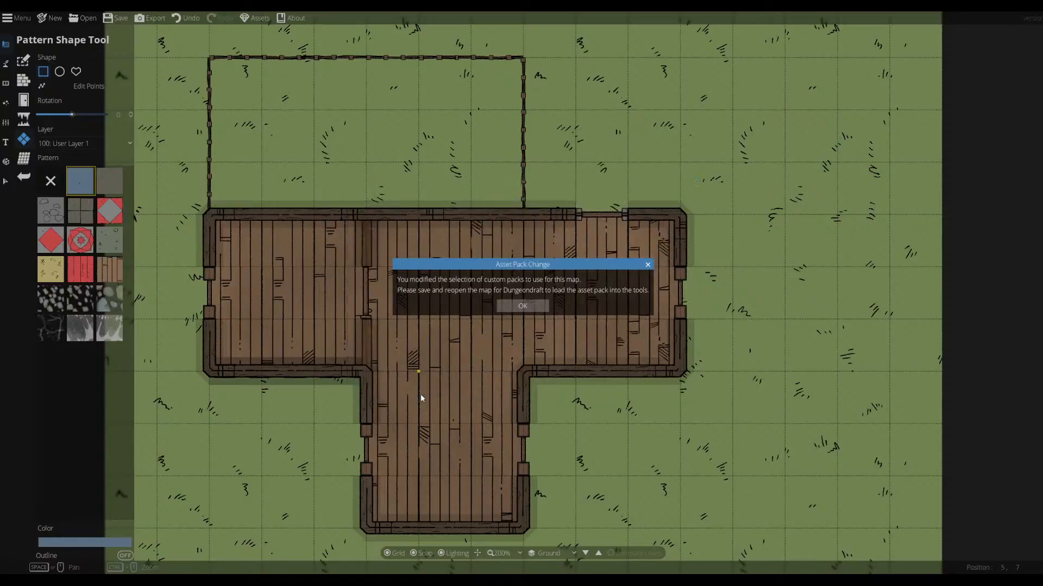
{"action": "left_click", "coordinate": [521, 306]}
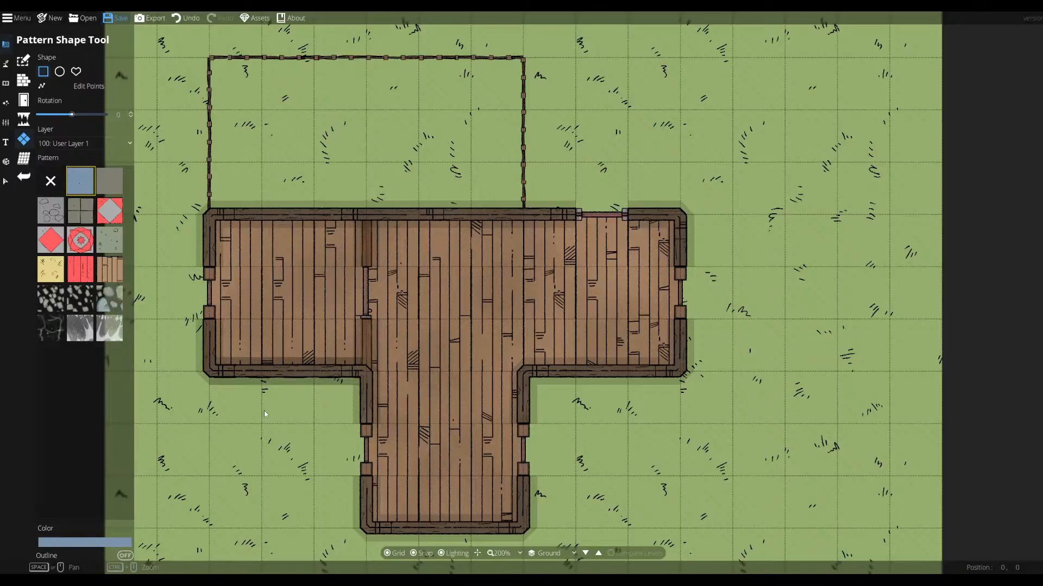
- Save and reopen the map to load the added asset packs, and check the list of enabled packs
{"action": "left_click", "coordinate": [83, 19]}
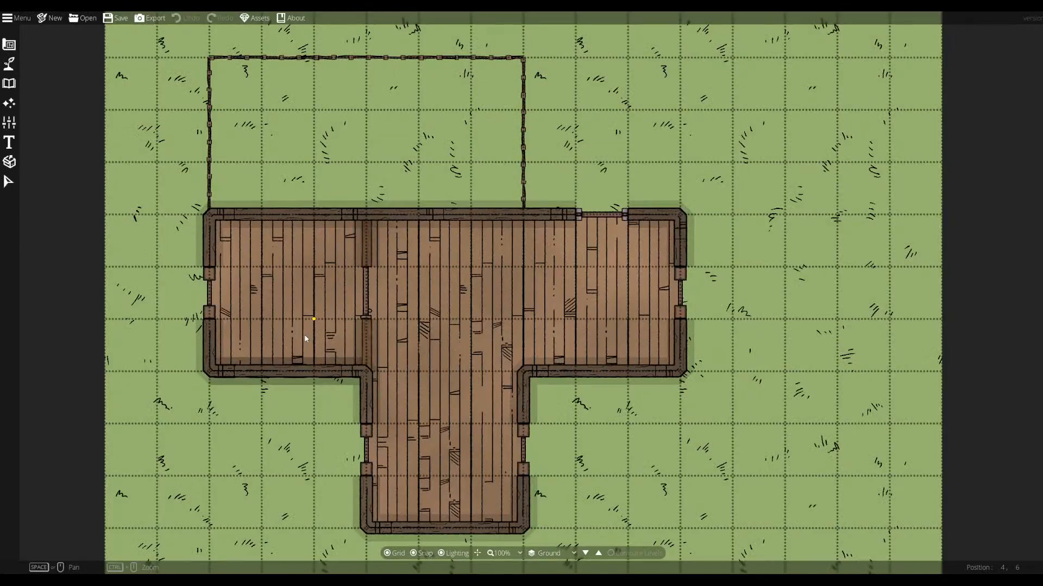
{"action": "left_click", "coordinate": [255, 18]}
{"action": "scroll", "coordinate": [457, 260], "scroll_direction": "down", "scroll_amount": 3}
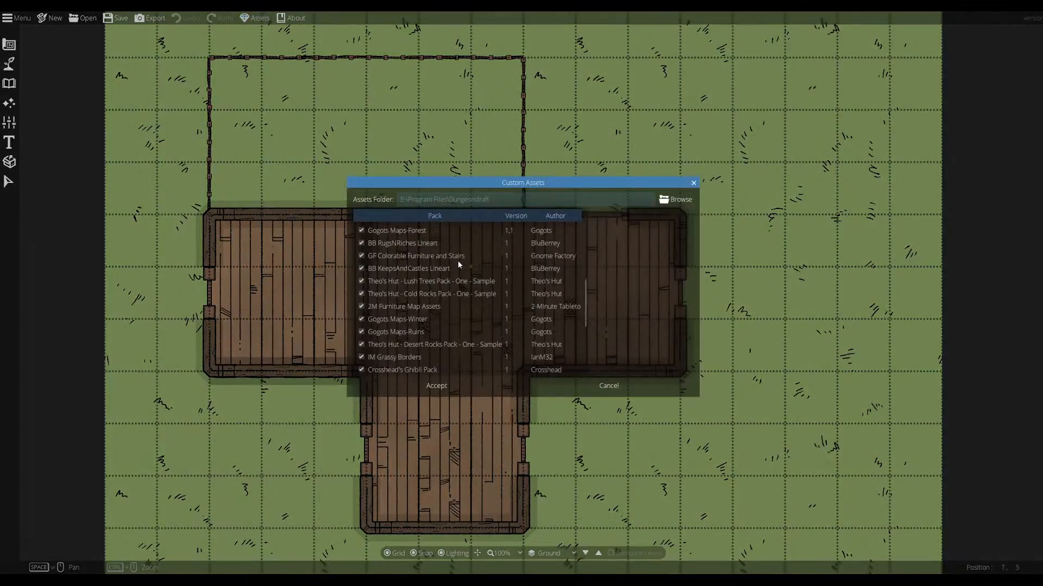
{"action": "left_click", "coordinate": [608, 386]}
- Examine the terrain types and the full list of Pattern Shape Tool patterns loaded from the asset packs
{"action": "left_click", "coordinate": [9, 44]}
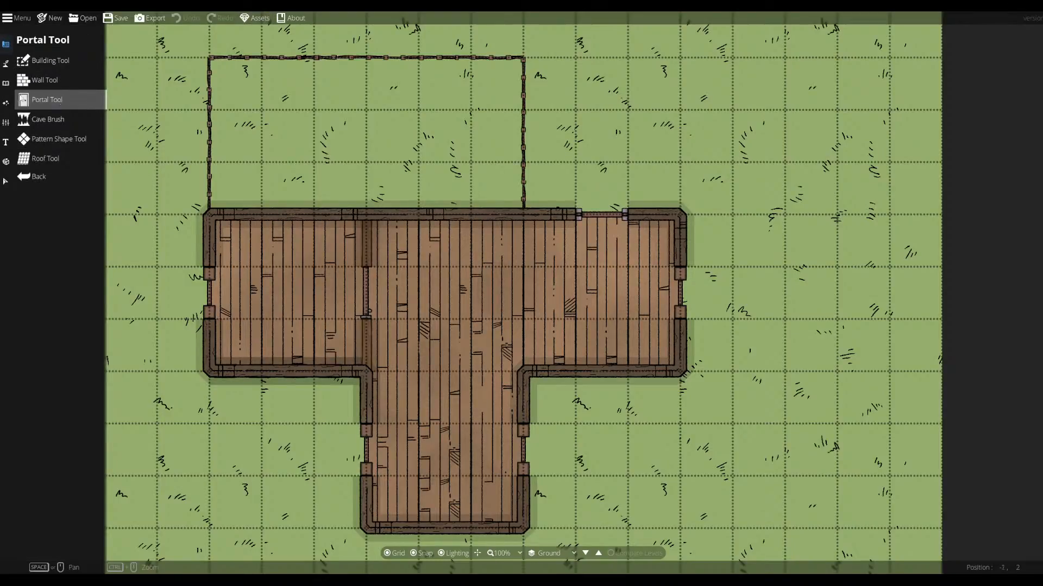
{"action": "left_click", "coordinate": [6, 64]}
{"action": "left_click", "coordinate": [52, 61]}
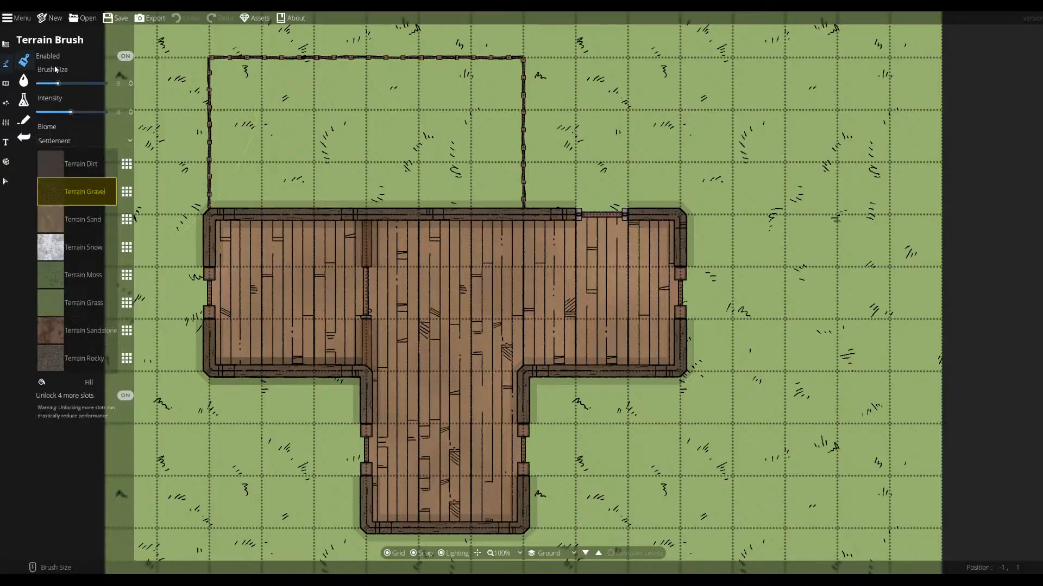
{"action": "left_click", "coordinate": [7, 47]}
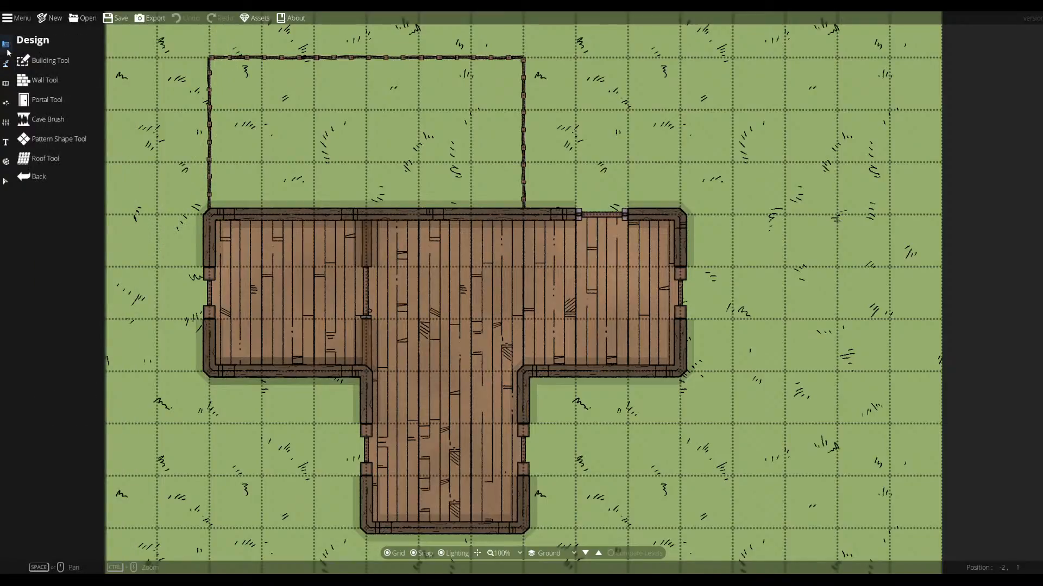
{"action": "left_click", "coordinate": [55, 139]}
{"action": "scroll", "coordinate": [100, 229], "scroll_direction": "down", "scroll_amount": 1}
{"action": "scroll", "coordinate": [93, 256], "scroll_direction": "up", "scroll_amount": 6}
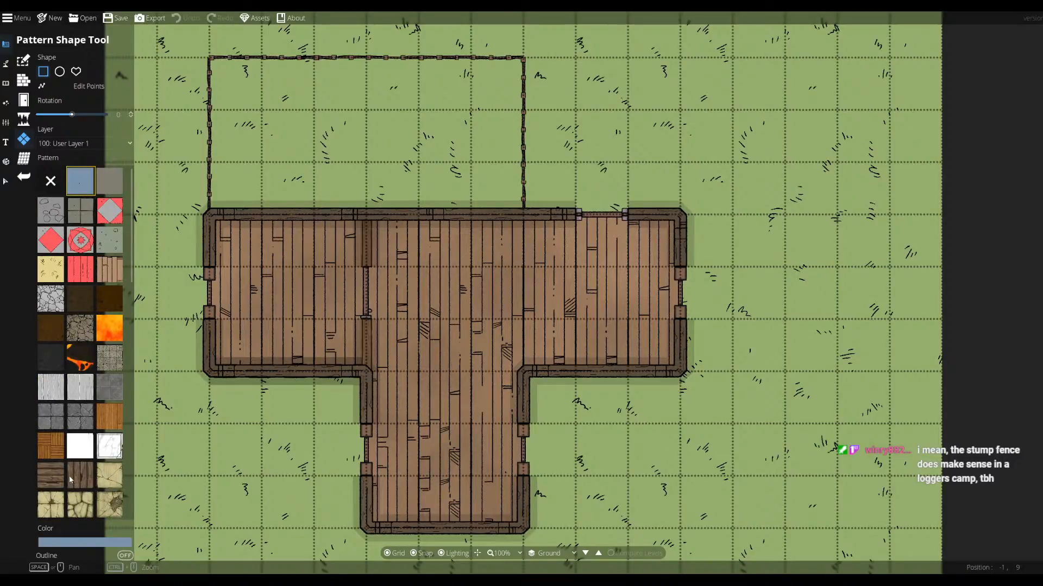
{"action": "scroll", "coordinate": [75, 440], "scroll_direction": "down", "scroll_amount": 3}
{"action": "scroll", "coordinate": [79, 402], "scroll_direction": "down", "scroll_amount": 6}
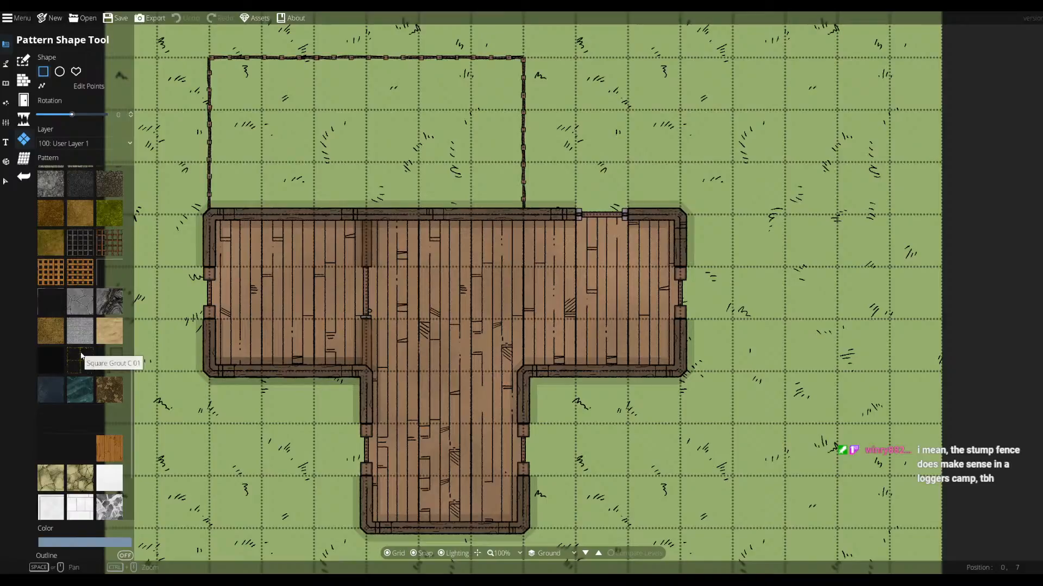
{"action": "scroll", "coordinate": [84, 347], "scroll_direction": "down", "scroll_amount": 4}
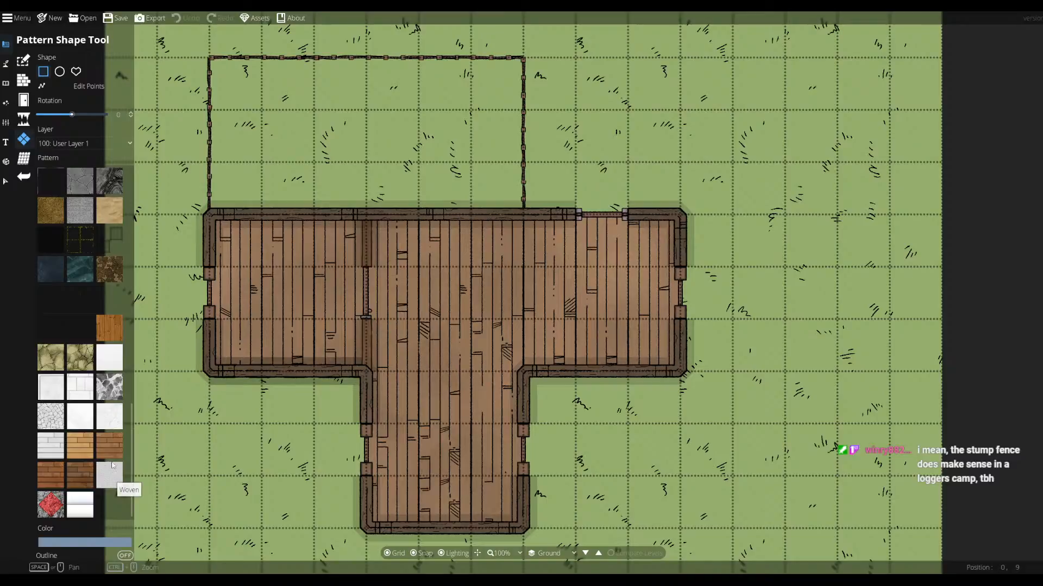
{"action": "scroll", "coordinate": [105, 408], "scroll_direction": "up", "scroll_amount": 3}
{"action": "scroll", "coordinate": [64, 406], "scroll_direction": "up", "scroll_amount": 8}
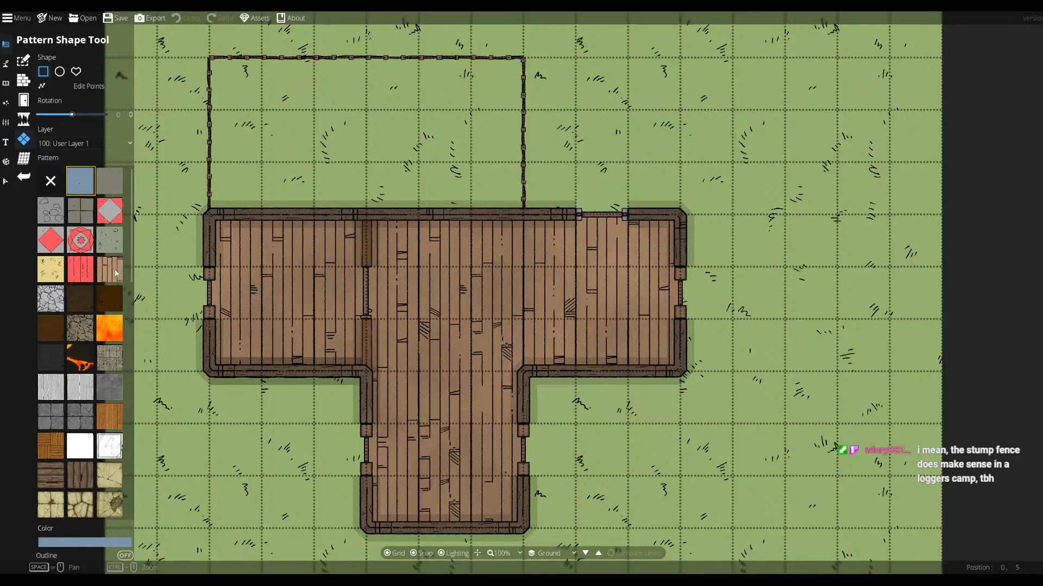
- Look through the floor and wall styles available in the Building Tool
{"action": "left_click", "coordinate": [7, 64]}
{"action": "left_click", "coordinate": [6, 44]}
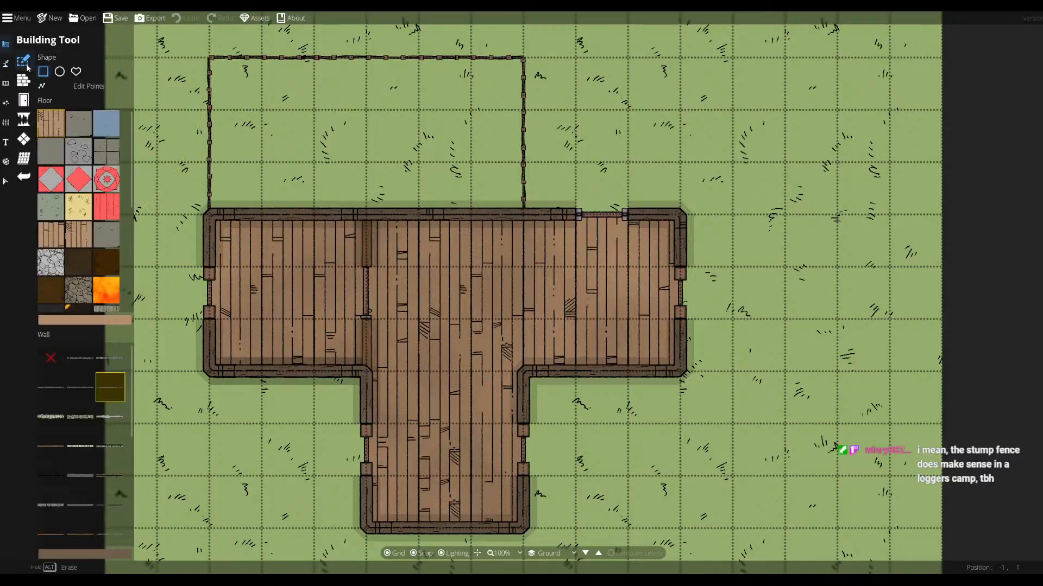
{"action": "scroll", "coordinate": [79, 239], "scroll_direction": "down", "scroll_amount": 3}
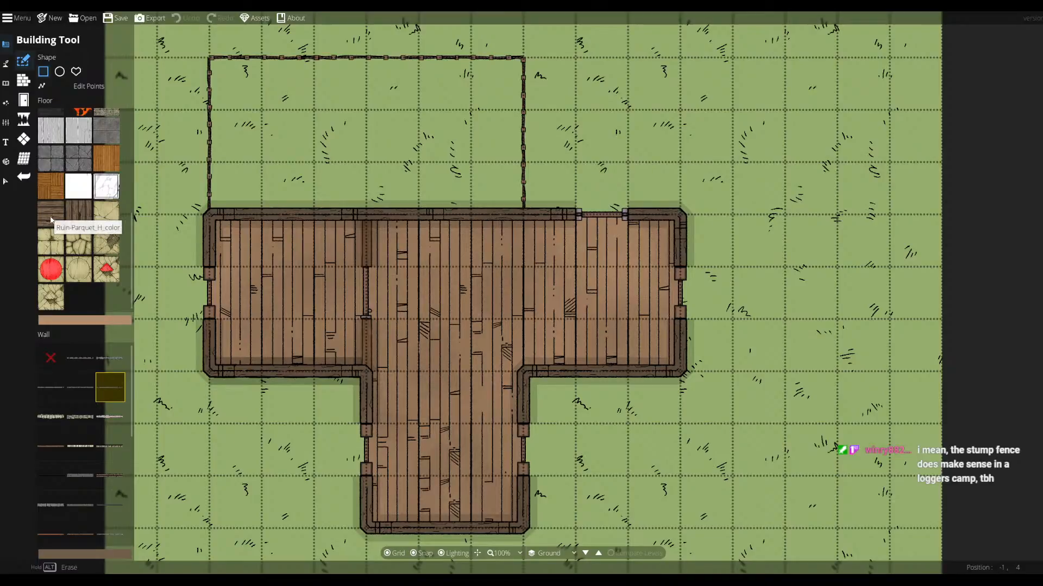
{"action": "scroll", "coordinate": [72, 263], "scroll_direction": "up", "scroll_amount": 5}
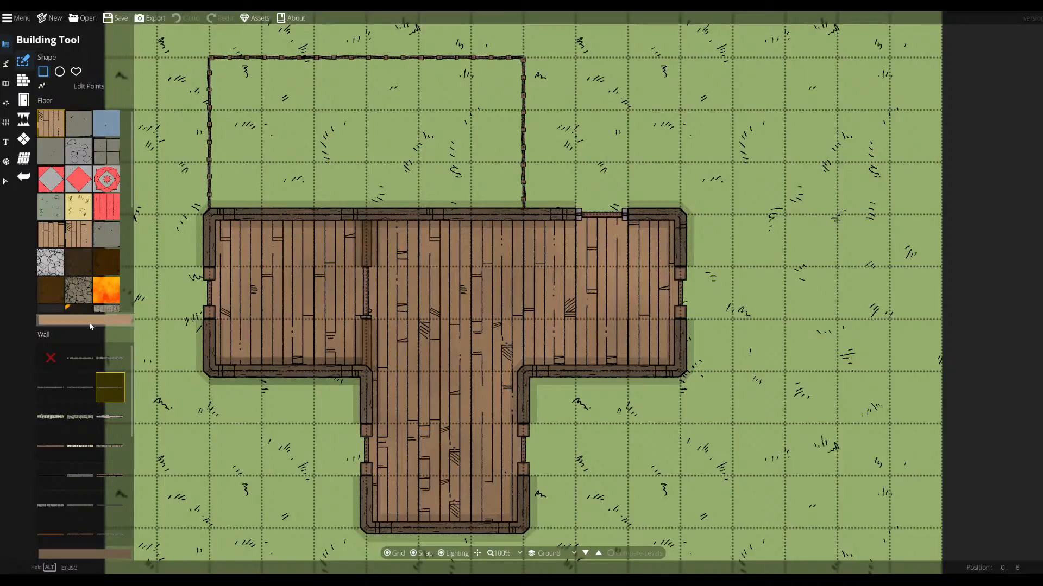
{"action": "scroll", "coordinate": [100, 371], "scroll_direction": "down", "scroll_amount": 5}
{"action": "scroll", "coordinate": [99, 371], "scroll_direction": "up", "scroll_amount": 5}
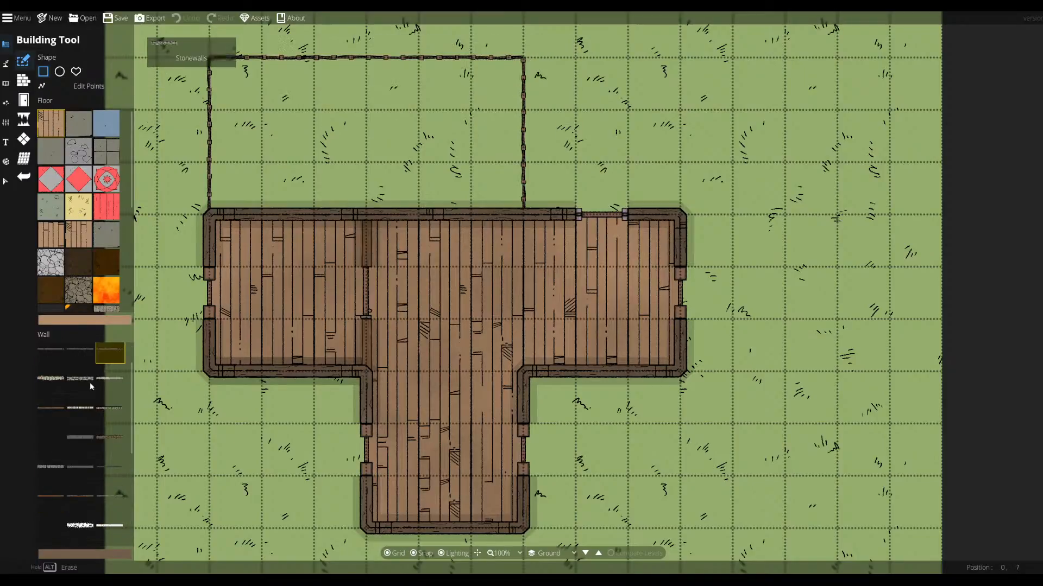
- Examine the wood flooring options throughout the Pattern Shape Tool's pattern list
{"action": "left_click", "coordinate": [23, 140]}
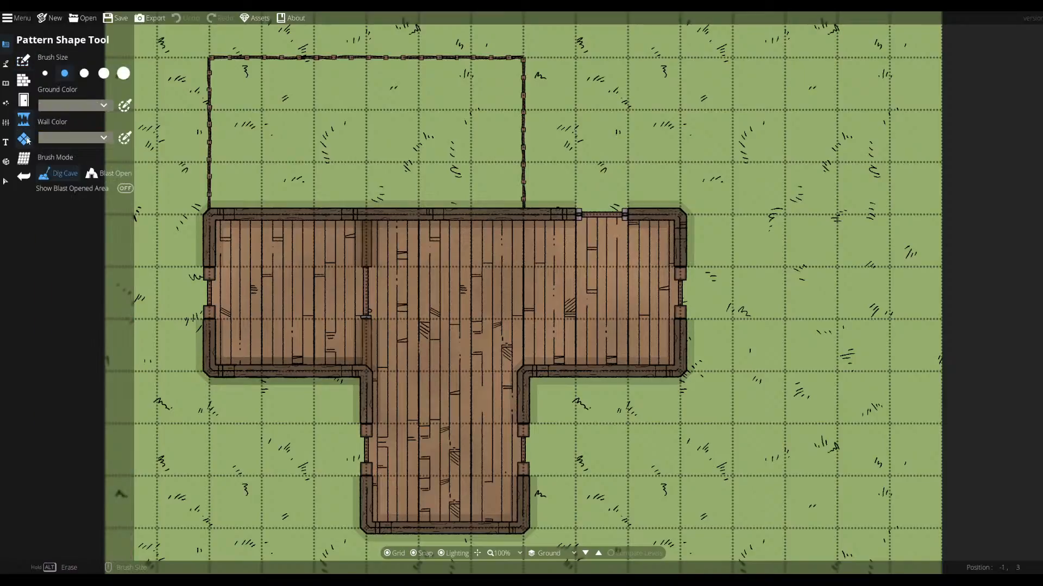
{"action": "left_click", "coordinate": [23, 158]}
{"action": "left_click", "coordinate": [24, 140]}
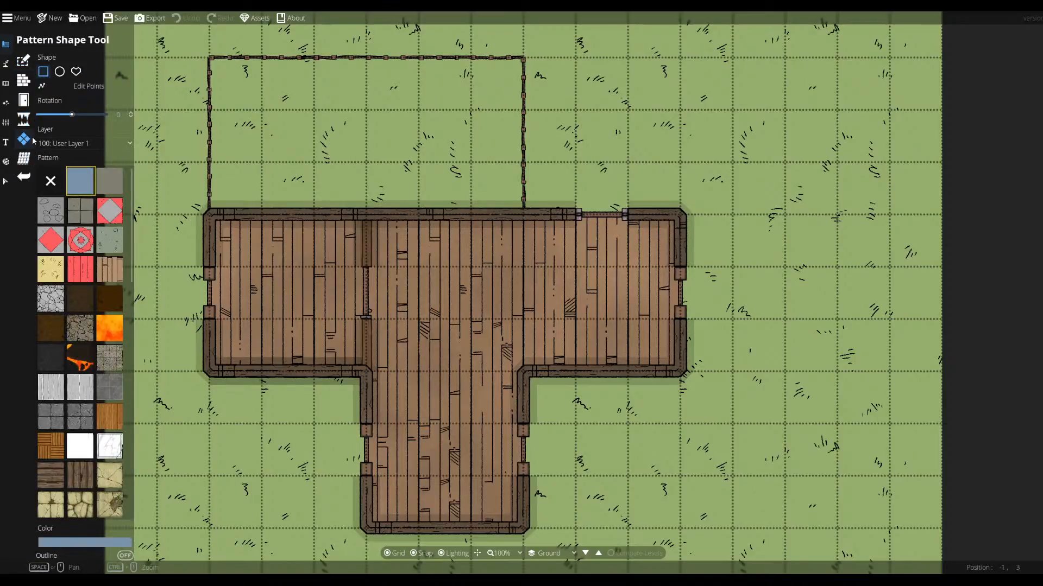
{"action": "scroll", "coordinate": [100, 364], "scroll_direction": "down", "scroll_amount": 3}
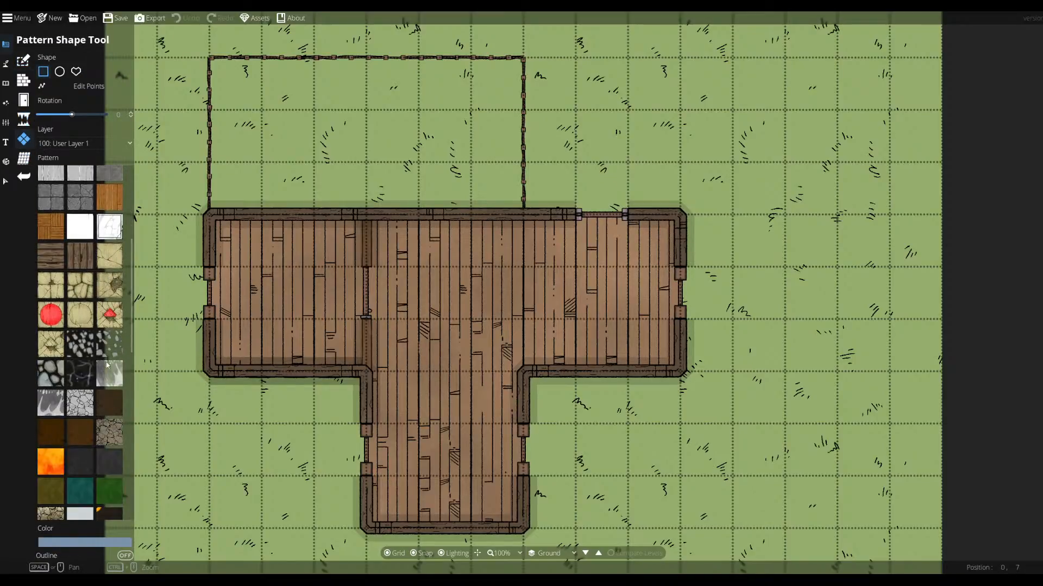
{"action": "scroll", "coordinate": [104, 358], "scroll_direction": "down", "scroll_amount": 6}
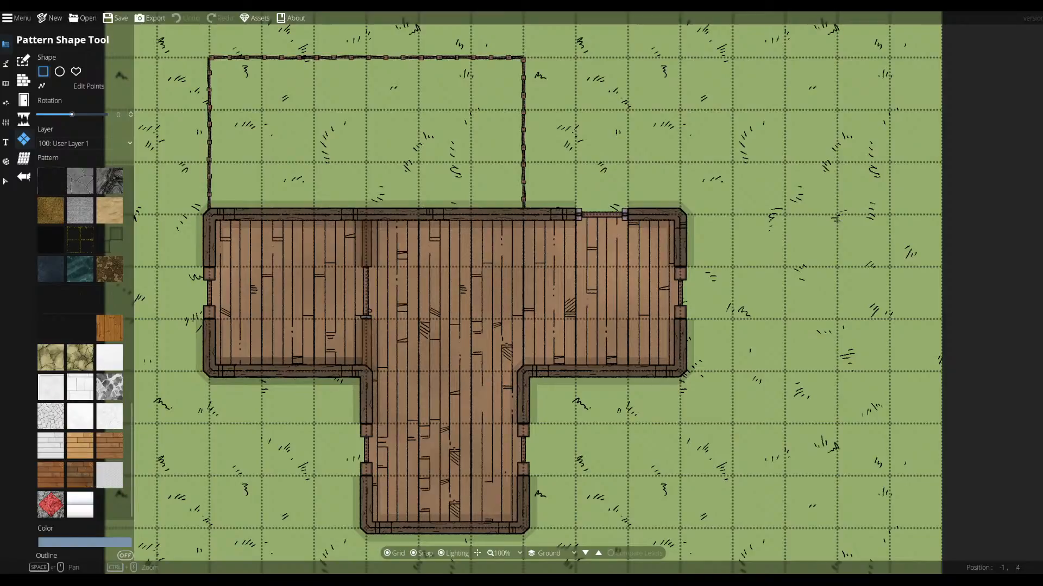
{"action": "left_click", "coordinate": [23, 100]}
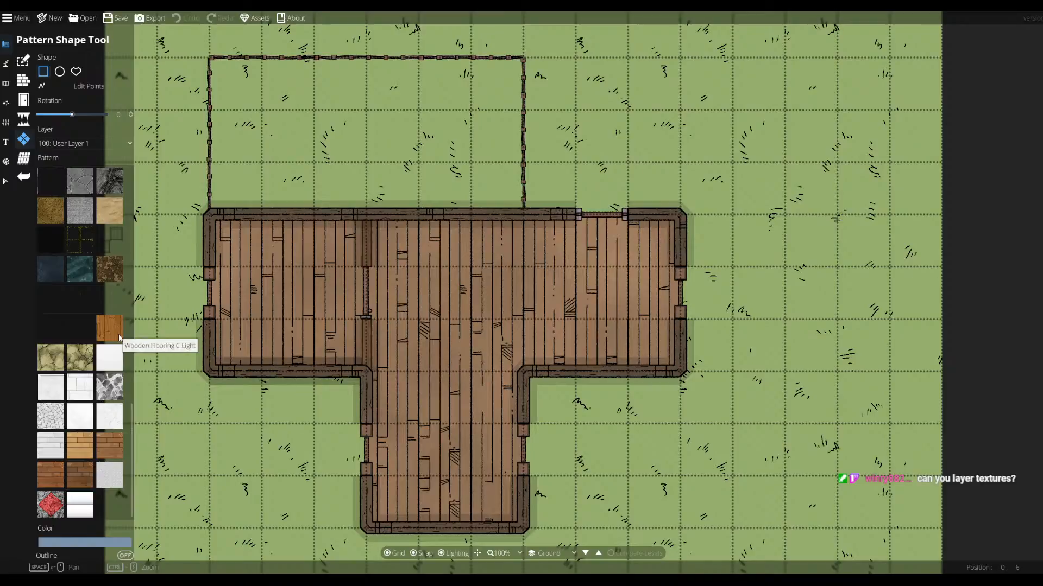
{"action": "scroll", "coordinate": [99, 411], "scroll_direction": "up", "scroll_amount": 10}
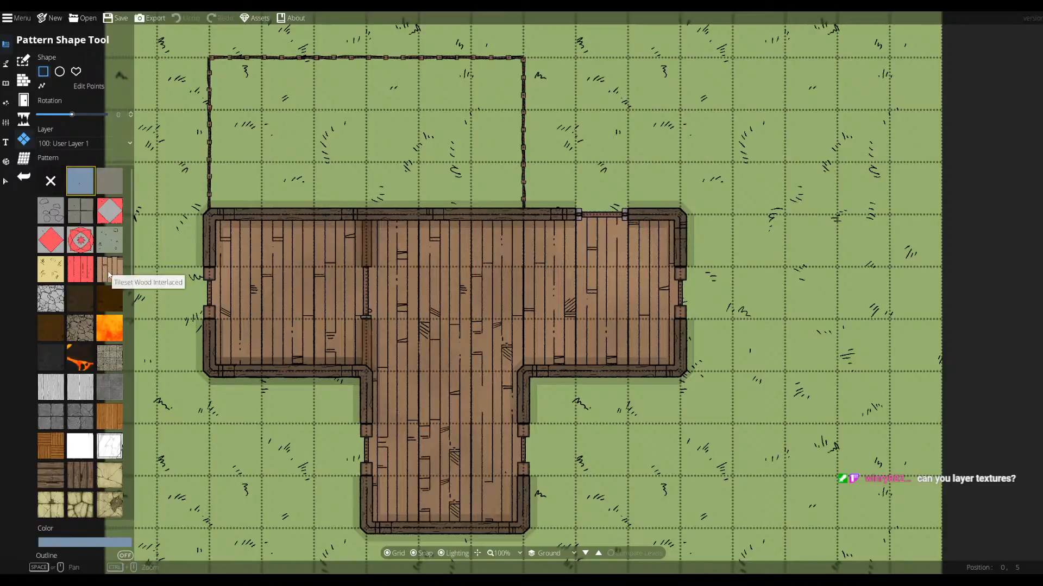
- Try a 2 by 2 square plank patch and a Tileset Wood Interlaced overlay across the building's wide upper section, and undo both
{"action": "left_click", "coordinate": [76, 277]}
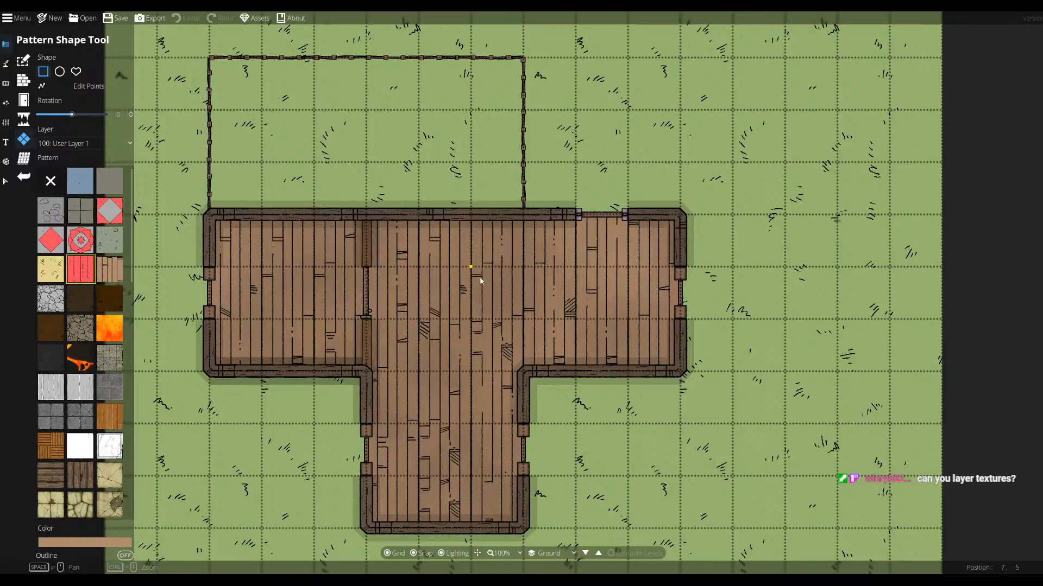
{"action": "left_click_drag", "start_coordinate": [485, 282], "coordinate": [572, 365]}
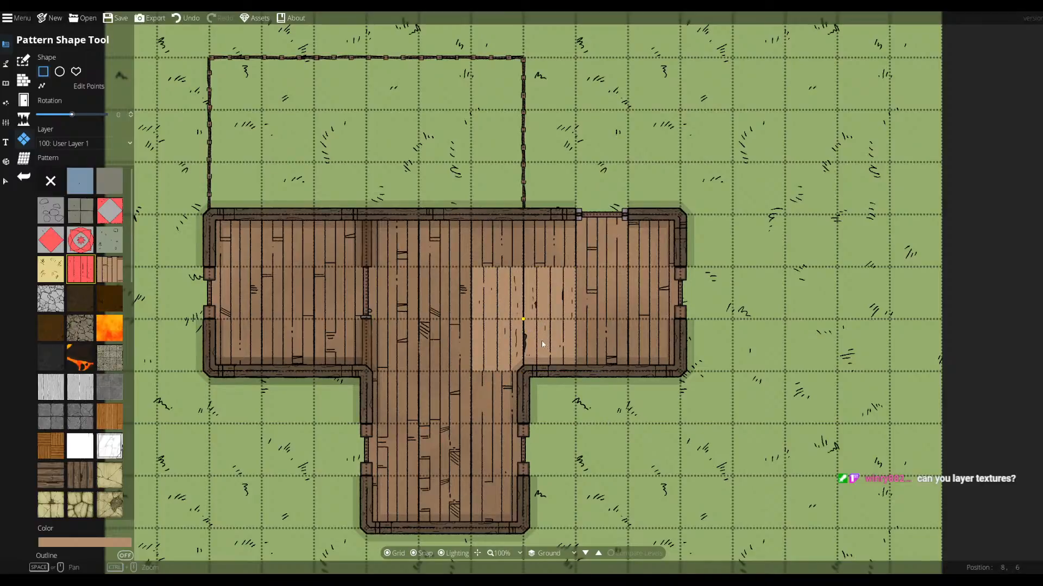
{"action": "left_click", "coordinate": [102, 280]}
{"action": "left_click_drag", "start_coordinate": [235, 234], "coordinate": [680, 372]}
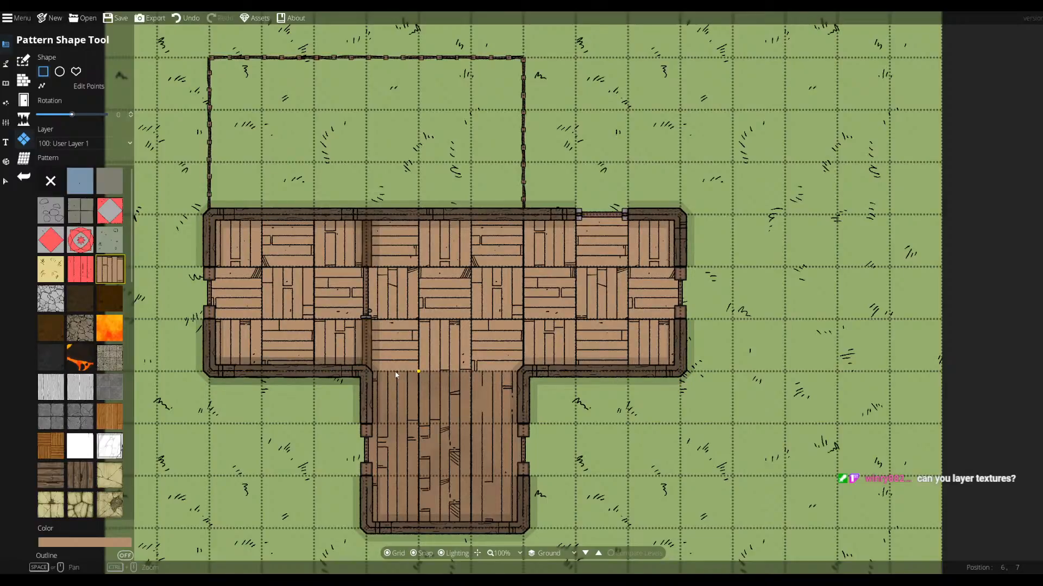
{"action": "key", "text": "ctrl+z"}
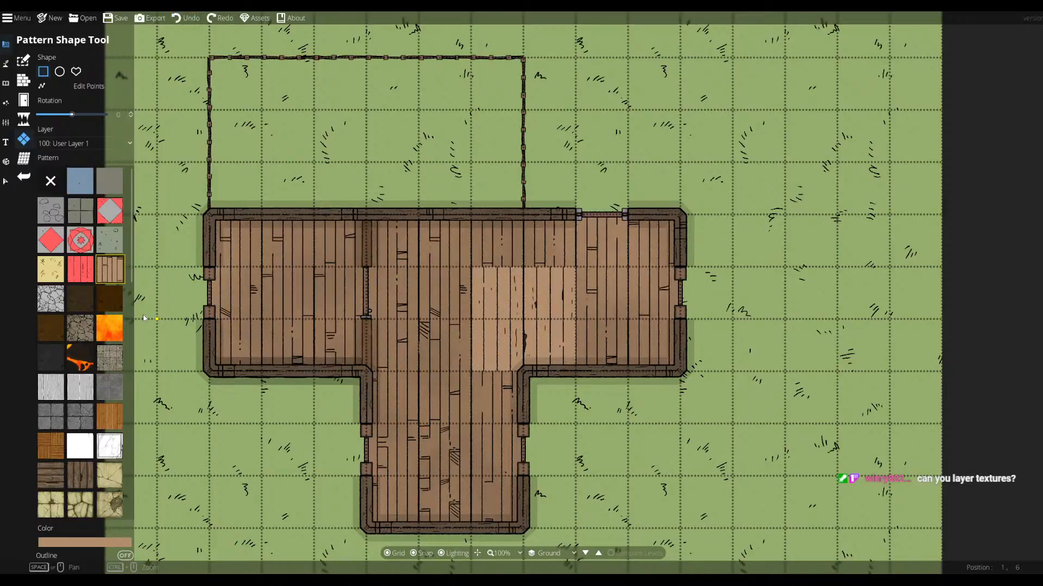
{"action": "key", "text": "ctrl+z"}
- Draw a 2 by 2 square plank pattern patch at the right inner corner and redraw it in a more orange tone
{"action": "left_click", "coordinate": [81, 278]}
{"action": "left_click_drag", "start_coordinate": [480, 291], "coordinate": [567, 364]}
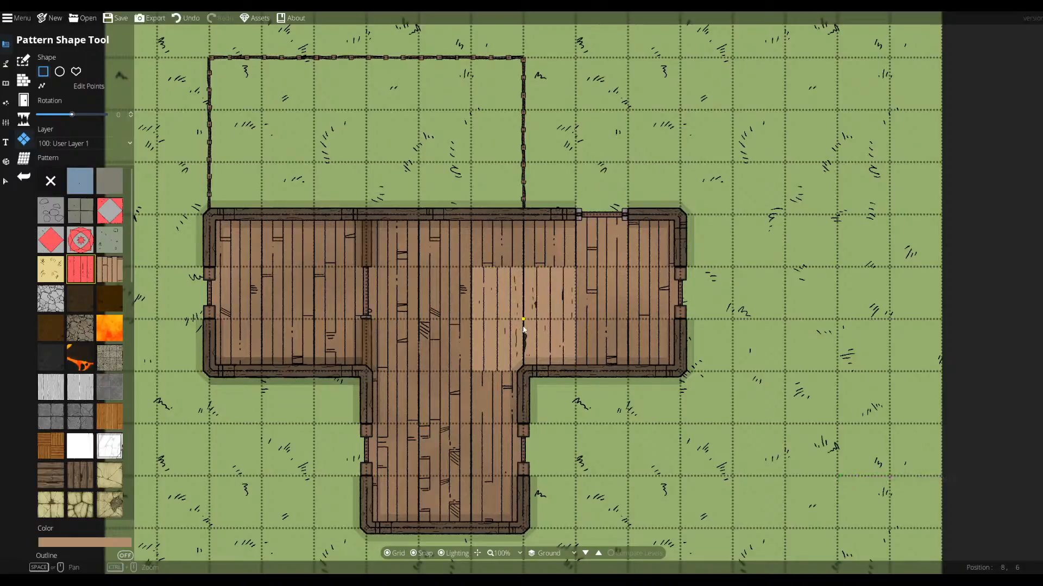
{"action": "left_click", "coordinate": [92, 543]}
{"action": "left_click_drag", "start_coordinate": [43, 371], "coordinate": [53, 376]}
{"action": "left_click", "coordinate": [109, 530]}
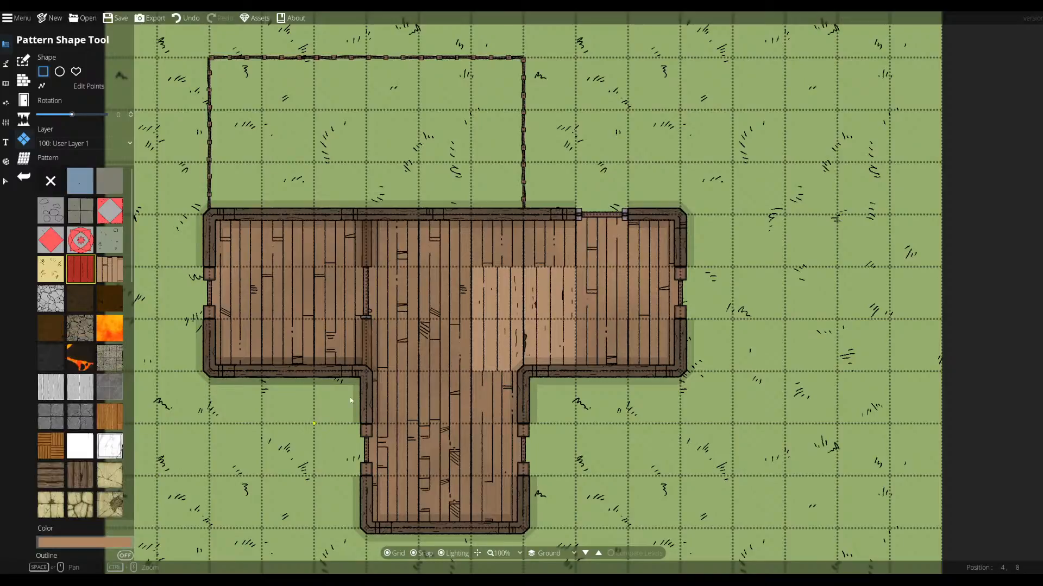
{"action": "mouse_move", "coordinate": [479, 294]}
{"action": "left_mouse_down"}
{"action": "mouse_move", "coordinate": [554, 369]}
{"action": "mouse_move", "coordinate": [576, 373]}
{"action": "left_mouse_up"}
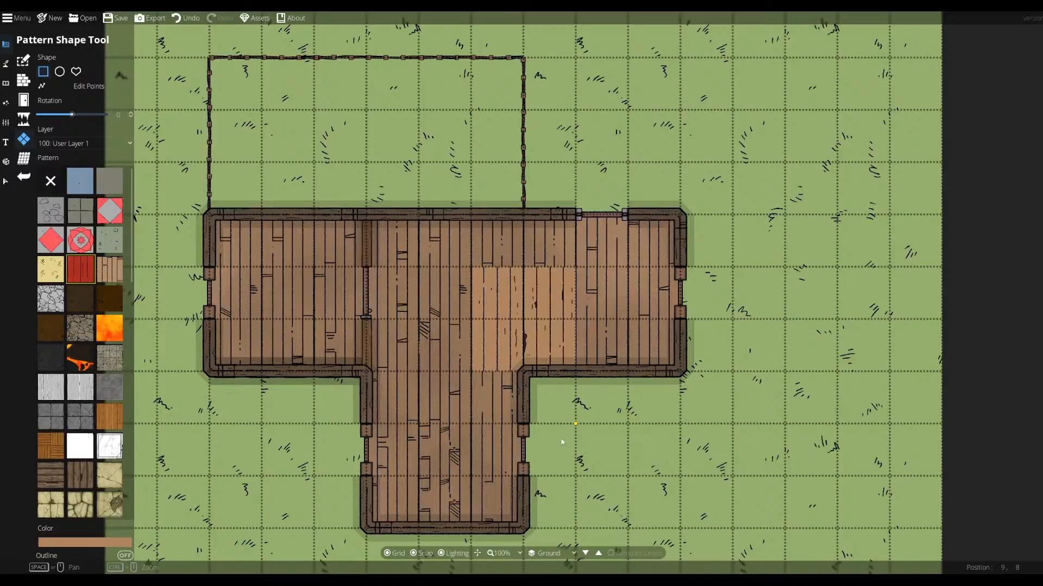
- Match the pattern colour to the Building Tool's floor colour, RGB 178, 143, 111, and redraw the plank patch
{"action": "left_click", "coordinate": [23, 60]}
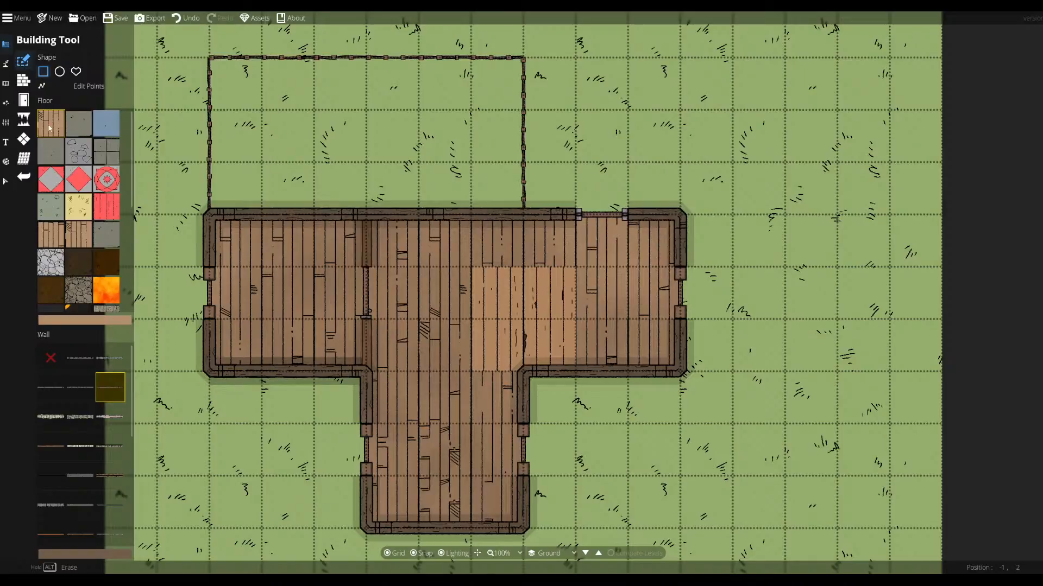
{"action": "left_click", "coordinate": [89, 322]}
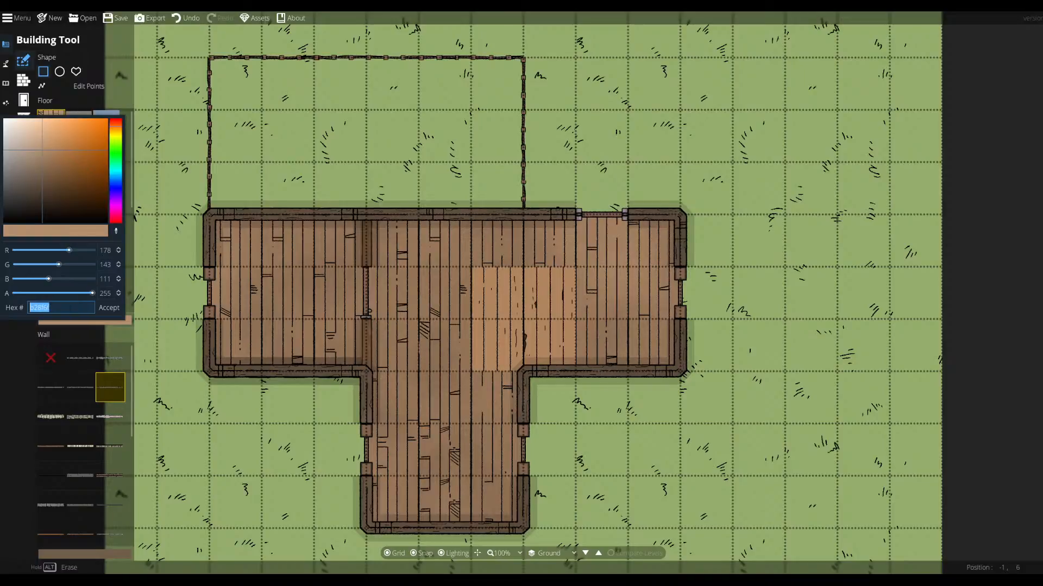
{"action": "left_click", "coordinate": [41, 356]}
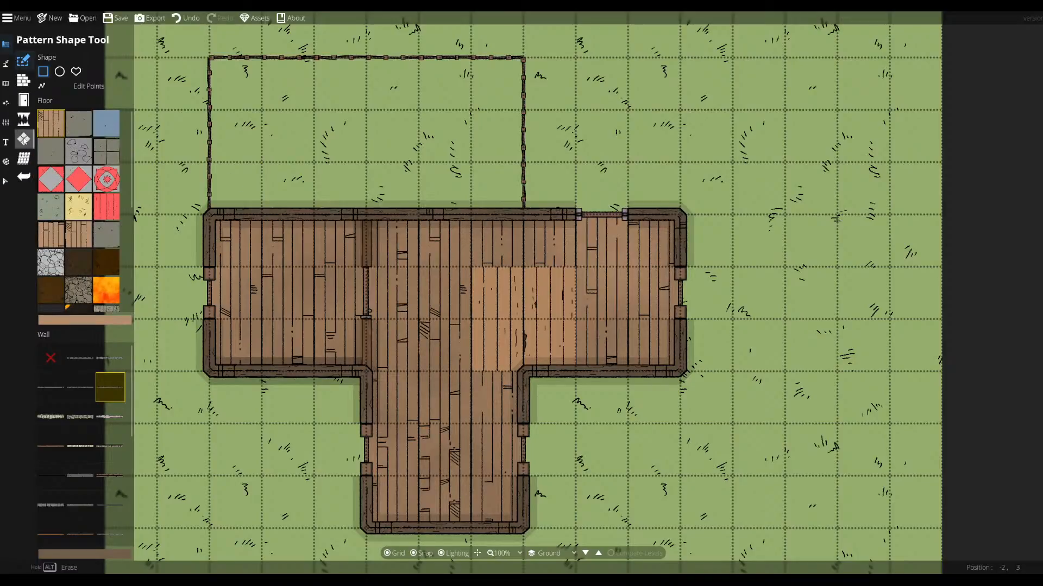
{"action": "left_click", "coordinate": [24, 139]}
{"action": "left_click", "coordinate": [66, 542]}
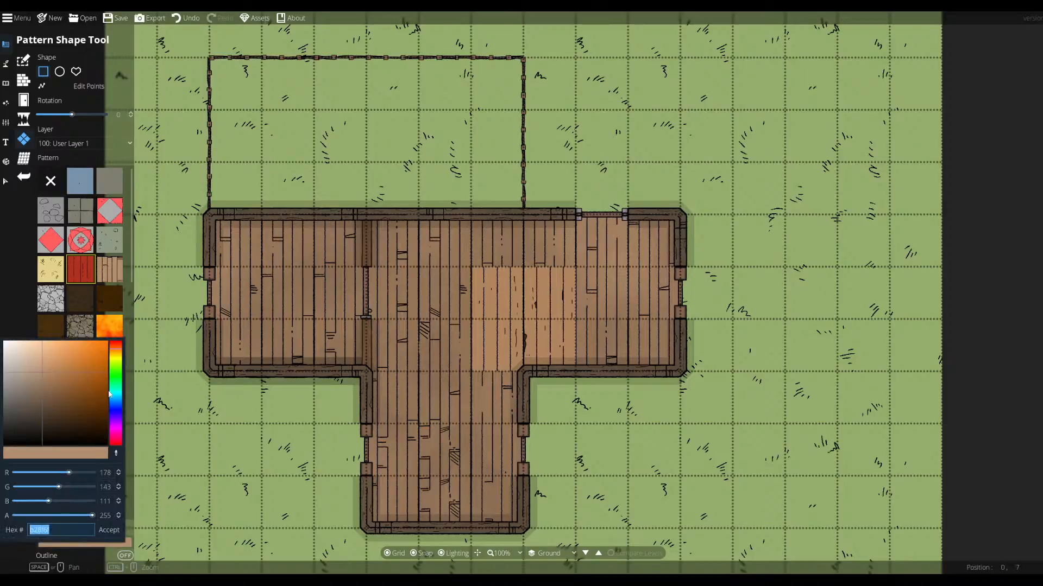
{"action": "left_click", "coordinate": [109, 530]}
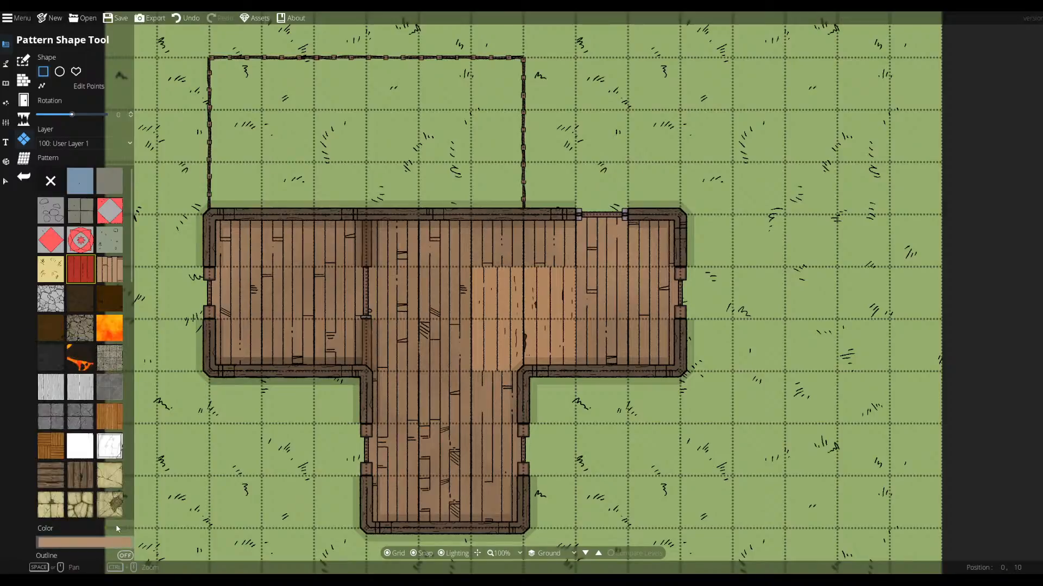
{"action": "left_click_drag", "start_coordinate": [487, 283], "coordinate": [591, 402]}
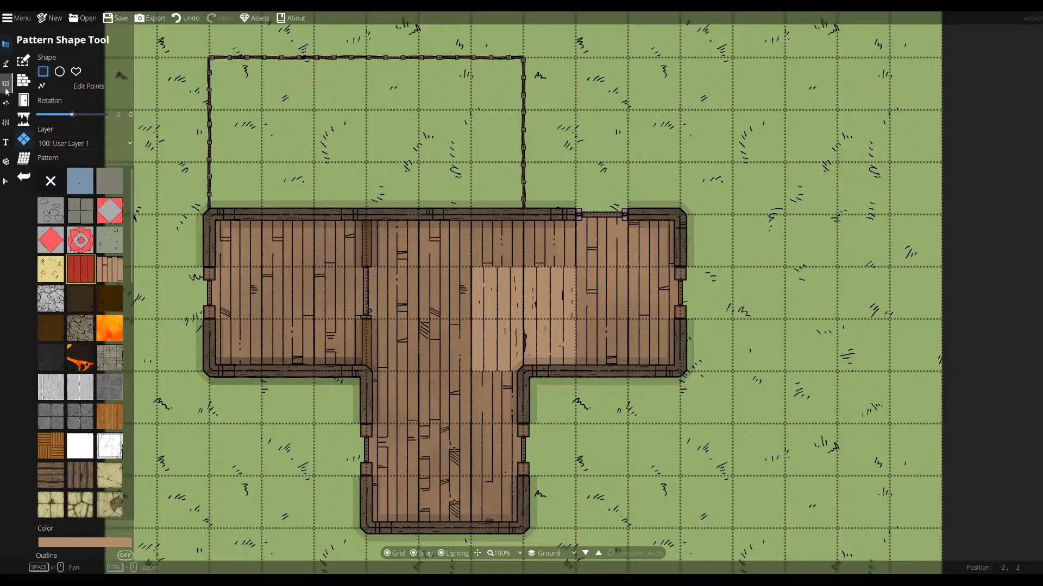
- Recolour the plank patch to RGB 156, 108, 64 and again to RGB 150, 108, 70
{"action": "left_click", "coordinate": [21, 80]}
{"action": "left_click", "coordinate": [108, 541]}
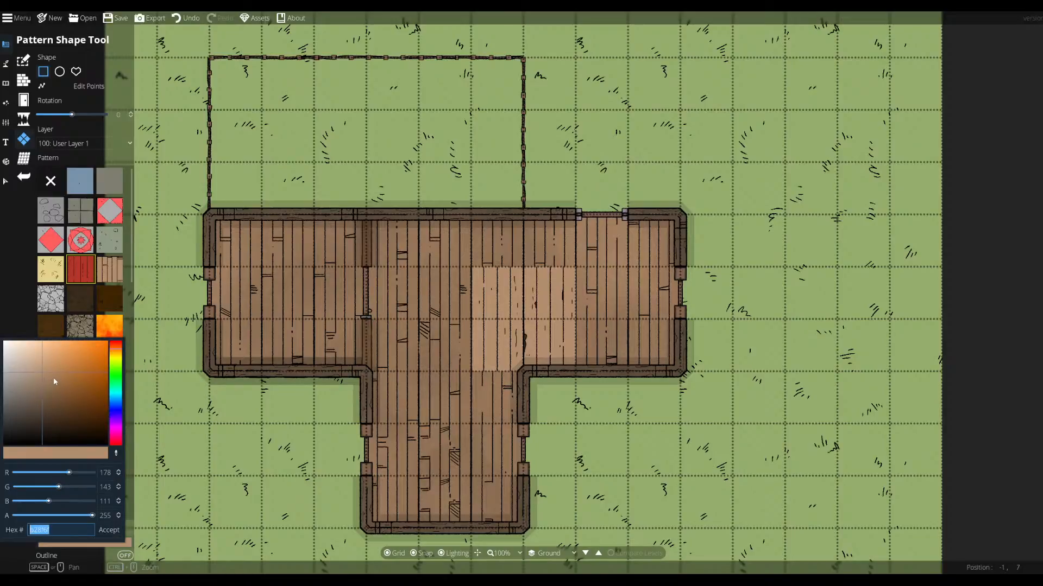
{"action": "left_click_drag", "start_coordinate": [51, 372], "coordinate": [65, 381]}
{"action": "left_click", "coordinate": [106, 529]}
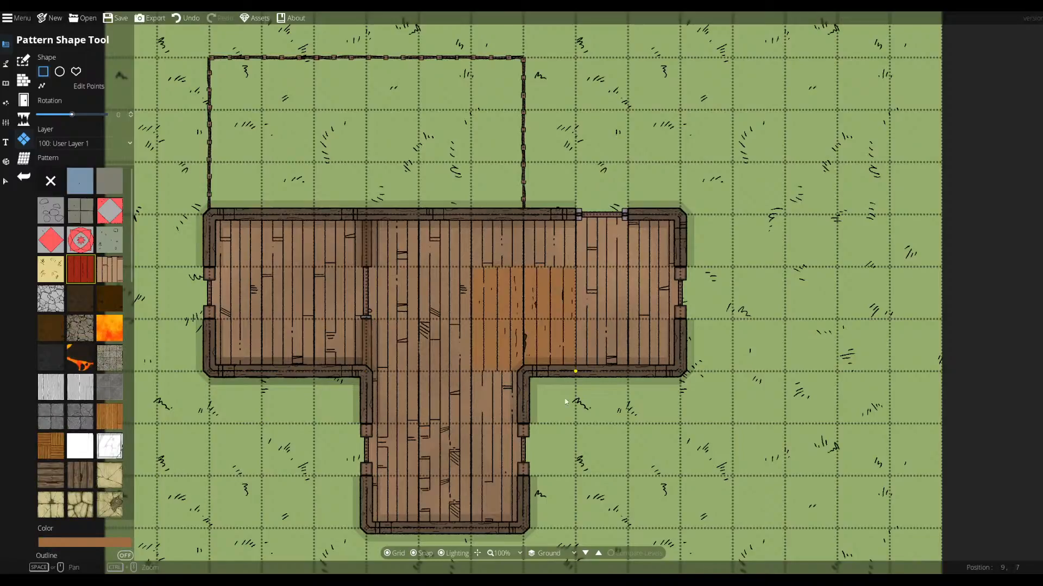
{"action": "left_click", "coordinate": [113, 541]}
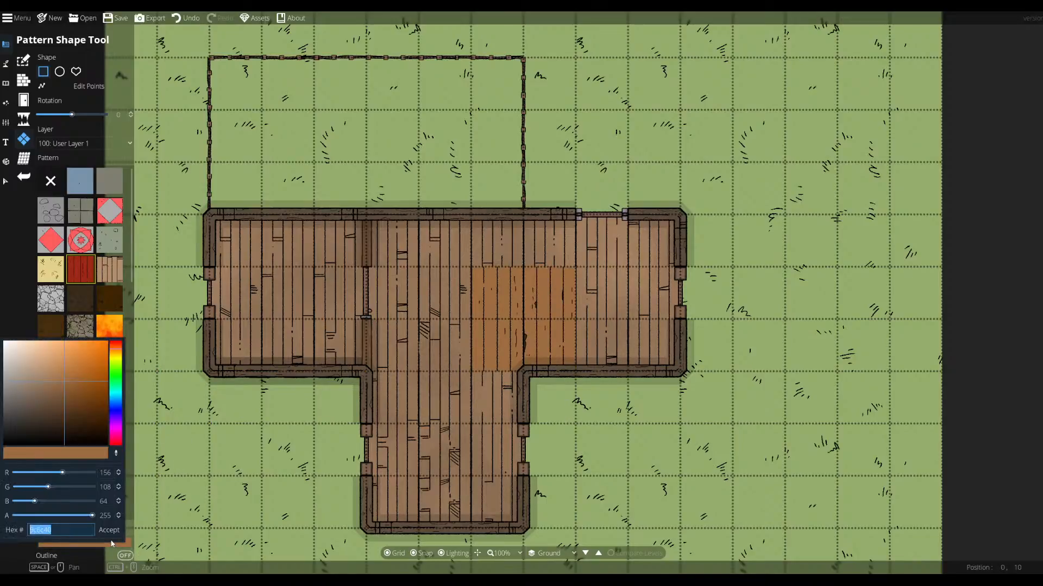
{"action": "mouse_move", "coordinate": [63, 386]}
{"action": "left_mouse_down"}
{"action": "mouse_move", "coordinate": [60, 410]}
{"action": "mouse_move", "coordinate": [61, 376]}
{"action": "mouse_move", "coordinate": [61, 387]}
{"action": "left_mouse_up"}
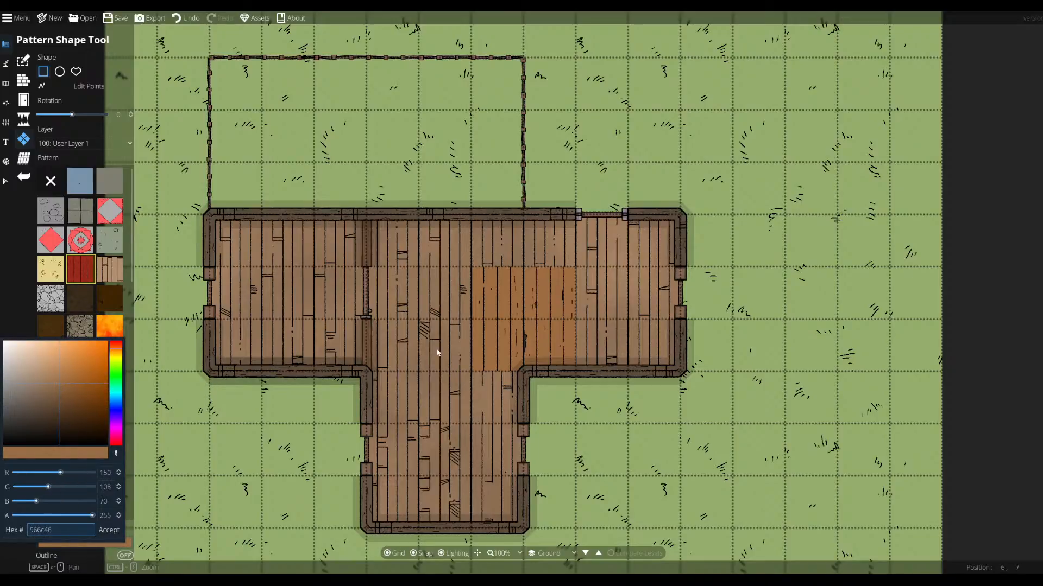
{"action": "left_click", "coordinate": [109, 530]}
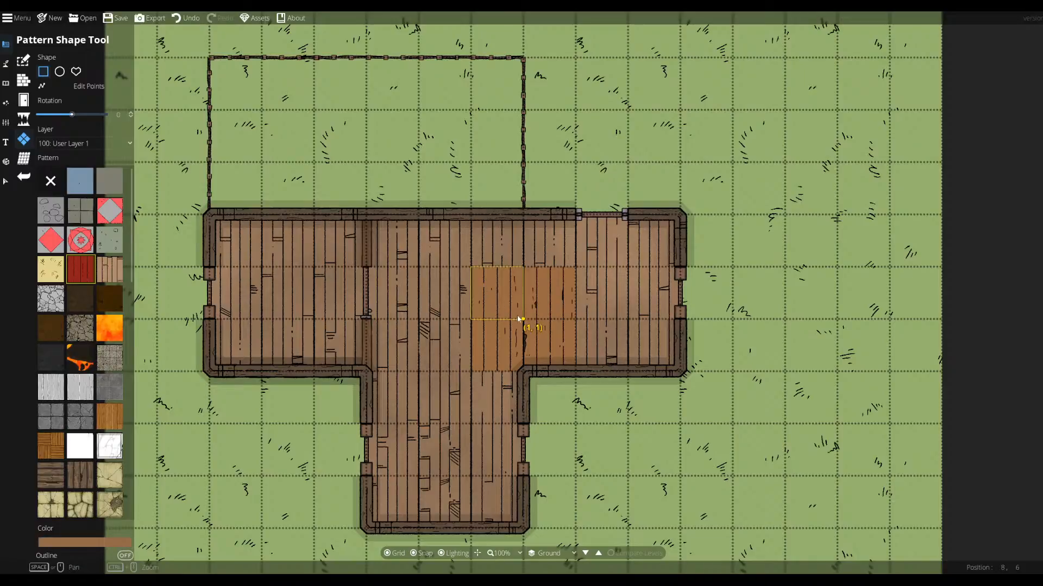
- Redraw the wooden plank floor across the building's wide upper section and under the patch with the Building Tool
{"action": "left_click", "coordinate": [23, 61]}
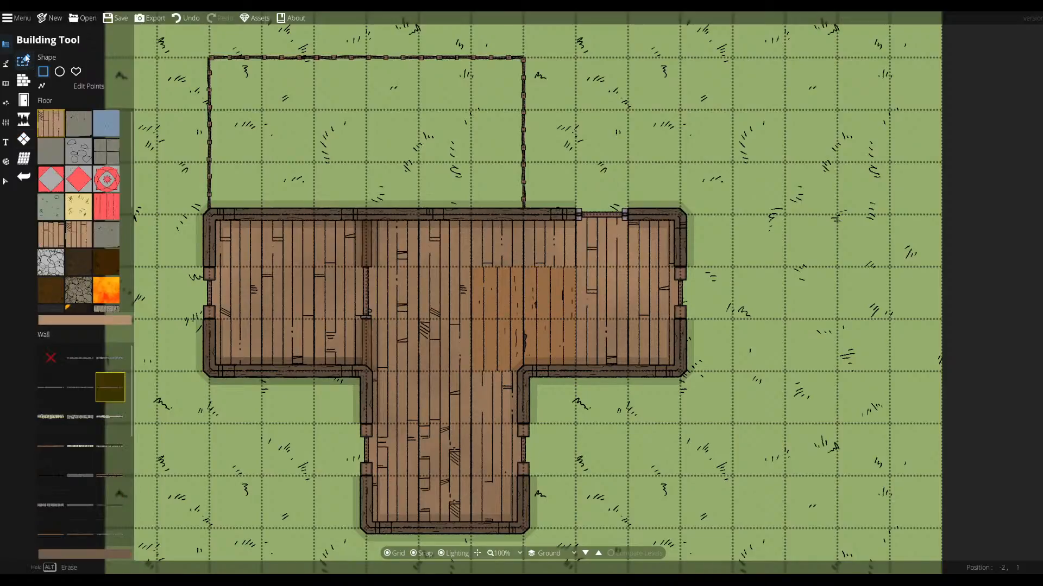
{"action": "left_click", "coordinate": [49, 146]}
{"action": "left_click", "coordinate": [49, 129]}
{"action": "mouse_move", "coordinate": [220, 233]}
{"action": "left_mouse_down"}
{"action": "mouse_move", "coordinate": [578, 370]}
{"action": "mouse_move", "coordinate": [677, 373]}
{"action": "mouse_move", "coordinate": [657, 374]}
{"action": "left_mouse_up"}
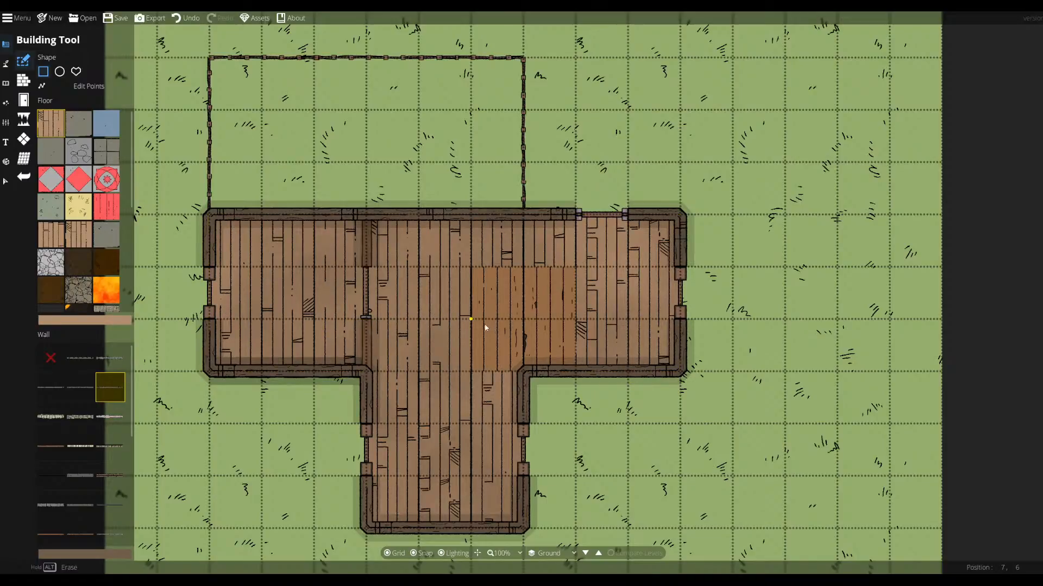
{"action": "left_click_drag", "start_coordinate": [480, 294], "coordinate": [571, 366]}
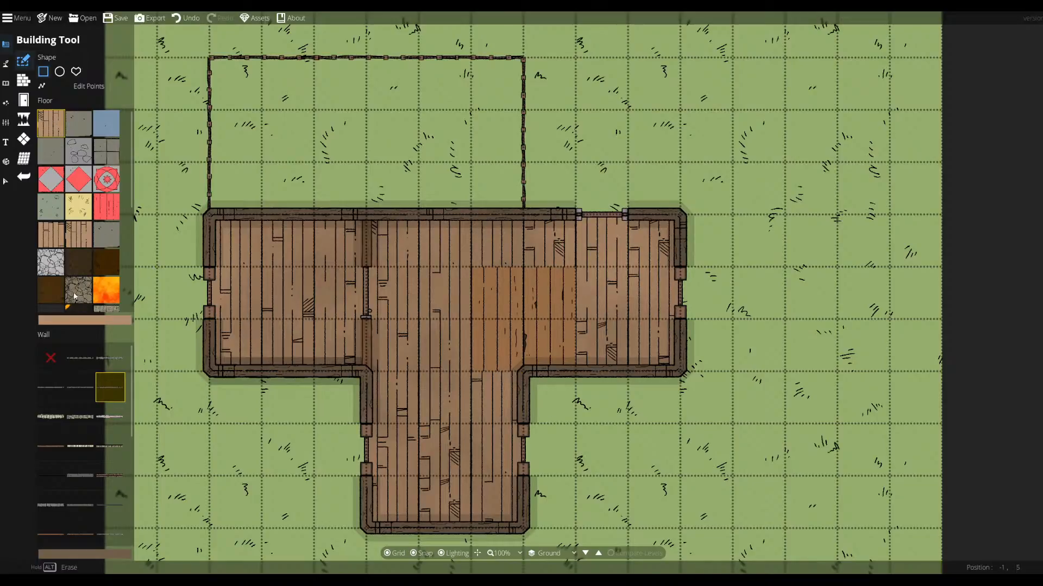
- Redraw the 2 by 2 square plank pattern patch over the new floor in RGB 178, 143, 111
{"action": "left_click", "coordinate": [23, 99]}
{"action": "left_click", "coordinate": [23, 80]}
{"action": "left_click", "coordinate": [24, 140]}
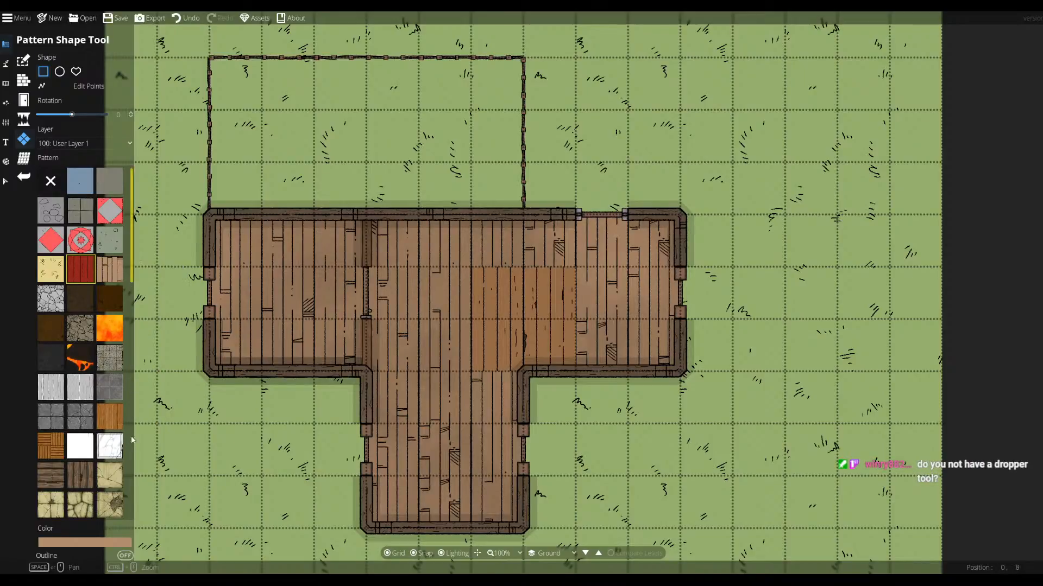
{"action": "left_click_drag", "start_coordinate": [472, 268], "coordinate": [582, 373]}
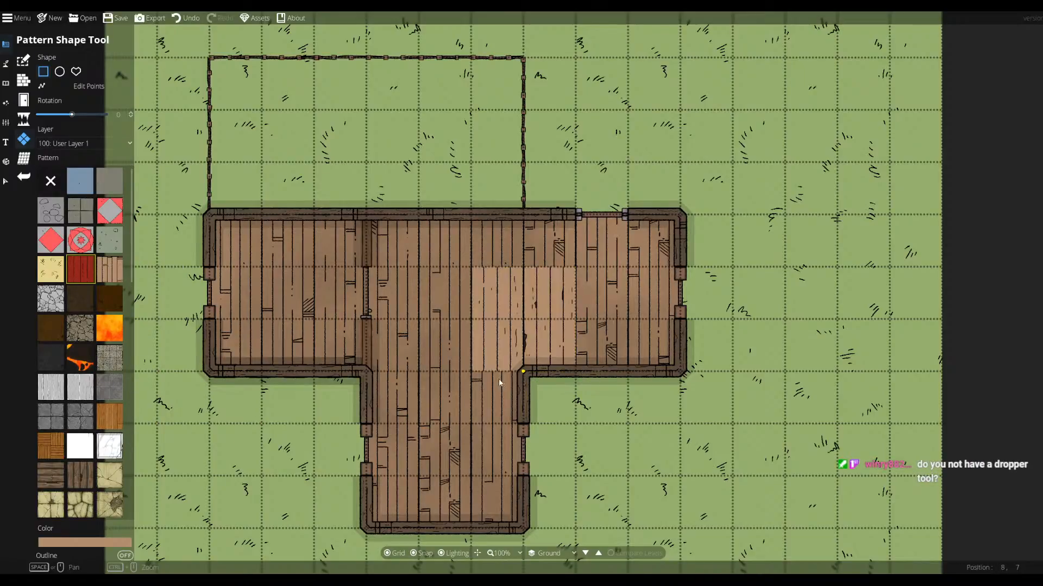
- Lower the pattern colour's alpha to 231, shift it to a slightly warmer brown and redraw the plank patch
{"action": "left_click", "coordinate": [90, 543]}
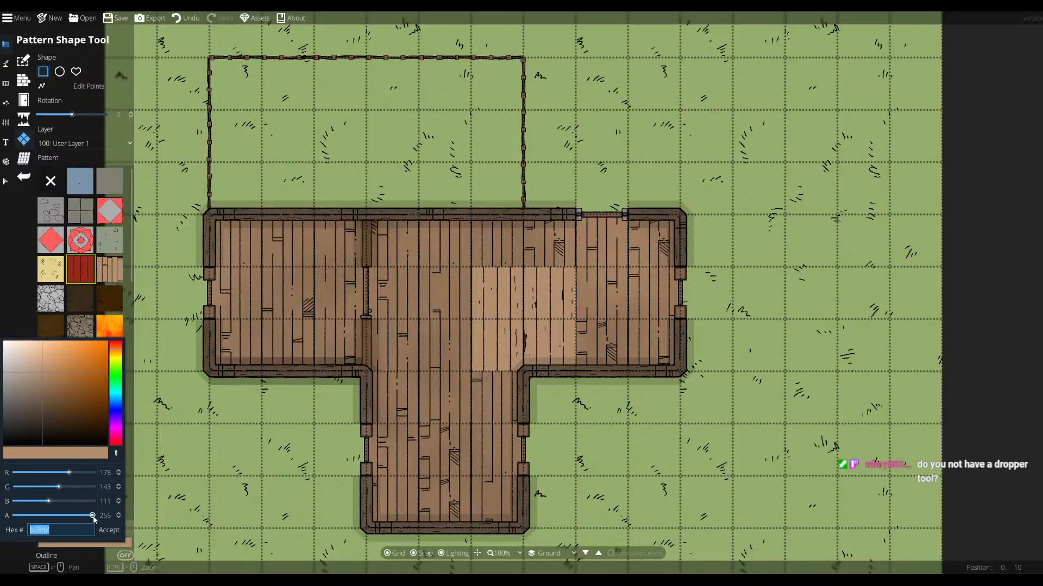
{"action": "mouse_move", "coordinate": [93, 519]}
{"action": "left_mouse_down"}
{"action": "mouse_move", "coordinate": [26, 519]}
{"action": "mouse_move", "coordinate": [99, 518]}
{"action": "mouse_move", "coordinate": [61, 518]}
{"action": "mouse_move", "coordinate": [82, 519]}
{"action": "left_mouse_up"}
{"action": "left_click", "coordinate": [109, 530]}
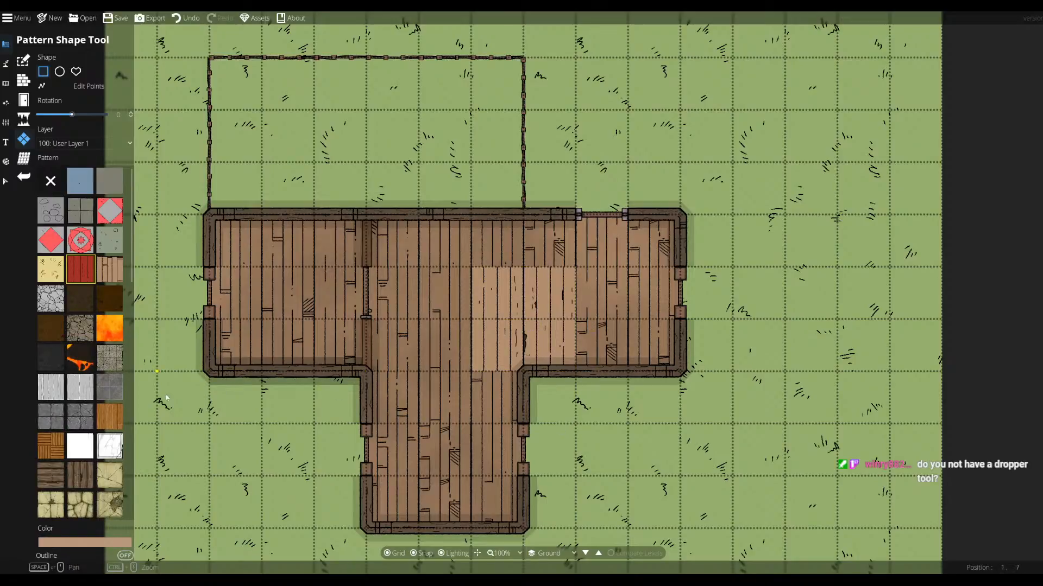
{"action": "left_click", "coordinate": [111, 539]}
{"action": "left_click", "coordinate": [50, 377]}
{"action": "left_click", "coordinate": [109, 529]}
{"action": "left_click_drag", "start_coordinate": [470, 278], "coordinate": [574, 370]}
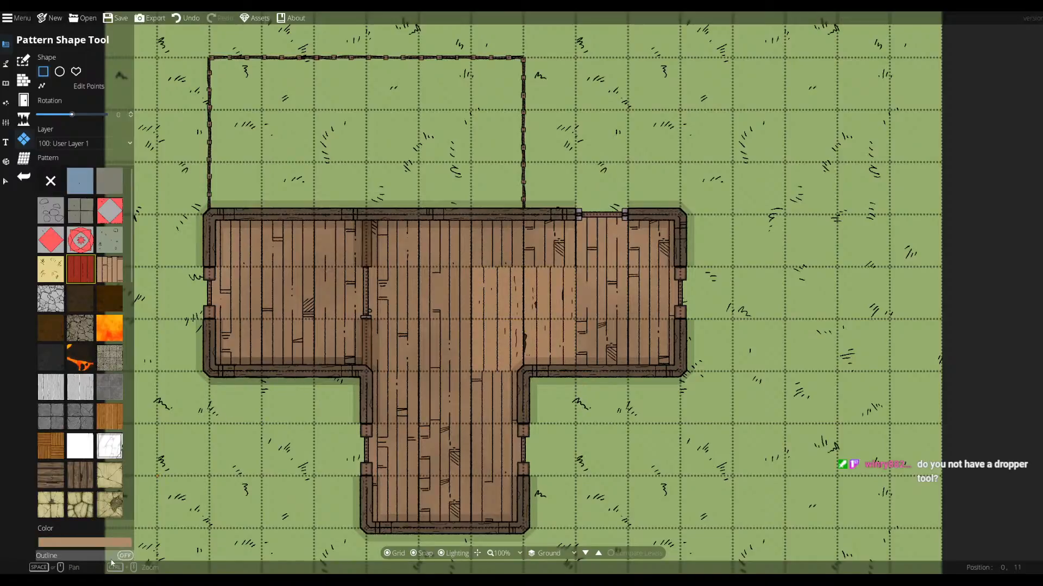
- Darken the pattern colour to RGB 146, 109, 73 and redraw the plank patch over the same four squares
{"action": "left_click", "coordinate": [108, 542]}
{"action": "left_click", "coordinate": [55, 386]}
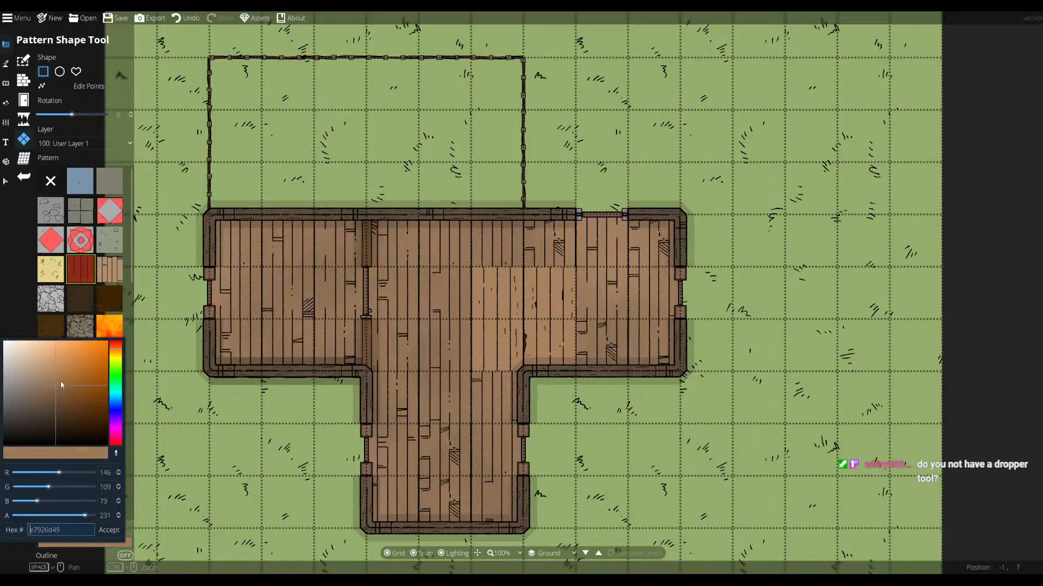
{"action": "left_click", "coordinate": [109, 530]}
{"action": "left_click_drag", "start_coordinate": [471, 268], "coordinate": [575, 373]}
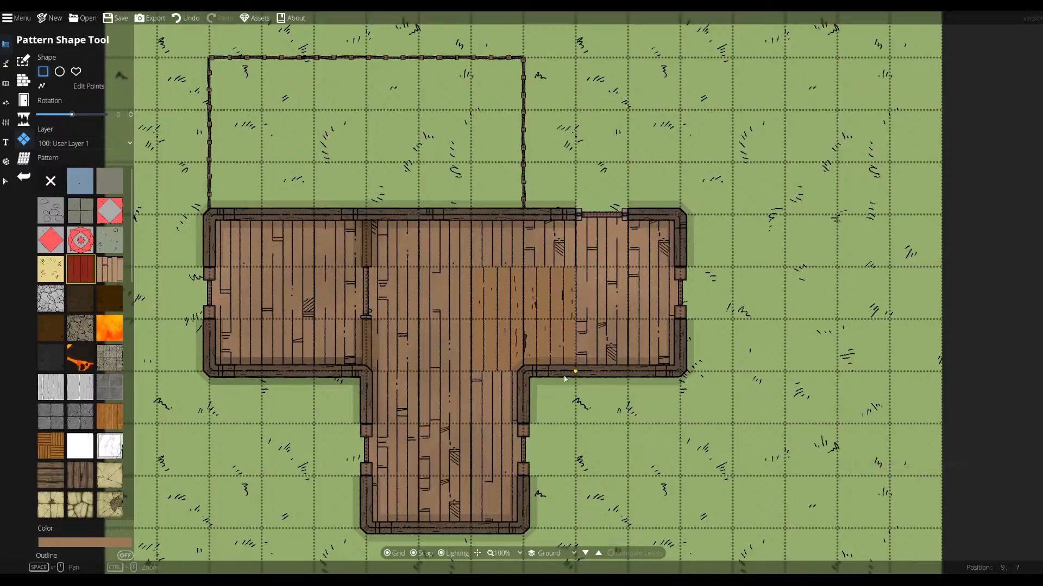
- Darken the pattern colour to RGB 128, 92, 58 and redraw the 2 by 2 plank patch
{"action": "left_click", "coordinate": [79, 544]}
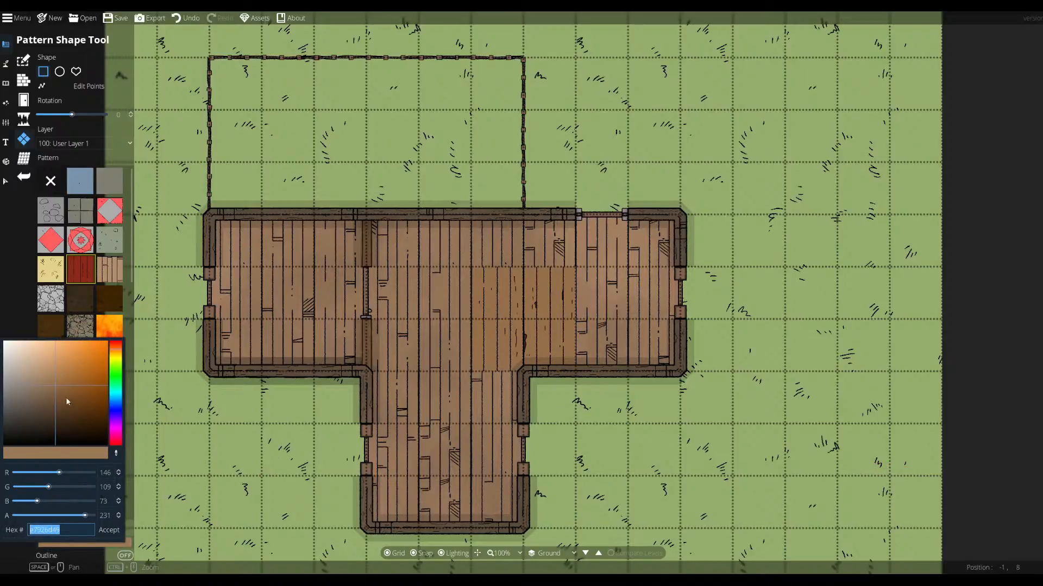
{"action": "left_click", "coordinate": [60, 397]}
{"action": "left_click", "coordinate": [109, 531]}
{"action": "left_click_drag", "start_coordinate": [480, 278], "coordinate": [576, 373]}
- Lighten the pattern colour to an orange-brown and redraw the plank patch over the same four squares
{"action": "left_click", "coordinate": [101, 542]}
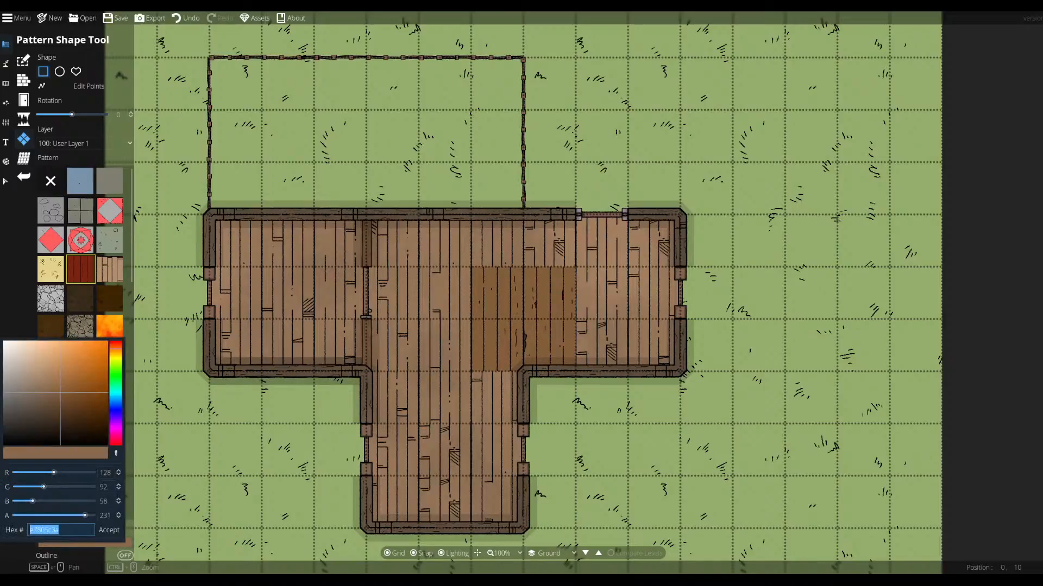
{"action": "left_click", "coordinate": [59, 376]}
{"action": "left_click", "coordinate": [109, 530]}
{"action": "left_click_drag", "start_coordinate": [473, 275], "coordinate": [565, 363]}
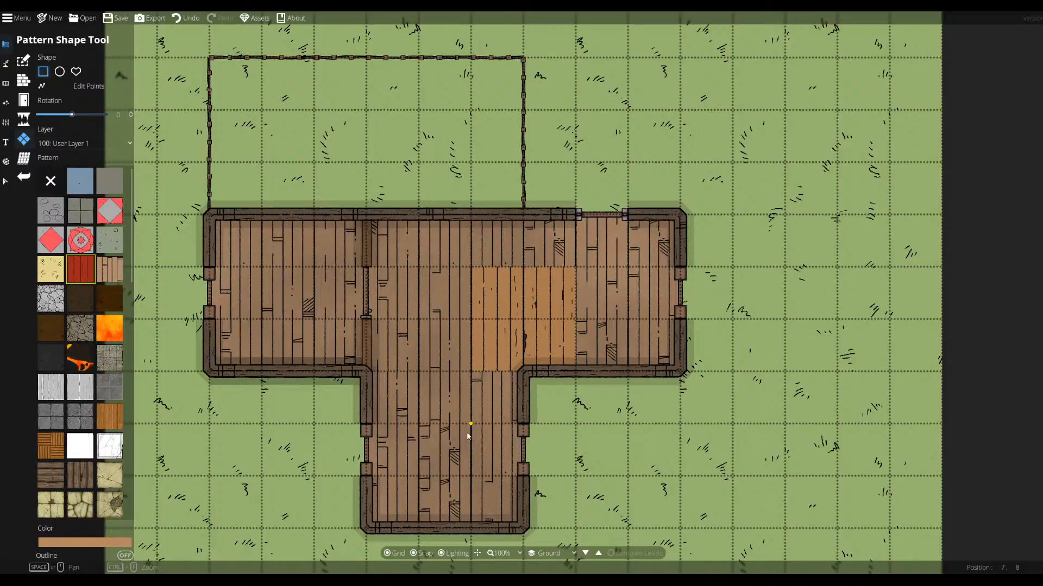
- Try the parquet pattern in the building's left room, then cover the whole T-shaped floor with the worn plank pattern
{"action": "left_click", "coordinate": [110, 269]}
{"action": "left_click_drag", "start_coordinate": [225, 232], "coordinate": [367, 372]}
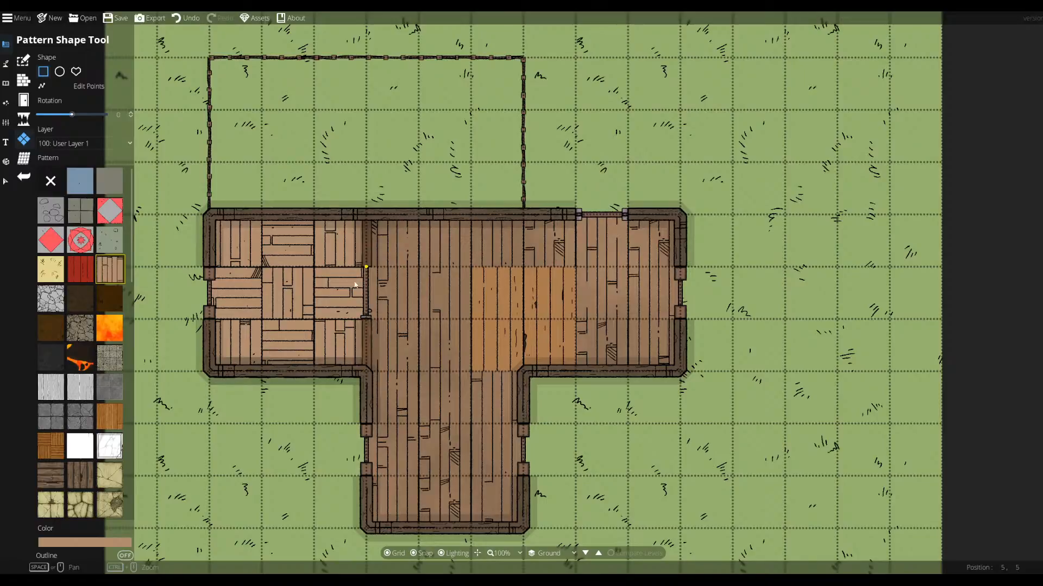
{"action": "left_click", "coordinate": [79, 267]}
{"action": "left_click_drag", "start_coordinate": [214, 230], "coordinate": [682, 376]}
{"action": "left_click_drag", "start_coordinate": [368, 375], "coordinate": [523, 526]}
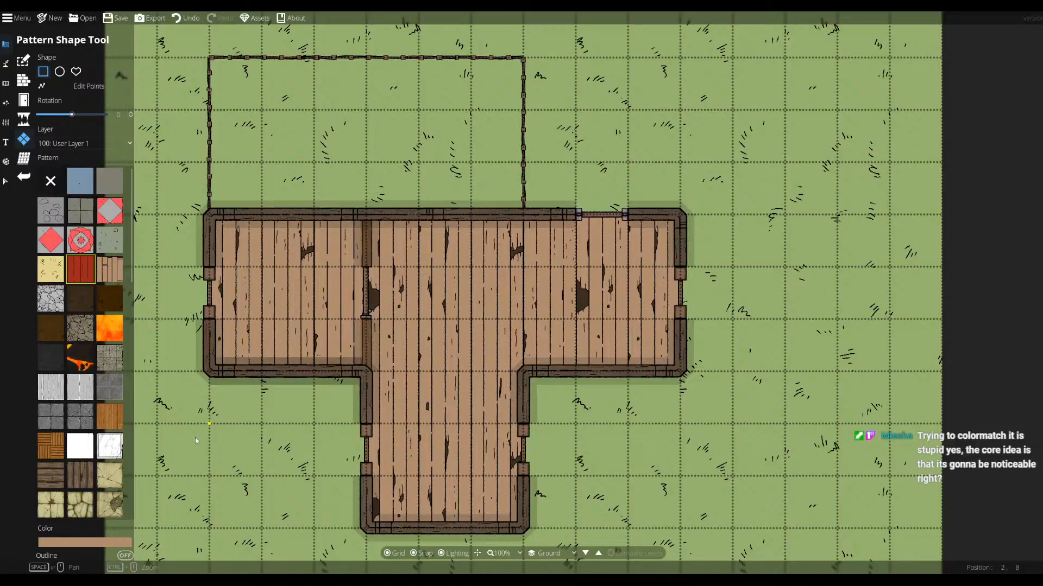
- Set the plank pattern colour to RGB 146, 109, 74, redraw it over the whole T-shaped floor and save the map
{"action": "left_click", "coordinate": [81, 541]}
{"action": "left_click", "coordinate": [56, 390]}
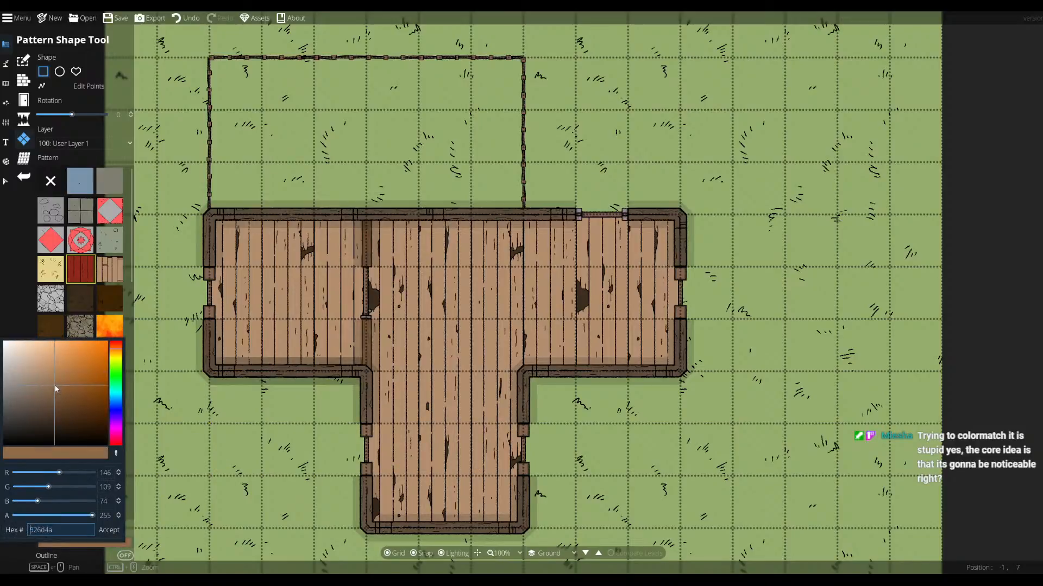
{"action": "left_click", "coordinate": [108, 529]}
{"action": "left_click_drag", "start_coordinate": [211, 217], "coordinate": [683, 375]}
{"action": "left_click_drag", "start_coordinate": [388, 387], "coordinate": [484, 508]}
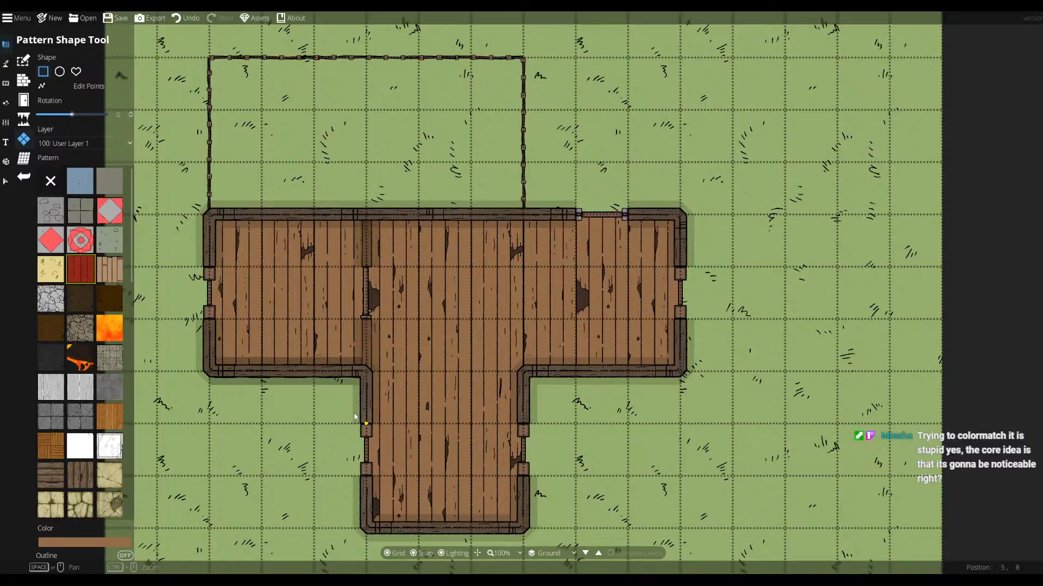
{"action": "key", "text": "ctrl+s"}
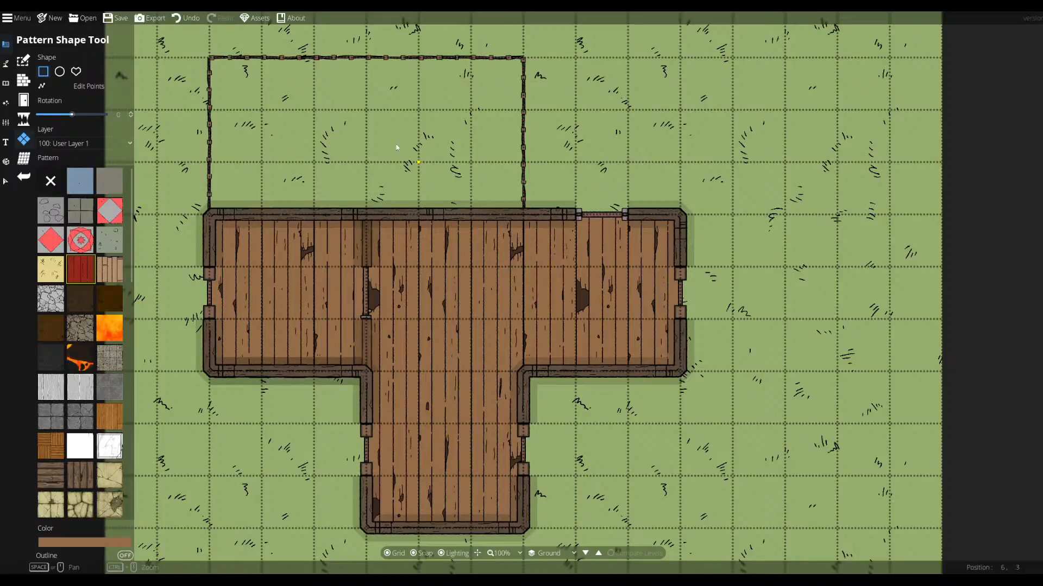
- Switch to the Object Tool, search the library for "fireplace" and choose the grey stone Fireplace 04
{"action": "left_click", "coordinate": [23, 100]}
{"action": "left_click", "coordinate": [5, 103]}
{"action": "left_click", "coordinate": [6, 83]}
{"action": "left_click", "coordinate": [48, 61]}
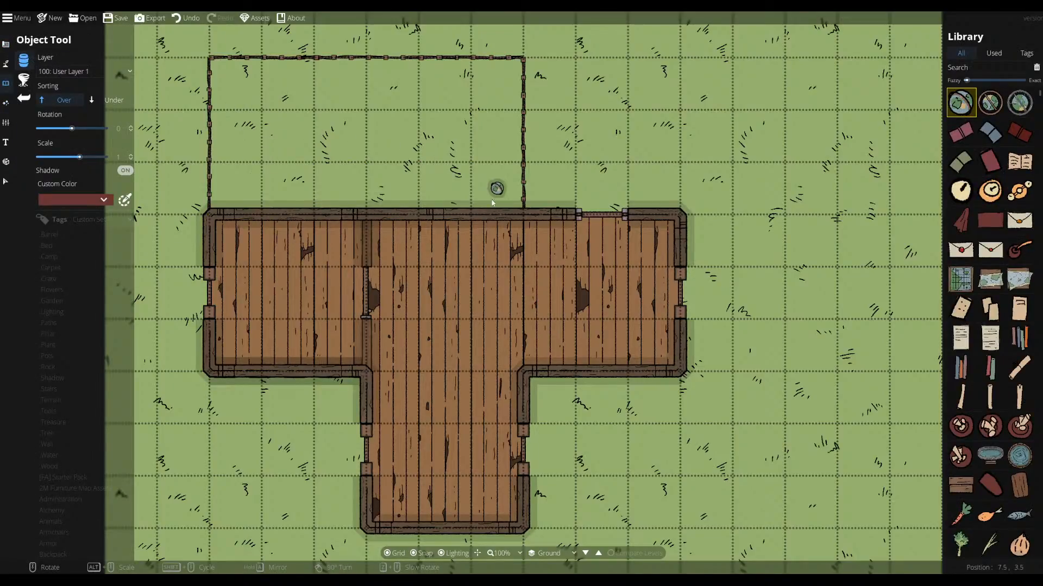
{"action": "left_click", "coordinate": [995, 66]}
{"action": "type", "text": "fireplace"}
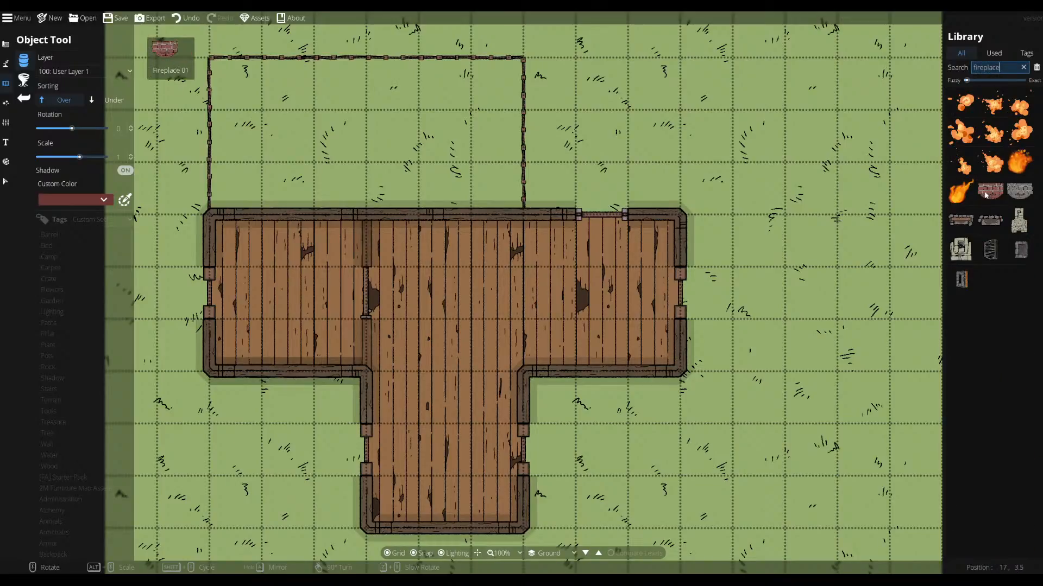
{"action": "mouse_move", "coordinate": [1023, 195]}
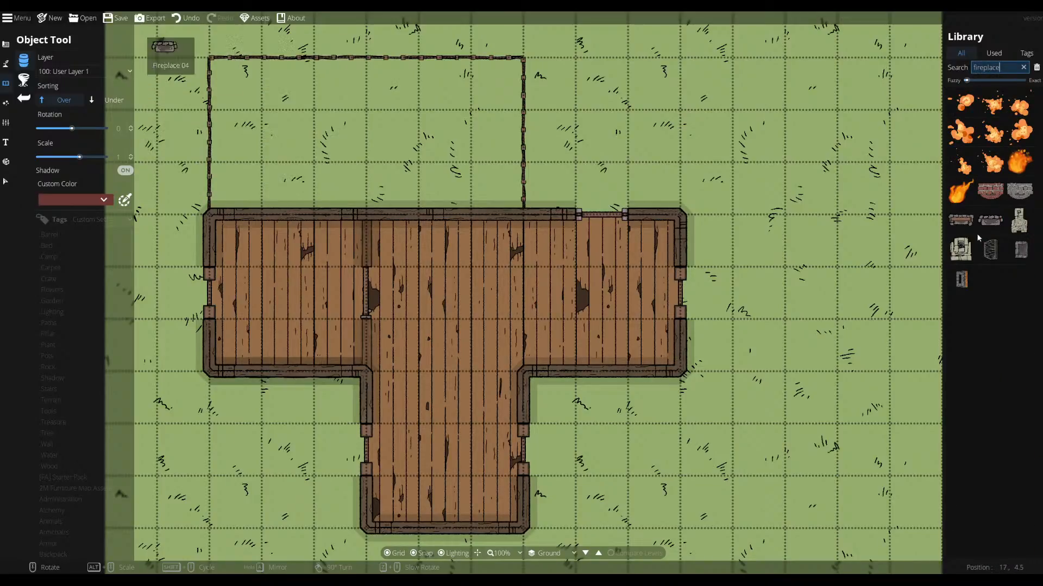
{"action": "mouse_move", "coordinate": [993, 221]}
{"action": "mouse_move", "coordinate": [961, 223]}
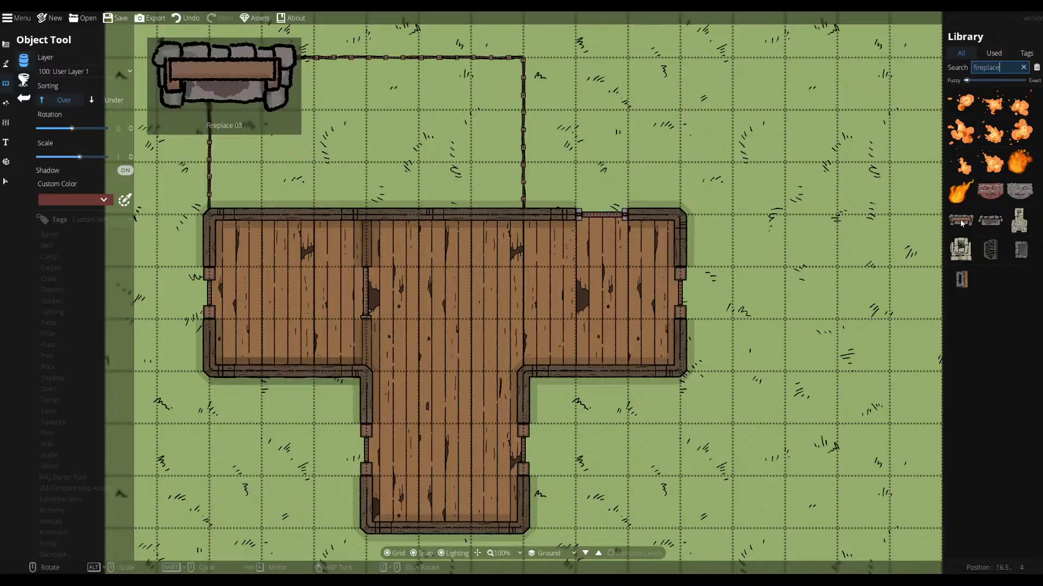
{"action": "left_click", "coordinate": [995, 223]}
- Place the fireplace without snapping, rotated -180 degrees, centred against the end wall of the building's lower wing
{"action": "scroll", "coordinate": [456, 507], "scroll_direction": "down", "scroll_amount": 10}
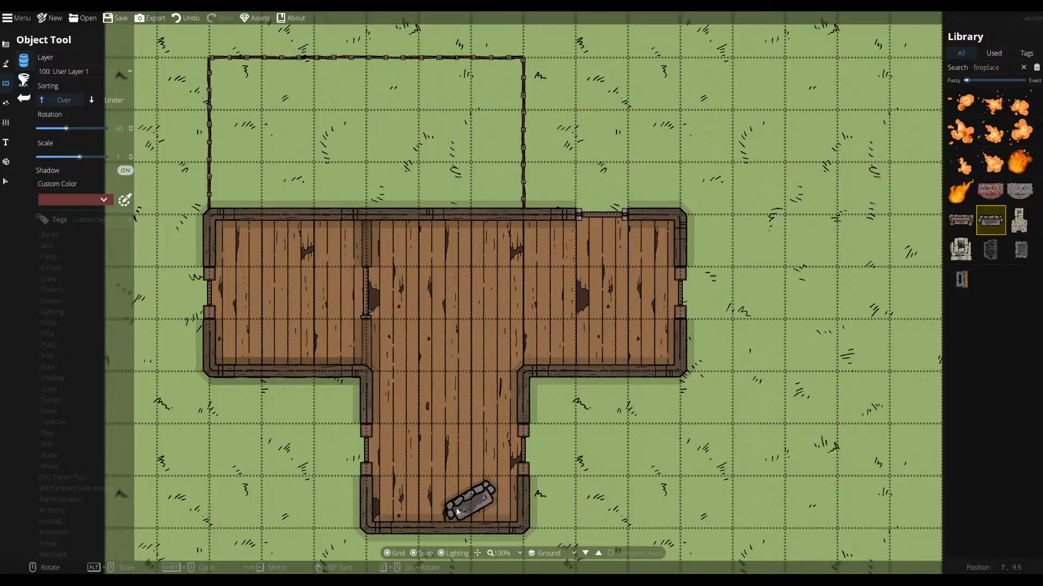
{"action": "scroll", "coordinate": [448, 517], "scroll_direction": "down", "scroll_amount": 2}
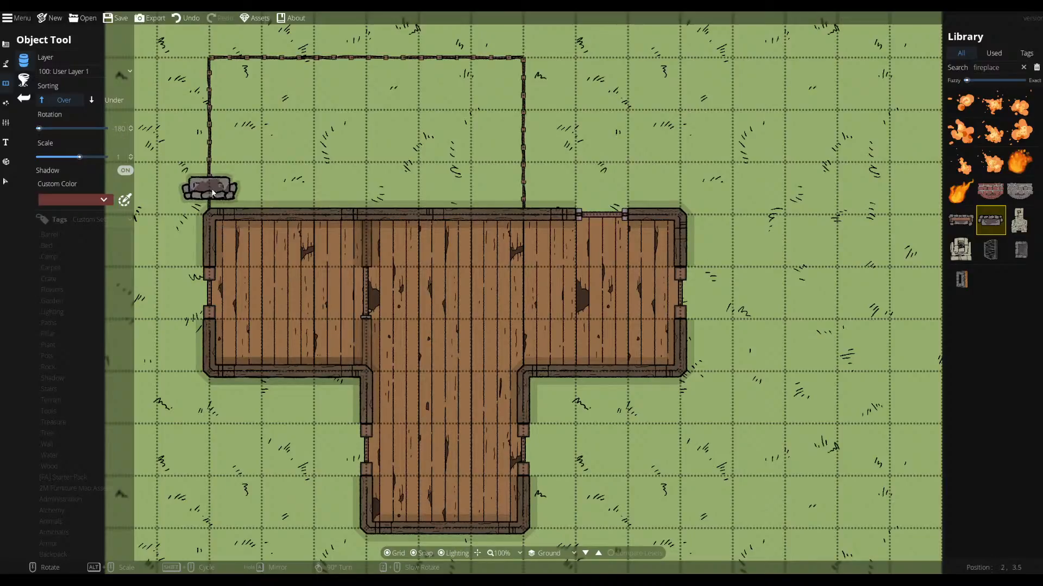
{"action": "left_click", "coordinate": [413, 554]}
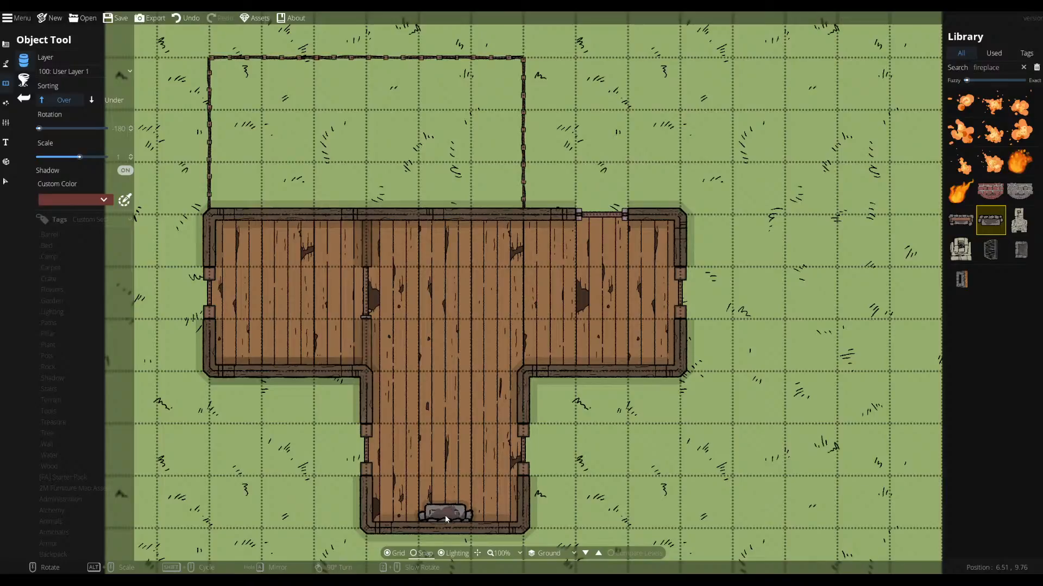
{"action": "left_click", "coordinate": [445, 519]}
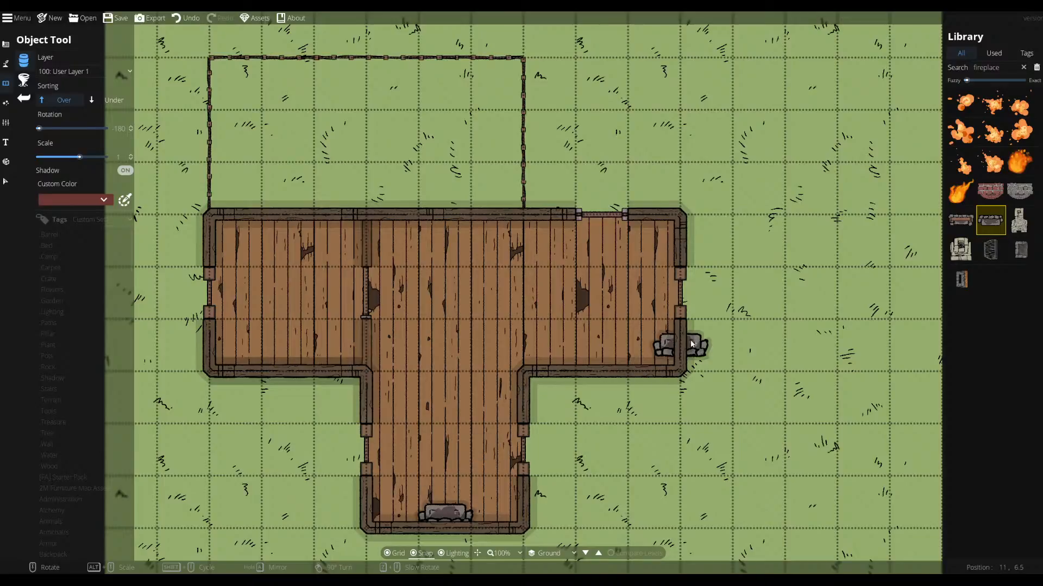
- Search the object library for "desk", choose Open Desk 01 and rotate it to -90 degrees
{"action": "mouse_move", "coordinate": [992, 181]}
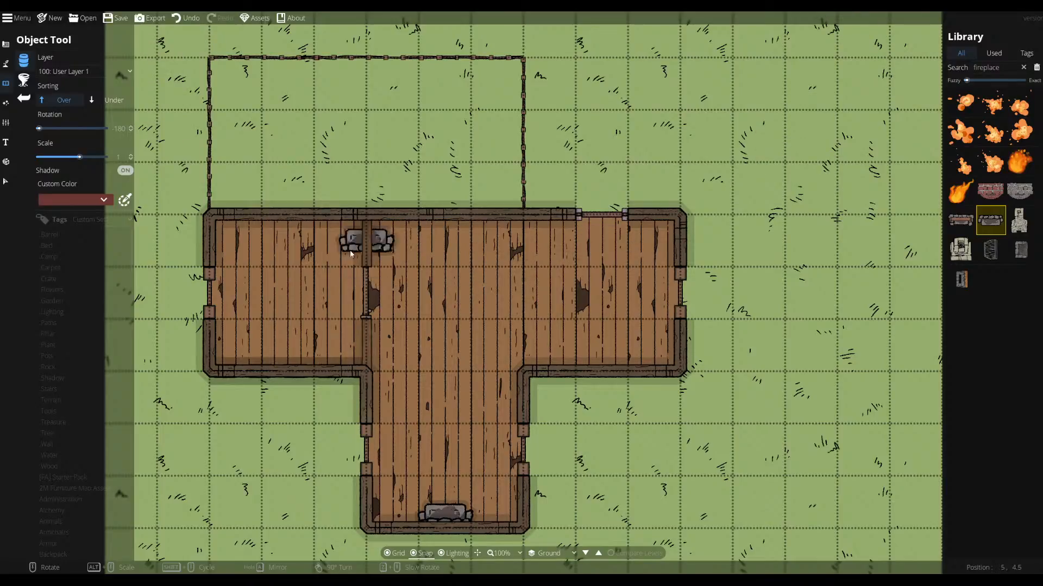
{"action": "left_click", "coordinate": [1000, 68]}
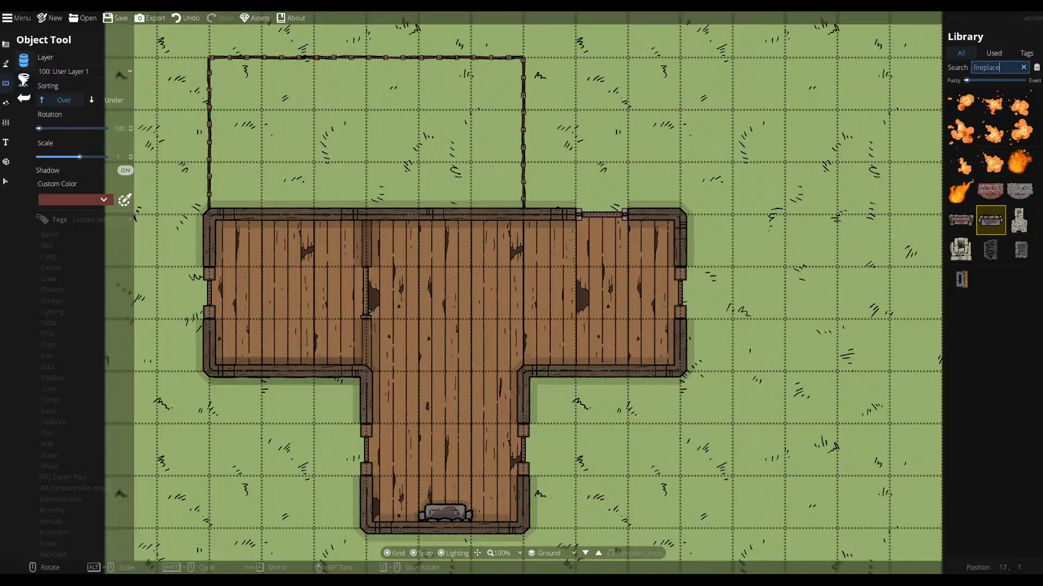
{"action": "double_click", "coordinate": [975, 67]}
{"action": "type", "text": "desk"}
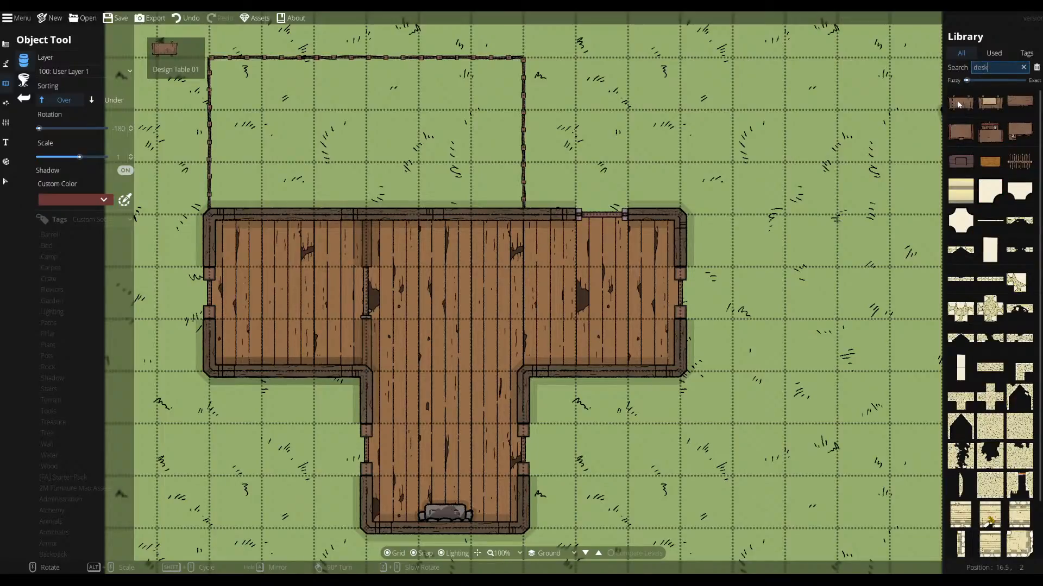
{"action": "mouse_move", "coordinate": [966, 126]}
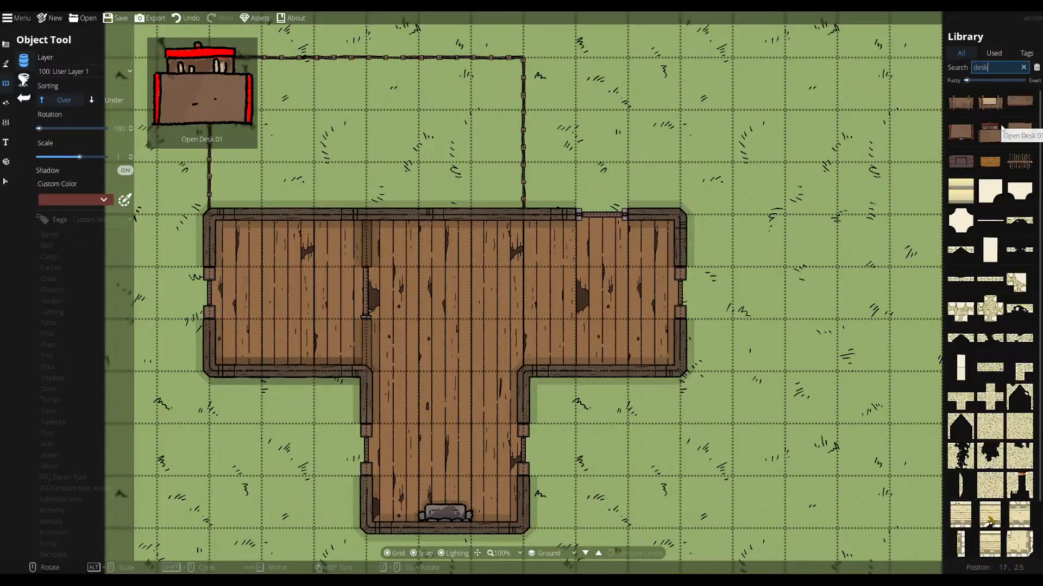
{"action": "mouse_move", "coordinate": [1018, 133]}
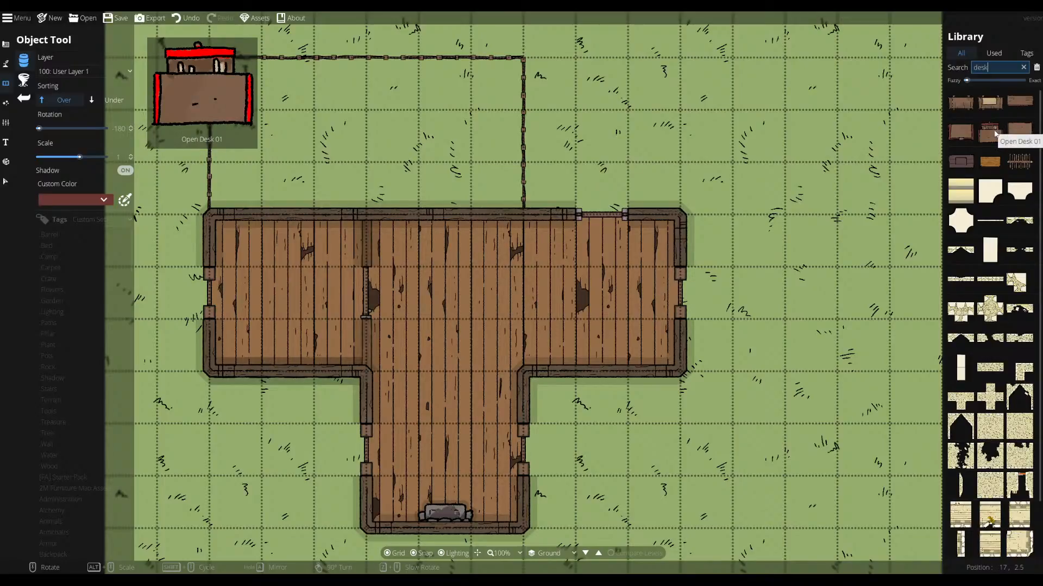
{"action": "left_click", "coordinate": [996, 134]}
{"action": "scroll", "coordinate": [345, 296], "scroll_direction": "down", "scroll_amount": 1}
{"action": "scroll", "coordinate": [345, 296], "scroll_direction": "up", "scroll_amount": 6}
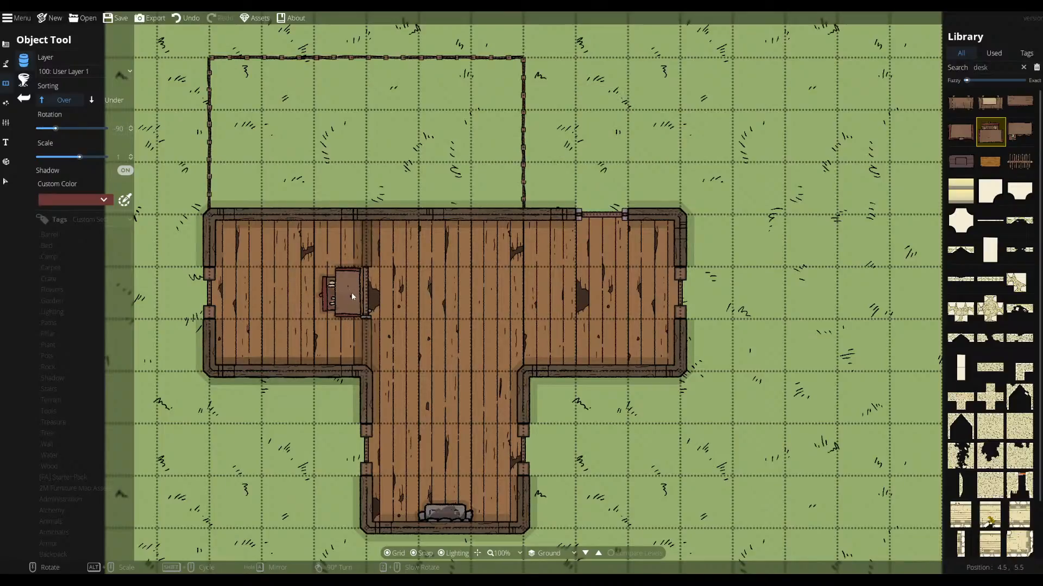
- Try the orange wooden table, rotated 90 degrees, beside the partition wall in the left room
{"action": "left_click", "coordinate": [984, 163]}
{"action": "scroll", "coordinate": [340, 298], "scroll_direction": "down", "scroll_amount": 5}
{"action": "scroll", "coordinate": [340, 298], "scroll_direction": "down", "scroll_amount": 4}
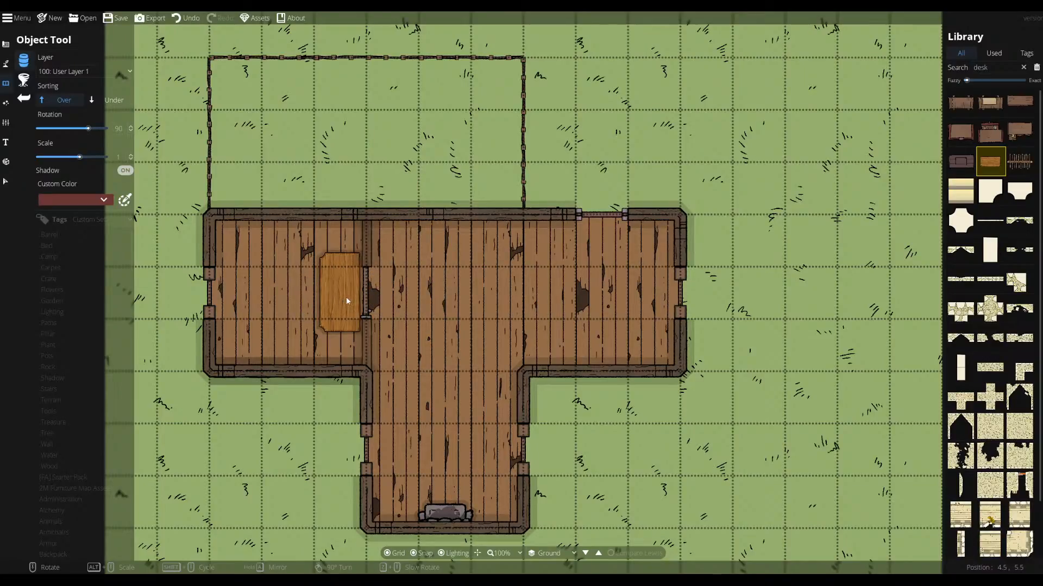
{"action": "left_click", "coordinate": [350, 296]}
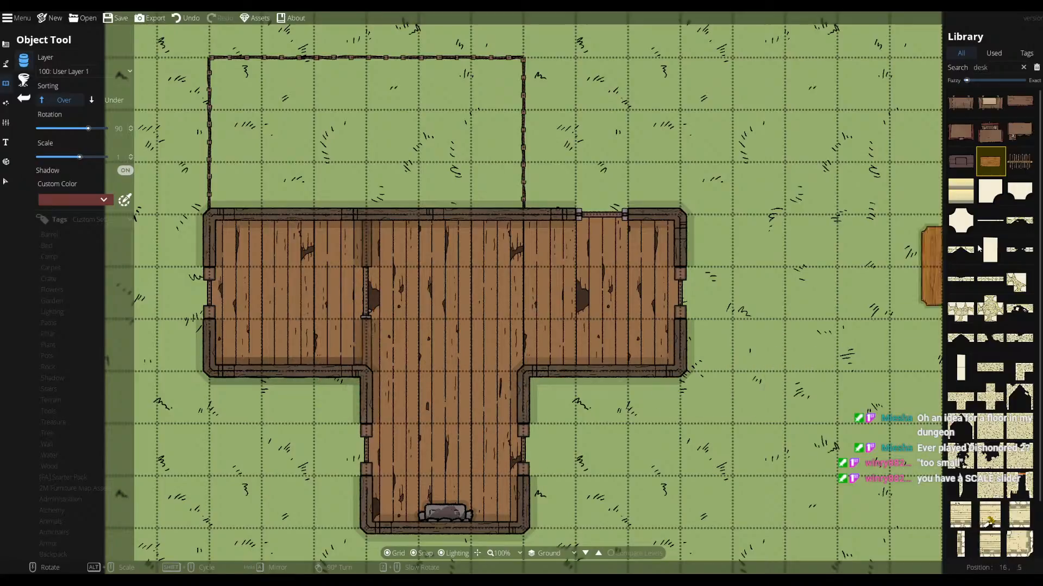
- Place Open Desk 01 at scale 1.38, rotated -90 degrees, against the partition wall in the left room
{"action": "left_click", "coordinate": [992, 136]}
{"action": "scroll", "coordinate": [344, 315], "scroll_direction": "down", "scroll_amount": 6}
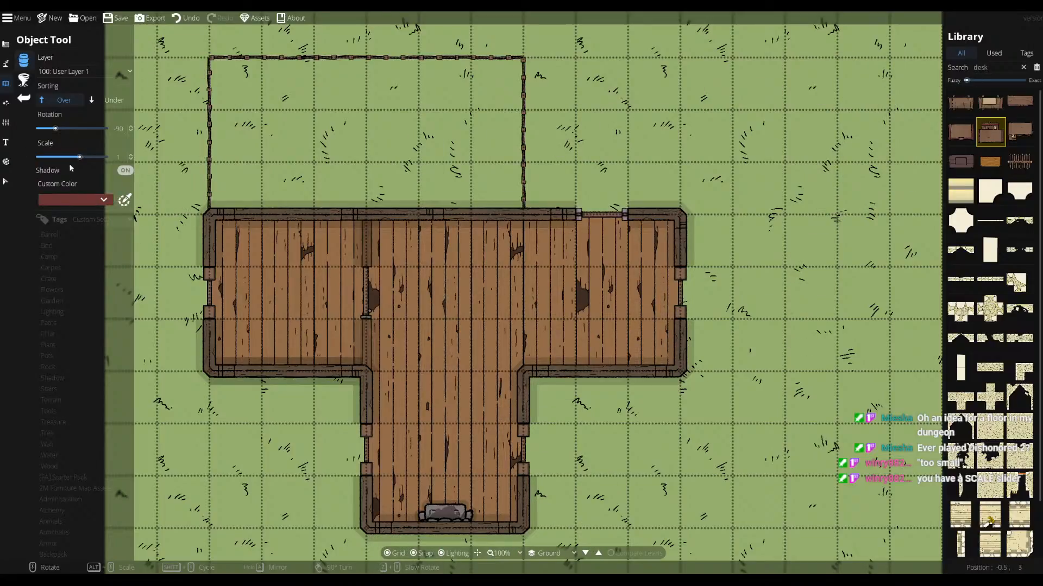
{"action": "left_click_drag", "start_coordinate": [80, 159], "coordinate": [85, 158]}
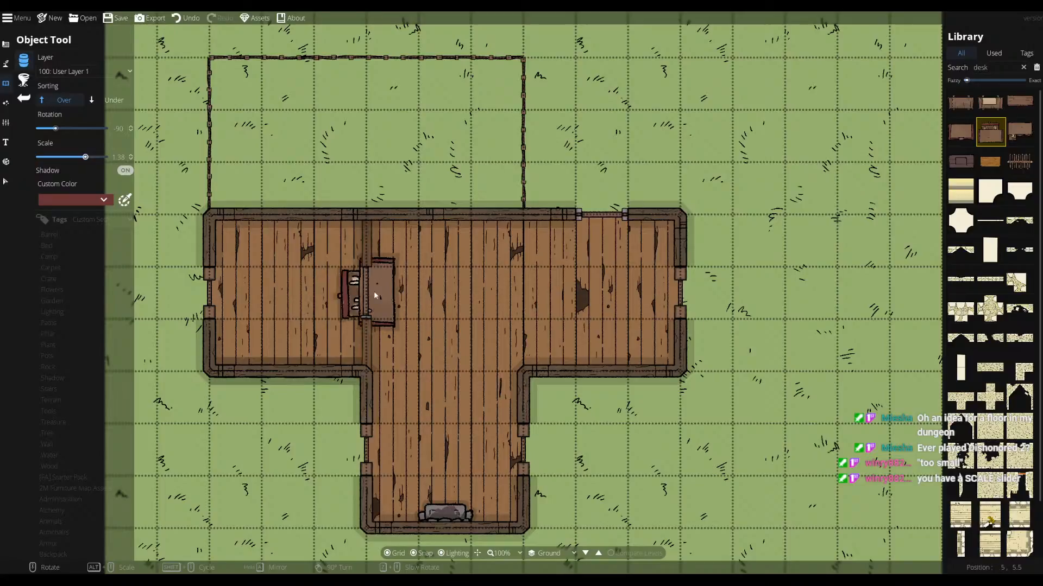
{"action": "left_click", "coordinate": [343, 298]}
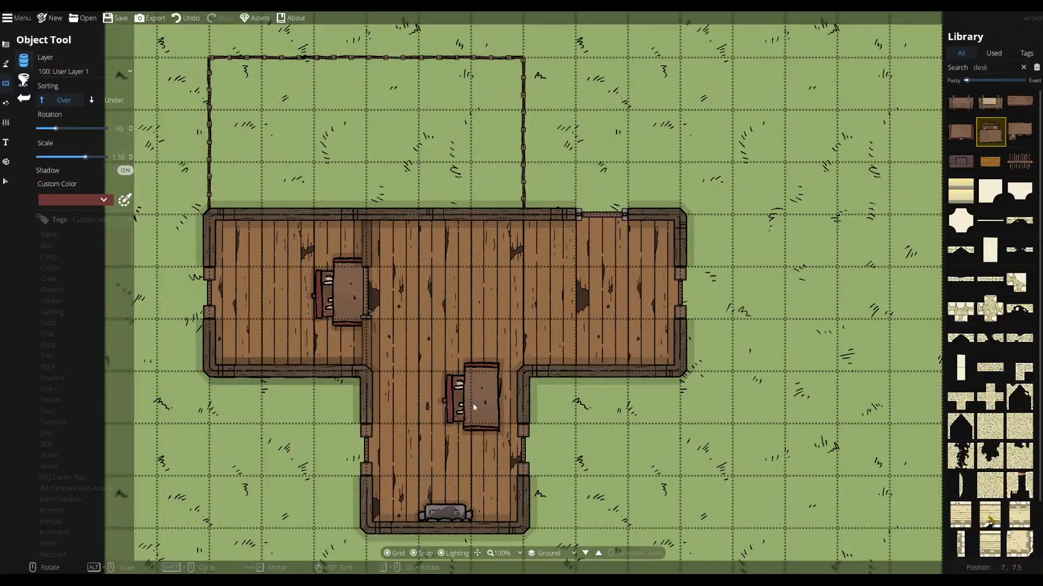
- Look through the remaining desk search results in the object library for further furniture
{"action": "left_click_drag", "start_coordinate": [473, 407], "coordinate": [744, 267]}
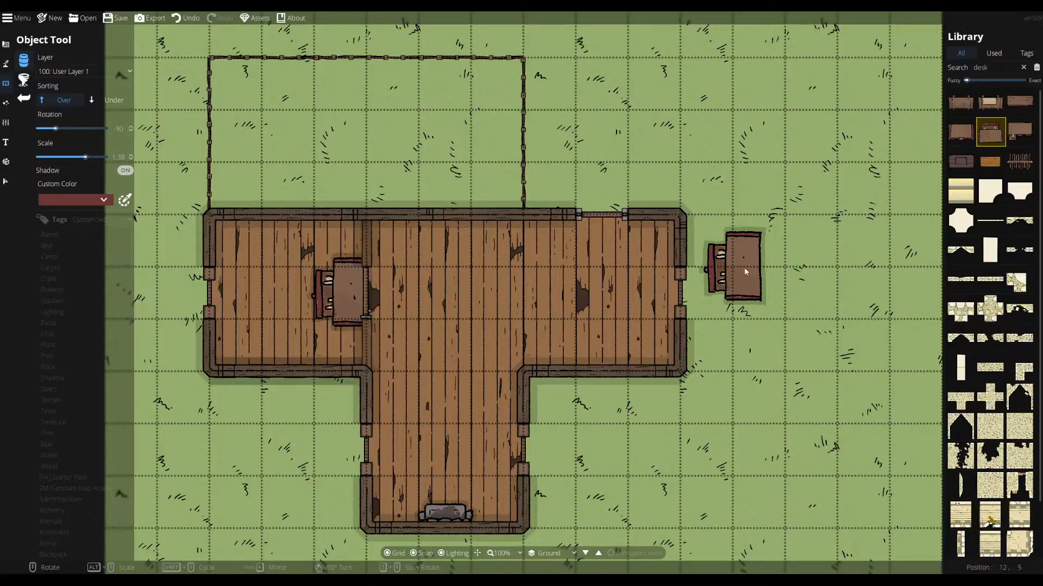
{"action": "left_click_drag", "start_coordinate": [744, 267], "coordinate": [1017, 270]}
{"action": "scroll", "coordinate": [1010, 304], "scroll_direction": "down", "scroll_amount": 1}
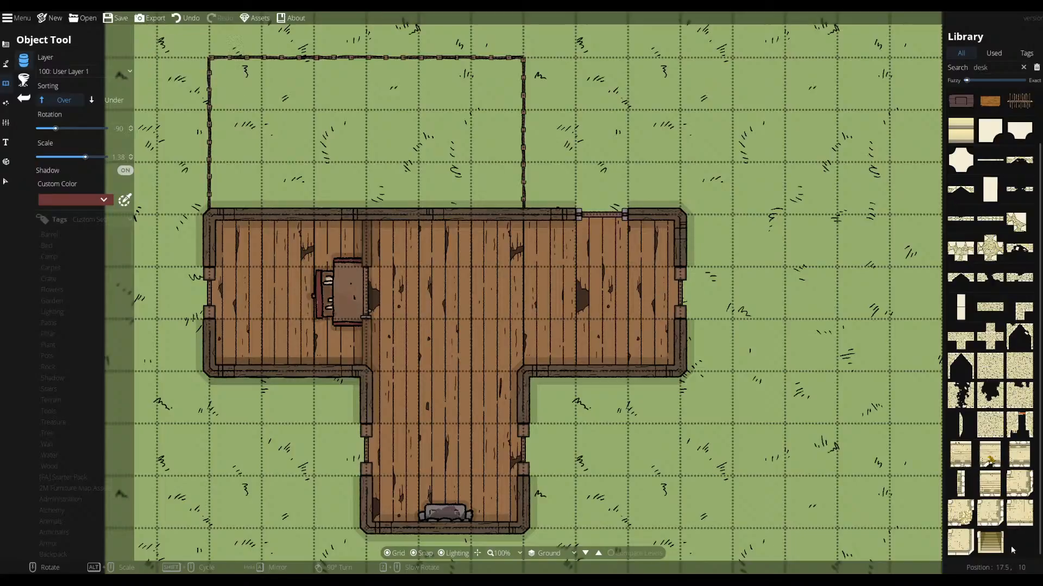
{"action": "mouse_move", "coordinate": [993, 550]}
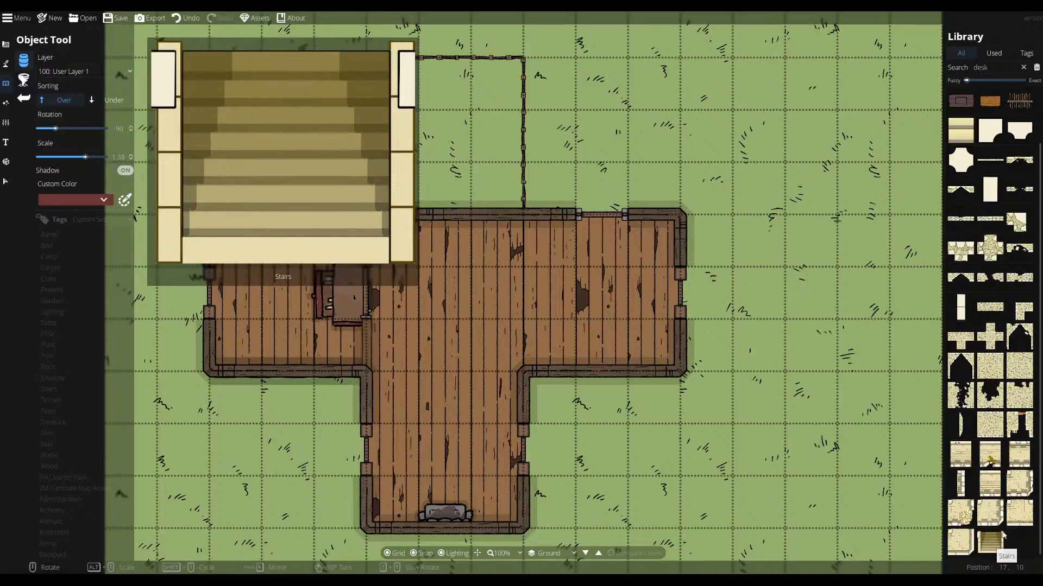
{"action": "scroll", "coordinate": [994, 543], "scroll_direction": "up", "scroll_amount": 1}
{"action": "mouse_move", "coordinate": [1011, 427]}
{"action": "mouse_move", "coordinate": [1026, 404]}
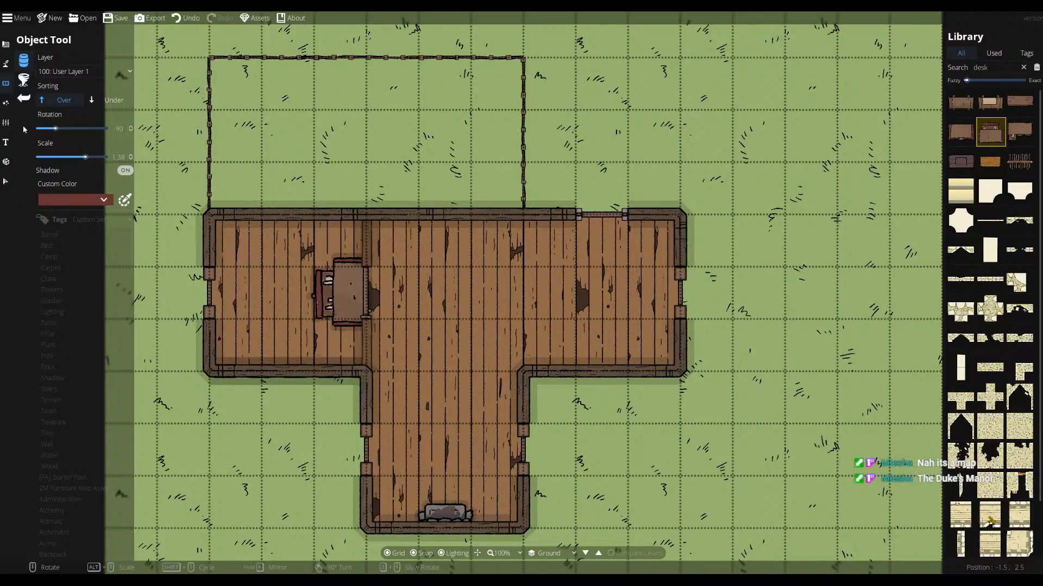
- Search the object library for "saw" and try the saw object at scale 1 over the desk in several rotations
{"action": "left_click", "coordinate": [972, 68]}
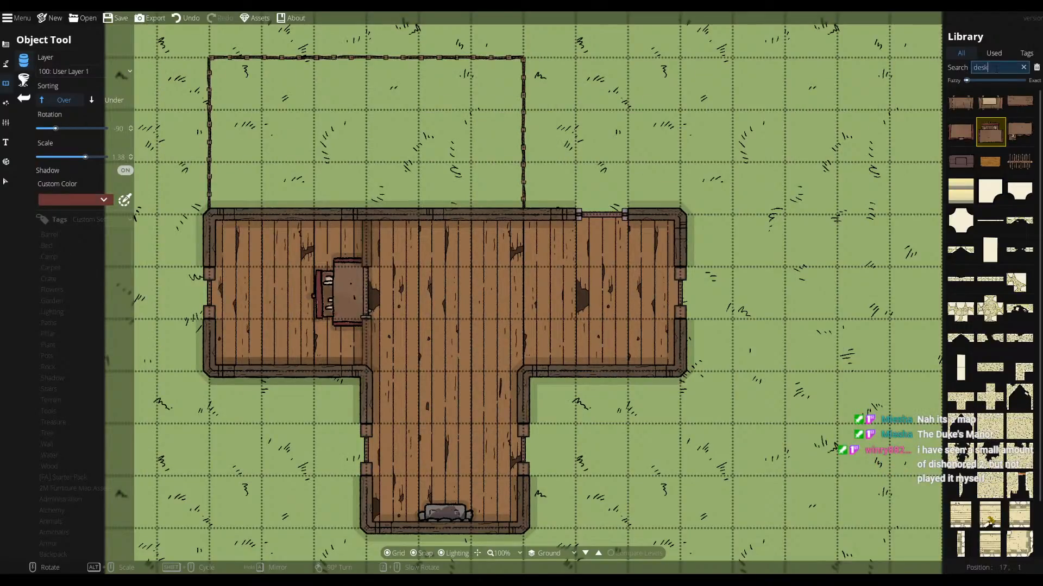
{"action": "type", "text": "saw"}
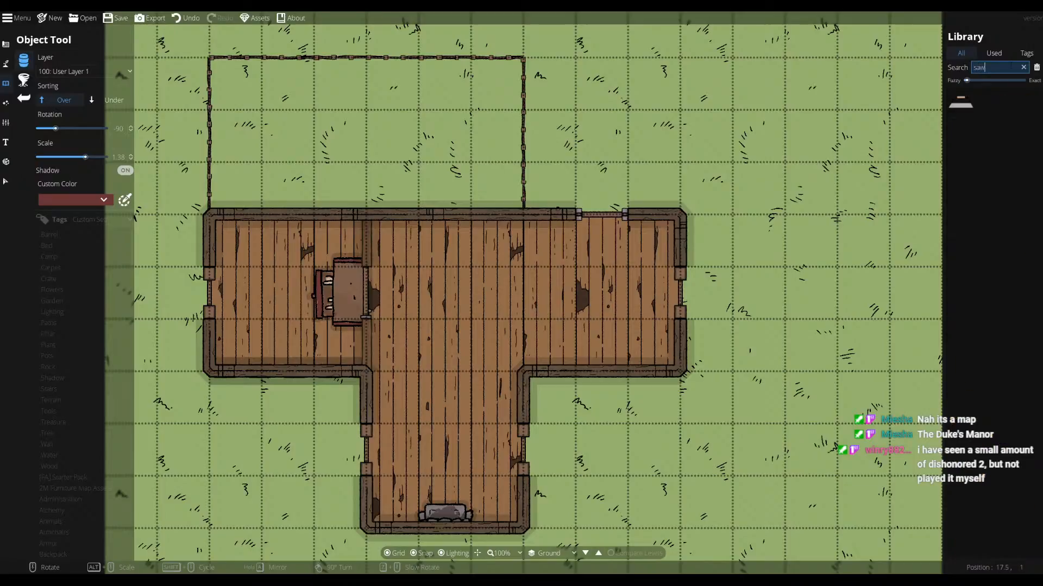
{"action": "left_click", "coordinate": [964, 109]}
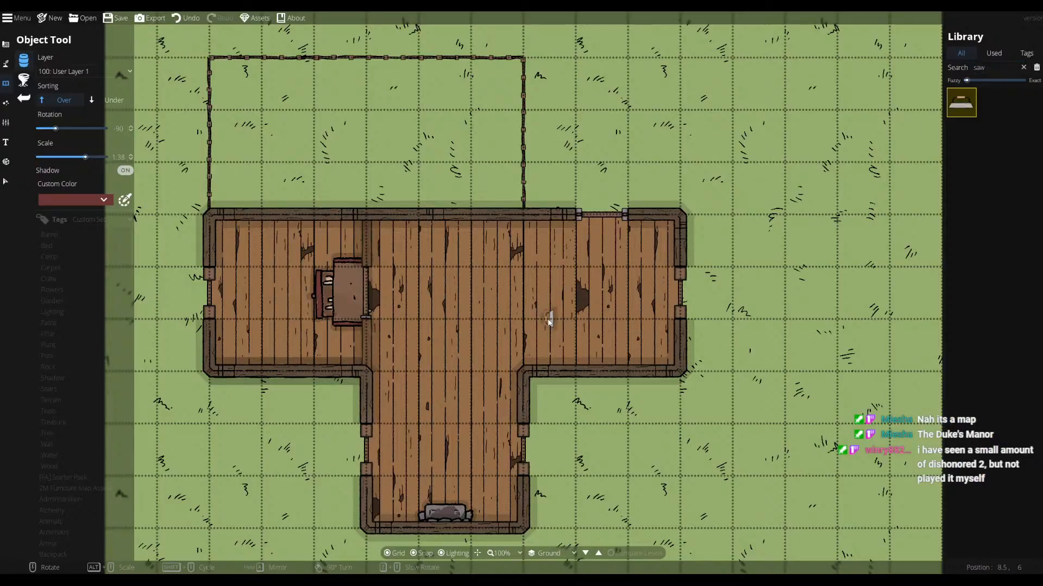
{"action": "scroll", "coordinate": [463, 344], "scroll_direction": "up", "scroll_amount": 3}
{"action": "left_click", "coordinate": [119, 157]}
{"action": "type", "text": "1"}
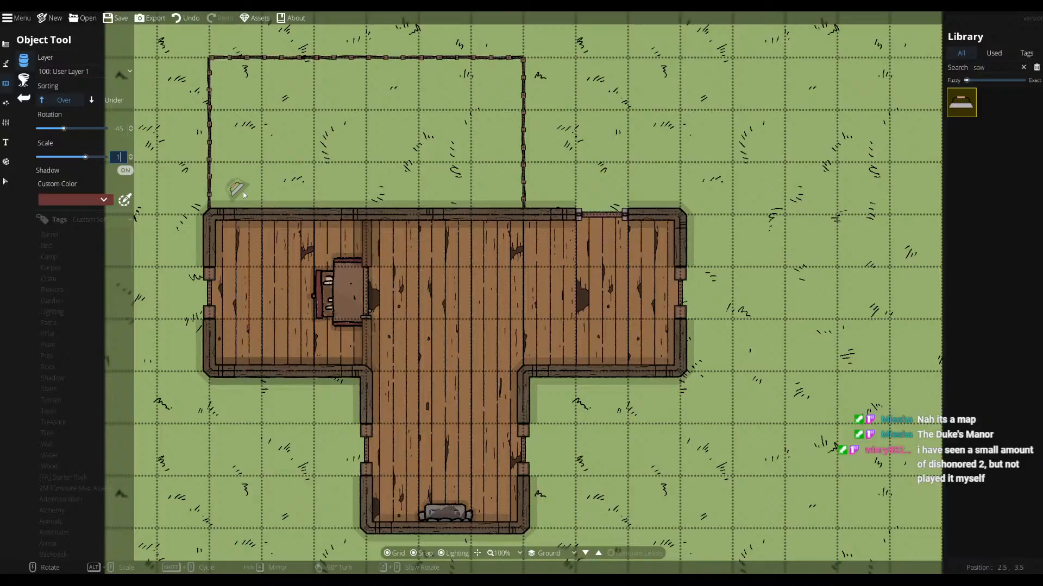
{"action": "key", "text": "Return"}
{"action": "scroll", "coordinate": [438, 383], "scroll_direction": "up", "scroll_amount": 9}
{"action": "scroll", "coordinate": [438, 384], "scroll_direction": "up", "scroll_amount": 3}
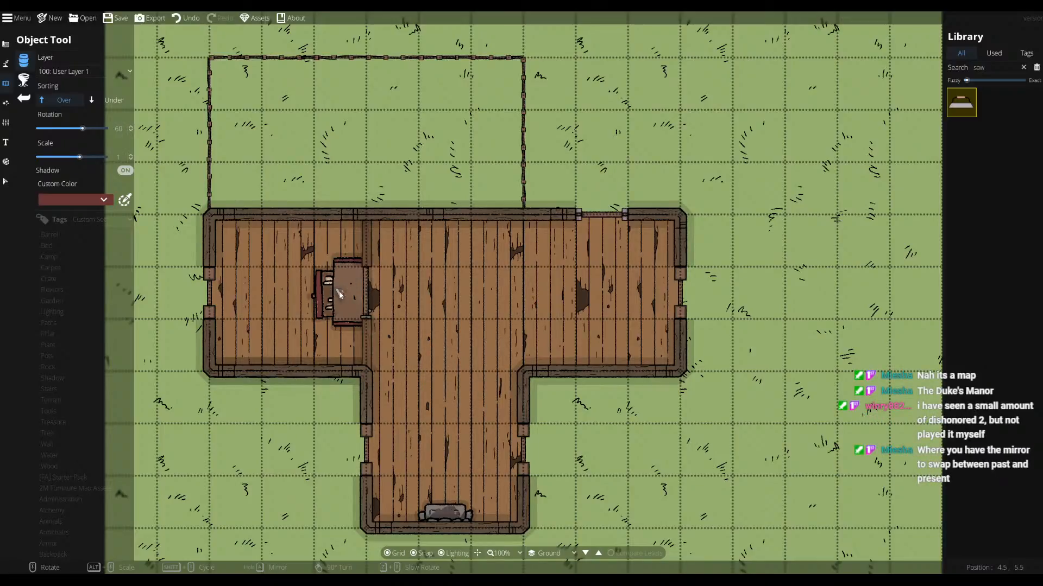
{"action": "scroll", "coordinate": [417, 451], "scroll_direction": "down", "scroll_amount": 3}
- Search the object library for "table" and look through the available tables
{"action": "left_click", "coordinate": [996, 67]}
{"action": "key", "text": "ctrl+a"}
{"action": "type", "text": "tr"}
{"action": "type", "text": "ble"}
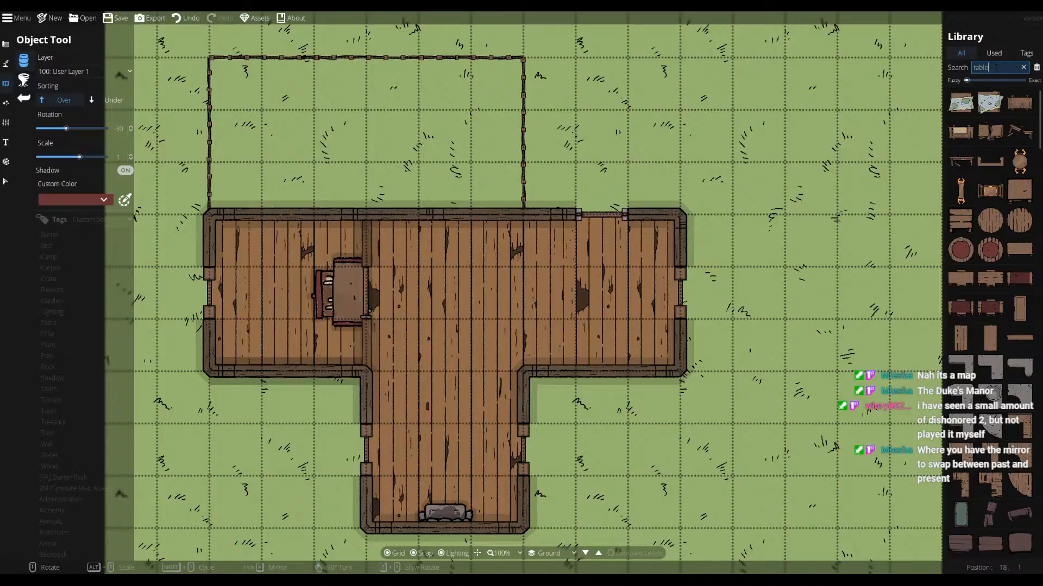
{"action": "scroll", "coordinate": [968, 234], "scroll_direction": "down", "scroll_amount": 5}
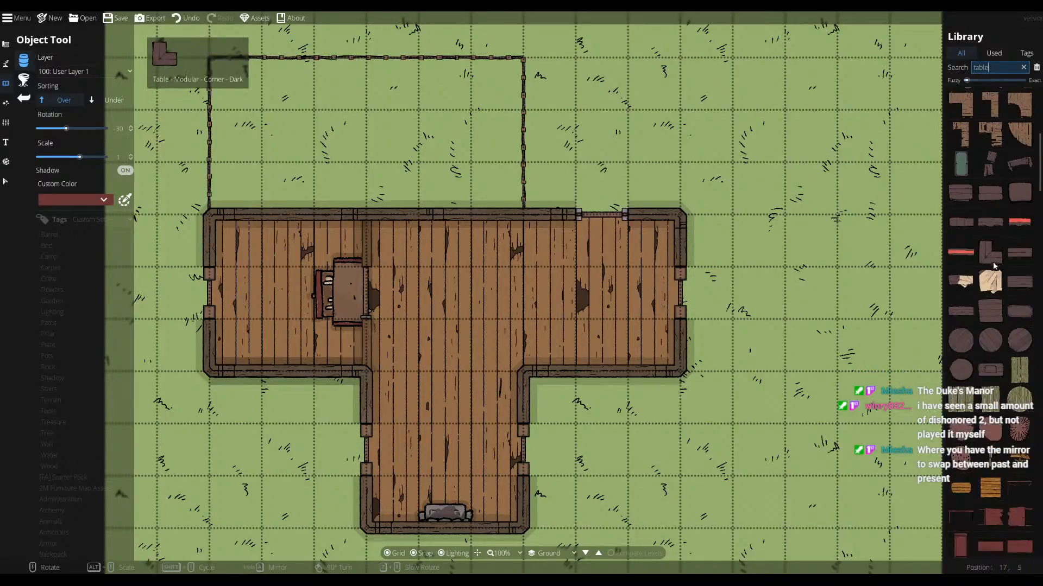
- Search for "shelves" and place the orange wooden shelf at scale 1.16, with snapping off, in the right room's lower-right corner
{"action": "key", "text": "ctrl+a"}
{"action": "type", "text": "shelves"}
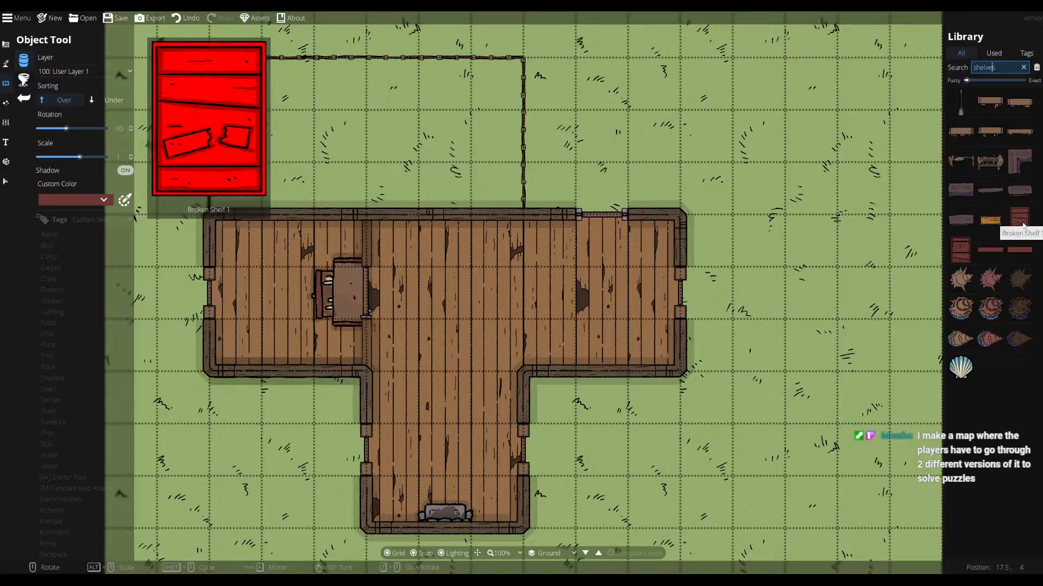
{"action": "left_click", "coordinate": [992, 224]}
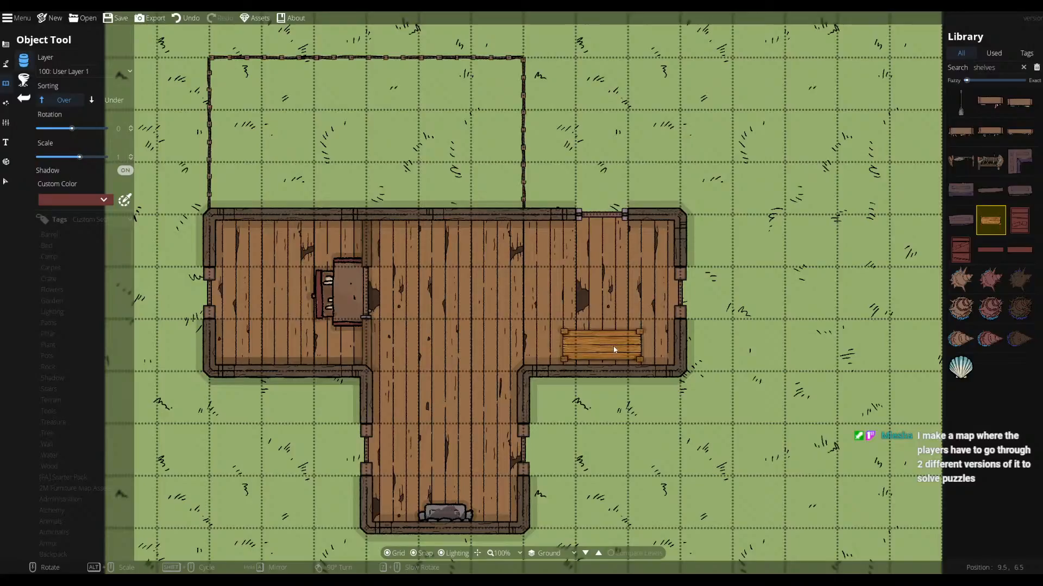
{"action": "scroll", "coordinate": [130, 158], "scroll_direction": "up", "scroll_amount": 5}
{"action": "scroll", "coordinate": [131, 158], "scroll_direction": "up", "scroll_amount": 2}
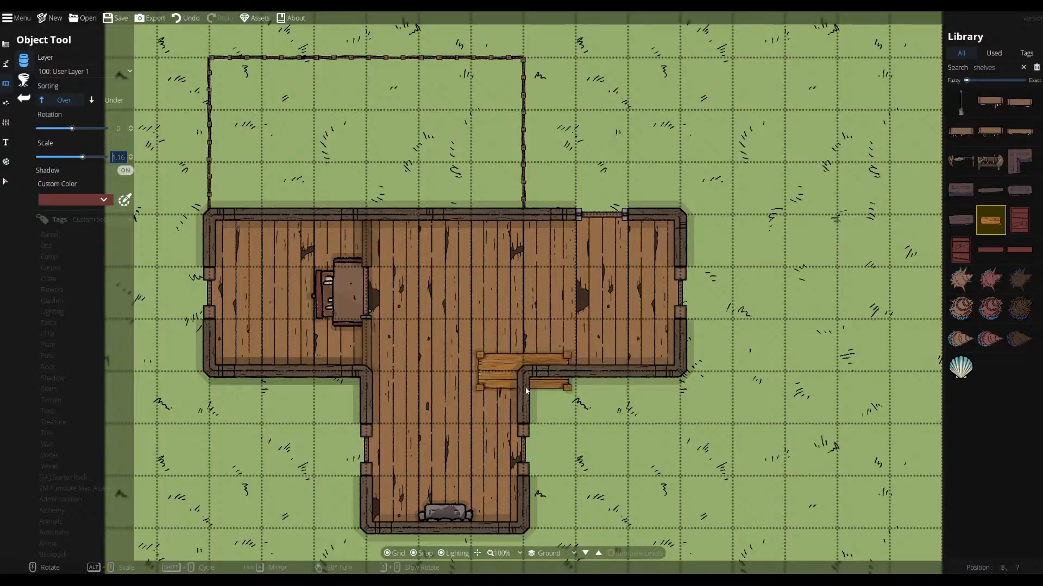
{"action": "left_click", "coordinate": [418, 553]}
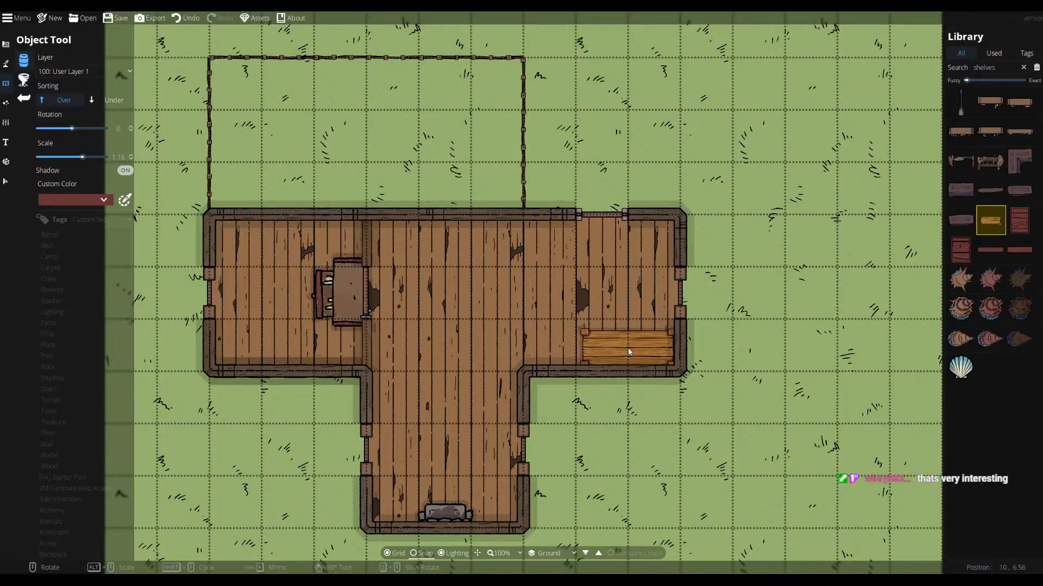
{"action": "left_click", "coordinate": [629, 352]}
- Place the dark red broken shelf, rotated 15 degrees at scale 1.16, in the lower room above the fireplace
{"action": "scroll", "coordinate": [472, 365], "scroll_direction": "down", "scroll_amount": 5}
{"action": "scroll", "coordinate": [400, 451], "scroll_direction": "down", "scroll_amount": 1}
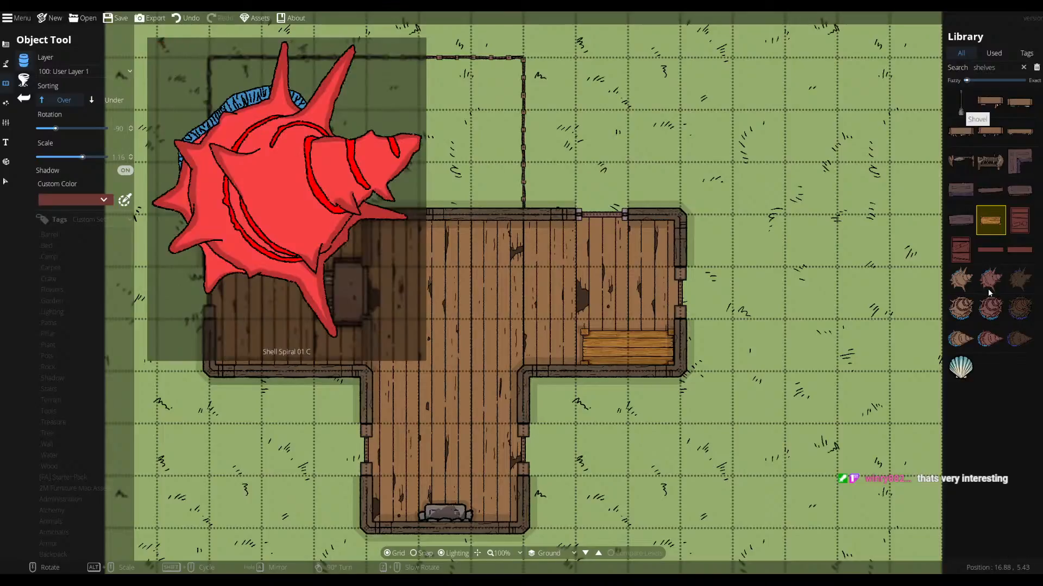
{"action": "left_click", "coordinate": [964, 255]}
{"action": "scroll", "coordinate": [504, 261], "scroll_direction": "down", "scroll_amount": 6}
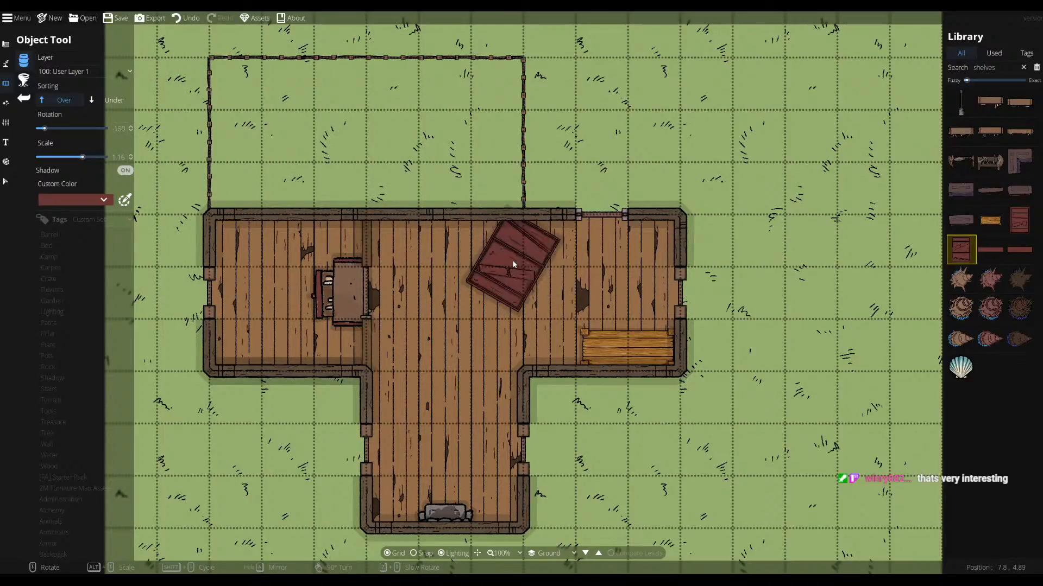
{"action": "scroll", "coordinate": [499, 261], "scroll_direction": "up", "scroll_amount": 1}
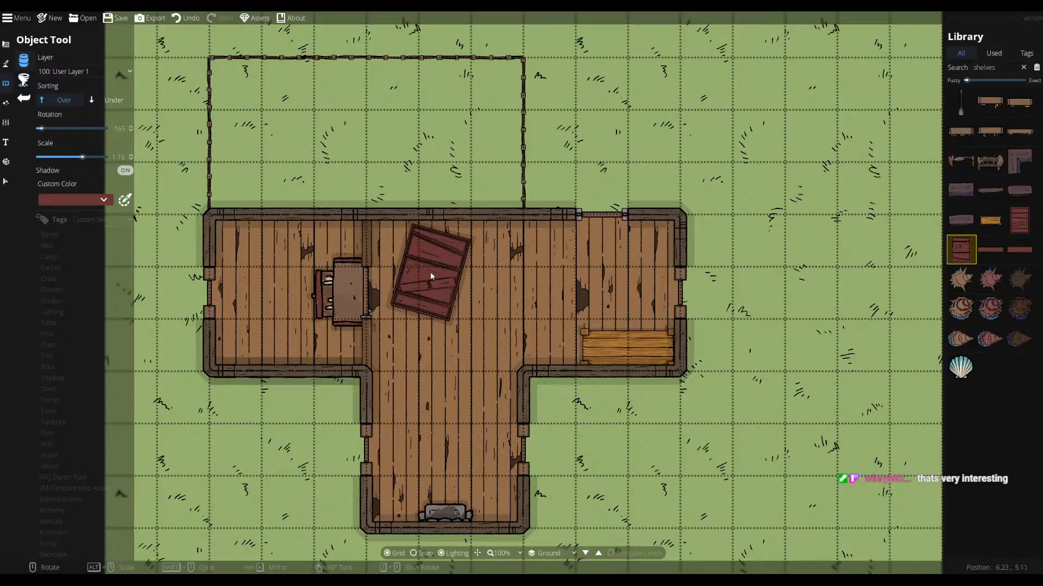
{"action": "scroll", "coordinate": [430, 272], "scroll_direction": "up", "scroll_amount": 3}
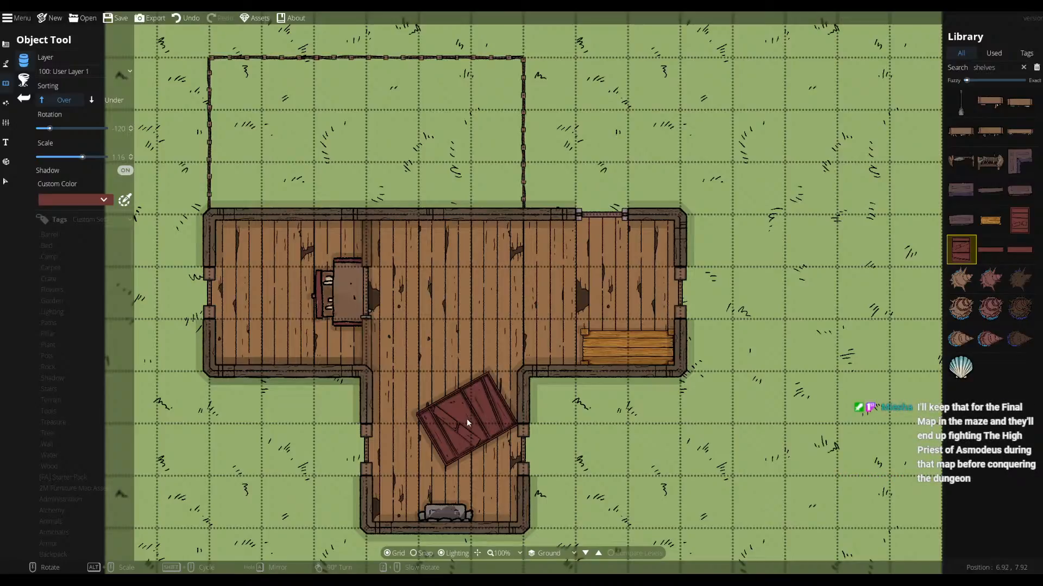
{"action": "scroll", "coordinate": [467, 419], "scroll_direction": "up", "scroll_amount": 13}
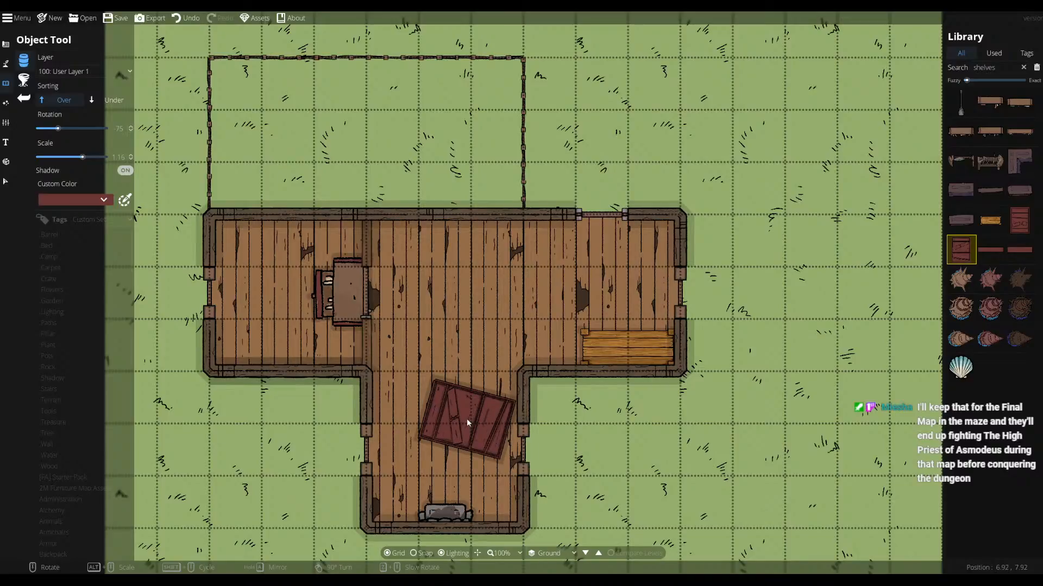
{"action": "scroll", "coordinate": [466, 418], "scroll_direction": "down", "scroll_amount": 4}
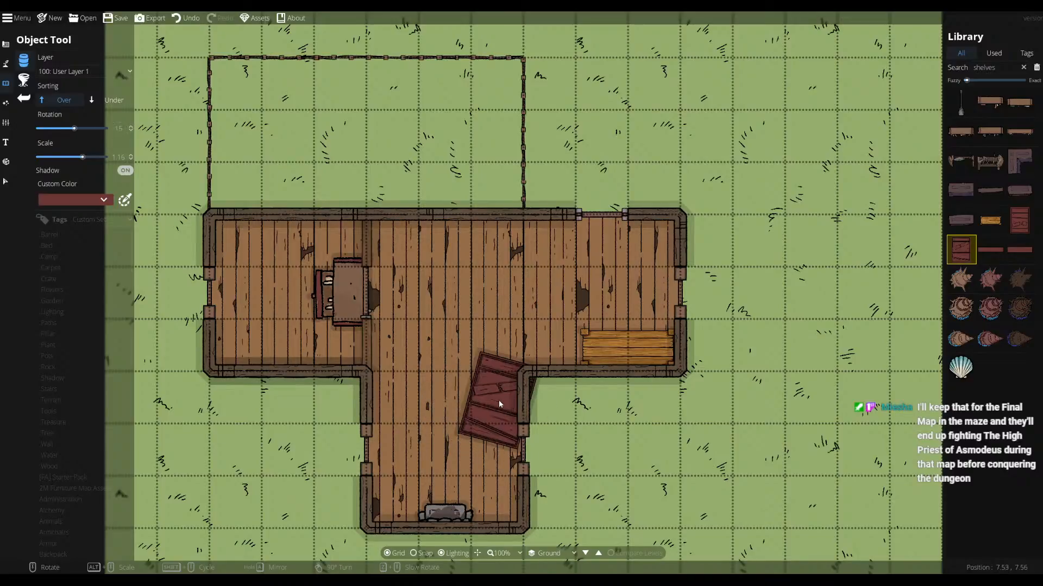
{"action": "left_click", "coordinate": [474, 420]}
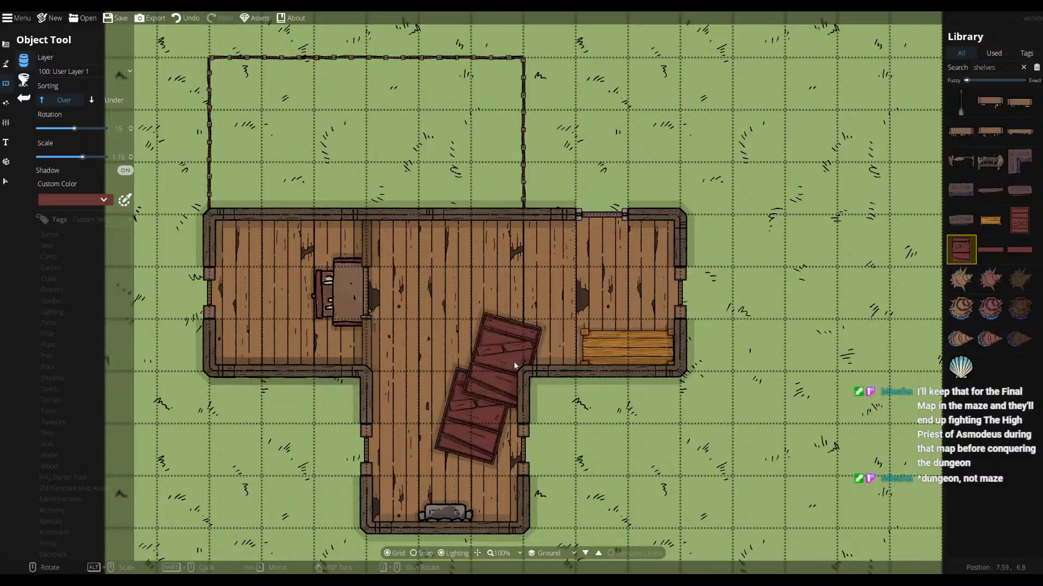
- Select the placed broken shelf with the Select tool and try to rotate it
{"action": "left_click", "coordinate": [6, 181]}
{"action": "left_click", "coordinate": [473, 418]}
{"action": "scroll", "coordinate": [473, 418], "scroll_direction": "down", "scroll_amount": 4}
{"action": "scroll", "coordinate": [473, 418], "scroll_direction": "down", "scroll_amount": 3}
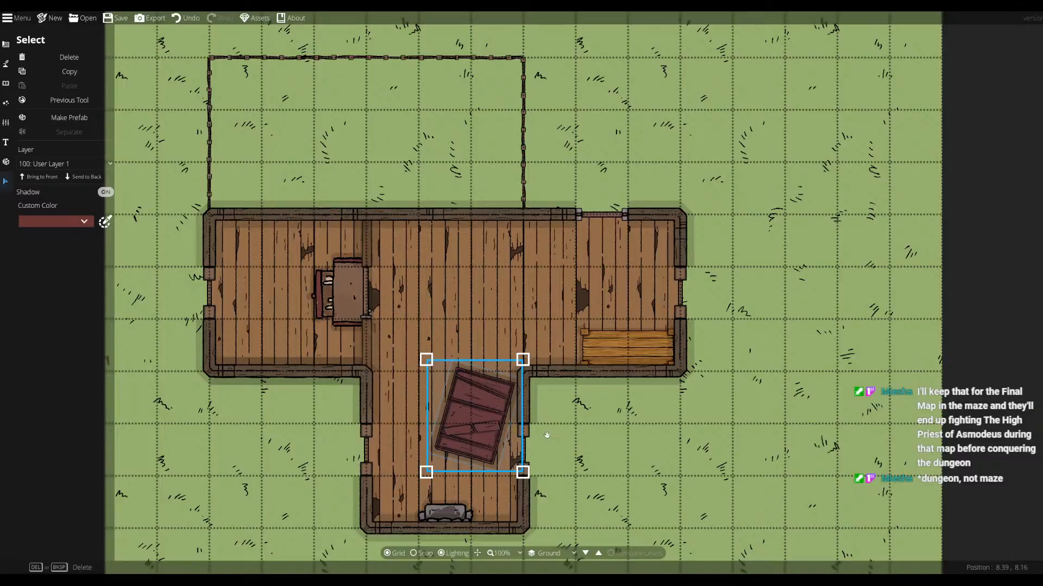
{"action": "left_click", "coordinate": [565, 429]}
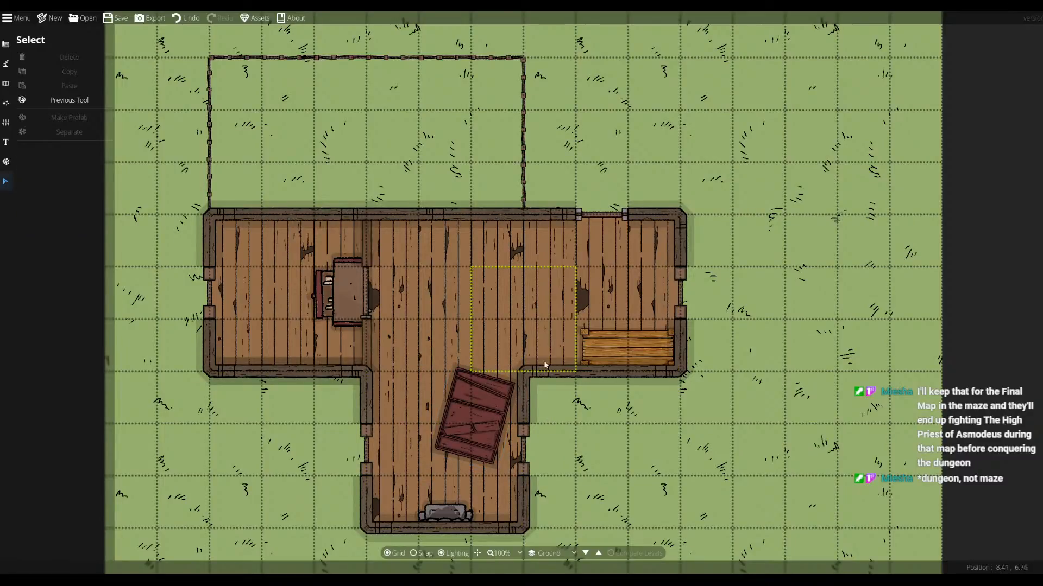
- Move two overlapping square plank floor patches from the main room onto the grass outside and delete both
{"action": "left_click_drag", "start_coordinate": [529, 326], "coordinate": [678, 465]}
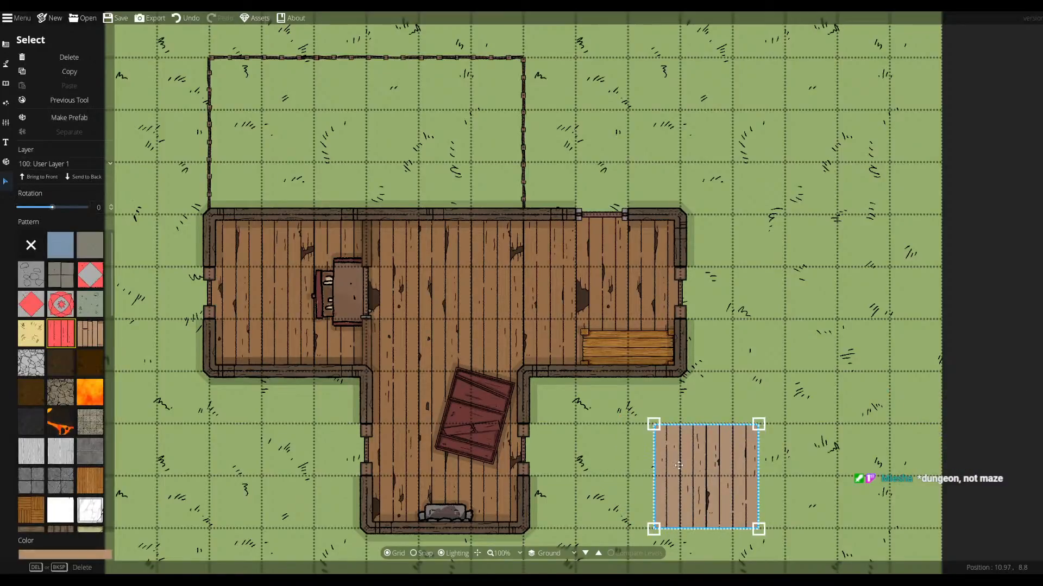
{"action": "left_click", "coordinate": [85, 59]}
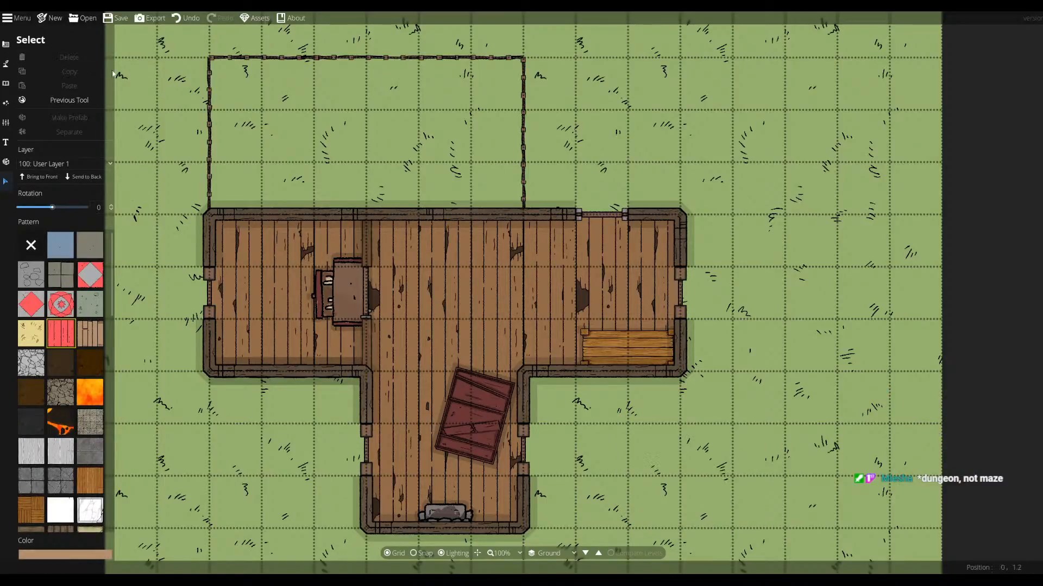
{"action": "left_click_drag", "start_coordinate": [528, 319], "coordinate": [688, 464]}
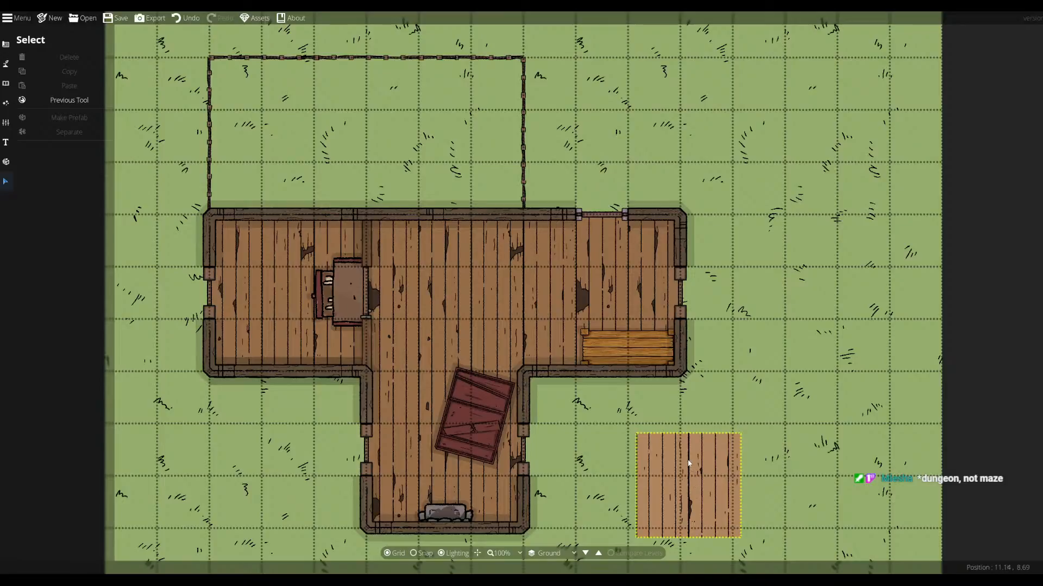
{"action": "left_click", "coordinate": [717, 454]}
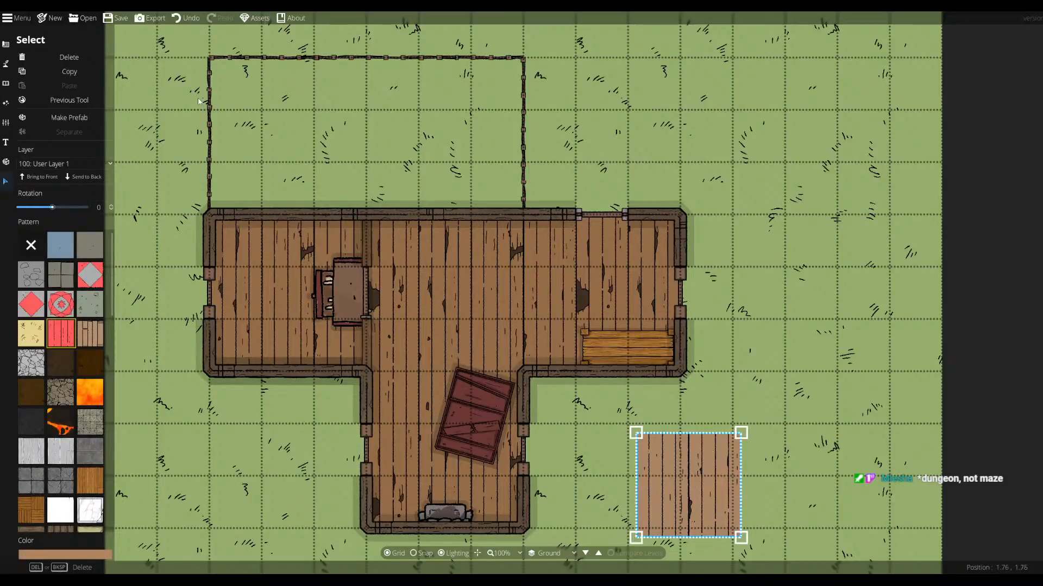
{"action": "left_click", "coordinate": [71, 61]}
- Delete the remaining duplicate square floor patches stacked at the same spot in the main room, one after another
{"action": "left_click", "coordinate": [513, 298]}
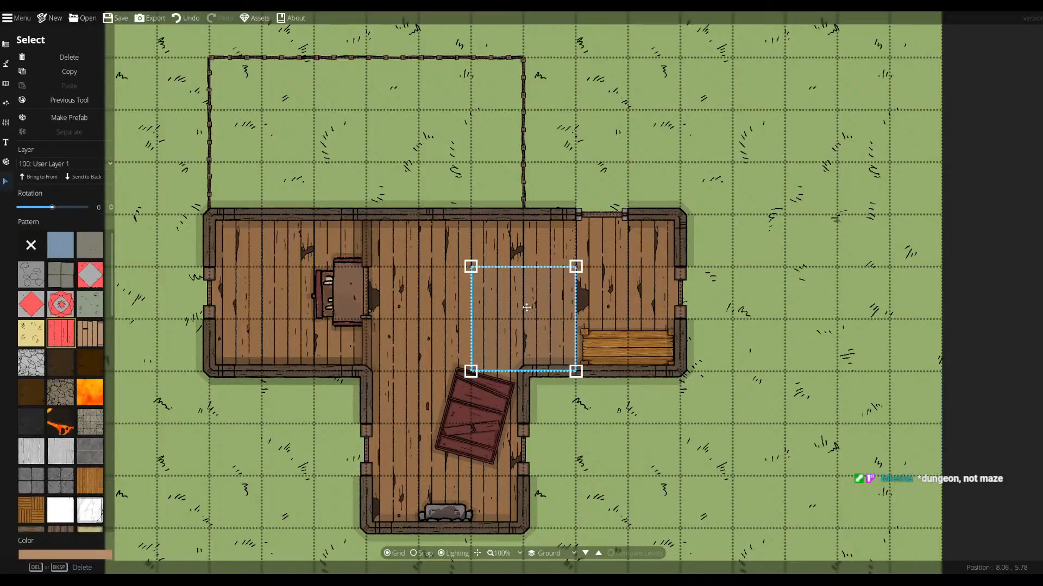
{"action": "left_click", "coordinate": [69, 57]}
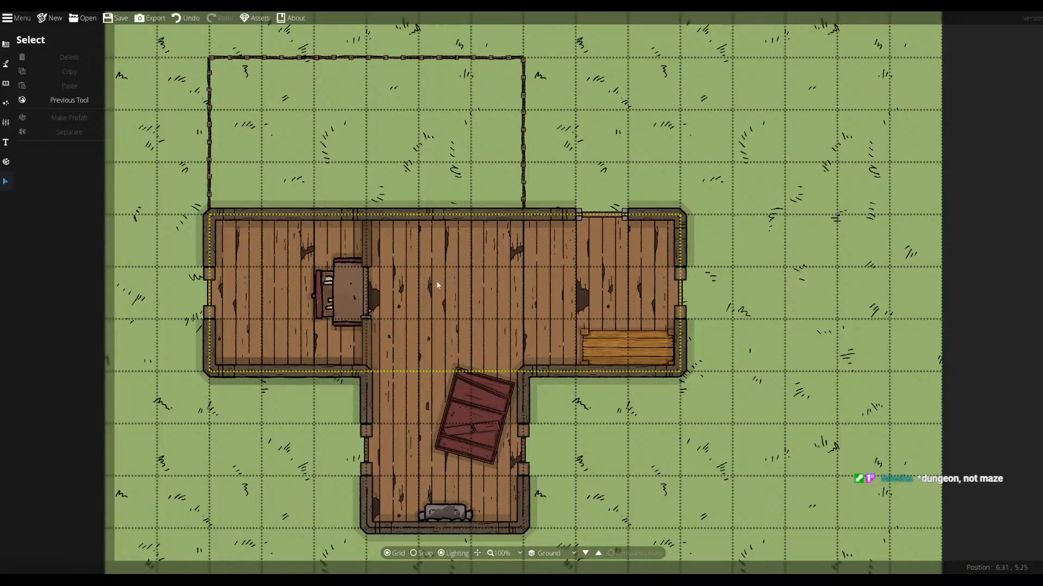
{"action": "left_click", "coordinate": [523, 322]}
{"action": "left_click", "coordinate": [70, 57]}
{"action": "left_click", "coordinate": [501, 315]}
{"action": "left_click", "coordinate": [69, 57]}
{"action": "left_click", "coordinate": [501, 315]}
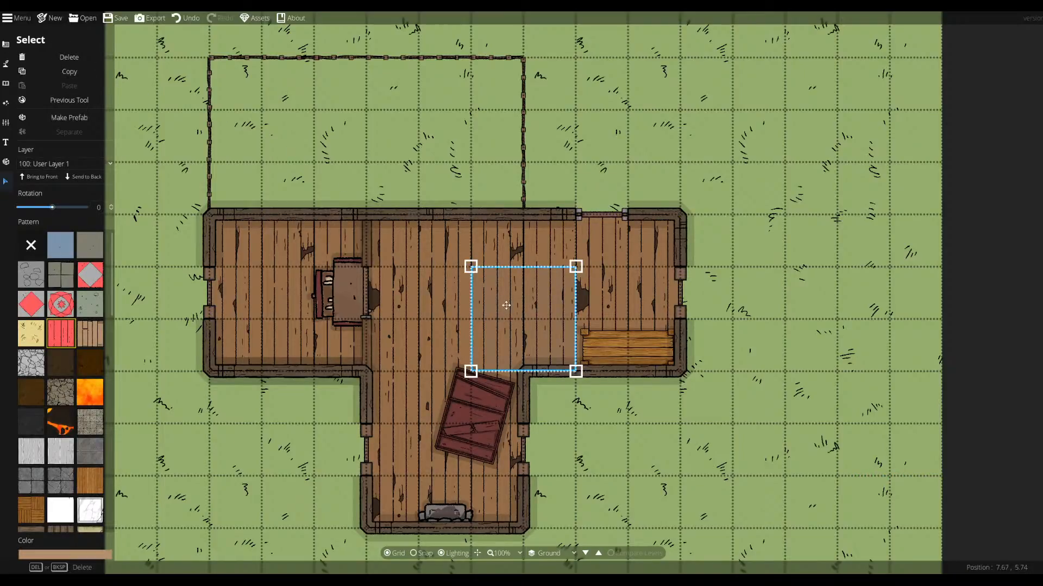
{"action": "left_click", "coordinate": [69, 57]}
{"action": "left_click", "coordinate": [493, 295]}
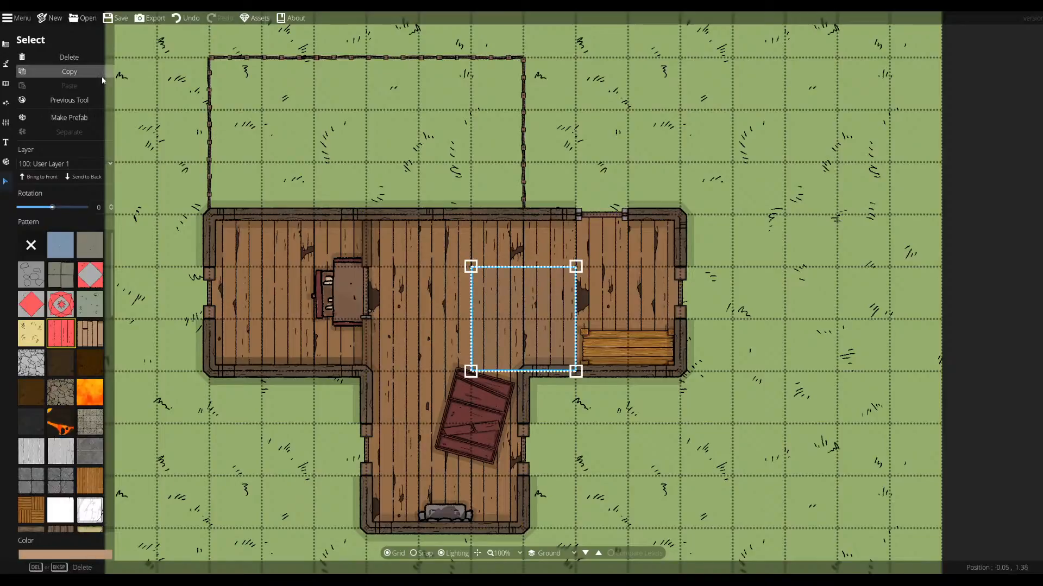
{"action": "left_click", "coordinate": [79, 56]}
{"action": "left_click", "coordinate": [483, 294]}
{"action": "left_click", "coordinate": [70, 57]}
{"action": "left_click", "coordinate": [481, 283]}
{"action": "left_click", "coordinate": [69, 57]}
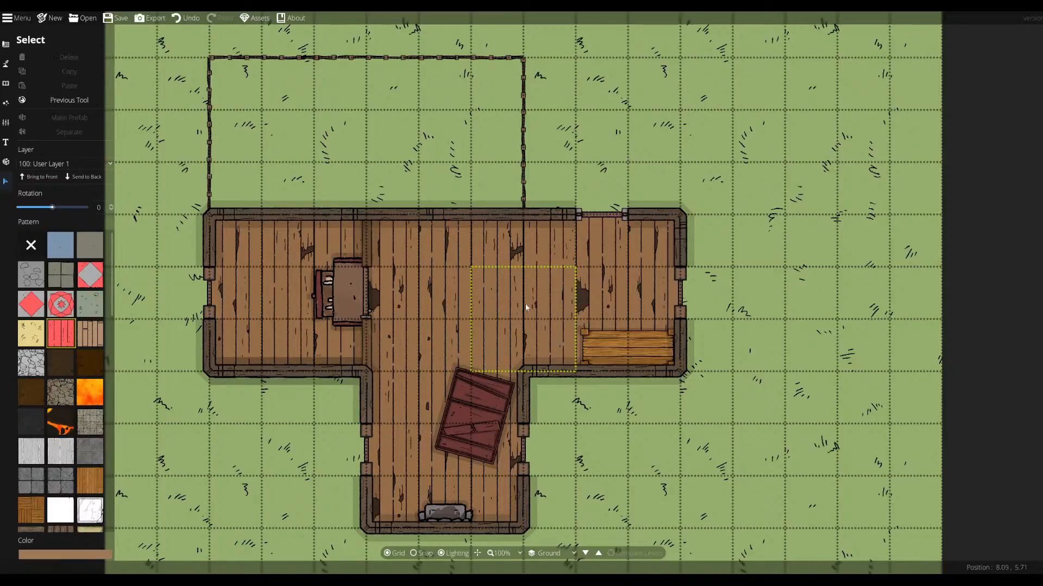
{"action": "left_click", "coordinate": [495, 293]}
{"action": "left_click", "coordinate": [74, 56]}
- Move the duplicate rectangular plank floor of the upper wing onto the grass outside and delete it
{"action": "left_click_drag", "start_coordinate": [515, 257], "coordinate": [811, 427]}
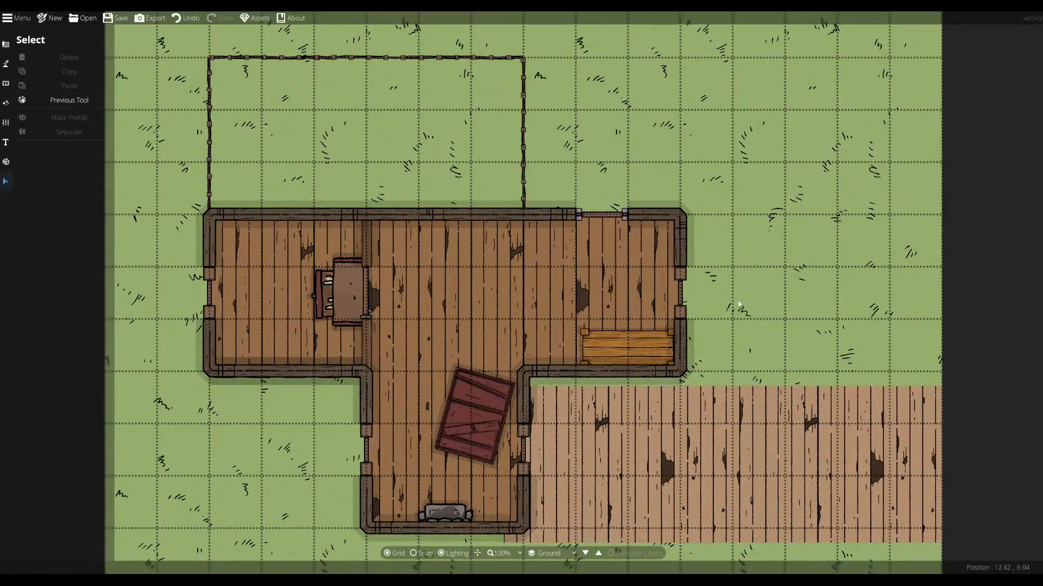
{"action": "left_click", "coordinate": [798, 416]}
{"action": "key", "text": "Delete"}
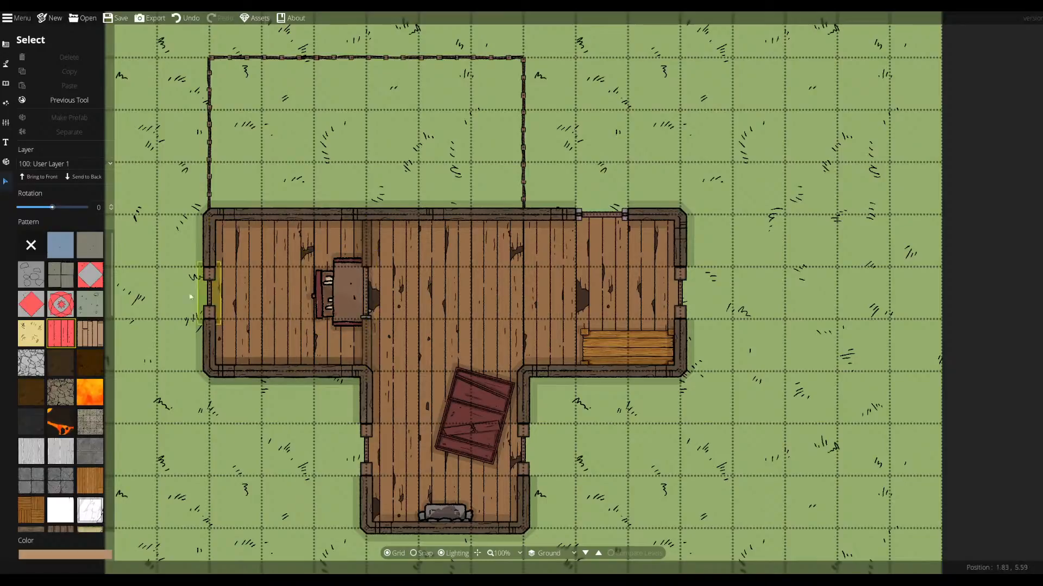
- Return to the Object Tool and search both the used and all library objects for "harness"
{"action": "left_click", "coordinate": [6, 83]}
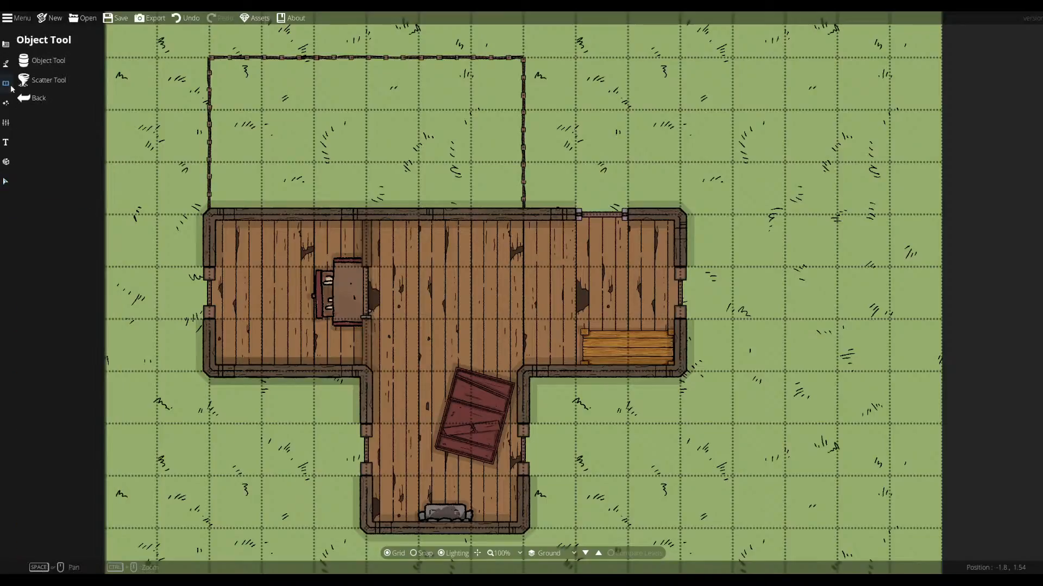
{"action": "left_click", "coordinate": [46, 58]}
{"action": "left_click", "coordinate": [1023, 67]}
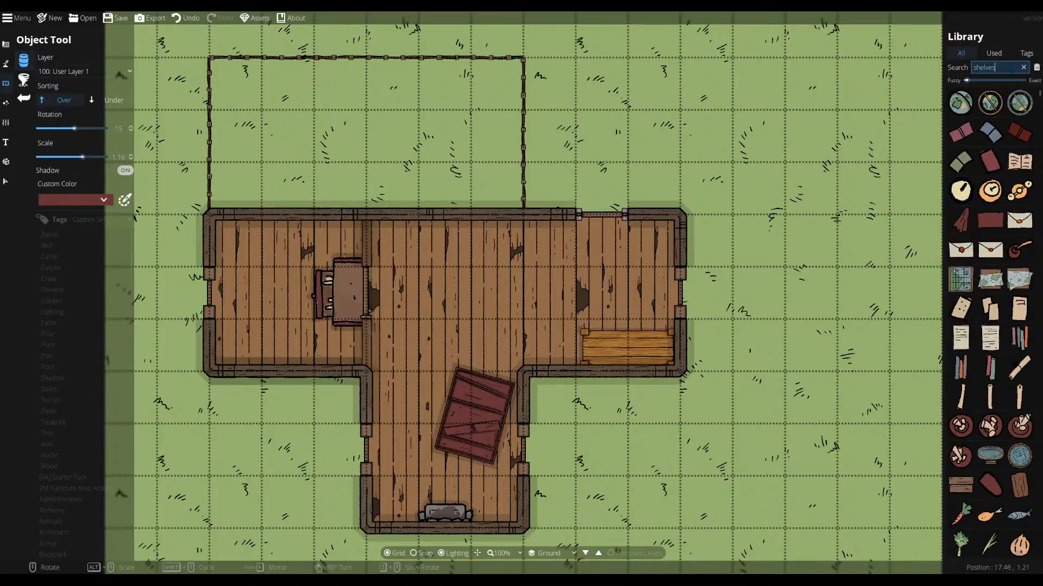
{"action": "type", "text": "harness"}
{"action": "left_click", "coordinate": [988, 57]}
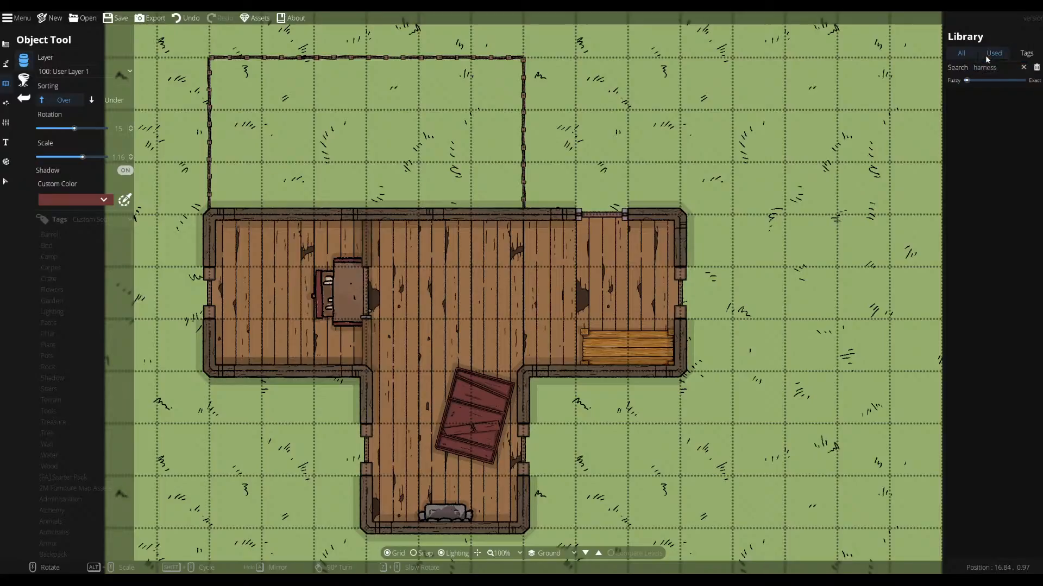
{"action": "left_click", "coordinate": [967, 53]}
{"action": "double_click", "coordinate": [984, 67]}
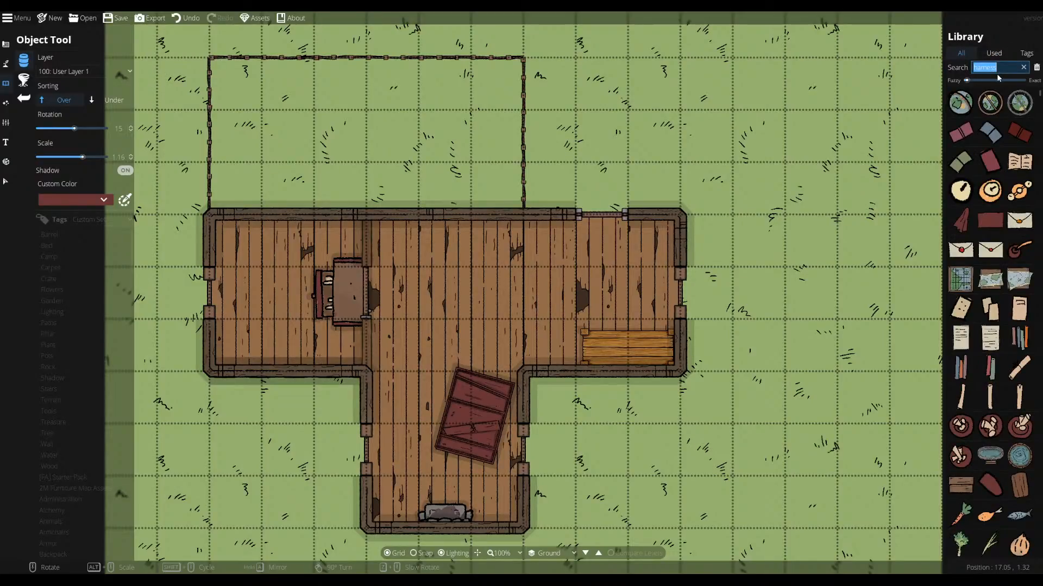
- Search the library for "rope" and place the tangled rope, rotated to -60 degrees, on the west end of the wooden bench
{"action": "type", "text": "rope"}
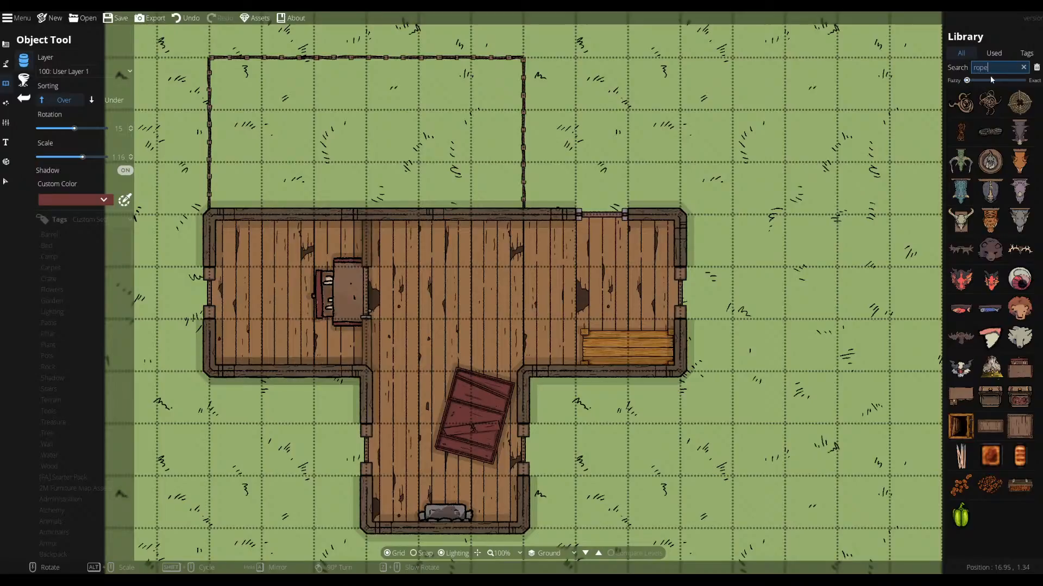
{"action": "left_click", "coordinate": [991, 105]}
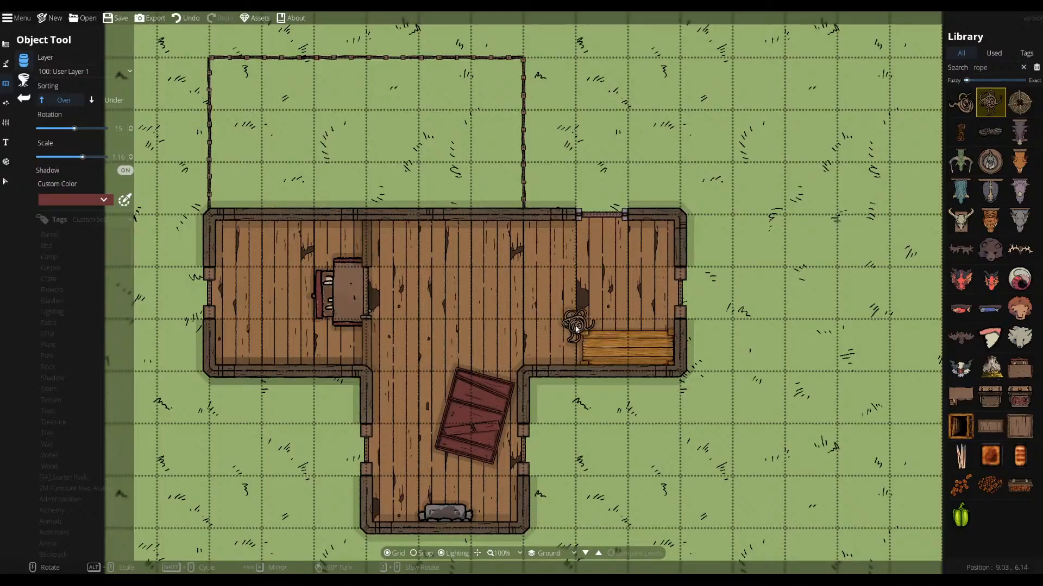
{"action": "scroll", "coordinate": [602, 350], "scroll_direction": "down", "scroll_amount": 2}
{"action": "scroll", "coordinate": [602, 352], "scroll_direction": "down", "scroll_amount": 3}
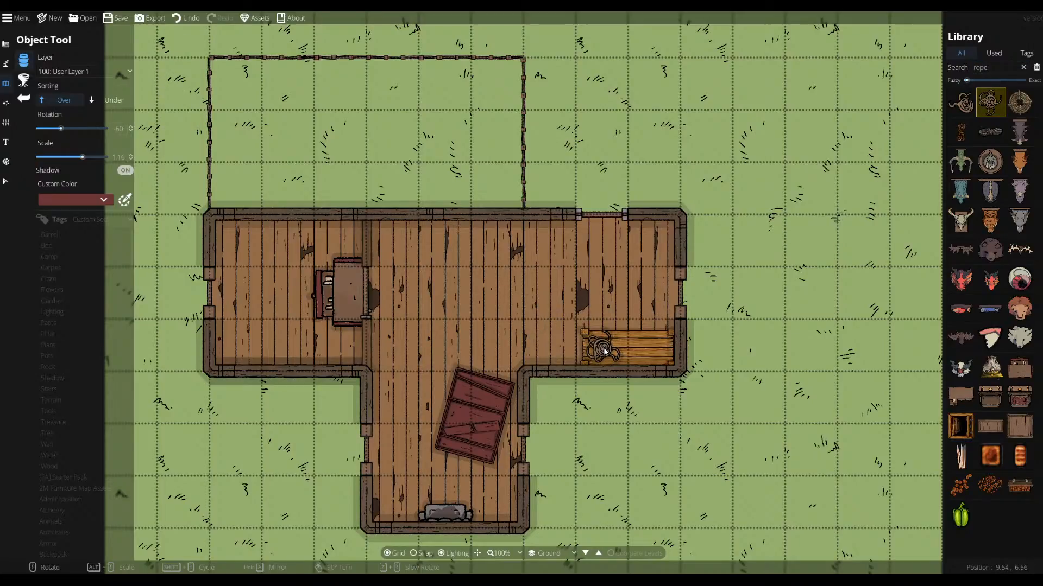
{"action": "left_click", "coordinate": [603, 352]}
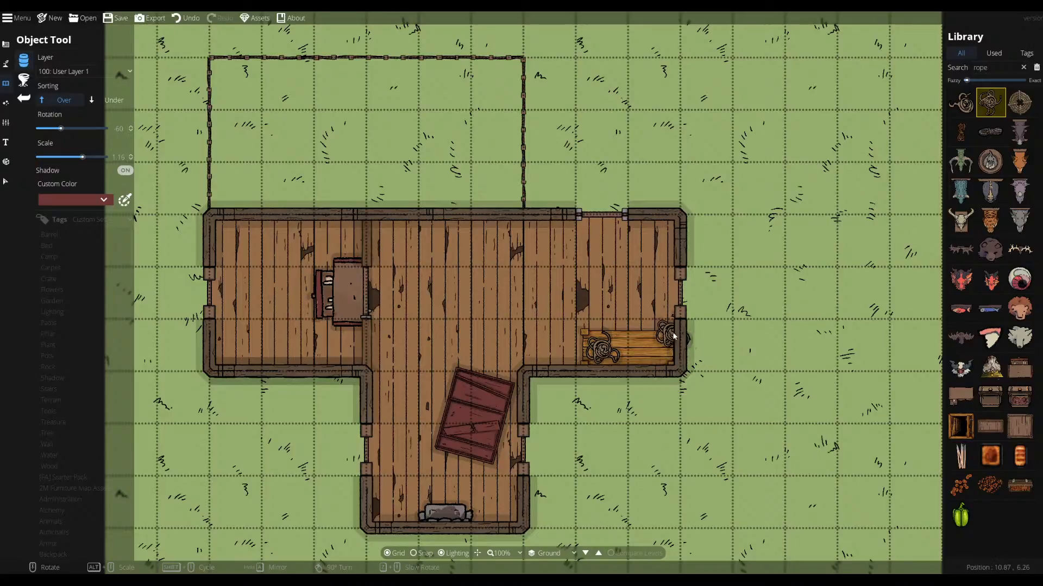
- Compare the other rope objects over the bench and place the small coiled rope on its east end, rotated to -30 degrees
{"action": "left_click", "coordinate": [991, 132]}
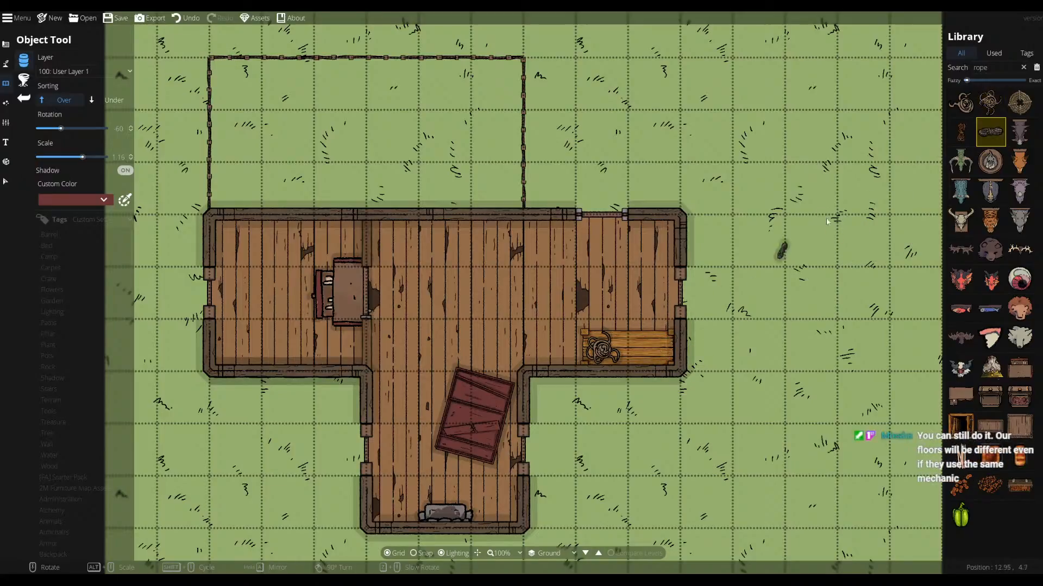
{"action": "left_click", "coordinate": [960, 136]}
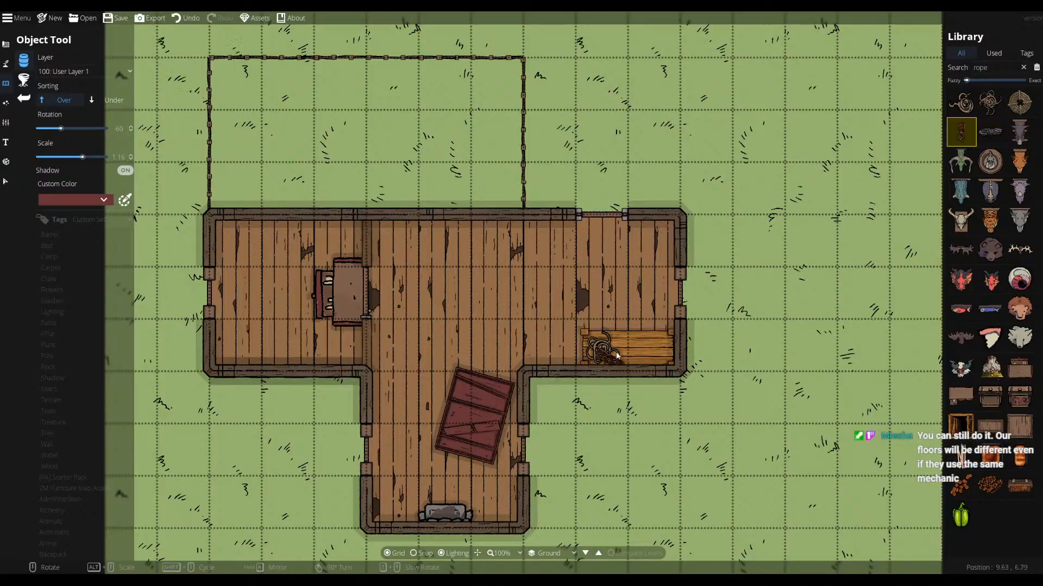
{"action": "left_click", "coordinate": [1004, 141]}
{"action": "scroll", "coordinate": [654, 344], "scroll_direction": "down", "scroll_amount": 3}
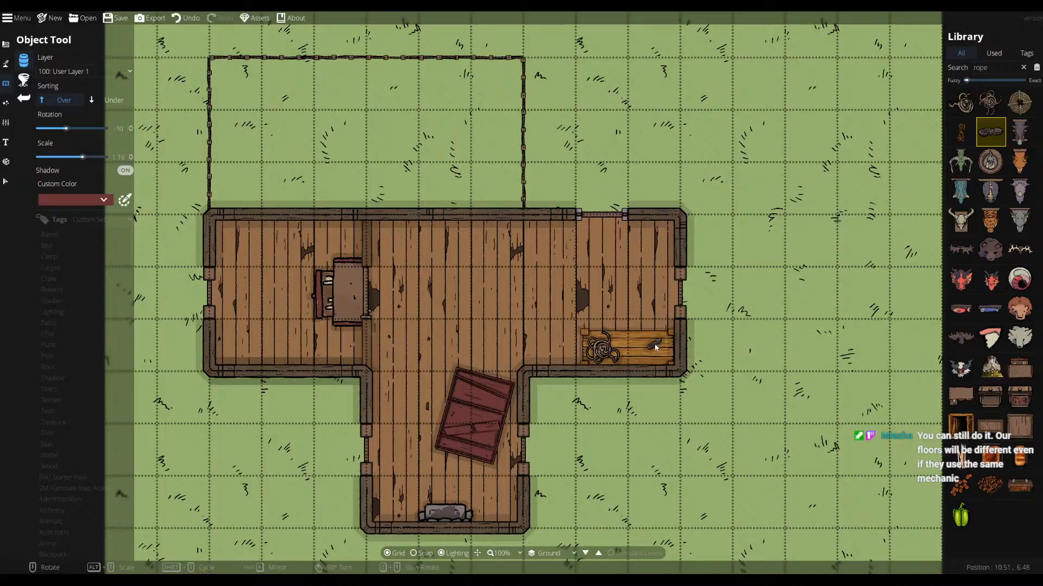
{"action": "scroll", "coordinate": [663, 350], "scroll_direction": "up", "scroll_amount": 1}
{"action": "left_click", "coordinate": [1020, 103]}
{"action": "scroll", "coordinate": [649, 331], "scroll_direction": "down", "scroll_amount": 1}
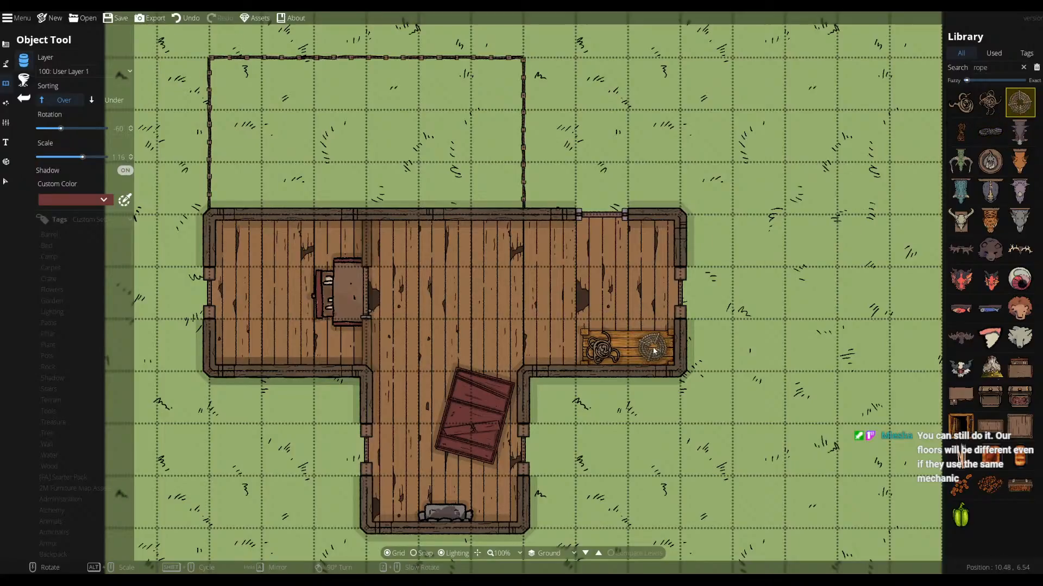
{"action": "left_click", "coordinate": [962, 104]}
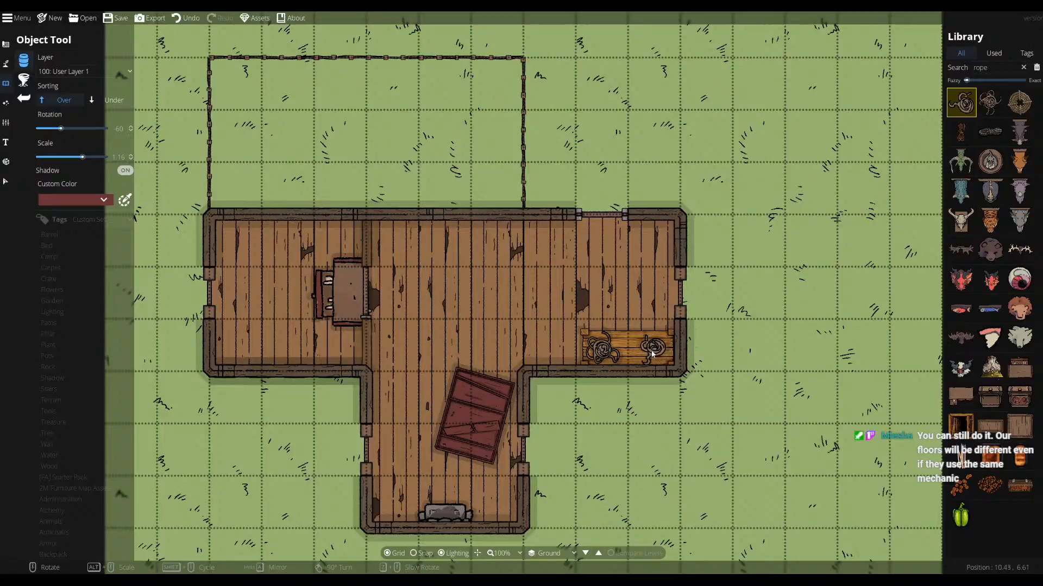
{"action": "scroll", "coordinate": [657, 350], "scroll_direction": "up", "scroll_amount": 1}
{"action": "scroll", "coordinate": [656, 352], "scroll_direction": "up", "scroll_amount": 1}
{"action": "left_click", "coordinate": [654, 351]}
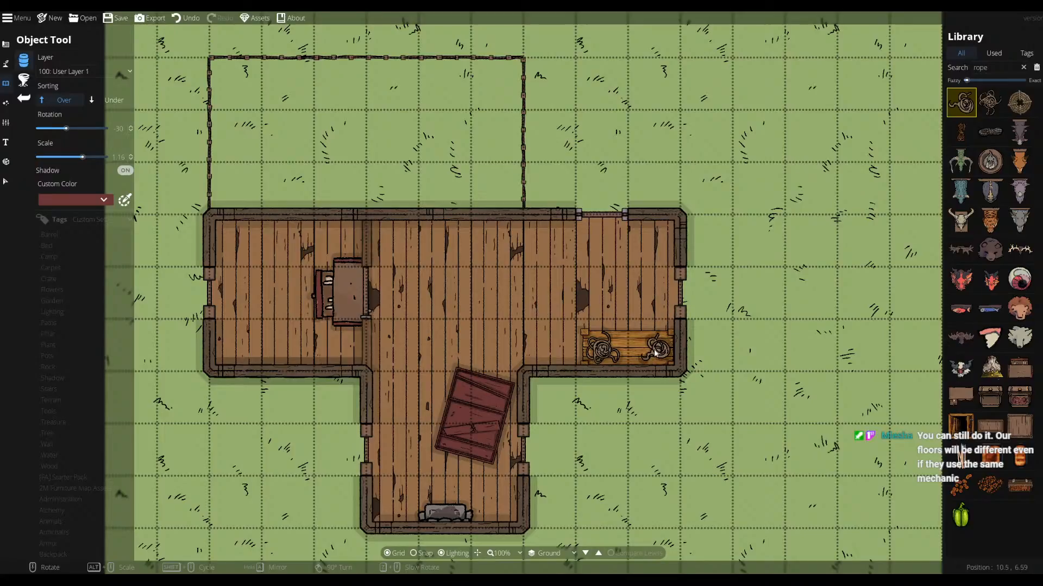
- Search for "saw" and place two saws at scale 1.4 between the ropes on the bench, rotated to -150 and -30 degrees
{"action": "double_click", "coordinate": [980, 68]}
{"action": "type", "text": "sa"}
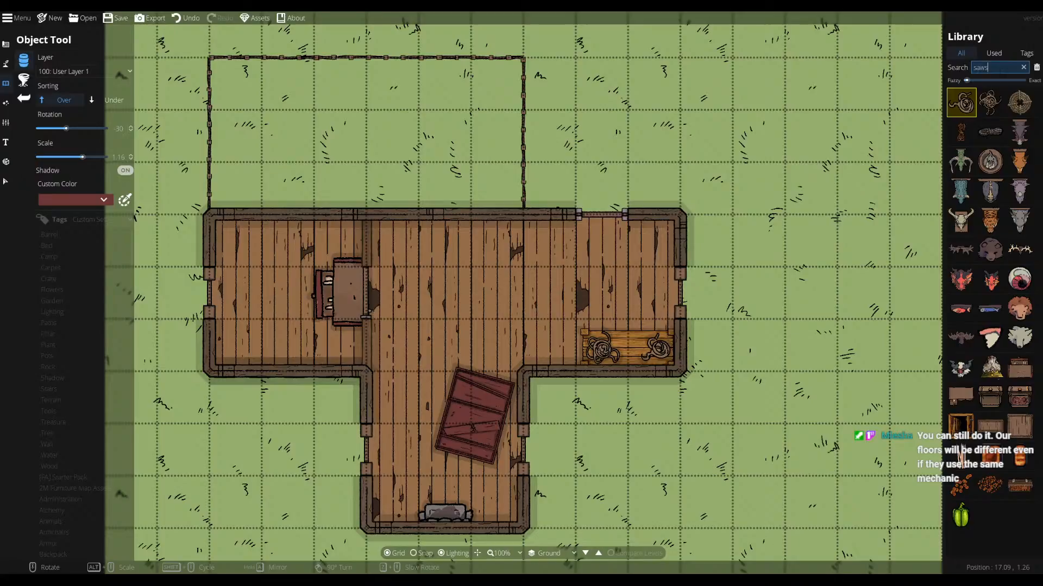
{"action": "type", "text": "ws"}
{"action": "key", "text": "BackSpace"}
{"action": "left_click", "coordinate": [962, 102]}
{"action": "scroll", "coordinate": [630, 353], "scroll_direction": "down", "scroll_amount": 4}
{"action": "left_click", "coordinate": [132, 157]}
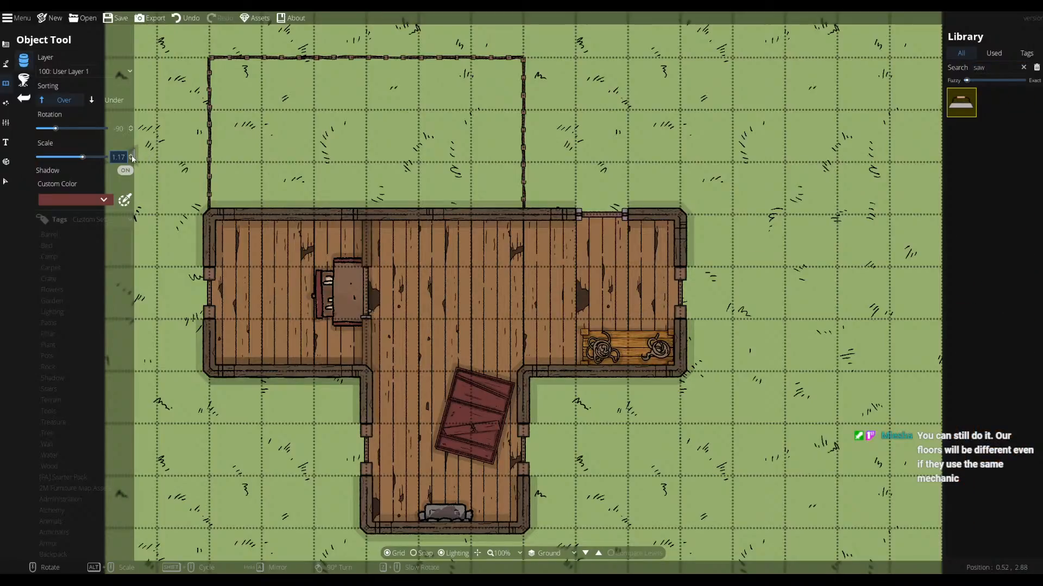
{"action": "scroll", "coordinate": [589, 335], "scroll_direction": "down", "scroll_amount": 4}
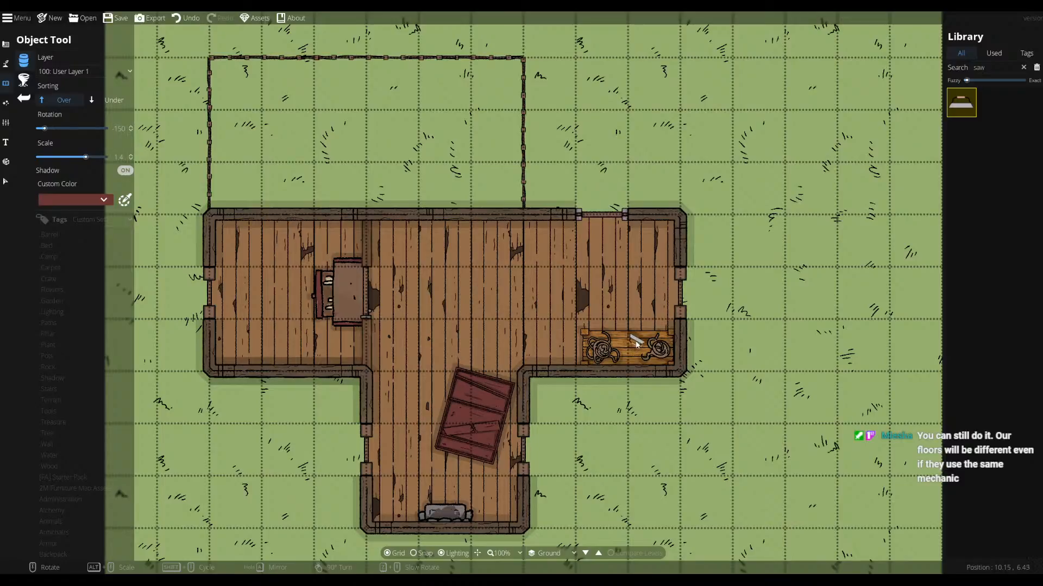
{"action": "scroll", "coordinate": [630, 359], "scroll_direction": "up", "scroll_amount": 17}
- Select the upper saw on the bench, shift it slightly within the gap between the ropes, and deselect it
{"action": "key", "text": "v"}
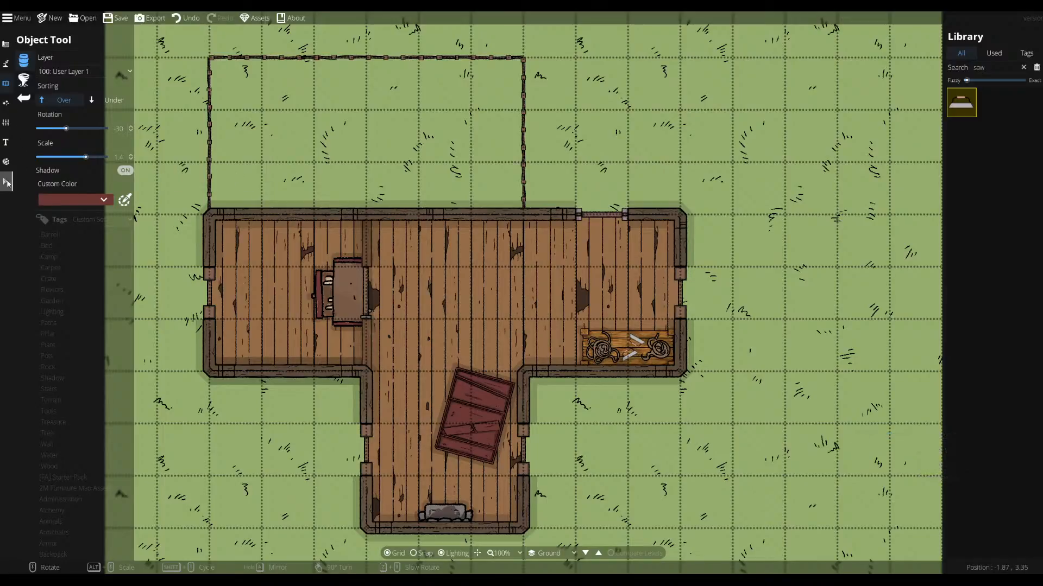
{"action": "left_click", "coordinate": [633, 339]}
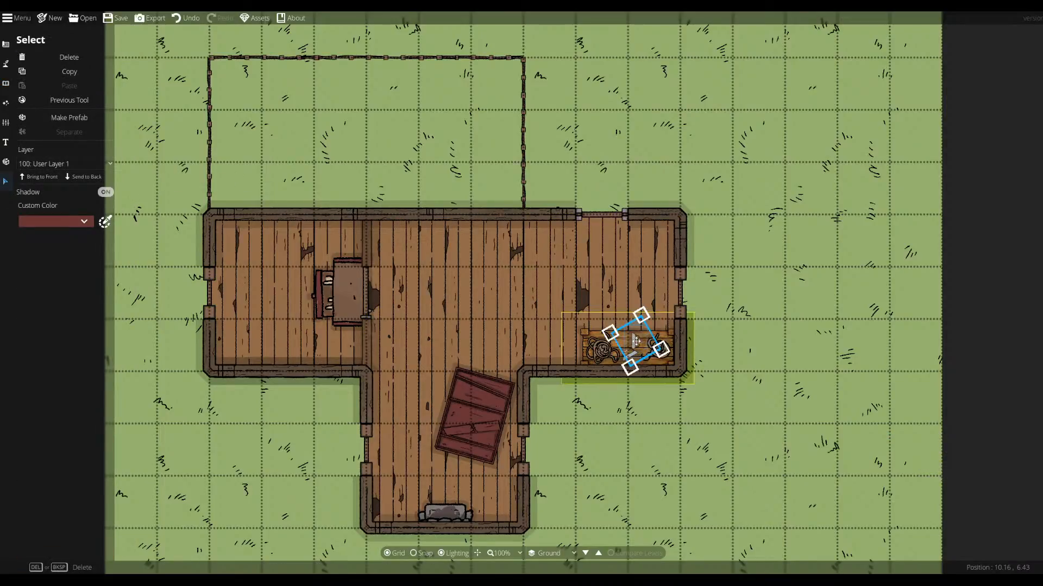
{"action": "left_click", "coordinate": [727, 374]}
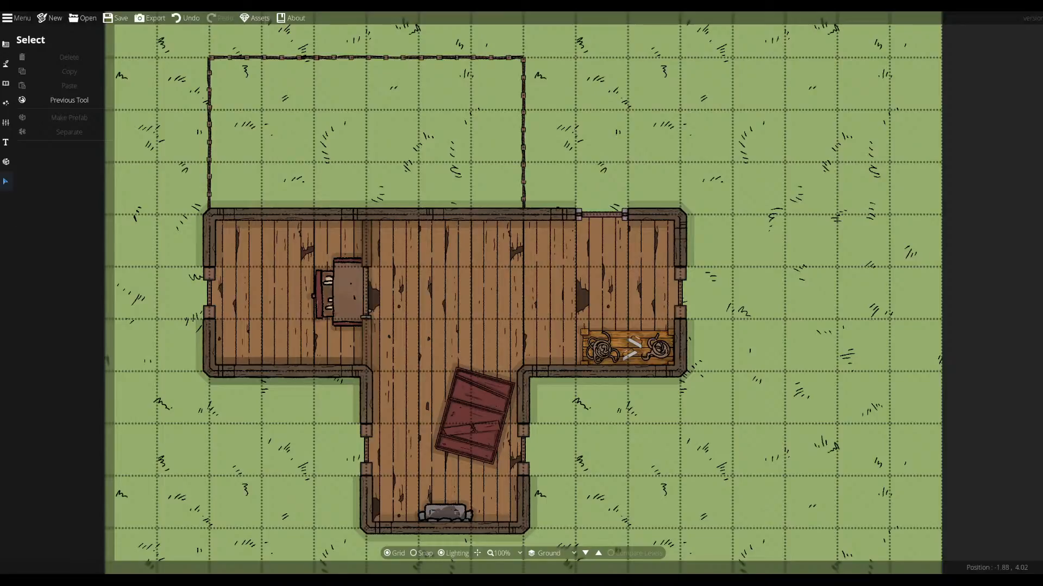
{"action": "left_click", "coordinate": [9, 159]}
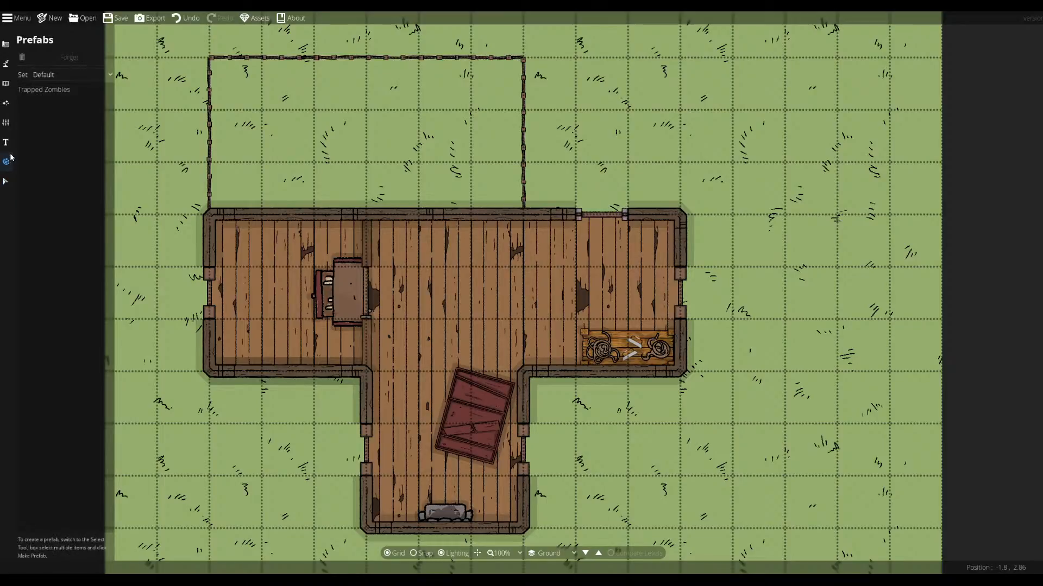
{"action": "left_click", "coordinate": [6, 103]}
{"action": "left_click", "coordinate": [8, 87]}
{"action": "left_click", "coordinate": [5, 142]}
{"action": "left_click", "coordinate": [6, 161]}
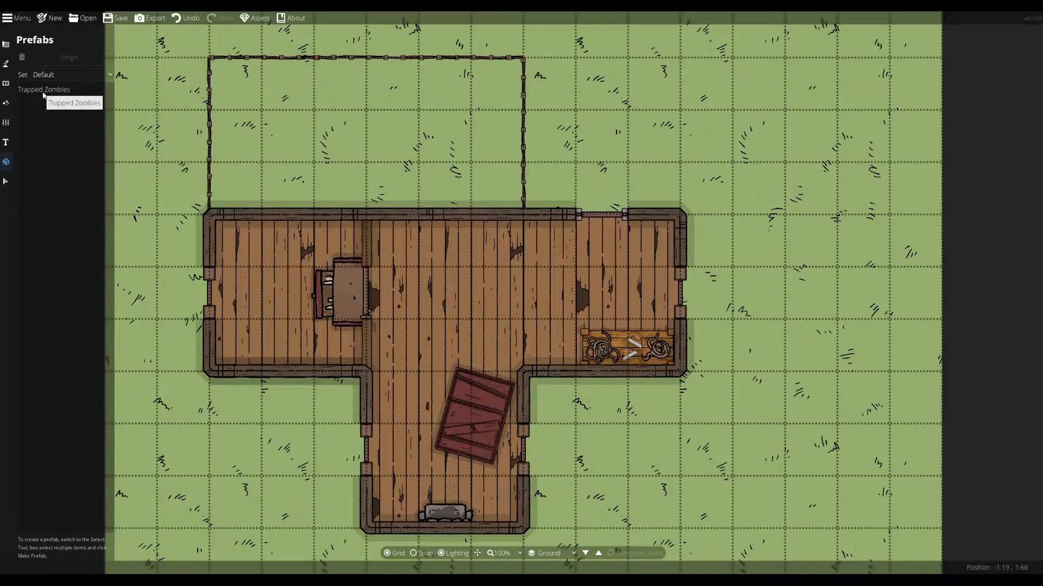
- Return to the Object Tool and browse the full object library for further furnishings
{"action": "left_click", "coordinate": [6, 83]}
{"action": "left_click", "coordinate": [27, 79]}
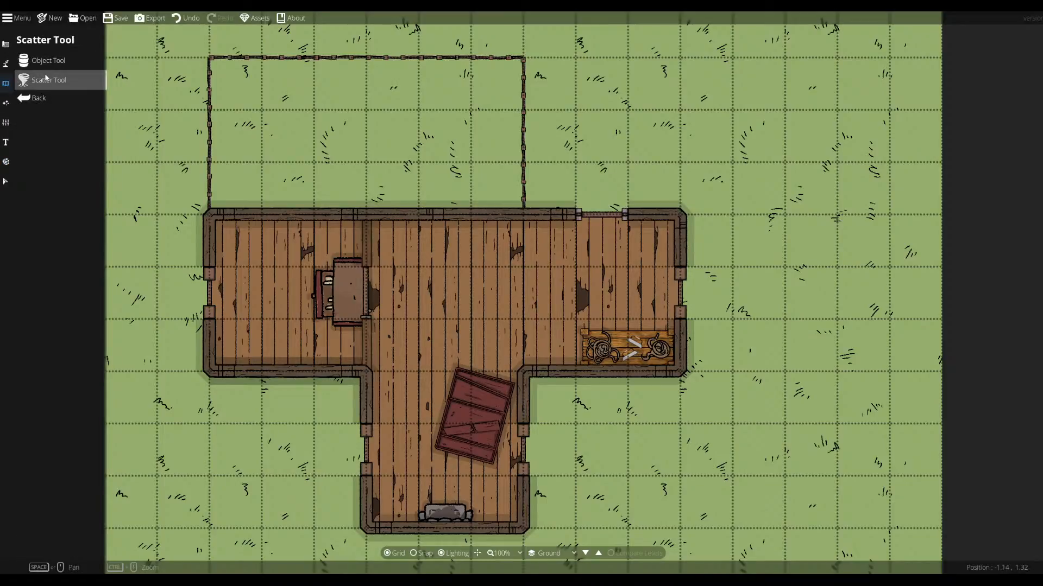
{"action": "left_click", "coordinate": [30, 65]}
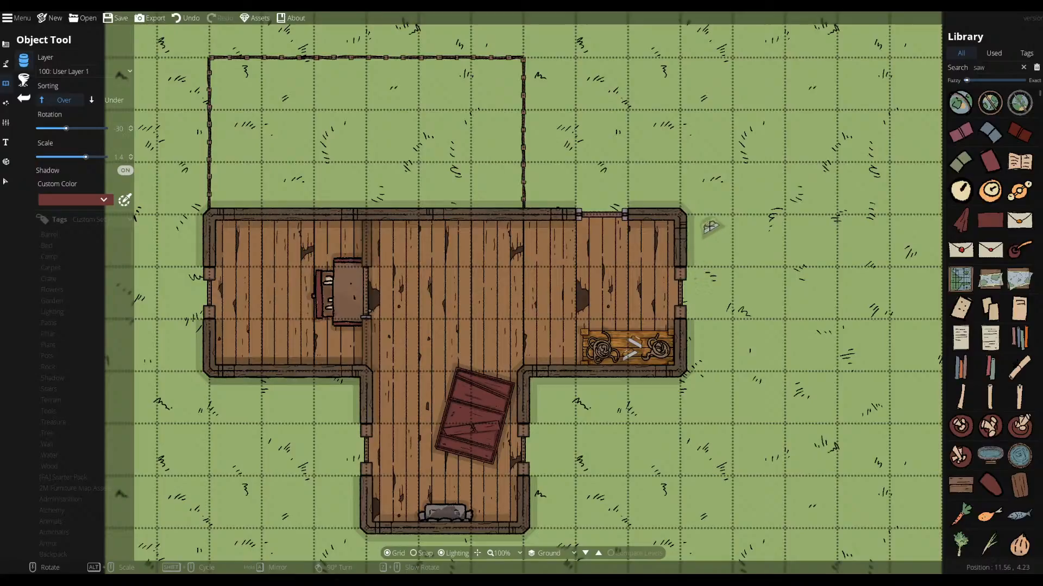
{"action": "scroll", "coordinate": [989, 358], "scroll_direction": "down", "scroll_amount": 5}
{"action": "scroll", "coordinate": [989, 362], "scroll_direction": "down", "scroll_amount": 6}
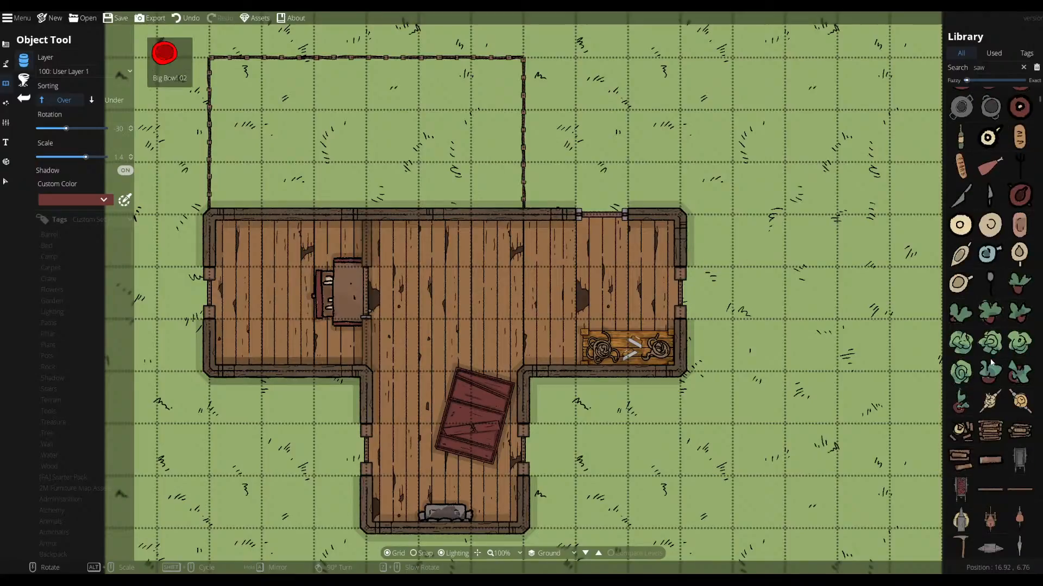
{"action": "scroll", "coordinate": [999, 376], "scroll_direction": "down", "scroll_amount": 6}
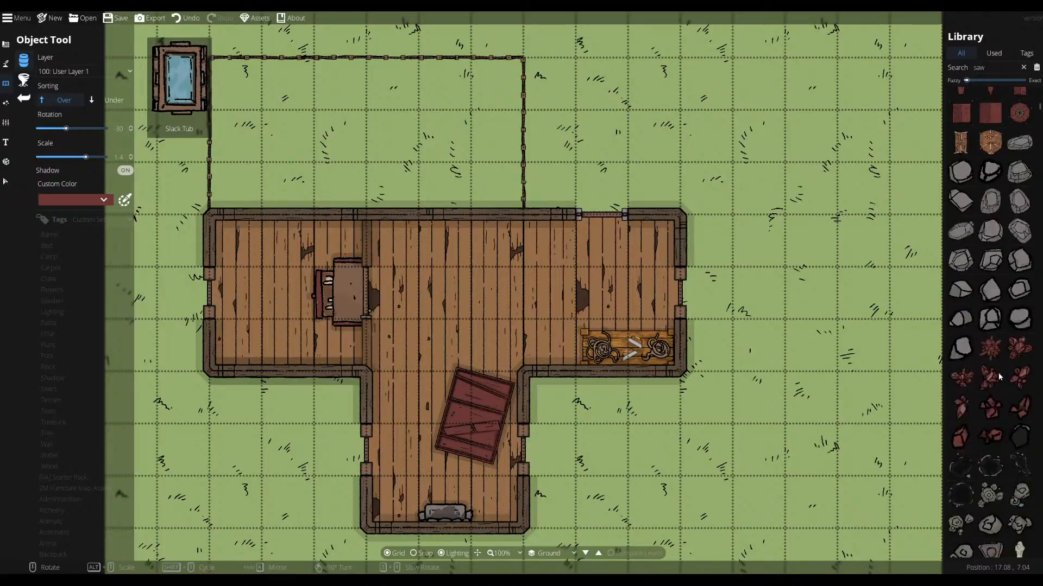
{"action": "scroll", "coordinate": [998, 373], "scroll_direction": "down", "scroll_amount": 10}
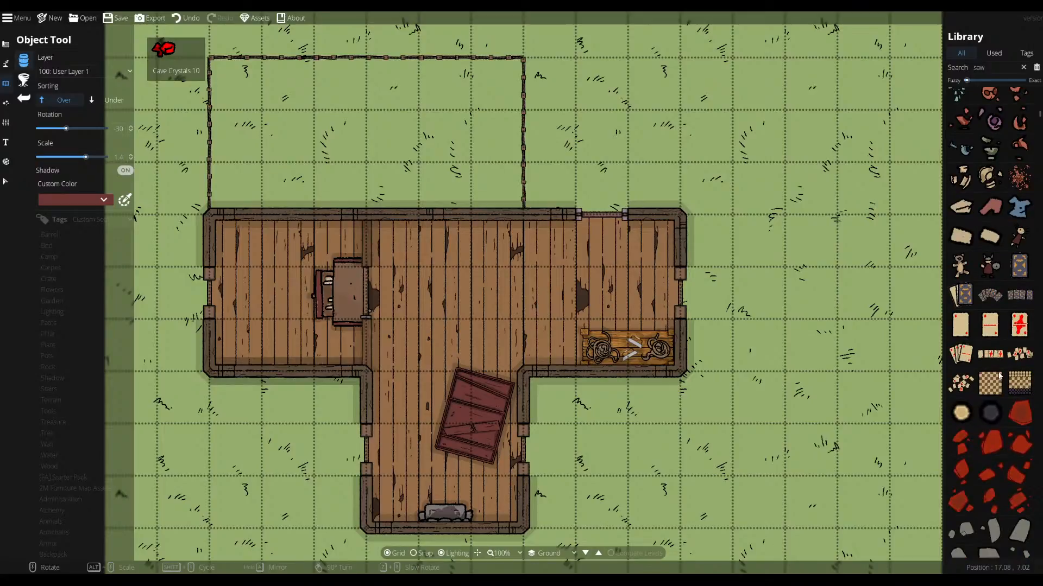
{"action": "scroll", "coordinate": [999, 374], "scroll_direction": "down", "scroll_amount": 8}
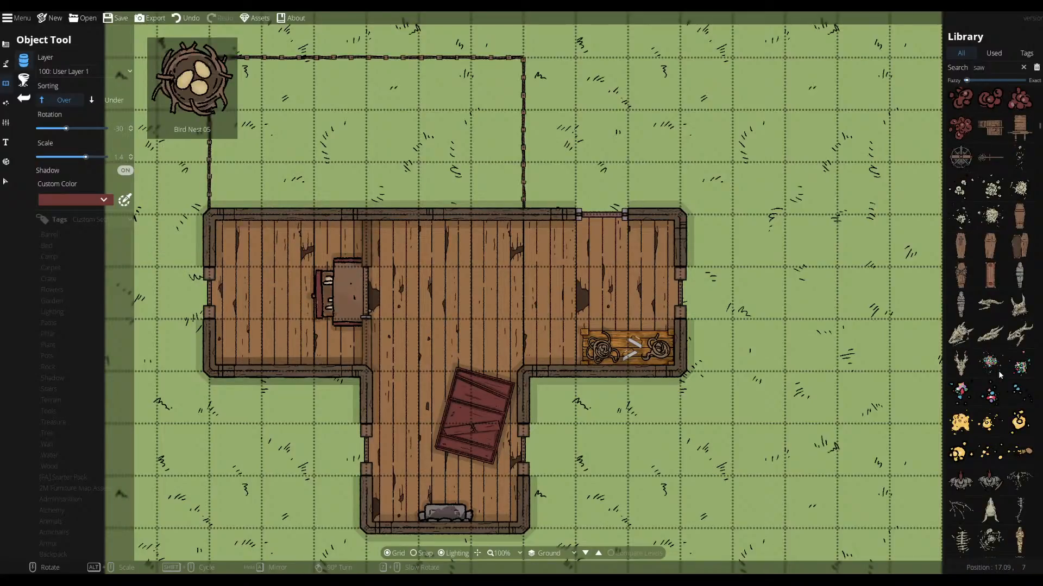
- Search the library for "log" and examine the result previews for a suitable wooden log object
{"action": "double_click", "coordinate": [979, 67]}
{"action": "type", "text": "lo"}
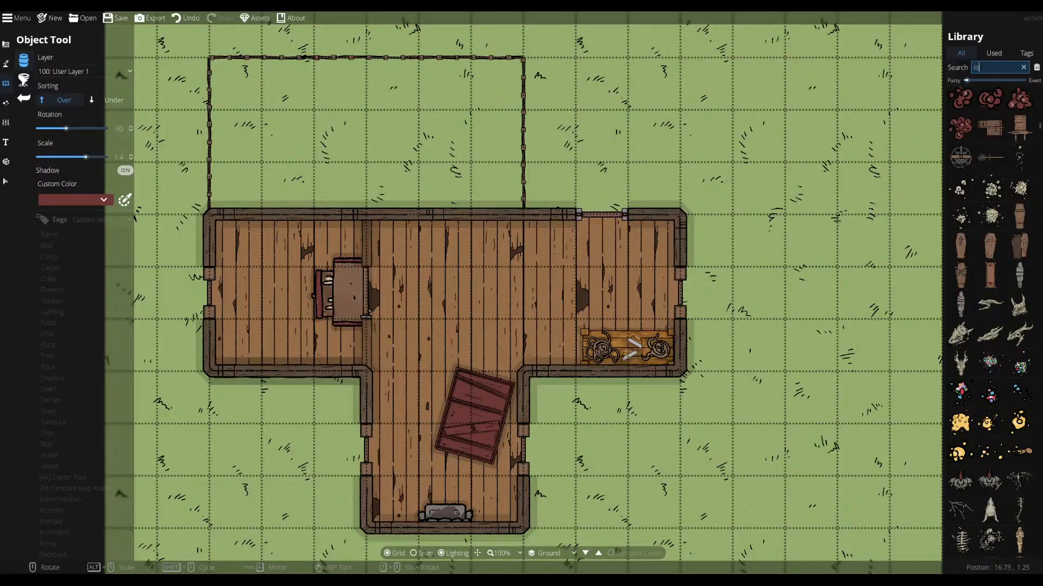
{"action": "type", "text": "g"}
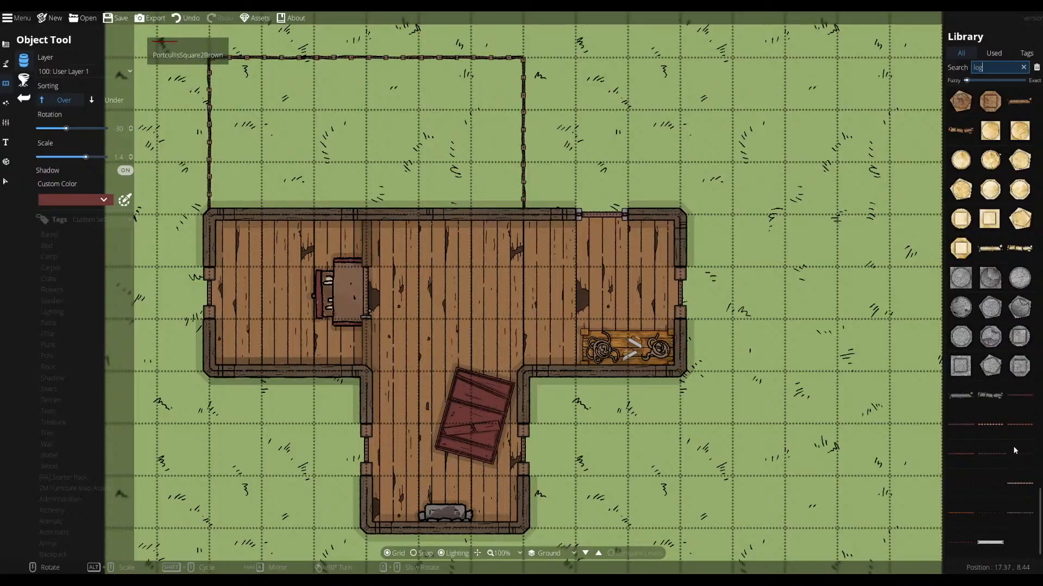
{"action": "mouse_move", "coordinate": [998, 519]}
{"action": "mouse_move", "coordinate": [1022, 466]}
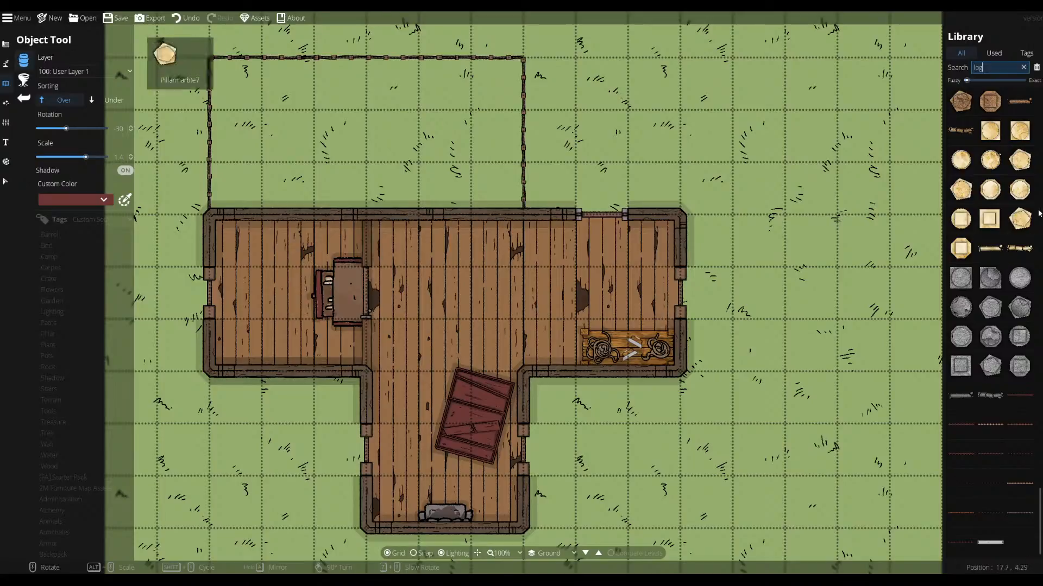
{"action": "mouse_move", "coordinate": [1028, 107]}
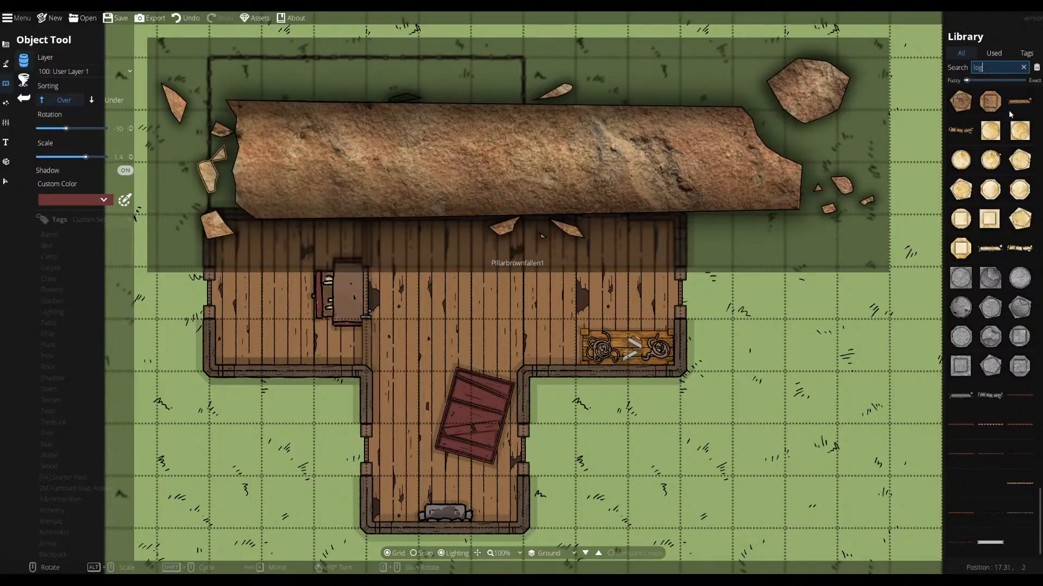
{"action": "mouse_move", "coordinate": [972, 132]}
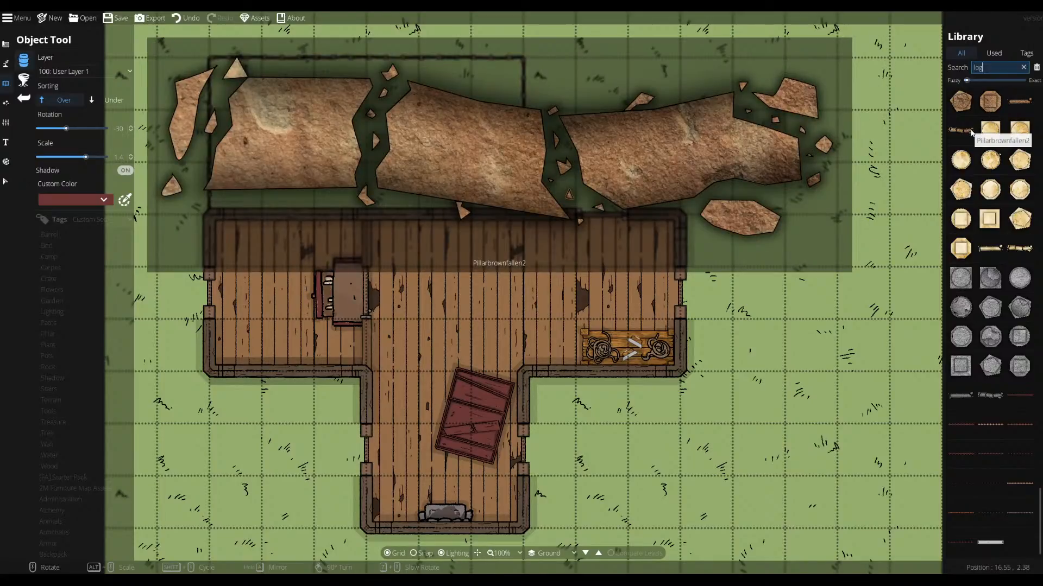
{"action": "mouse_move", "coordinate": [996, 111]}
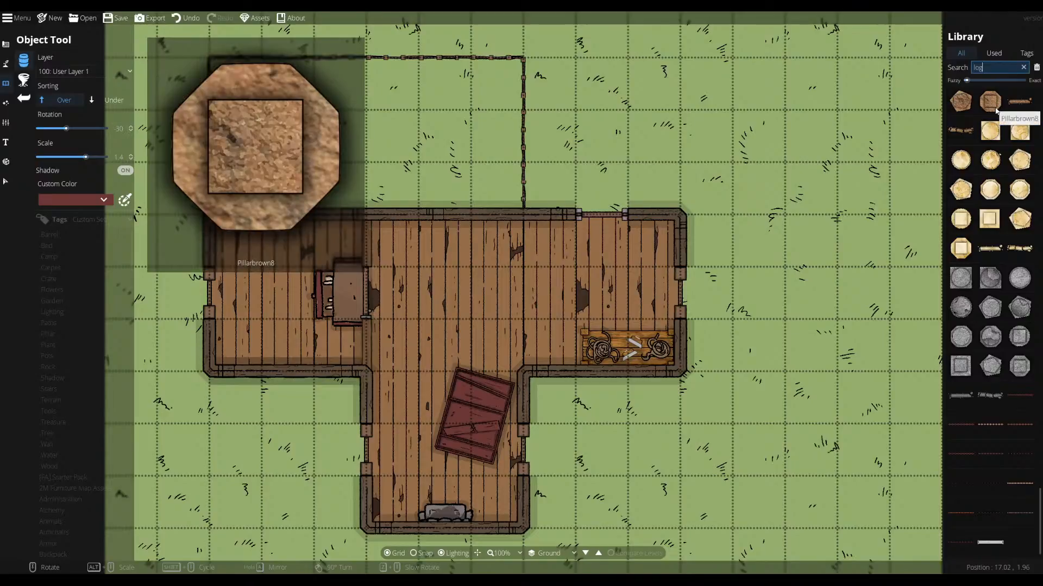
{"action": "left_click_drag", "start_coordinate": [972, 80], "coordinate": [1023, 84]}
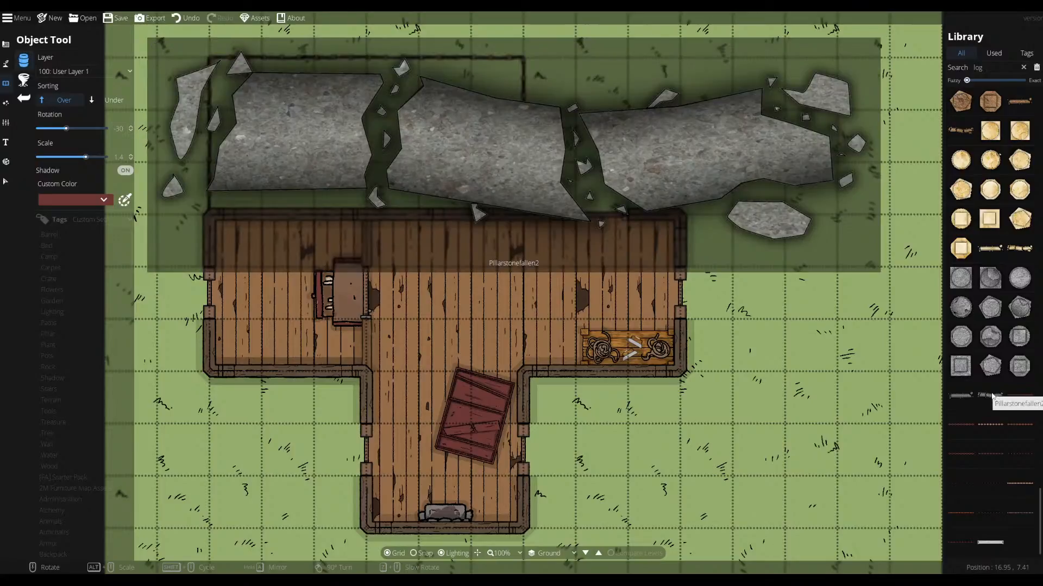
{"action": "scroll", "coordinate": [993, 413], "scroll_direction": "up", "scroll_amount": 5}
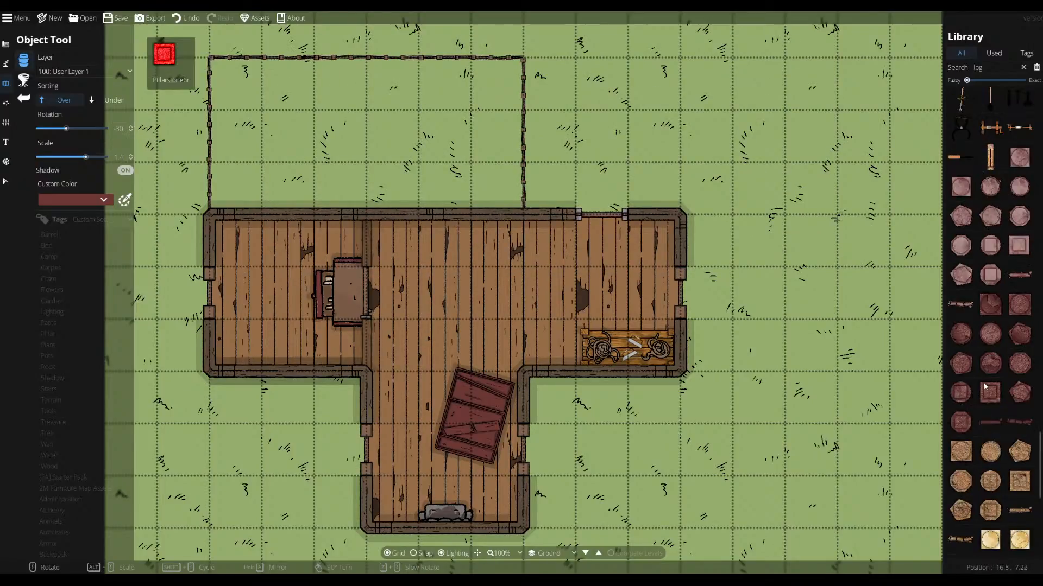
{"action": "scroll", "coordinate": [984, 371], "scroll_direction": "up", "scroll_amount": 10}
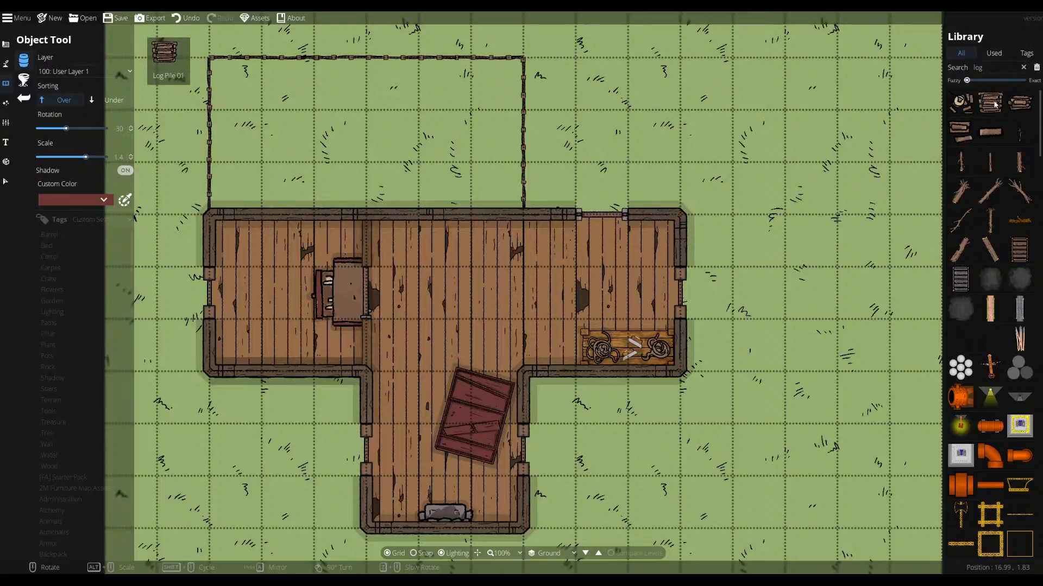
- Place Log Pile 01 in the western half of the fenced yard at scale 2.4, rotated to 15 degrees
{"action": "left_click", "coordinate": [990, 102]}
{"action": "scroll", "coordinate": [423, 135], "scroll_direction": "up", "scroll_amount": 3}
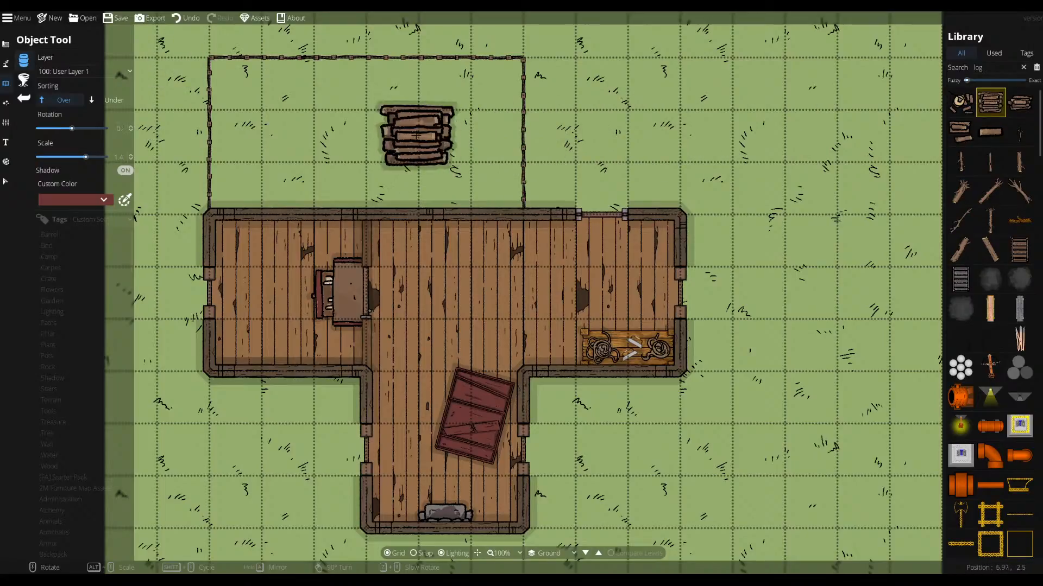
{"action": "left_click_drag", "start_coordinate": [85, 157], "coordinate": [95, 158]}
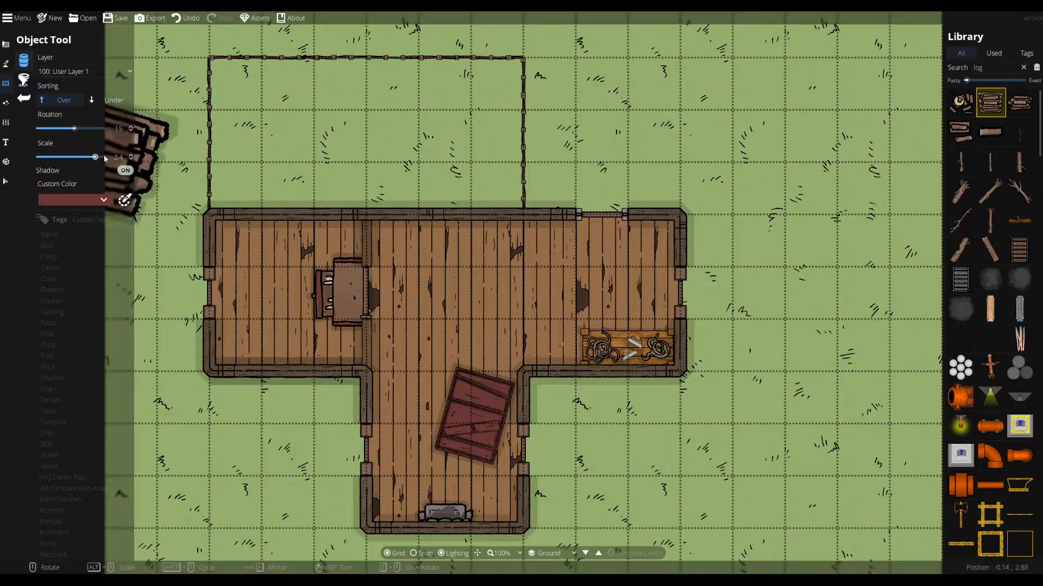
{"action": "scroll", "coordinate": [319, 140], "scroll_direction": "down", "scroll_amount": 1}
{"action": "scroll", "coordinate": [319, 140], "scroll_direction": "up", "scroll_amount": 1}
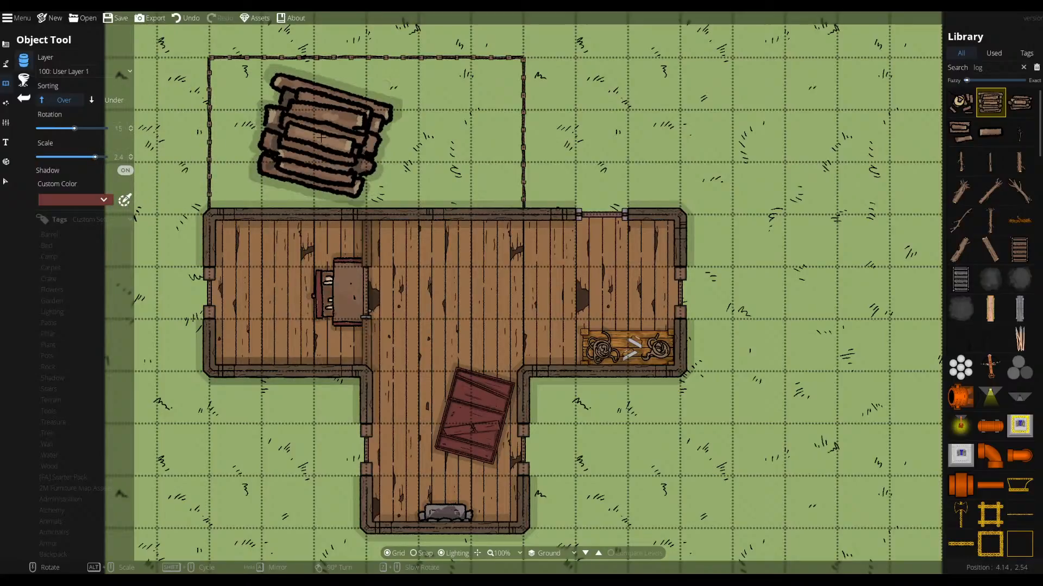
{"action": "left_click", "coordinate": [319, 131]}
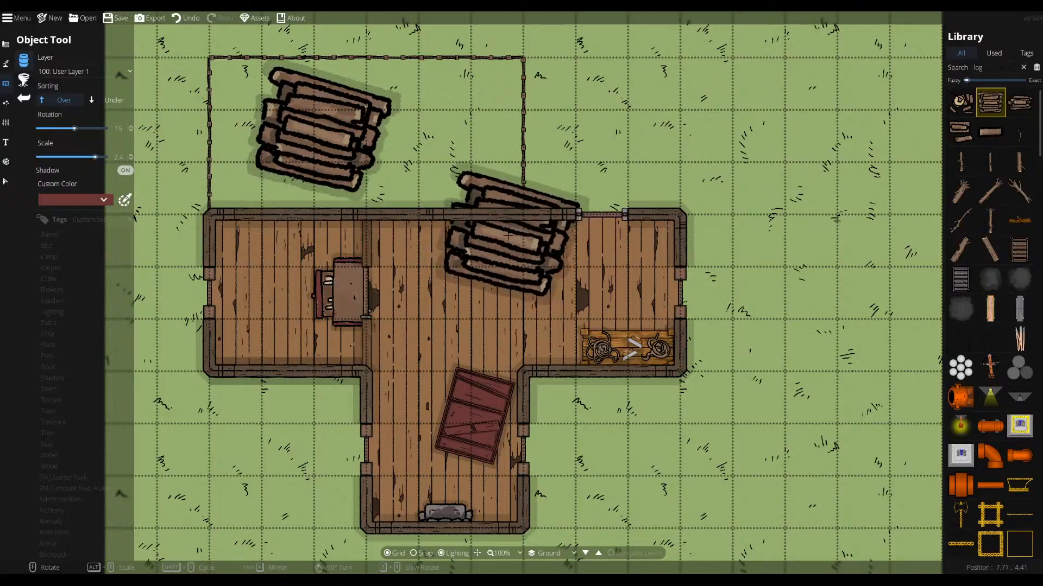
- Place the small loose log pile, rotated to -90 degrees, in the fenced yard east of the large log pile
{"action": "left_click", "coordinate": [961, 131]}
{"action": "scroll", "coordinate": [522, 130], "scroll_direction": "down", "scroll_amount": 7}
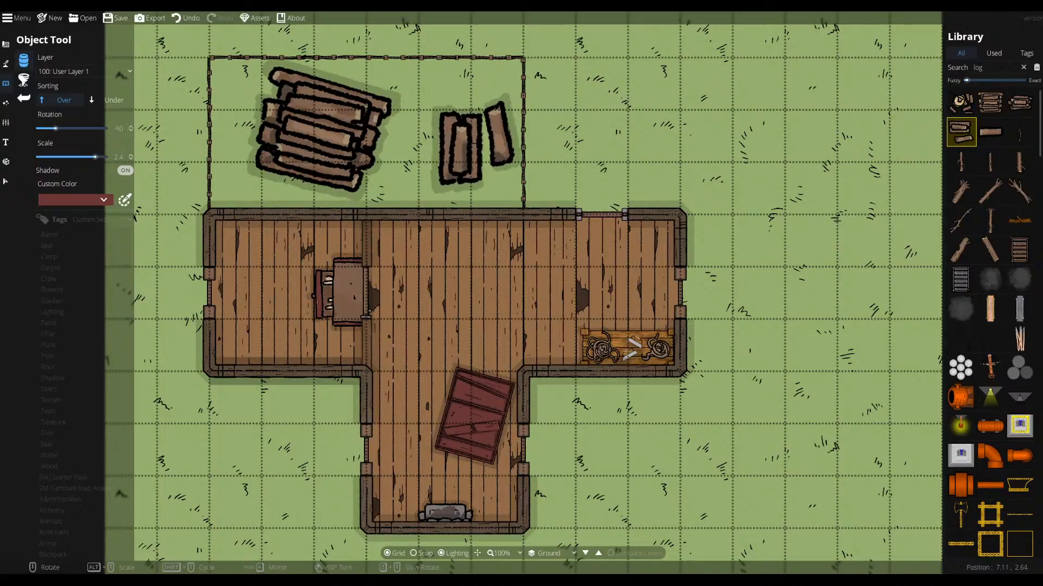
{"action": "left_click", "coordinate": [470, 143]}
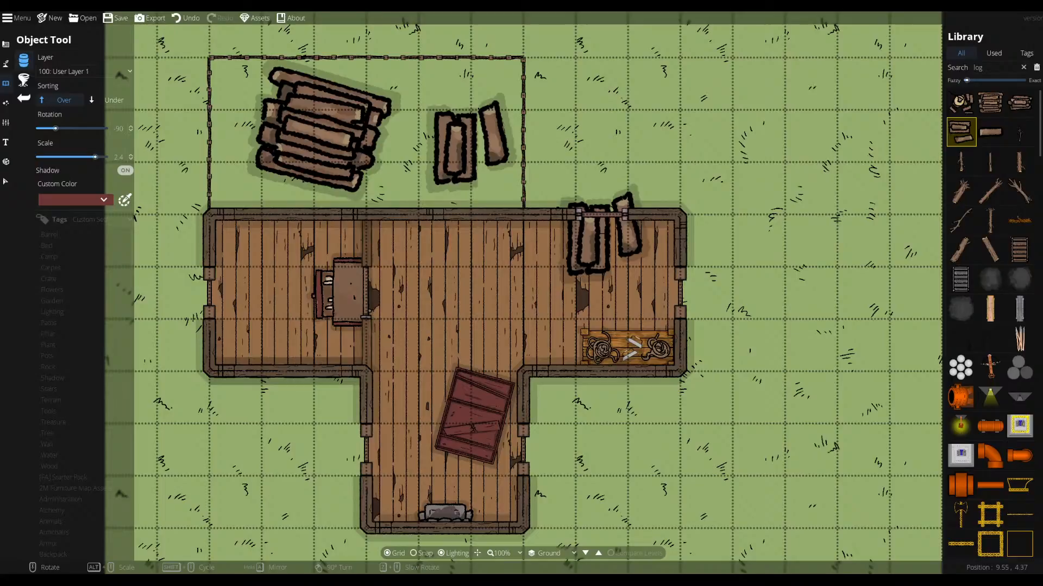
{"action": "left_click_drag", "start_coordinate": [603, 234], "coordinate": [913, 216]}
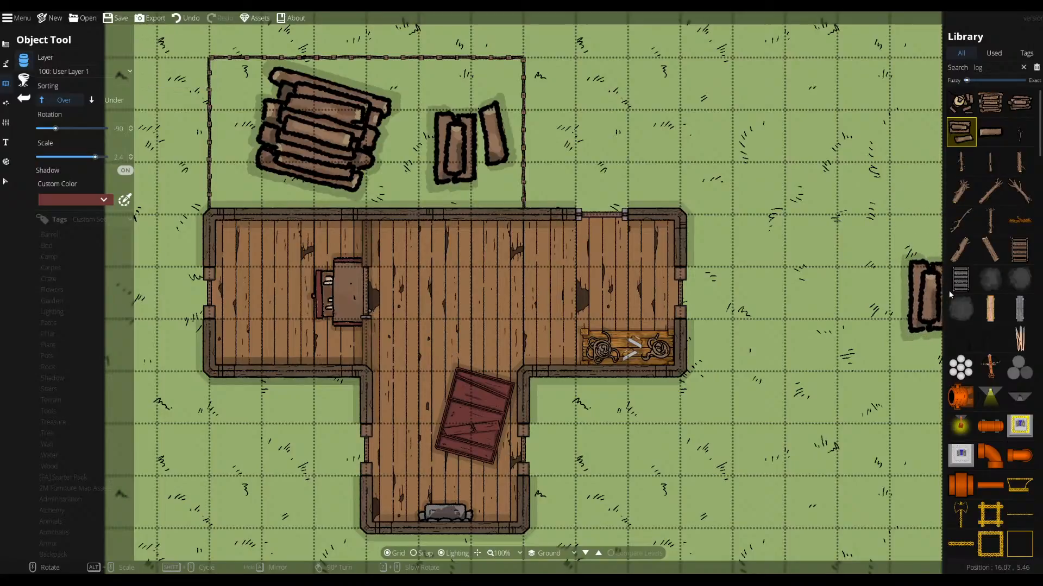
- Clear the "log" search and reopen the Object Tool to list the full object library
{"action": "left_click", "coordinate": [1023, 67]}
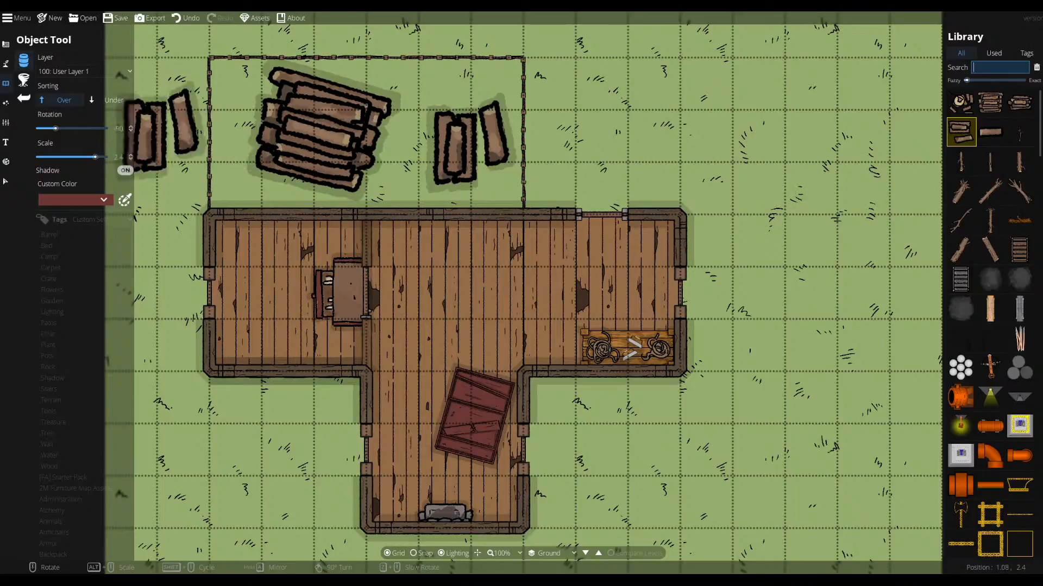
{"action": "left_click", "coordinate": [6, 64]}
{"action": "left_click", "coordinate": [38, 80]}
{"action": "left_click", "coordinate": [6, 63]}
{"action": "left_click", "coordinate": [7, 84]}
{"action": "left_click", "coordinate": [48, 60]}
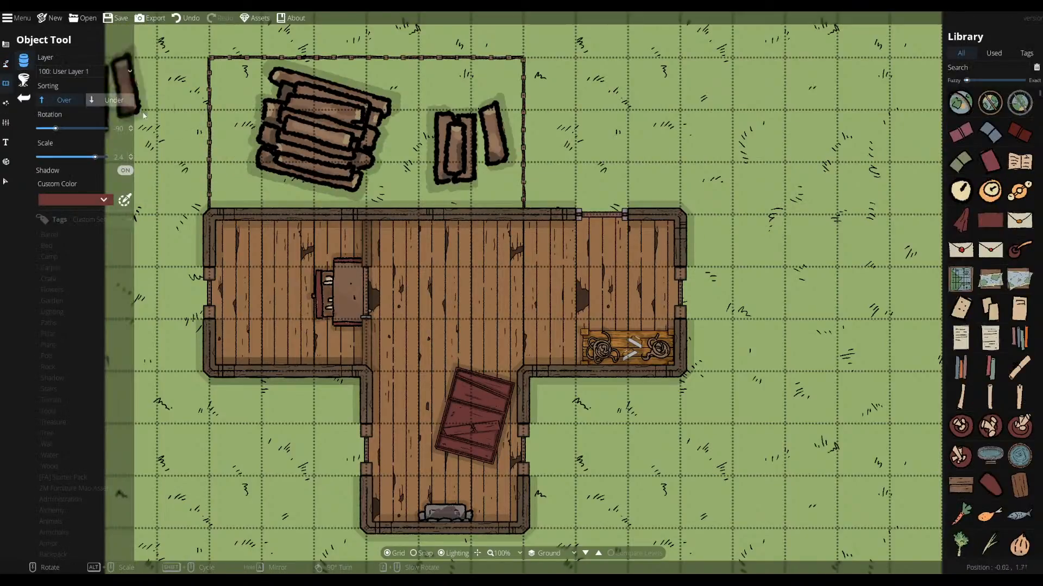
{"action": "scroll", "coordinate": [988, 326], "scroll_direction": "up", "scroll_amount": 2}
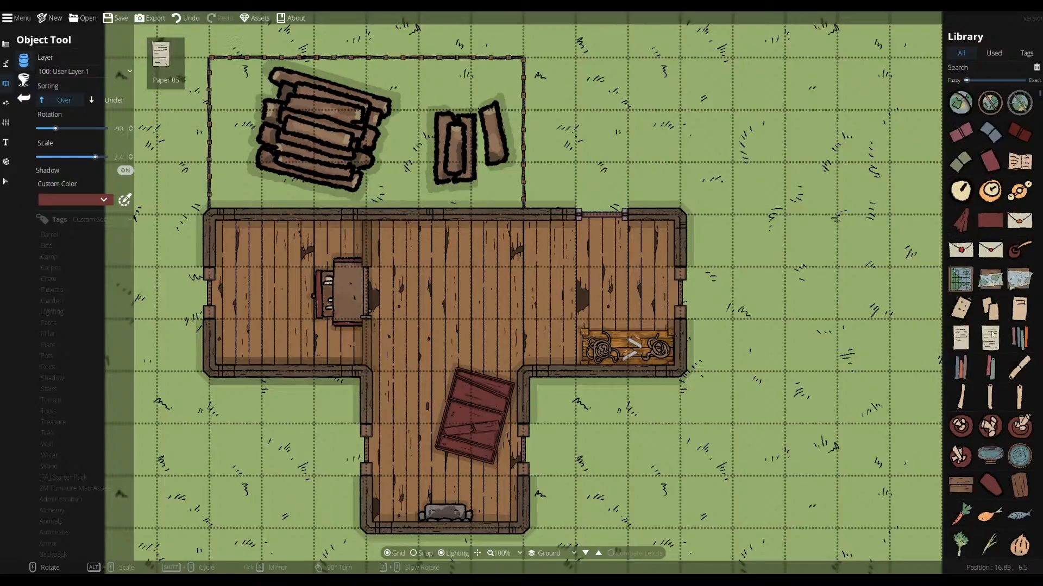
- Search the library for "lantern" and place an unlit lantern at scale 1 on the workbench between the ropes, near the saws
{"action": "left_click", "coordinate": [980, 67]}
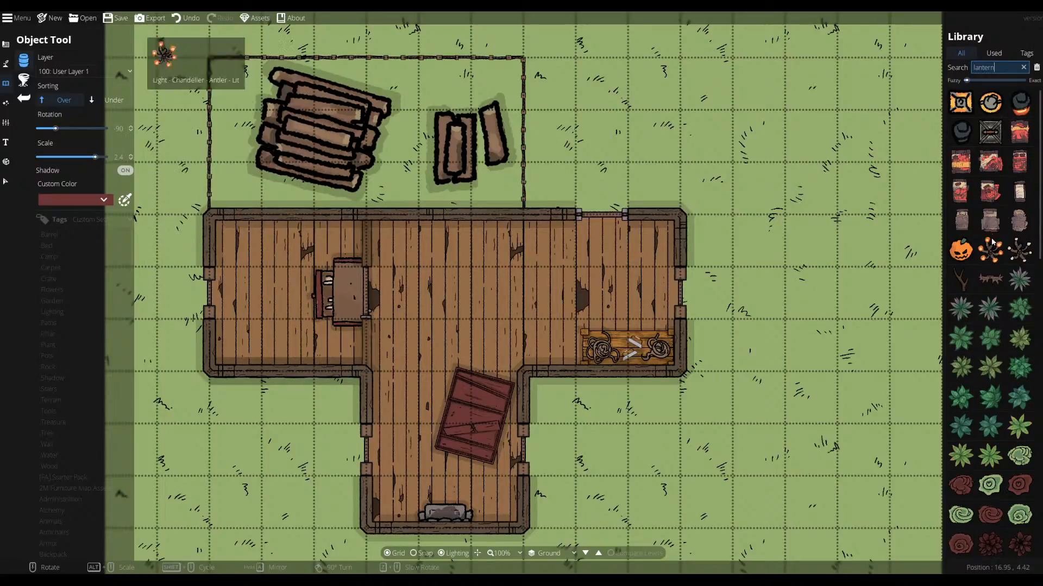
{"action": "mouse_move", "coordinate": [988, 253]}
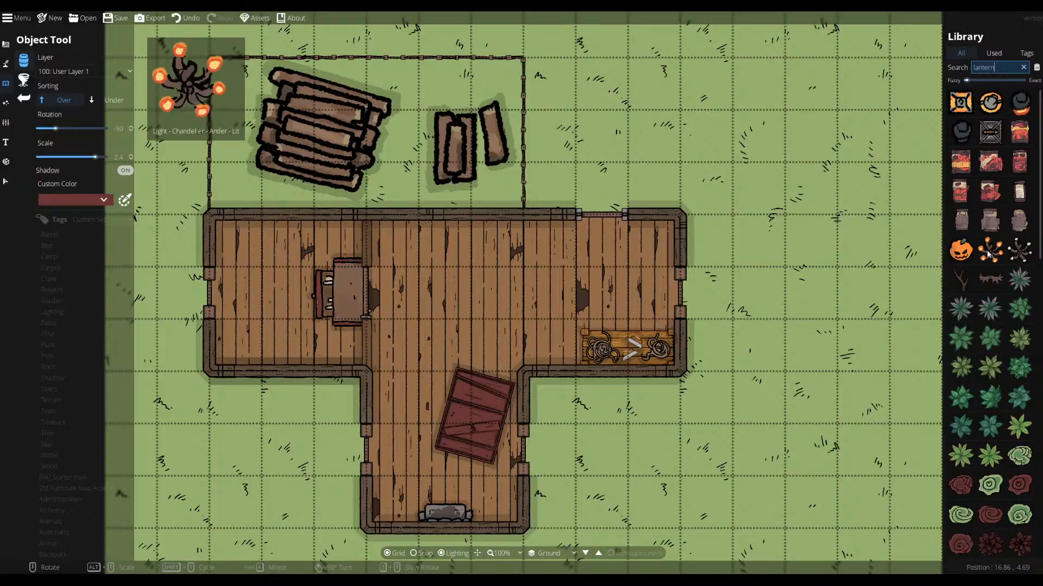
{"action": "mouse_move", "coordinate": [964, 200]}
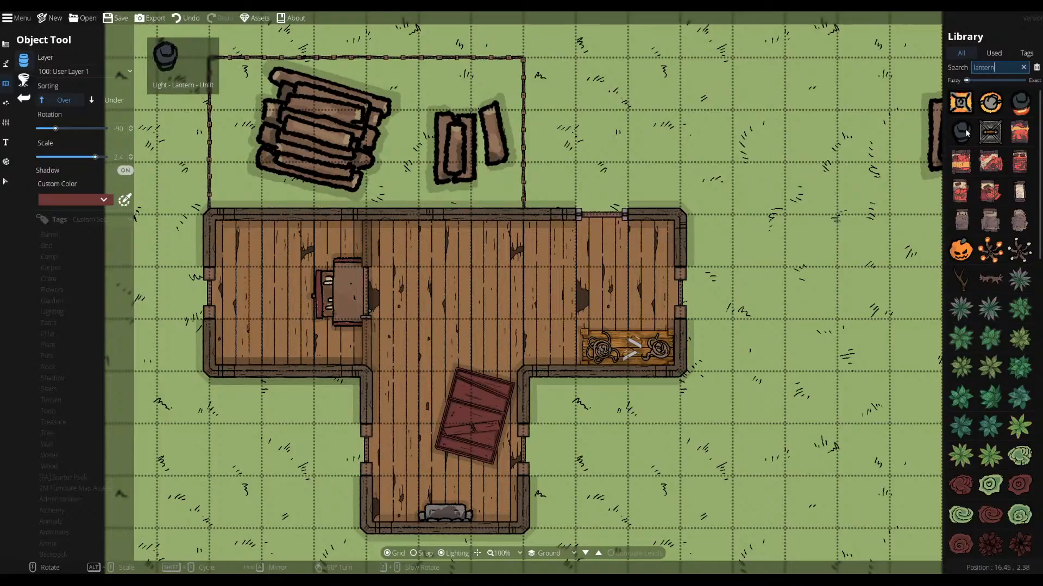
{"action": "left_click", "coordinate": [961, 132]}
{"action": "scroll", "coordinate": [508, 239], "scroll_direction": "down", "scroll_amount": 4}
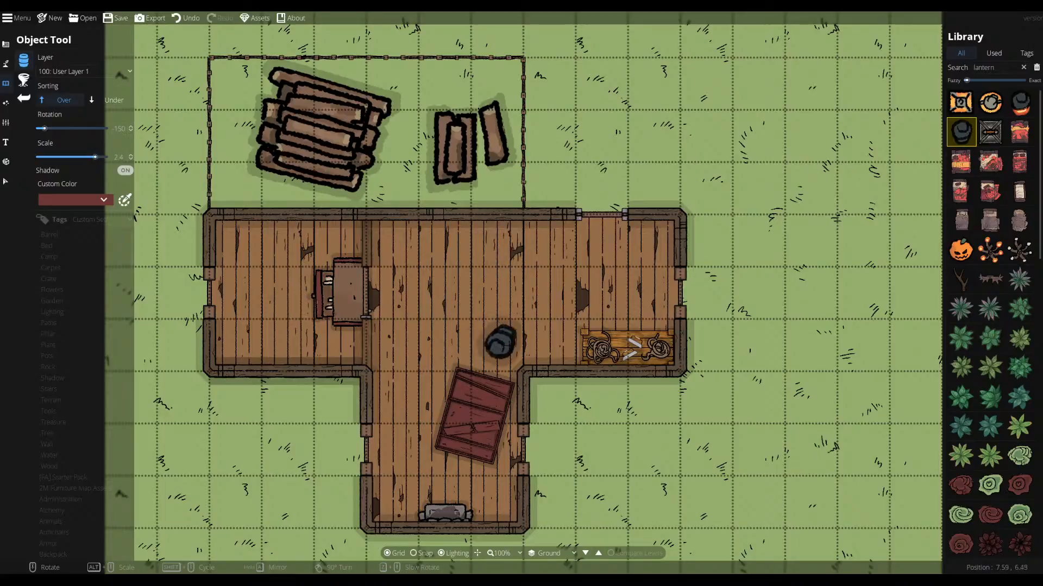
{"action": "left_click", "coordinate": [118, 157]}
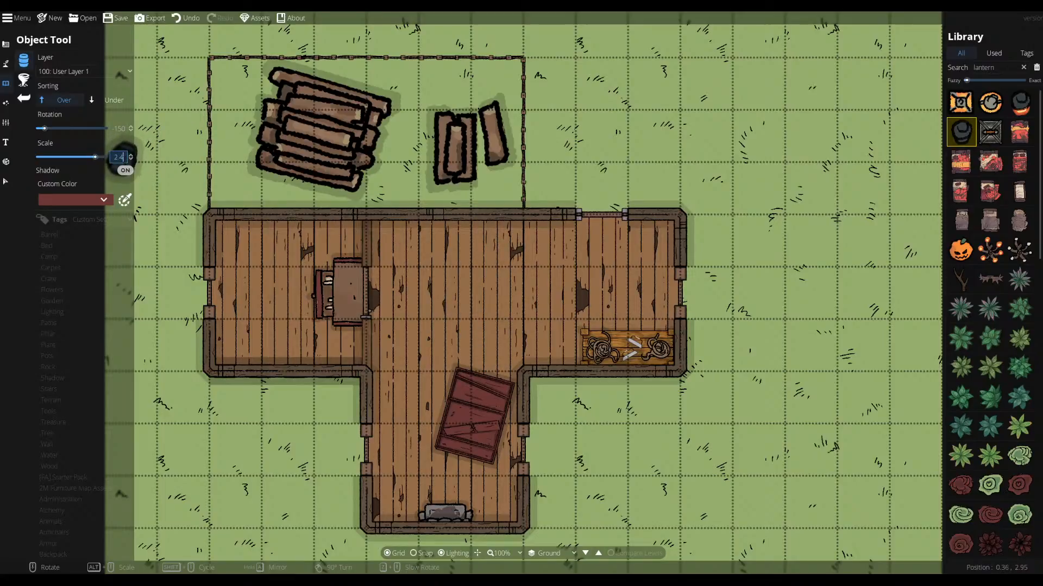
{"action": "type", "text": "1"}
{"action": "key", "text": "Return"}
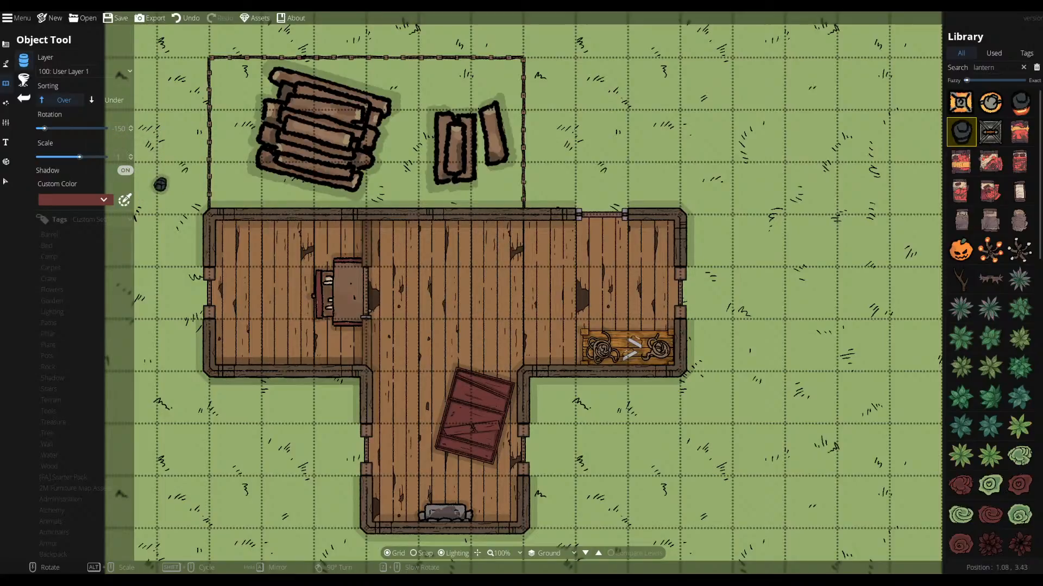
{"action": "scroll", "coordinate": [496, 249], "scroll_direction": "down", "scroll_amount": 1}
{"action": "scroll", "coordinate": [496, 249], "scroll_direction": "down", "scroll_amount": 2}
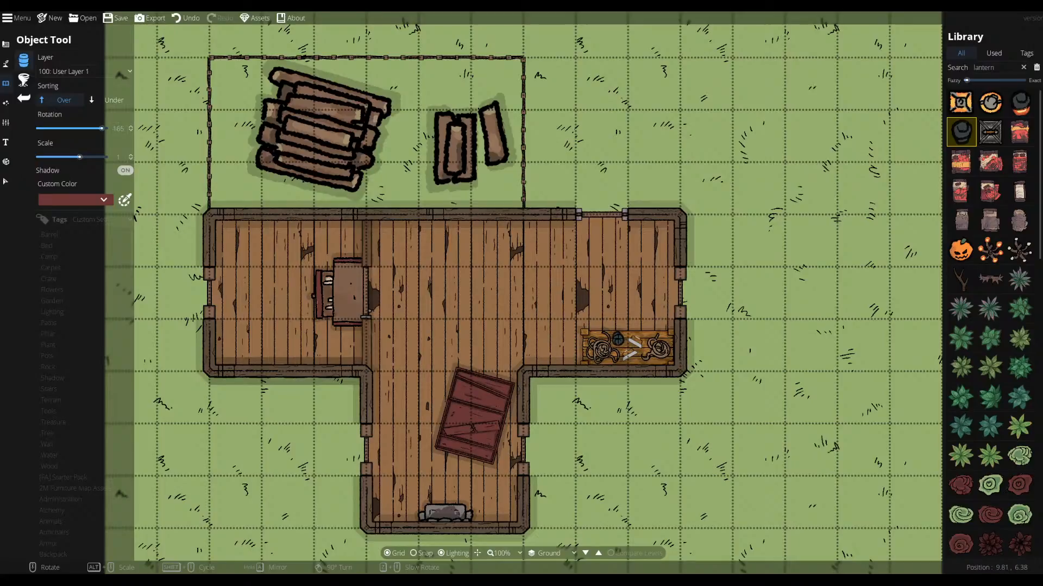
{"action": "left_click", "coordinate": [618, 341]}
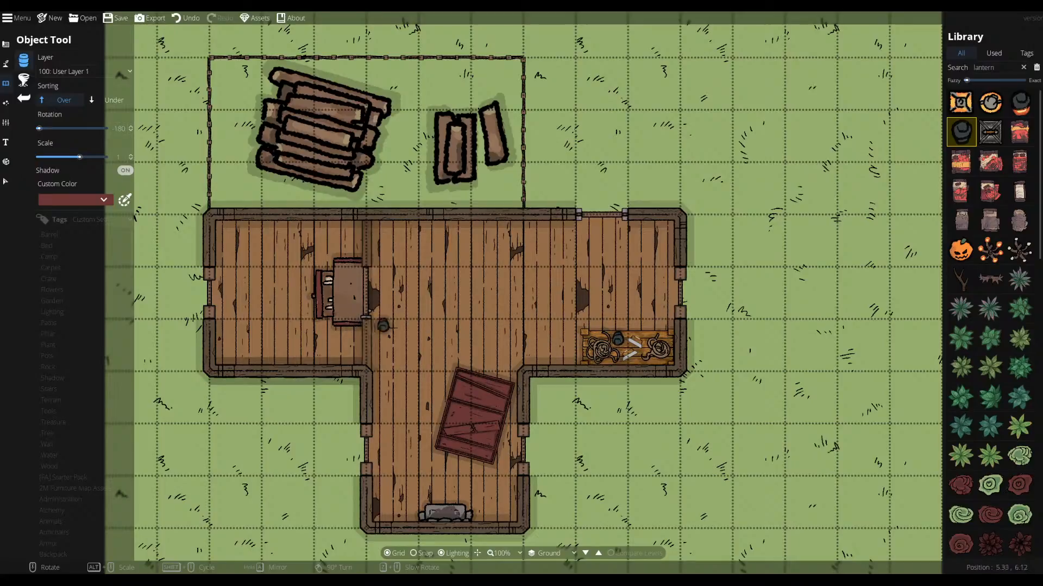
{"action": "left_click", "coordinate": [991, 132]}
{"action": "scroll", "coordinate": [520, 279], "scroll_direction": "down", "scroll_amount": 2}
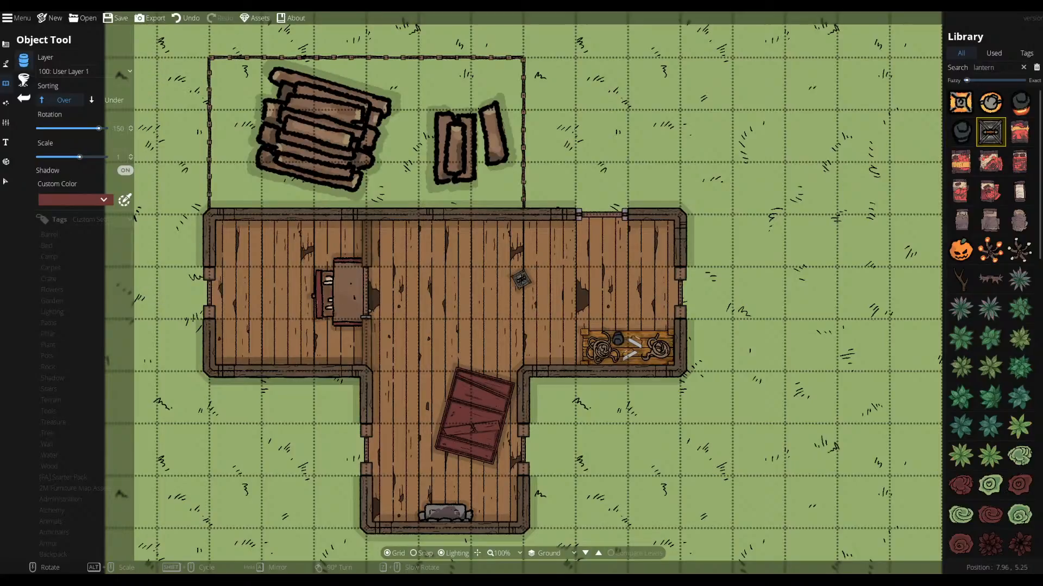
{"action": "scroll", "coordinate": [504, 233], "scroll_direction": "up", "scroll_amount": 2}
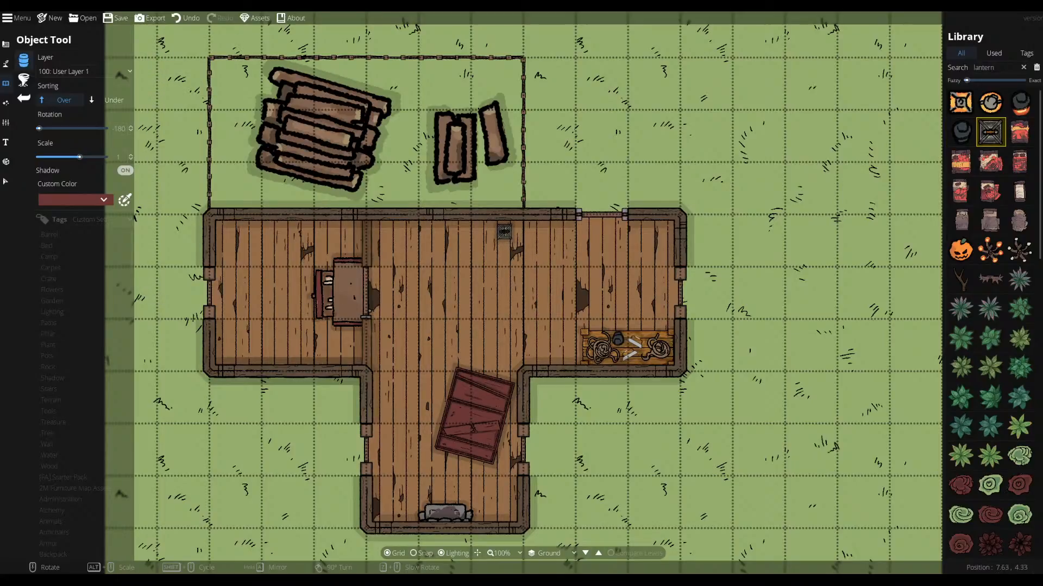
{"action": "left_click", "coordinate": [984, 101]}
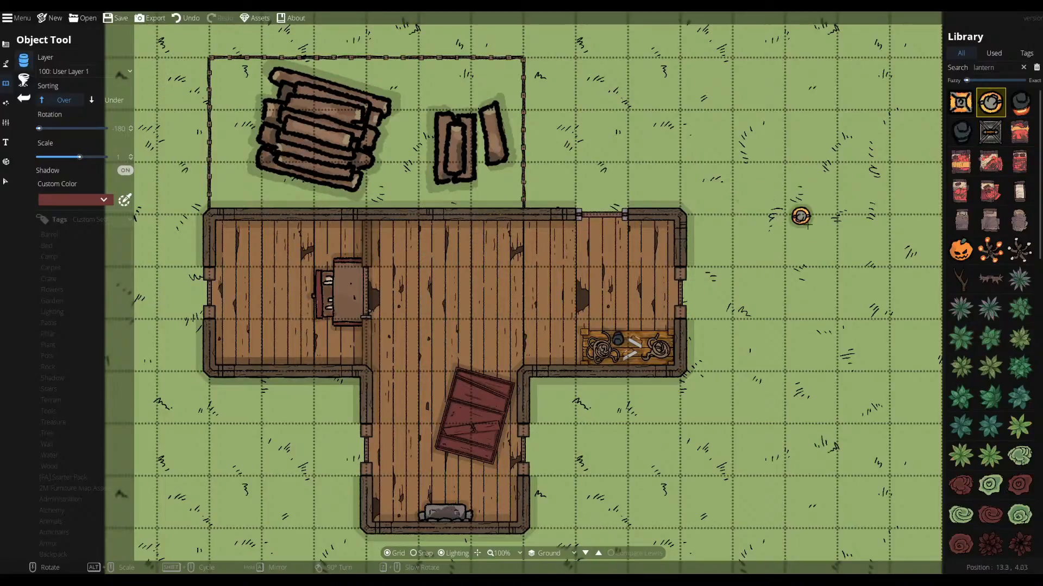
- Search the library for "sconce" and place Sconce Orange A Lit, rotated to -90 degrees, against the inner face of the north wall
{"action": "left_click", "coordinate": [1023, 67]}
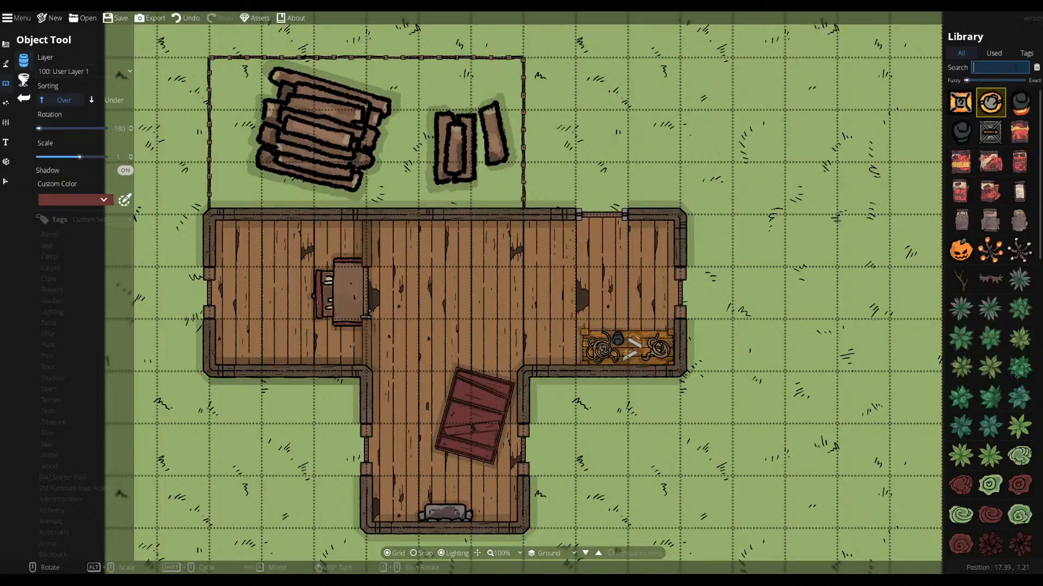
{"action": "type", "text": "sconce"}
{"action": "mouse_move", "coordinate": [1033, 108]}
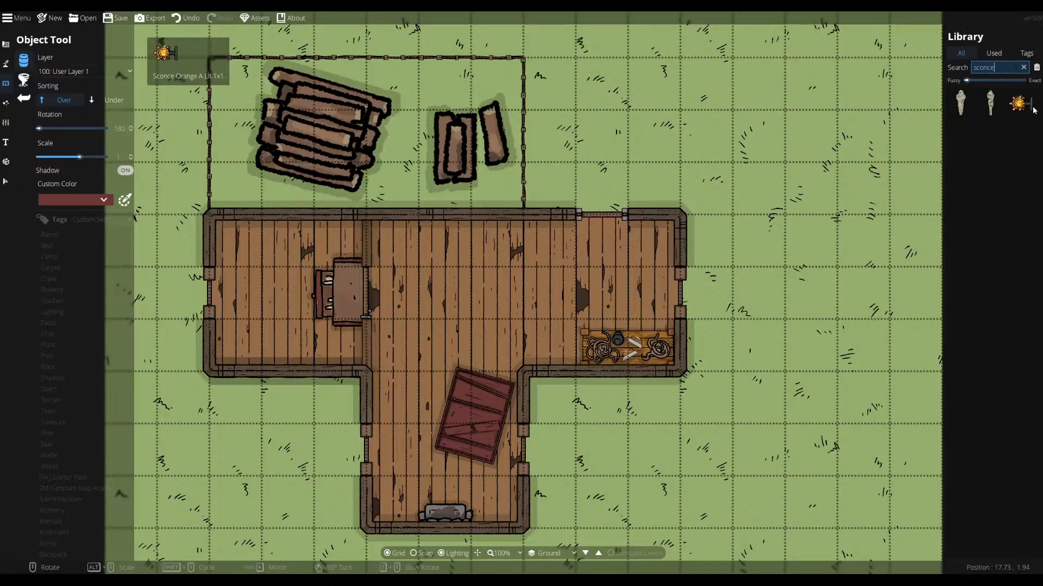
{"action": "left_click", "coordinate": [1032, 108]}
{"action": "scroll", "coordinate": [509, 236], "scroll_direction": "up", "scroll_amount": 3}
{"action": "scroll", "coordinate": [510, 236], "scroll_direction": "up", "scroll_amount": 3}
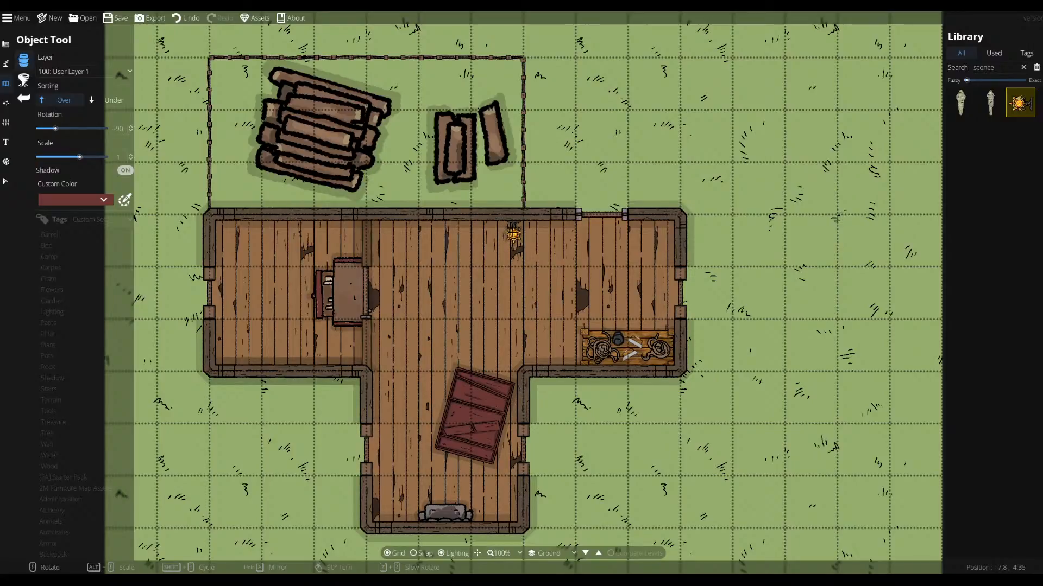
{"action": "left_click", "coordinate": [513, 233]}
- Select the sconce on the north wall, inspect its placement up close, and deselect it
{"action": "left_click", "coordinate": [508, 553]}
{"action": "left_click", "coordinate": [502, 429]}
{"action": "scroll", "coordinate": [598, 358], "scroll_direction": "up", "scroll_amount": 7}
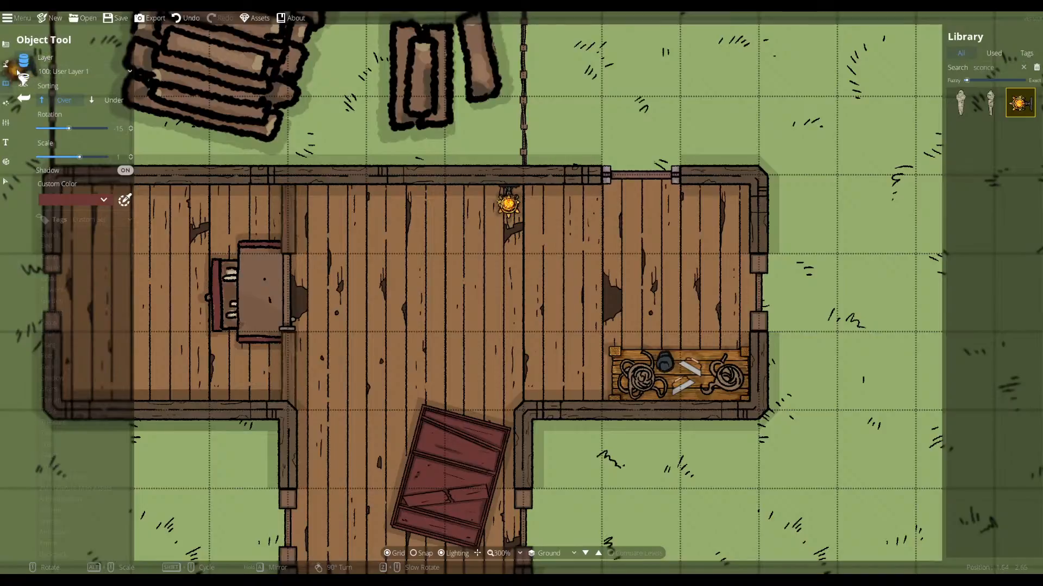
{"action": "left_click", "coordinate": [6, 45]}
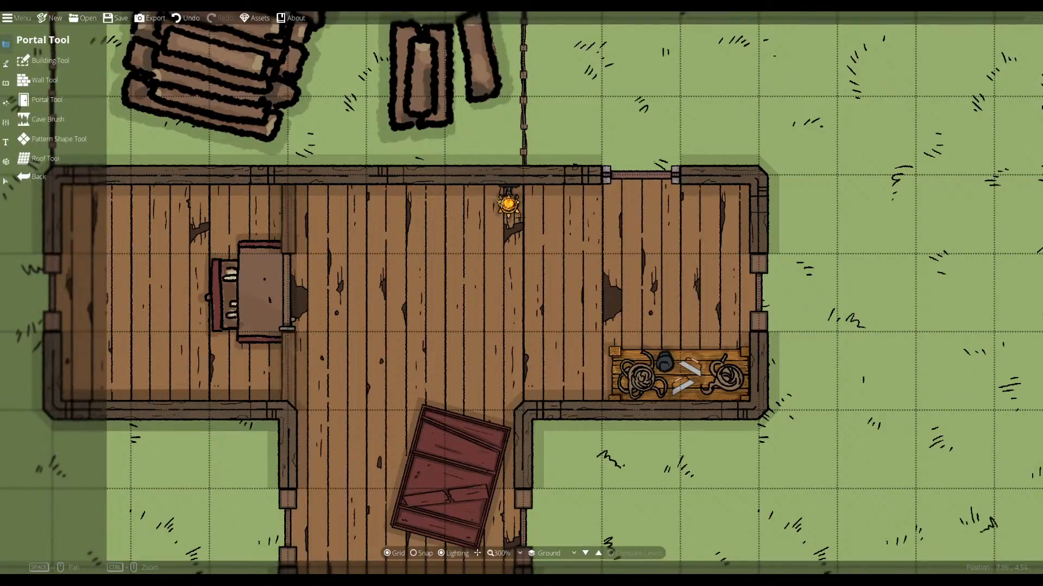
{"action": "left_click", "coordinate": [6, 181]}
{"action": "left_click", "coordinate": [506, 205]}
{"action": "left_click", "coordinate": [506, 206]}
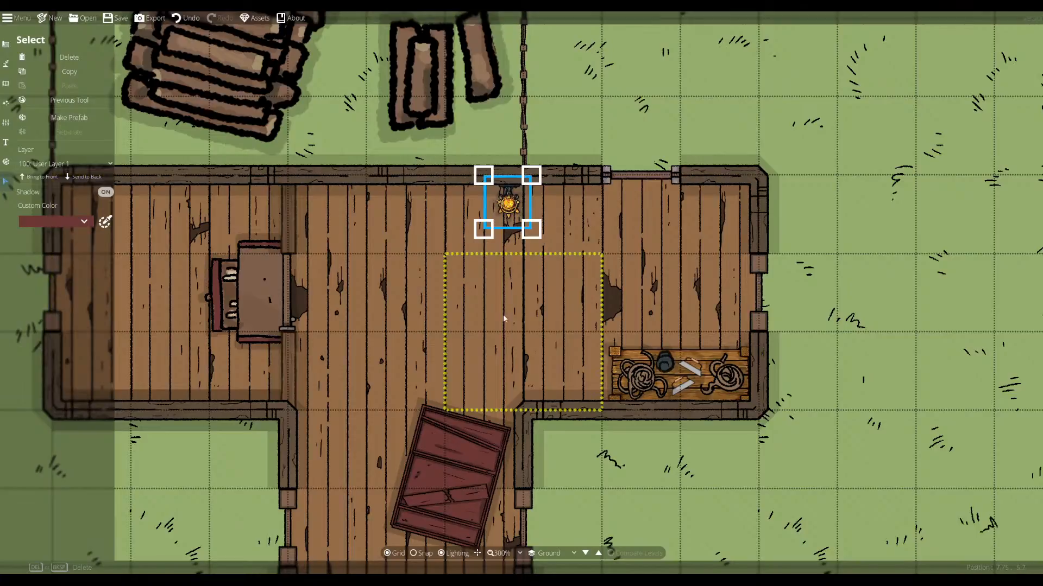
{"action": "left_click", "coordinate": [504, 340]}
{"action": "left_click", "coordinate": [632, 472]}
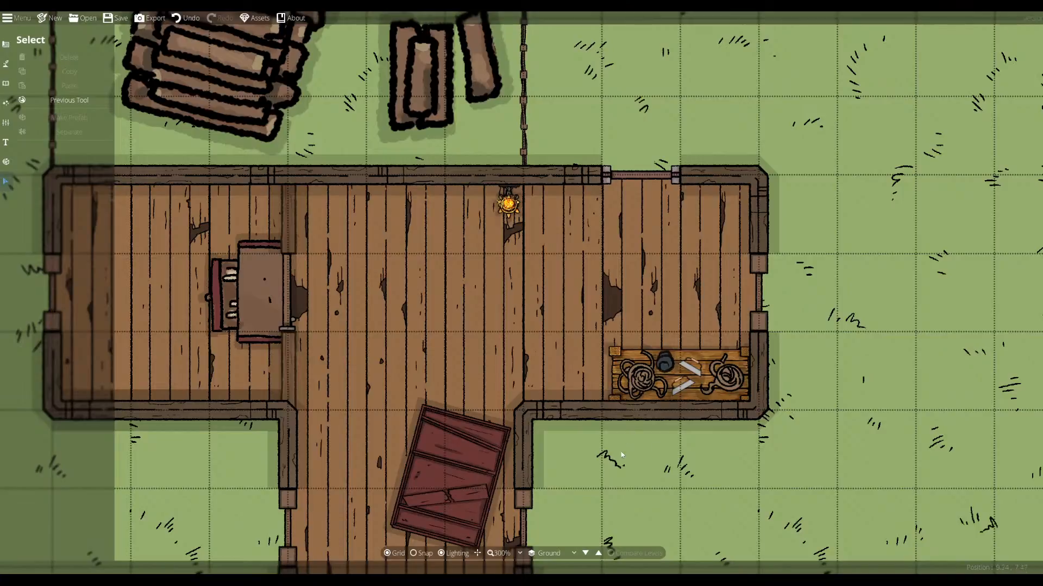
{"action": "left_click_drag", "start_coordinate": [471, 455], "coordinate": [484, 386]}
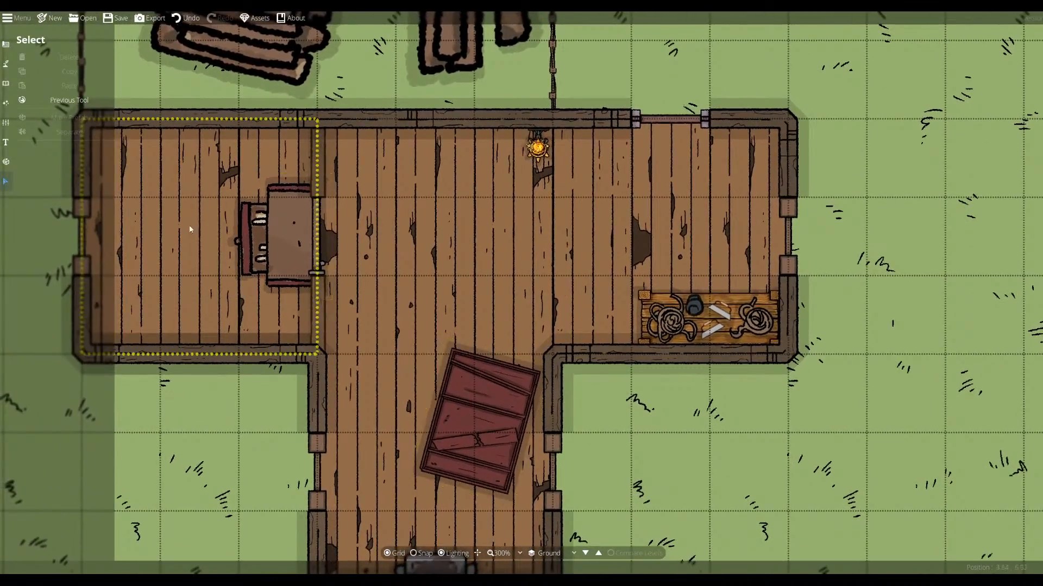
- Switch to the Scatter Tool, browse the full object library, and search it for "light"
{"action": "left_click", "coordinate": [6, 84]}
{"action": "left_click", "coordinate": [23, 80]}
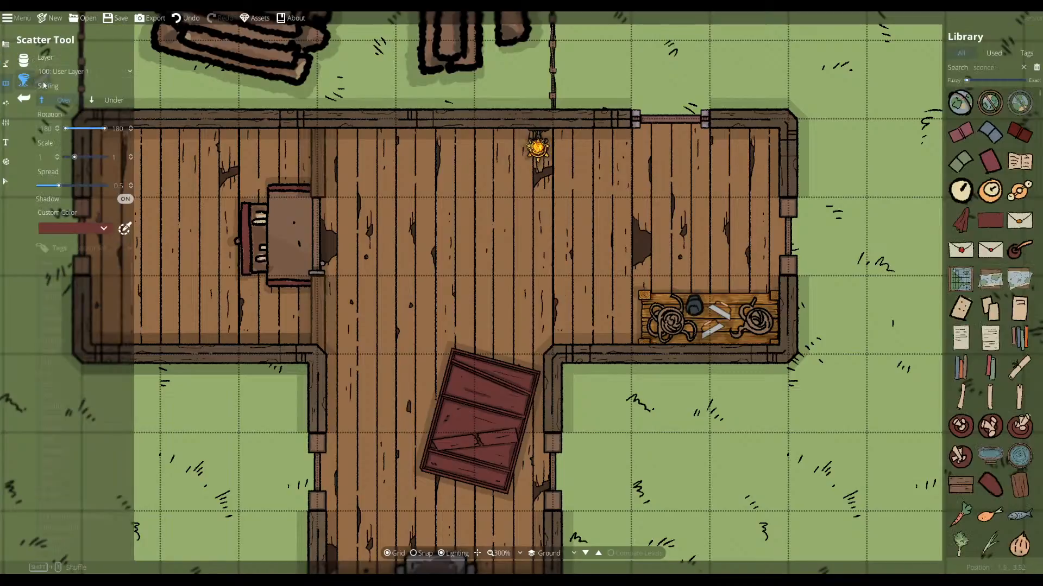
{"action": "left_click", "coordinate": [996, 68]}
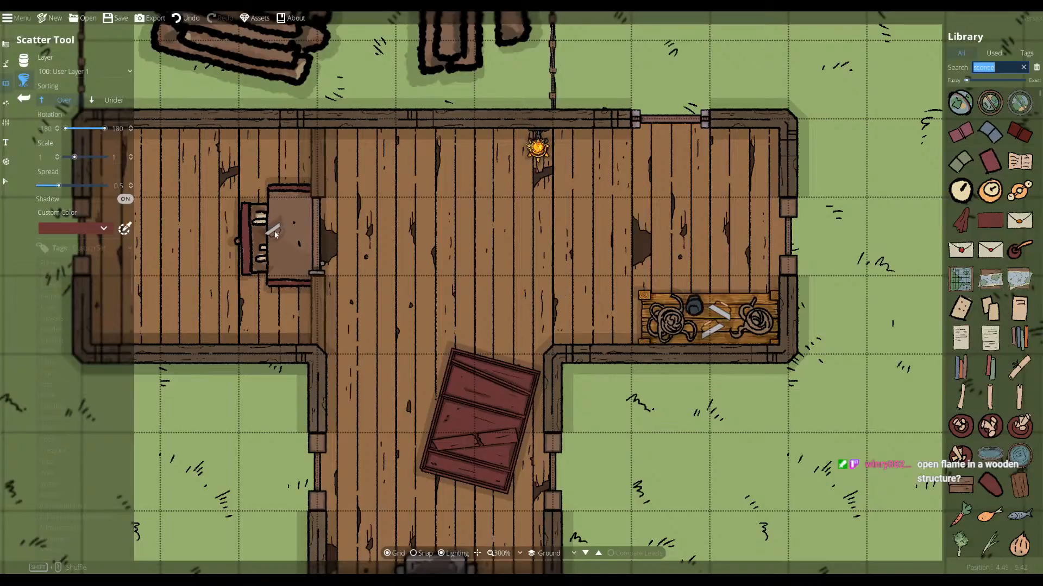
{"action": "scroll", "coordinate": [985, 354], "scroll_direction": "down", "scroll_amount": 5}
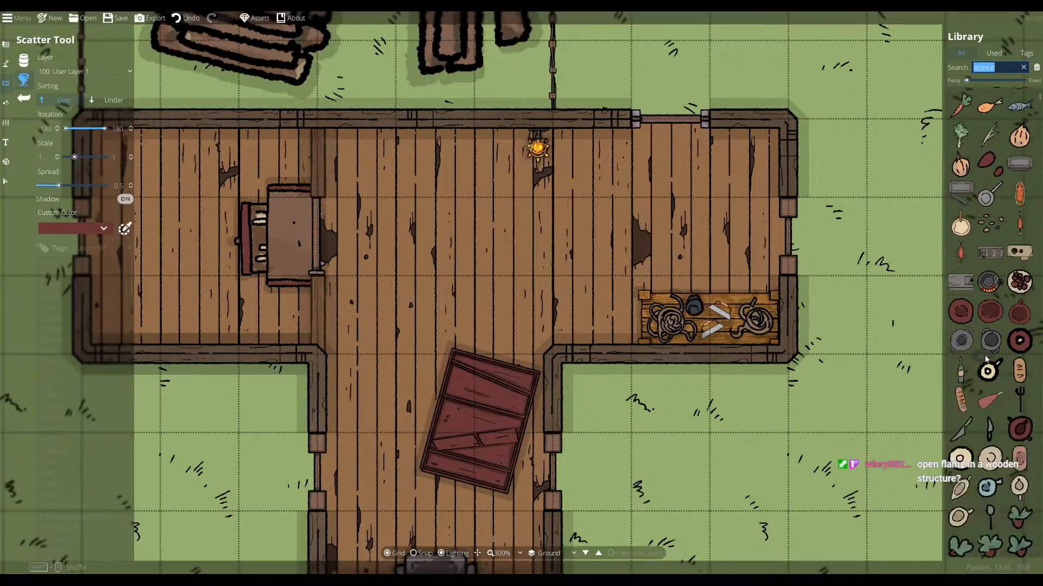
{"action": "scroll", "coordinate": [987, 350], "scroll_direction": "up", "scroll_amount": 2}
{"action": "scroll", "coordinate": [991, 345], "scroll_direction": "up", "scroll_amount": 4}
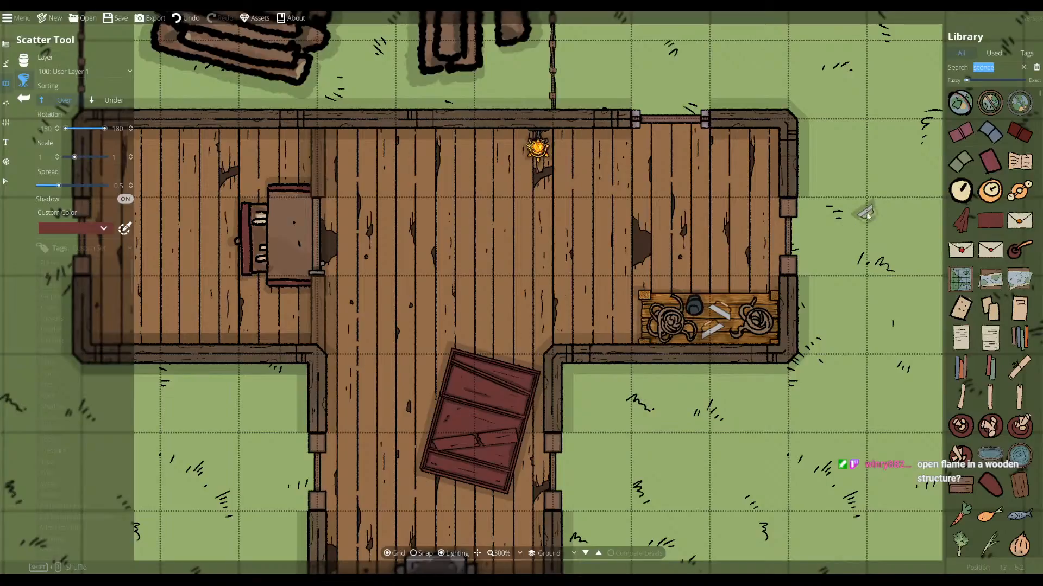
{"action": "left_click", "coordinate": [1011, 65]}
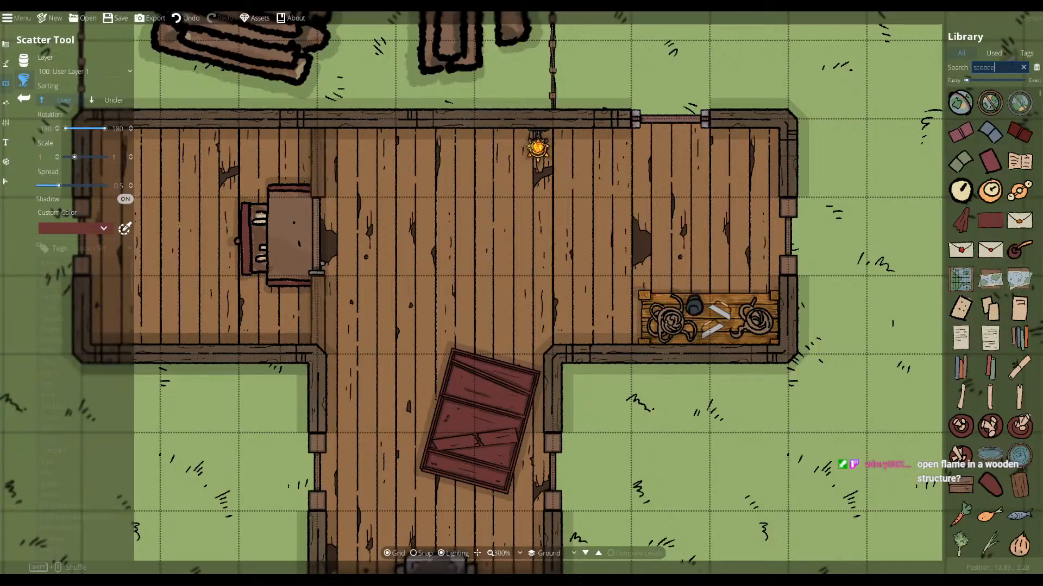
{"action": "double_click", "coordinate": [1010, 66]}
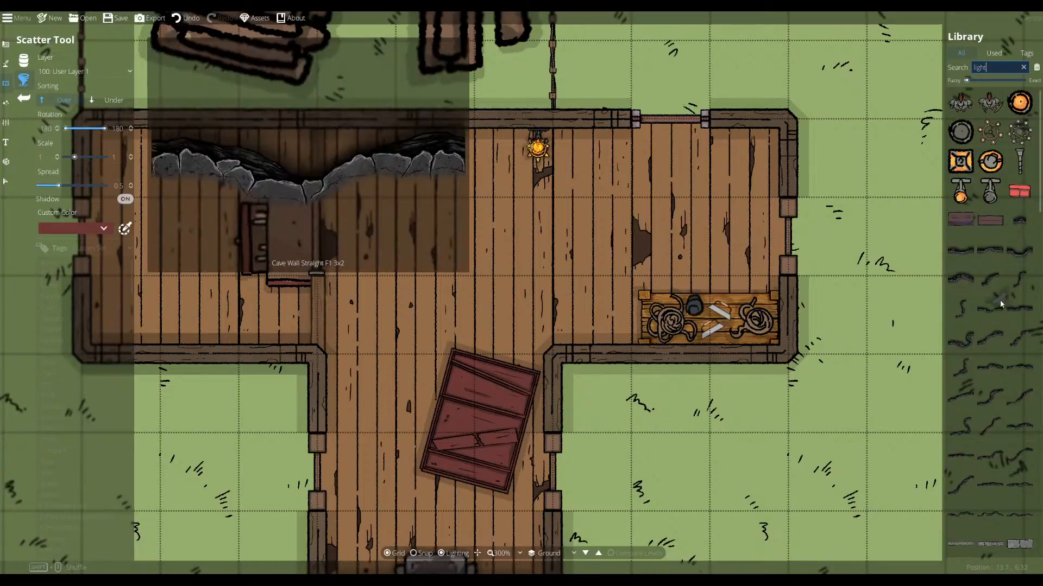
- Browse the library's "light" results and preview several lit and unlit stand lights over the building's floor
{"action": "scroll", "coordinate": [993, 296], "scroll_direction": "down", "scroll_amount": 5}
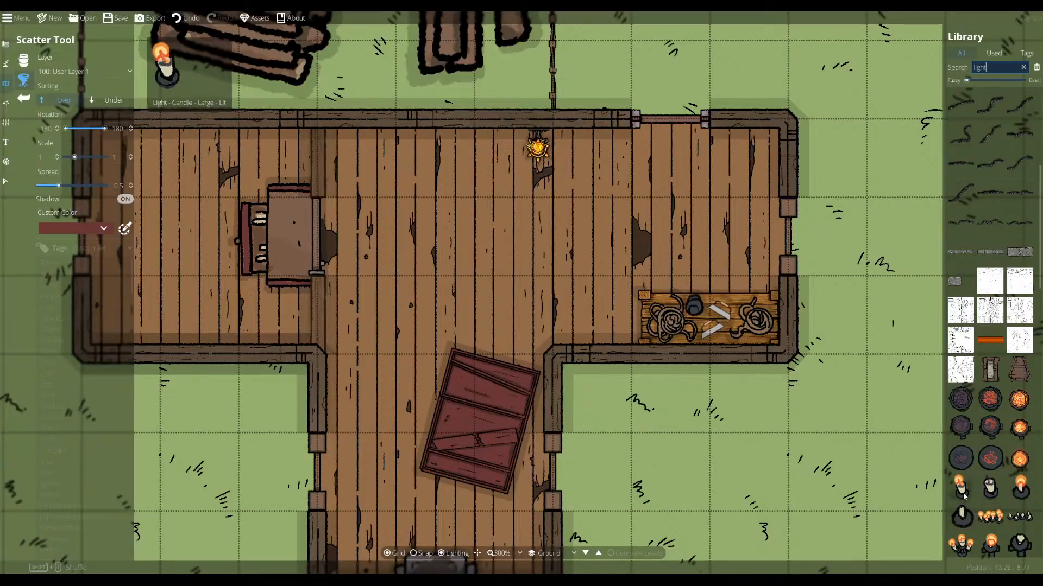
{"action": "scroll", "coordinate": [963, 493], "scroll_direction": "down", "scroll_amount": 3}
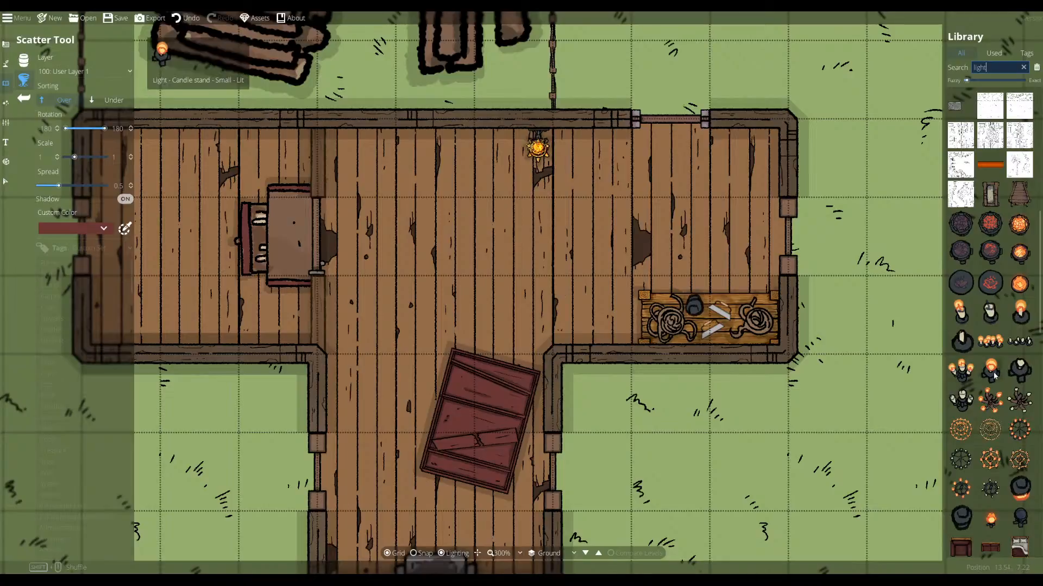
{"action": "scroll", "coordinate": [994, 374], "scroll_direction": "down", "scroll_amount": 4}
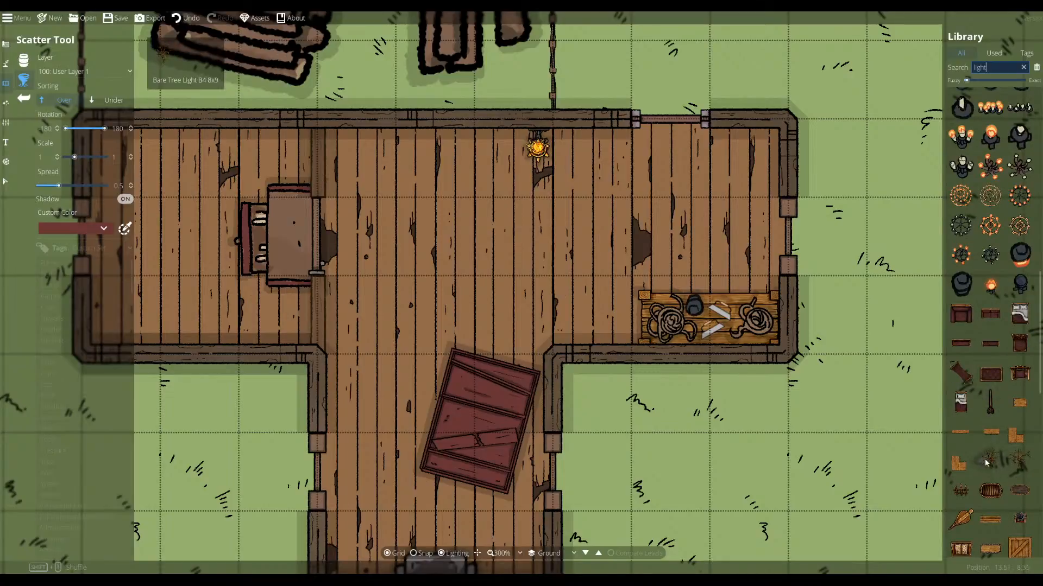
{"action": "left_click", "coordinate": [1023, 264]}
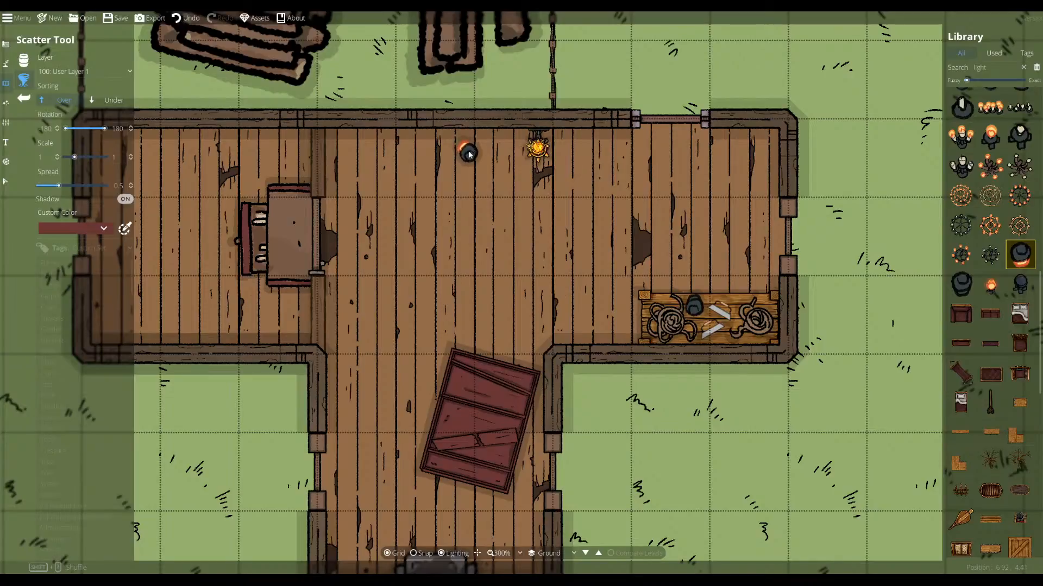
{"action": "left_click", "coordinate": [961, 284]}
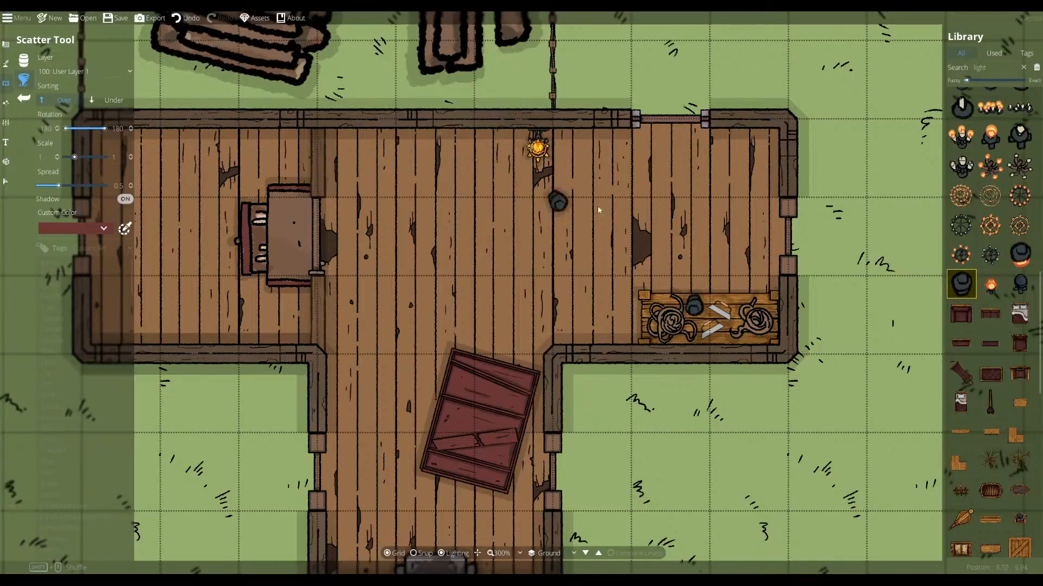
{"action": "left_click", "coordinate": [1029, 292]}
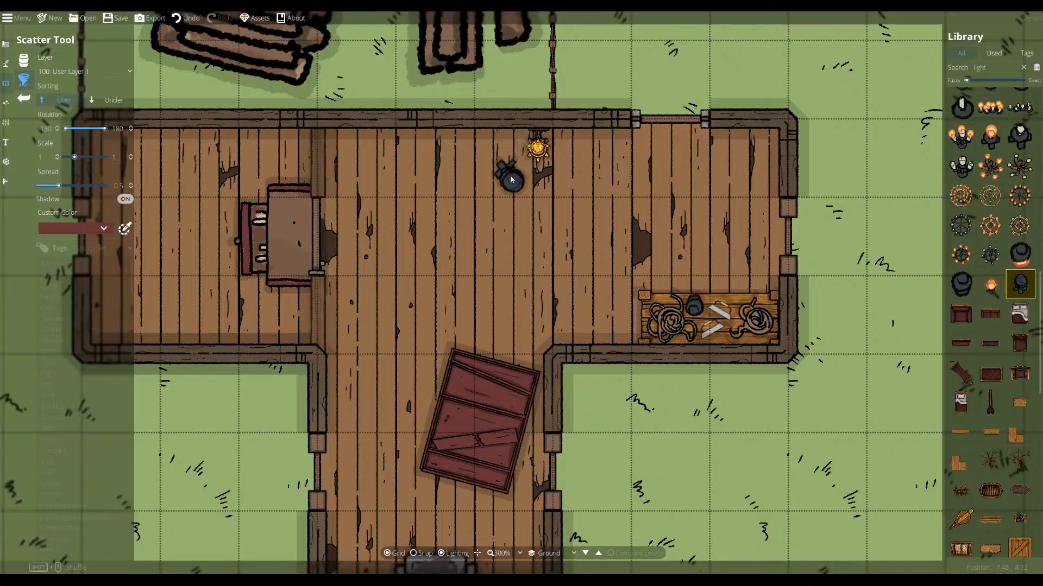
- Switch to the Object Tool, search for "light" and place Light - Stand - Unlit - Iron, rotated 180 degrees, beside the north wall sconce
{"action": "left_click", "coordinate": [24, 60]}
{"action": "scroll", "coordinate": [413, 145], "scroll_direction": "down", "scroll_amount": 4}
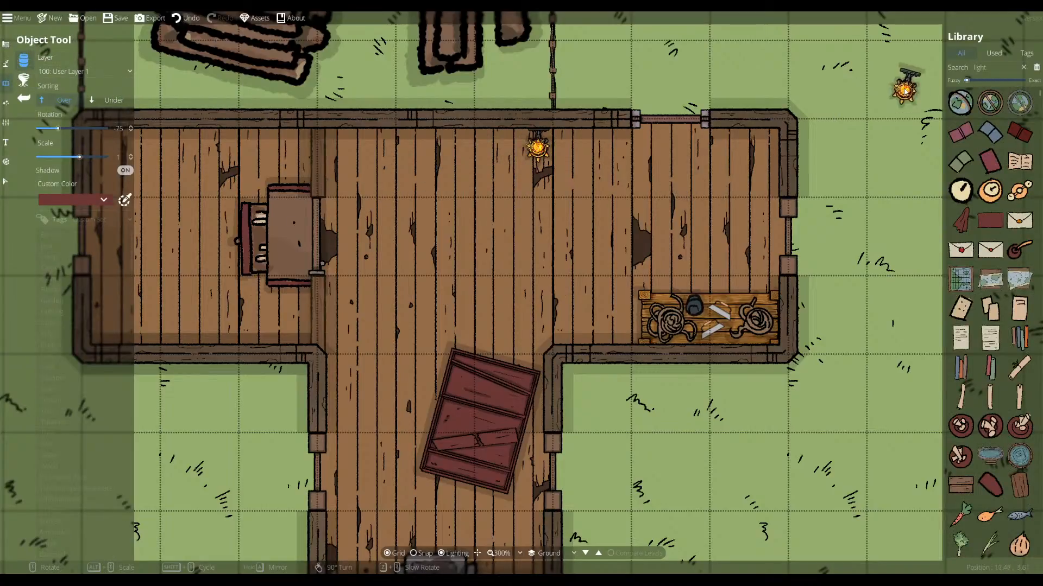
{"action": "left_click", "coordinate": [1002, 67]}
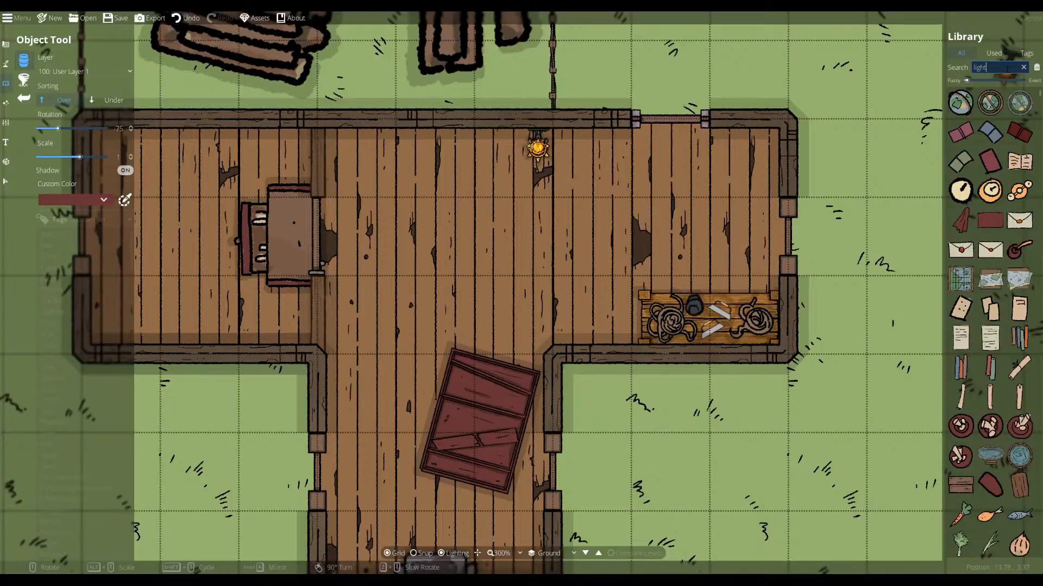
{"action": "key", "text": "Return"}
{"action": "scroll", "coordinate": [970, 272], "scroll_direction": "down", "scroll_amount": 10}
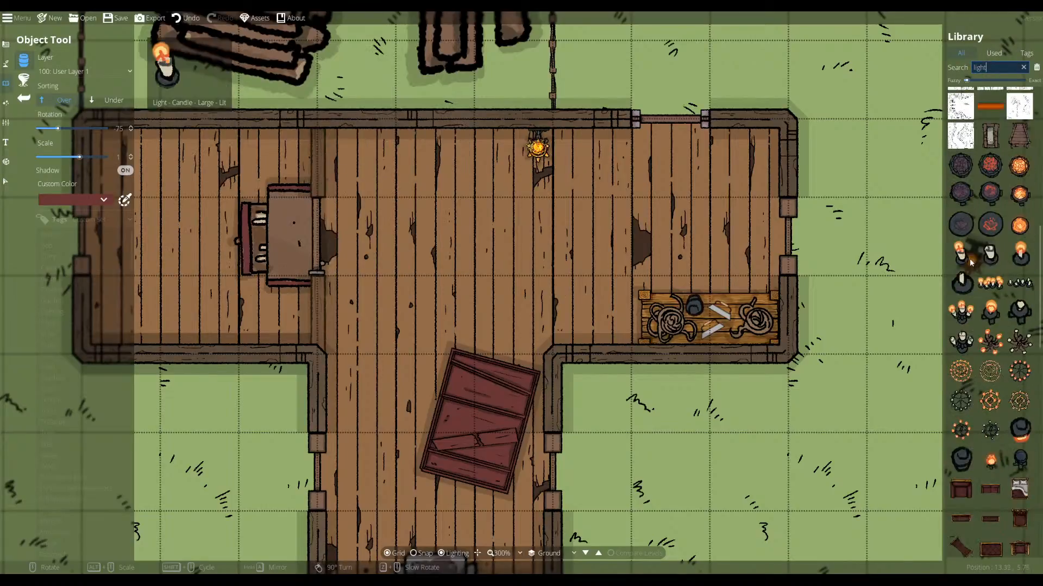
{"action": "scroll", "coordinate": [995, 386], "scroll_direction": "down", "scroll_amount": 10}
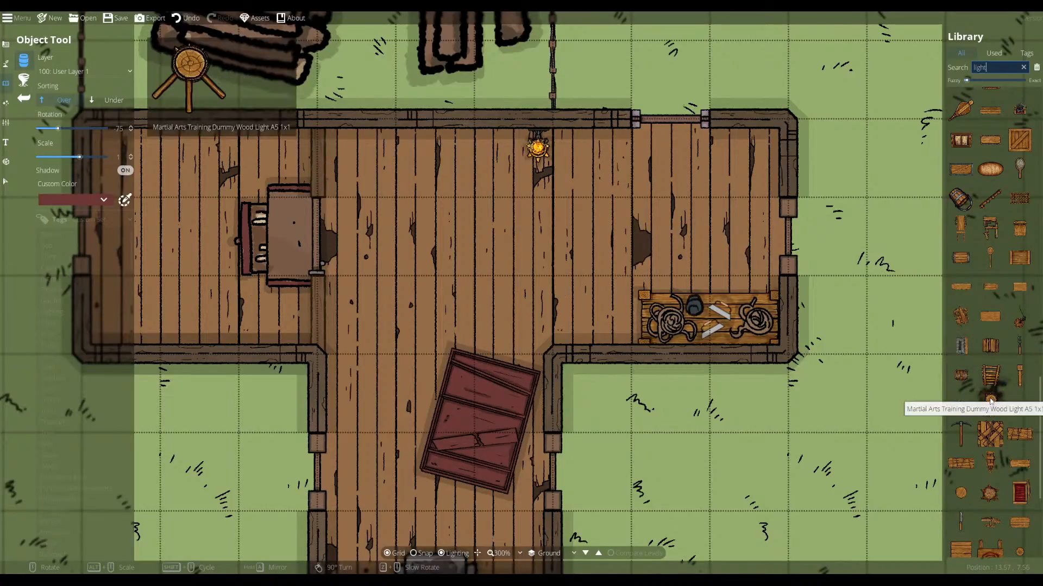
{"action": "scroll", "coordinate": [990, 401], "scroll_direction": "up", "scroll_amount": 4}
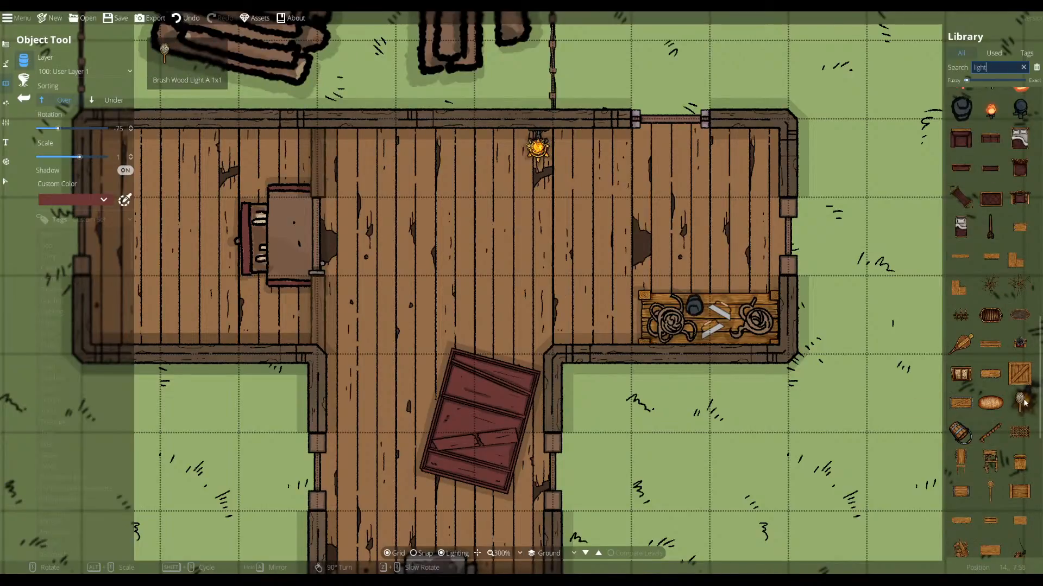
{"action": "scroll", "coordinate": [1020, 396], "scroll_direction": "up", "scroll_amount": 5}
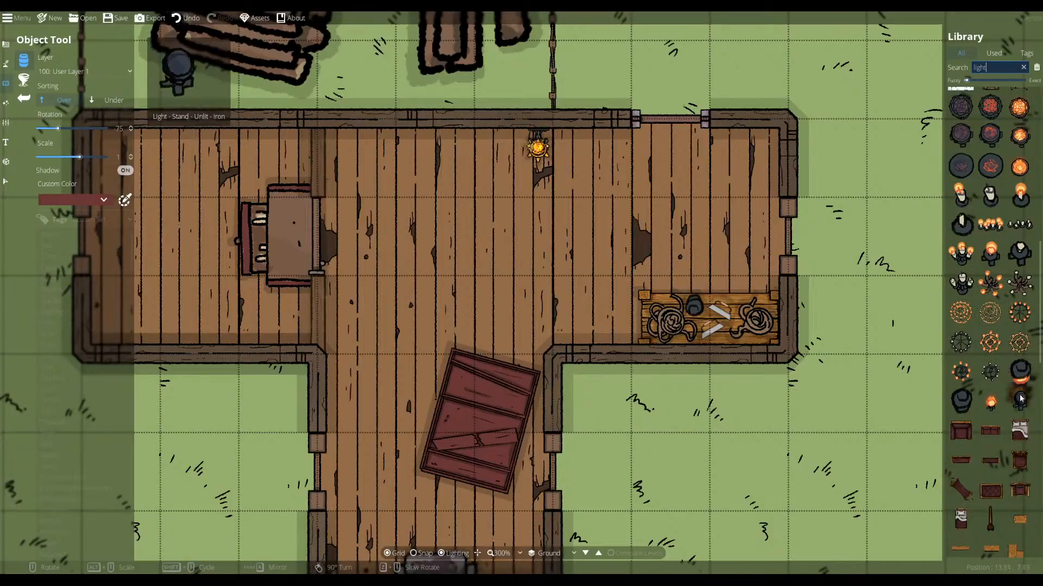
{"action": "left_click", "coordinate": [1020, 400]}
{"action": "scroll", "coordinate": [513, 148], "scroll_direction": "down", "scroll_amount": 4}
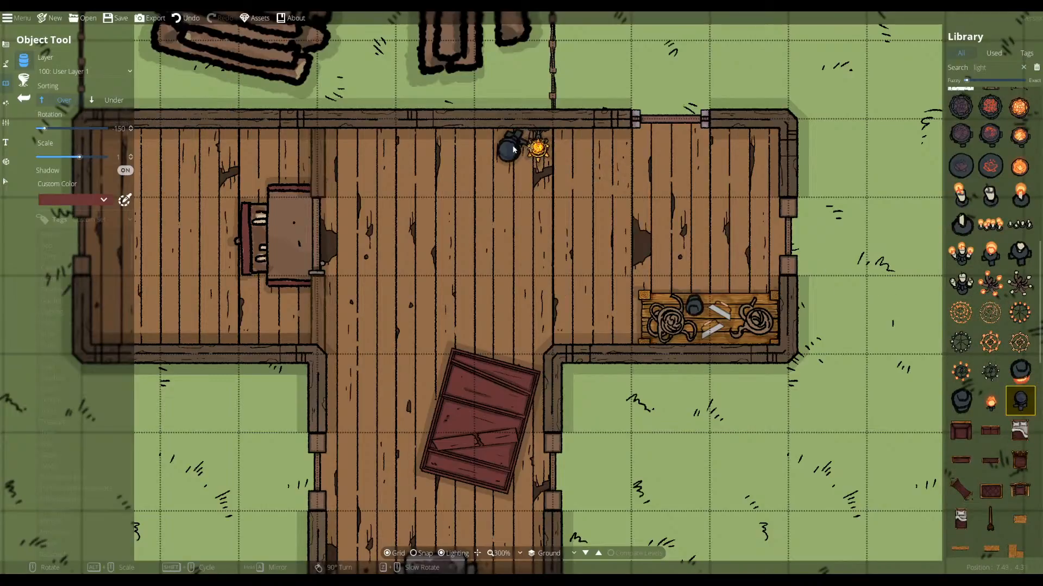
{"action": "scroll", "coordinate": [501, 150], "scroll_direction": "up", "scroll_amount": 1}
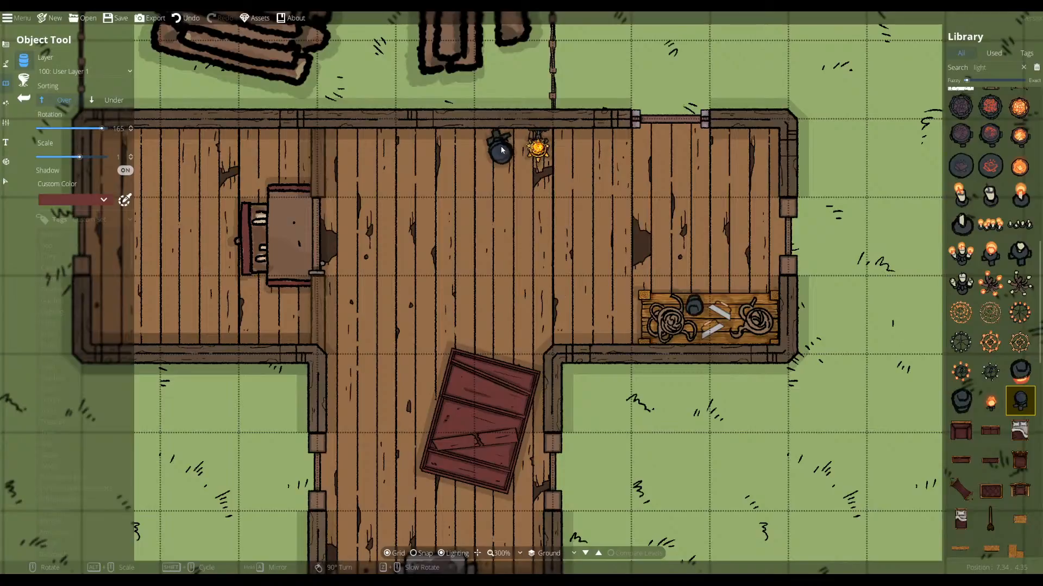
{"action": "left_click", "coordinate": [502, 149]}
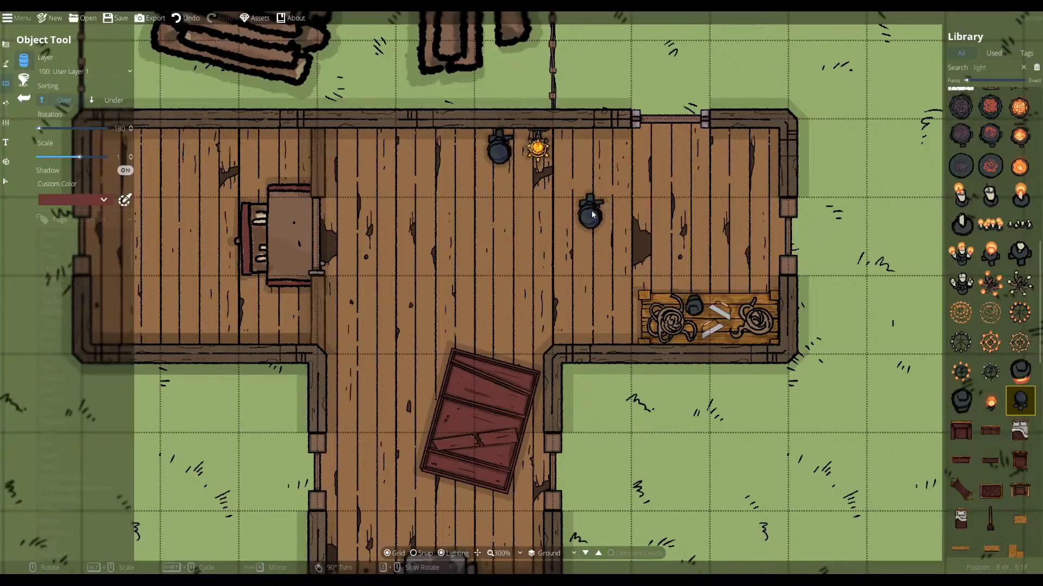
- Delete the iron light stand beside the sconce on the north wall
{"action": "left_click", "coordinate": [6, 181]}
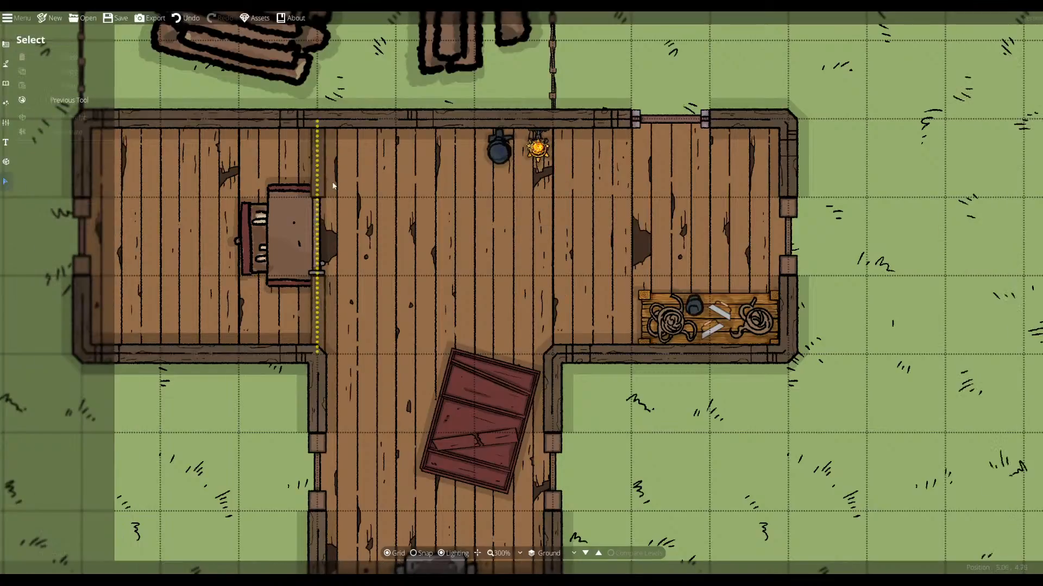
{"action": "left_click", "coordinate": [537, 150]}
{"action": "left_click", "coordinate": [512, 170]}
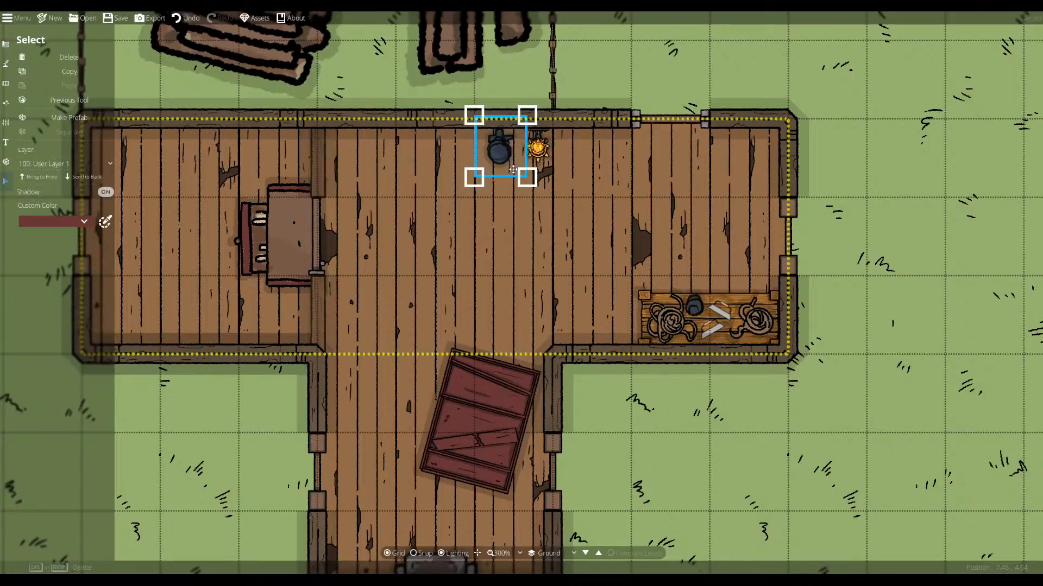
{"action": "key", "text": "Delete"}
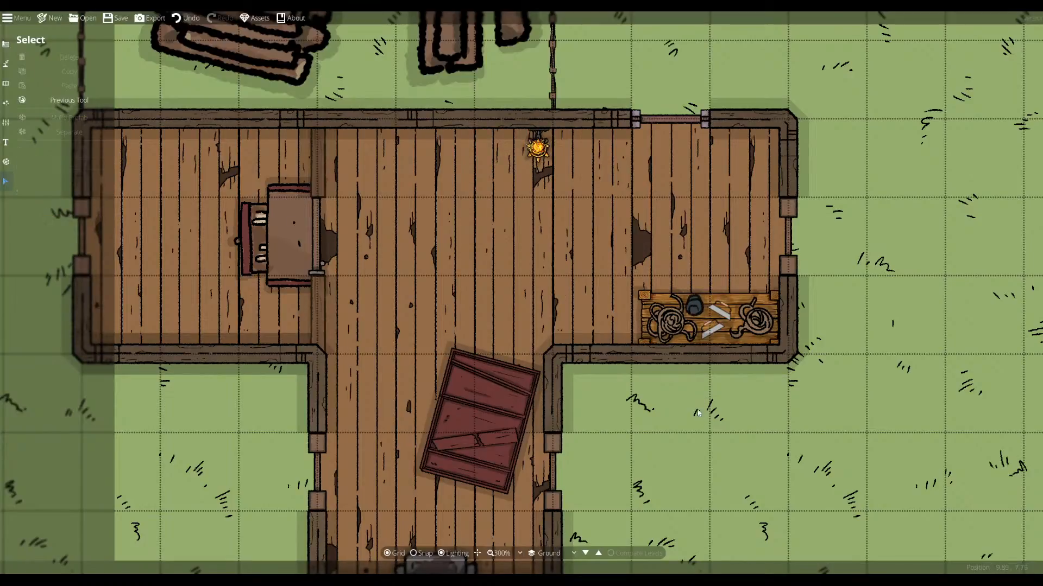
- Return to the Object Tool, search the library for "light" again and browse through the listed objects
{"action": "left_click", "coordinate": [8, 70]}
{"action": "left_click", "coordinate": [24, 61]}
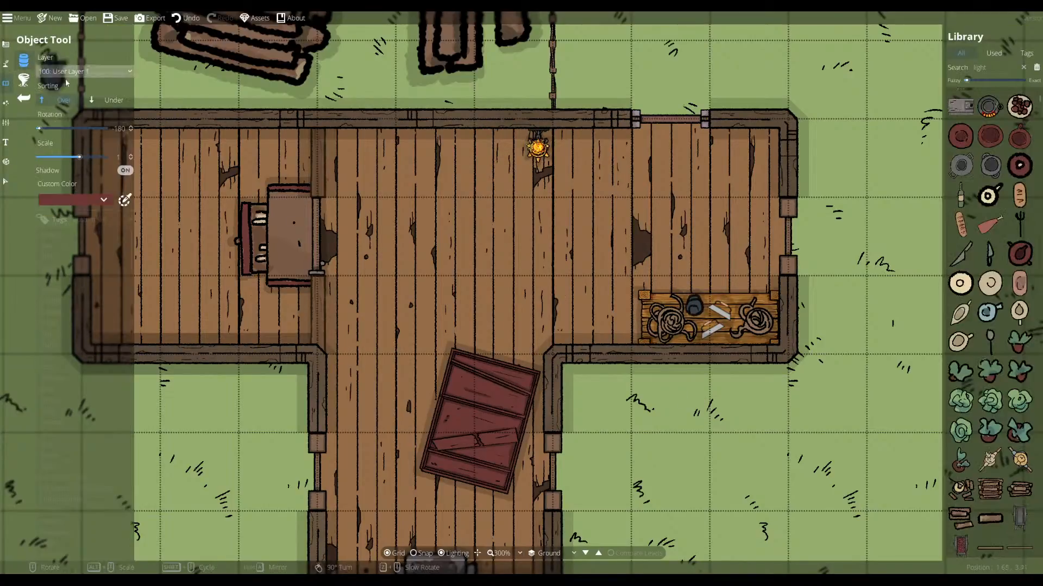
{"action": "left_click", "coordinate": [998, 67]}
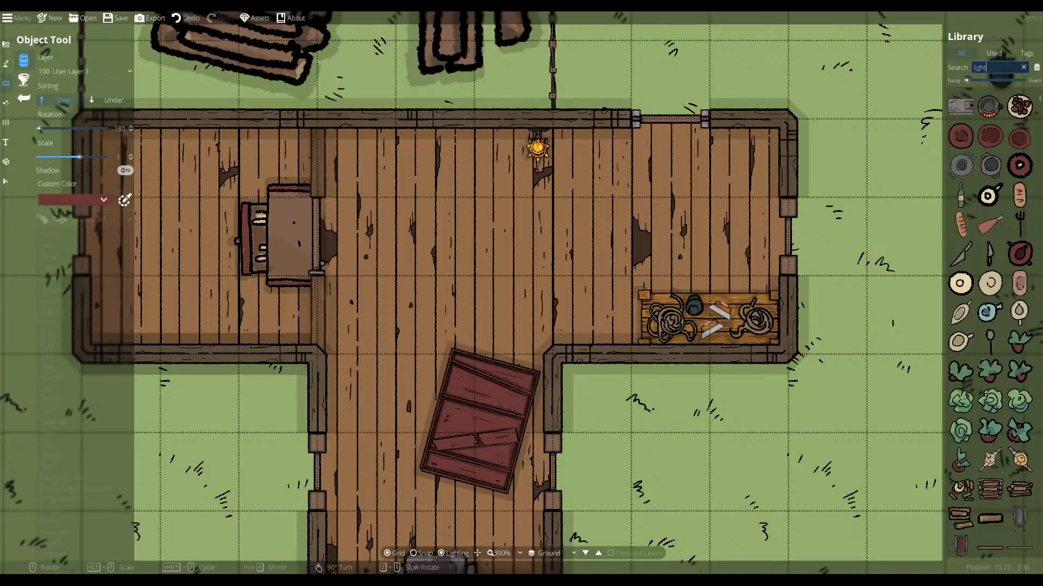
{"action": "key", "text": "Return"}
{"action": "scroll", "coordinate": [1019, 291], "scroll_direction": "down", "scroll_amount": 5}
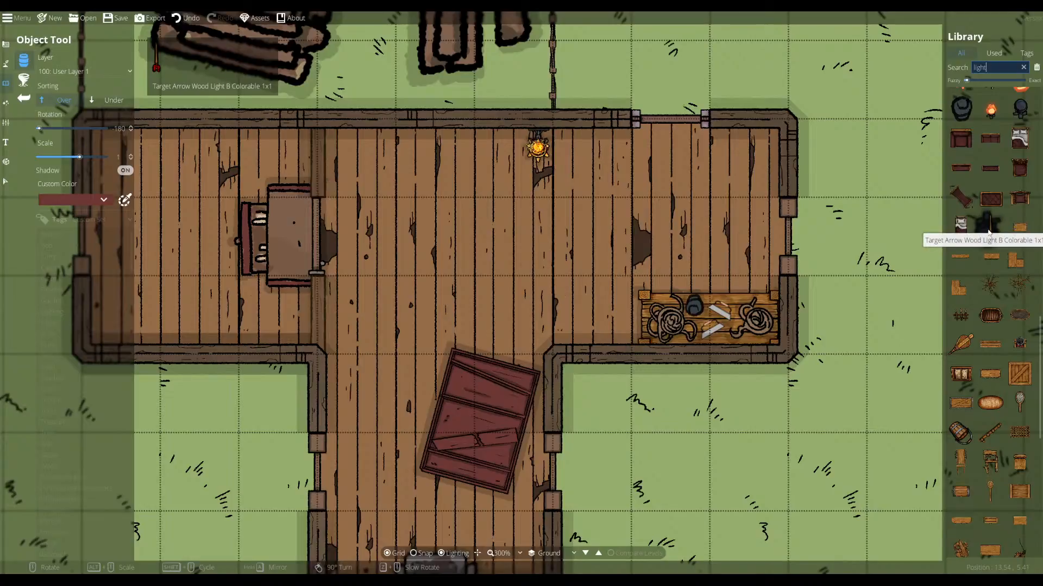
{"action": "scroll", "coordinate": [990, 232], "scroll_direction": "down", "scroll_amount": 5}
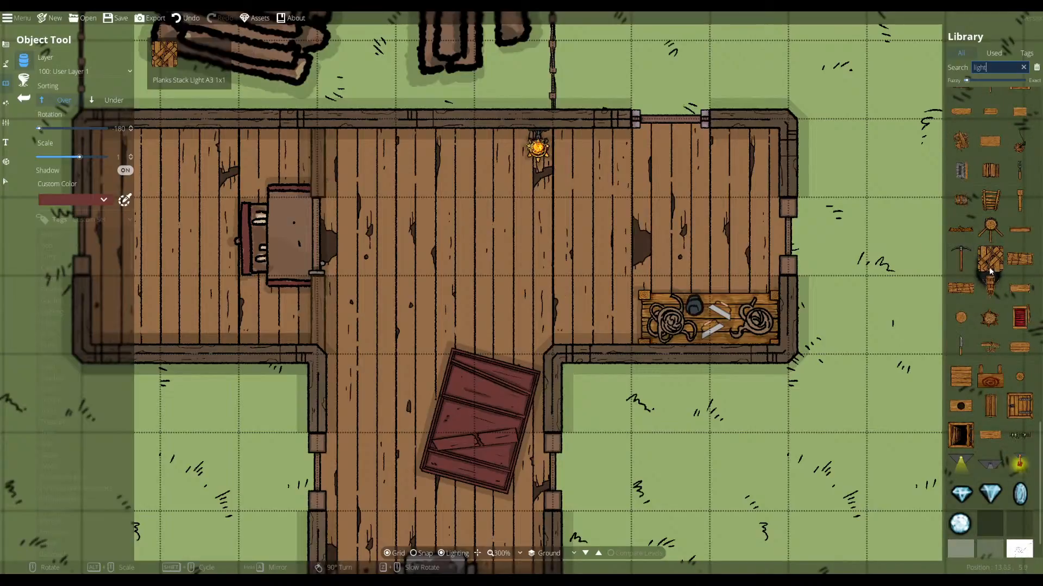
{"action": "scroll", "coordinate": [989, 280], "scroll_direction": "up", "scroll_amount": 5}
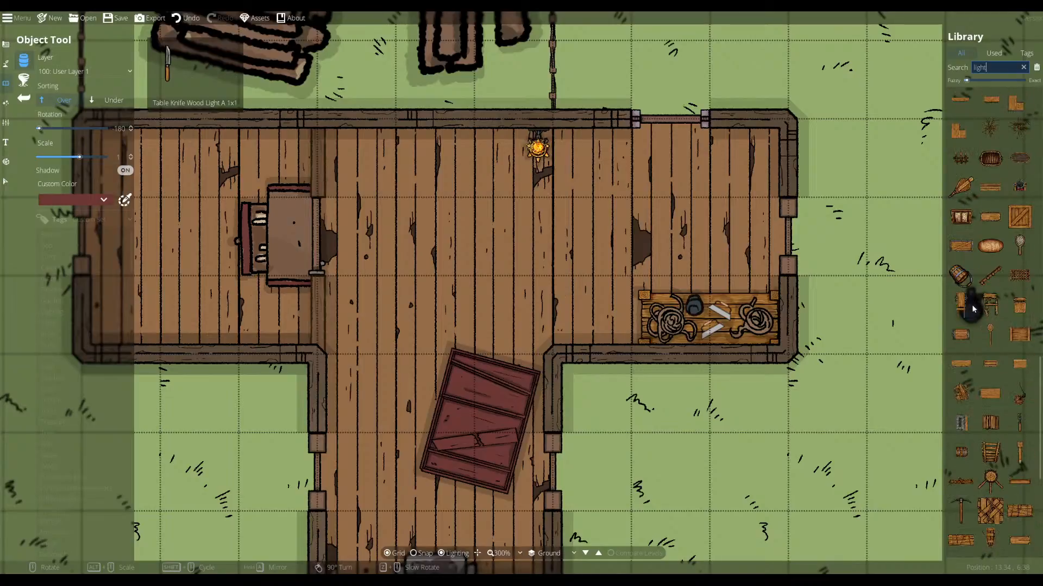
{"action": "scroll", "coordinate": [966, 314], "scroll_direction": "down", "scroll_amount": 5}
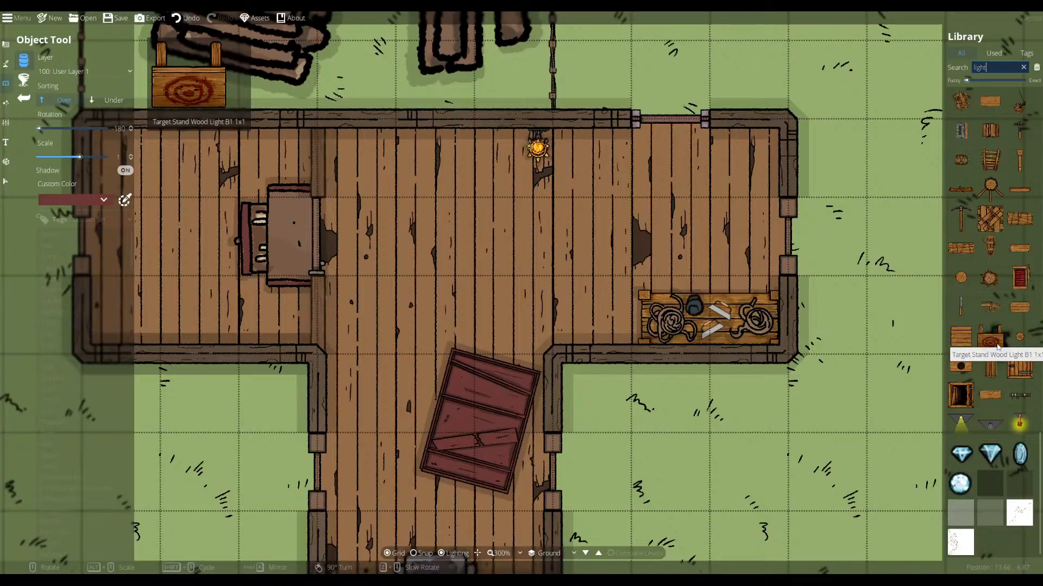
- Place two Table Knife Wood Light A objects on the tilted red table and a third, rotated to -90 degrees, beside the nearby wall corner
{"action": "left_click", "coordinate": [961, 312]}
{"action": "scroll", "coordinate": [677, 328], "scroll_direction": "down", "scroll_amount": 2}
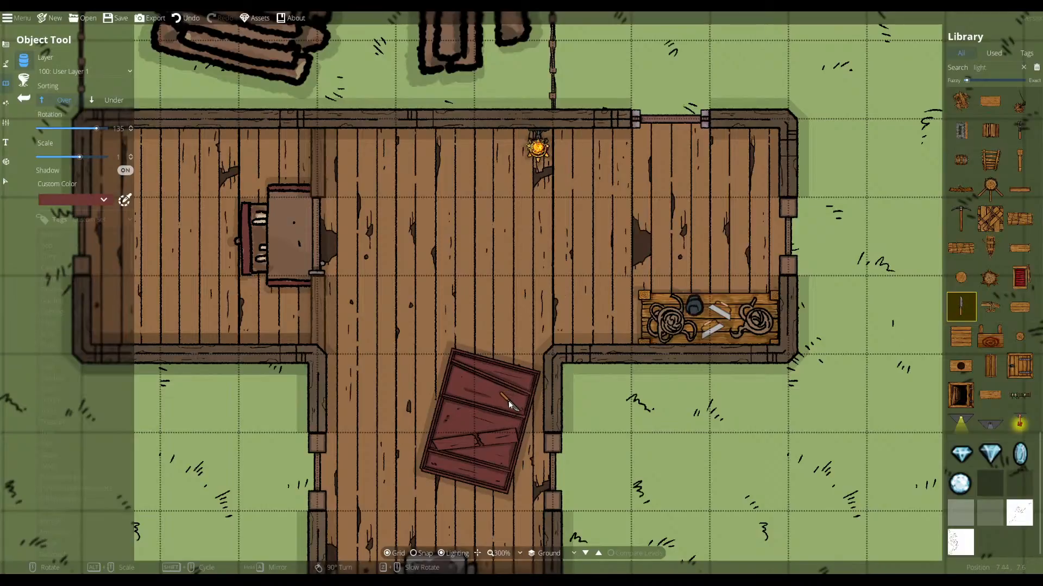
{"action": "left_click", "coordinate": [509, 399]}
{"action": "scroll", "coordinate": [467, 428], "scroll_direction": "down", "scroll_amount": 3}
{"action": "scroll", "coordinate": [437, 361], "scroll_direction": "down", "scroll_amount": 5}
{"action": "scroll", "coordinate": [539, 357], "scroll_direction": "down", "scroll_amount": 1}
{"action": "left_click", "coordinate": [529, 357]}
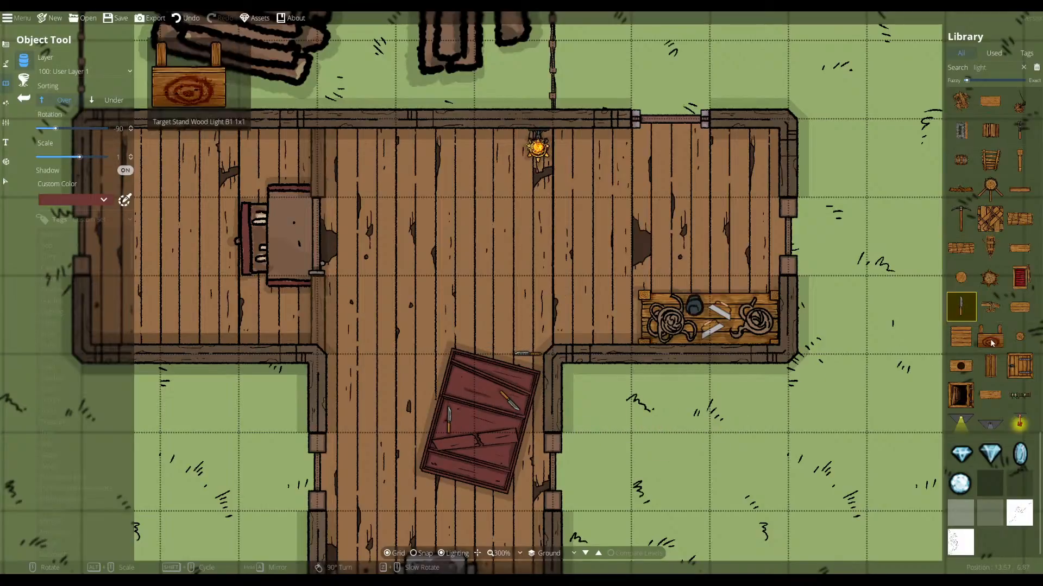
- Search the object library for "axe" and examine the listed axes
{"action": "mouse_move", "coordinate": [989, 315]}
{"action": "mouse_move", "coordinate": [961, 304]}
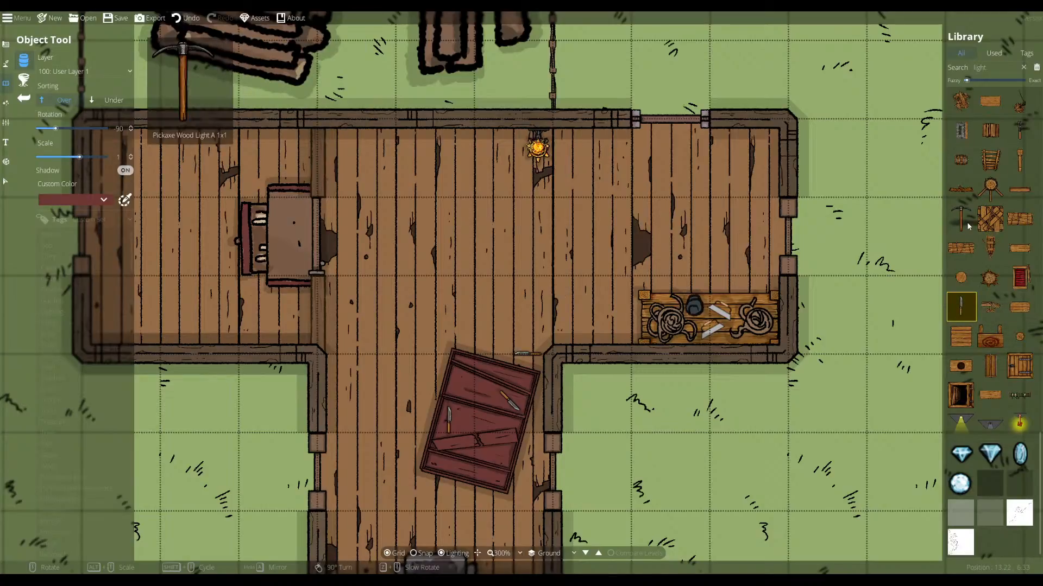
{"action": "scroll", "coordinate": [982, 328], "scroll_direction": "up", "scroll_amount": 3}
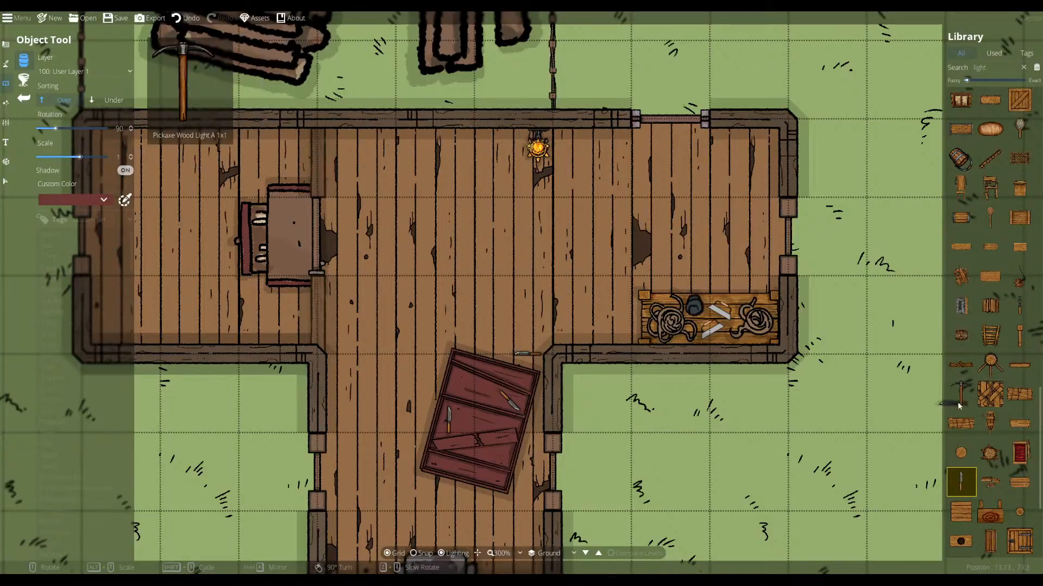
{"action": "double_click", "coordinate": [982, 67]}
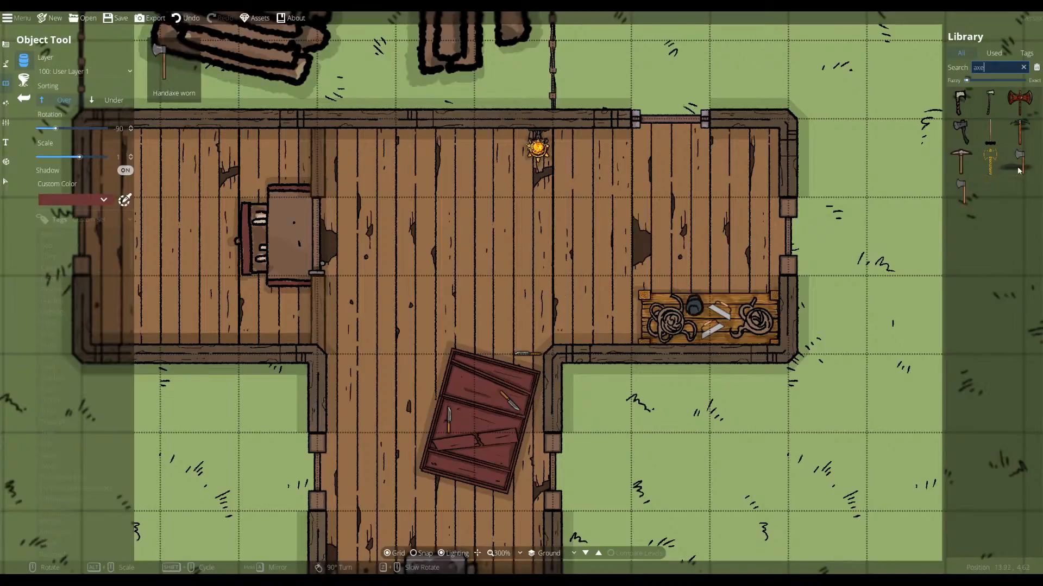
{"action": "mouse_move", "coordinate": [958, 128]}
{"action": "mouse_move", "coordinate": [1014, 111]}
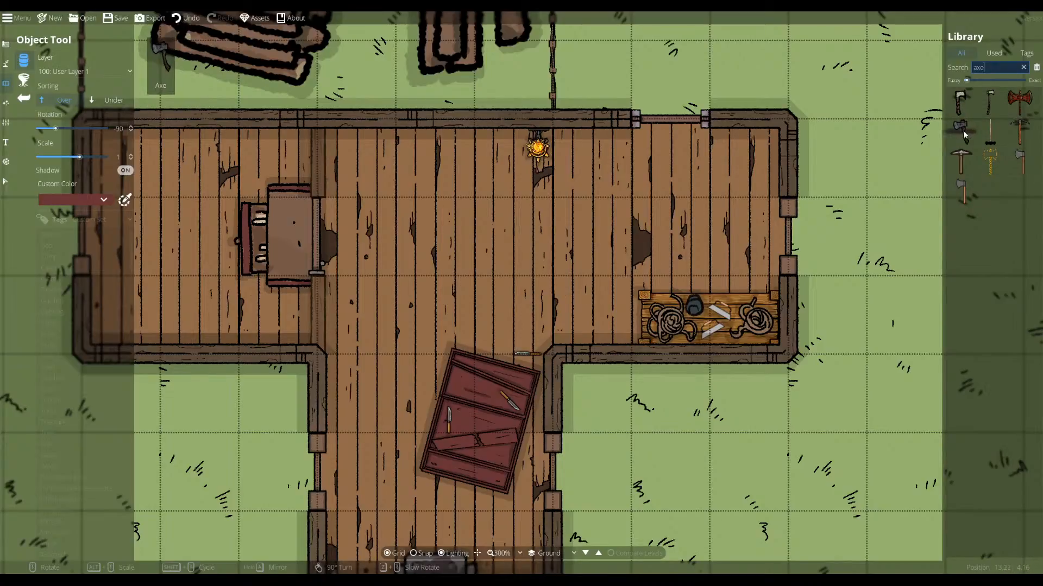
{"action": "mouse_move", "coordinate": [983, 140]}
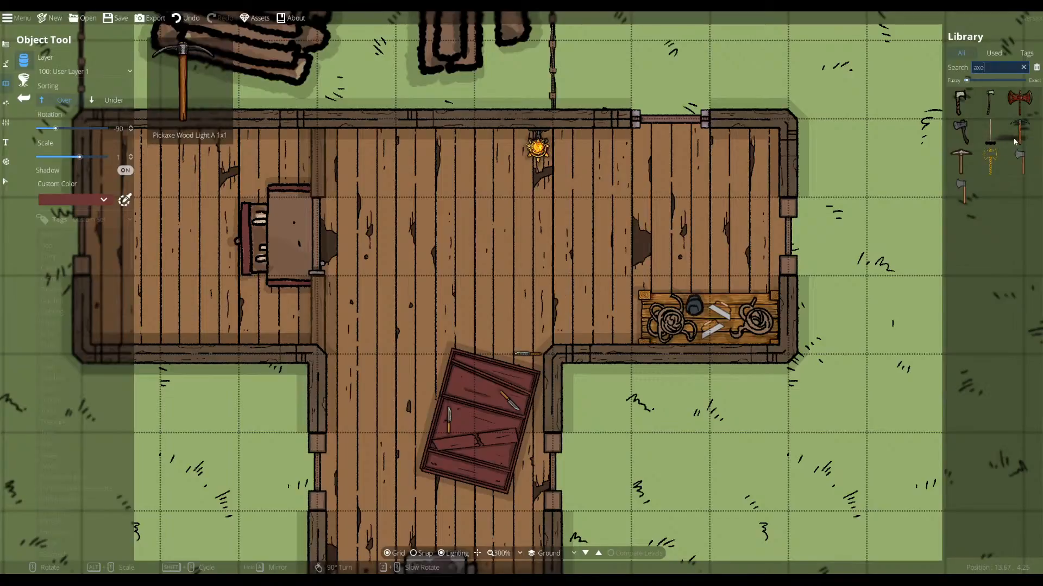
{"action": "mouse_move", "coordinate": [965, 164]}
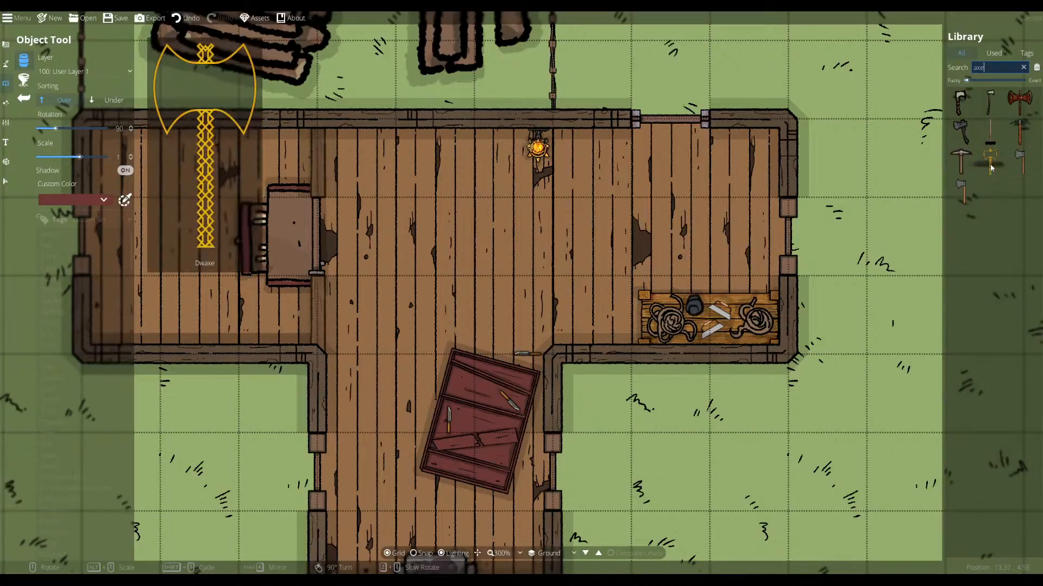
{"action": "mouse_move", "coordinate": [1021, 173]}
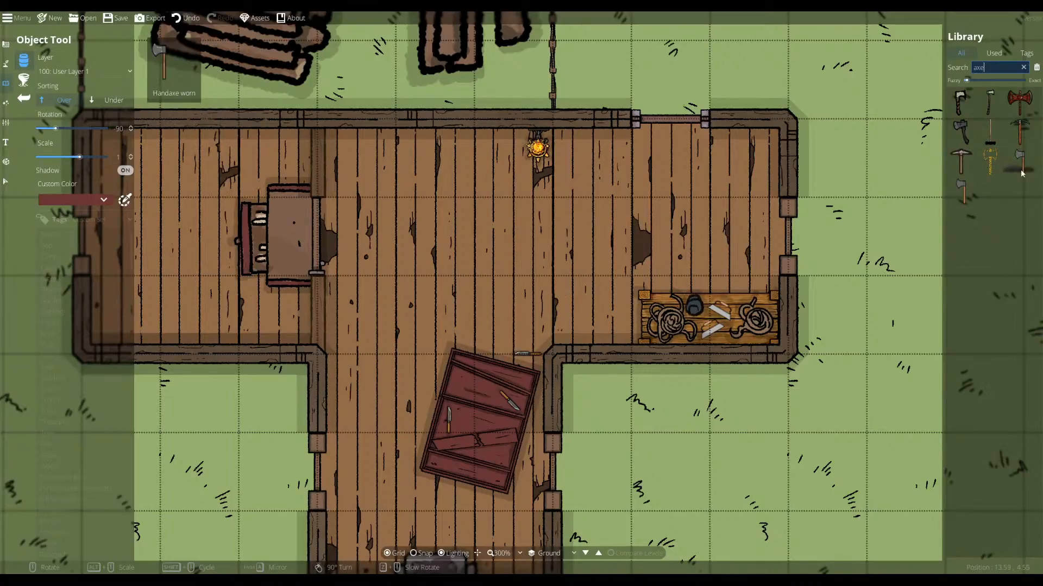
{"action": "left_click", "coordinate": [1021, 163]}
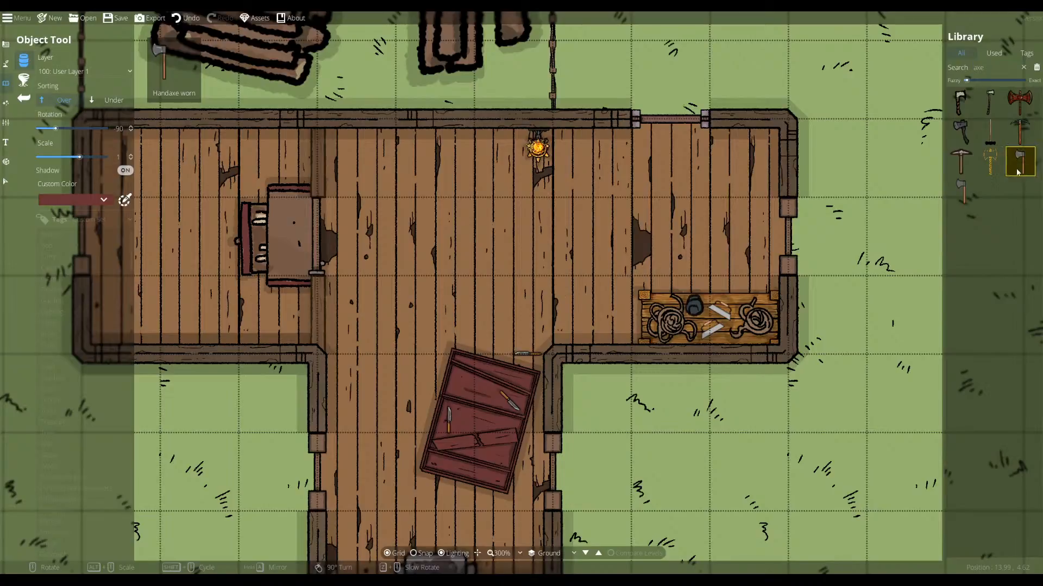
{"action": "scroll", "coordinate": [630, 156], "scroll_direction": "down", "scroll_amount": 3}
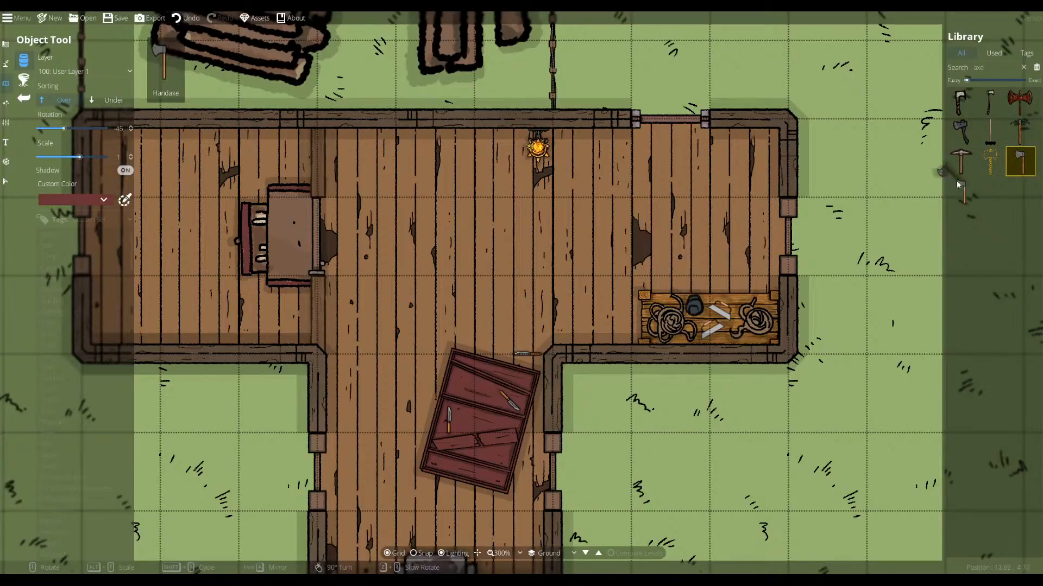
{"action": "left_click", "coordinate": [961, 102]}
{"action": "scroll", "coordinate": [737, 233], "scroll_direction": "up", "scroll_amount": 1}
{"action": "scroll", "coordinate": [737, 232], "scroll_direction": "down", "scroll_amount": 1}
{"action": "scroll", "coordinate": [610, 320], "scroll_direction": "down", "scroll_amount": 1}
{"action": "scroll", "coordinate": [627, 335], "scroll_direction": "down", "scroll_amount": 1}
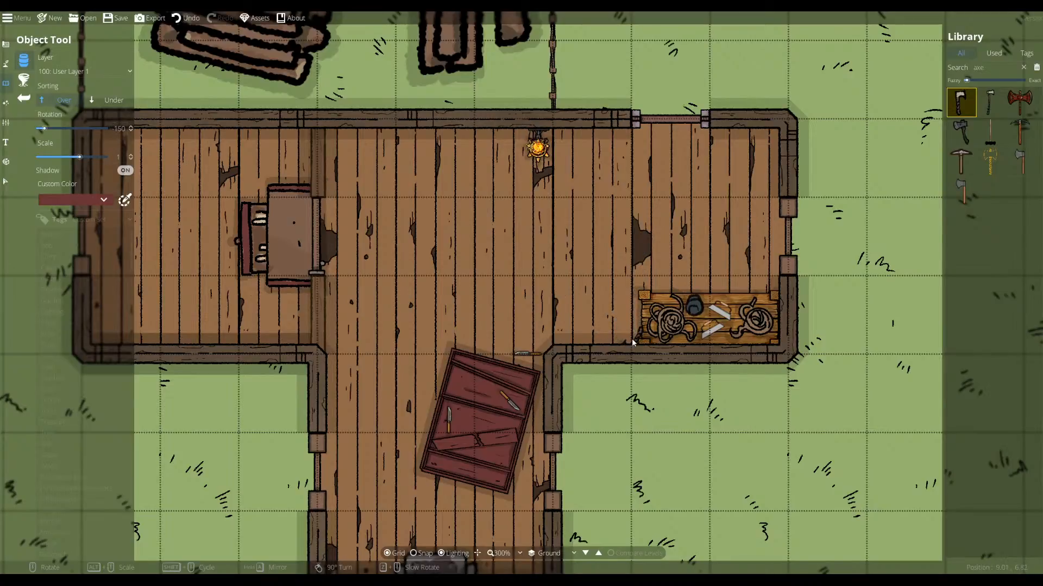
{"action": "scroll", "coordinate": [627, 331], "scroll_direction": "down", "scroll_amount": 3}
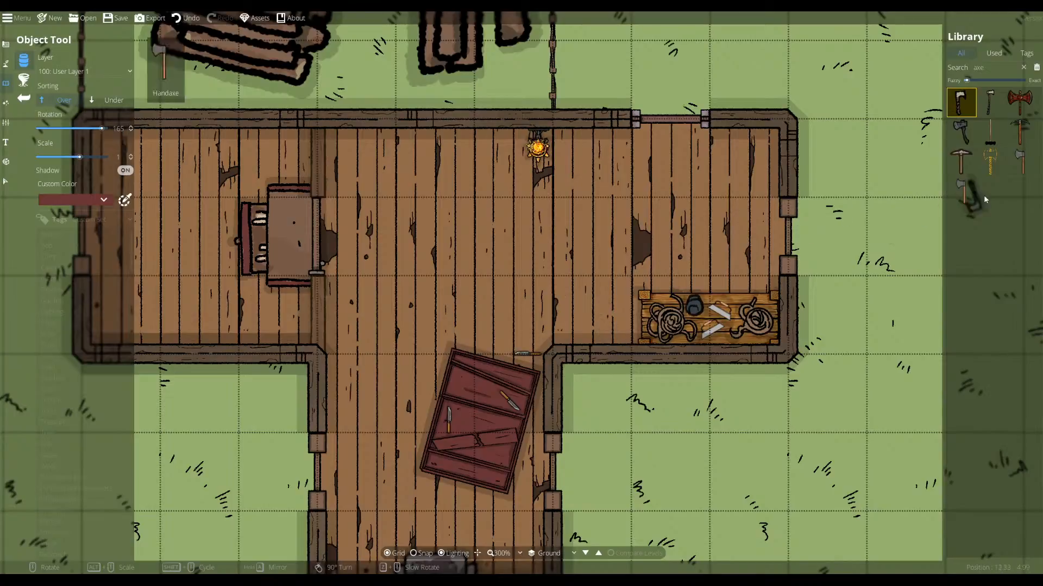
{"action": "left_click", "coordinate": [961, 132]}
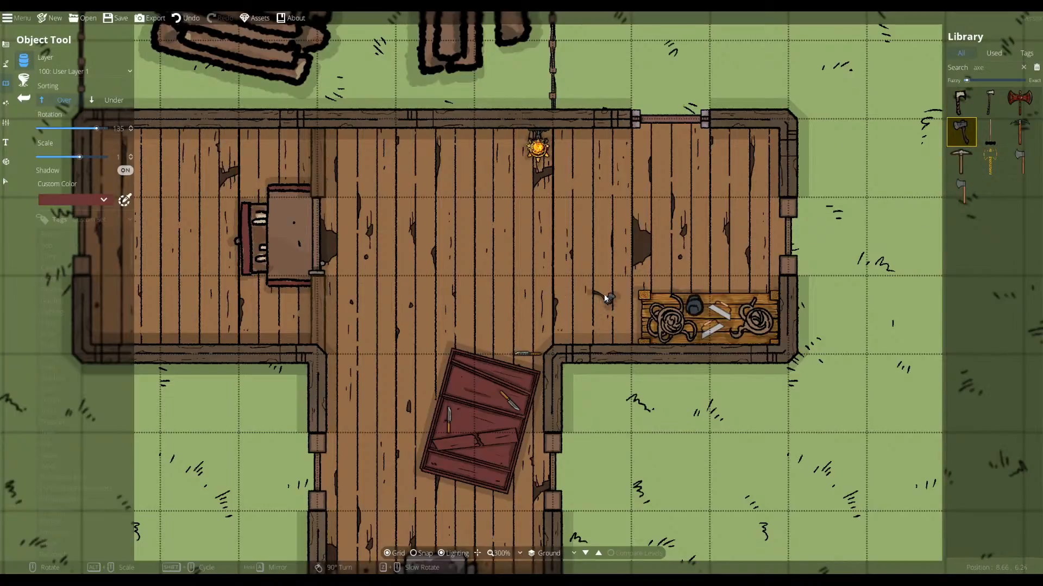
{"action": "mouse_move", "coordinate": [958, 187]}
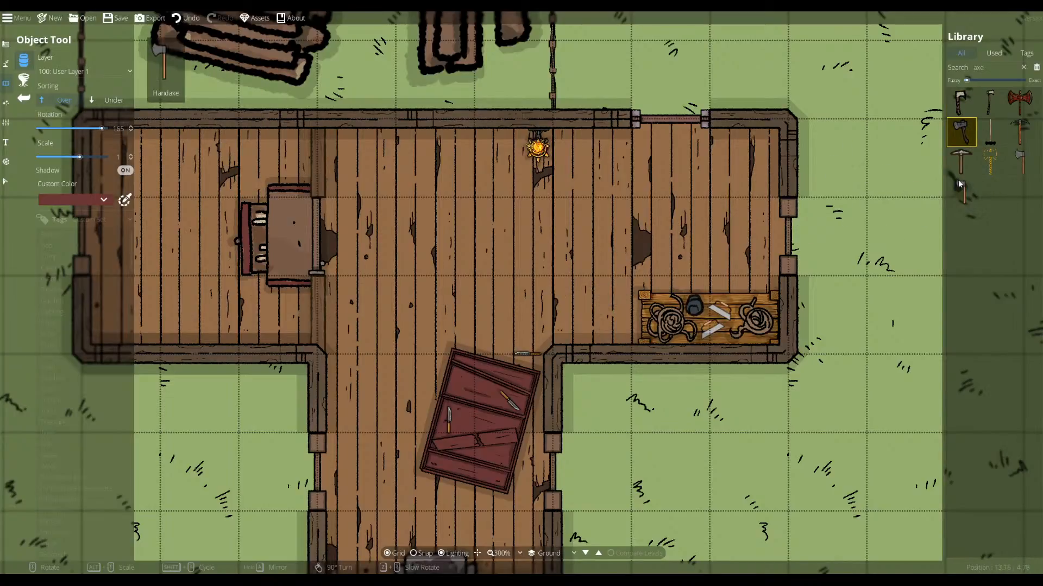
- Place two Handaxe worn objects at scale 1.87 in the building's northeast corner, the first rotated to 150 degrees and the second crossing its handle
{"action": "left_click", "coordinate": [1020, 162]}
{"action": "scroll", "coordinate": [556, 311], "scroll_direction": "down", "scroll_amount": 1}
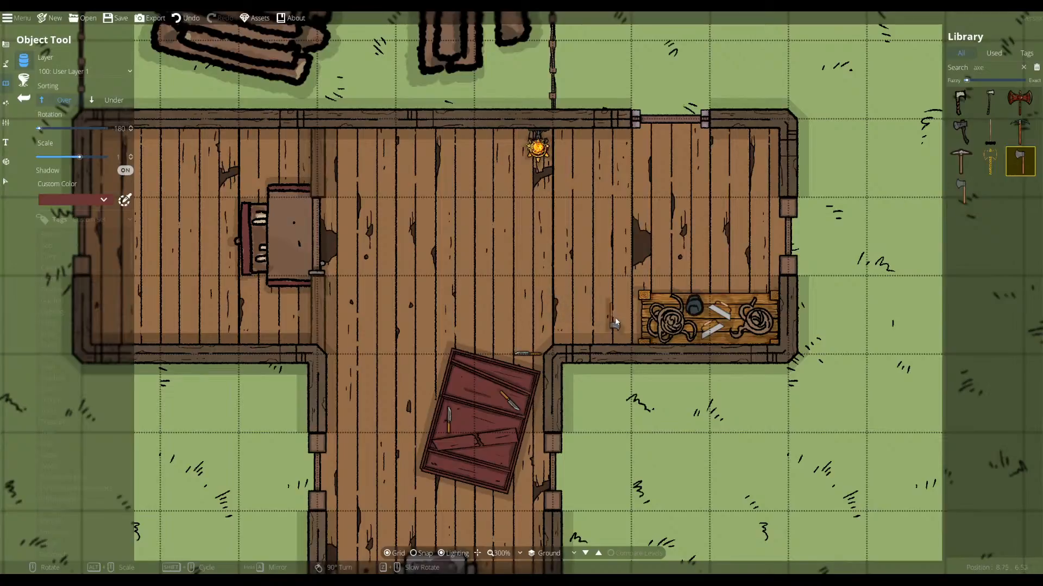
{"action": "scroll", "coordinate": [419, 497], "scroll_direction": "up", "scroll_amount": 1}
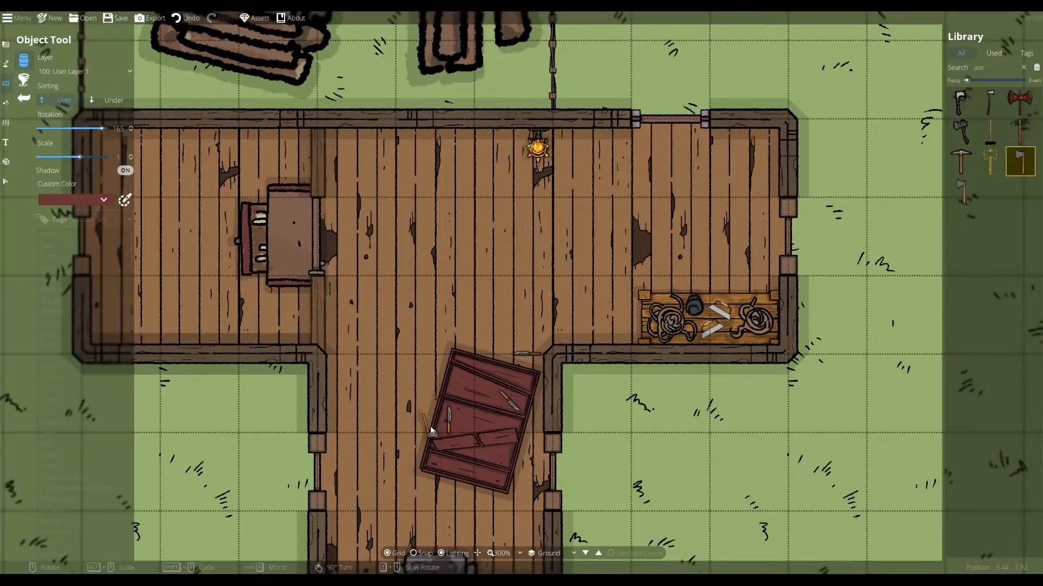
{"action": "scroll", "coordinate": [738, 190], "scroll_direction": "up", "scroll_amount": 1}
{"action": "scroll", "coordinate": [768, 142], "scroll_direction": "up", "scroll_amount": 4}
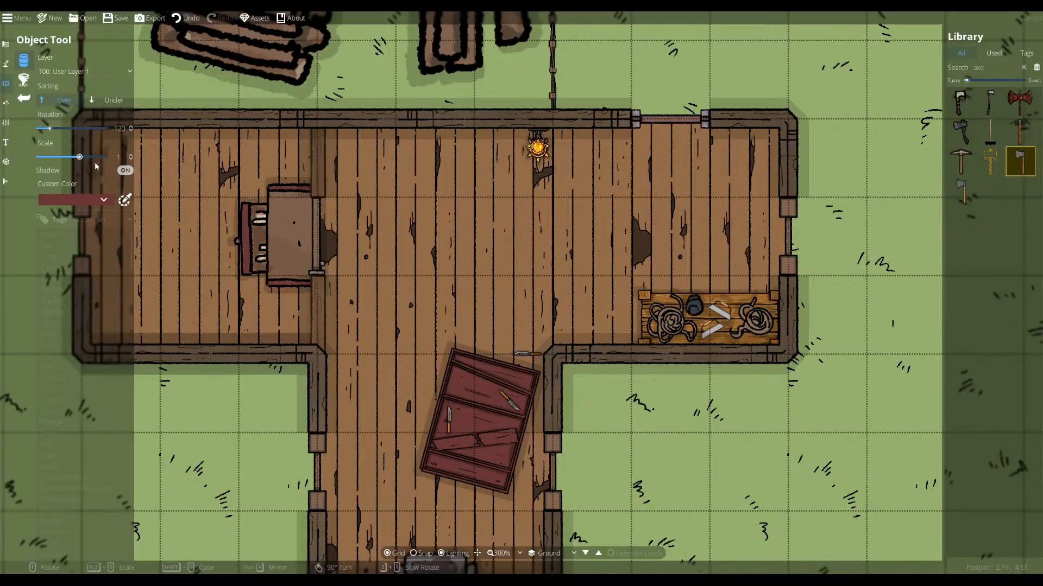
{"action": "left_click_drag", "start_coordinate": [80, 158], "coordinate": [87, 161]}
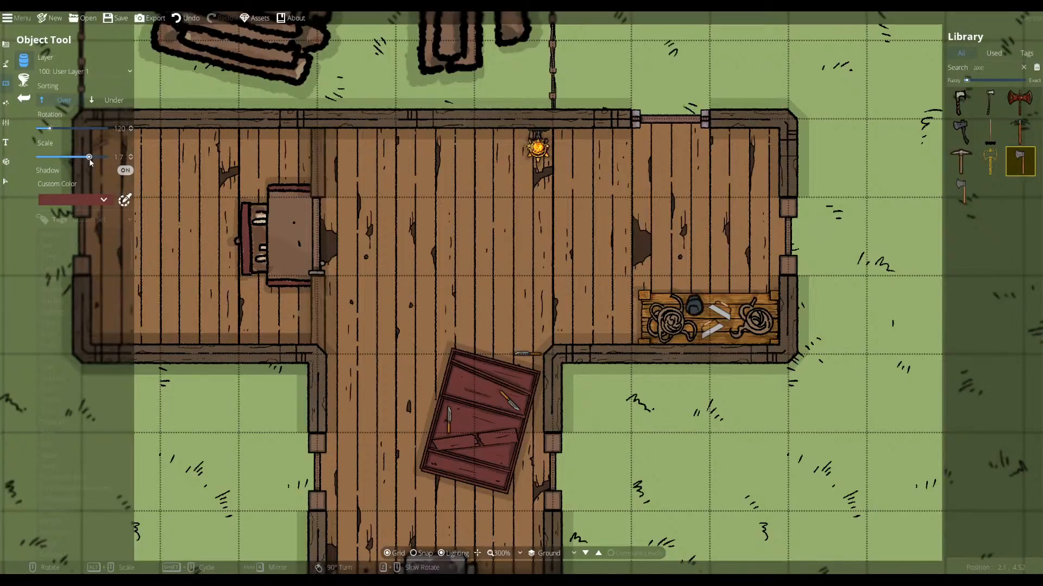
{"action": "scroll", "coordinate": [759, 158], "scroll_direction": "down", "scroll_amount": 6}
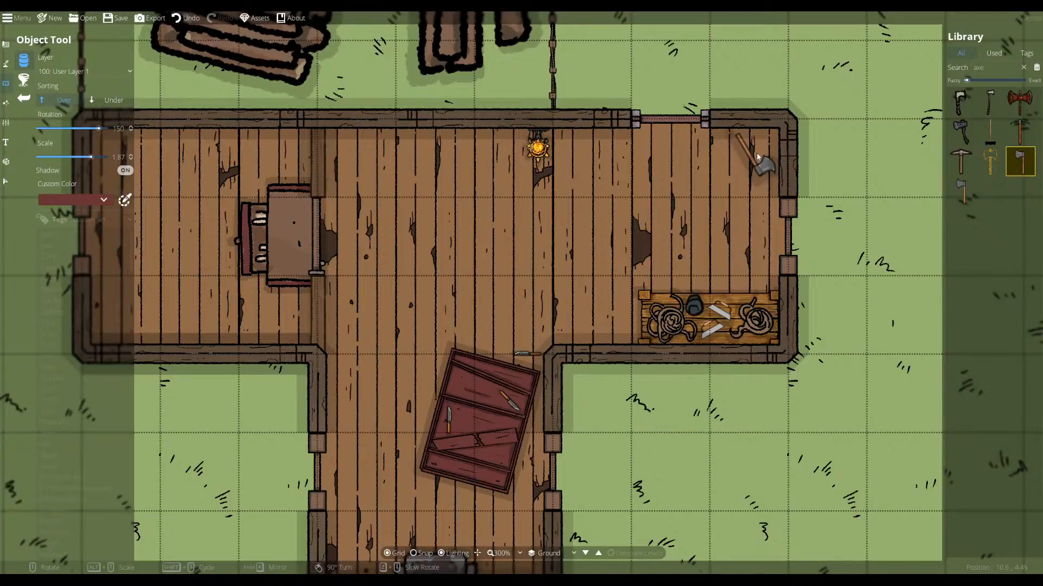
{"action": "left_click", "coordinate": [759, 157]}
{"action": "scroll", "coordinate": [758, 157], "scroll_direction": "up", "scroll_amount": 3}
{"action": "scroll", "coordinate": [758, 156], "scroll_direction": "up", "scroll_amount": 1}
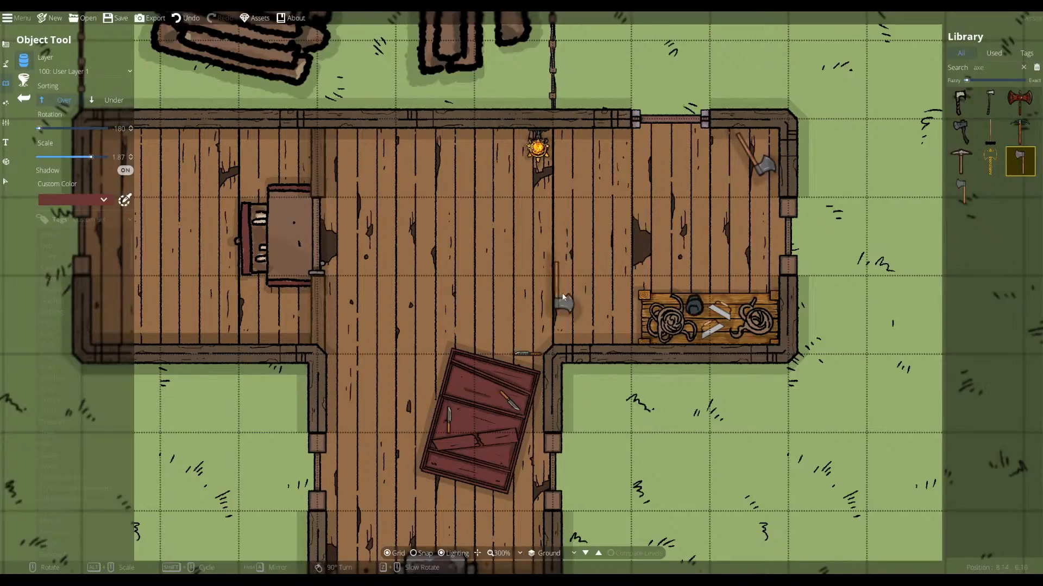
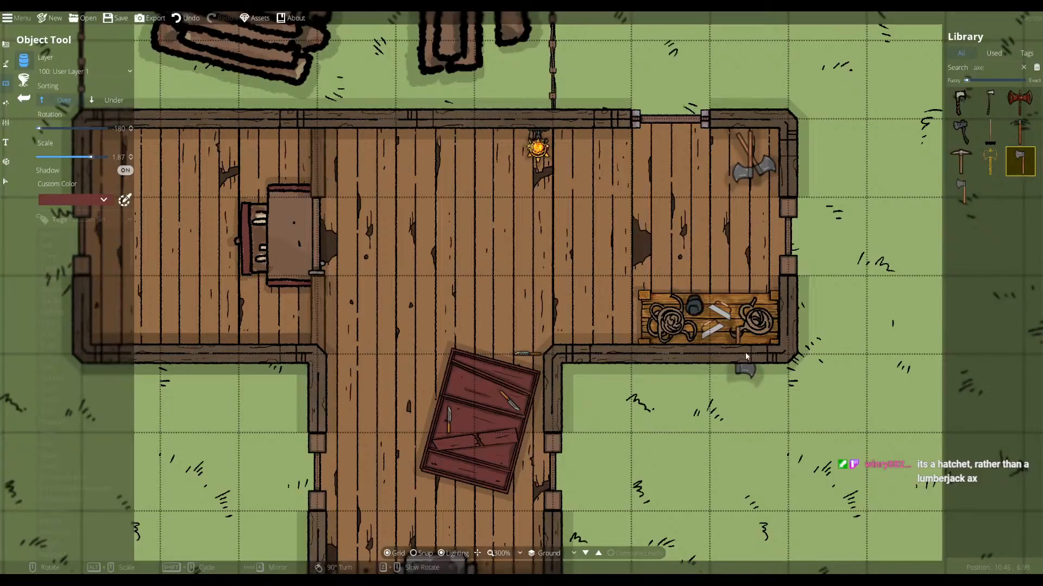
- Search the library for a lumber axe, return to the "axe" search and compare the listed axes
{"action": "left_click", "coordinate": [986, 68]}
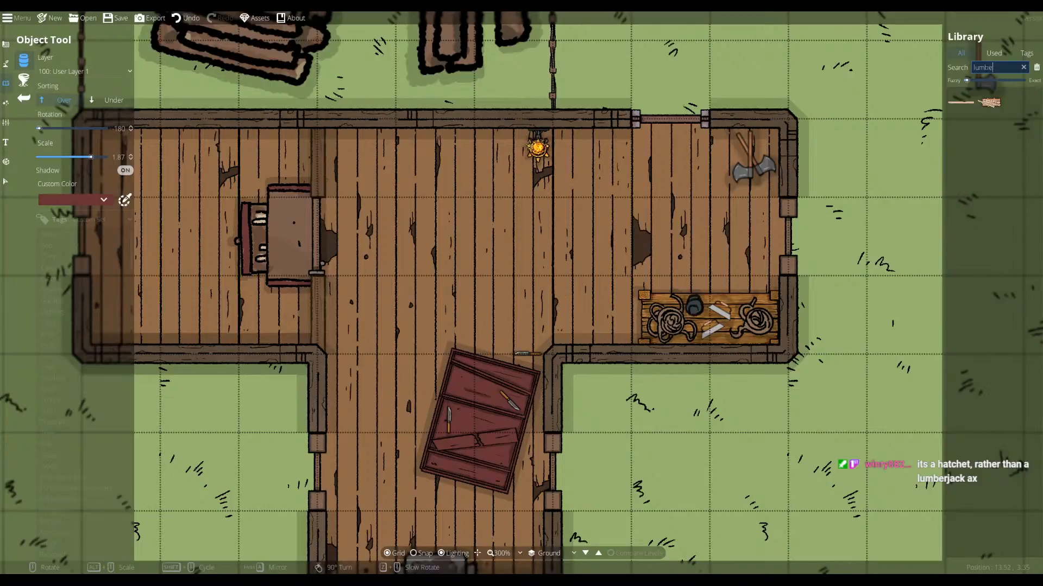
{"action": "type", "text": "axe"}
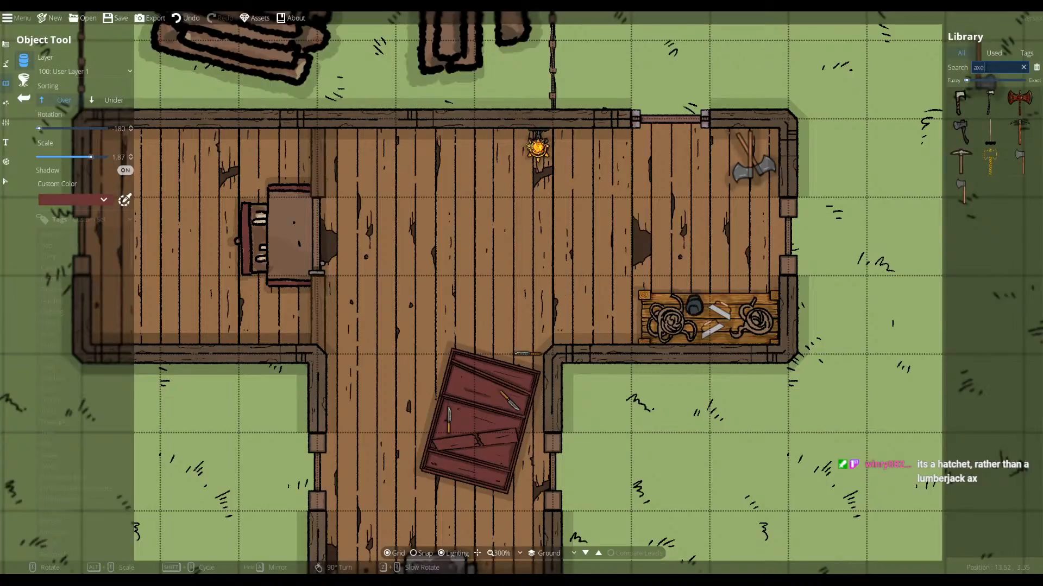
{"action": "mouse_move", "coordinate": [984, 106]}
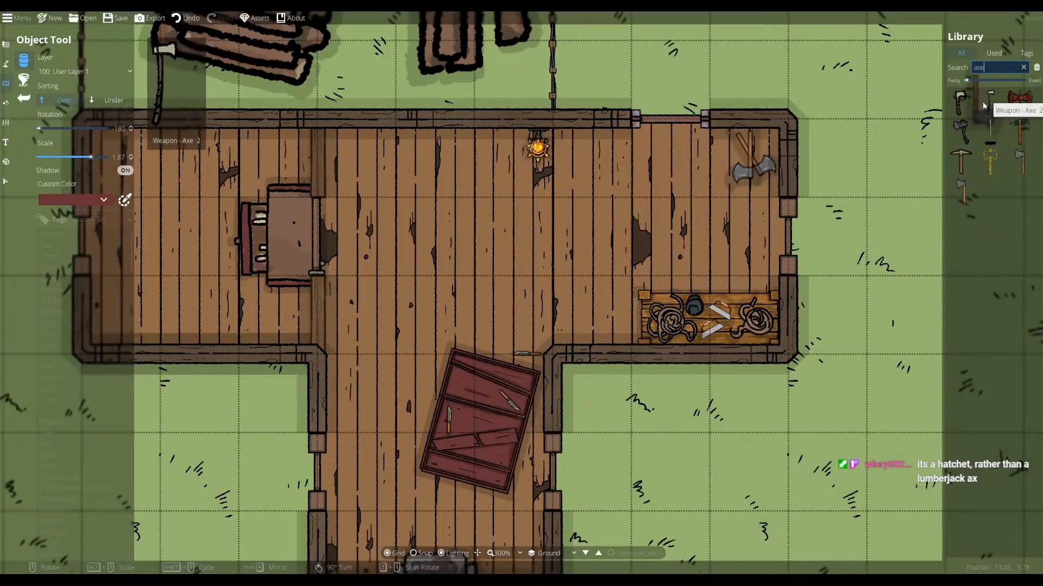
{"action": "mouse_move", "coordinate": [1007, 132]}
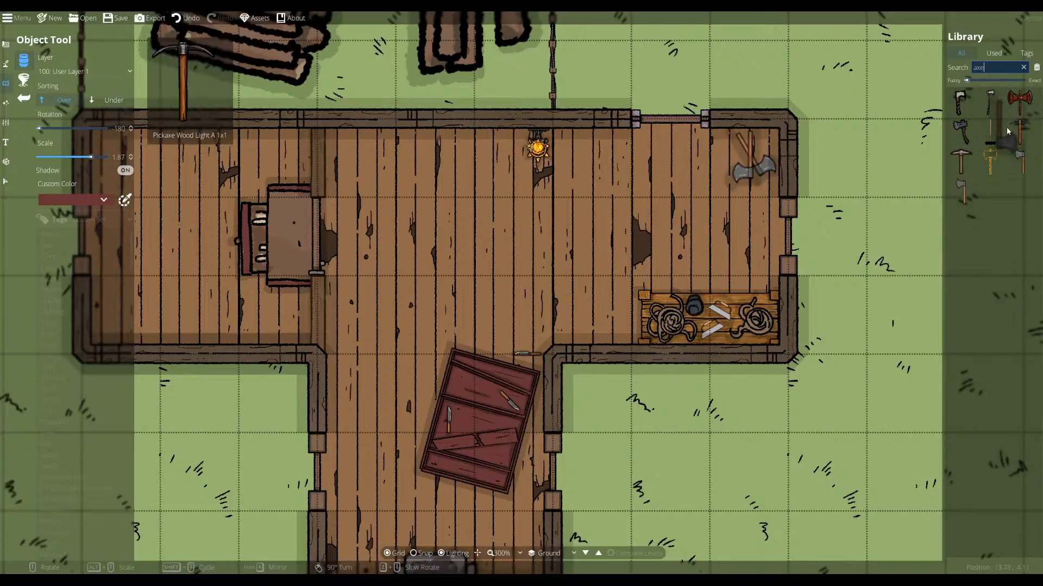
{"action": "mouse_move", "coordinate": [962, 164]}
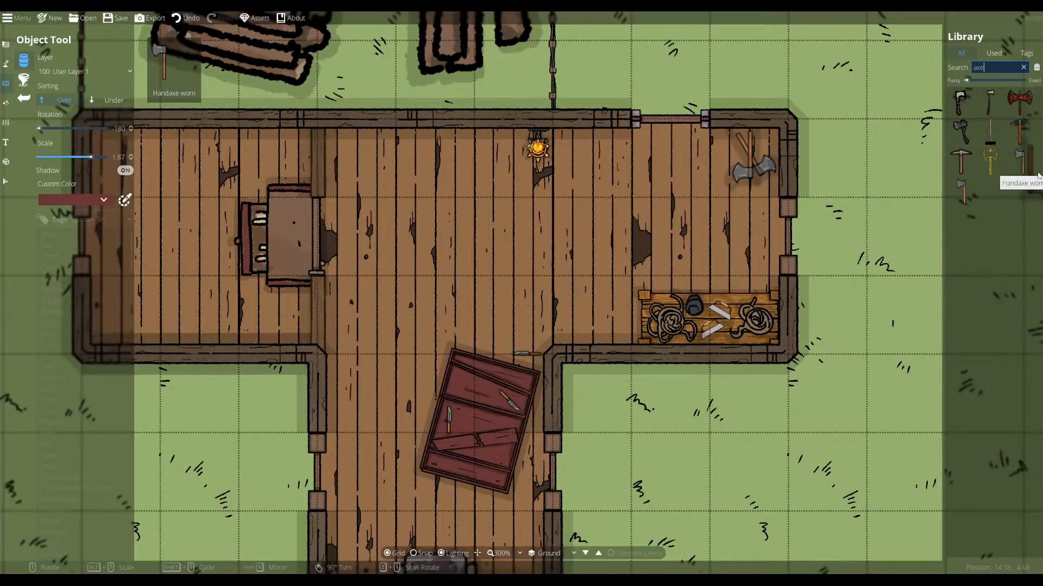
{"action": "left_click", "coordinate": [1037, 174]}
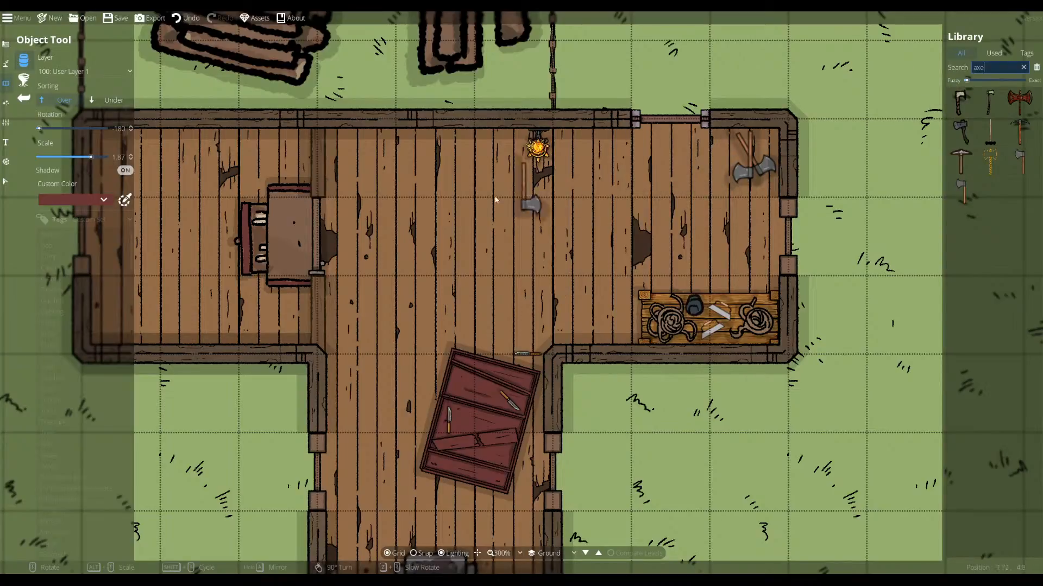
{"action": "right_click", "coordinate": [183, 320]}
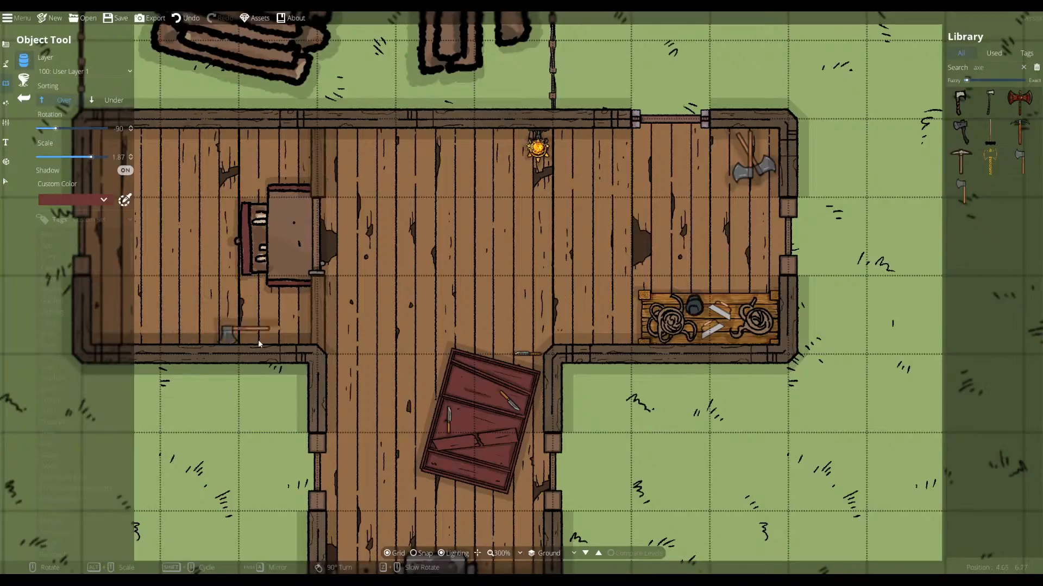
- Search for "chair" and place Chair - Simple - Broken 1 - Dark at scale 1, rotated to 105 degrees, near the west wall of the west wing
{"action": "left_click", "coordinate": [1027, 71]}
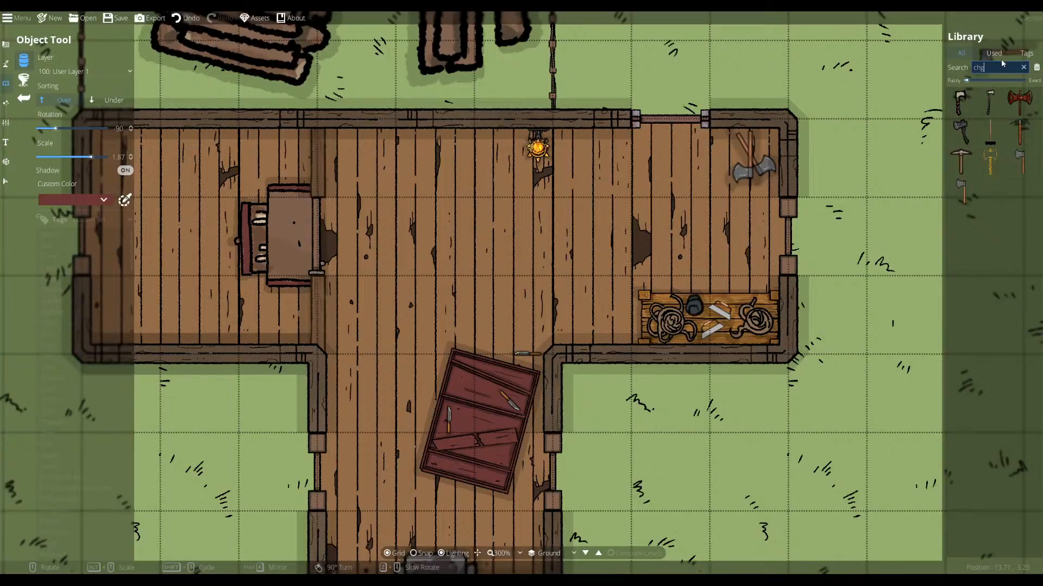
{"action": "type", "text": "chair"}
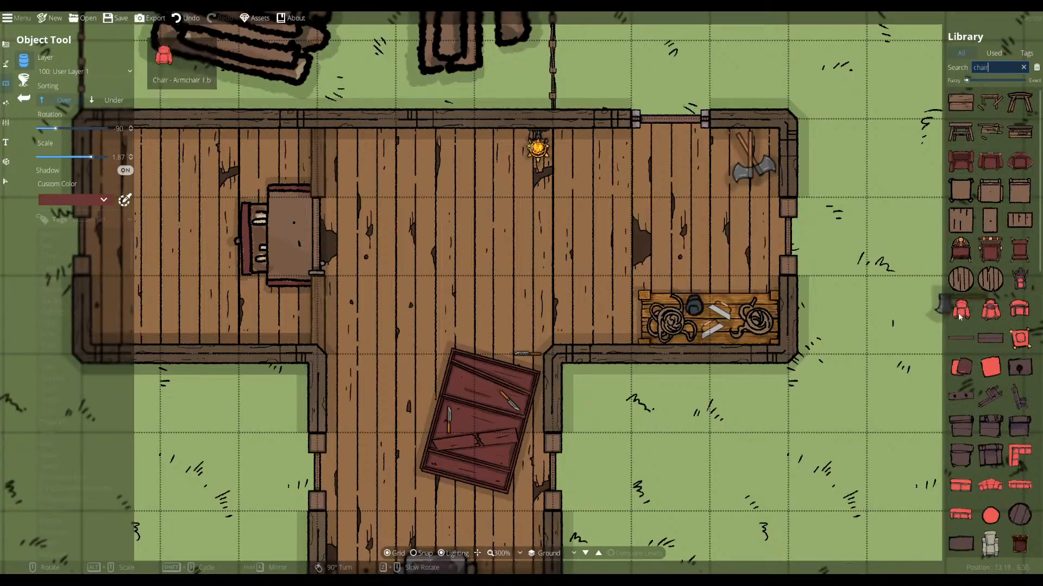
{"action": "mouse_move", "coordinate": [989, 398]}
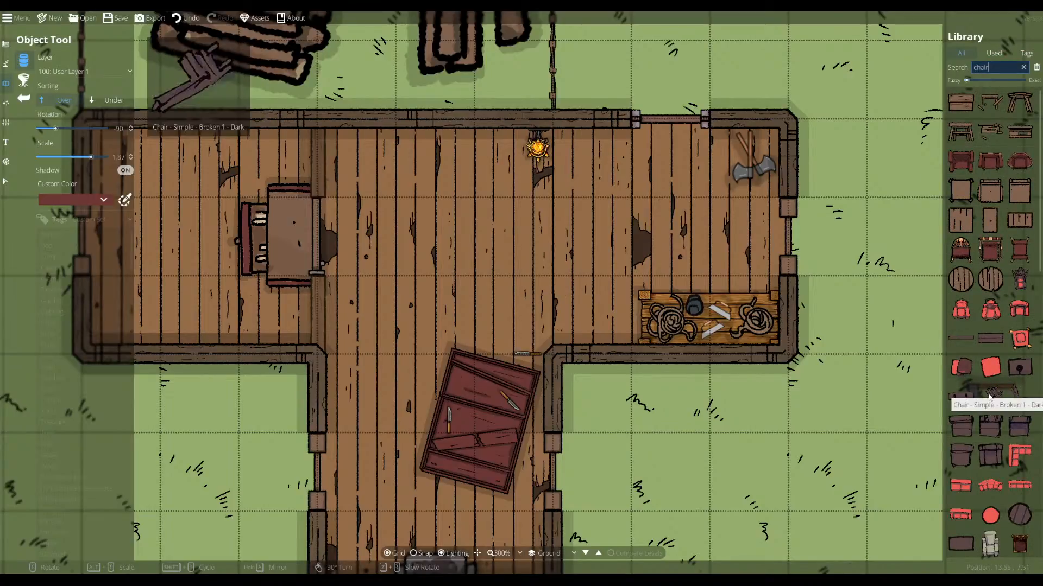
{"action": "left_click", "coordinate": [990, 398]}
{"action": "scroll", "coordinate": [253, 191], "scroll_direction": "down", "scroll_amount": 4}
{"action": "left_click_drag", "start_coordinate": [113, 157], "coordinate": [189, 162]}
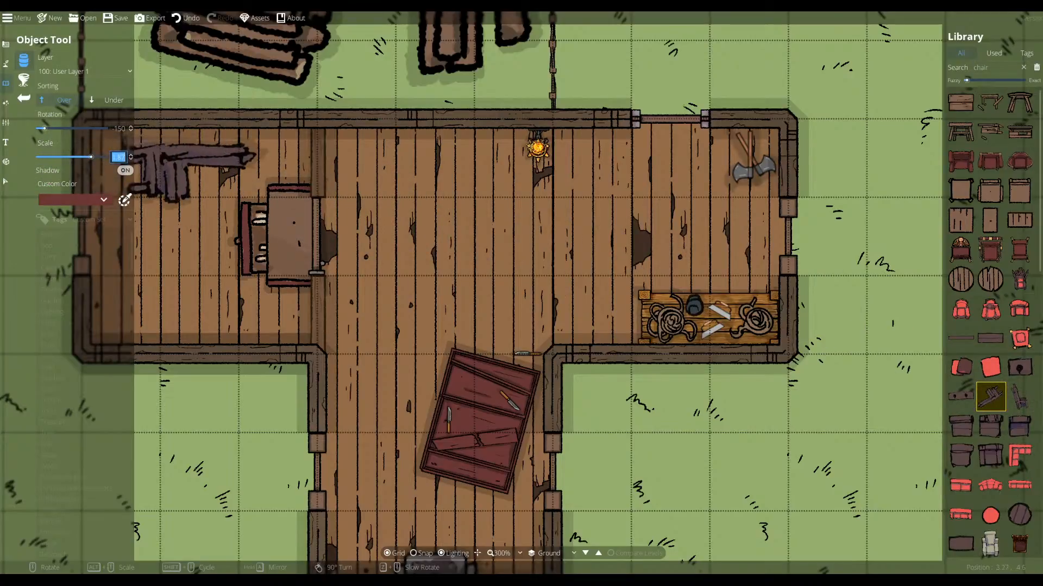
{"action": "type", "text": "1"}
{"action": "key", "text": "Return"}
{"action": "scroll", "coordinate": [179, 177], "scroll_direction": "down", "scroll_amount": 7}
{"action": "left_click", "coordinate": [153, 183]}
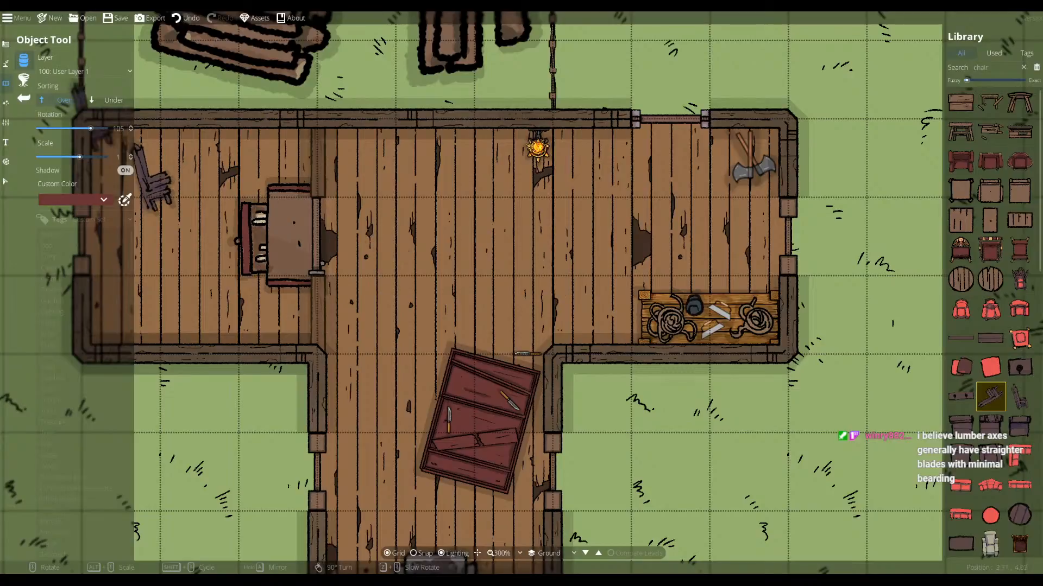
- Clear the library search, view the objects already used in the map and return to the full object list
{"action": "left_click", "coordinate": [1023, 68]}
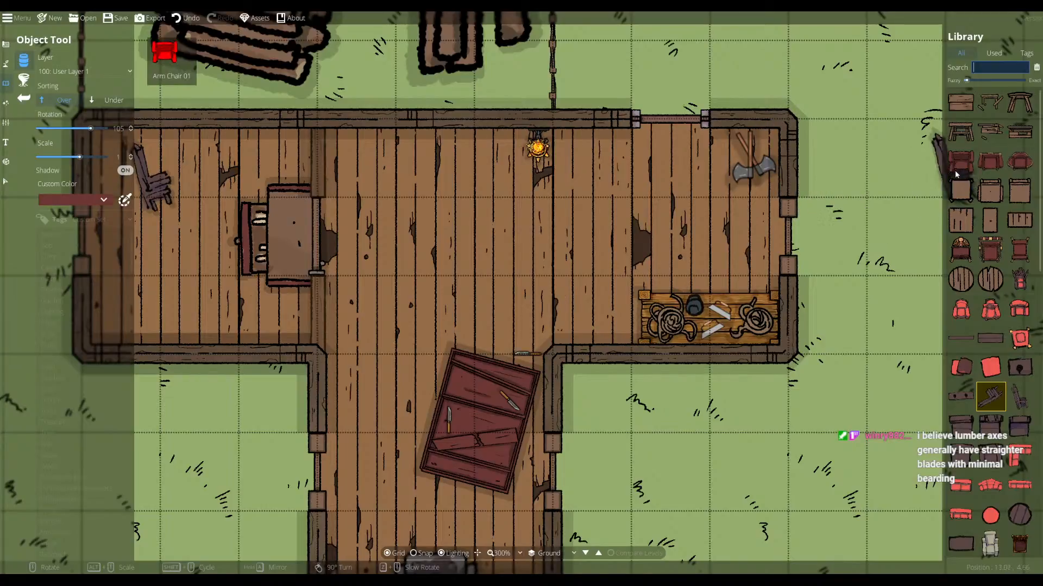
{"action": "left_click", "coordinate": [995, 54]}
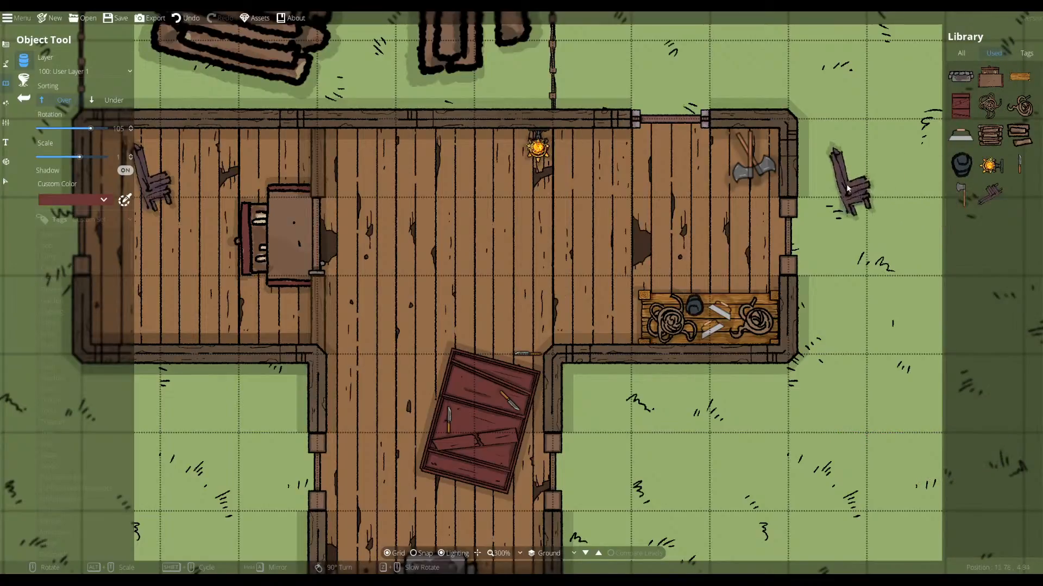
{"action": "left_click", "coordinate": [962, 55]}
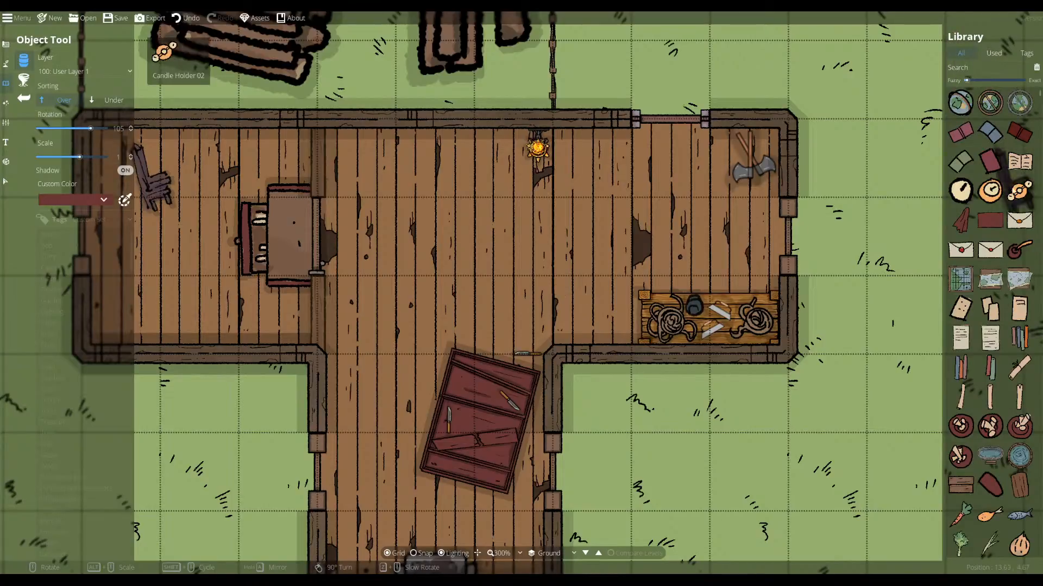
- Search the library for "candle" and place the pair of mallets, rotated to 150 degrees, beside the west end of the east wing's workbench
{"action": "left_click", "coordinate": [996, 68]}
{"action": "type", "text": "ca"}
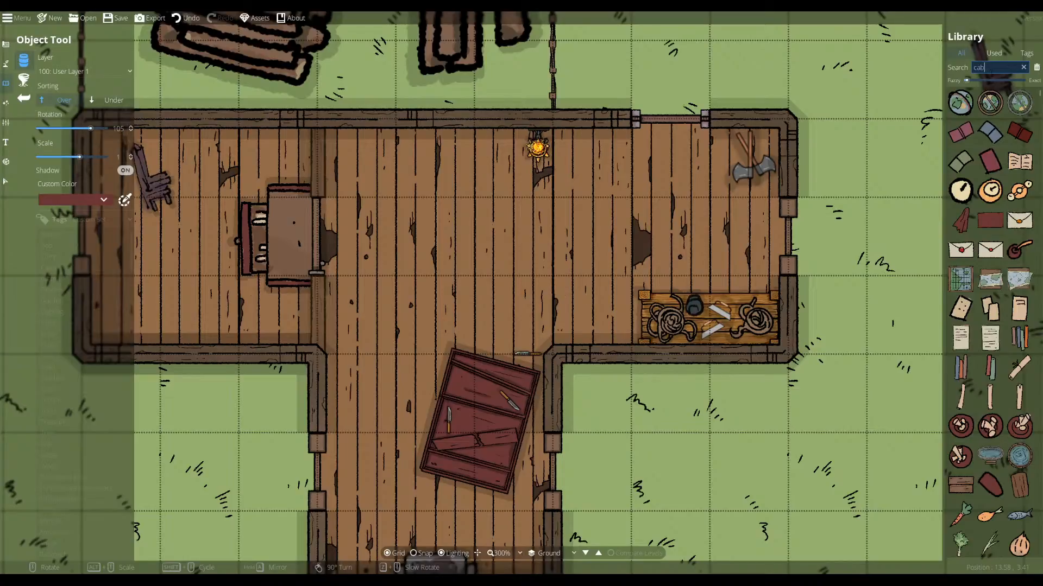
{"action": "type", "text": "ndle"}
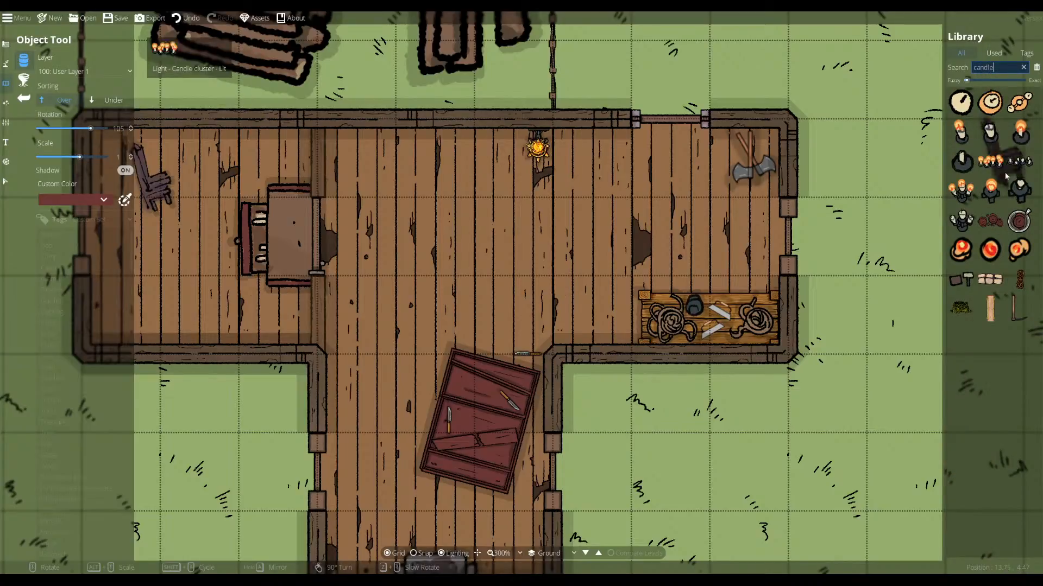
{"action": "left_click", "coordinate": [953, 281]}
{"action": "scroll", "coordinate": [595, 315], "scroll_direction": "up", "scroll_amount": 5}
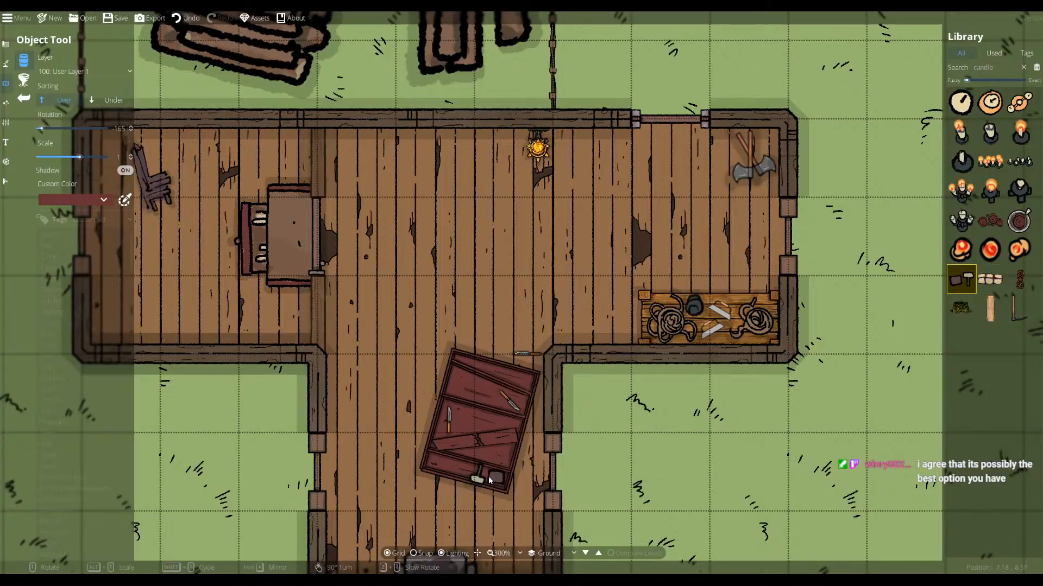
{"action": "scroll", "coordinate": [624, 321], "scroll_direction": "down", "scroll_amount": 3}
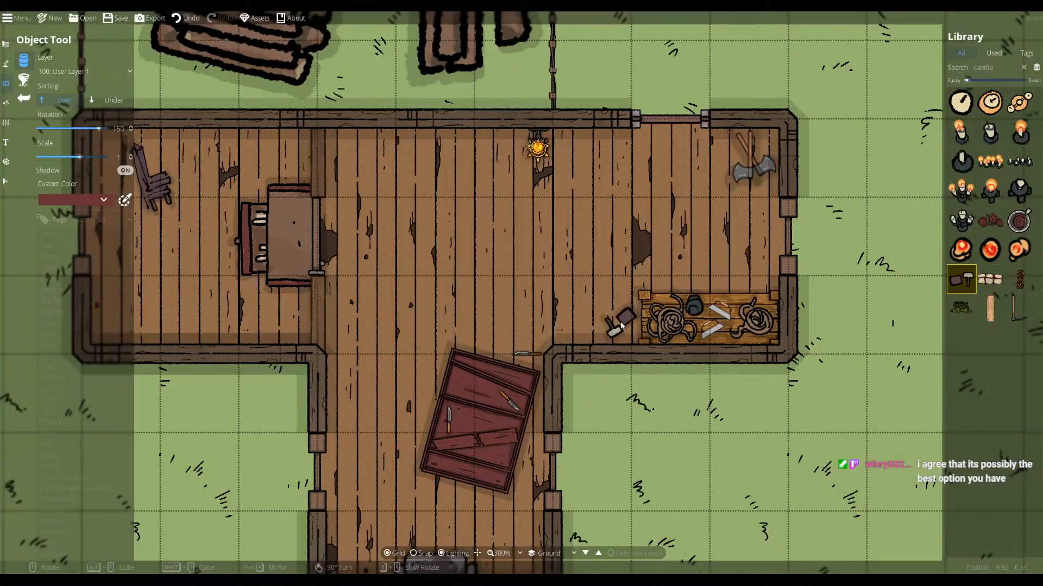
{"action": "left_click", "coordinate": [621, 325]}
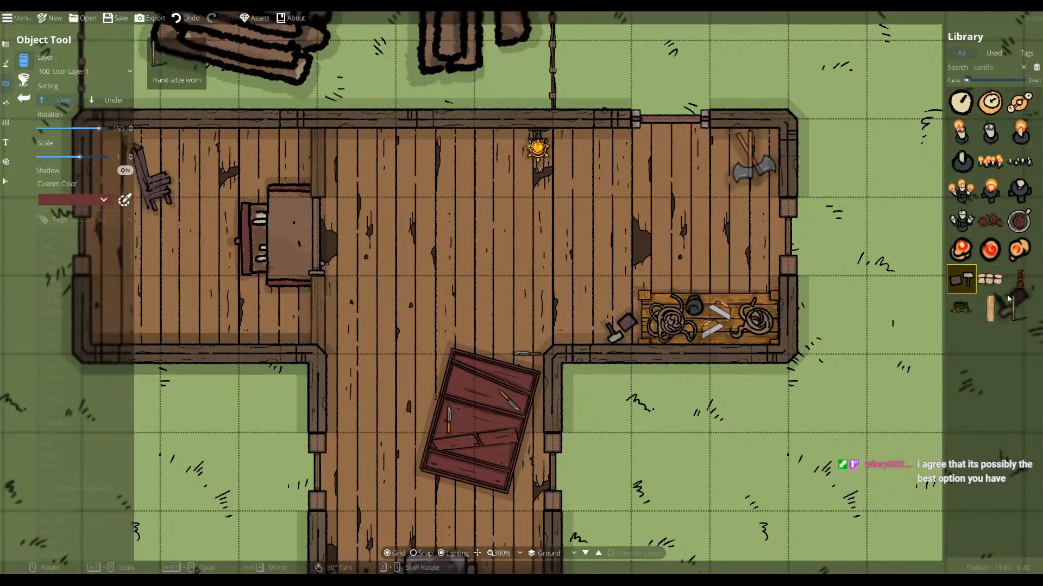
- Place two Storage - Canvas bundle objects, rotated to 90 degrees and partly overlapping, against the west wall at the south wing's north end
{"action": "mouse_move", "coordinate": [1000, 284]}
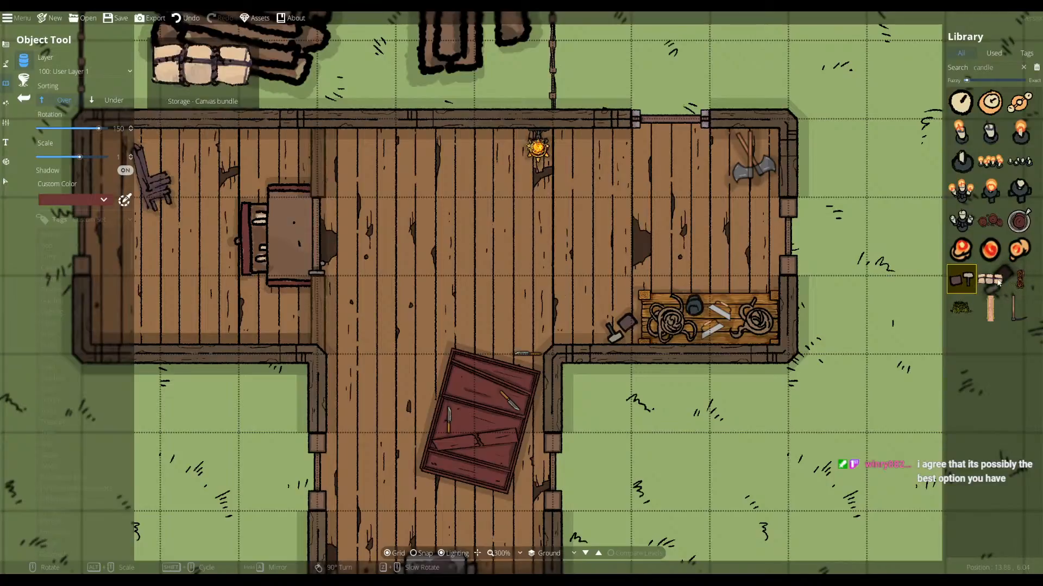
{"action": "left_click", "coordinate": [999, 283]}
{"action": "scroll", "coordinate": [521, 340], "scroll_direction": "down", "scroll_amount": 3}
{"action": "scroll", "coordinate": [527, 337], "scroll_direction": "down", "scroll_amount": 1}
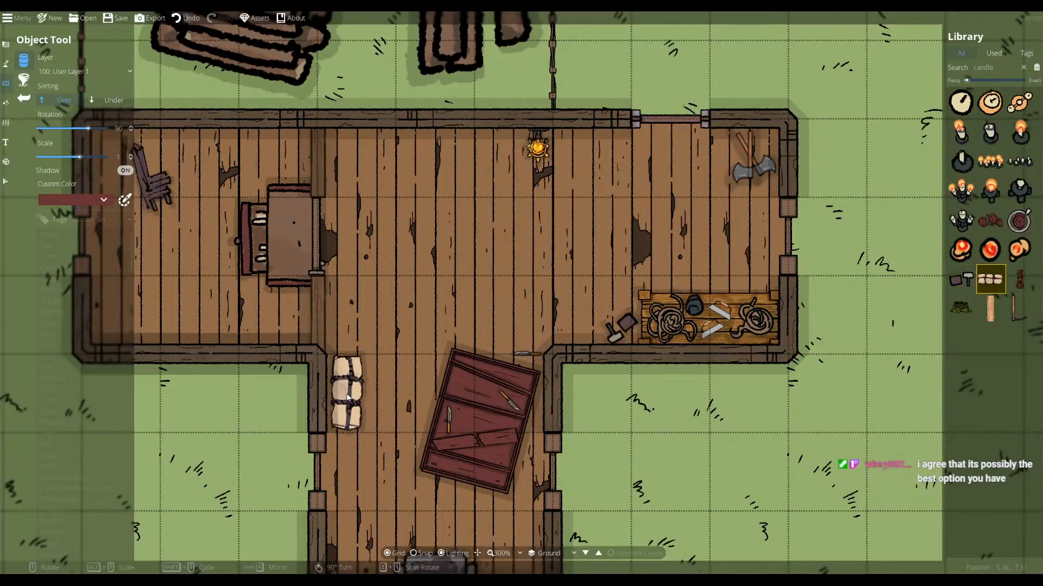
{"action": "left_click", "coordinate": [341, 399]}
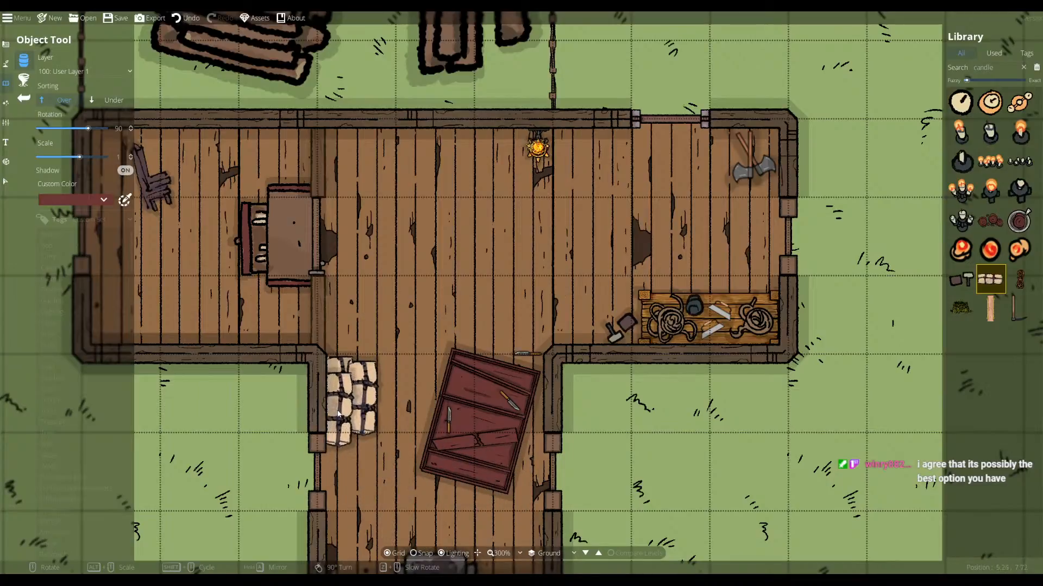
{"action": "left_click", "coordinate": [343, 408]}
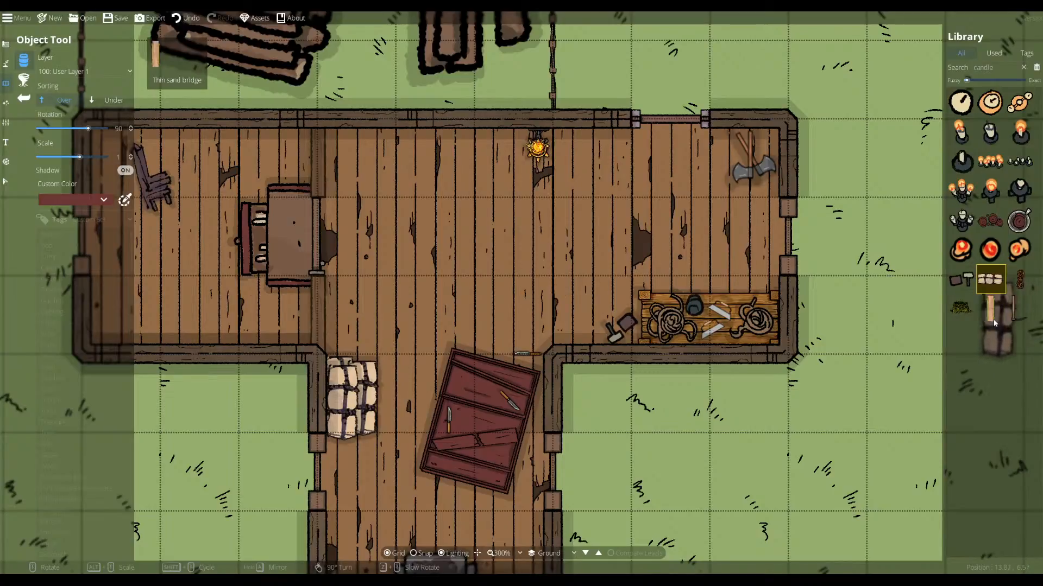
- Place Light - Candle stand - Unlit, rotated to 165 degrees, in the west wing's southeast corner, and turn the next copy to -90 degrees
{"action": "mouse_move", "coordinate": [988, 319]}
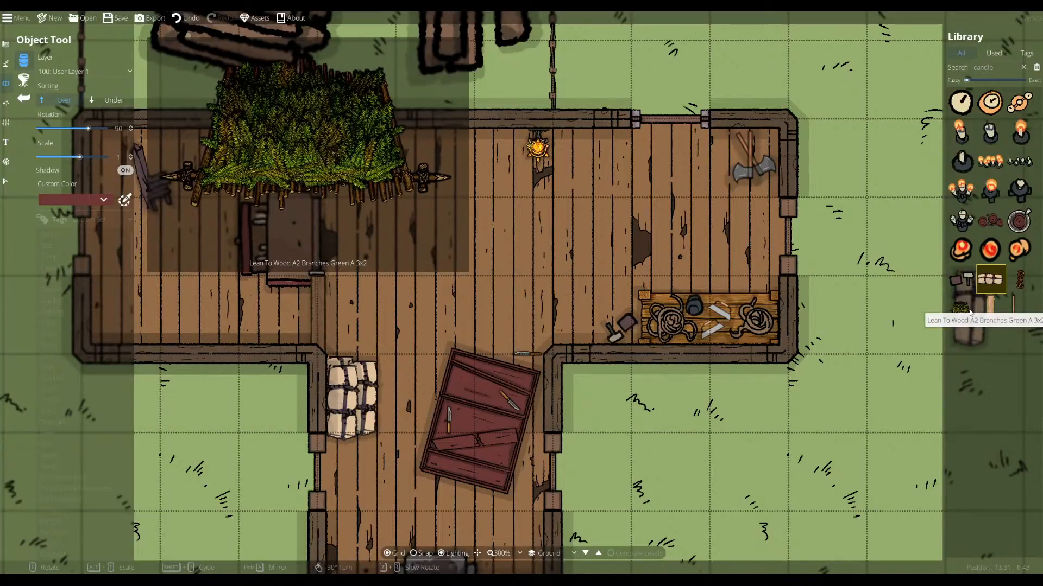
{"action": "left_click", "coordinate": [971, 225]}
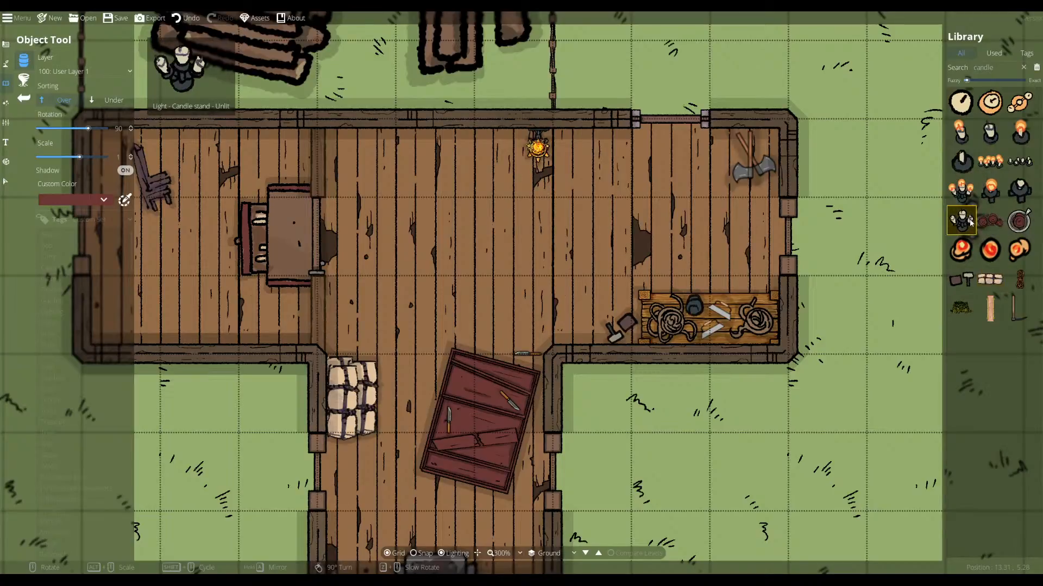
{"action": "scroll", "coordinate": [298, 325], "scroll_direction": "down", "scroll_amount": 4}
{"action": "scroll", "coordinate": [298, 325], "scroll_direction": "down", "scroll_amount": 4}
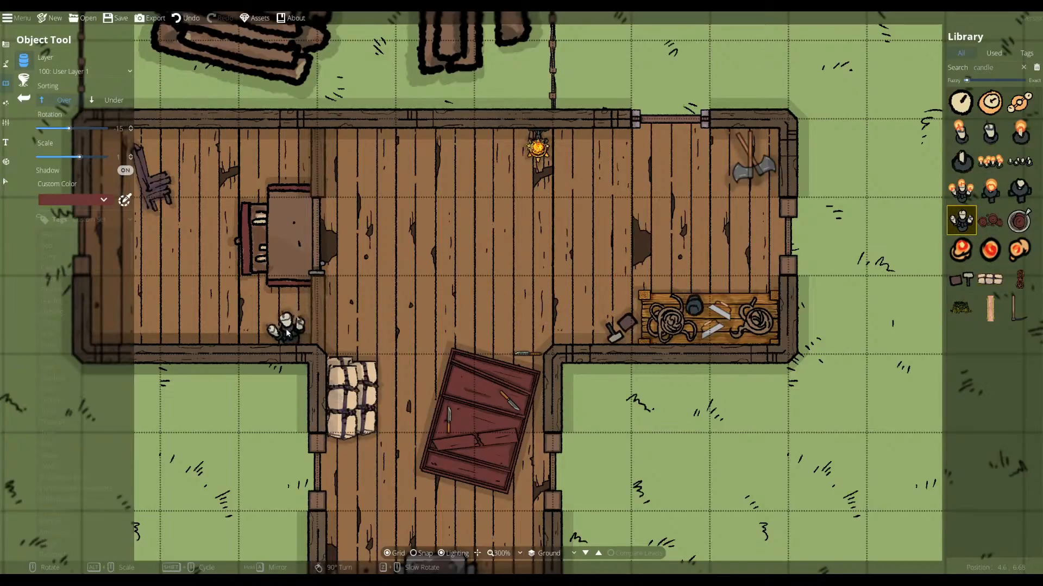
{"action": "scroll", "coordinate": [288, 328], "scroll_direction": "down", "scroll_amount": 13}
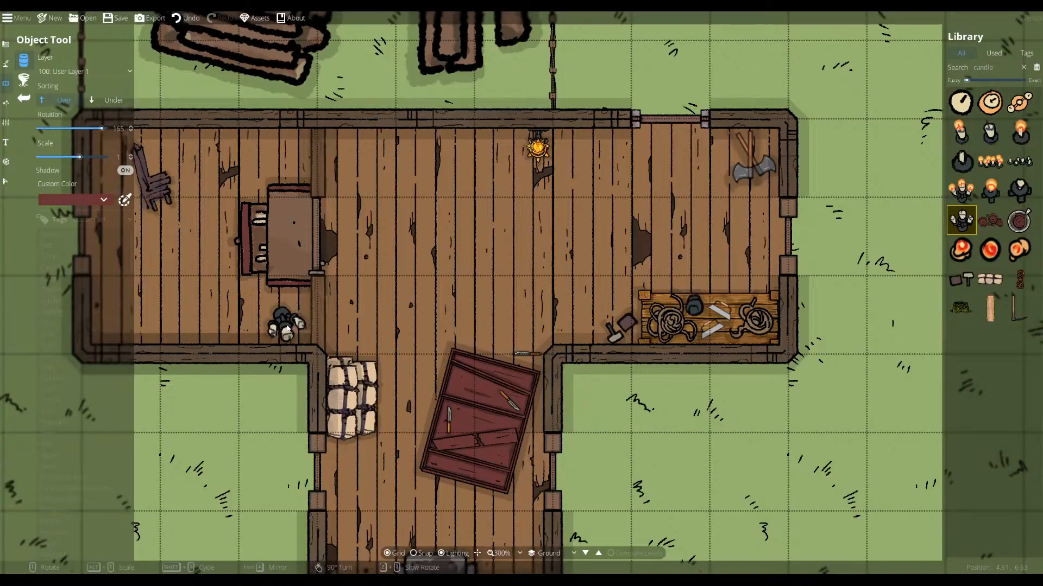
{"action": "left_click", "coordinate": [288, 328]}
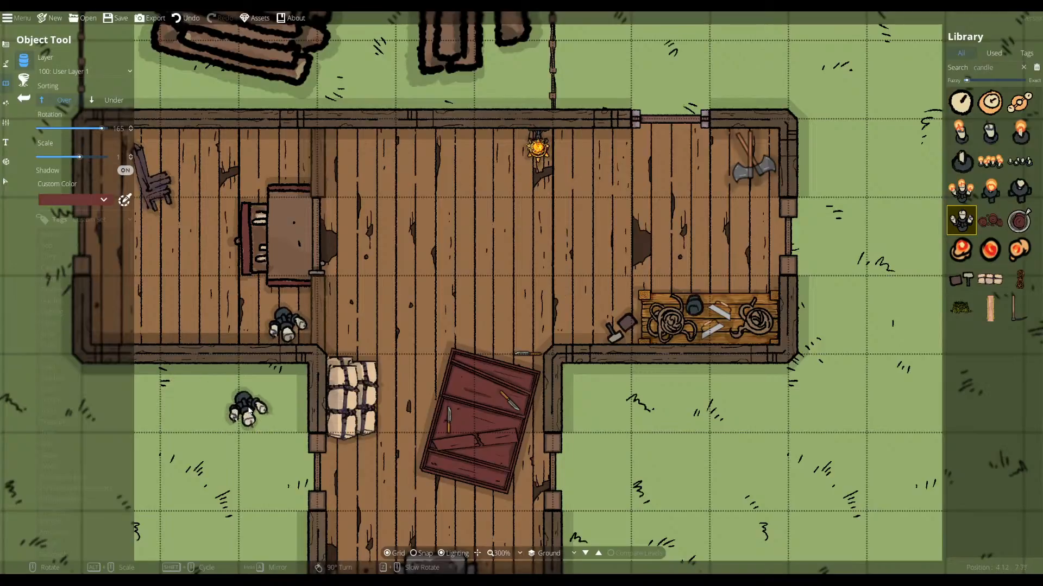
{"action": "scroll", "coordinate": [422, 350], "scroll_direction": "down", "scroll_amount": 17}
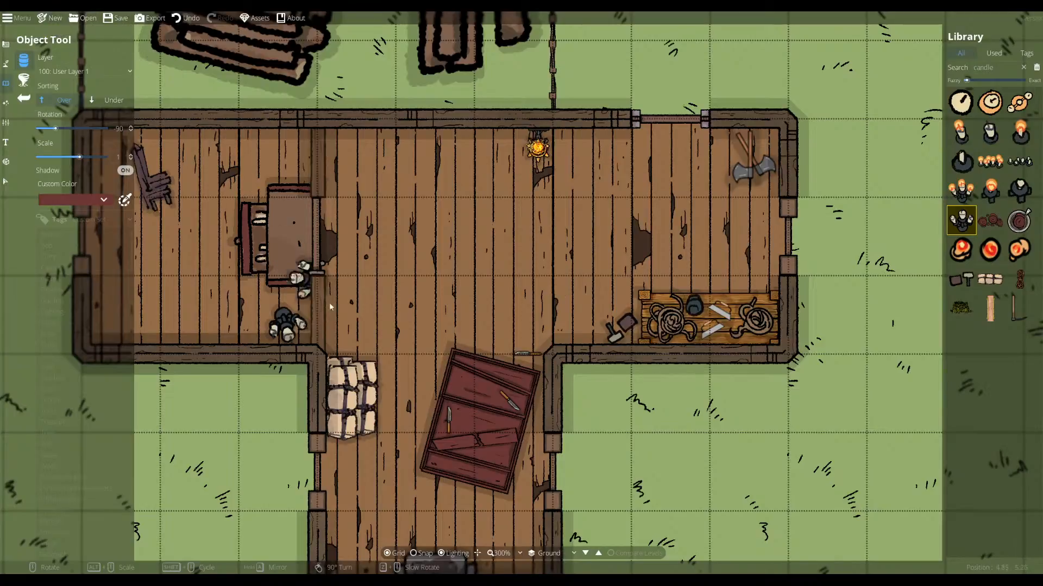
{"action": "scroll", "coordinate": [513, 432], "scroll_direction": "down", "scroll_amount": 4}
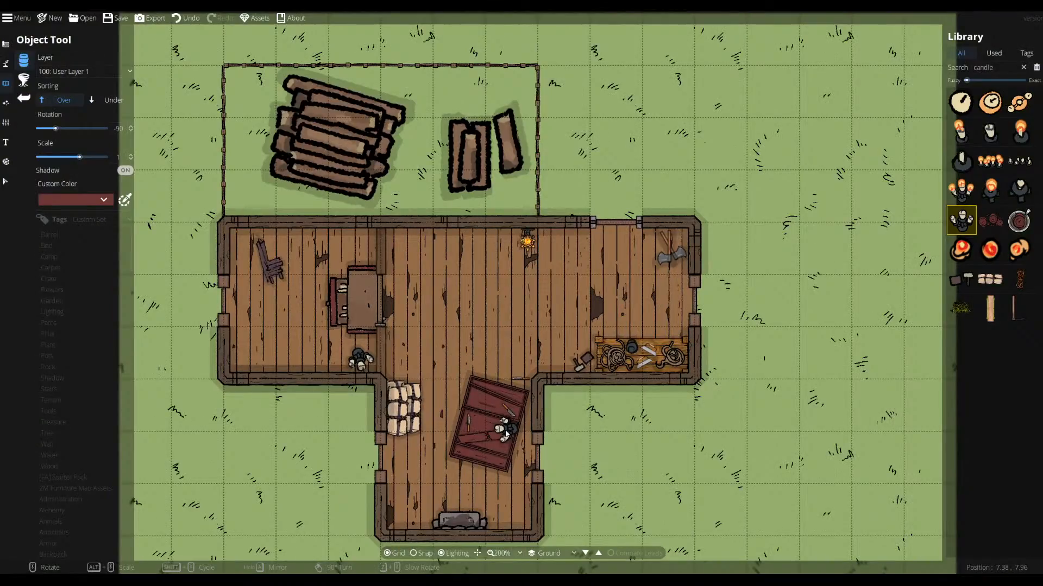
- Try drawing a short green foliage path just outside the doorway in the building's north wall with the Path Tool
{"action": "scroll", "coordinate": [569, 419], "scroll_direction": "up", "scroll_amount": 1}
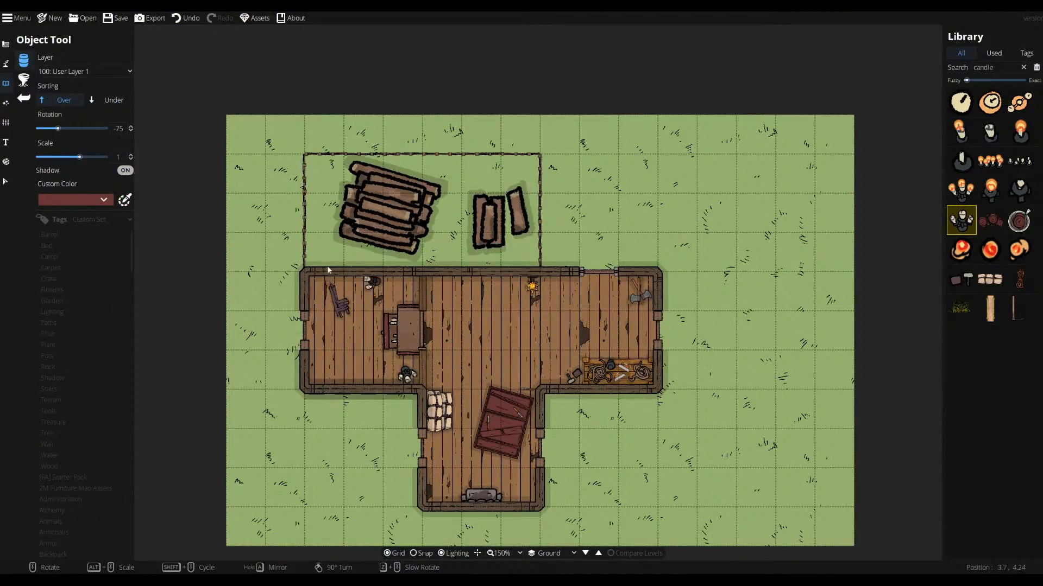
{"action": "left_click", "coordinate": [6, 122]}
{"action": "left_click", "coordinate": [6, 64]}
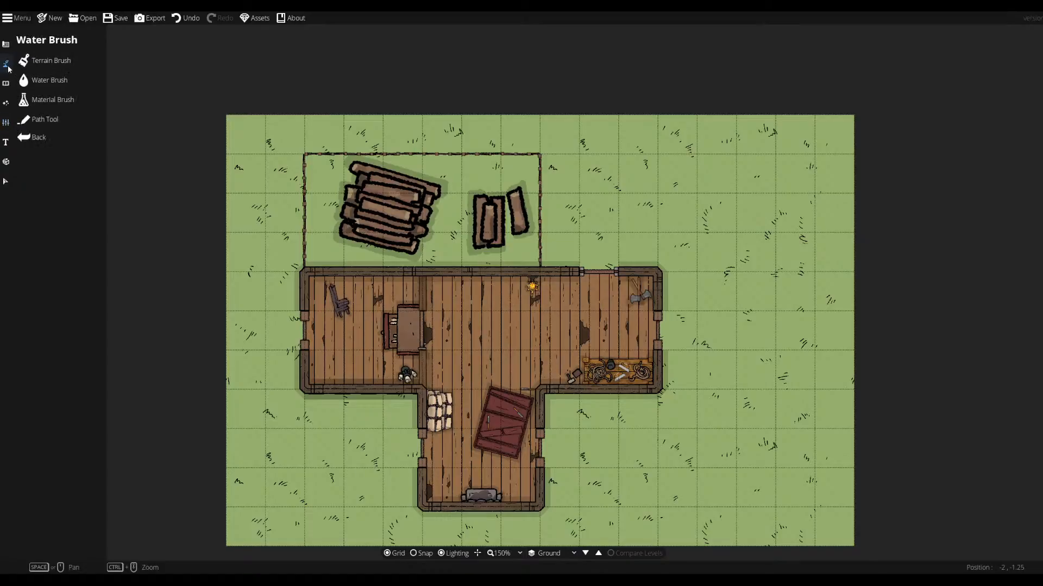
{"action": "left_click", "coordinate": [46, 119]}
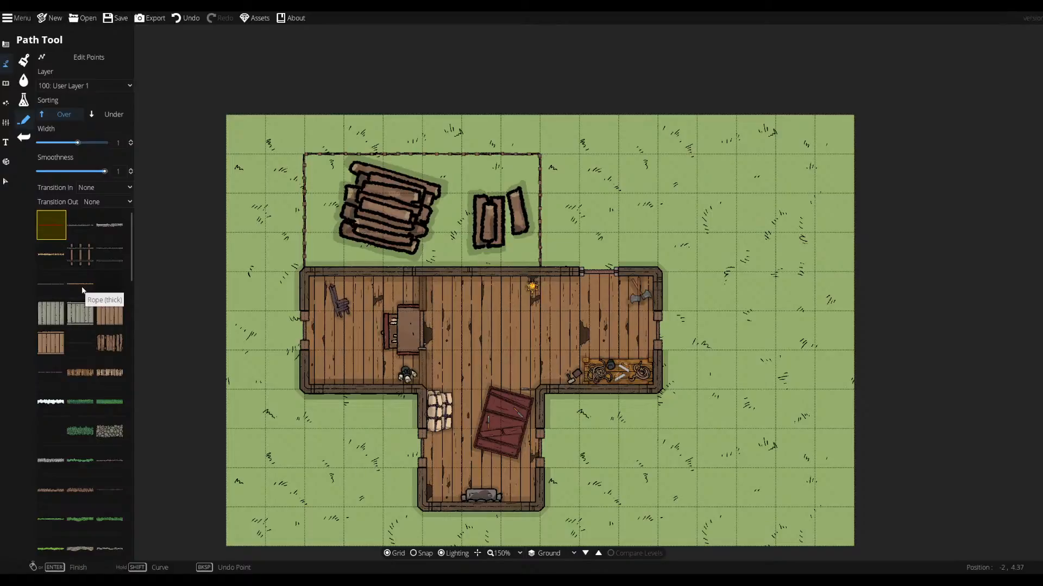
{"action": "scroll", "coordinate": [83, 345], "scroll_direction": "down", "scroll_amount": 3}
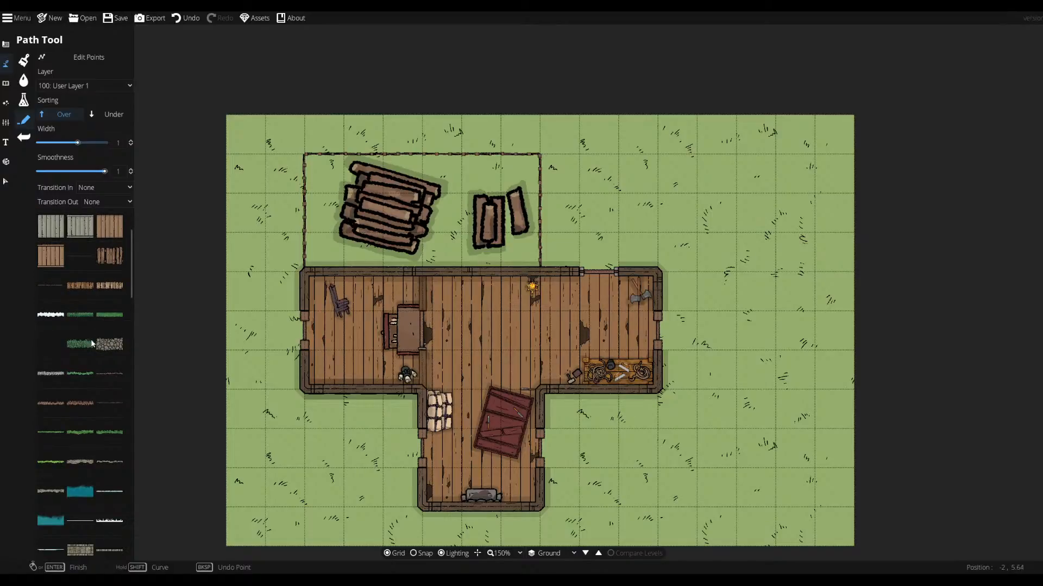
{"action": "scroll", "coordinate": [89, 348], "scroll_direction": "down", "scroll_amount": 5}
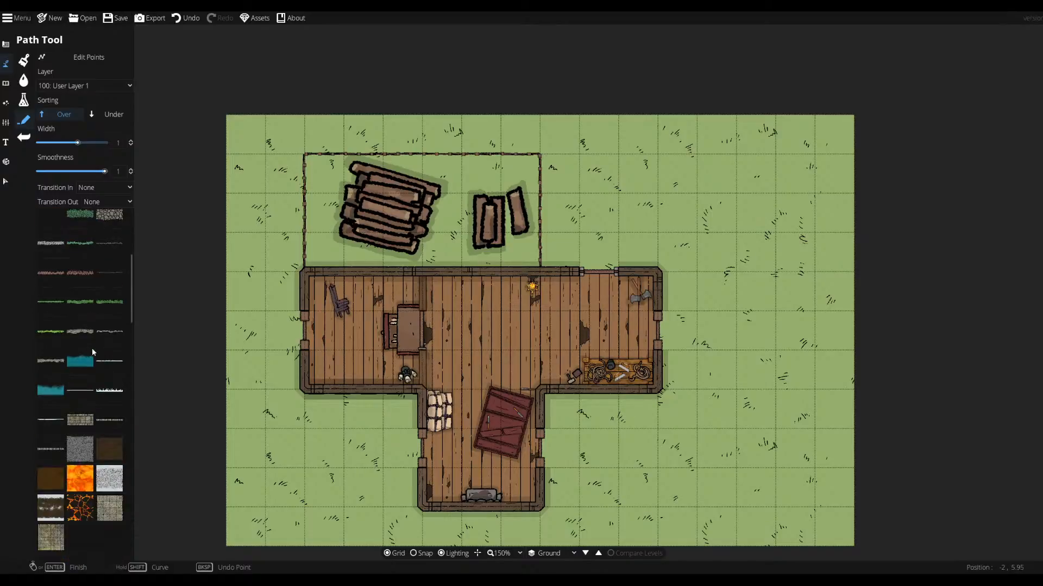
{"action": "left_click", "coordinate": [93, 311]}
{"action": "left_click", "coordinate": [601, 256]}
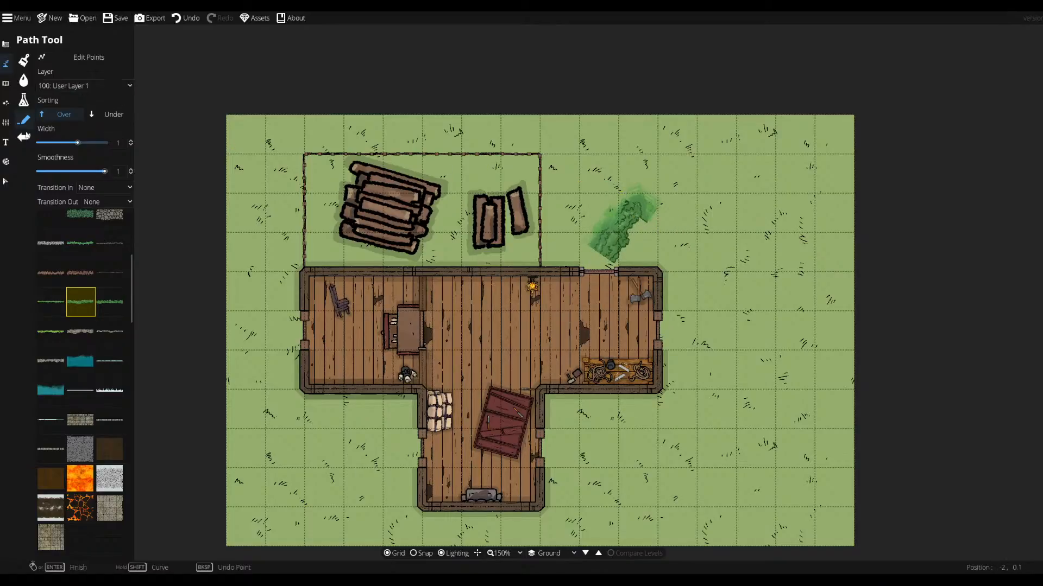
- Select the green foliage path outside the north doorway and delete it
{"action": "left_click", "coordinate": [6, 181]}
{"action": "left_click", "coordinate": [624, 220]}
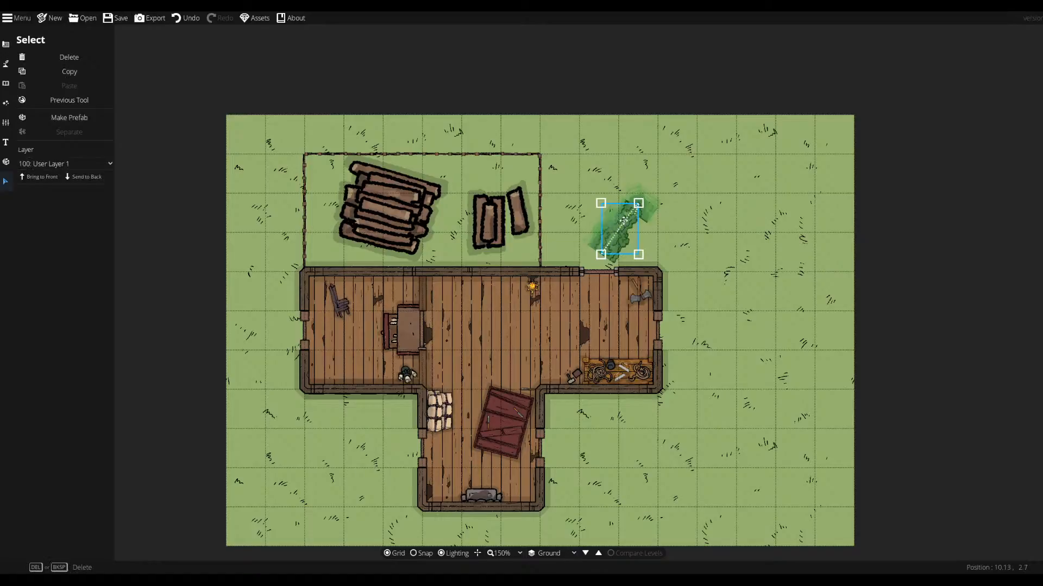
{"action": "key", "text": "Delete"}
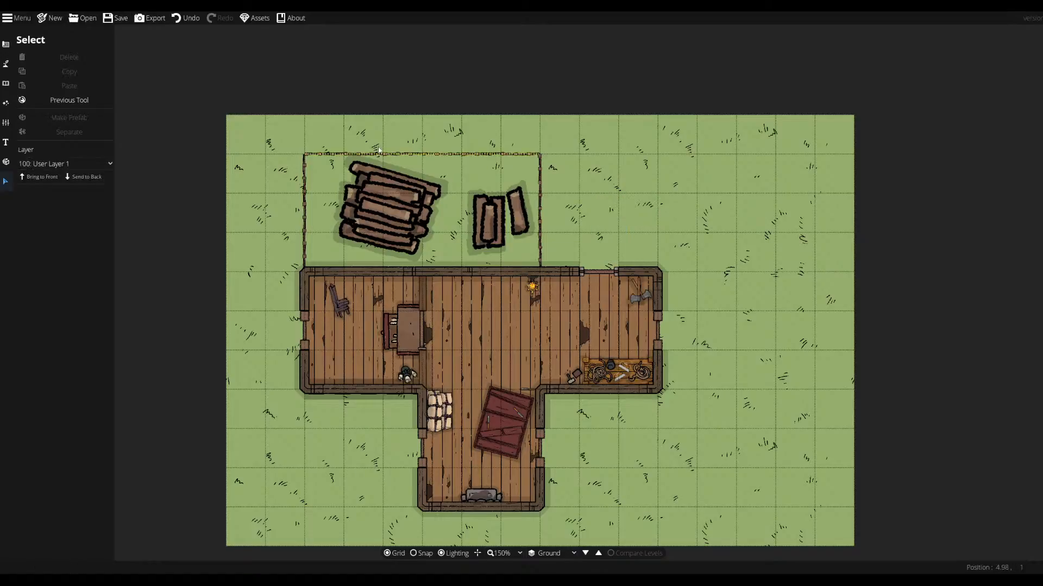
- Try drawing a smooth spine-like path that loops around the building and the fenced yard, and undo it
{"action": "left_click", "coordinate": [6, 122]}
{"action": "left_click", "coordinate": [5, 83]}
{"action": "left_click", "coordinate": [6, 63]}
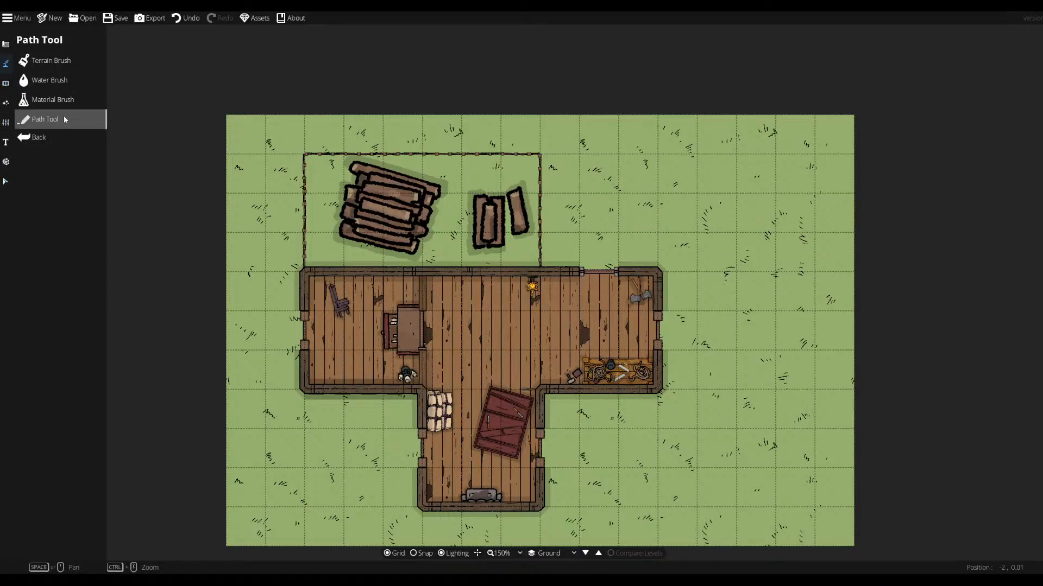
{"action": "left_click", "coordinate": [63, 115]}
{"action": "scroll", "coordinate": [99, 338], "scroll_direction": "down", "scroll_amount": 5}
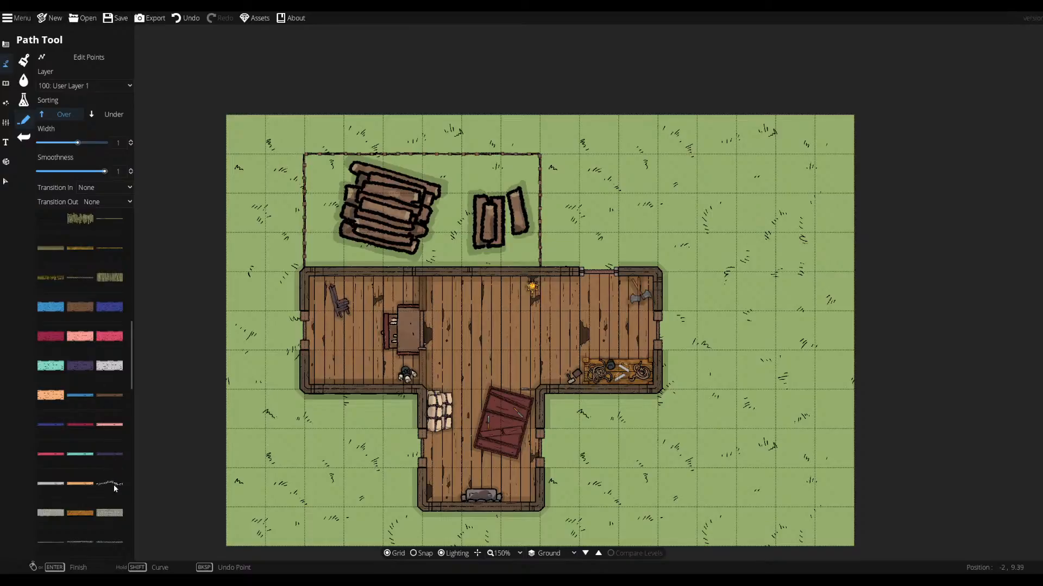
{"action": "scroll", "coordinate": [114, 486], "scroll_direction": "down", "scroll_amount": 2}
{"action": "scroll", "coordinate": [115, 446], "scroll_direction": "down", "scroll_amount": 2}
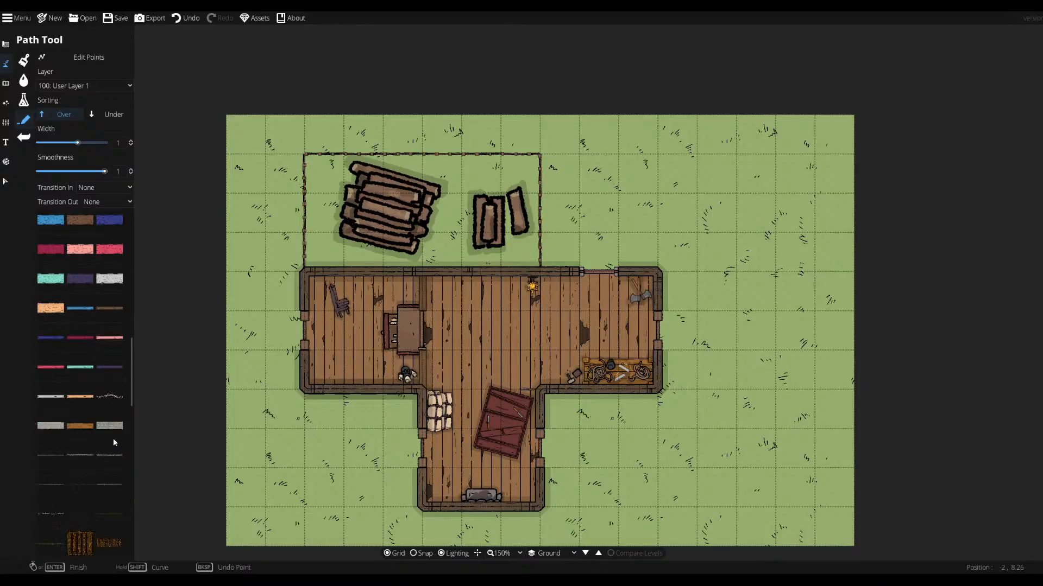
{"action": "left_click_drag", "start_coordinate": [585, 211], "coordinate": [809, 238]}
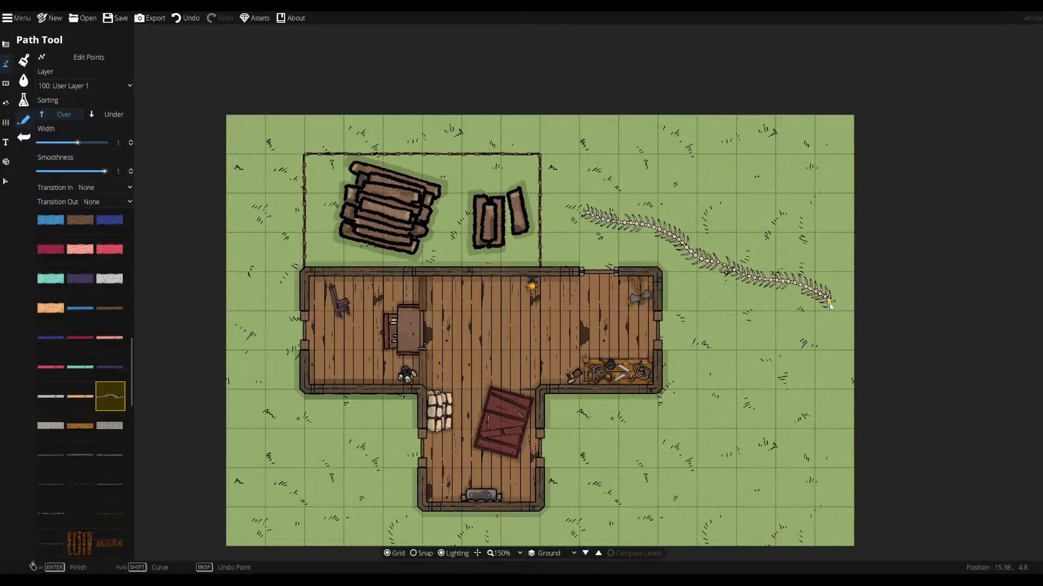
{"action": "left_click", "coordinate": [706, 232]}
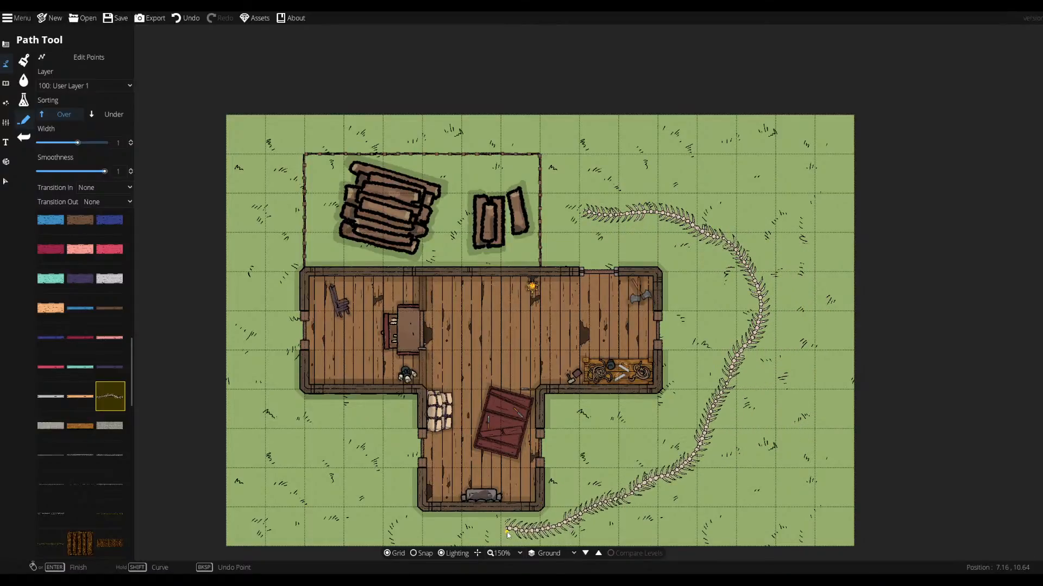
{"action": "left_click", "coordinate": [507, 532]}
{"action": "left_click", "coordinate": [289, 519]}
{"action": "left_click", "coordinate": [256, 329]}
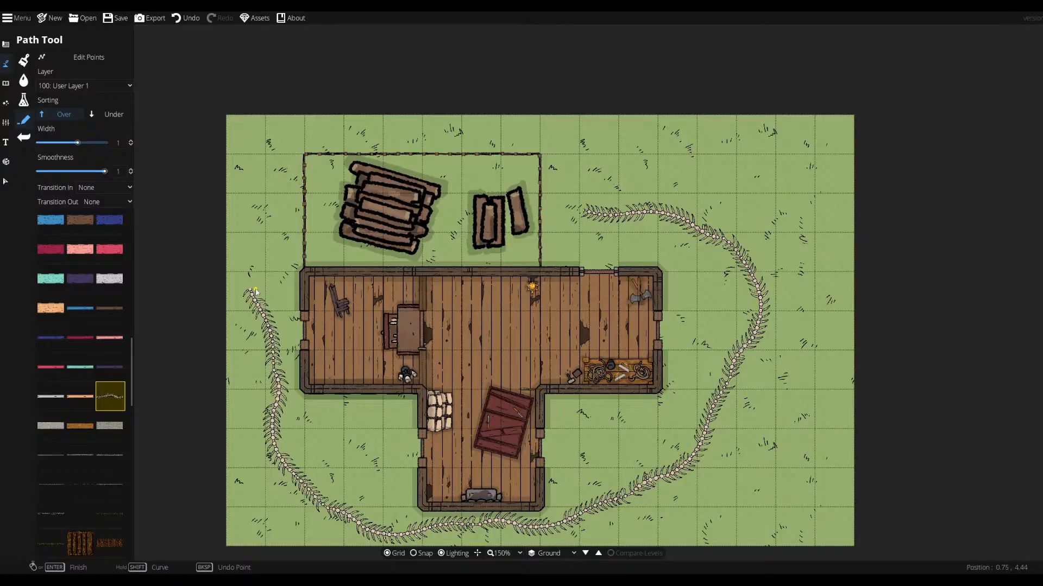
{"action": "left_click", "coordinate": [273, 143]}
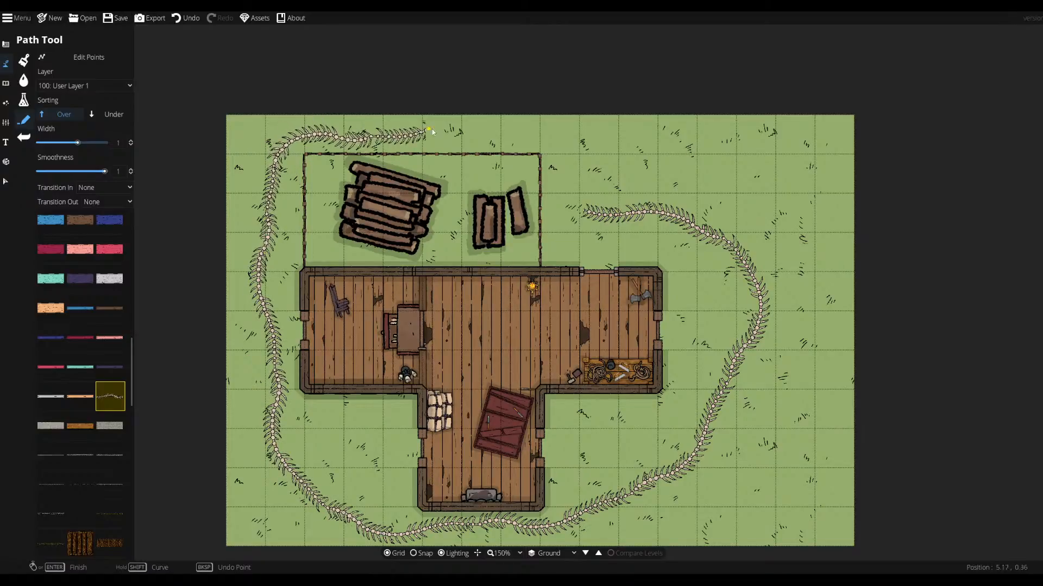
{"action": "left_click", "coordinate": [498, 139]}
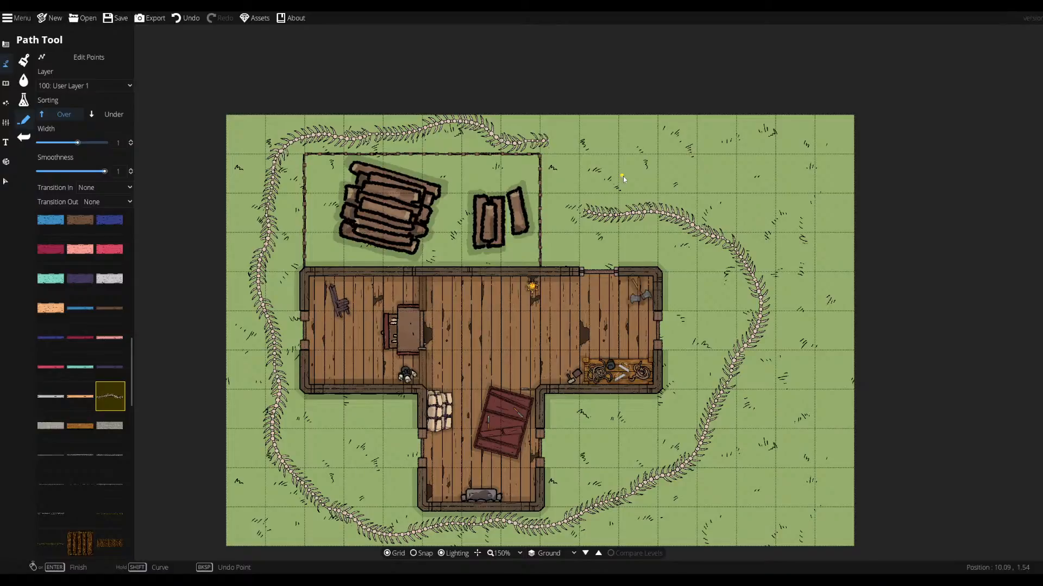
{"action": "key", "text": "ctrl+z"}
- Look through the whole list of path textures for a style that suits the ground outside the building
{"action": "scroll", "coordinate": [98, 442], "scroll_direction": "down", "scroll_amount": 5}
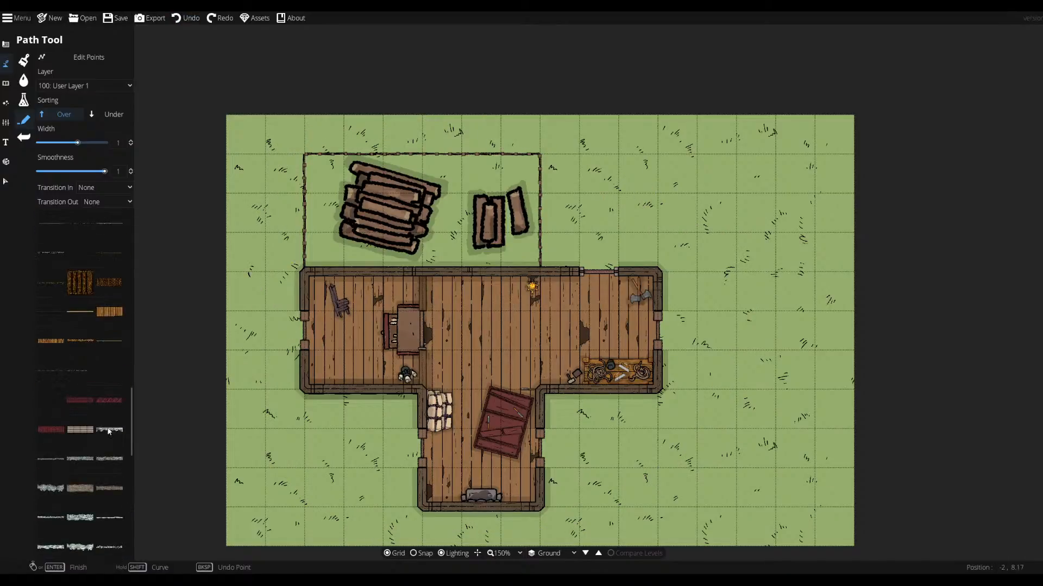
{"action": "scroll", "coordinate": [100, 340], "scroll_direction": "down", "scroll_amount": 5}
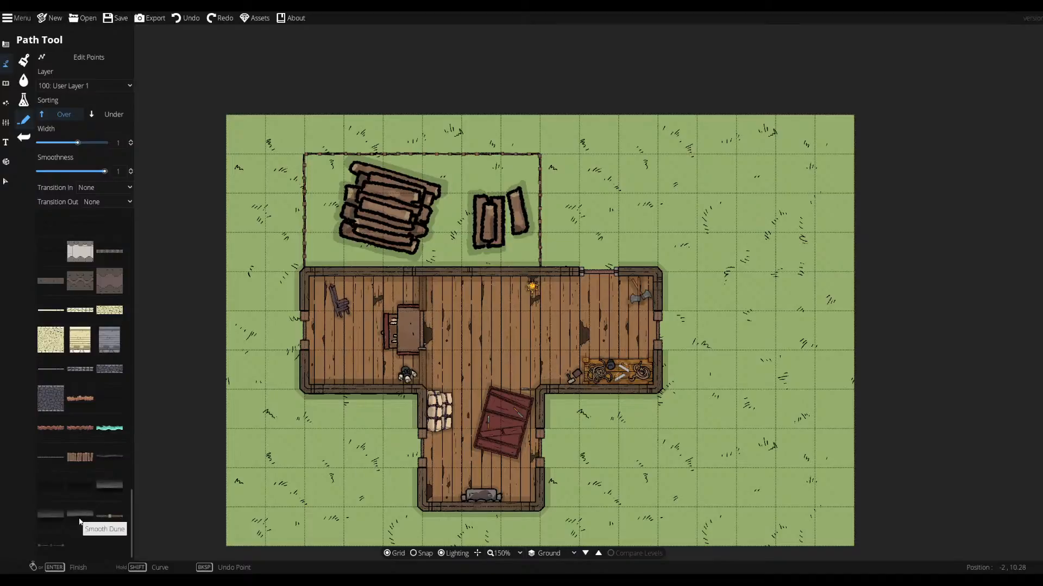
{"action": "scroll", "coordinate": [79, 521], "scroll_direction": "up", "scroll_amount": 10}
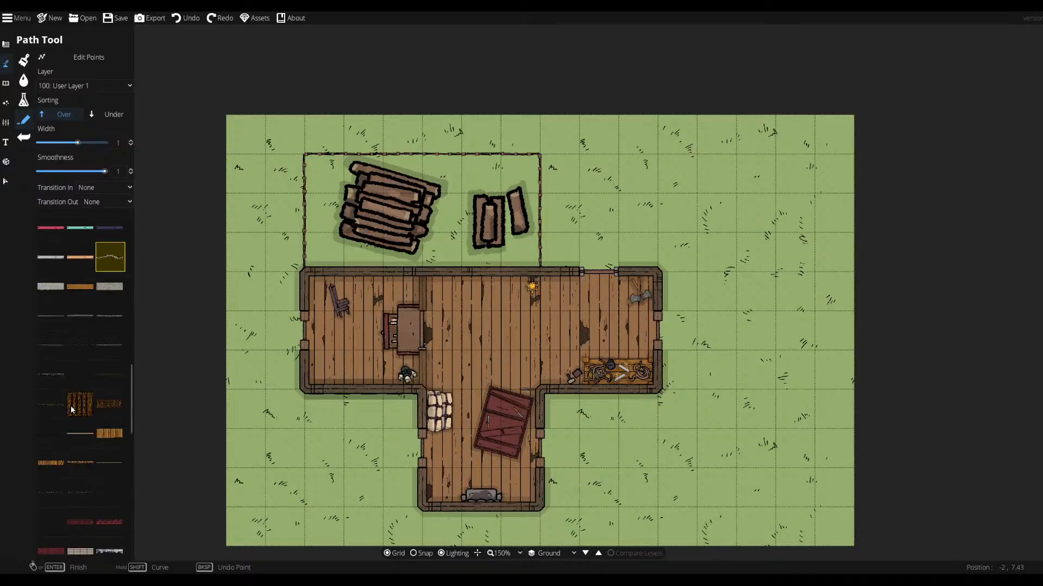
{"action": "scroll", "coordinate": [72, 412], "scroll_direction": "up", "scroll_amount": 6}
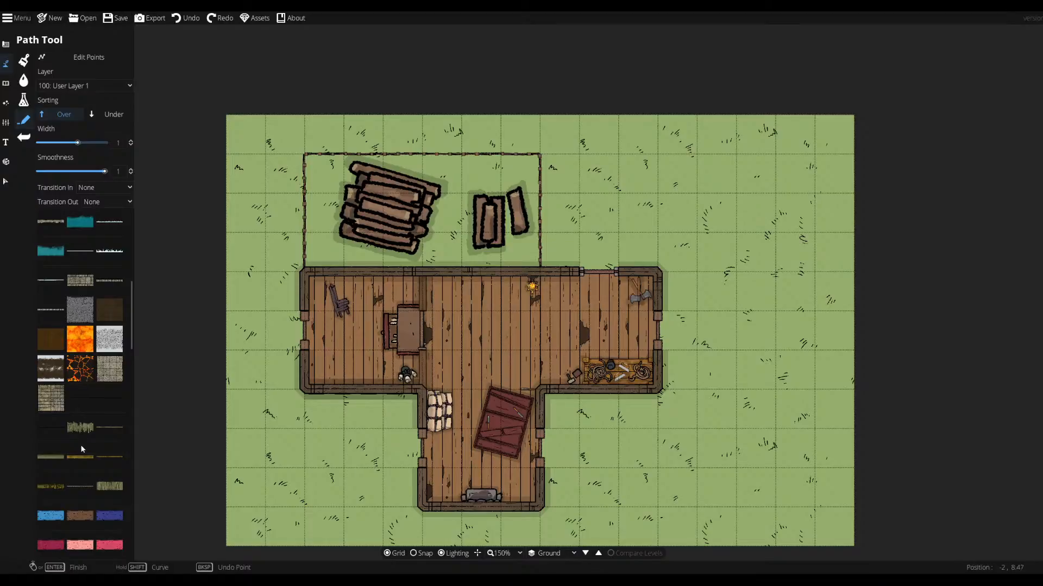
{"action": "scroll", "coordinate": [76, 413], "scroll_direction": "up", "scroll_amount": 7}
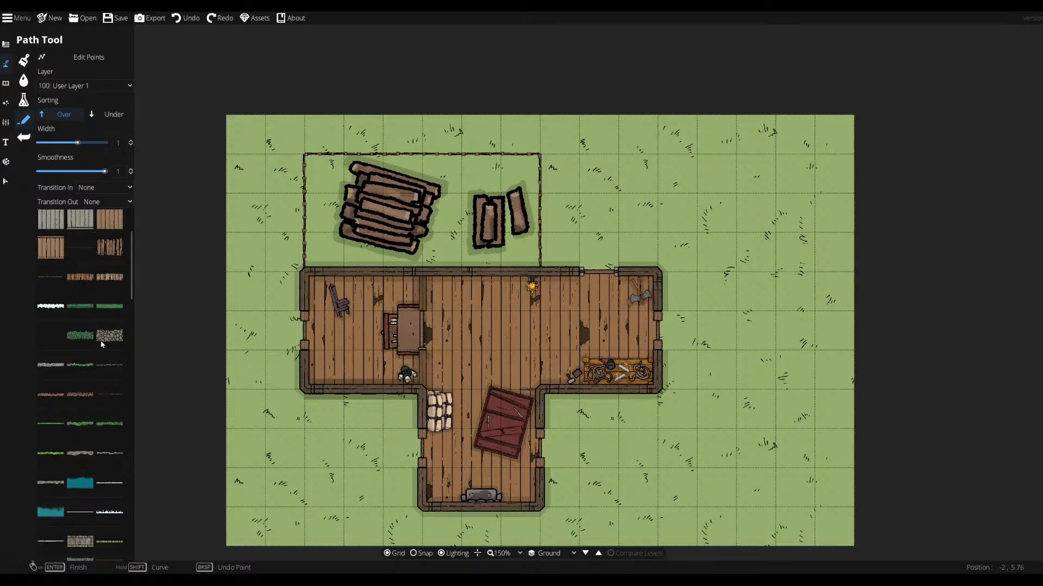
{"action": "scroll", "coordinate": [103, 340], "scroll_direction": "up", "scroll_amount": 3}
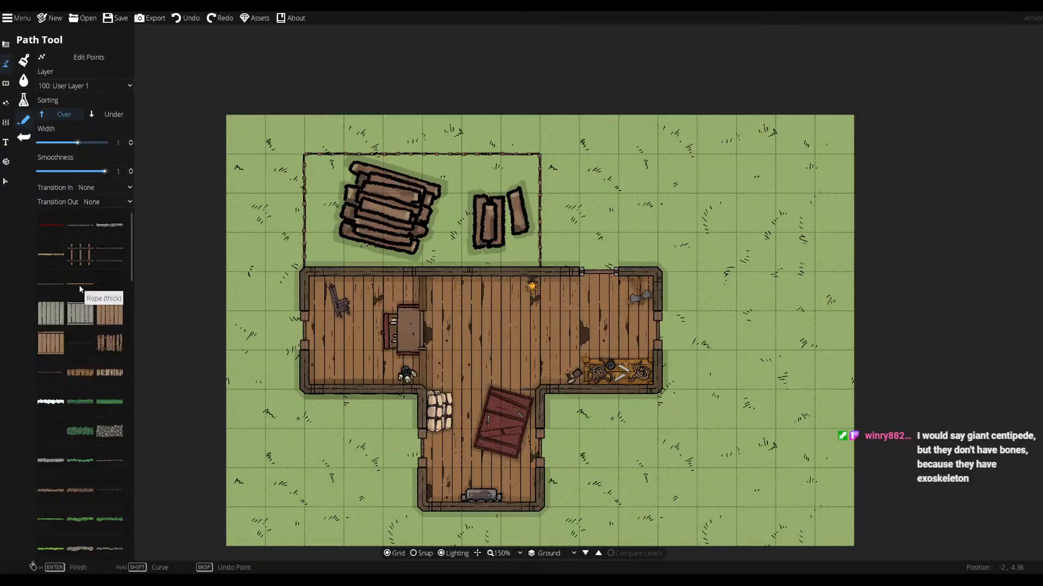
{"action": "scroll", "coordinate": [93, 353], "scroll_direction": "down", "scroll_amount": 5}
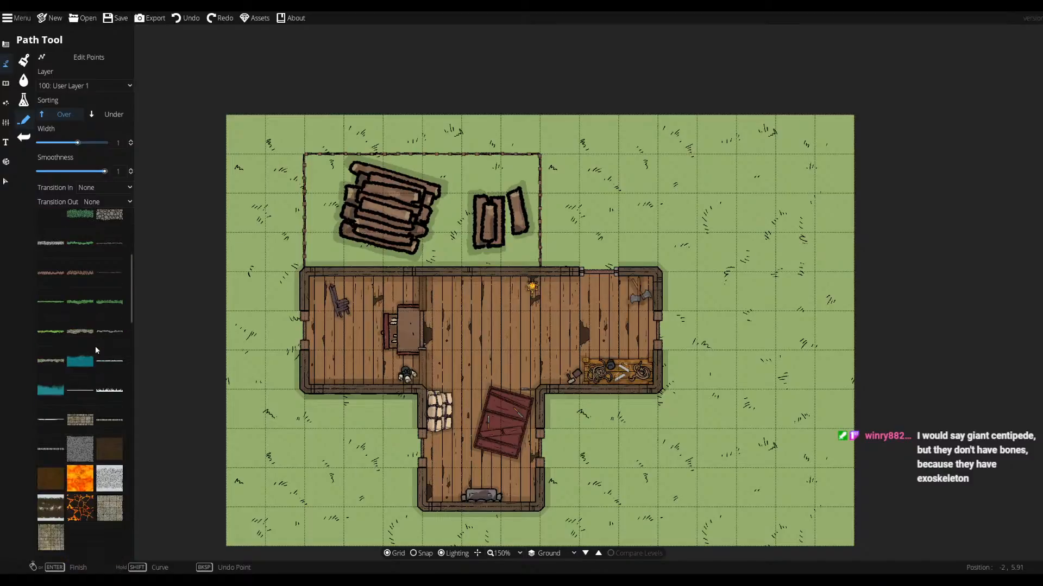
{"action": "scroll", "coordinate": [95, 348], "scroll_direction": "down", "scroll_amount": 2}
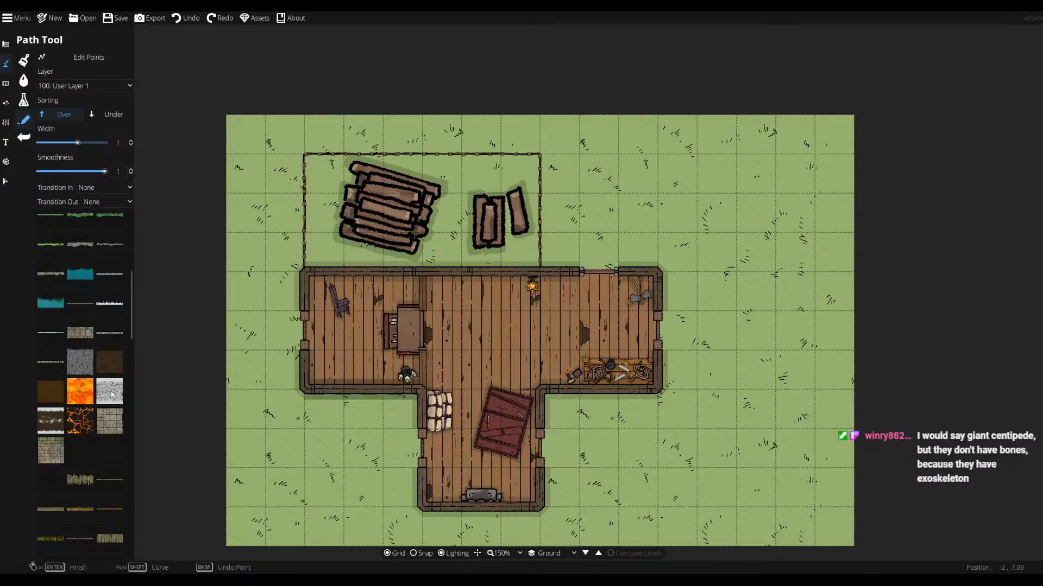
{"action": "scroll", "coordinate": [111, 402], "scroll_direction": "down", "scroll_amount": 3}
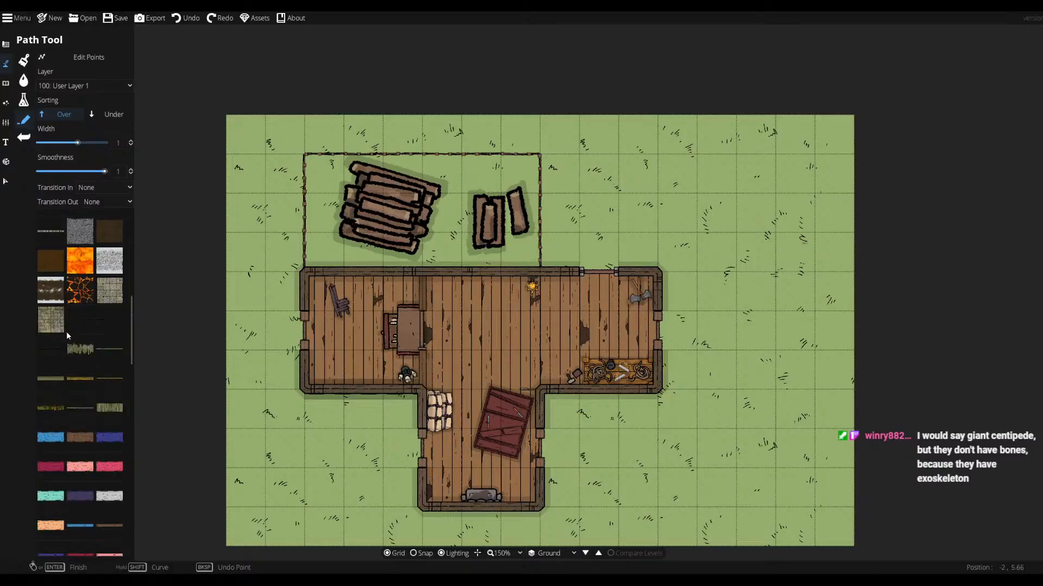
{"action": "scroll", "coordinate": [107, 356], "scroll_direction": "down", "scroll_amount": 3}
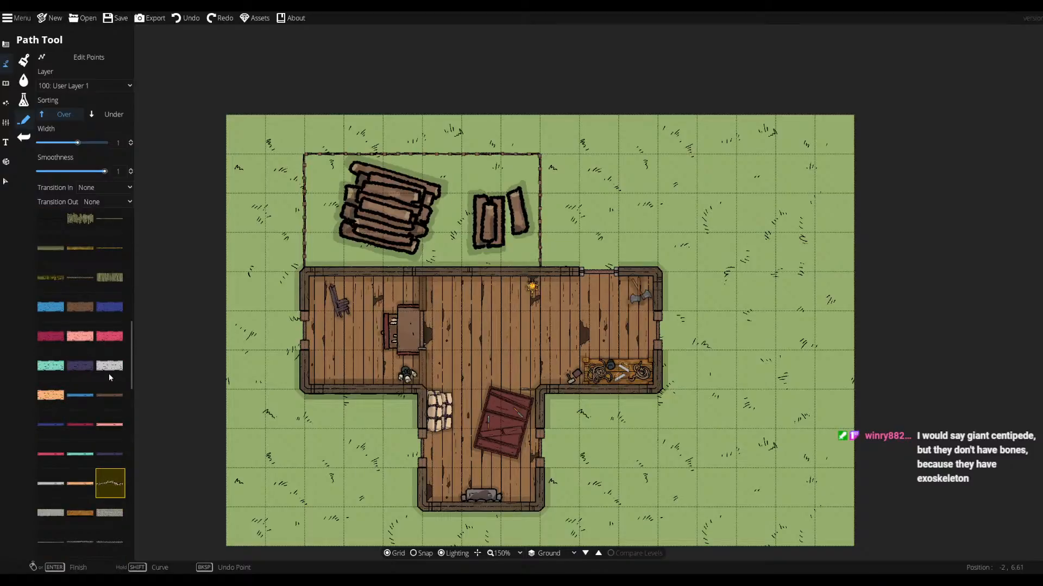
{"action": "scroll", "coordinate": [79, 431], "scroll_direction": "down", "scroll_amount": 2}
{"action": "scroll", "coordinate": [80, 430], "scroll_direction": "down", "scroll_amount": 6}
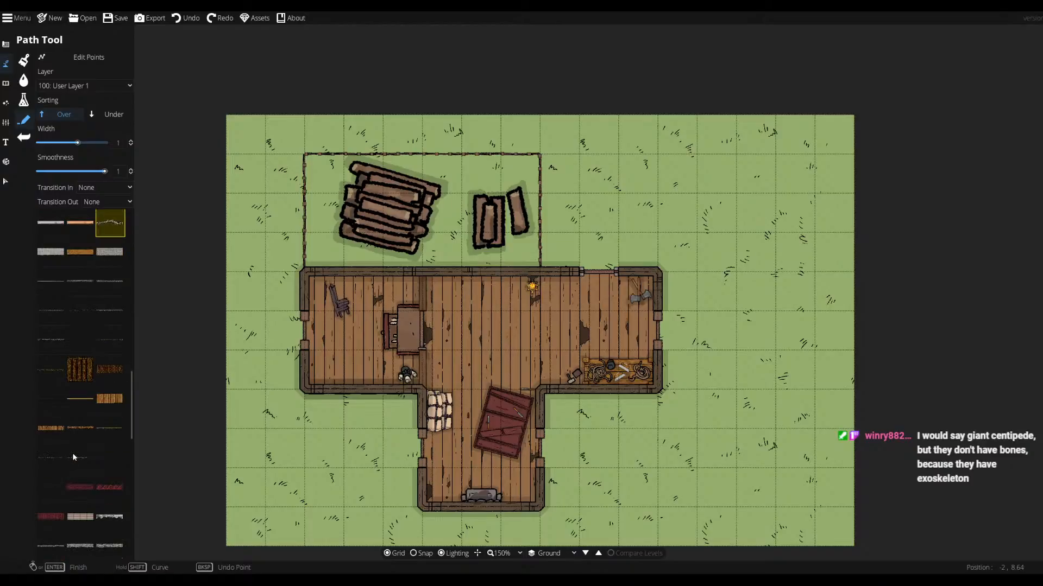
{"action": "scroll", "coordinate": [113, 402], "scroll_direction": "down", "scroll_amount": 6}
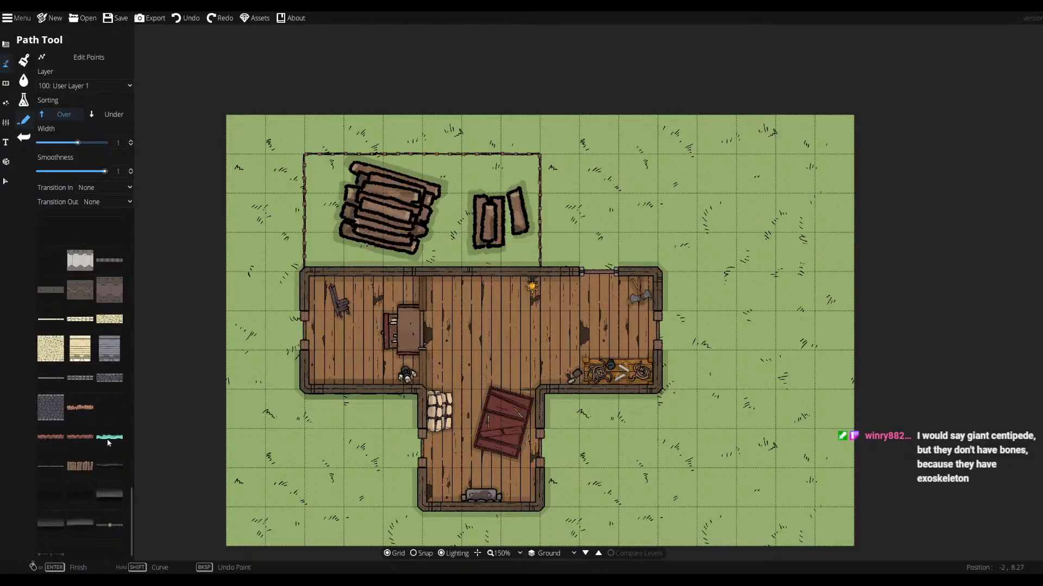
{"action": "scroll", "coordinate": [108, 451], "scroll_direction": "down", "scroll_amount": 1}
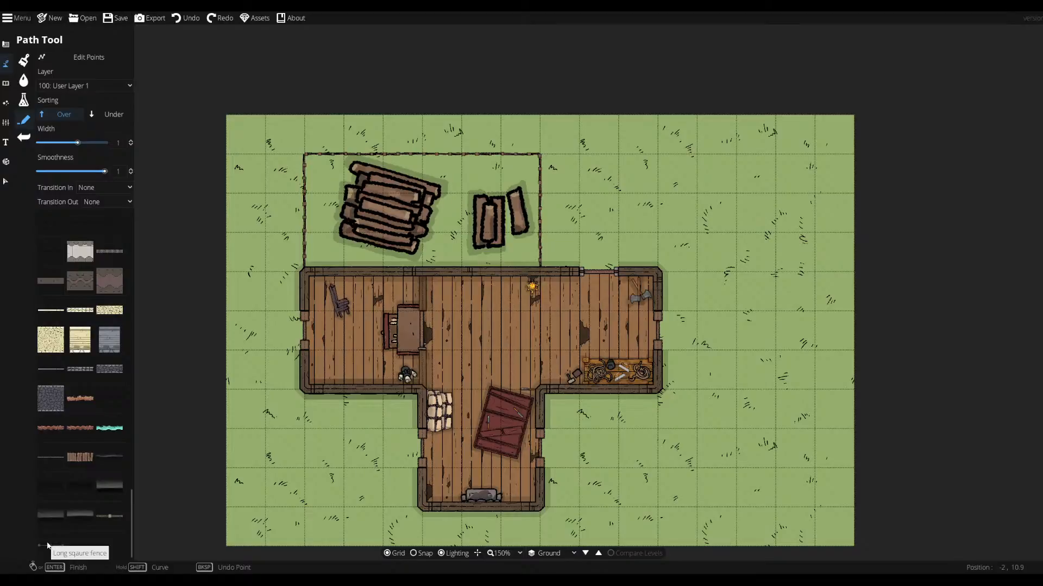
{"action": "scroll", "coordinate": [117, 426], "scroll_direction": "up", "scroll_amount": 10}
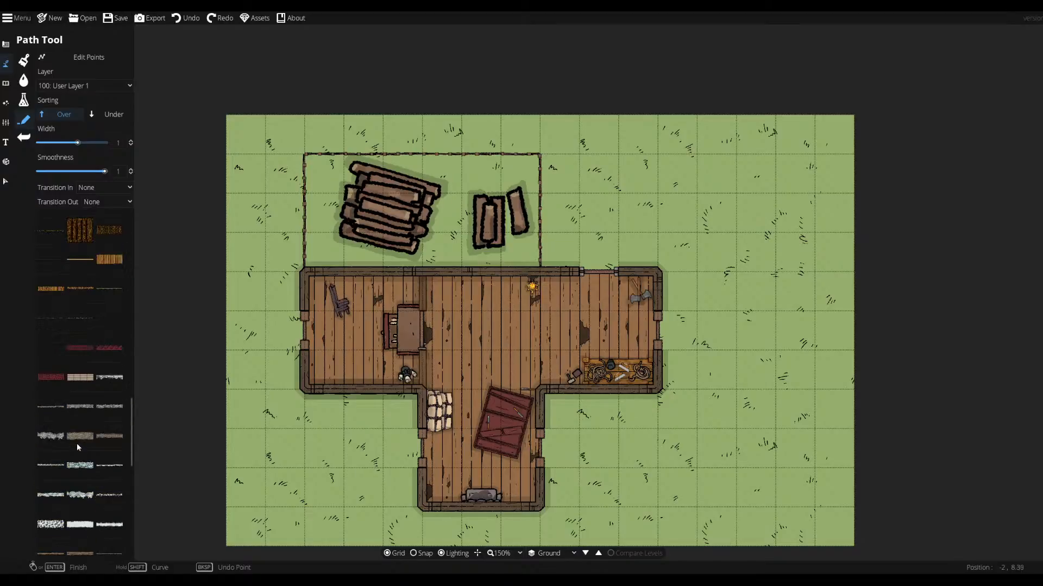
{"action": "scroll", "coordinate": [116, 425], "scroll_direction": "up", "scroll_amount": 5}
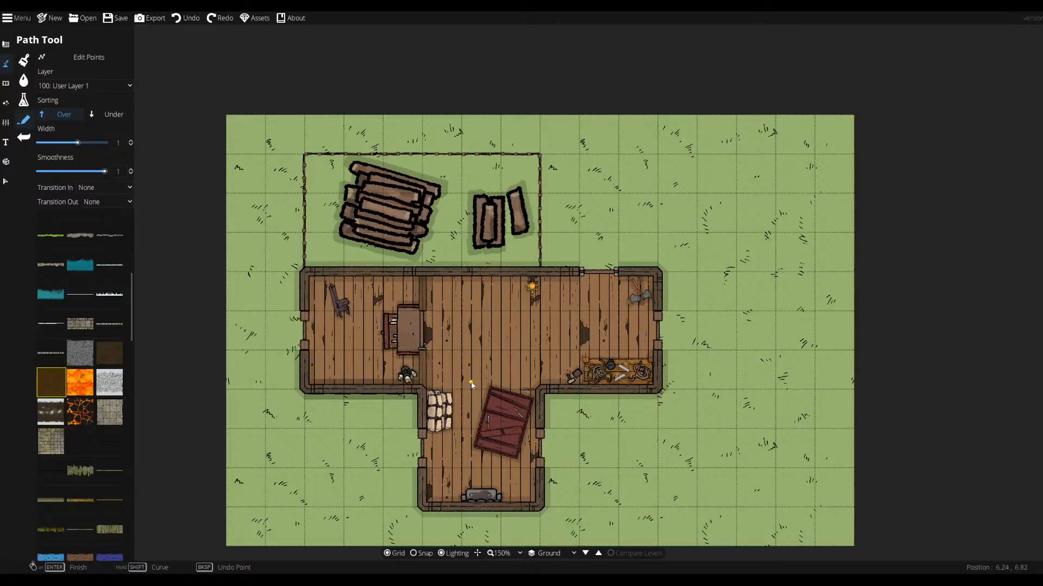
- Try drawing a brown dirt path outside the north doorway at width 1, and undo it
{"action": "left_click", "coordinate": [596, 272]}
{"action": "left_click", "coordinate": [611, 230]}
{"action": "right_click", "coordinate": [608, 219]}
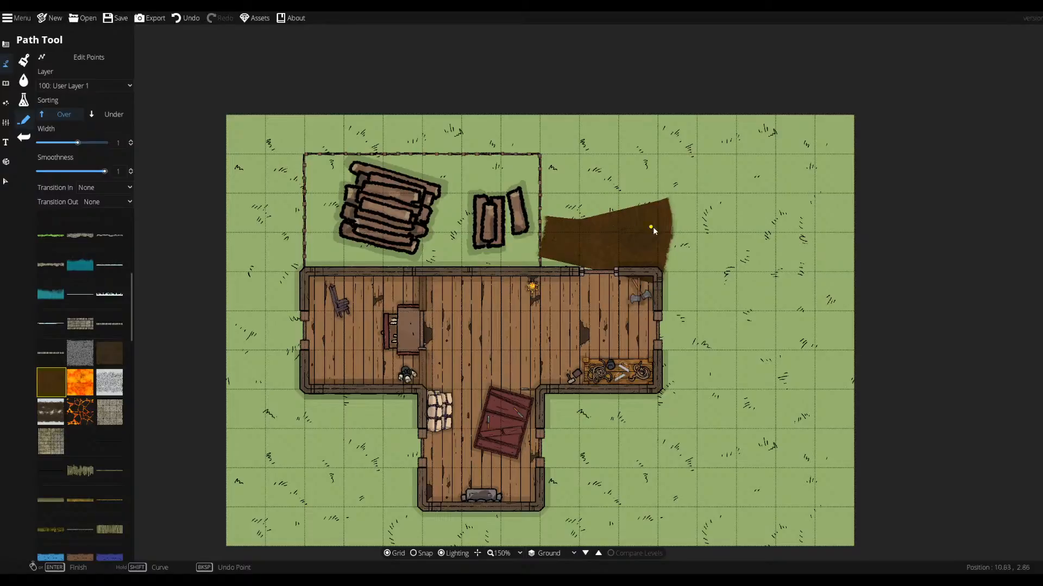
{"action": "left_click", "coordinate": [185, 18]}
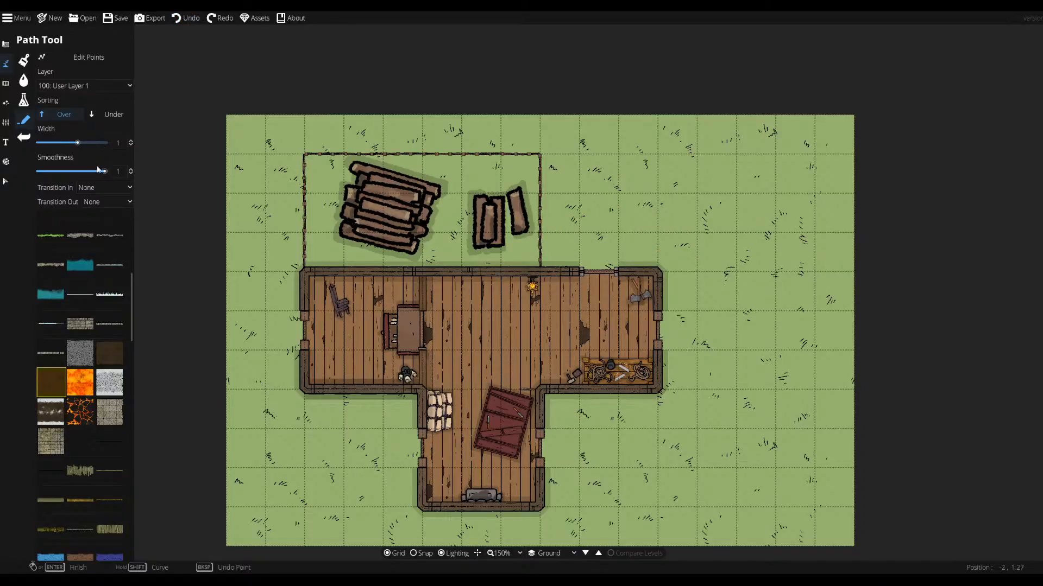
- Set the path width to 0.32, try drawing a short brown dirt path outside the north doorway, and undo it
{"action": "left_click_drag", "start_coordinate": [78, 142], "coordinate": [60, 143]}
{"action": "left_click", "coordinate": [598, 272]}
{"action": "right_click", "coordinate": [593, 244]}
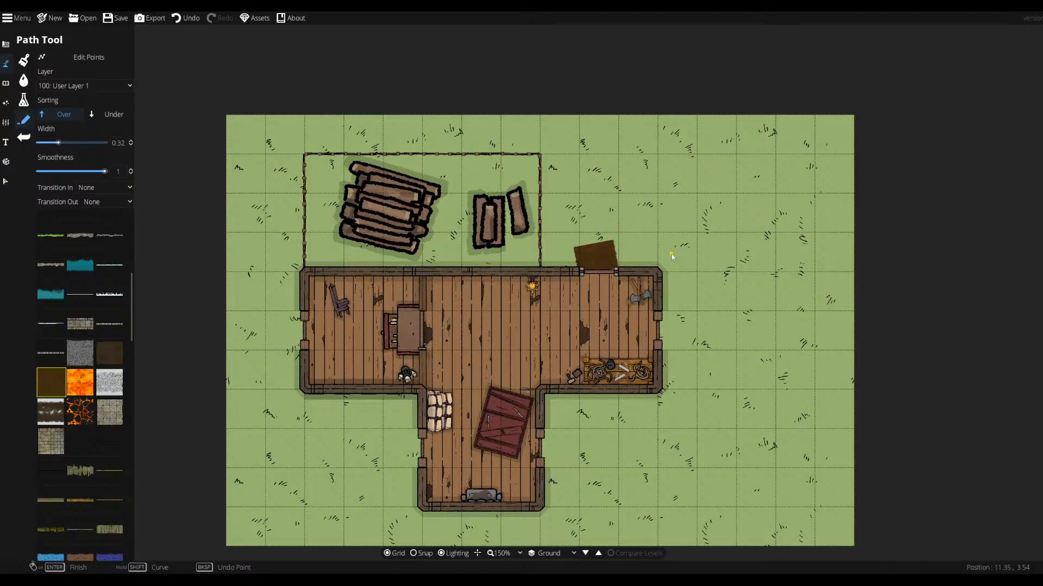
{"action": "key", "text": "ctrl+z"}
- Try drawing a longer brown dirt path running north from the doorway, comparing it through undo and redo, and leave it undone
{"action": "left_click", "coordinate": [600, 273]}
{"action": "key", "text": "ctrl+z"}
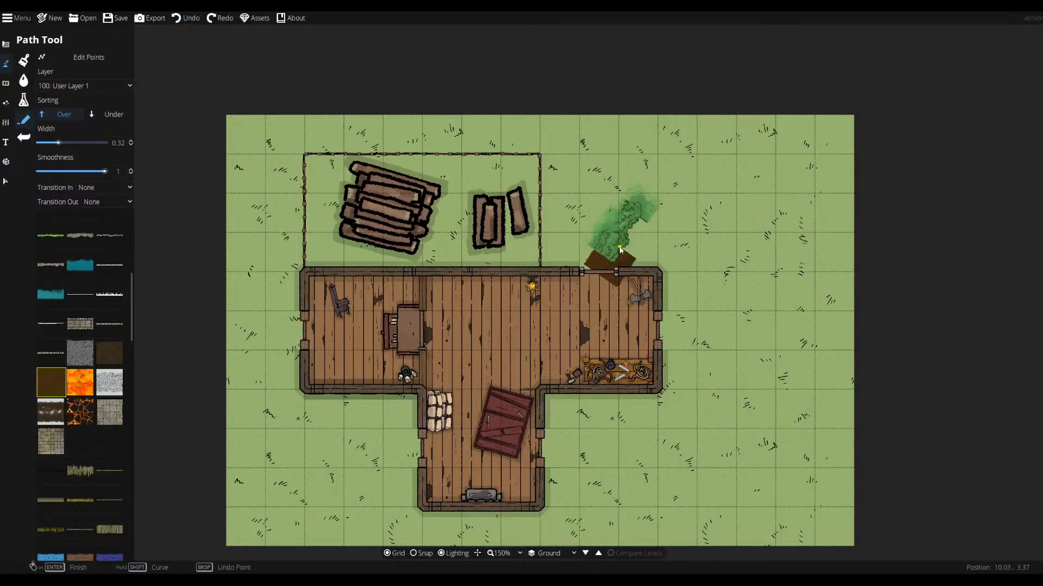
{"action": "left_click", "coordinate": [602, 237]}
{"action": "right_click", "coordinate": [592, 199]}
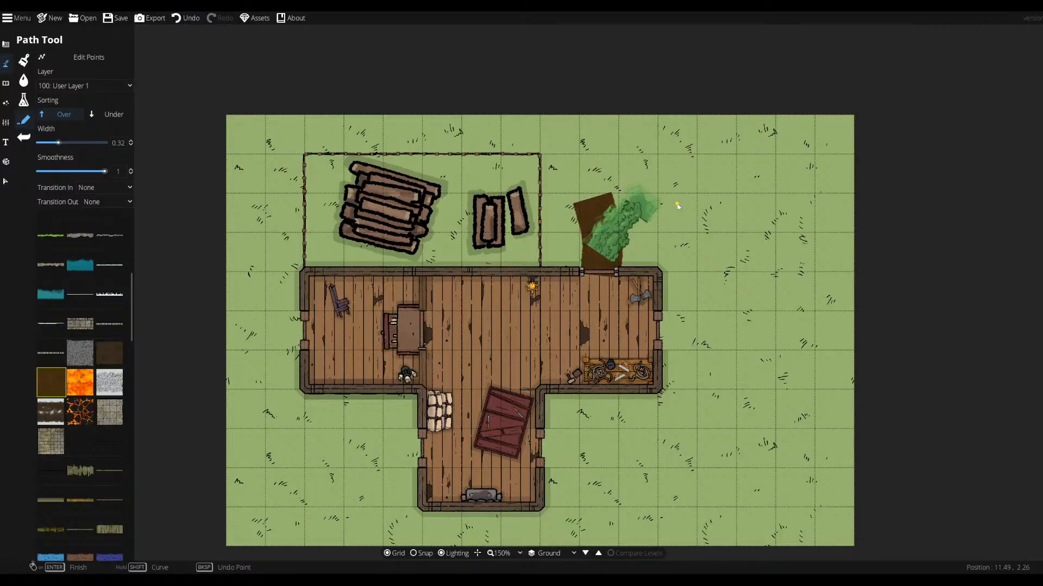
{"action": "key", "text": "ctrl+z"}
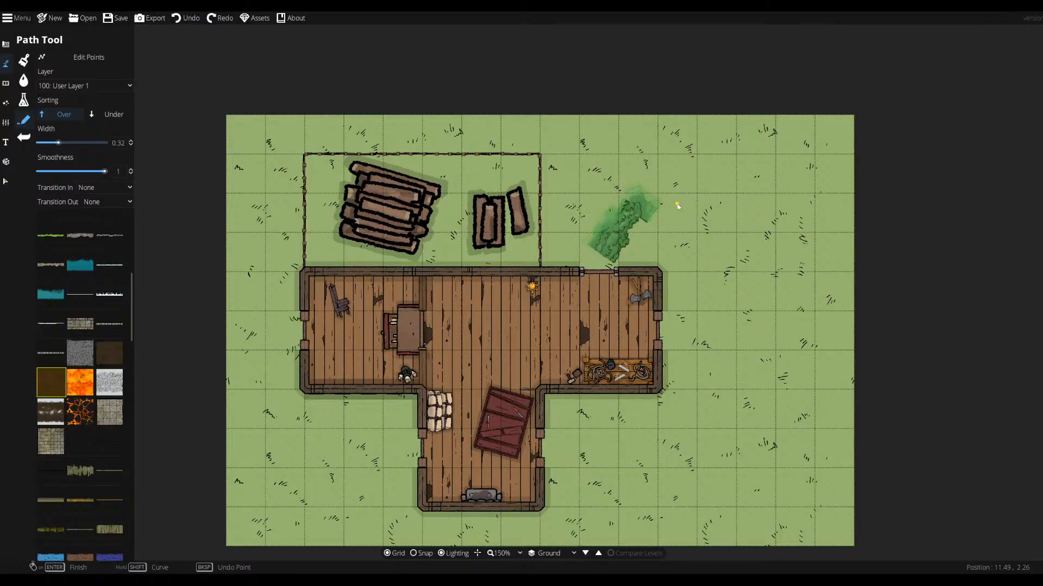
{"action": "left_click", "coordinate": [226, 20]}
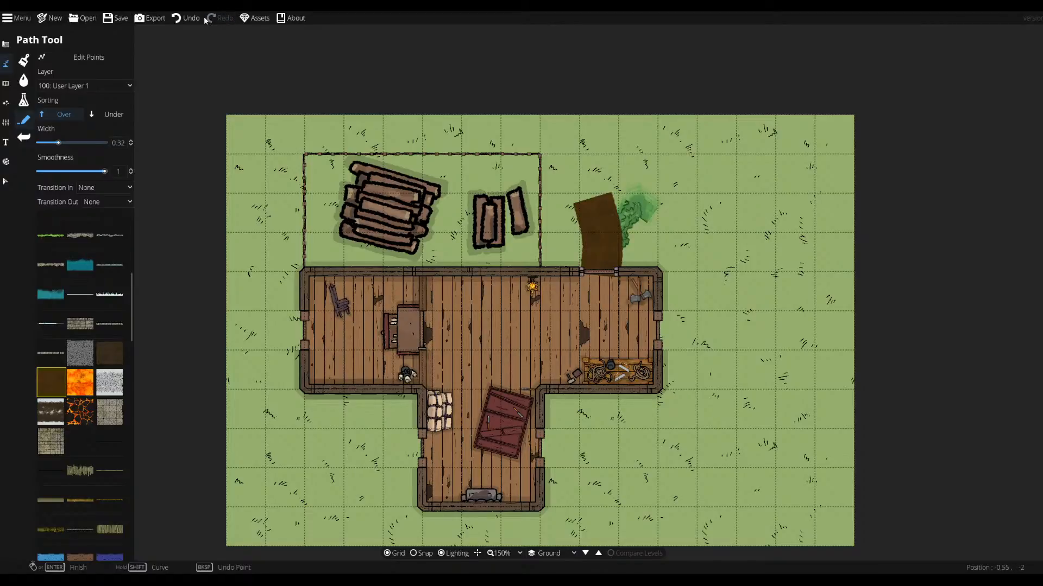
{"action": "left_click", "coordinate": [199, 20]}
- Select the restored green foliage path outside the north doorway and delete it
{"action": "left_click", "coordinate": [10, 185]}
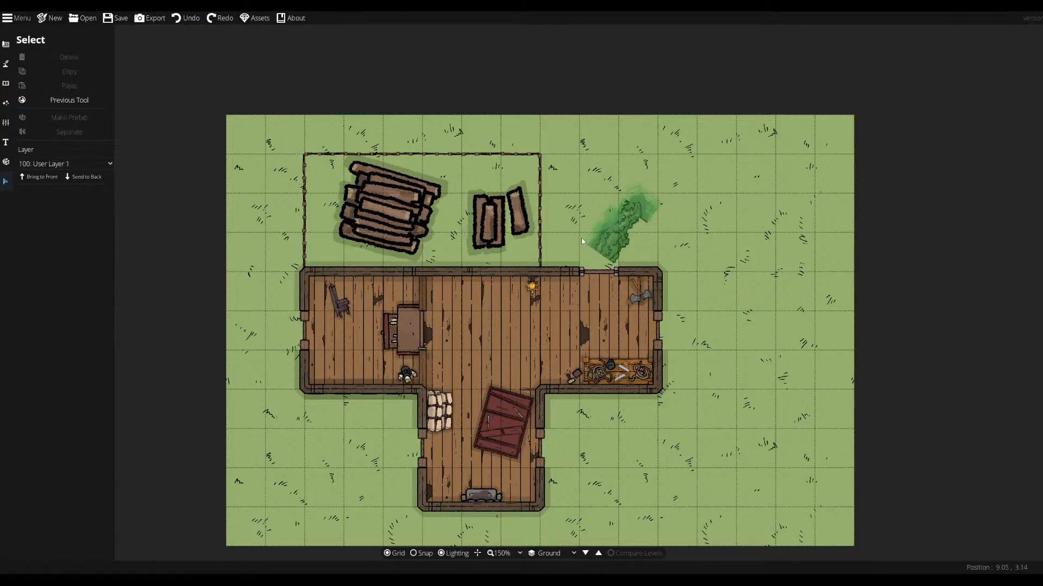
{"action": "left_click", "coordinate": [610, 216]}
{"action": "key", "text": "Delete"}
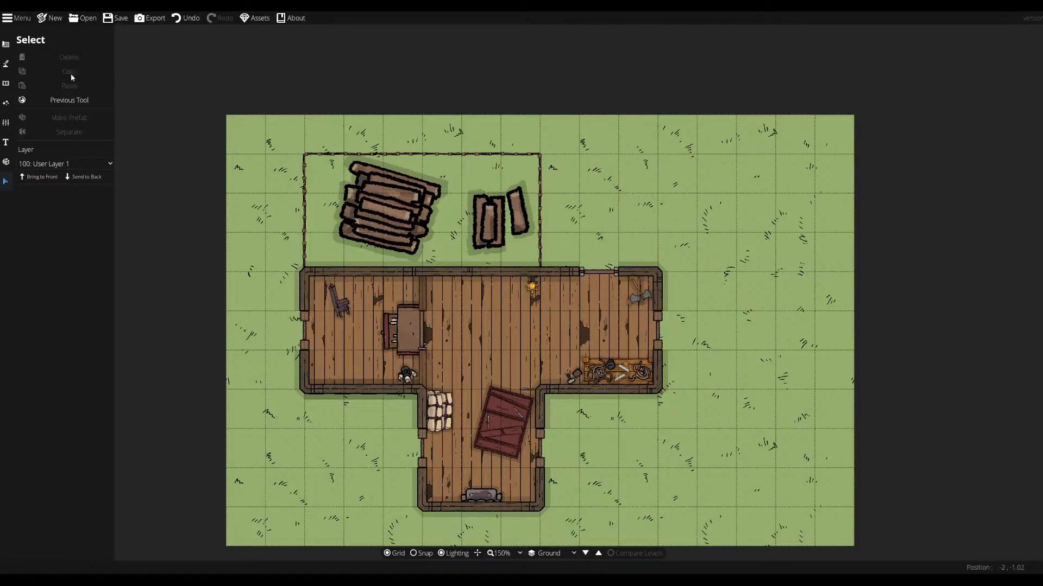
{"action": "left_click", "coordinate": [6, 44]}
{"action": "left_click", "coordinate": [46, 100]}
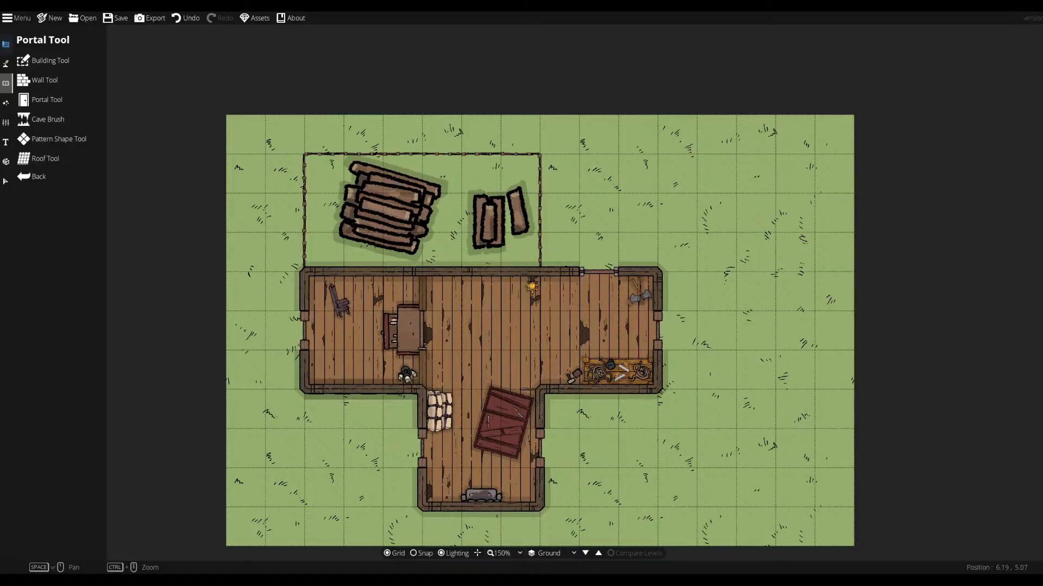
{"action": "left_click", "coordinate": [5, 103]}
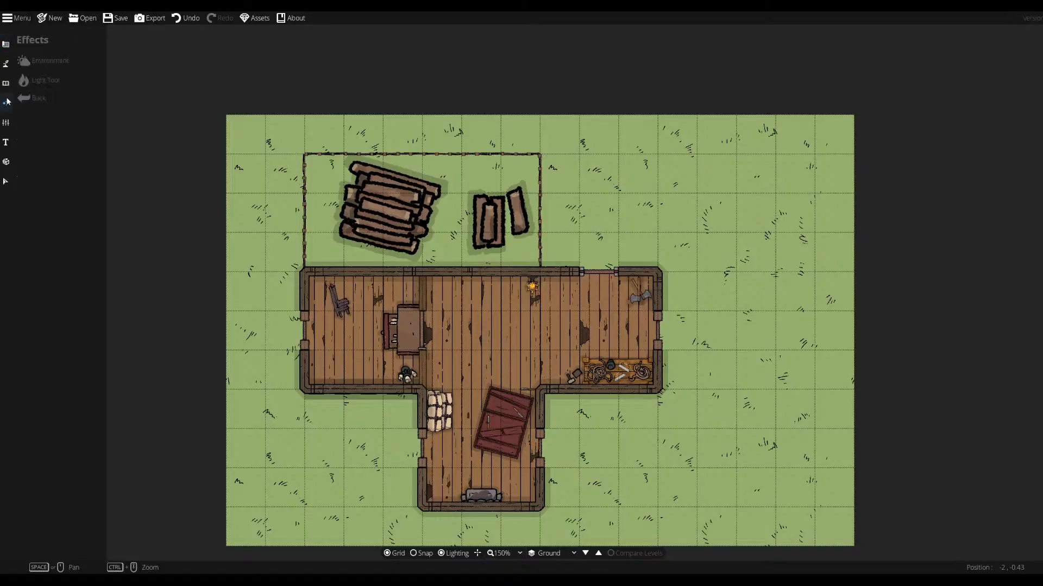
{"action": "left_click", "coordinate": [5, 66]}
{"action": "left_click", "coordinate": [5, 64]}
{"action": "left_click", "coordinate": [5, 83]}
{"action": "left_click", "coordinate": [6, 64]}
- Draw a winding brown dirt path at width 0.32 from the north doorway northeast to the map's north edge
{"action": "left_click", "coordinate": [49, 120]}
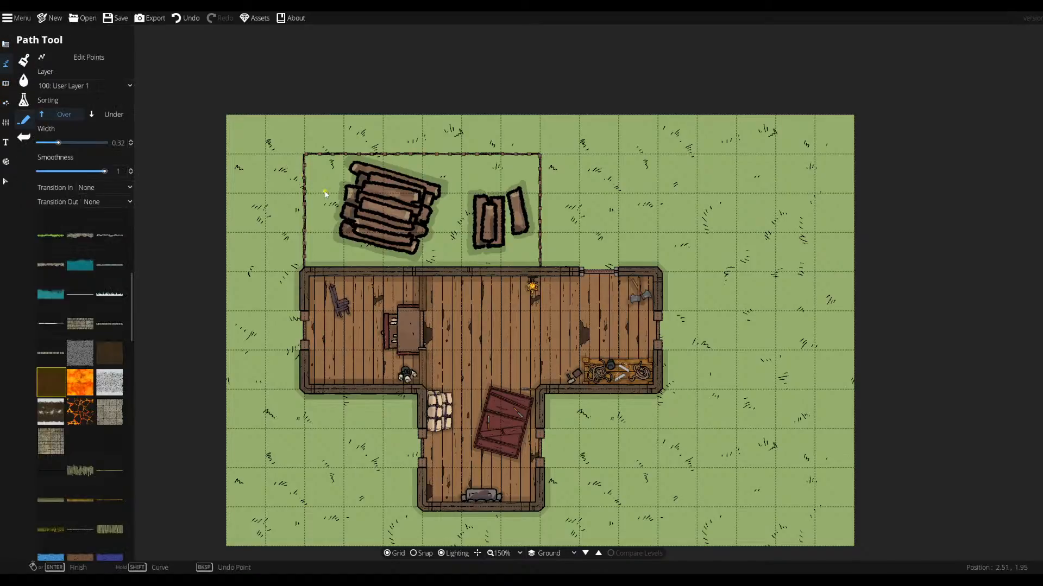
{"action": "left_click", "coordinate": [600, 273]}
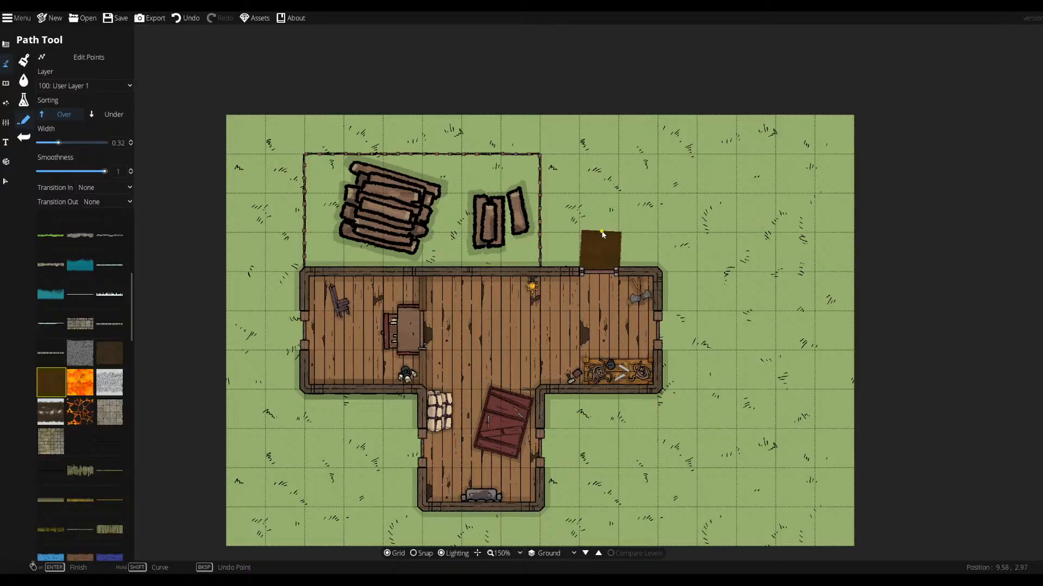
{"action": "left_click", "coordinate": [610, 223]}
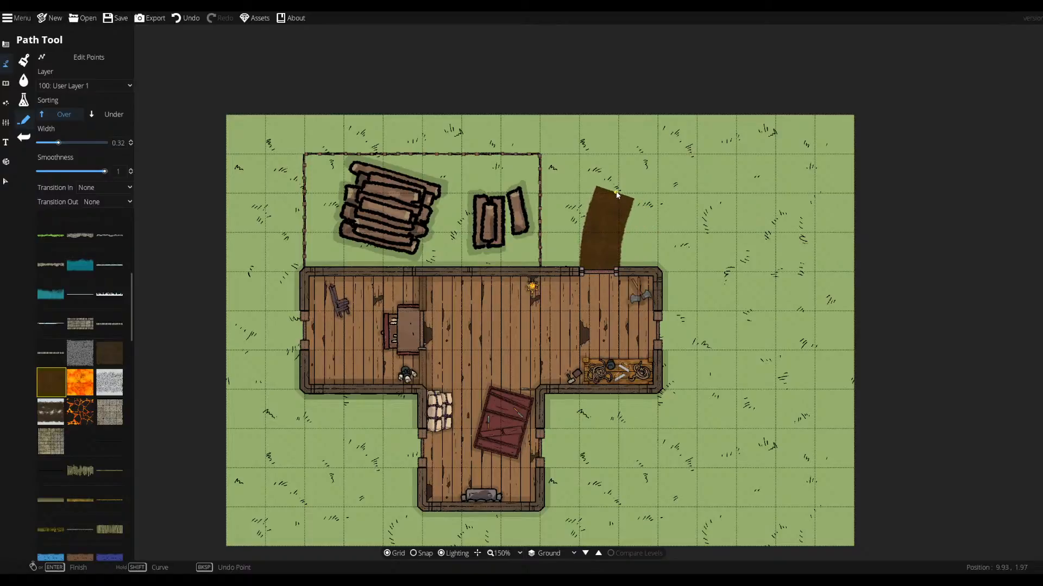
{"action": "left_click", "coordinate": [630, 188]}
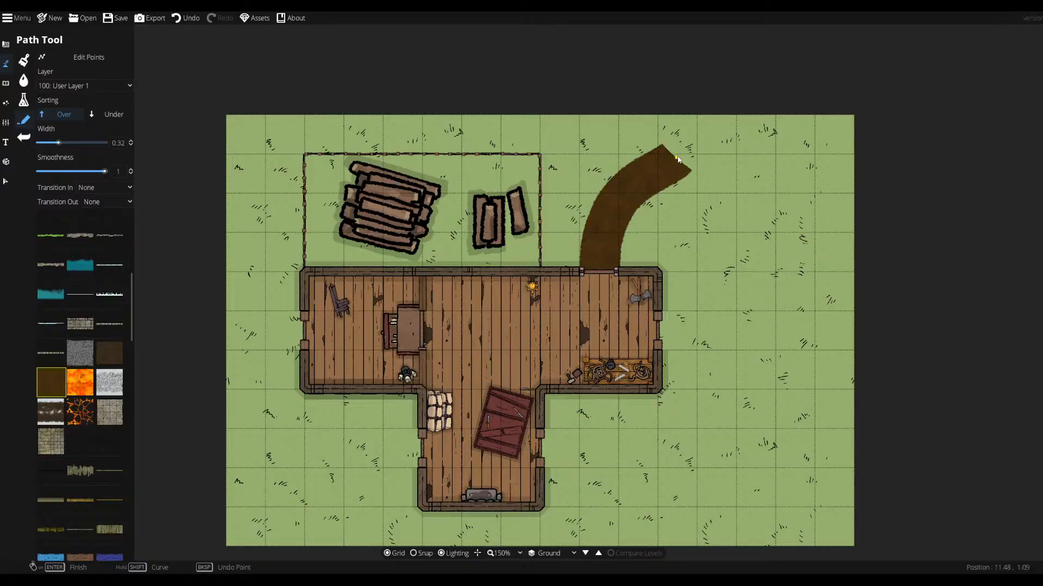
{"action": "left_click", "coordinate": [691, 143]}
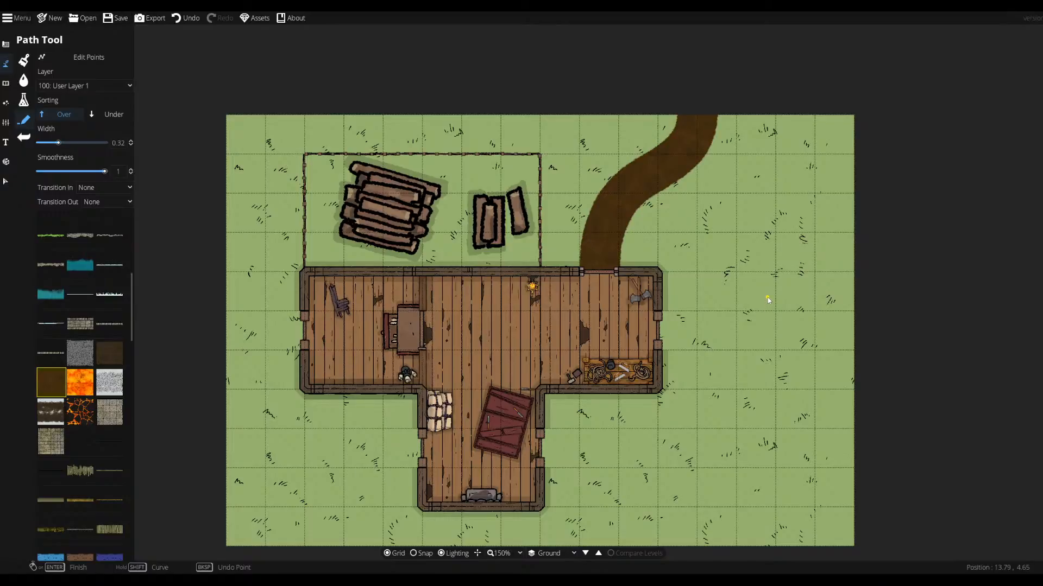
- Paint Terrain Moss patches in the northwest, southwest and southeast grounds with brush size 8 and intensity 4
{"action": "left_click", "coordinate": [24, 61]}
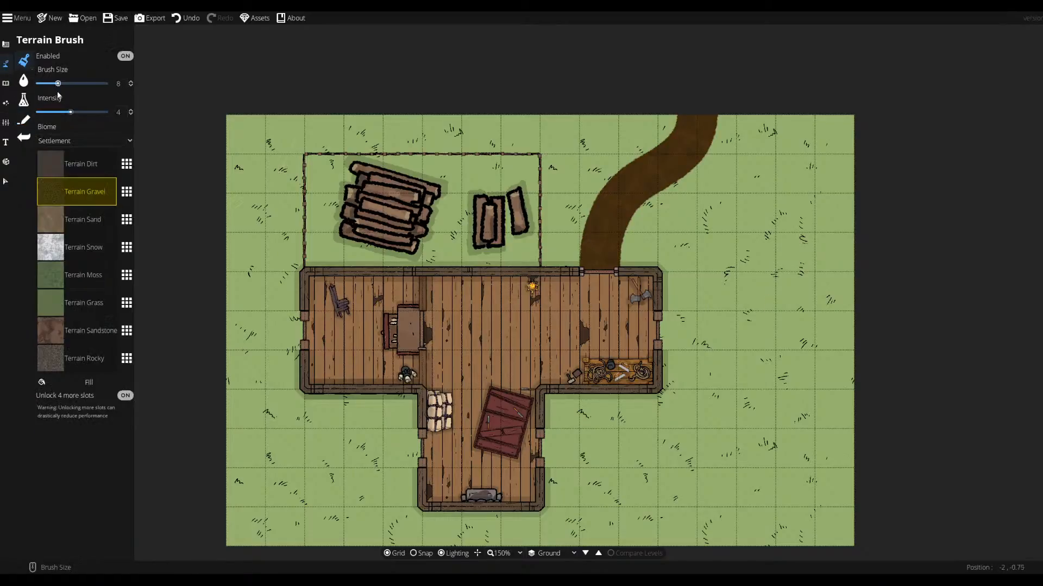
{"action": "left_click", "coordinate": [79, 275]}
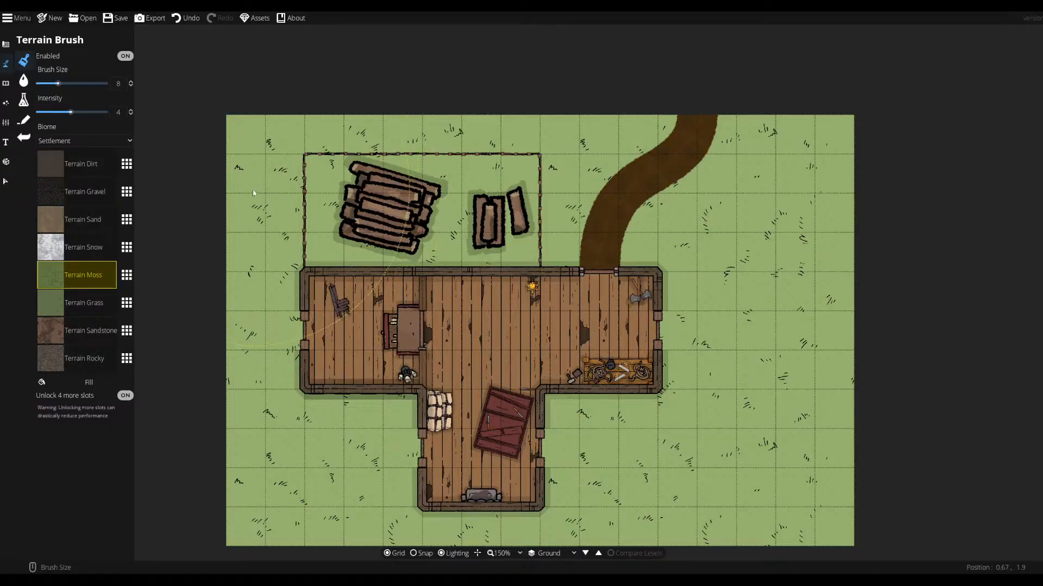
{"action": "left_click_drag", "start_coordinate": [252, 189], "coordinate": [273, 202]}
{"action": "left_click", "coordinate": [281, 497]}
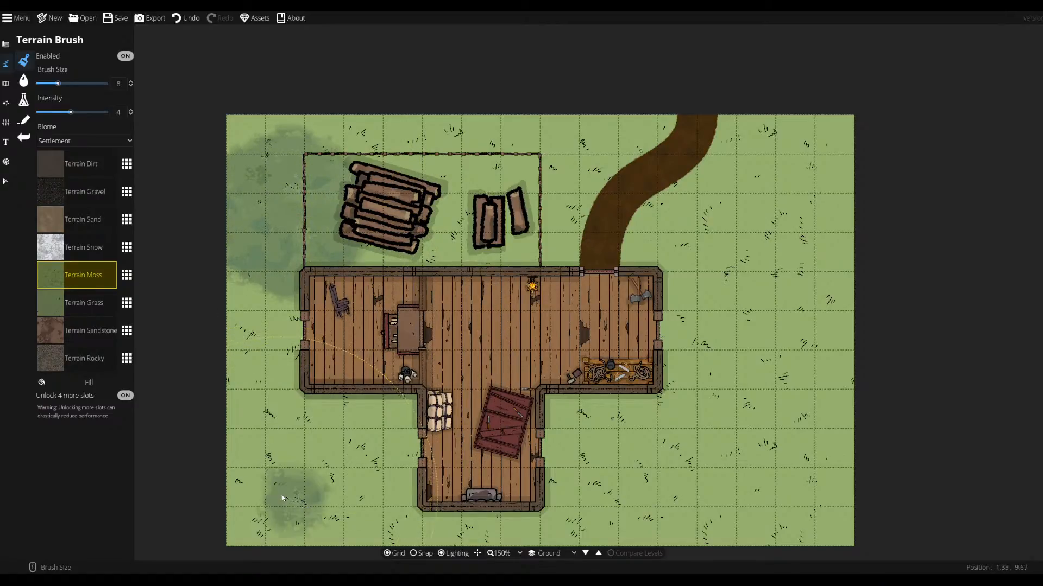
{"action": "mouse_move", "coordinate": [752, 502]}
{"action": "left_mouse_down"}
{"action": "mouse_move", "coordinate": [728, 486]}
{"action": "mouse_move", "coordinate": [655, 483]}
{"action": "mouse_move", "coordinate": [695, 498]}
{"action": "mouse_move", "coordinate": [831, 426]}
{"action": "mouse_move", "coordinate": [838, 503]}
{"action": "mouse_move", "coordinate": [853, 435]}
{"action": "mouse_move", "coordinate": [805, 388]}
{"action": "mouse_move", "coordinate": [826, 347]}
{"action": "mouse_move", "coordinate": [778, 420]}
{"action": "left_mouse_up"}
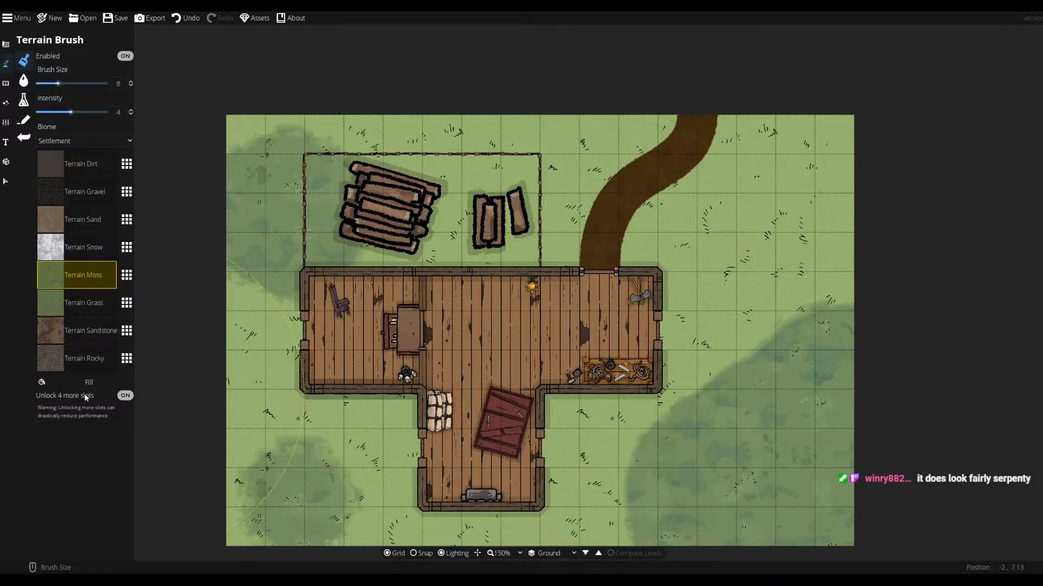
- Switch the terrain biome to Prarie and paint Terrain Grass over the inner part of the southeast moss patch
{"action": "left_click", "coordinate": [89, 139]}
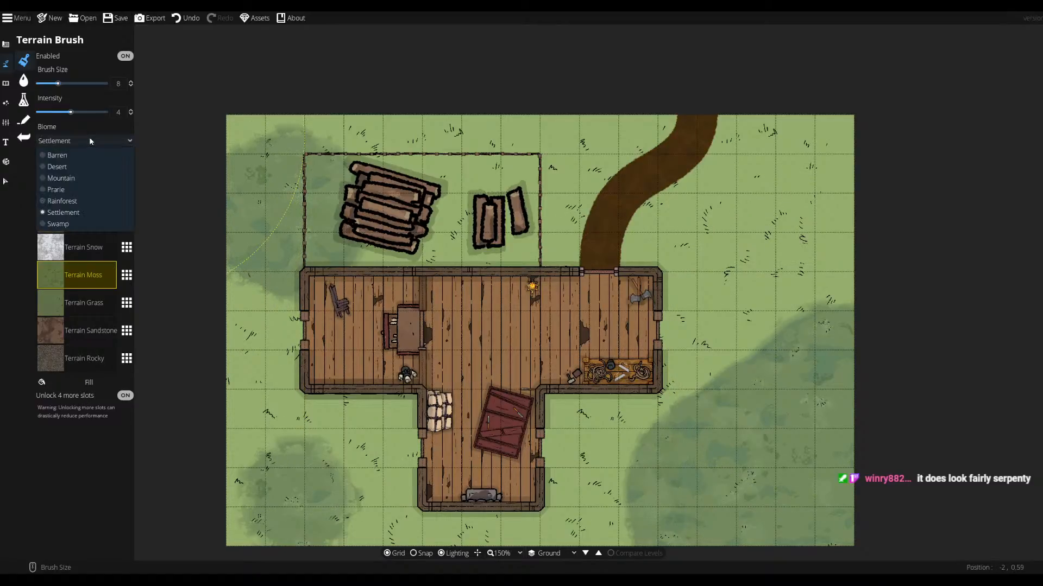
{"action": "left_click", "coordinate": [87, 190]}
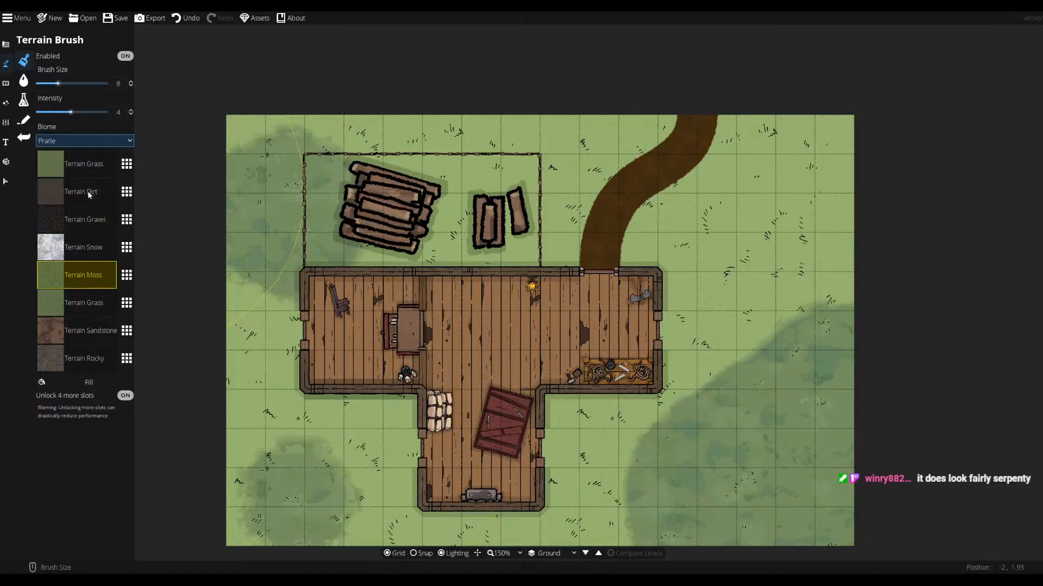
{"action": "left_click", "coordinate": [82, 306]}
{"action": "left_click", "coordinate": [80, 168]}
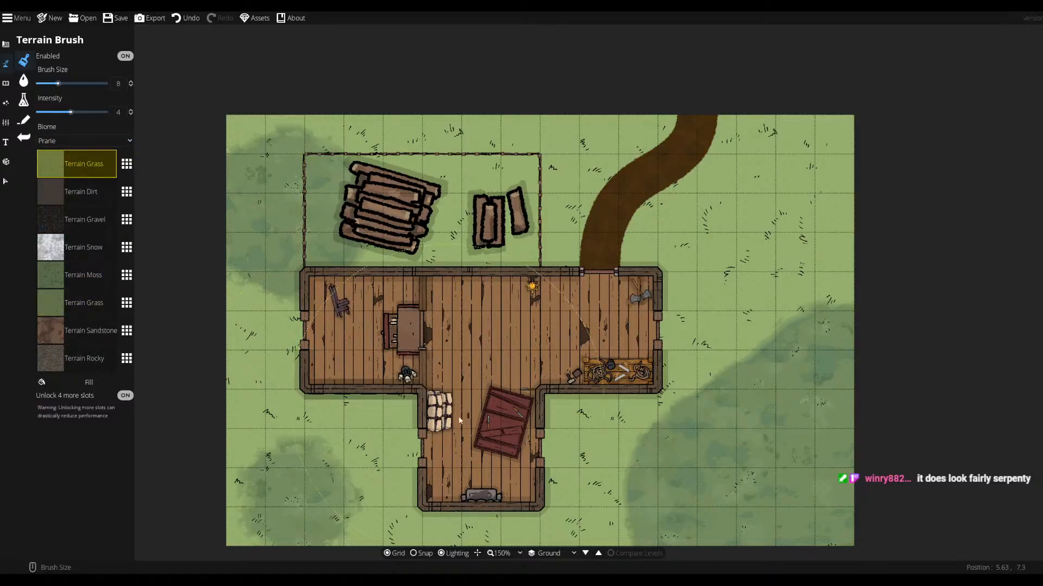
{"action": "left_click", "coordinate": [718, 454]}
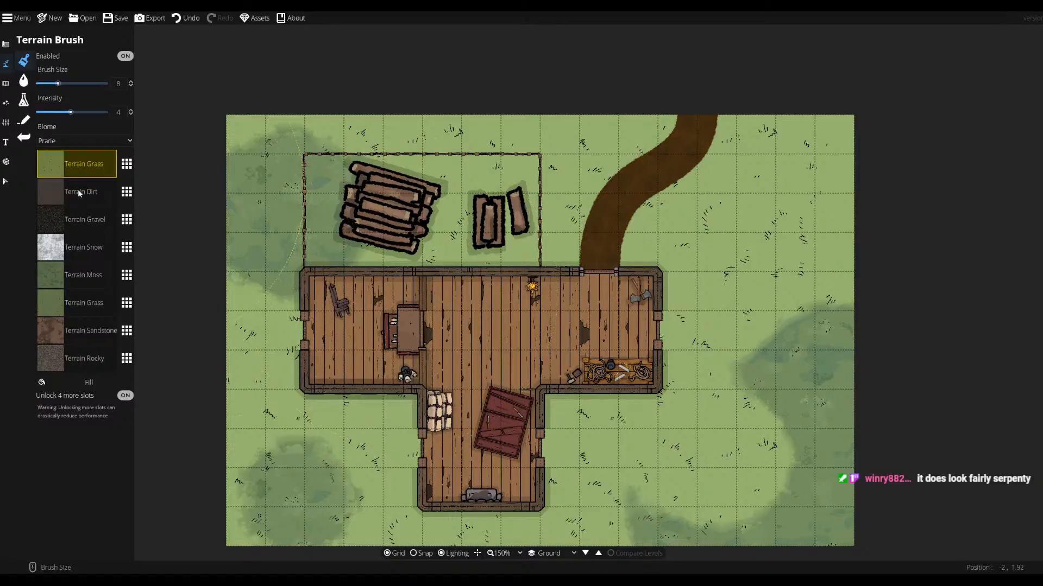
{"action": "left_click", "coordinate": [84, 312]}
{"action": "mouse_move", "coordinate": [727, 347]}
{"action": "left_mouse_down"}
{"action": "mouse_move", "coordinate": [751, 435]}
{"action": "mouse_move", "coordinate": [693, 421]}
{"action": "left_mouse_up"}
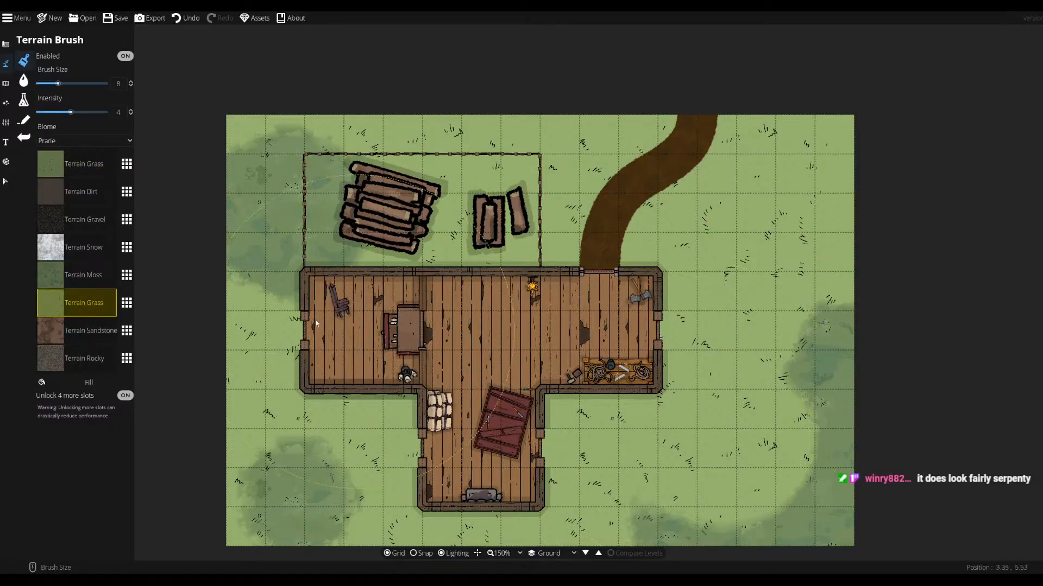
- Reduce the brush size to 4 and paint Terrain Moss along the map's east edge and across the southwest corner
{"action": "left_click", "coordinate": [86, 272]}
{"action": "scroll", "coordinate": [798, 256], "scroll_direction": "down", "scroll_amount": 4}
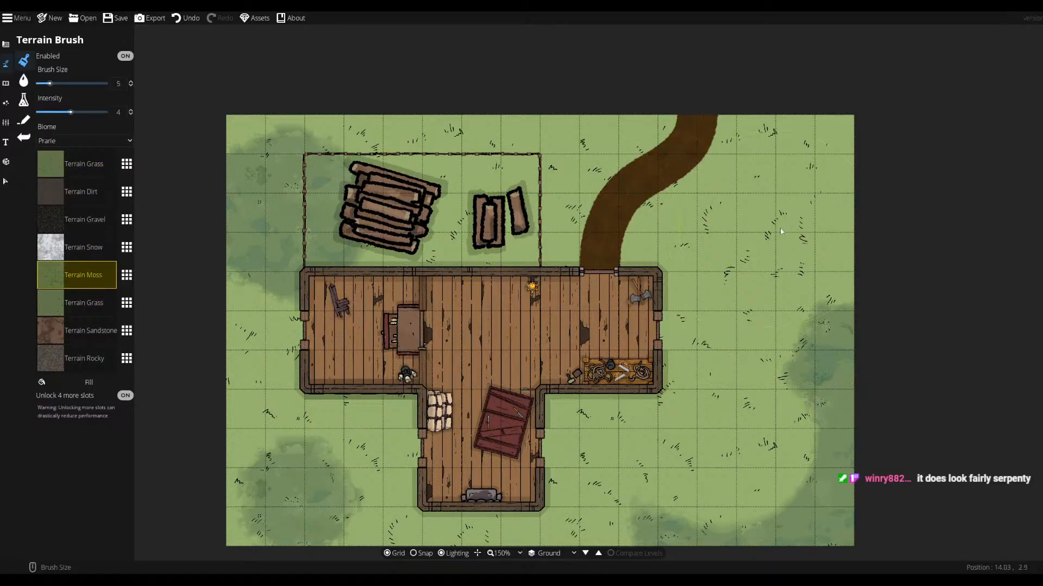
{"action": "mouse_move", "coordinate": [799, 257]}
{"action": "left_mouse_down"}
{"action": "mouse_move", "coordinate": [825, 234]}
{"action": "mouse_move", "coordinate": [782, 158]}
{"action": "mouse_move", "coordinate": [758, 328]}
{"action": "left_mouse_up"}
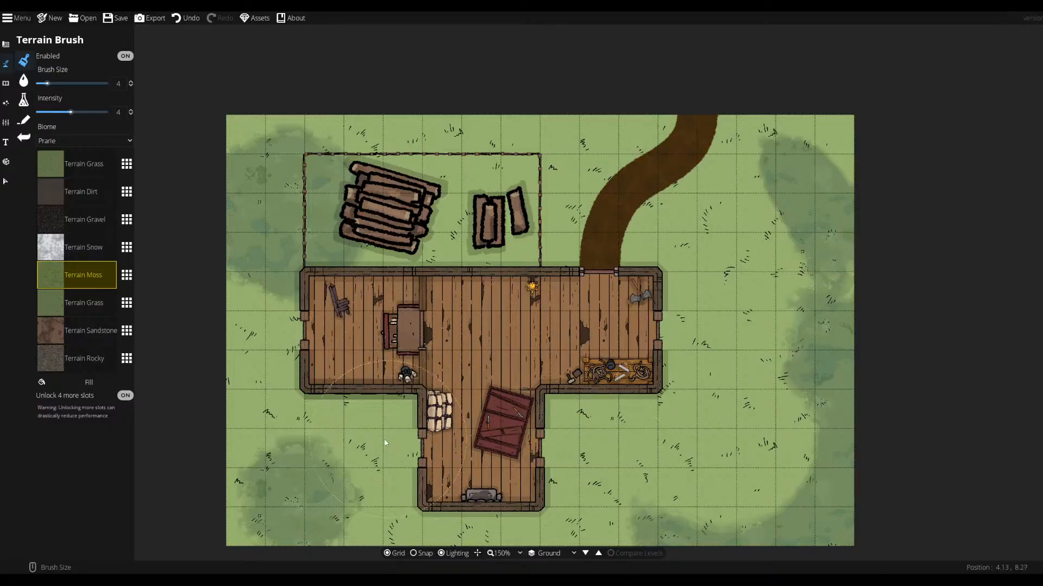
{"action": "mouse_move", "coordinate": [278, 487]}
{"action": "left_mouse_down"}
{"action": "mouse_move", "coordinate": [263, 461]}
{"action": "mouse_move", "coordinate": [379, 557]}
{"action": "mouse_move", "coordinate": [261, 459]}
{"action": "mouse_move", "coordinate": [249, 422]}
{"action": "mouse_move", "coordinate": [215, 448]}
{"action": "left_mouse_up"}
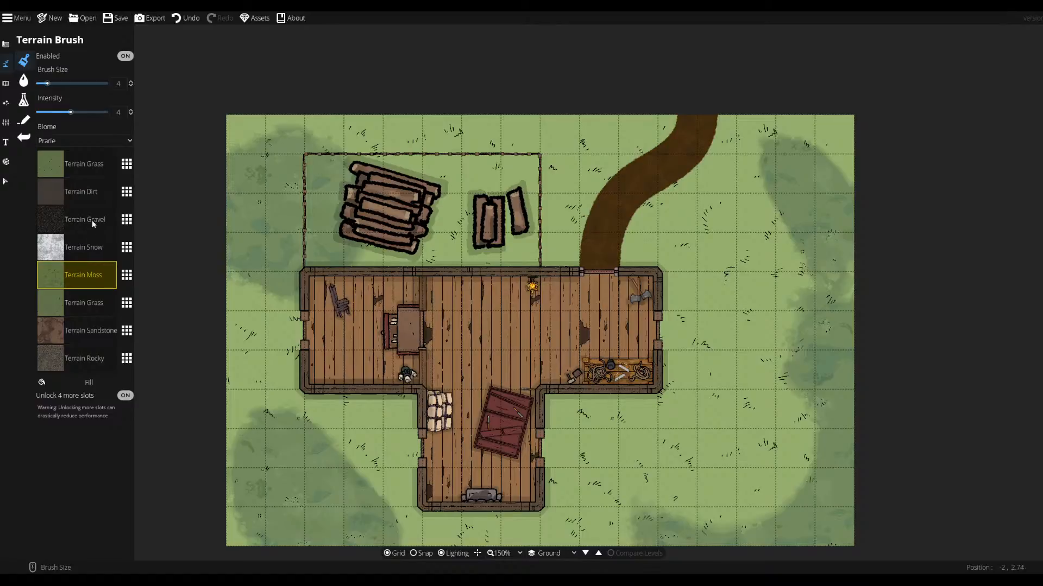
- Trim the northwest and southwest moss patches near the building and fenced yard by painting Terrain Grass over them
{"action": "left_click", "coordinate": [84, 175]}
{"action": "left_click_drag", "start_coordinate": [302, 281], "coordinate": [342, 244]}
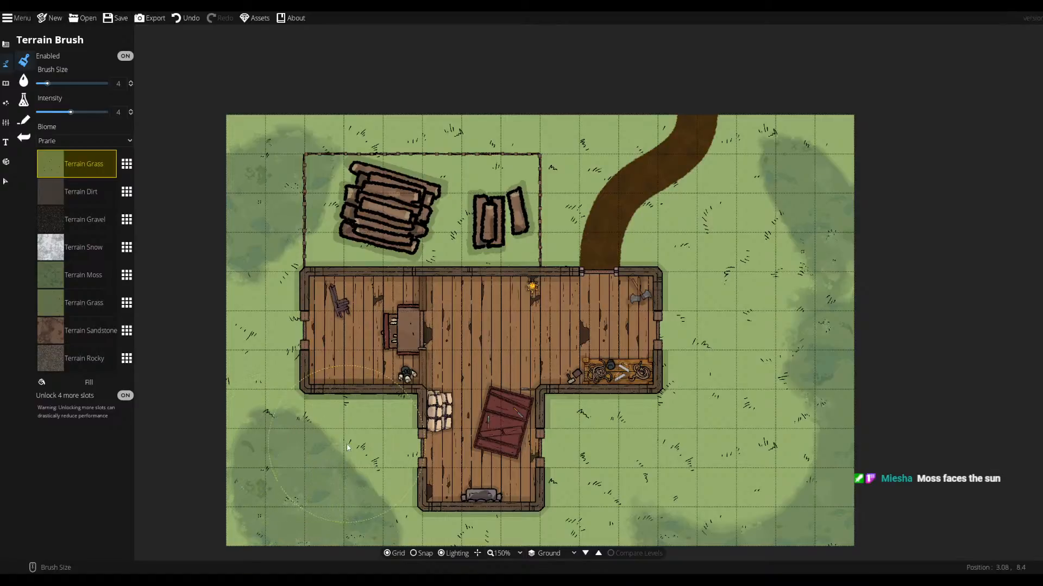
{"action": "mouse_move", "coordinate": [341, 474]}
{"action": "left_mouse_down"}
{"action": "mouse_move", "coordinate": [395, 482]}
{"action": "mouse_move", "coordinate": [374, 490]}
{"action": "mouse_move", "coordinate": [361, 449]}
{"action": "mouse_move", "coordinate": [336, 439]}
{"action": "mouse_move", "coordinate": [386, 459]}
{"action": "mouse_move", "coordinate": [338, 420]}
{"action": "left_mouse_up"}
- Reduce the brush size to 2 and paint small Terrain Moss patches on both sides of the dirt path
{"action": "scroll", "coordinate": [386, 475], "scroll_direction": "down", "scroll_amount": 2}
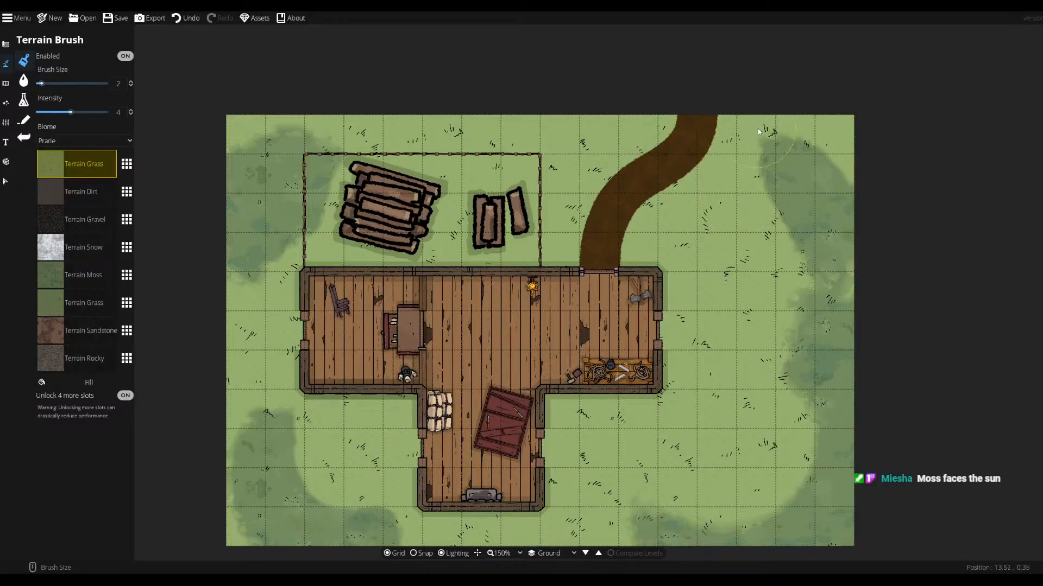
{"action": "left_click", "coordinate": [76, 274]}
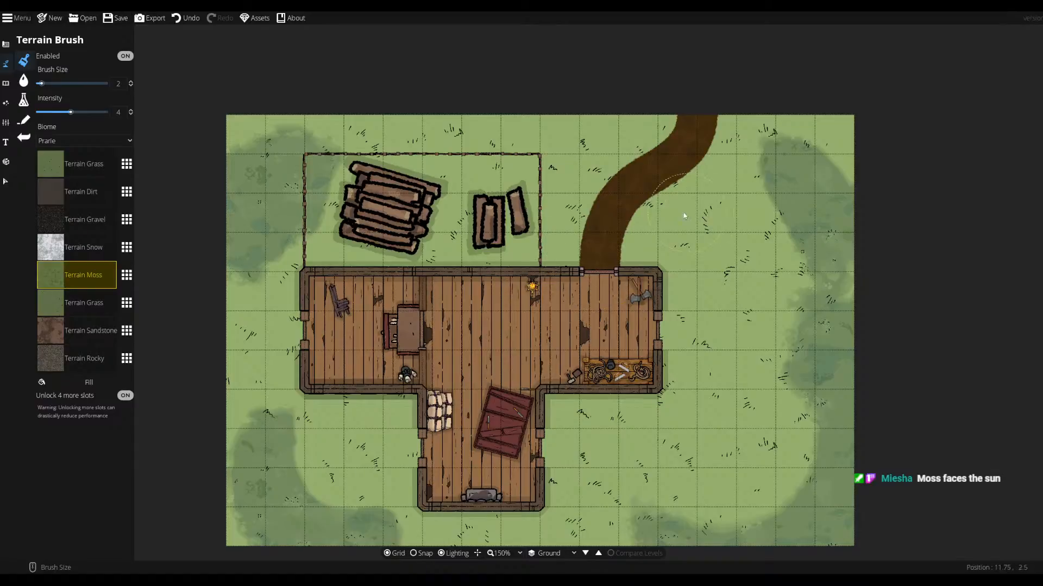
{"action": "mouse_move", "coordinate": [673, 217]}
{"action": "left_mouse_down"}
{"action": "mouse_move", "coordinate": [589, 175]}
{"action": "mouse_move", "coordinate": [606, 188]}
{"action": "mouse_move", "coordinate": [619, 177]}
{"action": "mouse_move", "coordinate": [600, 153]}
{"action": "mouse_move", "coordinate": [618, 168]}
{"action": "mouse_move", "coordinate": [591, 159]}
{"action": "mouse_move", "coordinate": [656, 214]}
{"action": "mouse_move", "coordinate": [640, 170]}
{"action": "left_mouse_up"}
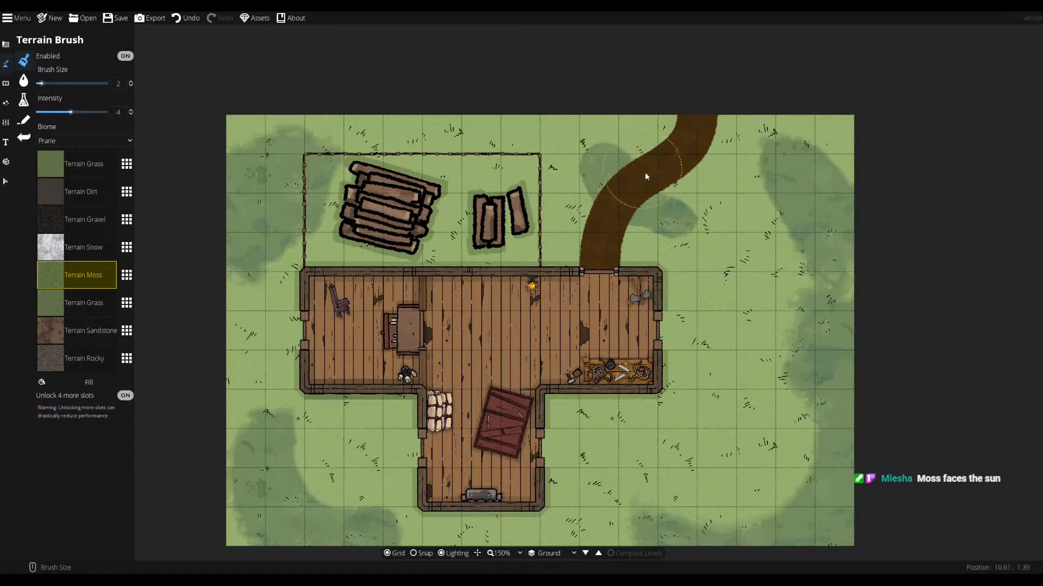
- Search the object library for grasses in the Scatter Tool and choose a yellow-green grass tuft asset
{"action": "left_click", "coordinate": [5, 84]}
{"action": "left_click", "coordinate": [32, 84]}
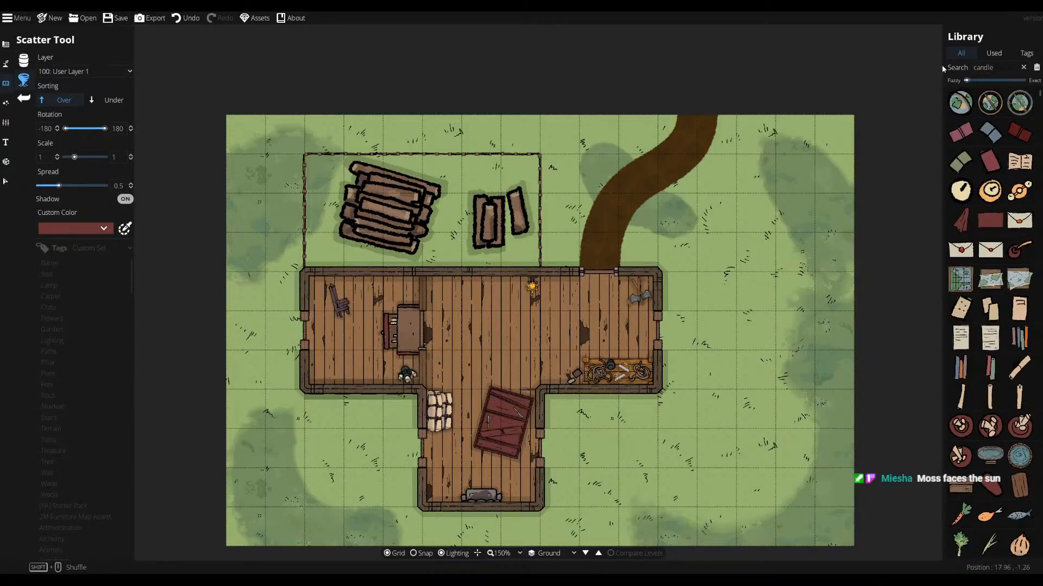
{"action": "left_click", "coordinate": [1025, 68]}
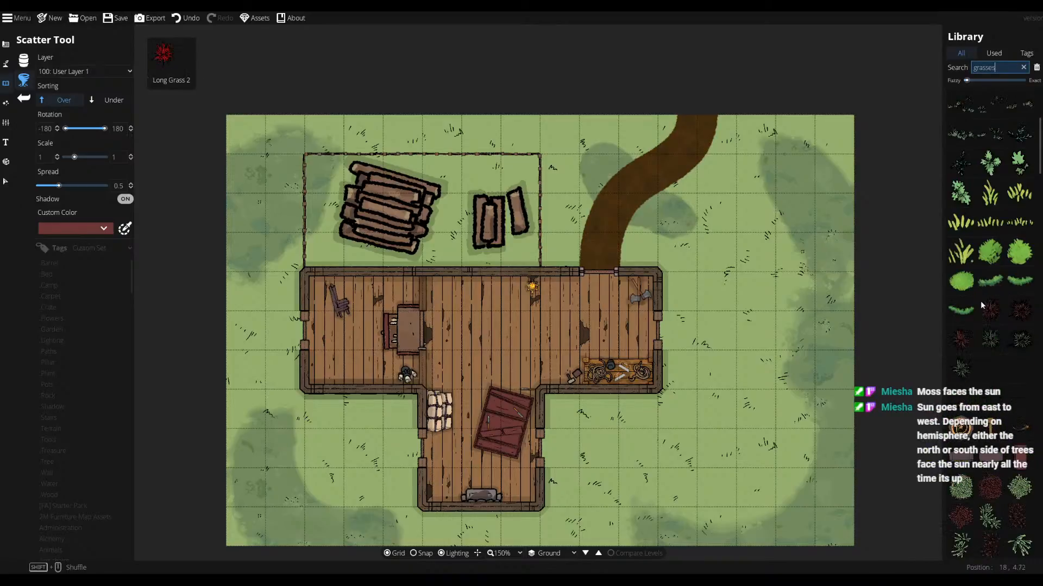
{"action": "left_click", "coordinate": [999, 224]}
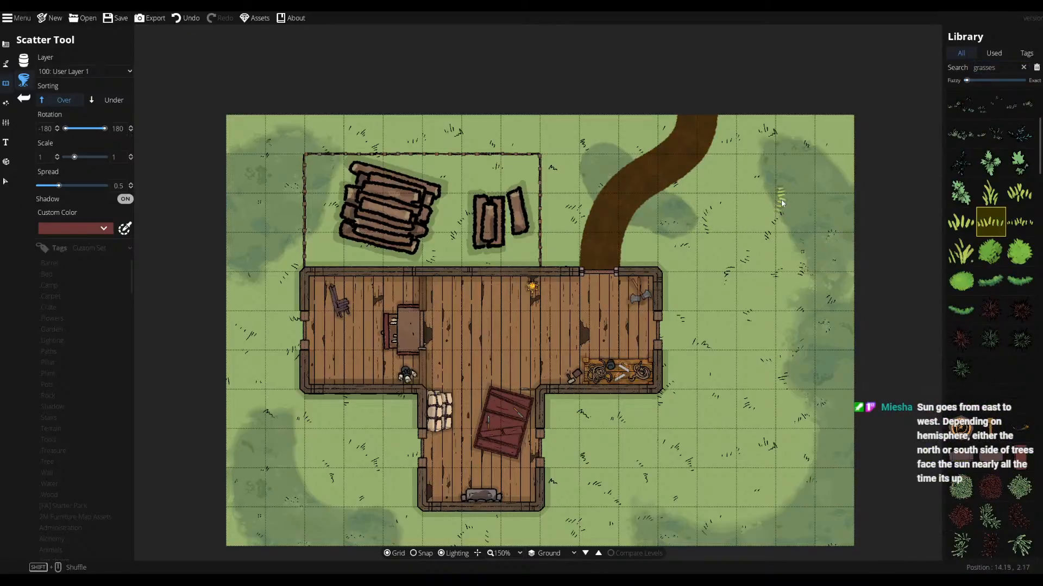
{"action": "left_click", "coordinate": [23, 61]}
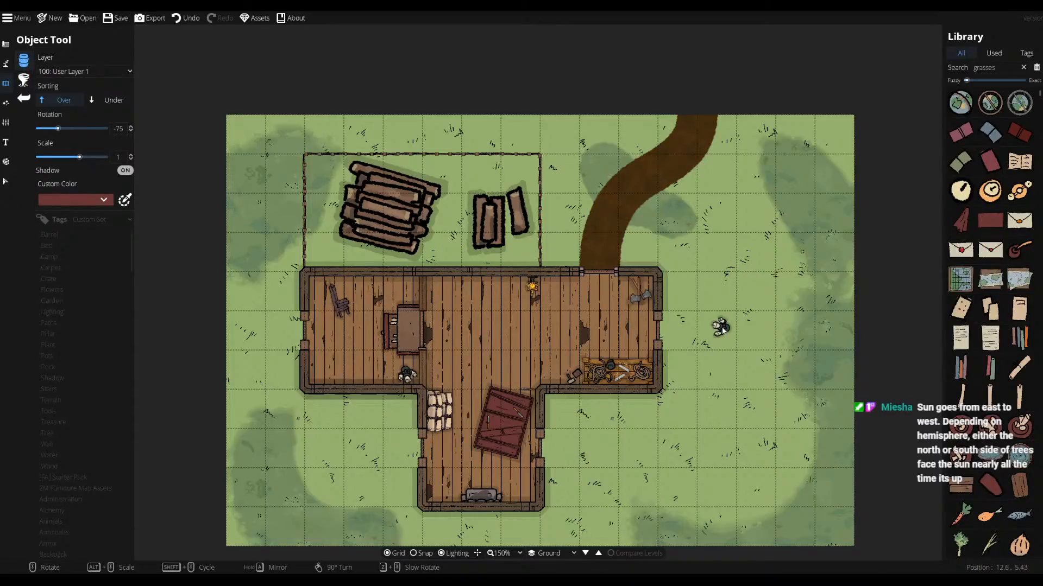
{"action": "left_click", "coordinate": [24, 80]}
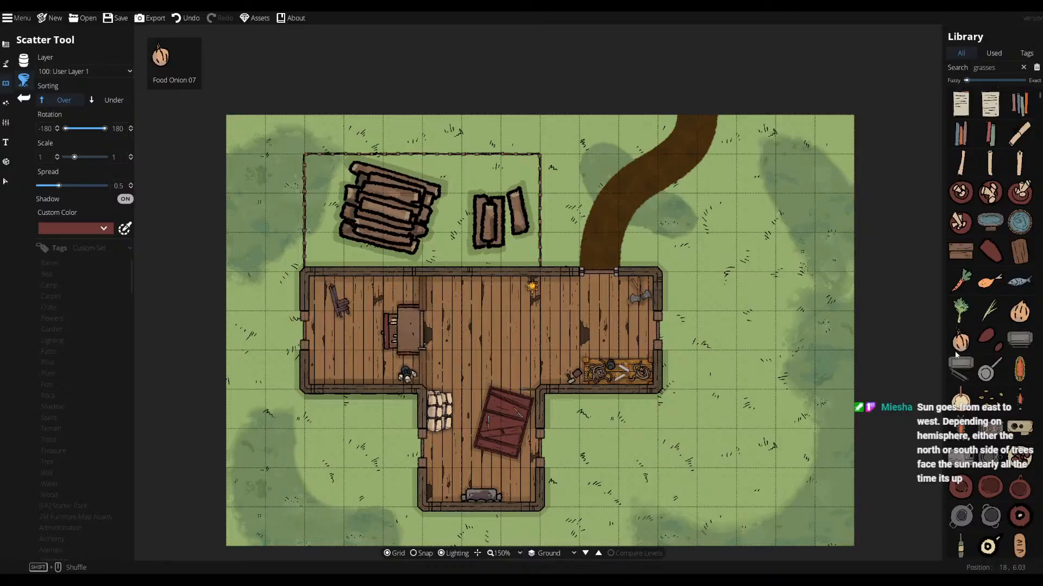
{"action": "scroll", "coordinate": [962, 367], "scroll_direction": "down", "scroll_amount": 6}
{"action": "scroll", "coordinate": [962, 371], "scroll_direction": "down", "scroll_amount": 10}
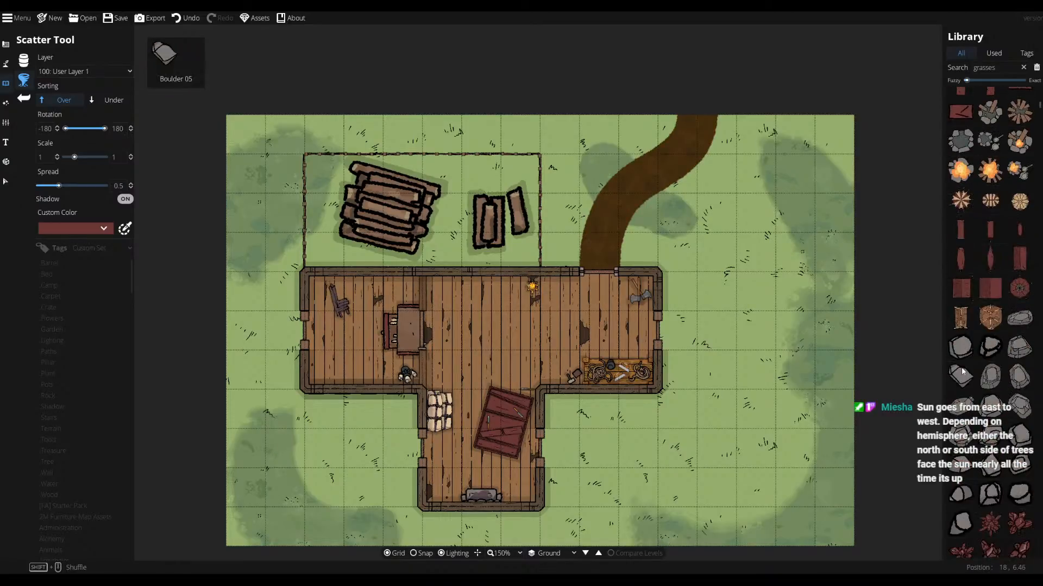
{"action": "scroll", "coordinate": [963, 372], "scroll_direction": "up", "scroll_amount": 10}
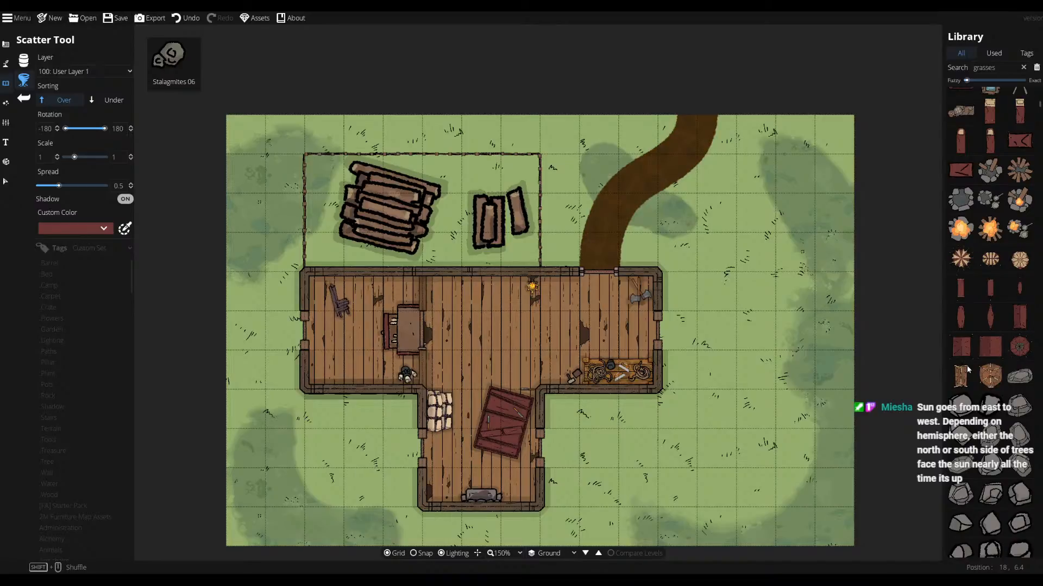
{"action": "left_click", "coordinate": [6, 189]}
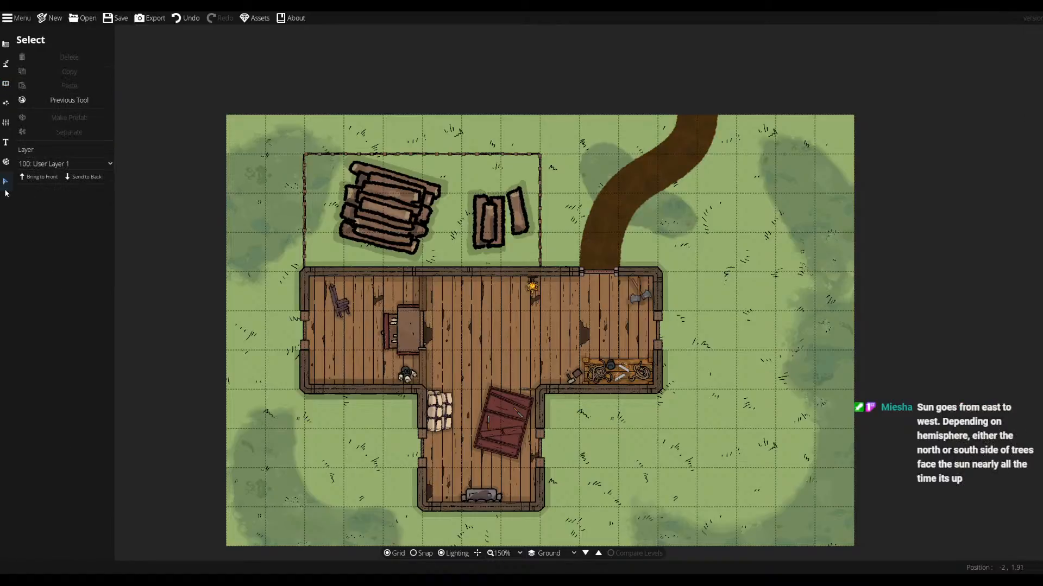
{"action": "left_click", "coordinate": [606, 233]}
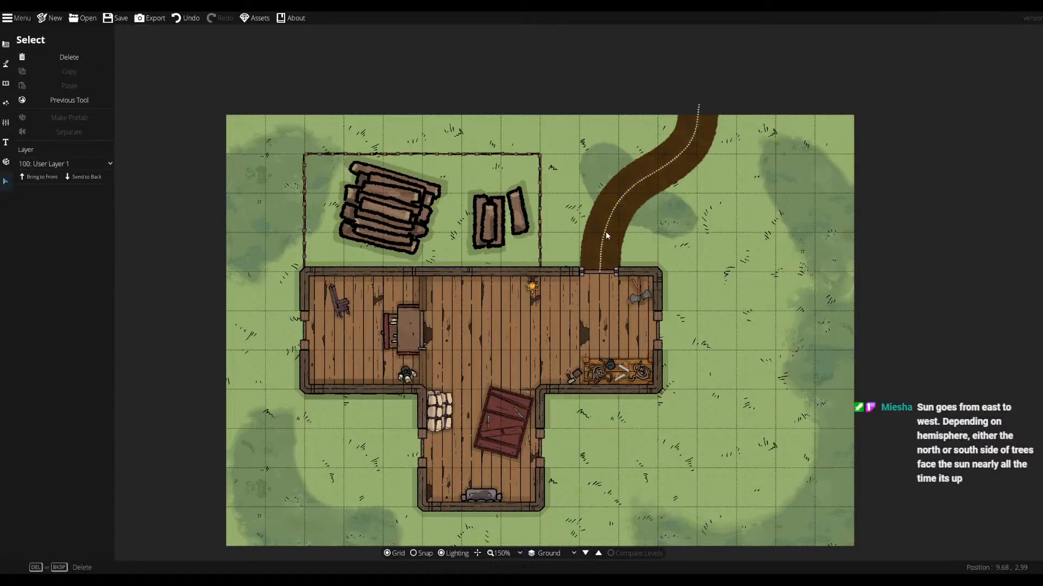
{"action": "left_click", "coordinate": [605, 231]}
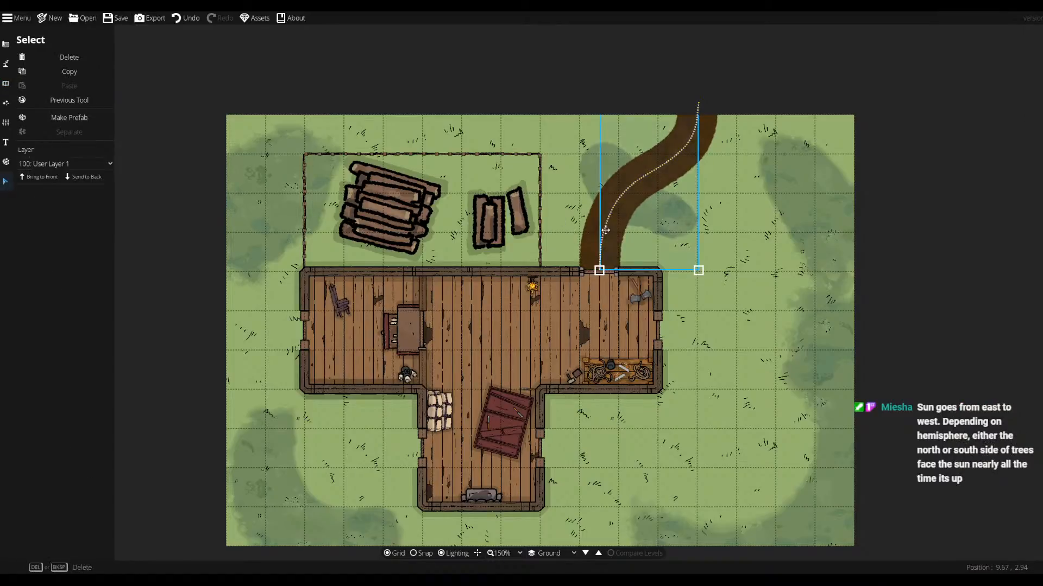
- Look through the Path Tool's available path styles, including the dirt paths, fences and grass borders
{"action": "left_click", "coordinate": [7, 50]}
{"action": "left_click", "coordinate": [25, 117]}
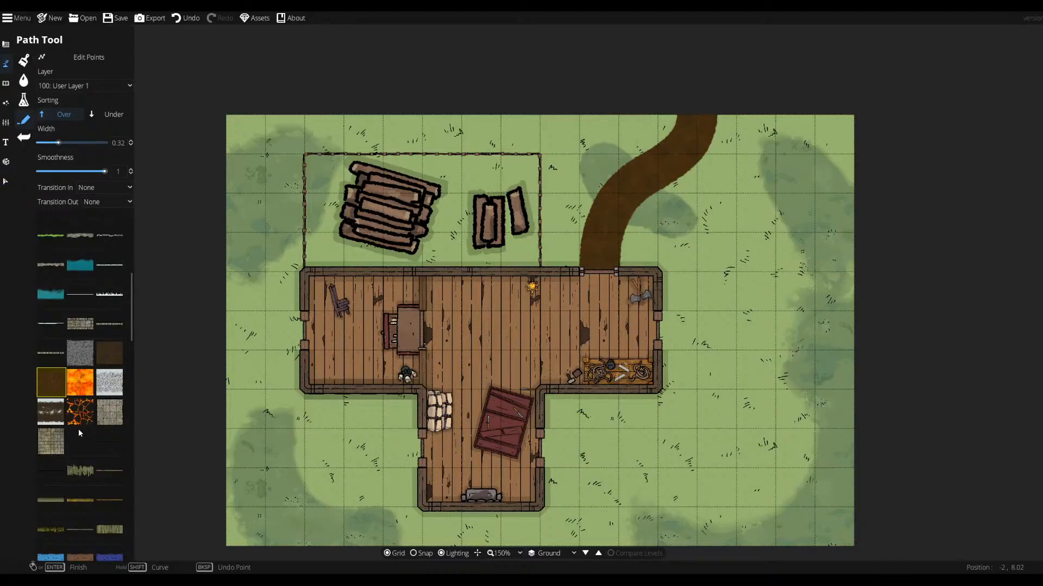
{"action": "scroll", "coordinate": [83, 425], "scroll_direction": "down", "scroll_amount": 3}
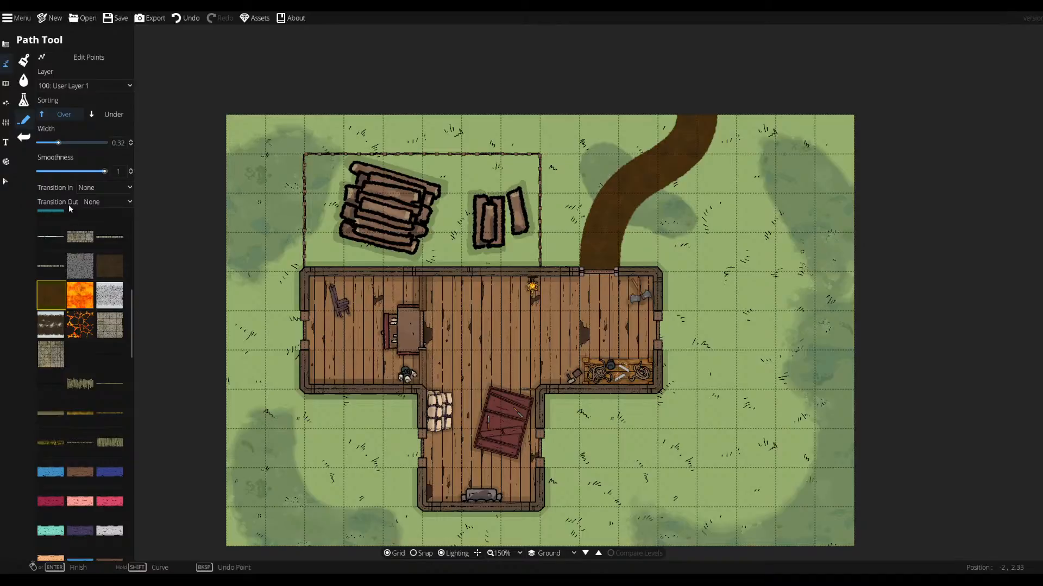
{"action": "scroll", "coordinate": [74, 241], "scroll_direction": "up", "scroll_amount": 4}
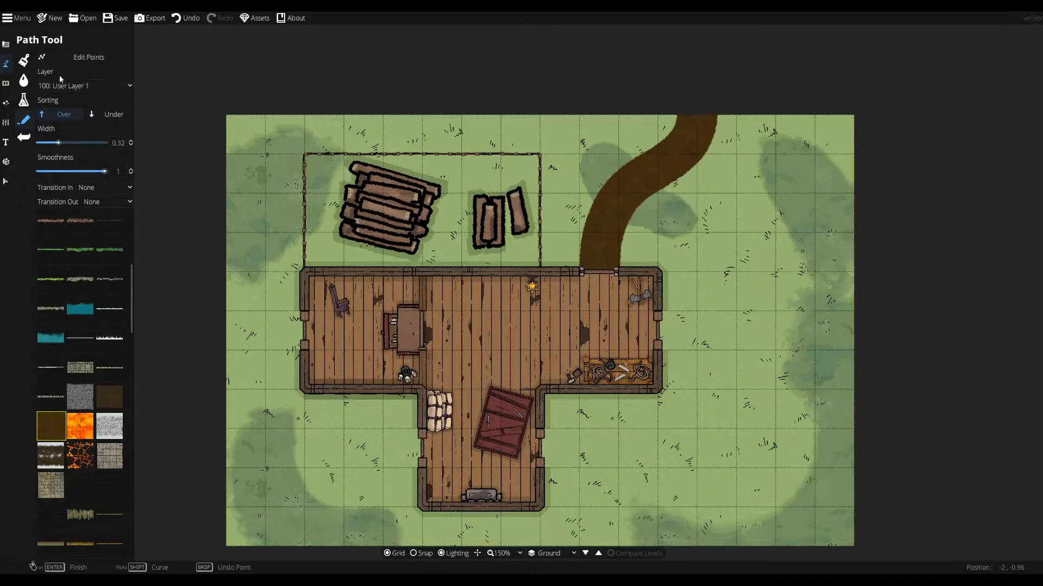
{"action": "scroll", "coordinate": [109, 331], "scroll_direction": "down", "scroll_amount": 1}
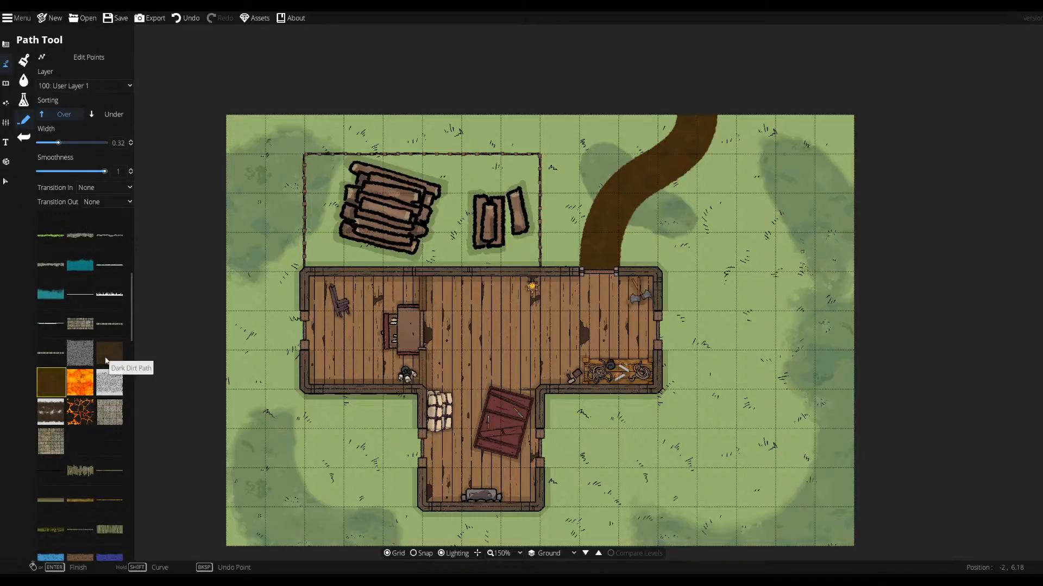
{"action": "scroll", "coordinate": [91, 359], "scroll_direction": "down", "scroll_amount": 3}
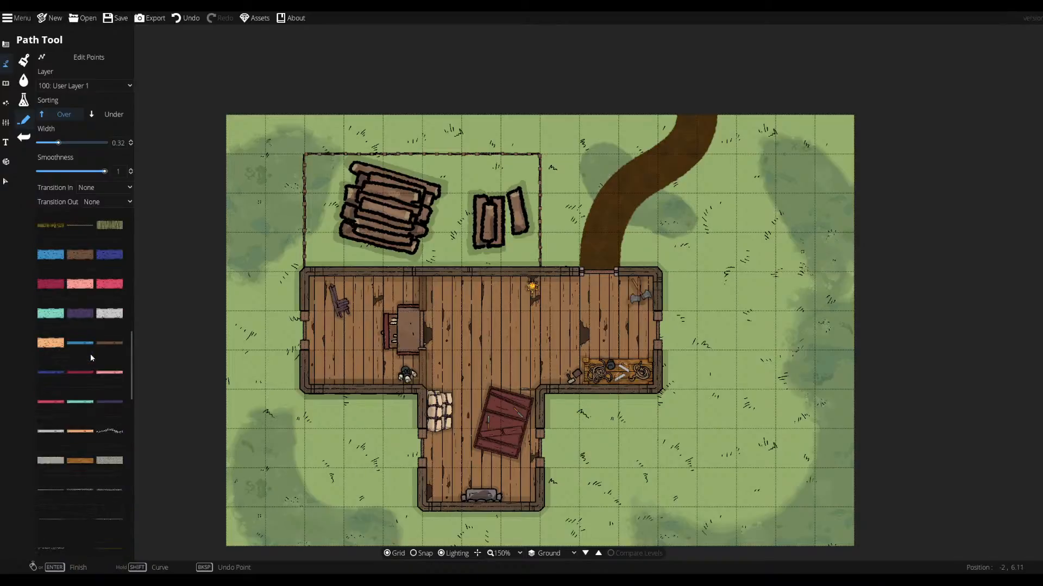
{"action": "scroll", "coordinate": [91, 357], "scroll_direction": "down", "scroll_amount": 3}
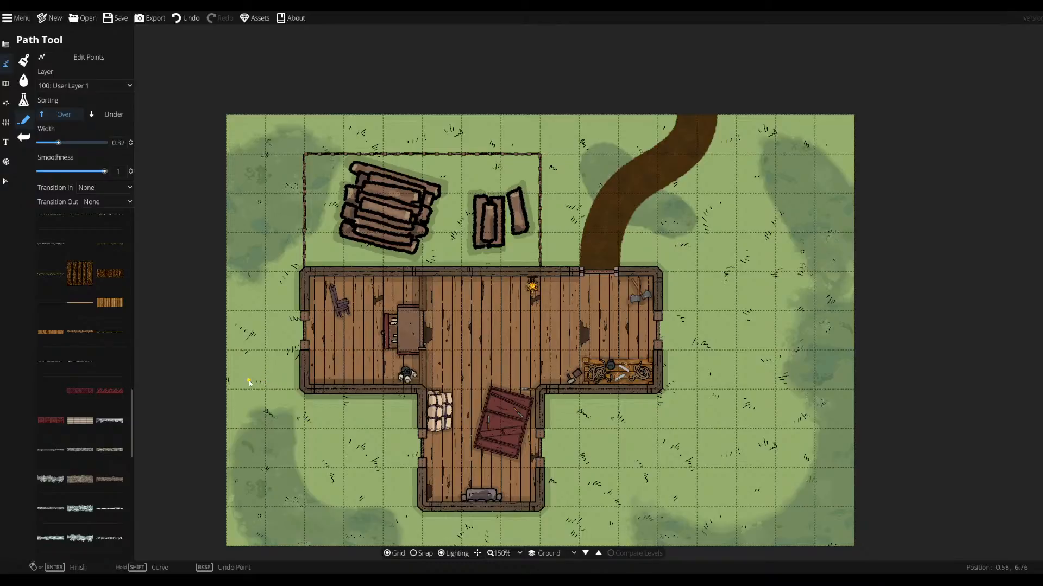
{"action": "scroll", "coordinate": [86, 353], "scroll_direction": "up", "scroll_amount": 3}
{"action": "scroll", "coordinate": [86, 353], "scroll_direction": "up", "scroll_amount": 3}
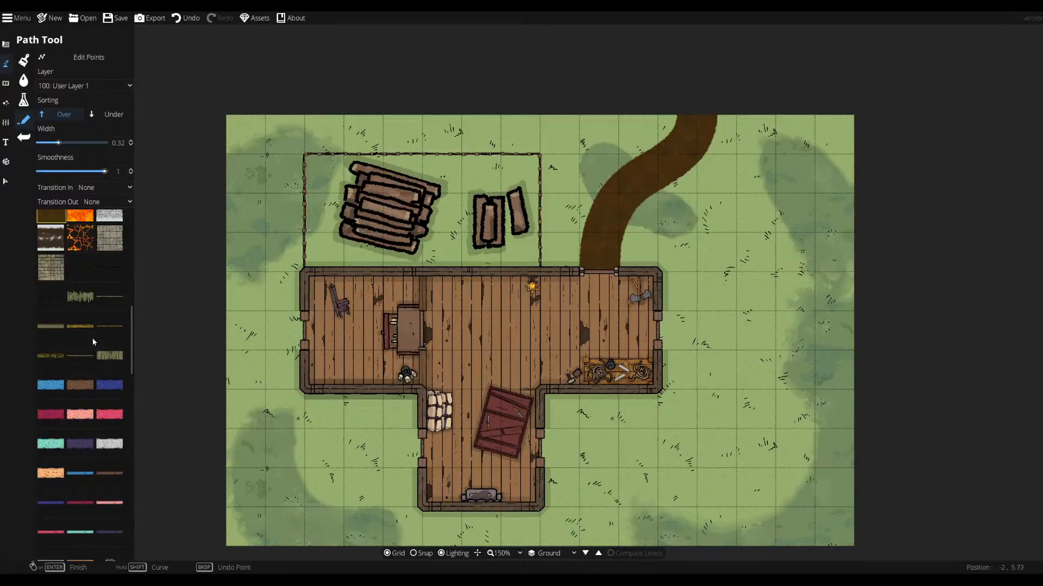
{"action": "scroll", "coordinate": [82, 341], "scroll_direction": "down", "scroll_amount": 10}
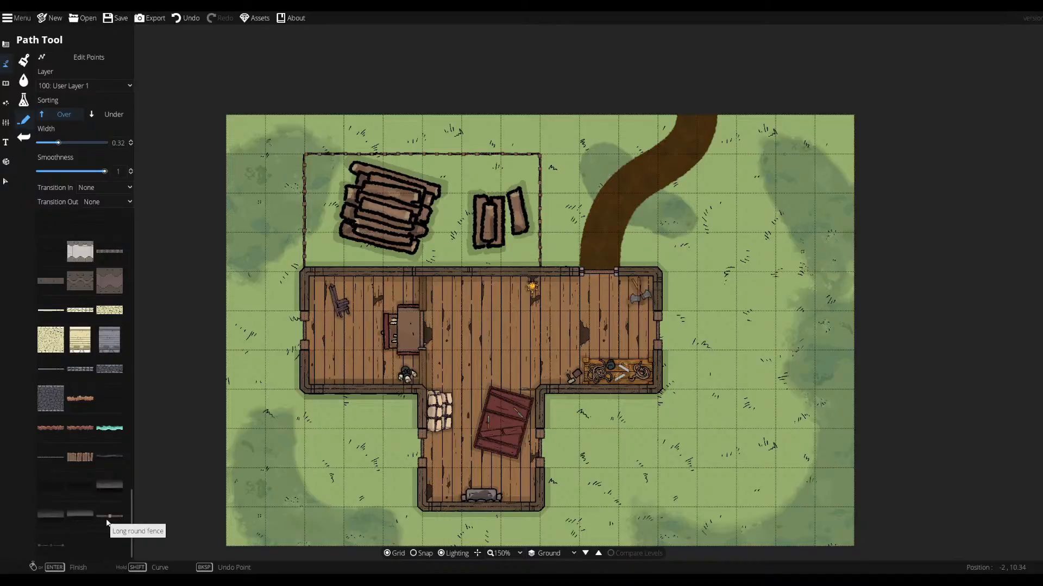
{"action": "scroll", "coordinate": [90, 438], "scroll_direction": "up", "scroll_amount": 8}
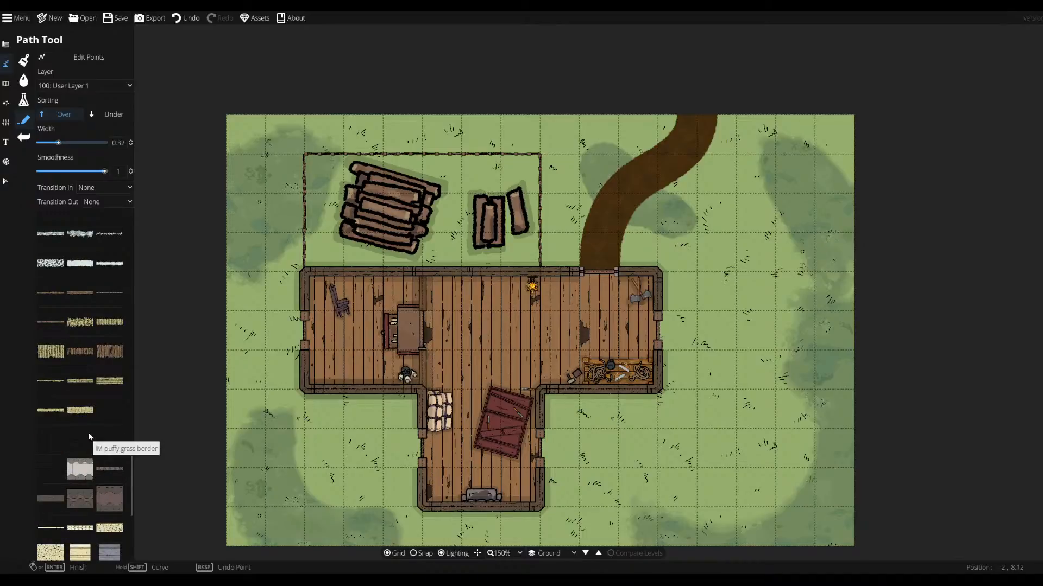
- Search the object library for grasses again, this time with the Object Tool active
{"action": "left_click", "coordinate": [6, 83]}
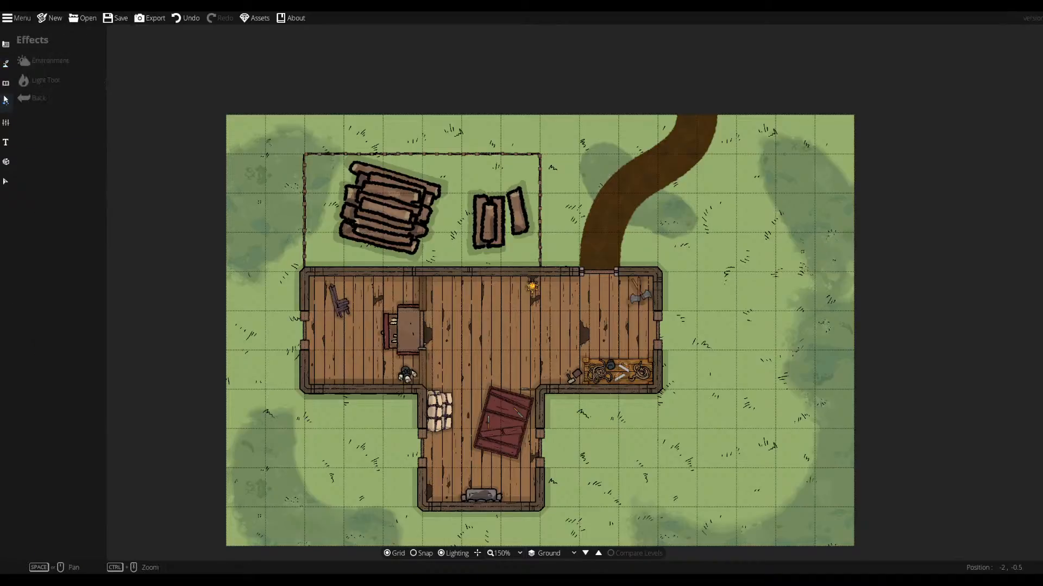
{"action": "left_click", "coordinate": [27, 62]}
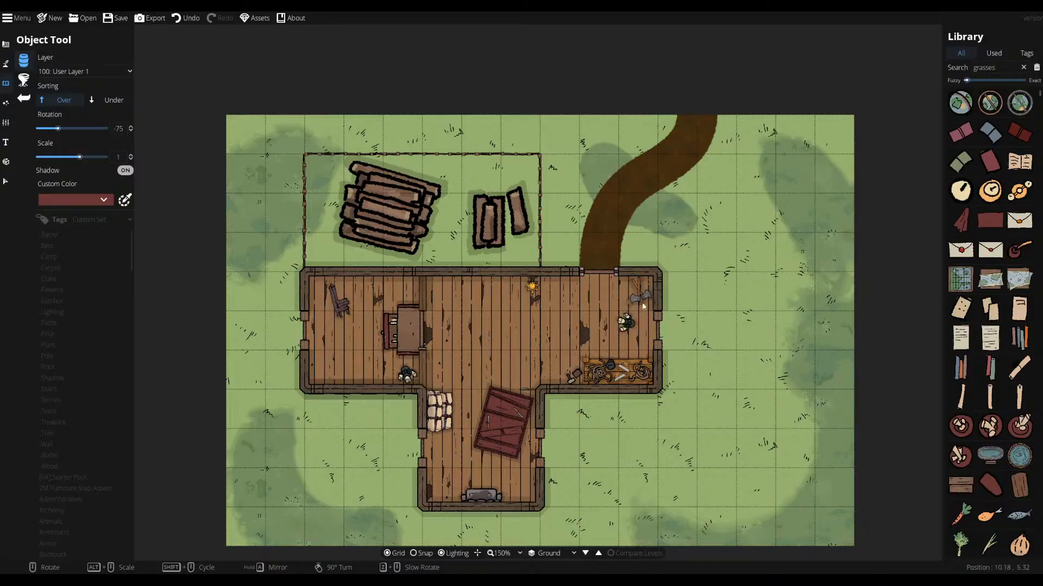
{"action": "left_click", "coordinate": [1007, 68]}
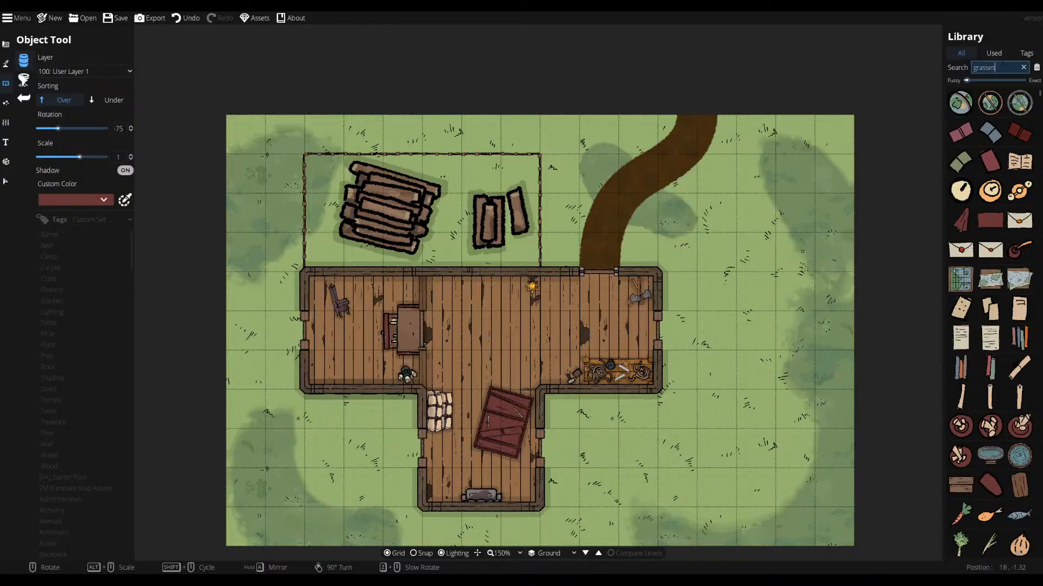
{"action": "key", "text": "Return"}
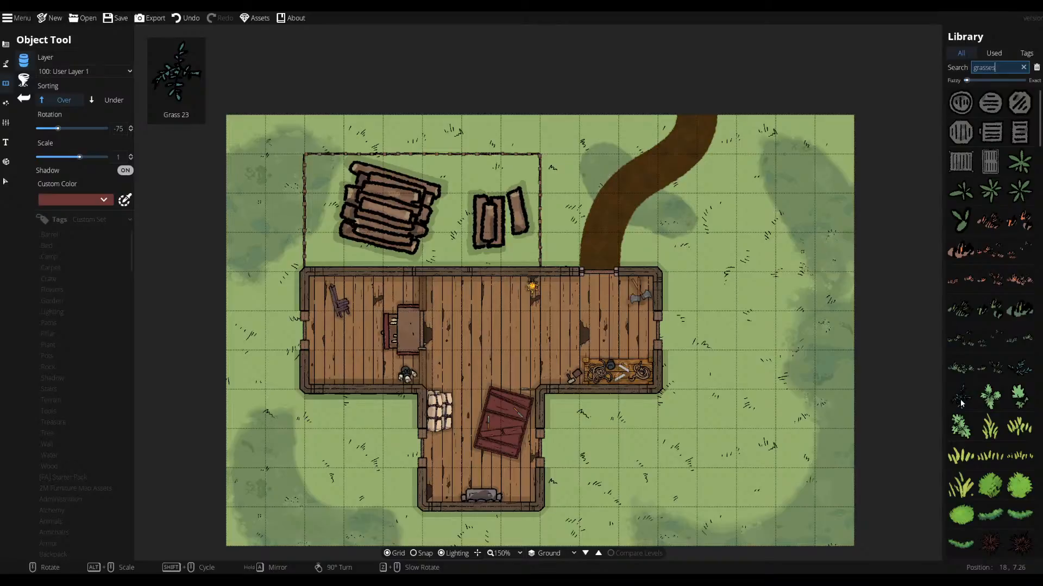
- Look through the library's object results for grass and plant assets that suit the grounds
{"action": "scroll", "coordinate": [995, 210], "scroll_direction": "down", "scroll_amount": 5}
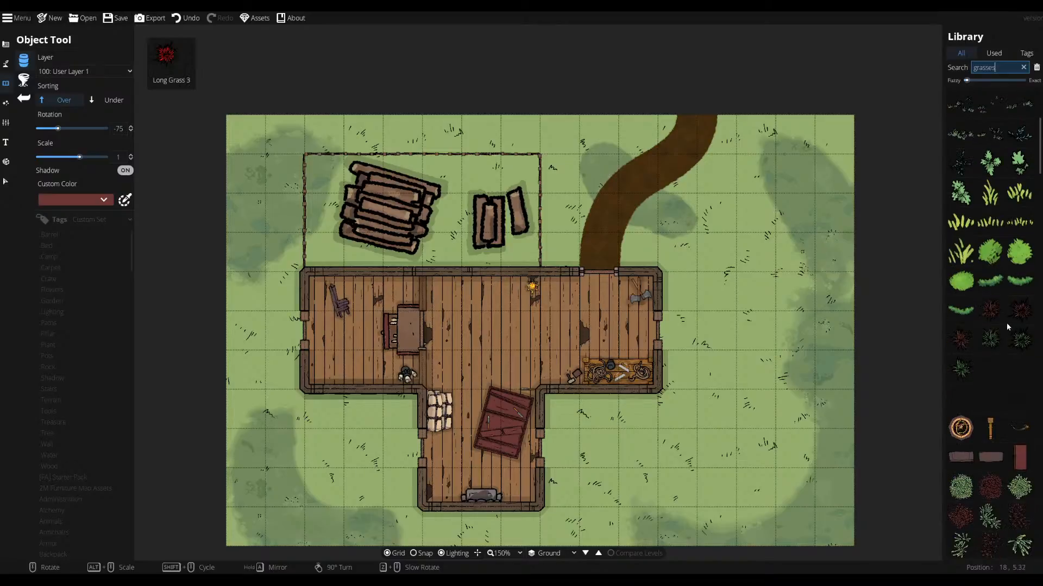
{"action": "scroll", "coordinate": [982, 356], "scroll_direction": "down", "scroll_amount": 15}
{"action": "scroll", "coordinate": [982, 361], "scroll_direction": "down", "scroll_amount": 15}
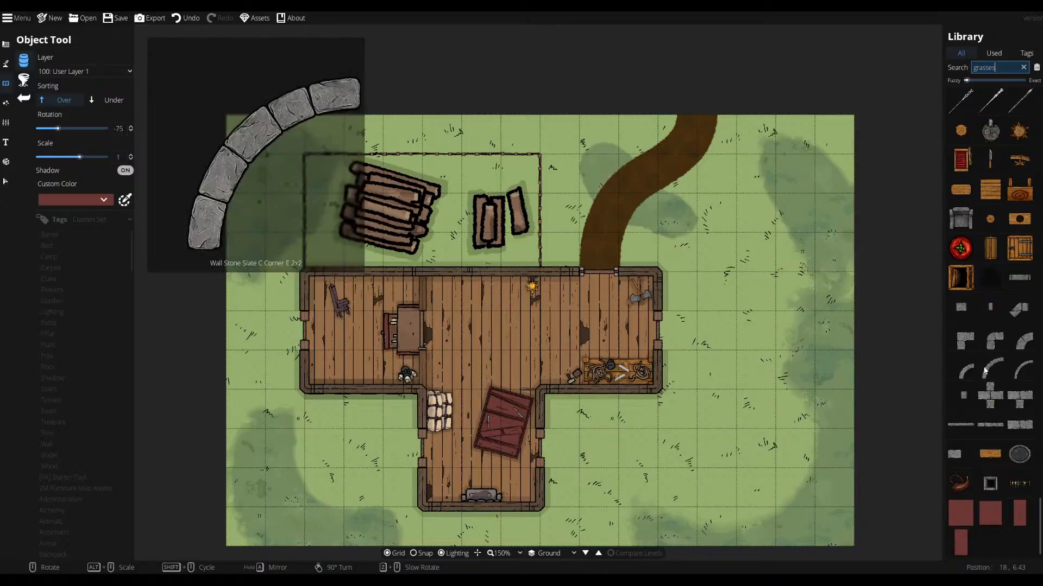
{"action": "scroll", "coordinate": [983, 367], "scroll_direction": "up", "scroll_amount": 15}
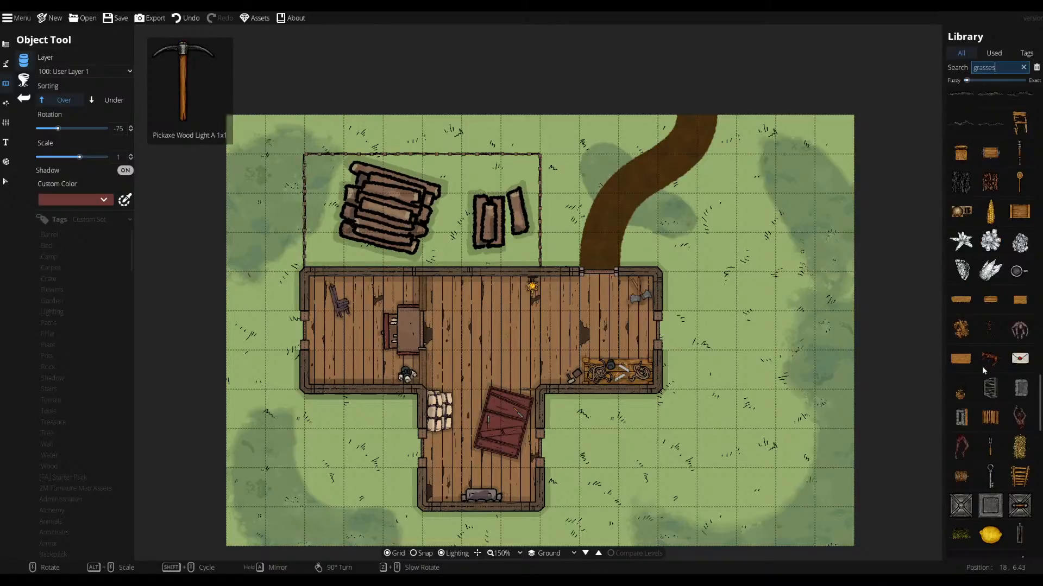
{"action": "scroll", "coordinate": [985, 361], "scroll_direction": "up", "scroll_amount": 10}
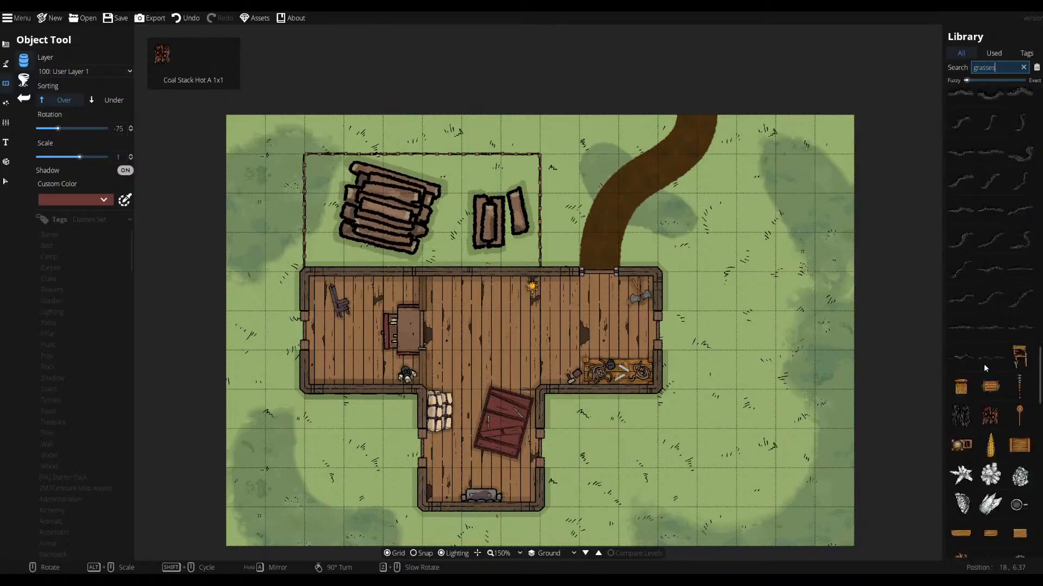
{"action": "scroll", "coordinate": [988, 335], "scroll_direction": "up", "scroll_amount": 5}
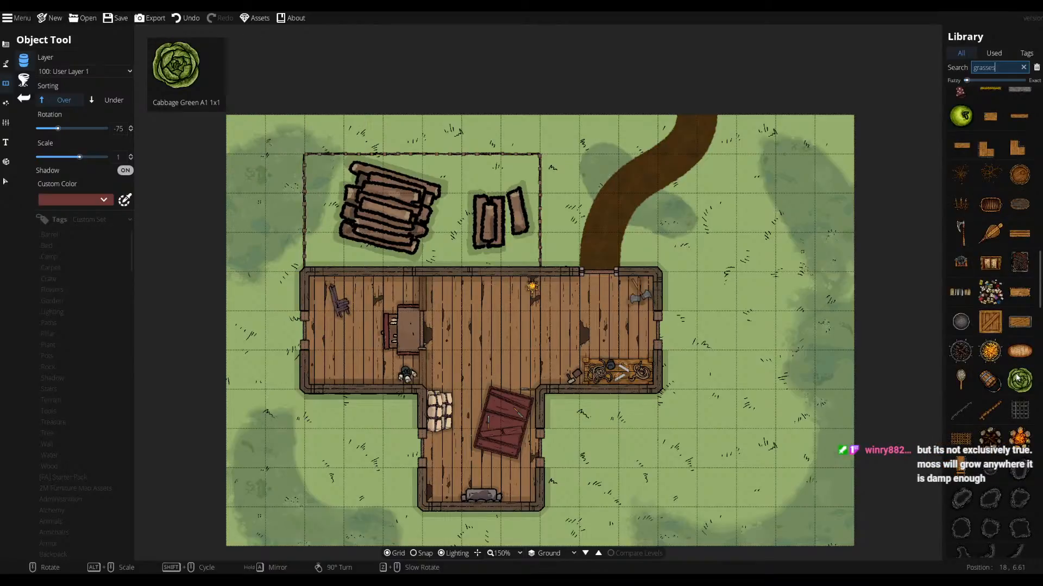
{"action": "scroll", "coordinate": [1011, 357], "scroll_direction": "up", "scroll_amount": 2}
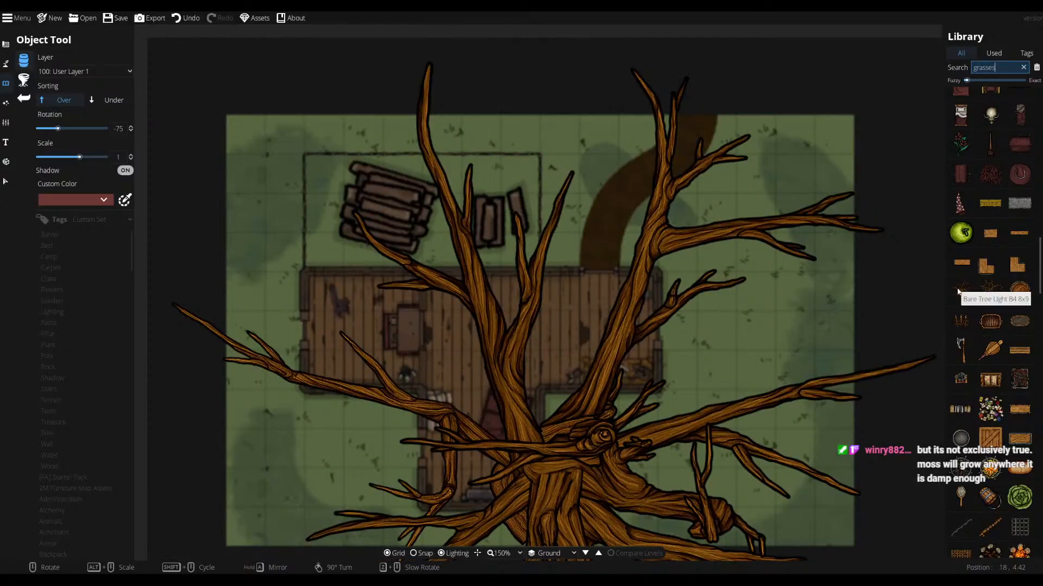
{"action": "scroll", "coordinate": [959, 292], "scroll_direction": "up", "scroll_amount": 4}
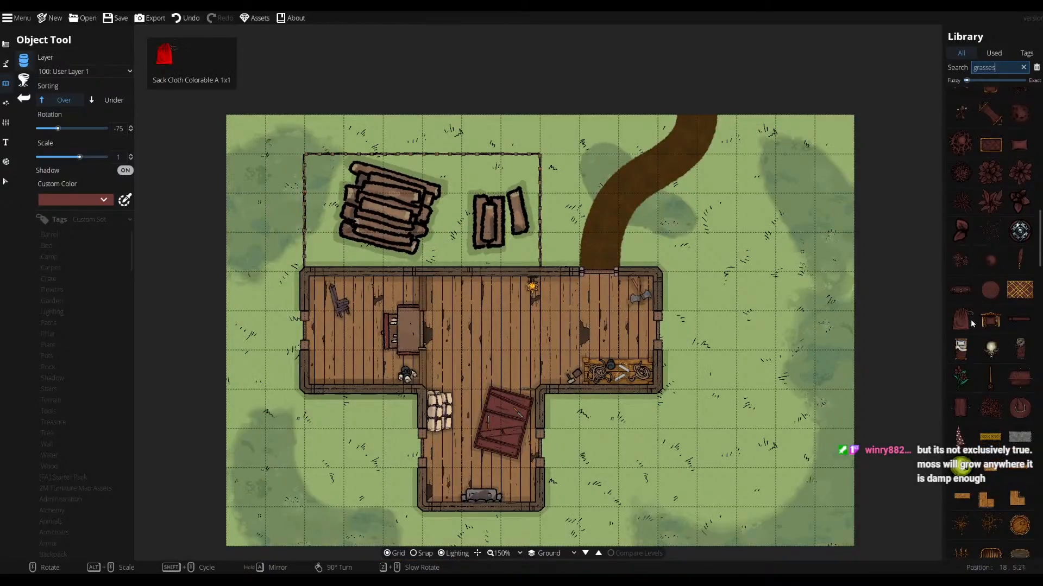
{"action": "scroll", "coordinate": [971, 317], "scroll_direction": "up", "scroll_amount": 4}
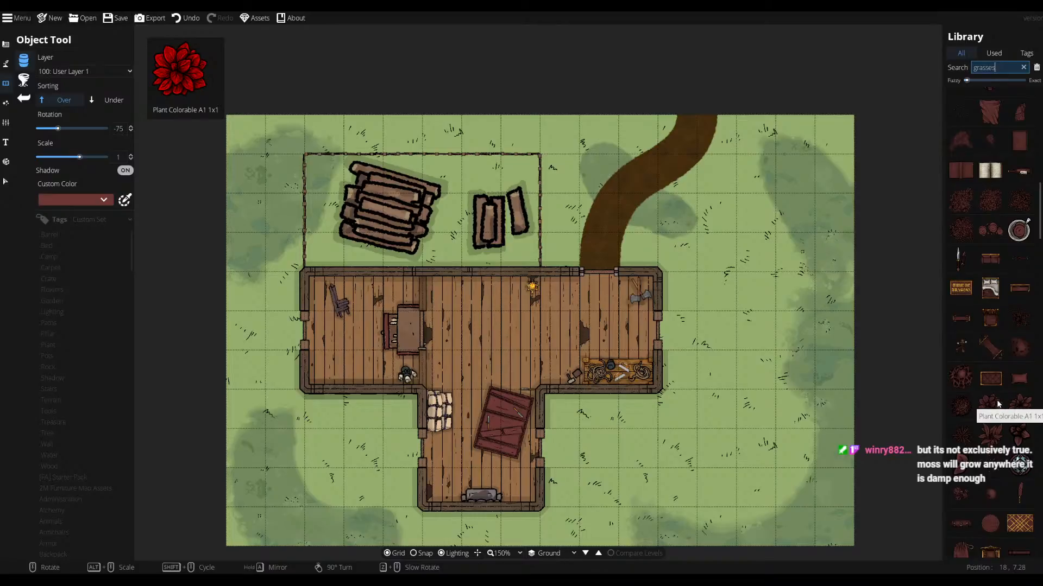
{"action": "scroll", "coordinate": [992, 381], "scroll_direction": "up", "scroll_amount": 5}
{"action": "scroll", "coordinate": [1010, 352], "scroll_direction": "up", "scroll_amount": 5}
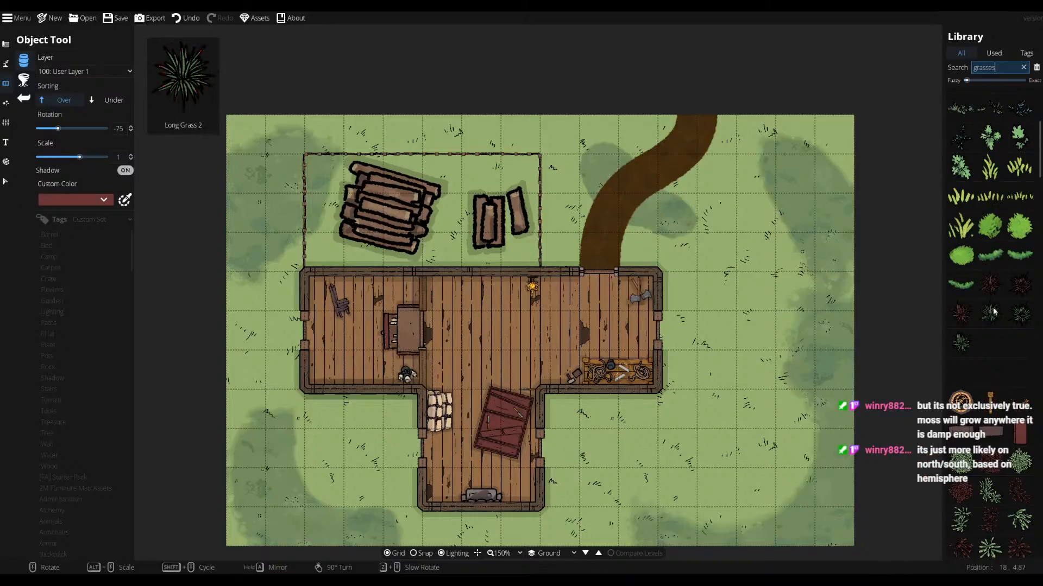
- Place a rotated dark green long grass object at the southeast outer corner of the building's east wing
{"action": "left_click", "coordinate": [1020, 313]}
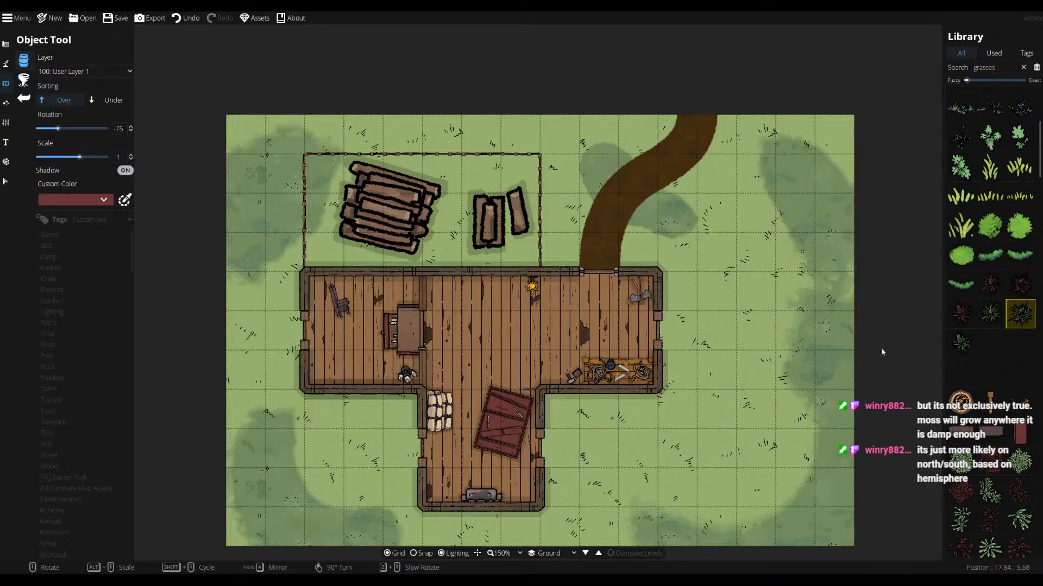
{"action": "scroll", "coordinate": [749, 339], "scroll_direction": "down", "scroll_amount": 2}
{"action": "scroll", "coordinate": [675, 396], "scroll_direction": "down", "scroll_amount": 1}
{"action": "left_click", "coordinate": [671, 395]}
- Place a second dark green long grass object, rotated to -180, on the edge of the southwest moss patch
{"action": "scroll", "coordinate": [461, 412], "scroll_direction": "up", "scroll_amount": 4}
{"action": "scroll", "coordinate": [404, 411], "scroll_direction": "up", "scroll_amount": 2}
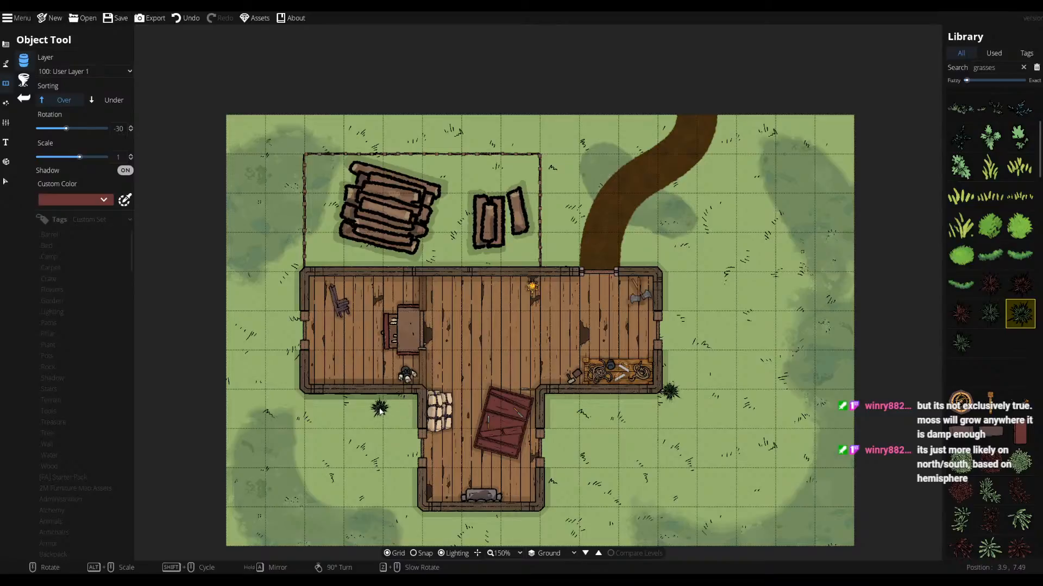
{"action": "scroll", "coordinate": [290, 444], "scroll_direction": "down", "scroll_amount": 3}
{"action": "scroll", "coordinate": [290, 446], "scroll_direction": "down", "scroll_amount": 4}
{"action": "scroll", "coordinate": [290, 446], "scroll_direction": "down", "scroll_amount": 3}
{"action": "left_click", "coordinate": [291, 445]}
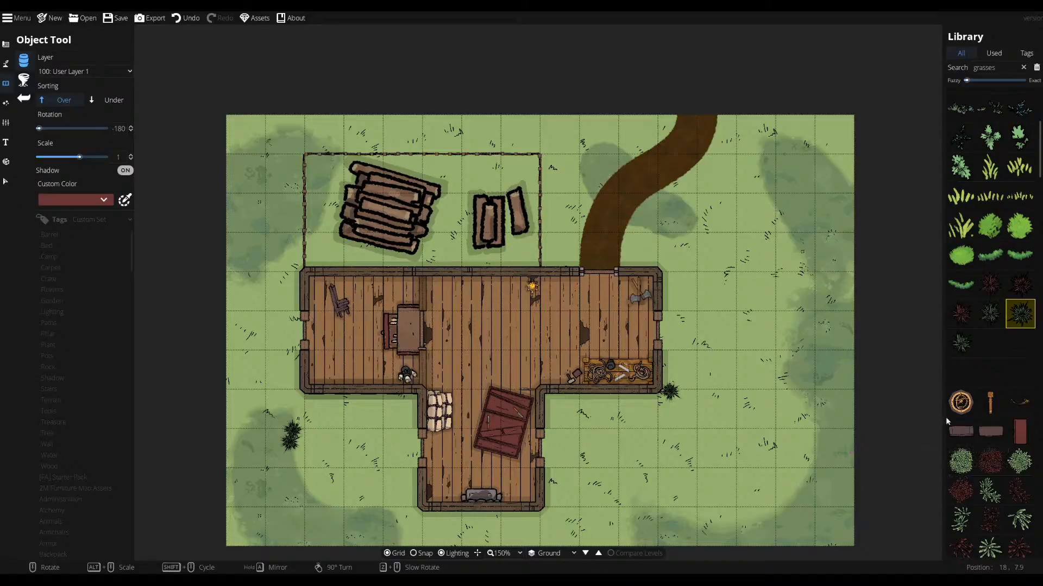
- Switch from object placement to the Path Tool and look through its path textures for a suitable ground trail
{"action": "scroll", "coordinate": [705, 304], "scroll_direction": "down", "scroll_amount": 3}
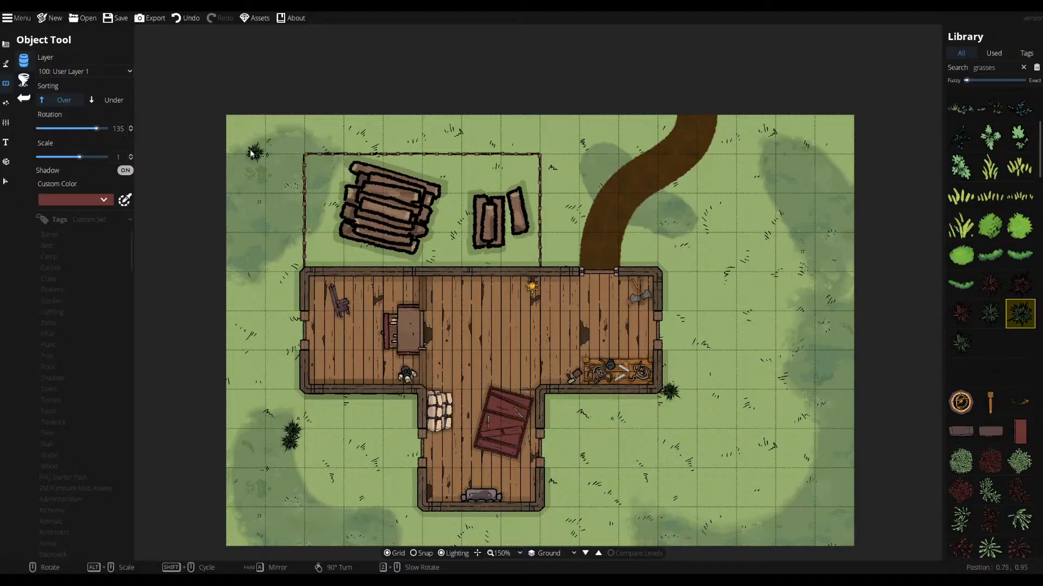
{"action": "left_click", "coordinate": [23, 98]}
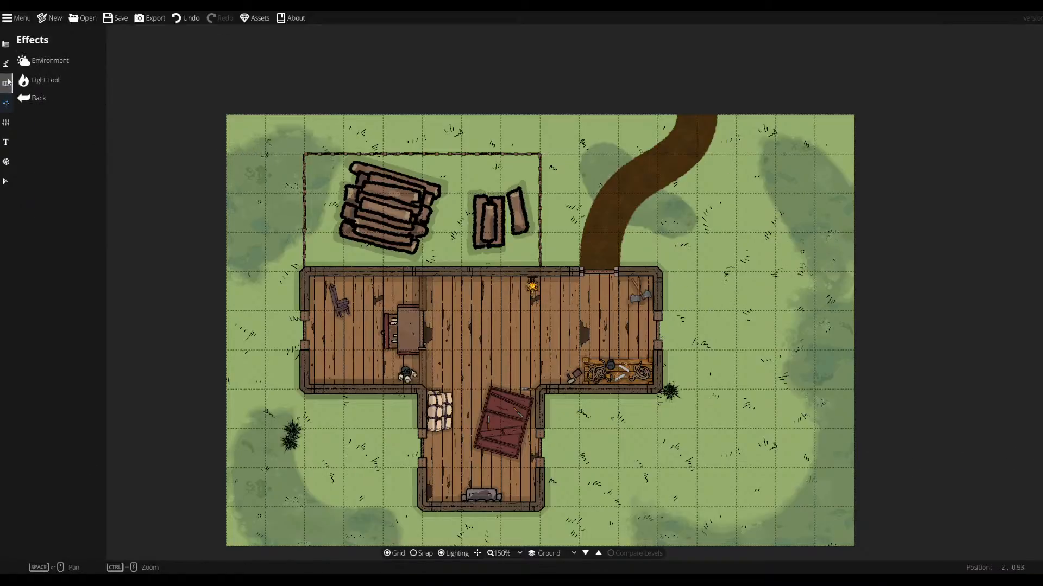
{"action": "mouse_move", "coordinate": [6, 64]}
{"action": "left_click", "coordinate": [44, 61]}
{"action": "left_click", "coordinate": [23, 119]}
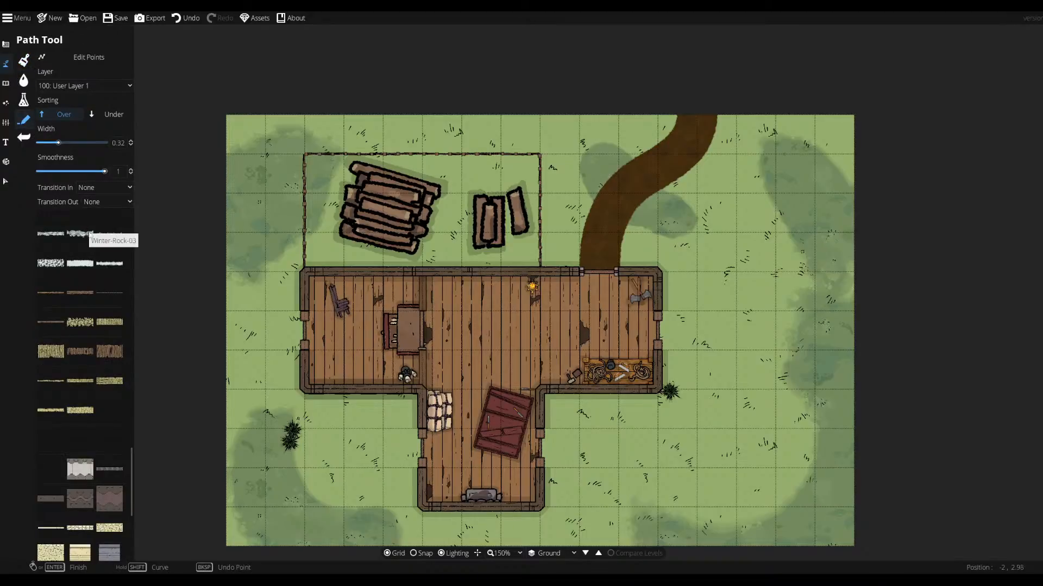
{"action": "scroll", "coordinate": [95, 337], "scroll_direction": "down", "scroll_amount": 4}
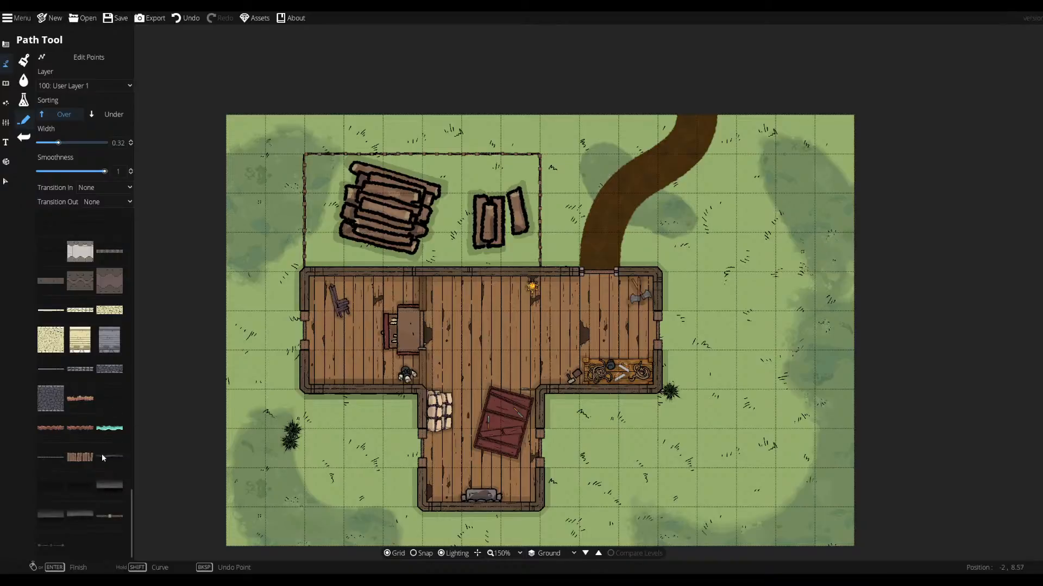
{"action": "scroll", "coordinate": [106, 464], "scroll_direction": "up", "scroll_amount": 10}
{"action": "scroll", "coordinate": [108, 450], "scroll_direction": "up", "scroll_amount": 10}
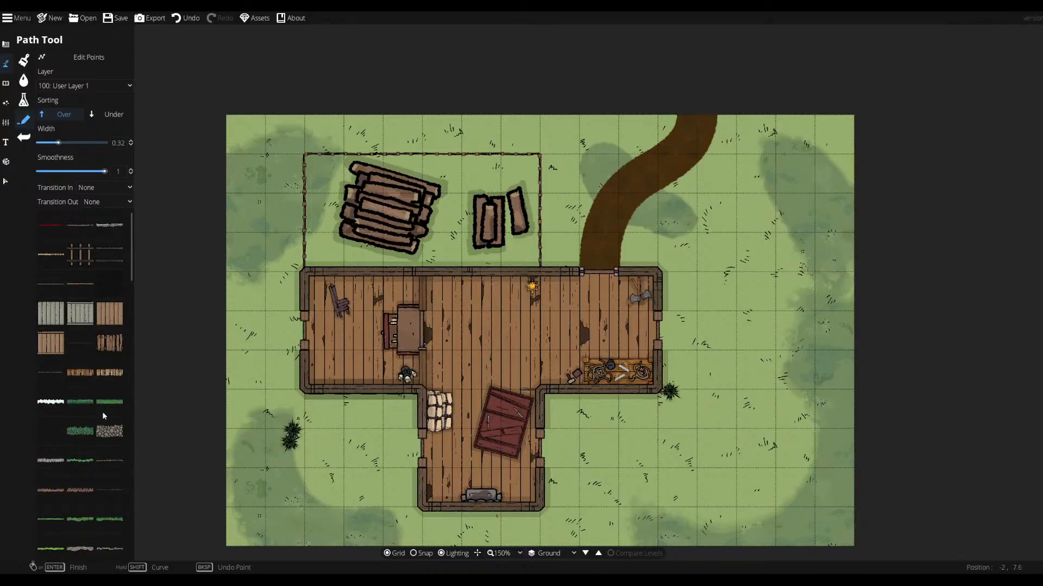
{"action": "scroll", "coordinate": [67, 433], "scroll_direction": "down", "scroll_amount": 1}
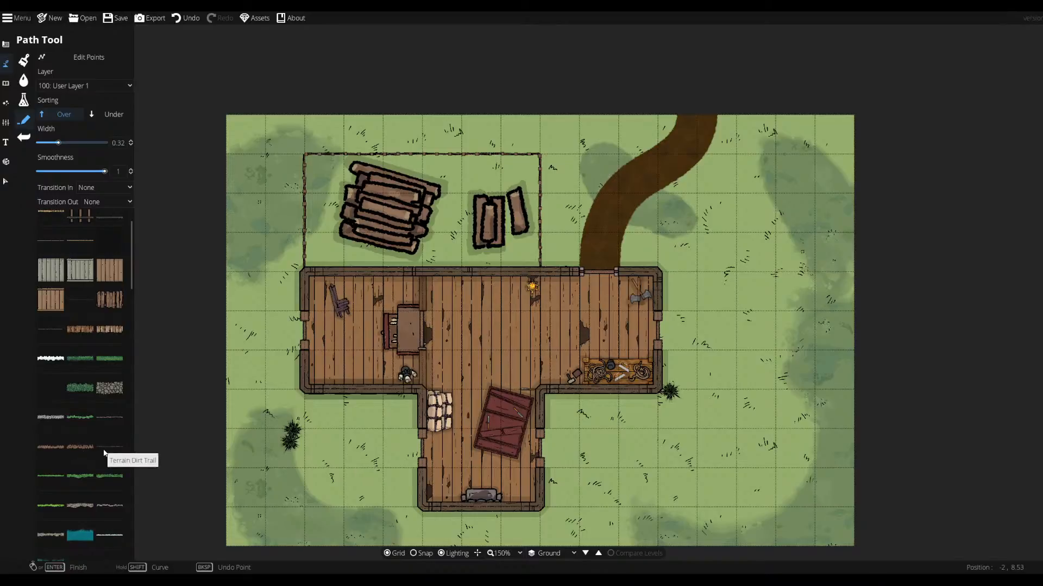
{"action": "scroll", "coordinate": [105, 452], "scroll_direction": "down", "scroll_amount": 1}
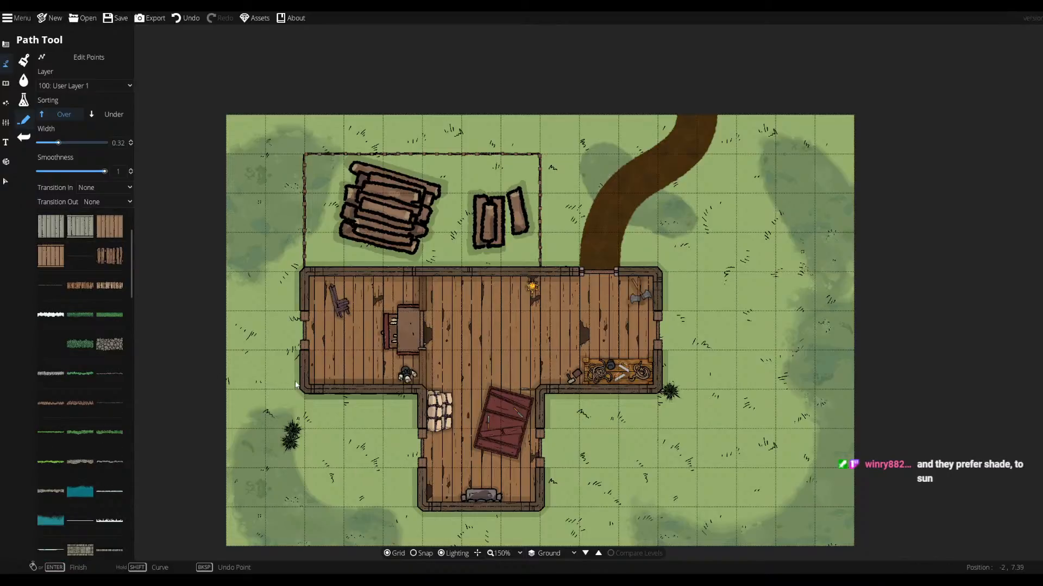
- Choose the Terrain Dirt Trail path and draw a curved test trail on the grass east of the building
{"action": "left_click", "coordinate": [103, 403]}
{"action": "left_click", "coordinate": [738, 368]}
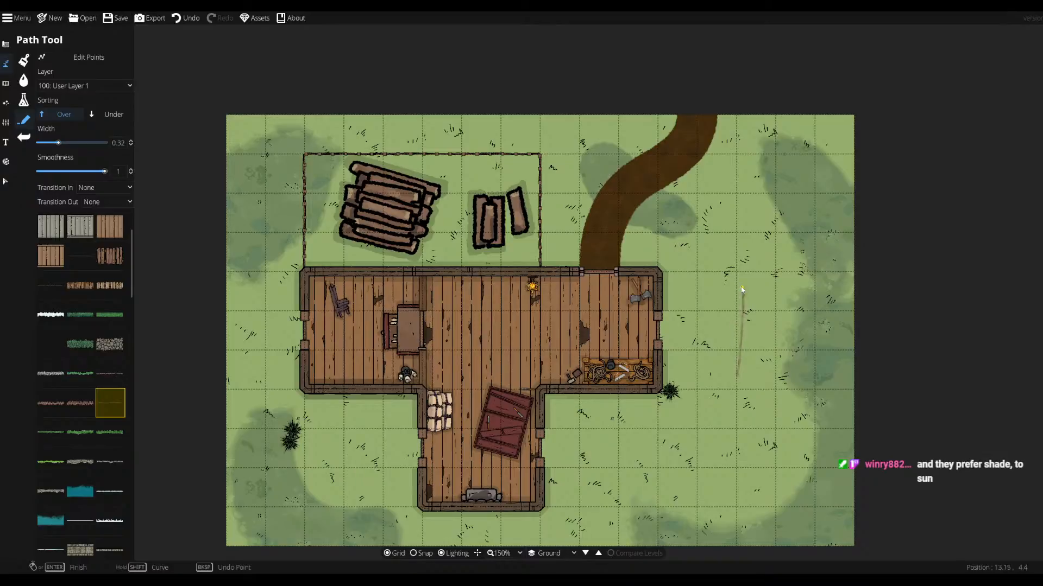
{"action": "left_click", "coordinate": [737, 236]}
{"action": "left_click", "coordinate": [724, 207]}
{"action": "right_click", "coordinate": [705, 251]}
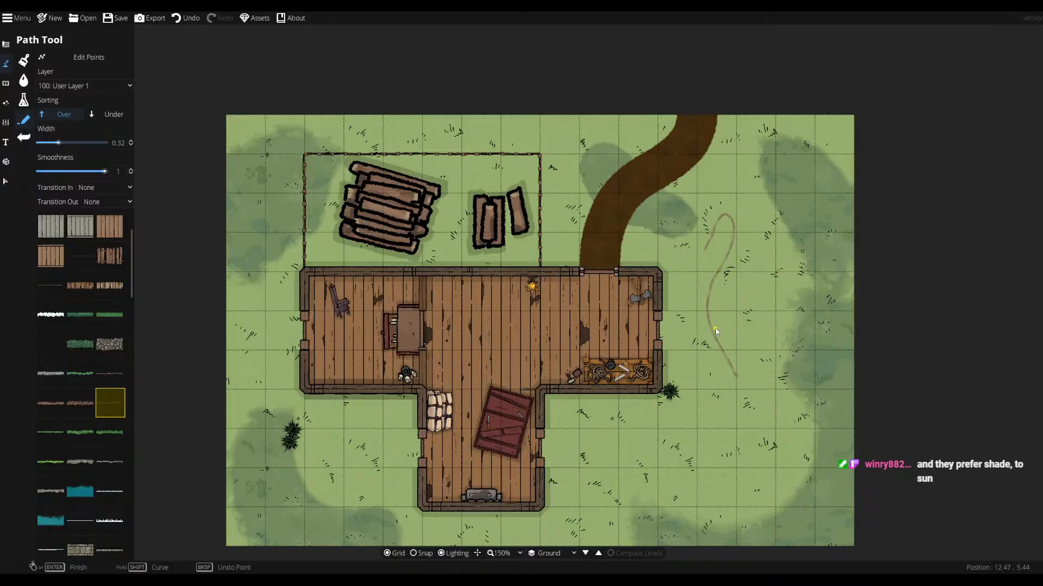
- Set the path width to 1, sampling it on the grass east of the building and undoing both test trails
{"action": "left_click", "coordinate": [118, 142]}
{"action": "type", "text": "1"}
{"action": "key", "text": "Return"}
{"action": "mouse_move", "coordinate": [716, 470]}
{"action": "left_mouse_down"}
{"action": "mouse_move", "coordinate": [755, 354]}
{"action": "mouse_move", "coordinate": [755, 305]}
{"action": "mouse_move", "coordinate": [733, 253]}
{"action": "mouse_move", "coordinate": [756, 308]}
{"action": "left_mouse_up"}
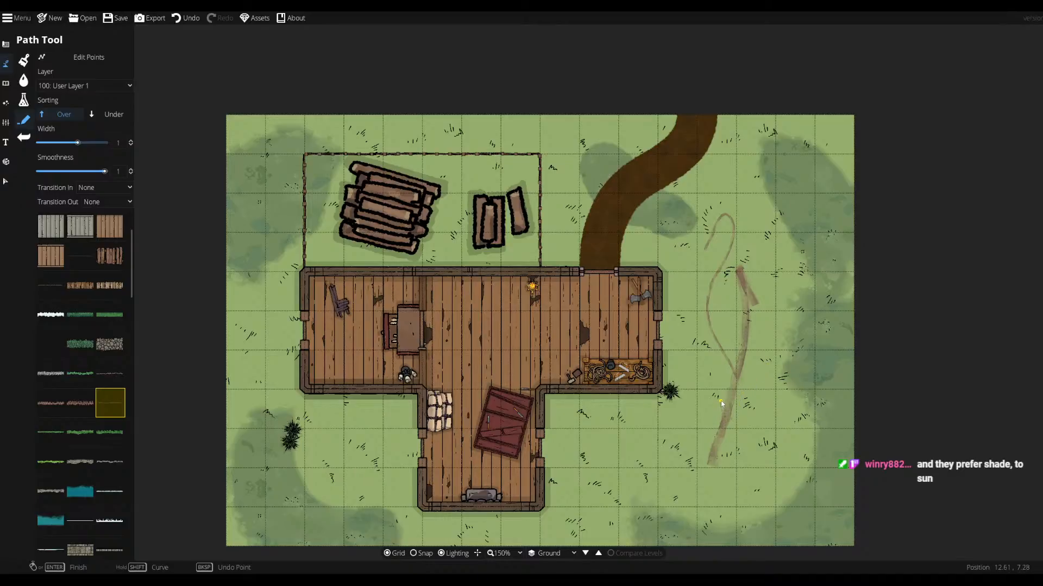
{"action": "key", "text": "ctrl+z"}
{"action": "key", "text": "ctrl+z"}
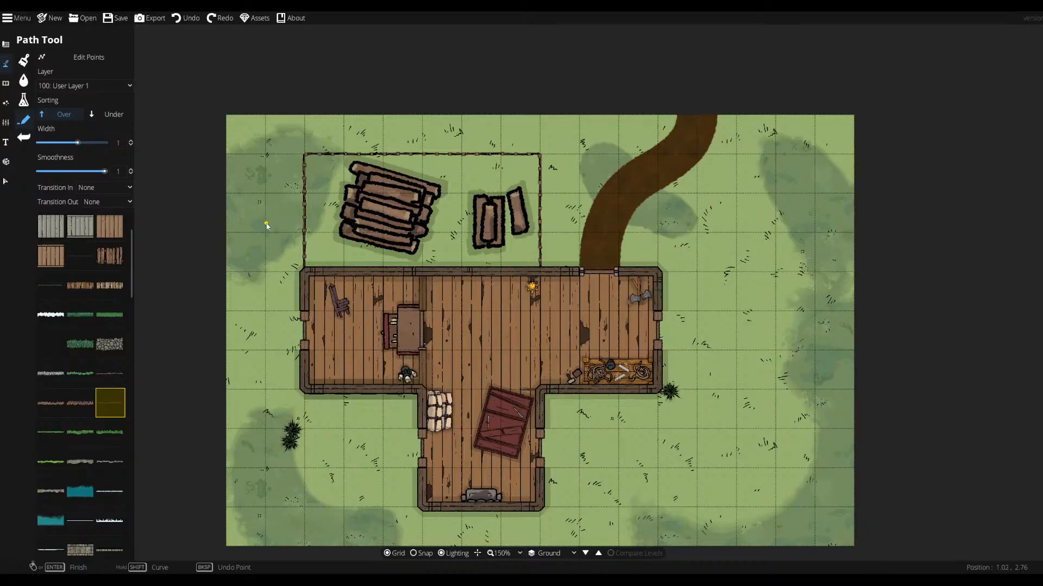
- Draw a curved dirt trail from the fenced yard's east side to the map's north edge, following the west side of the brown path
{"action": "left_click", "coordinate": [551, 243]}
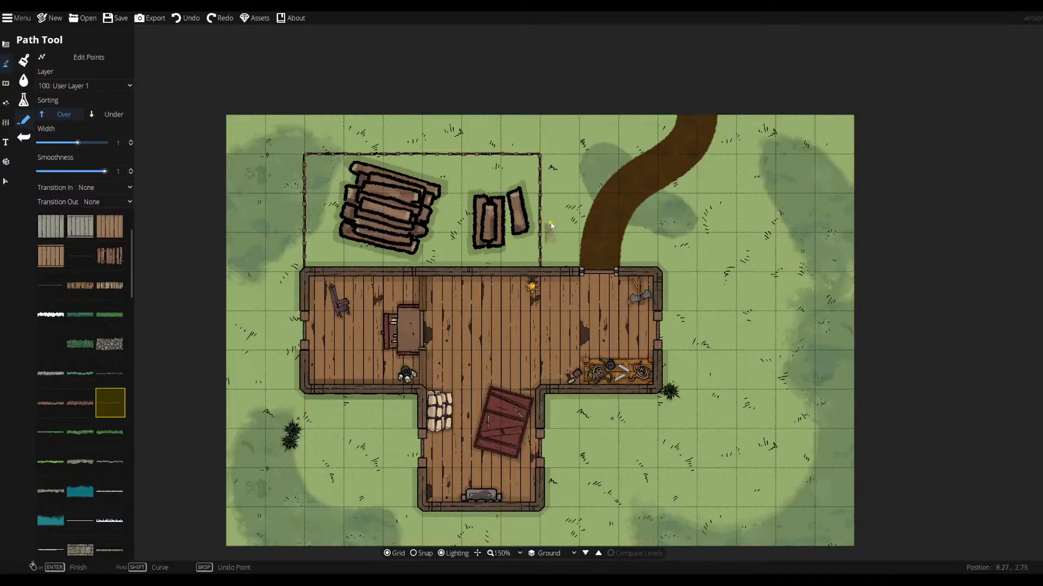
{"action": "left_click", "coordinate": [552, 187]}
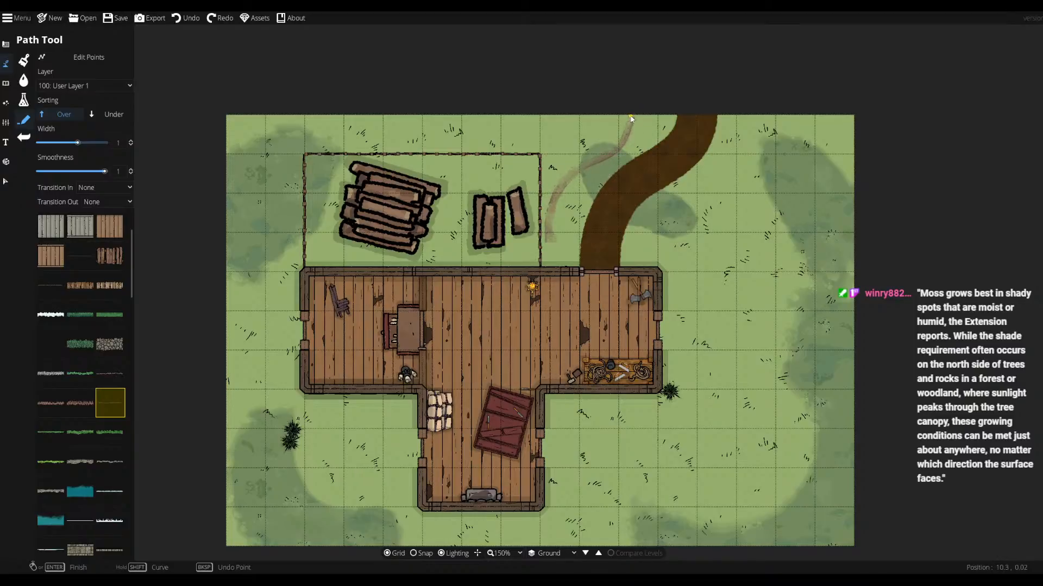
{"action": "left_click", "coordinate": [656, 124]}
- Delete the wide brown dirt path that leads to the building's north door
{"action": "left_click", "coordinate": [7, 181]}
{"action": "left_click", "coordinate": [514, 229]}
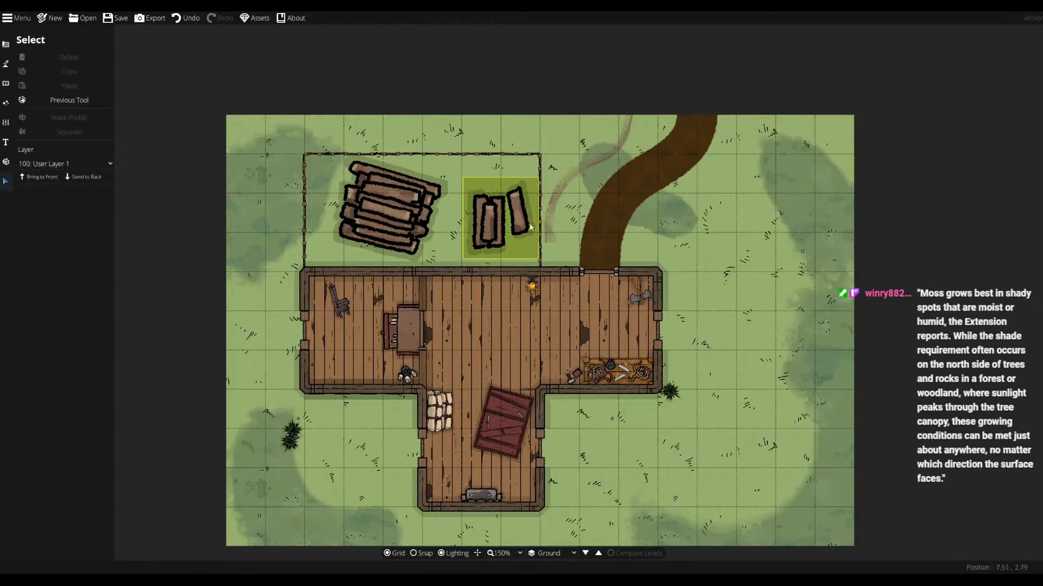
{"action": "left_click", "coordinate": [606, 238]}
{"action": "key", "text": "Delete"}
- Duplicate the curved dirt trail and place the copy parallel to it on its east side
{"action": "left_click", "coordinate": [555, 224]}
{"action": "key", "text": "ctrl+c"}
{"action": "key", "text": "ctrl+v"}
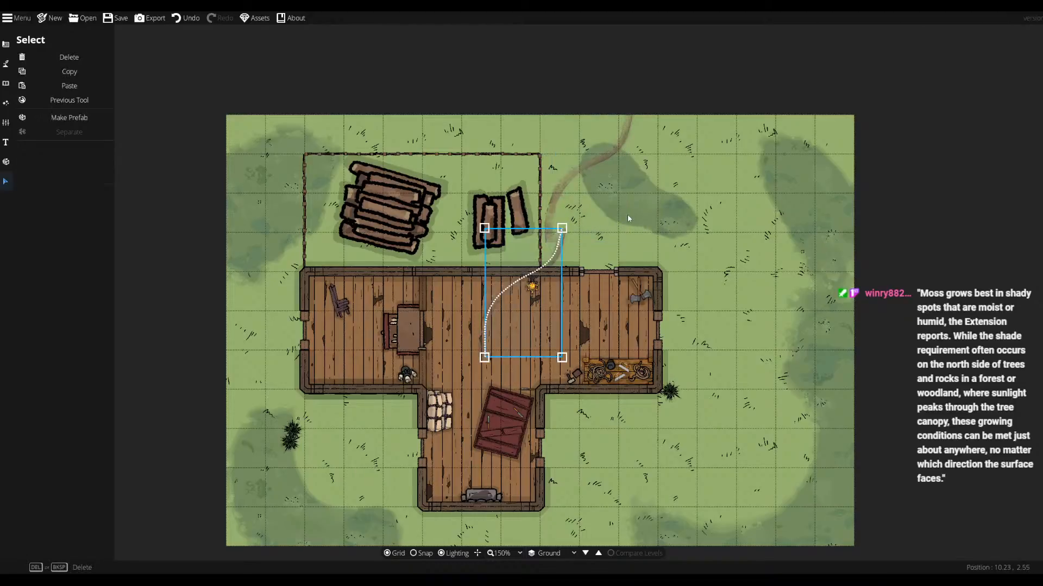
{"action": "left_click_drag", "start_coordinate": [545, 266], "coordinate": [647, 164]}
{"action": "left_click", "coordinate": [721, 209]}
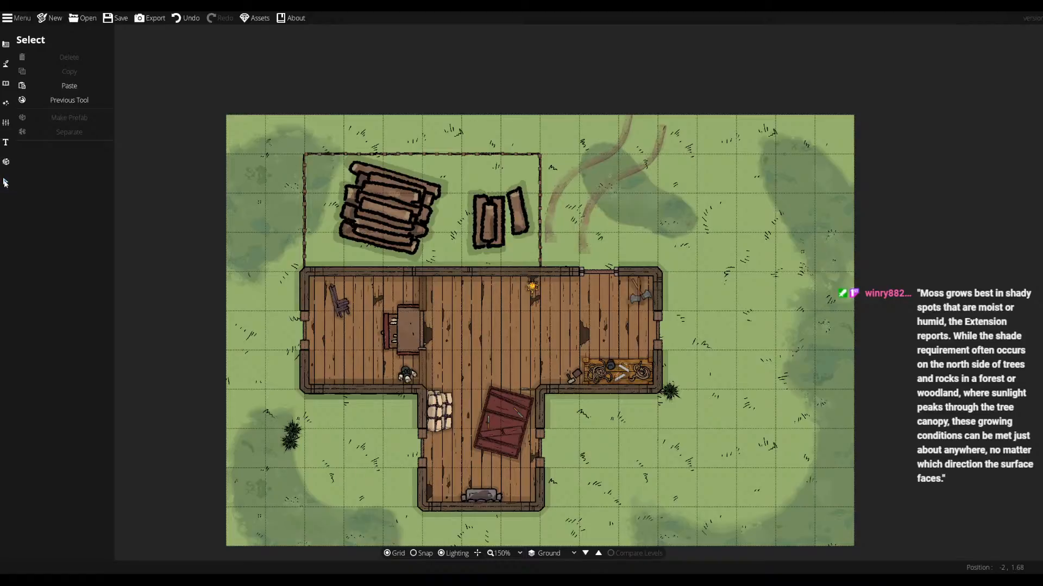
{"action": "left_click", "coordinate": [6, 142]}
{"action": "left_click", "coordinate": [7, 84]}
{"action": "left_click", "coordinate": [7, 65]}
{"action": "left_click", "coordinate": [71, 119]}
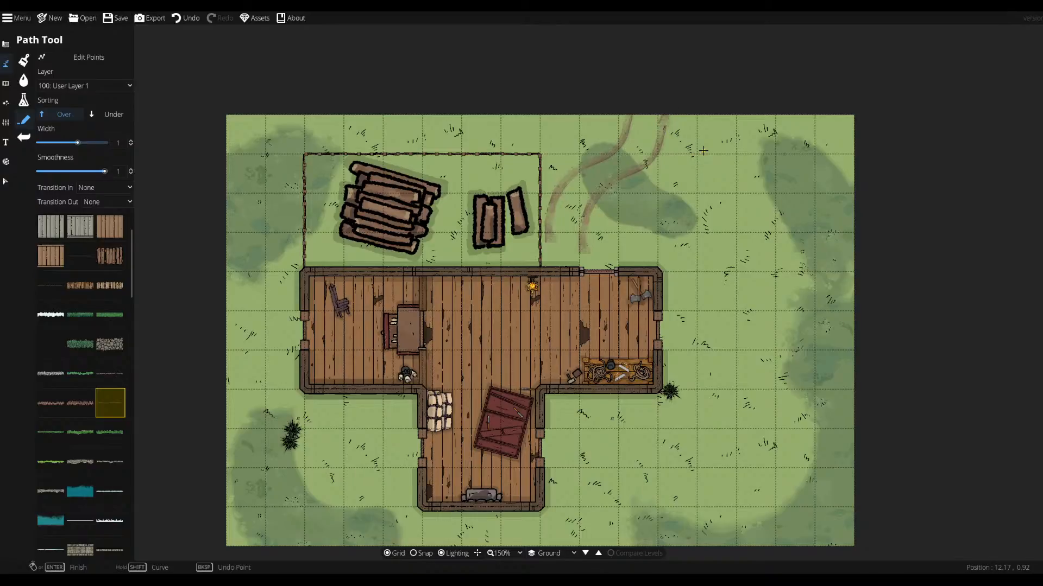
{"action": "key", "text": "ctrl+z"}
- Delete the duplicated dirt trail east of the original one
{"action": "left_click", "coordinate": [11, 185]}
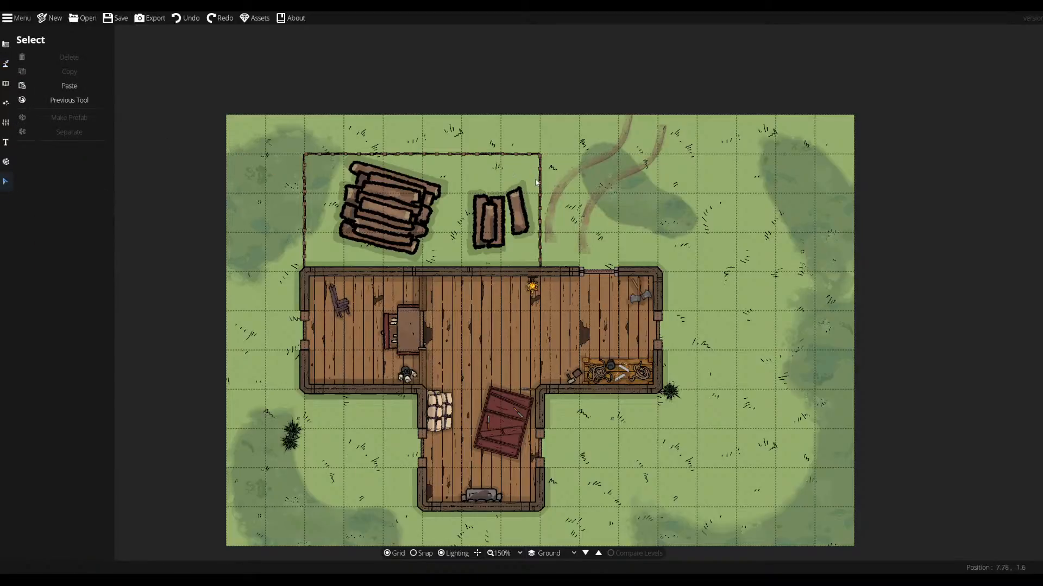
{"action": "left_click", "coordinate": [650, 171]}
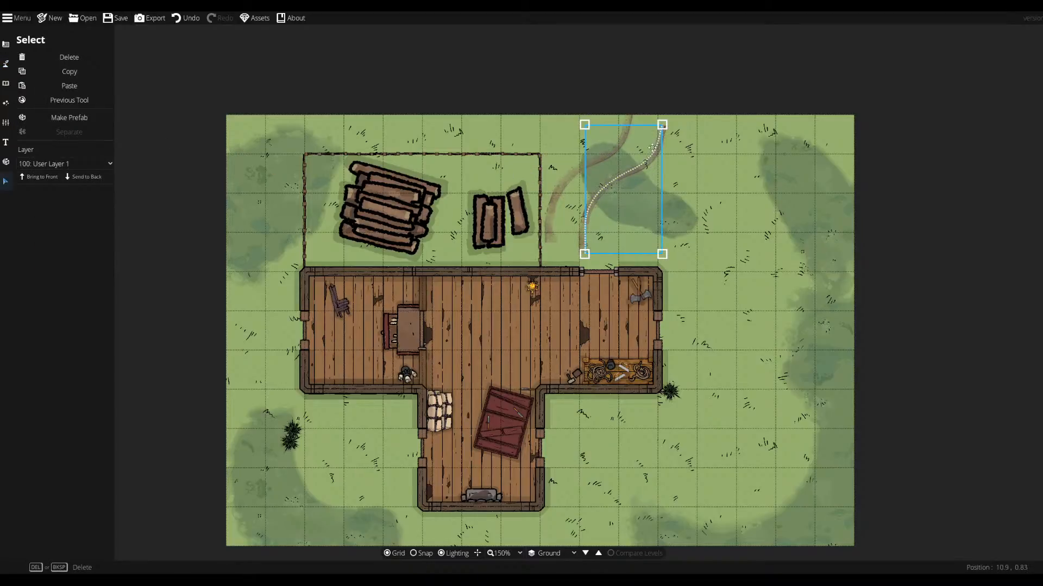
{"action": "left_click", "coordinate": [73, 59]}
- Try to draw a replacement for the eastern trail with the Path Tool, starting at the map's north edge
{"action": "left_click", "coordinate": [6, 63]}
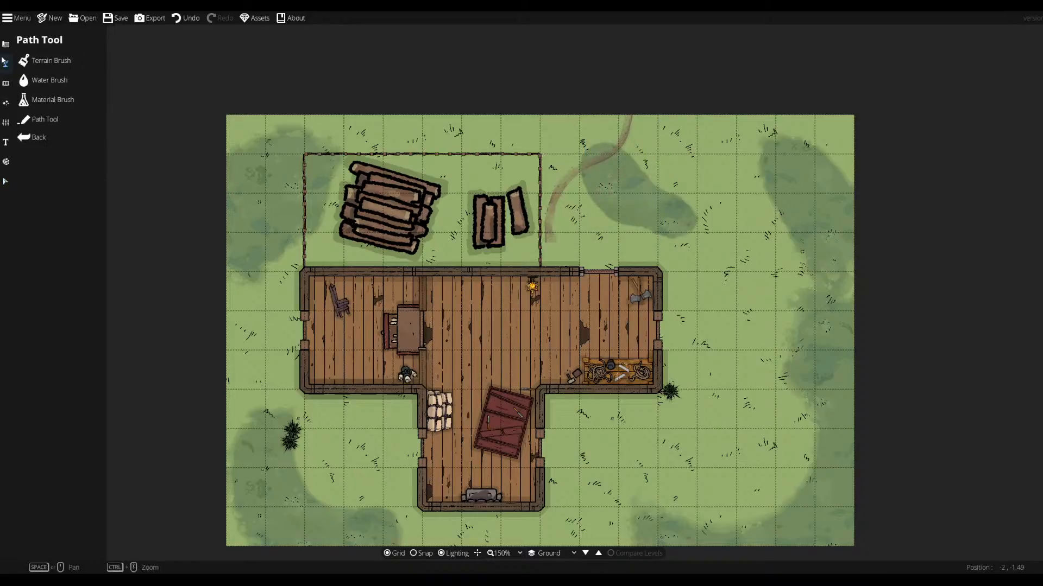
{"action": "left_click", "coordinate": [38, 123]}
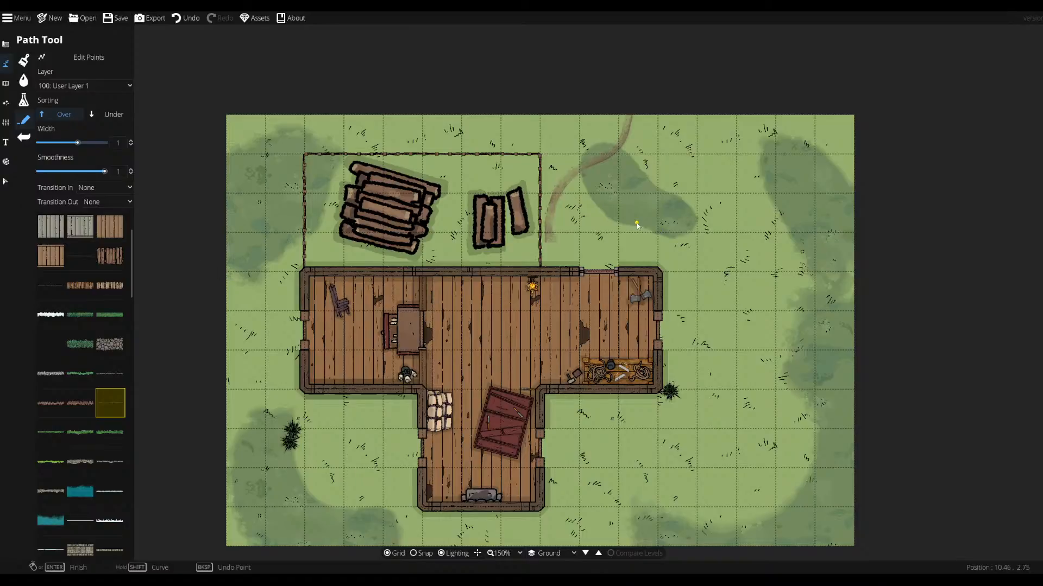
{"action": "left_click", "coordinate": [670, 116]}
{"action": "right_click", "coordinate": [668, 157]}
{"action": "key", "text": "ctrl+z"}
{"action": "left_click", "coordinate": [194, 19]}
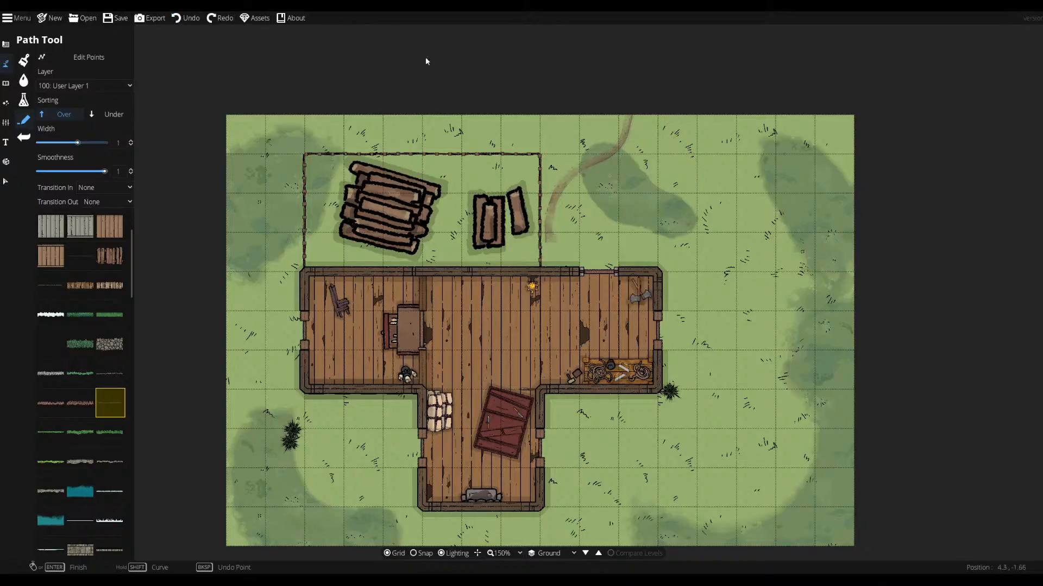
- Bring back the deleted duplicate trail and trace a new dirt trail over it that reaches the map's north edge
{"action": "left_click", "coordinate": [669, 117]}
{"action": "left_click", "coordinate": [668, 136]}
{"action": "key", "text": "ctrl+y"}
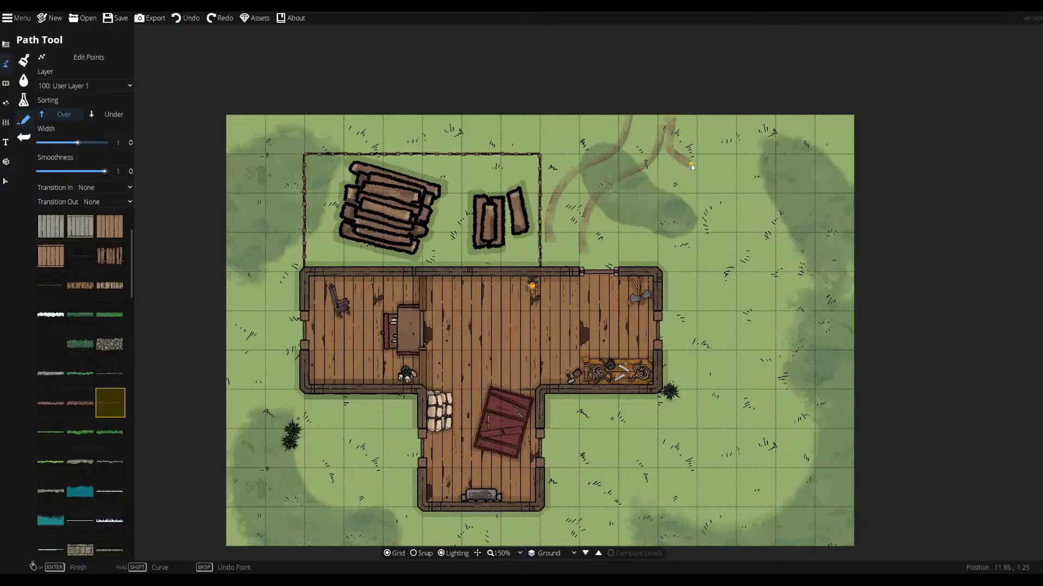
{"action": "right_click", "coordinate": [721, 175]}
{"action": "key", "text": "ctrl+z"}
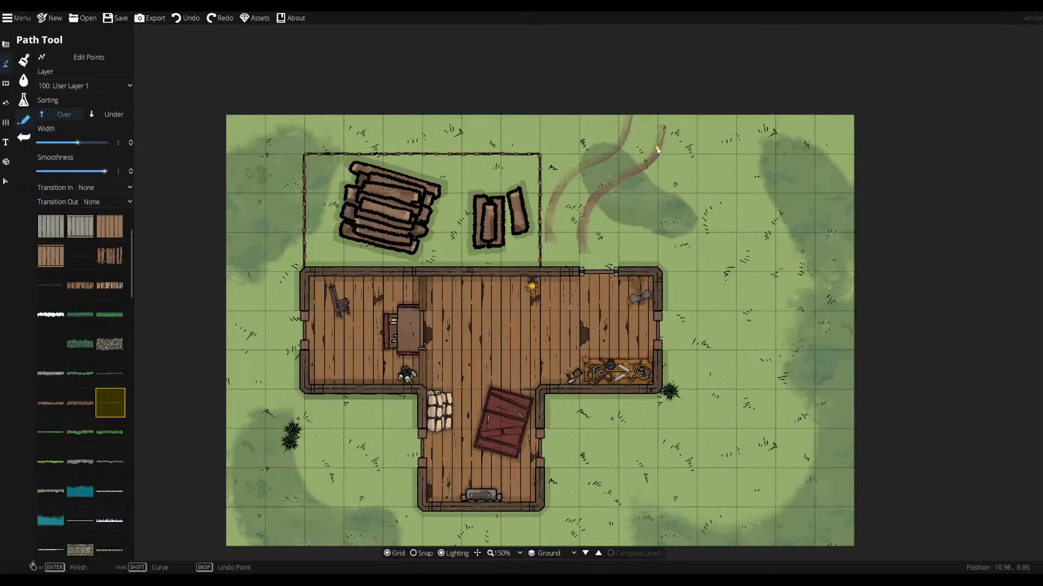
{"action": "right_click", "coordinate": [668, 114]}
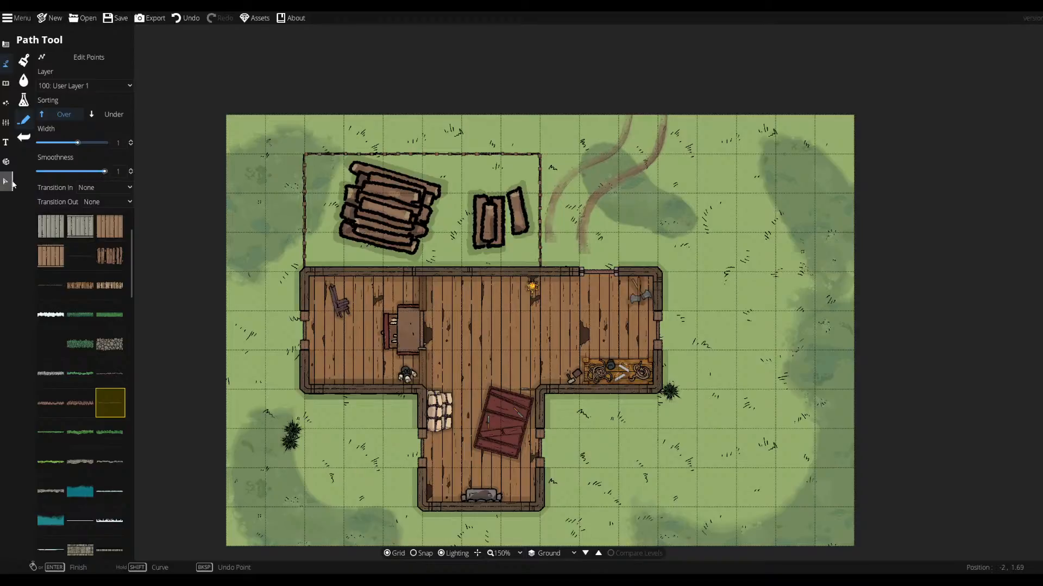
- Move the old duplicate trail off the newly traced one onto the grass to the east and delete it
{"action": "left_click", "coordinate": [8, 182]}
{"action": "left_click", "coordinate": [593, 203]}
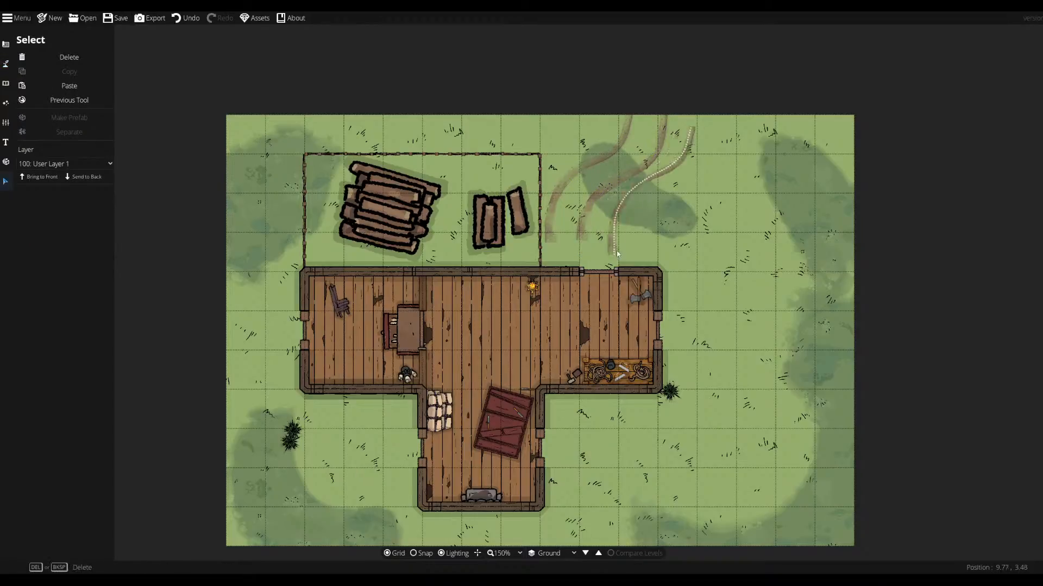
{"action": "left_click", "coordinate": [693, 307]}
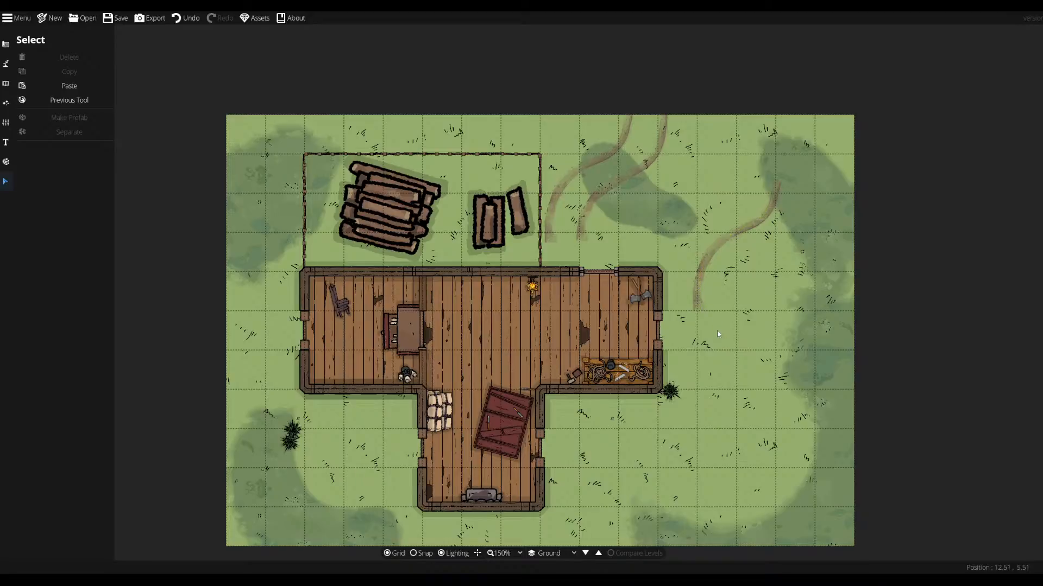
{"action": "left_click", "coordinate": [703, 297]}
{"action": "key", "text": "Delete"}
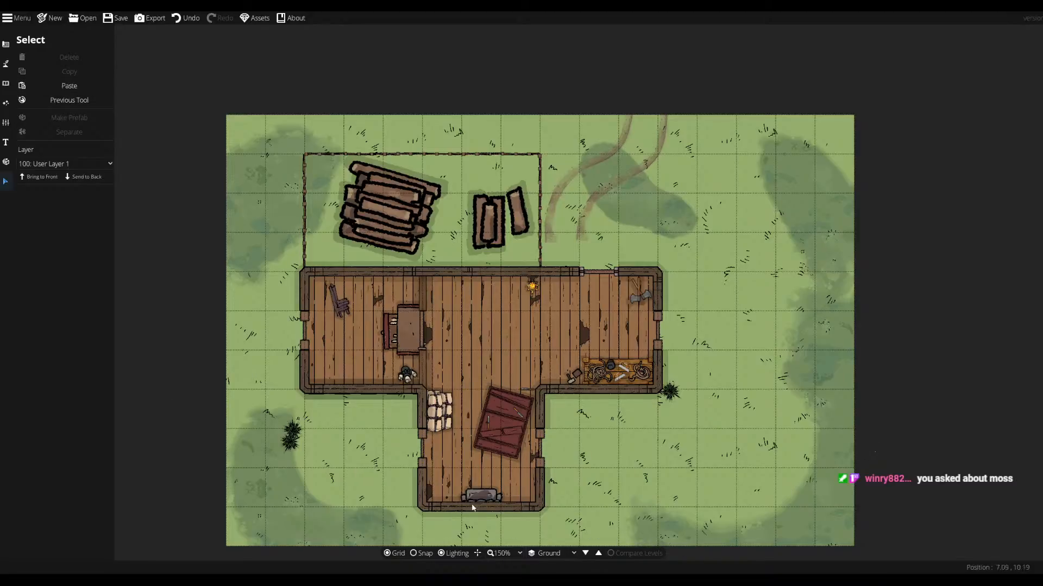
- Try to draw a dark rocky cliff path around the map's southeast corner with the Path Tool, starting at the south edge
{"action": "mouse_move", "coordinate": [5, 63]}
{"action": "left_click", "coordinate": [44, 114]}
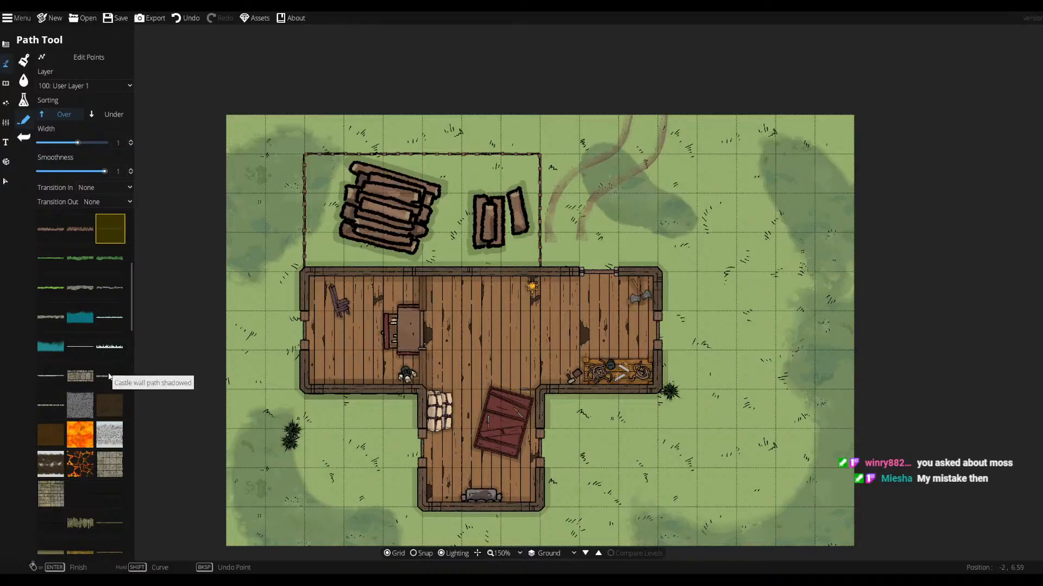
{"action": "scroll", "coordinate": [78, 438], "scroll_direction": "down", "scroll_amount": 3}
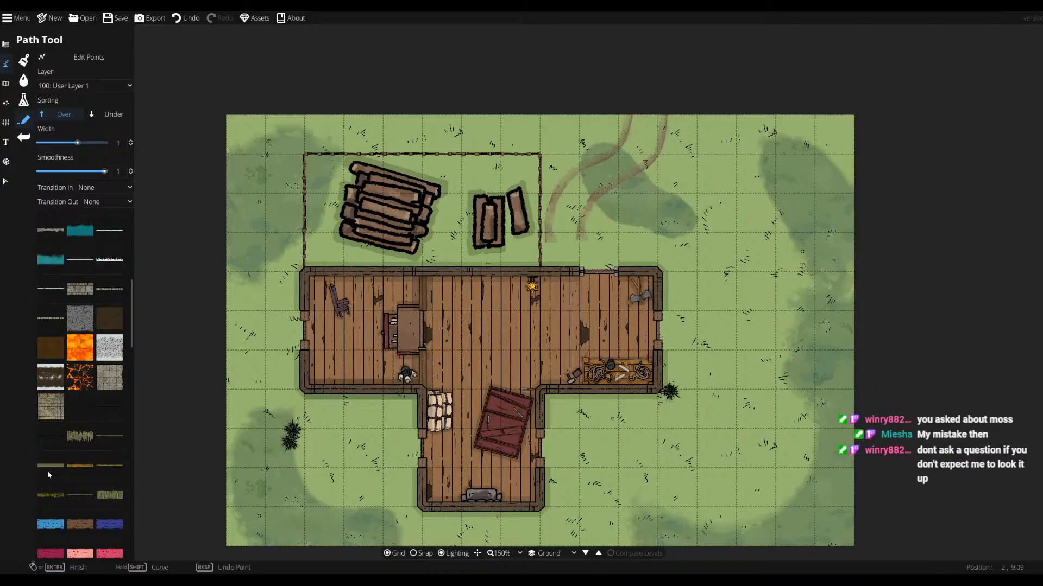
{"action": "scroll", "coordinate": [52, 444], "scroll_direction": "down", "scroll_amount": 3}
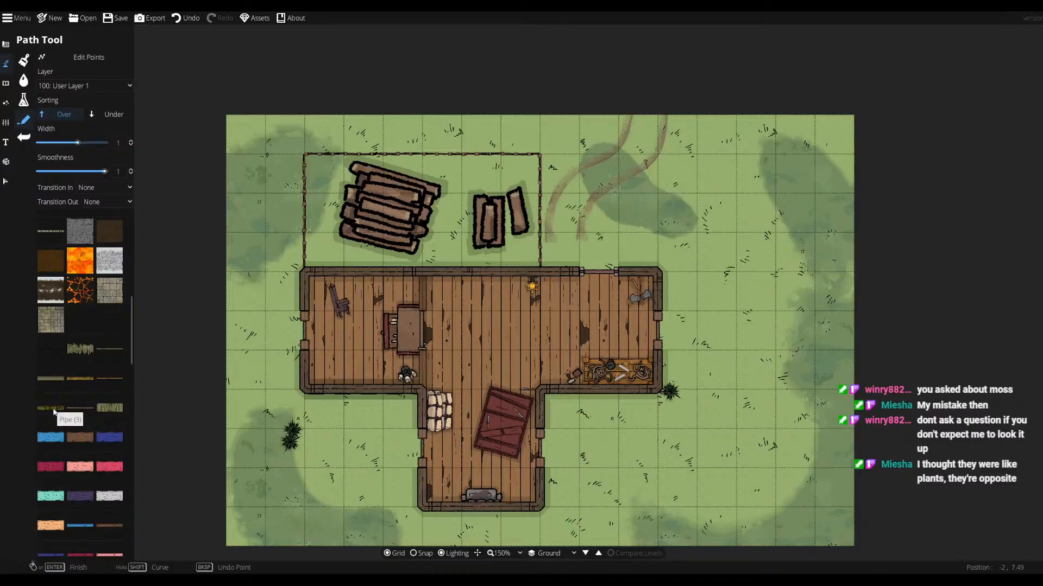
{"action": "scroll", "coordinate": [114, 412], "scroll_direction": "down", "scroll_amount": 4}
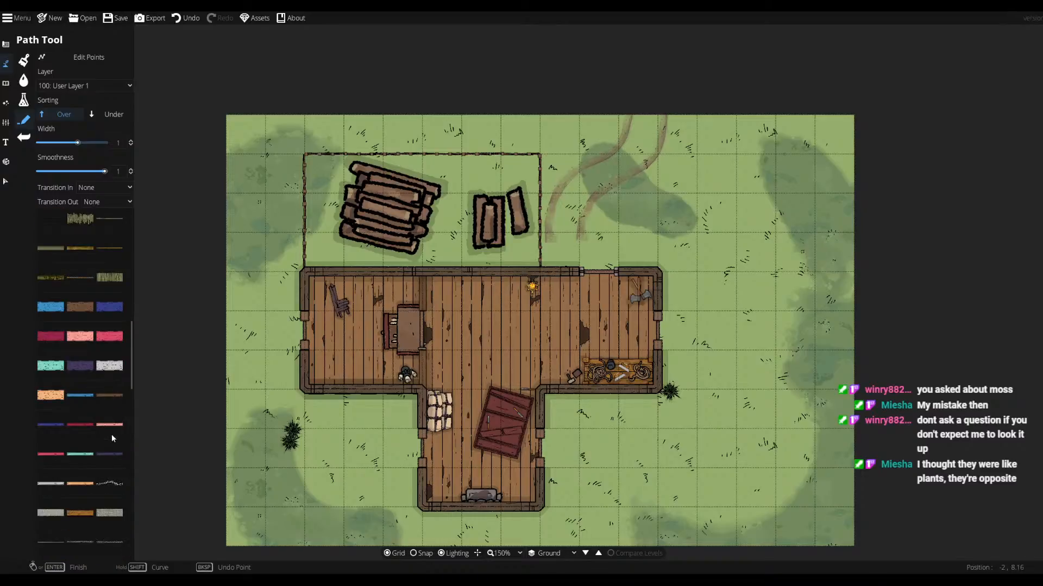
{"action": "scroll", "coordinate": [118, 402], "scroll_direction": "down", "scroll_amount": 4}
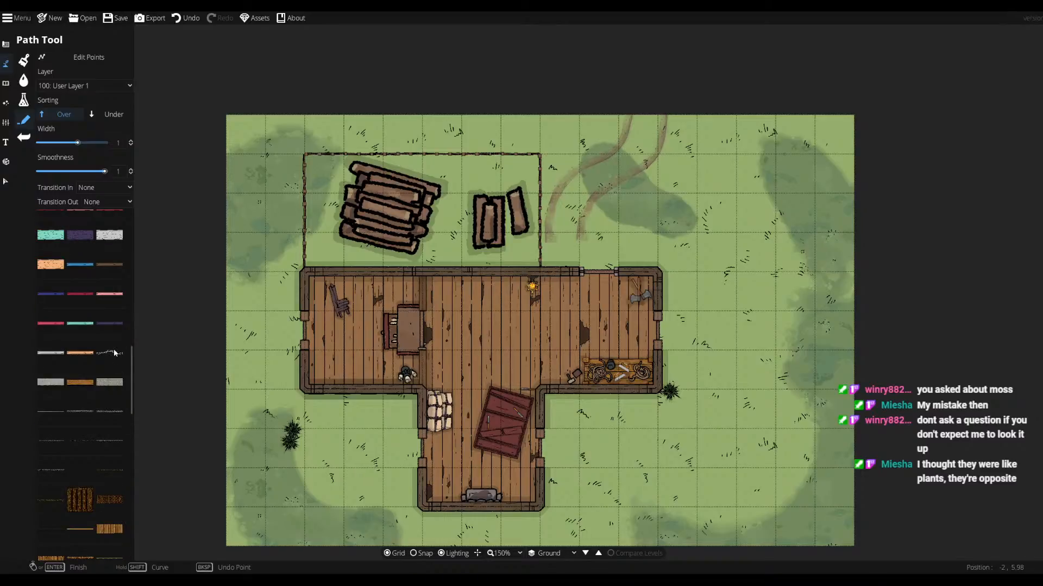
{"action": "scroll", "coordinate": [101, 421], "scroll_direction": "down", "scroll_amount": 1}
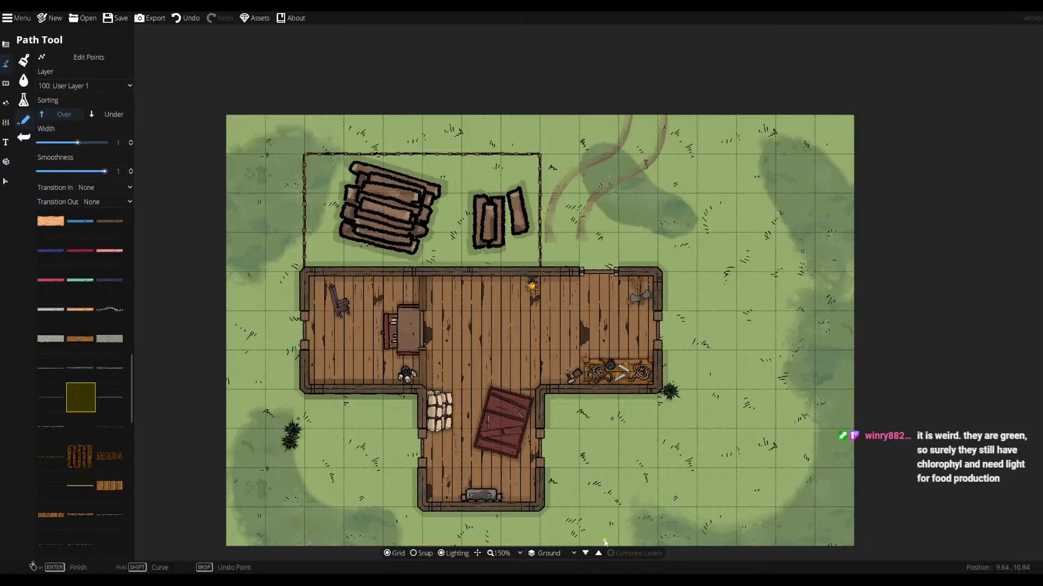
{"action": "left_click", "coordinate": [605, 545]}
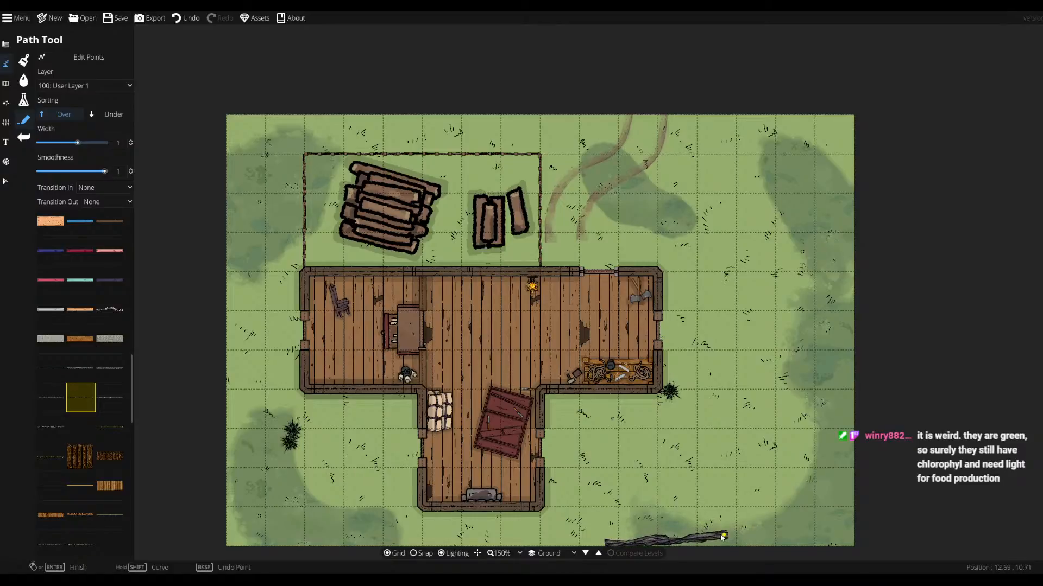
{"action": "mouse_move", "coordinate": [734, 537]}
{"action": "left_mouse_down"}
{"action": "mouse_move", "coordinate": [815, 507]}
{"action": "mouse_move", "coordinate": [836, 459]}
{"action": "mouse_move", "coordinate": [841, 412]}
{"action": "left_mouse_up"}
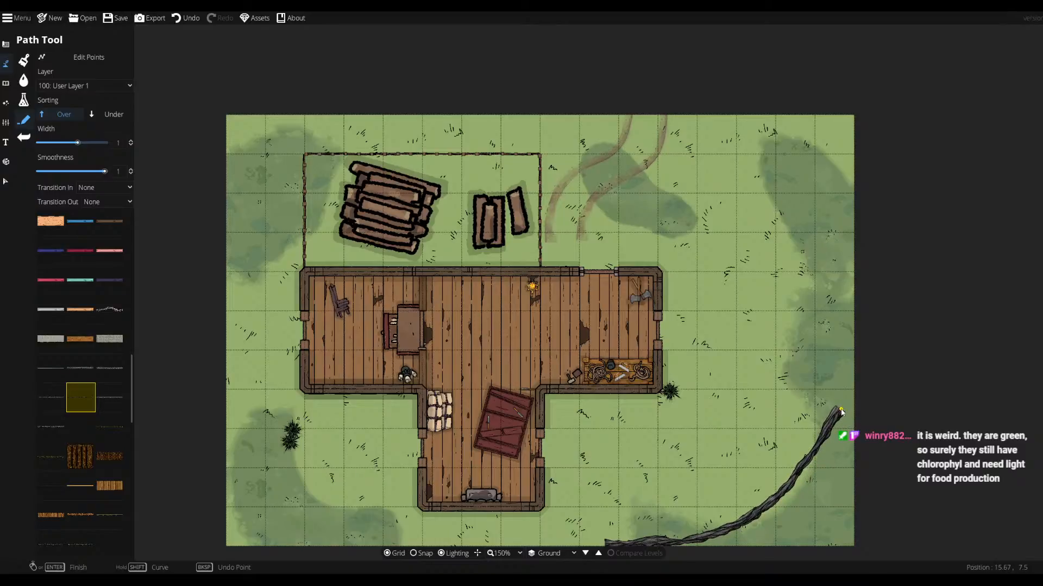
{"action": "left_click", "coordinate": [789, 452]}
{"action": "right_click", "coordinate": [807, 459]}
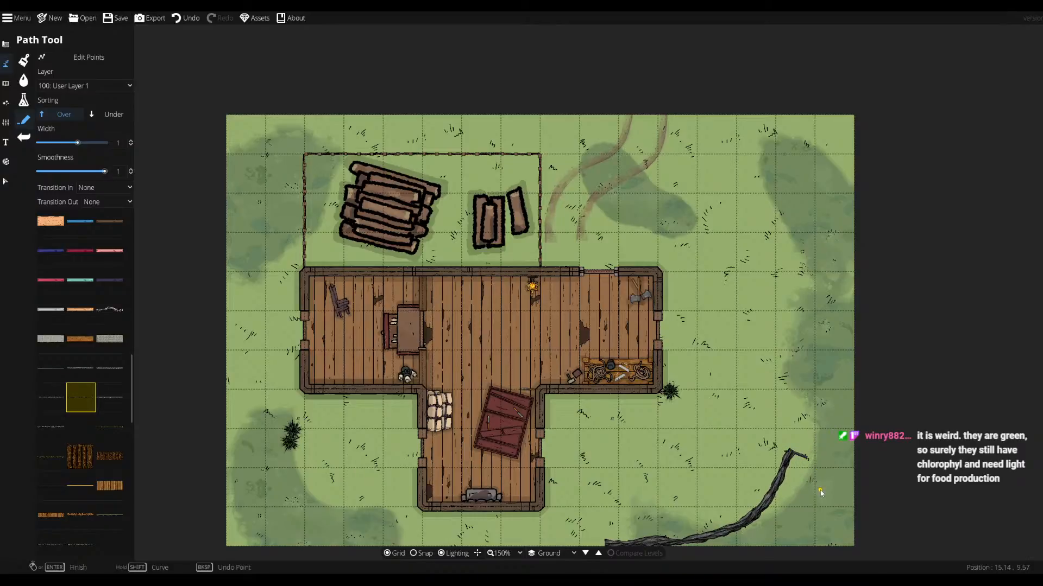
{"action": "key", "text": "ctrl+z"}
- Try to dig a rock-walled cave area in the map's southeast corner with the Cave Brush
{"action": "left_click", "coordinate": [12, 84]}
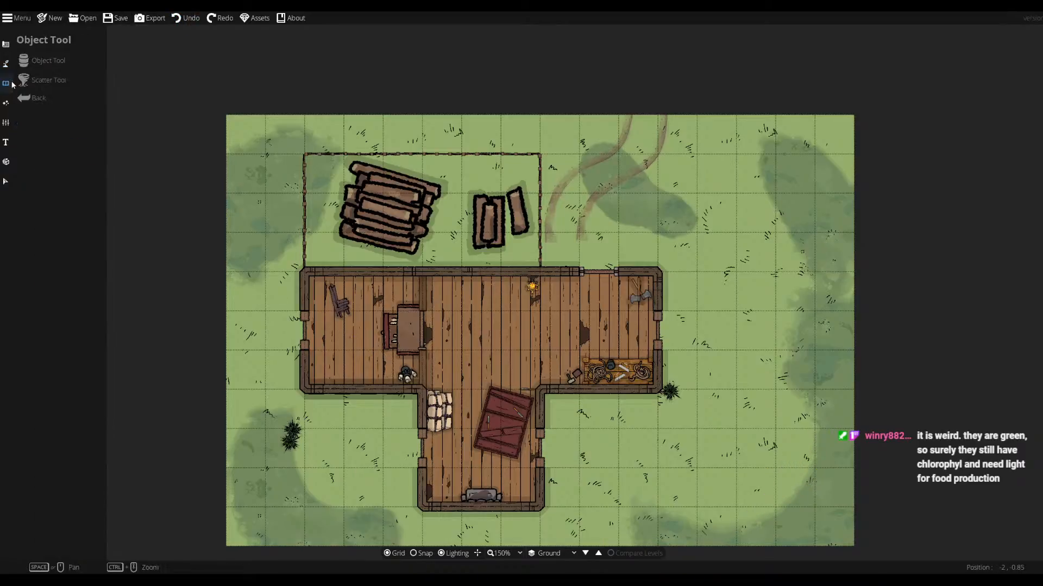
{"action": "left_click", "coordinate": [6, 63]}
{"action": "left_click", "coordinate": [6, 44]}
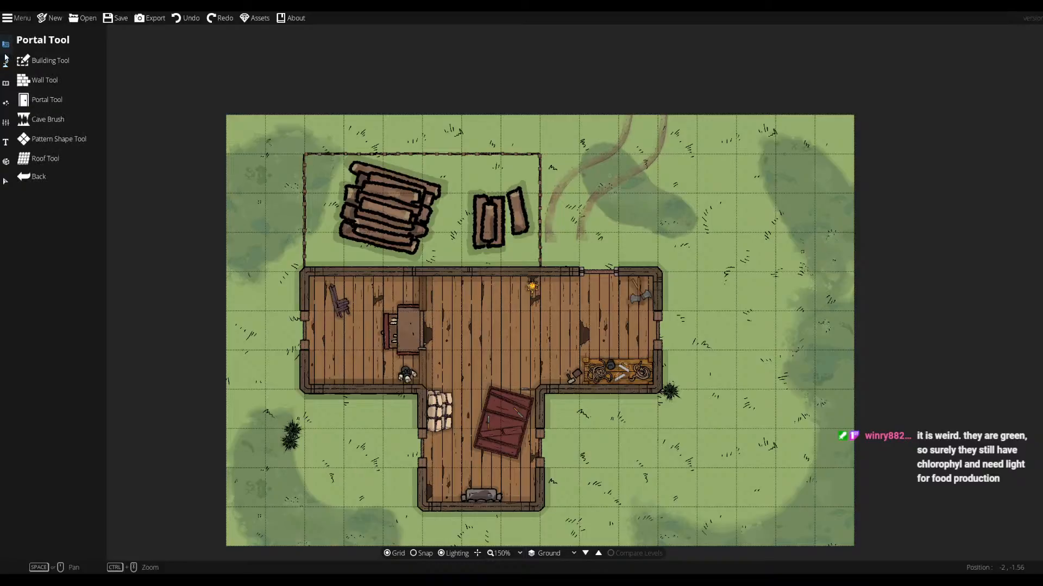
{"action": "left_click", "coordinate": [54, 82]}
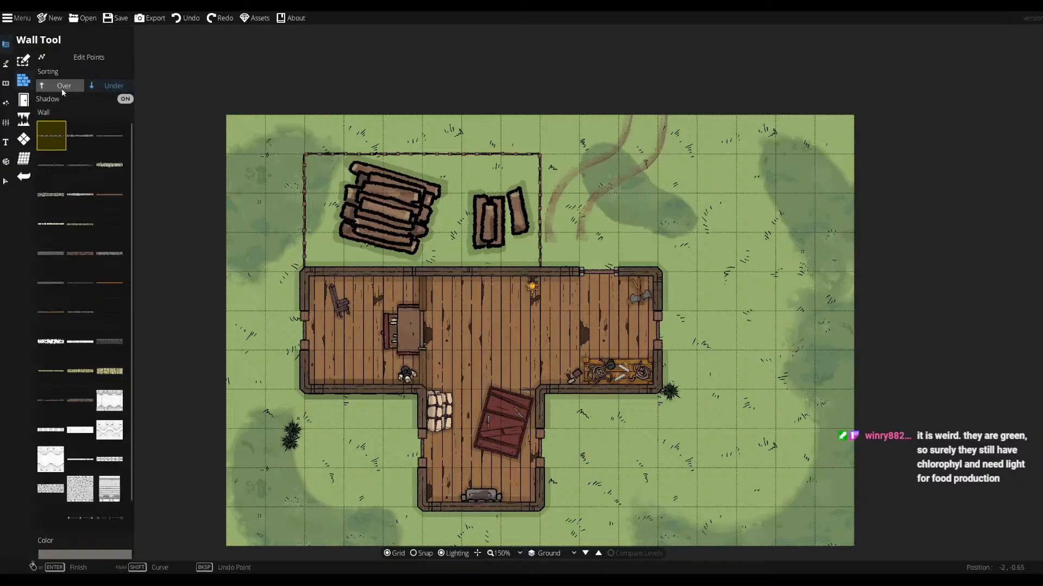
{"action": "left_click", "coordinate": [32, 113]}
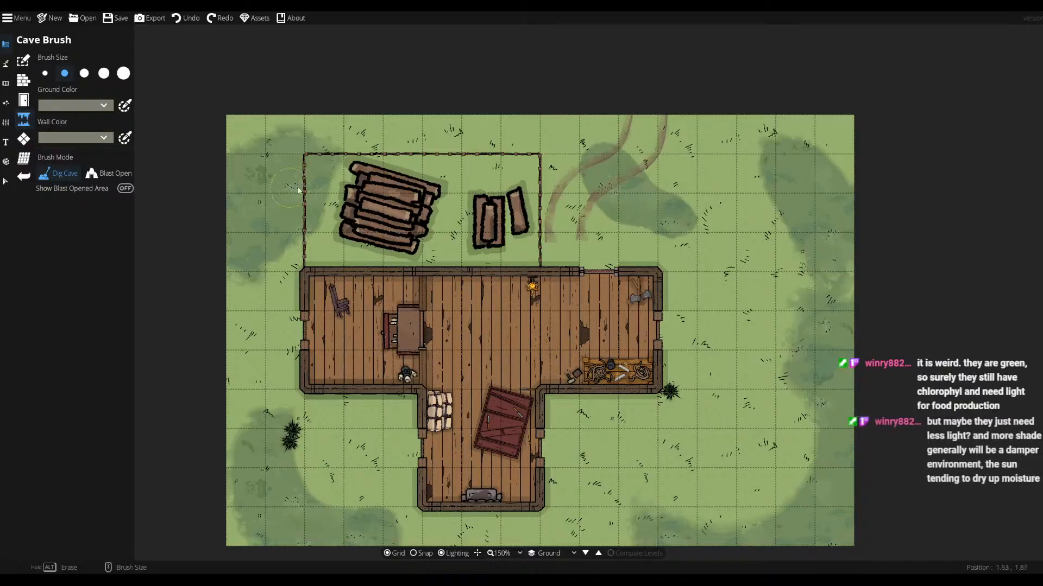
{"action": "left_click", "coordinate": [116, 18]}
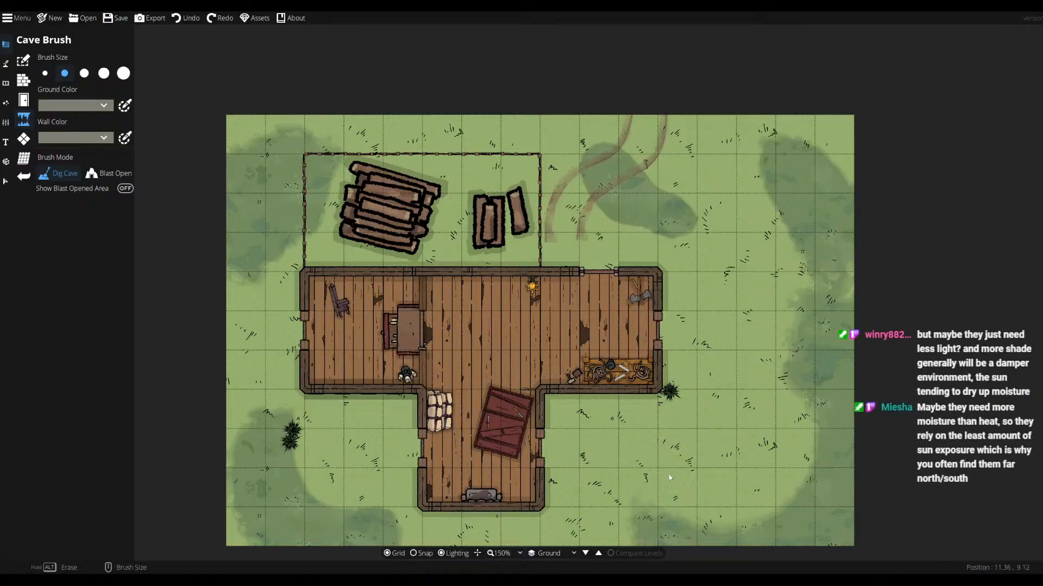
{"action": "mouse_move", "coordinate": [631, 522]}
{"action": "left_mouse_down"}
{"action": "mouse_move", "coordinate": [765, 481]}
{"action": "mouse_move", "coordinate": [706, 472]}
{"action": "left_mouse_up"}
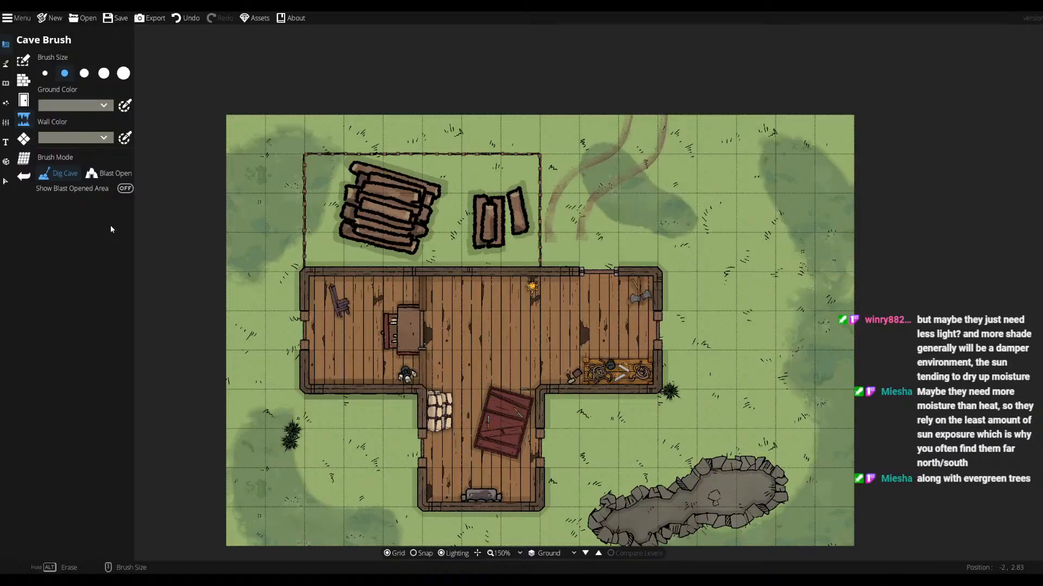
{"action": "key", "text": "ctrl+z"}
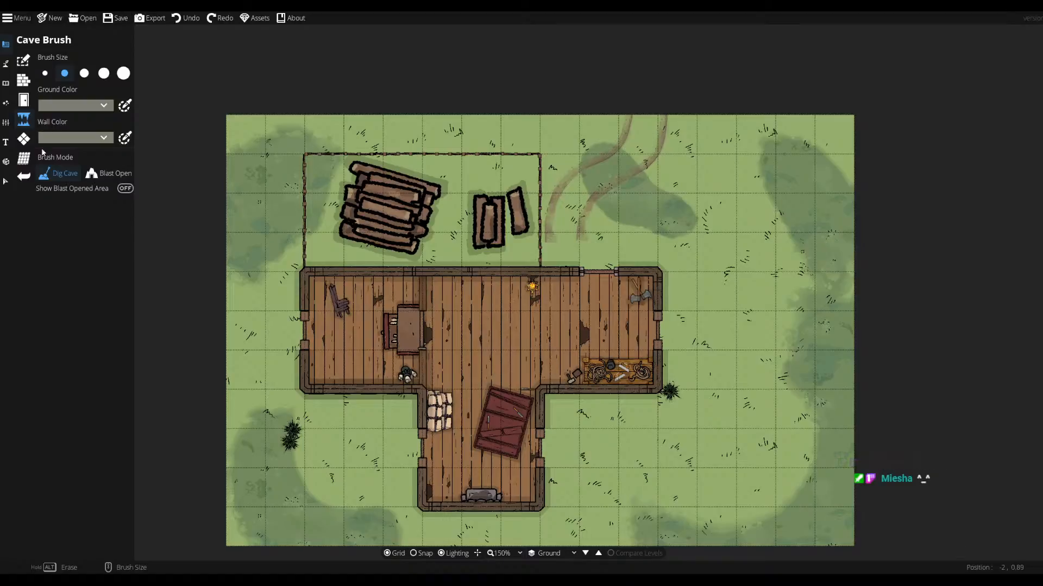
- Look through the construction tools for a cliff edge option, examining the styles offered by the Wall Tool
{"action": "left_click", "coordinate": [23, 158]}
{"action": "left_click", "coordinate": [26, 141]}
{"action": "left_click", "coordinate": [24, 120]}
{"action": "left_click", "coordinate": [25, 100]}
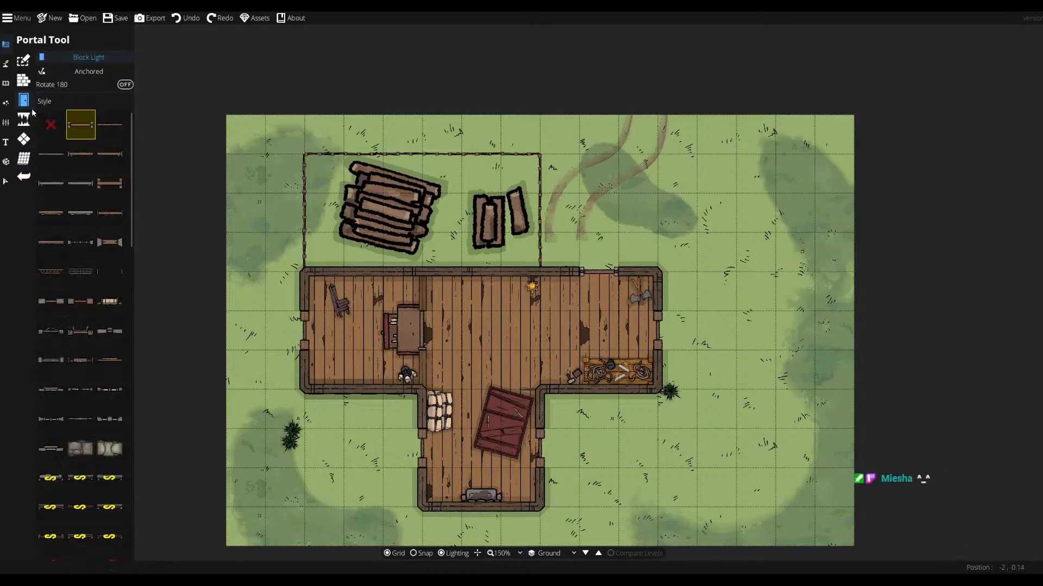
{"action": "left_click", "coordinate": [27, 83]}
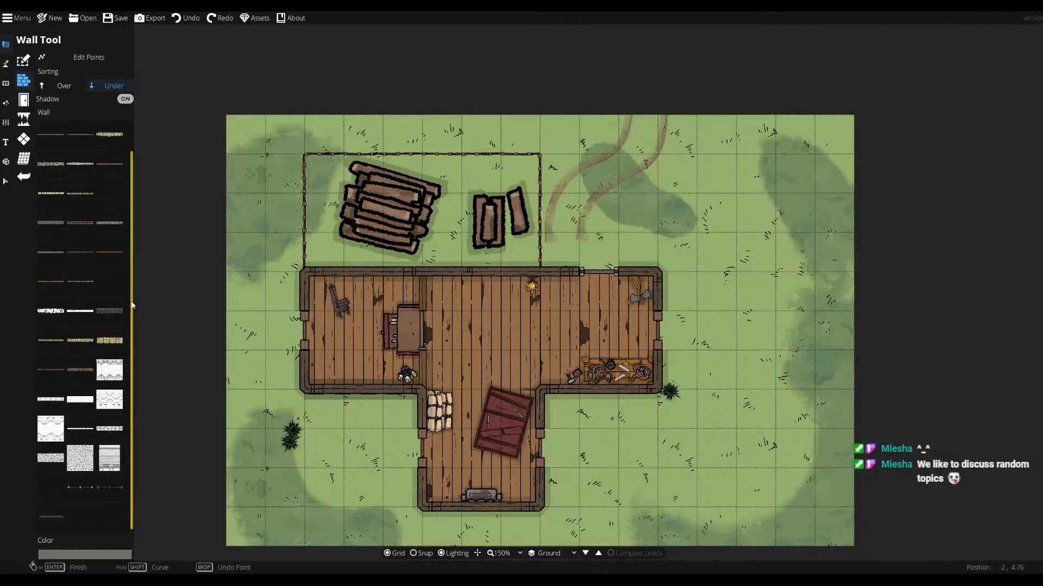
{"action": "scroll", "coordinate": [108, 375], "scroll_direction": "down", "scroll_amount": 1}
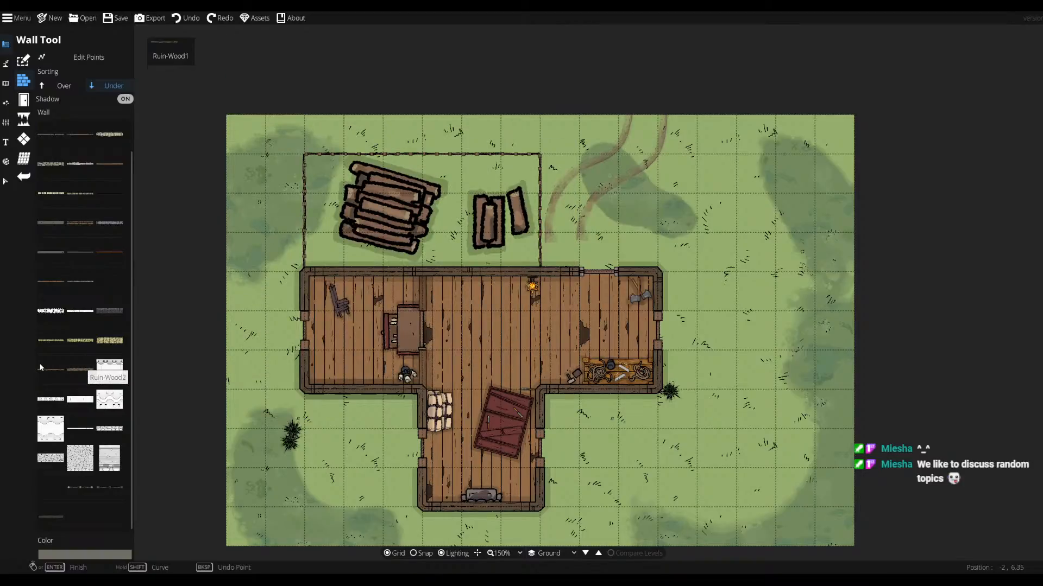
{"action": "scroll", "coordinate": [80, 257], "scroll_direction": "up", "scroll_amount": 1}
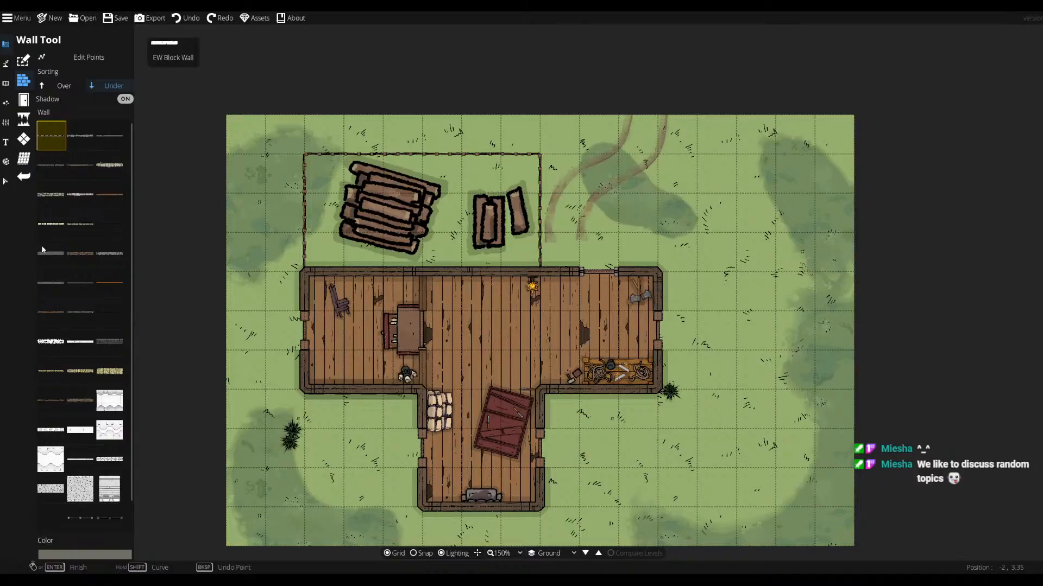
{"action": "scroll", "coordinate": [78, 374], "scroll_direction": "down", "scroll_amount": 1}
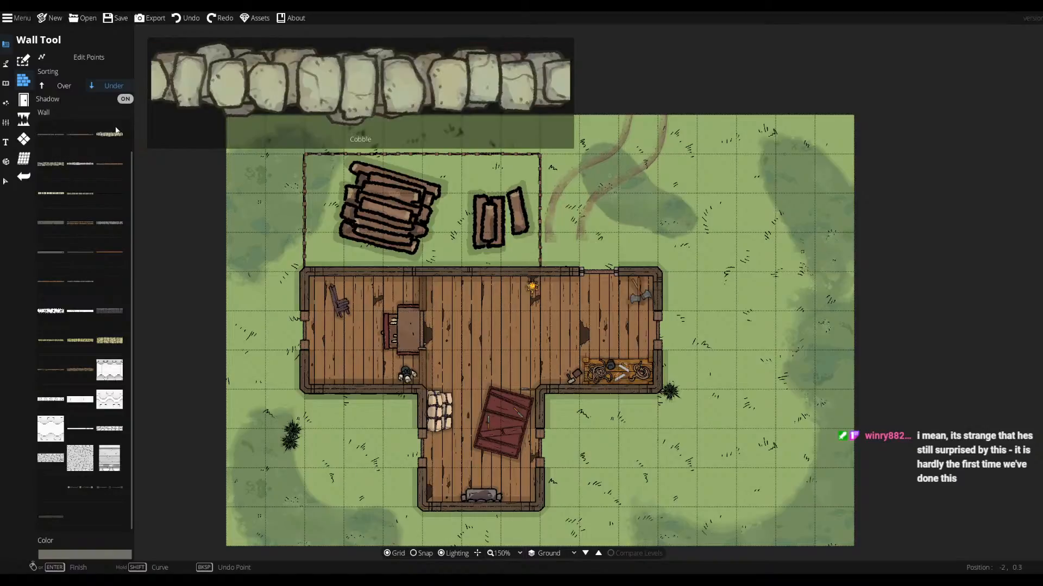
{"action": "scroll", "coordinate": [62, 141], "scroll_direction": "up", "scroll_amount": 1}
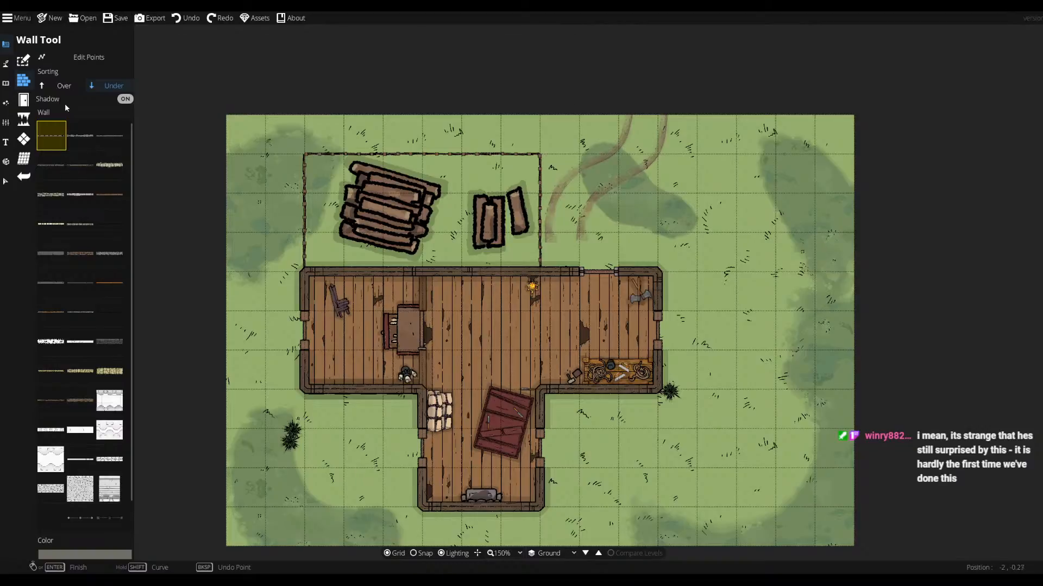
{"action": "left_click", "coordinate": [30, 156]}
{"action": "left_click", "coordinate": [6, 180]}
{"action": "left_click", "coordinate": [5, 121]}
{"action": "left_click", "coordinate": [5, 103]}
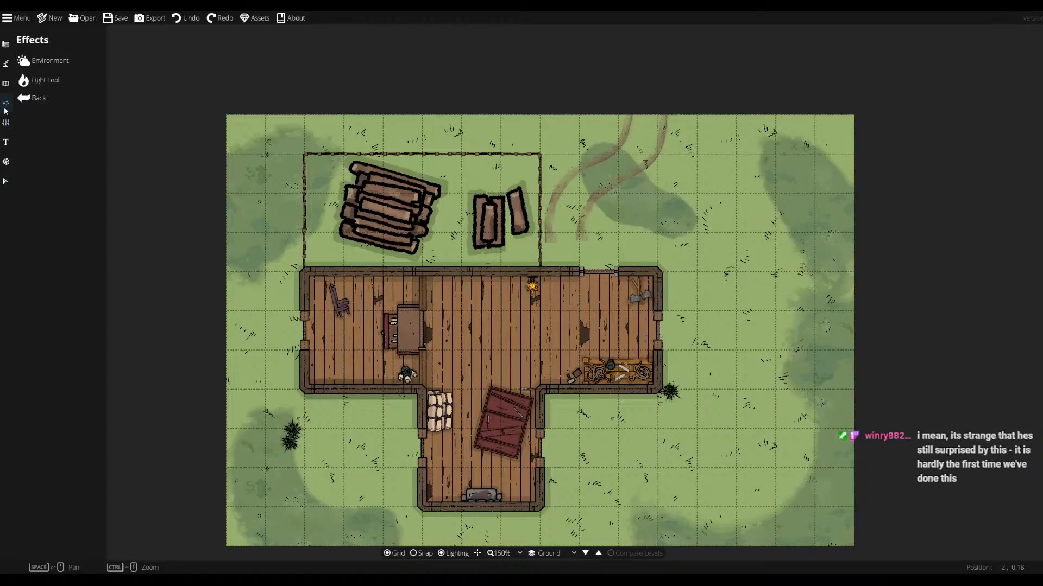
{"action": "left_click", "coordinate": [6, 83]}
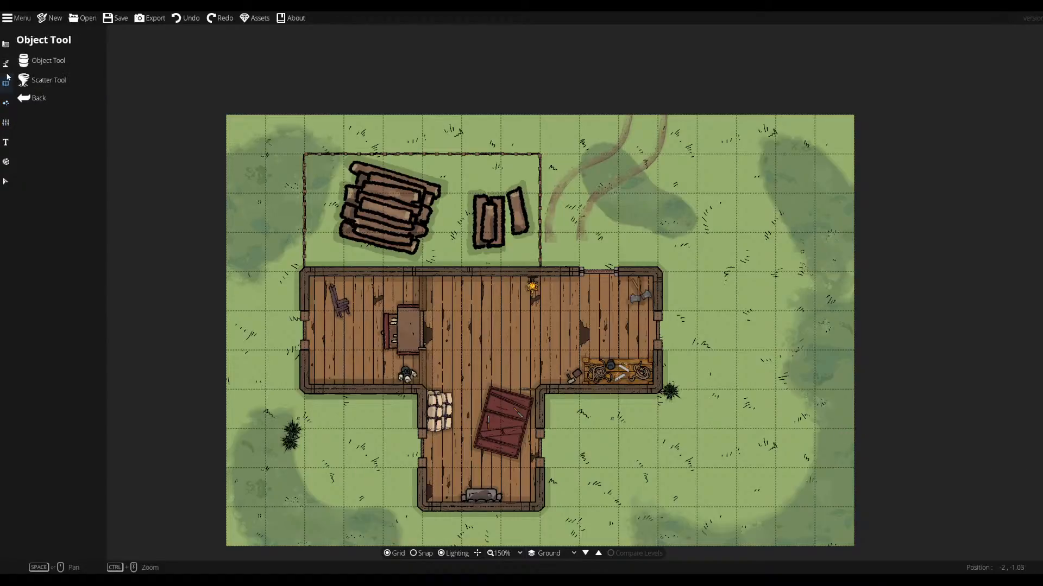
- Draw a dark rocky cliff path from the map's east edge, curving around the southeast corner to the south edge below the building
{"action": "left_click", "coordinate": [6, 66]}
{"action": "left_click", "coordinate": [41, 115]}
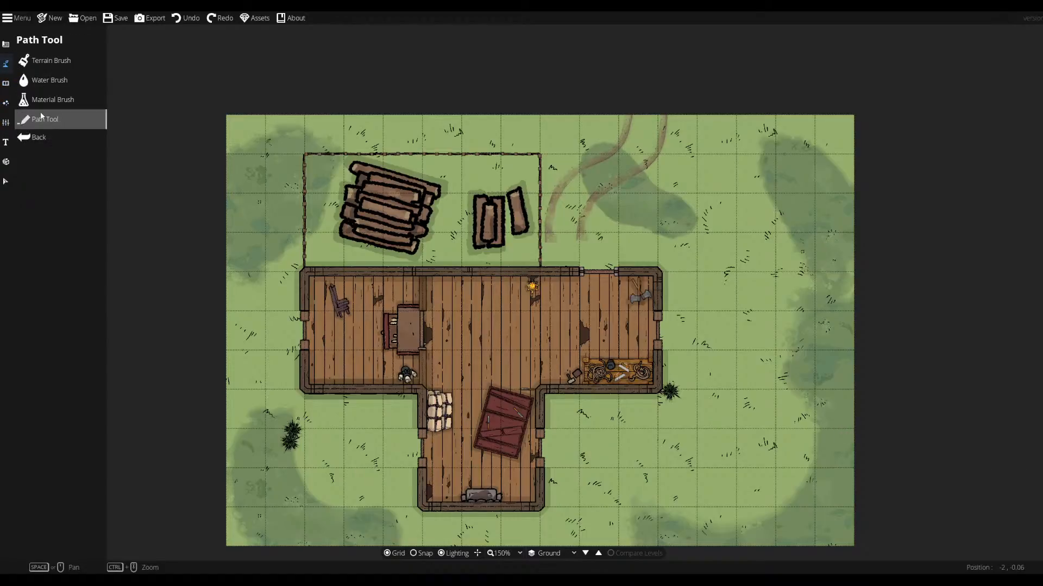
{"action": "left_click", "coordinate": [41, 112]}
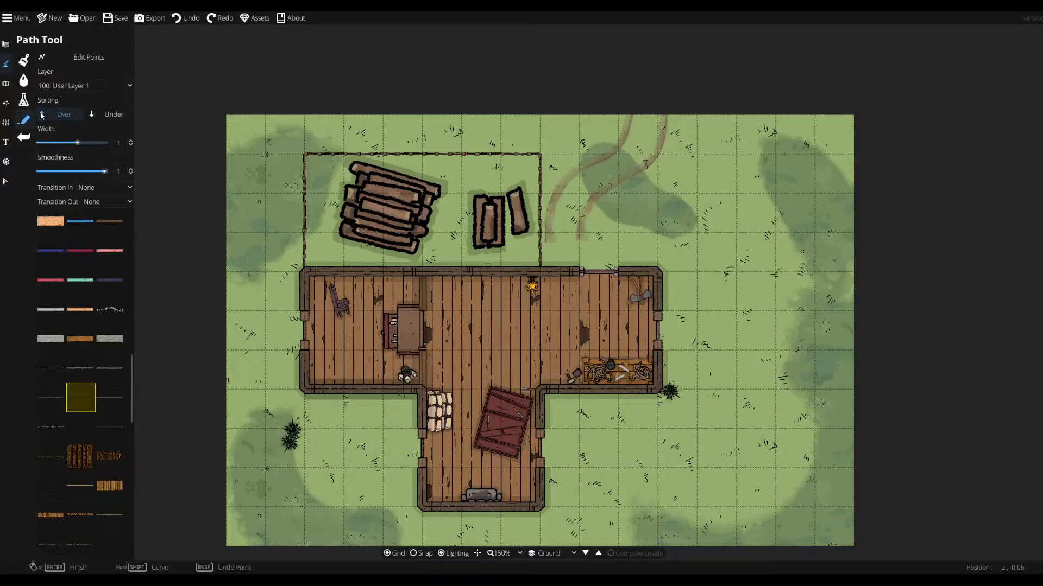
{"action": "left_click", "coordinate": [90, 406]}
{"action": "left_click", "coordinate": [861, 363]}
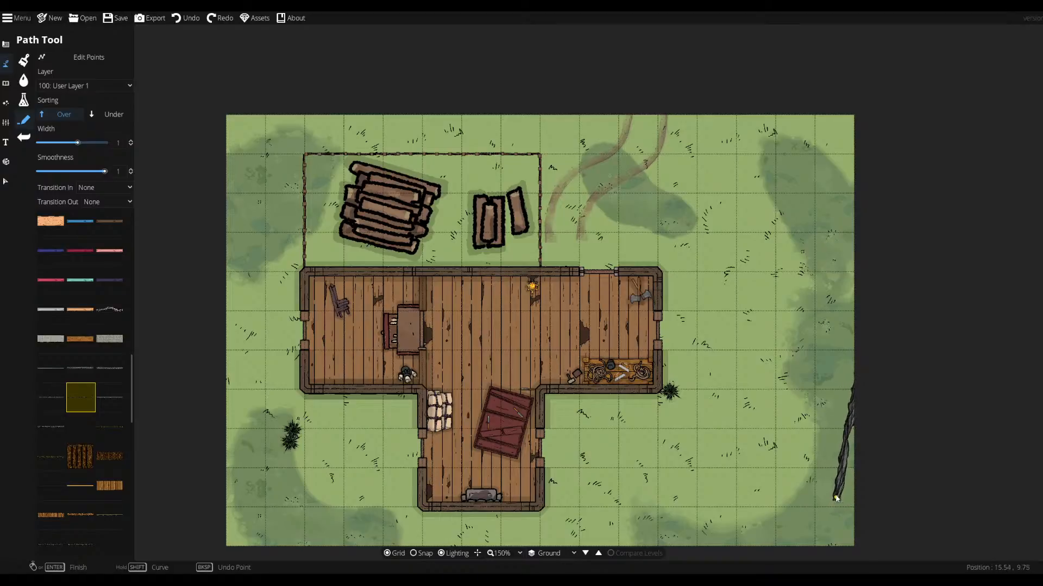
{"action": "left_click", "coordinate": [834, 513]}
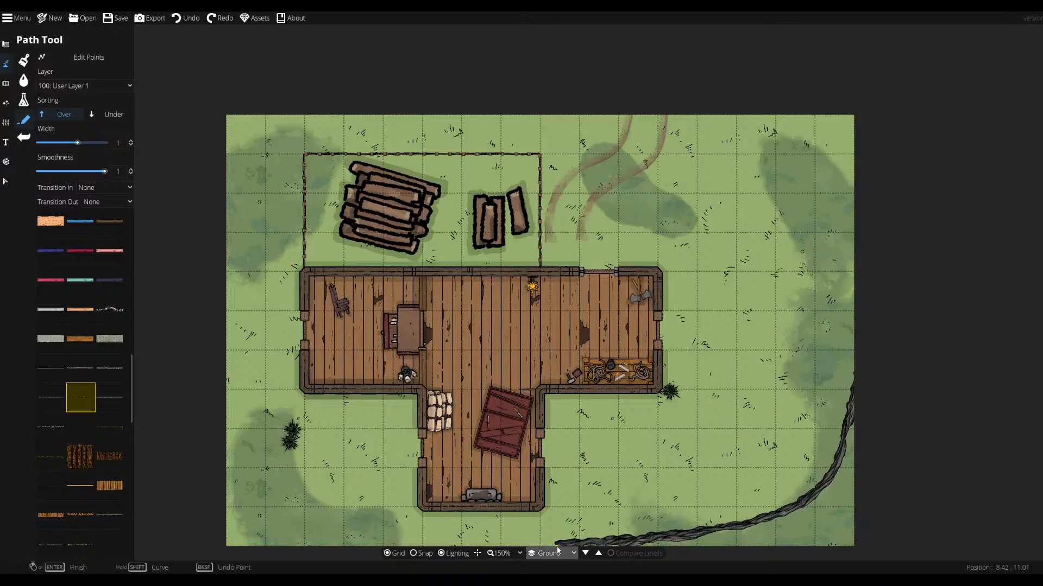
{"action": "right_click", "coordinate": [366, 552]}
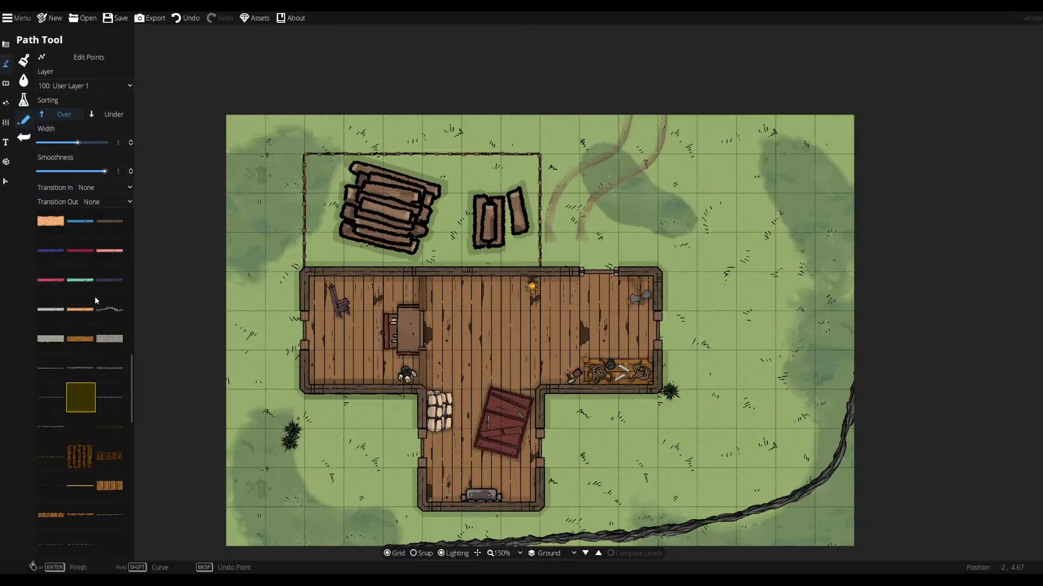
- Paint Terrain Dirt over the ground outside the southeast cliff and Terrain Gravel along the cliff's base
{"action": "left_click", "coordinate": [24, 100]}
{"action": "left_click", "coordinate": [23, 81]}
{"action": "left_click", "coordinate": [22, 63]}
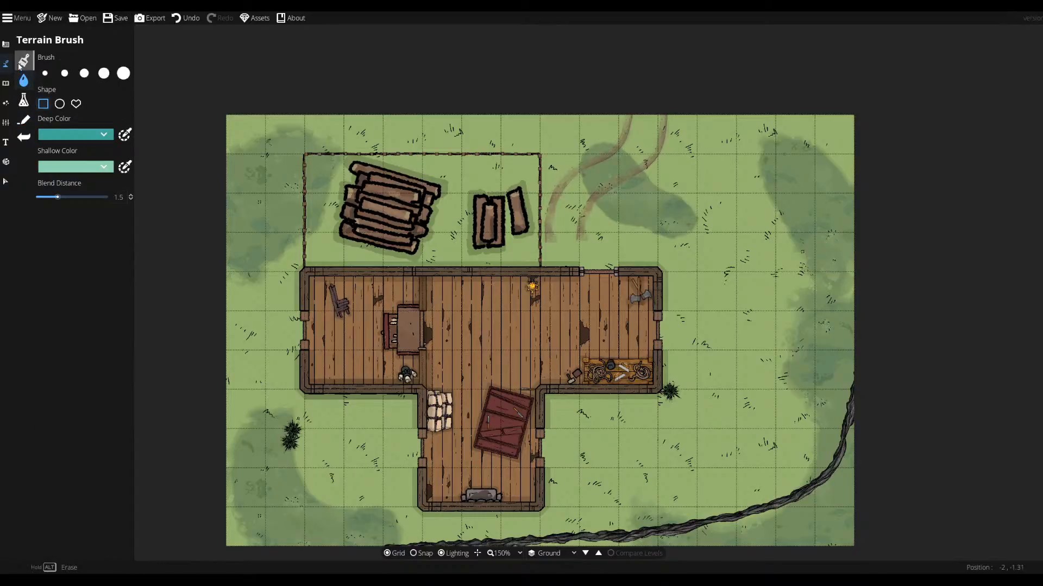
{"action": "left_click", "coordinate": [71, 193]}
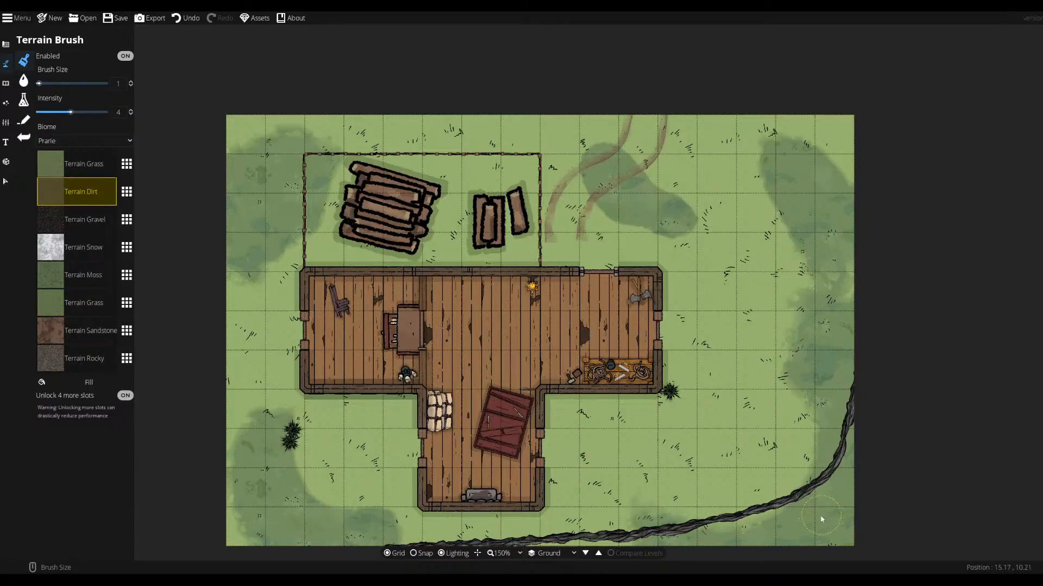
{"action": "mouse_move", "coordinate": [753, 542]}
{"action": "left_mouse_down"}
{"action": "mouse_move", "coordinate": [715, 538]}
{"action": "mouse_move", "coordinate": [759, 524]}
{"action": "mouse_move", "coordinate": [696, 535]}
{"action": "mouse_move", "coordinate": [754, 531]}
{"action": "mouse_move", "coordinate": [839, 492]}
{"action": "mouse_move", "coordinate": [839, 483]}
{"action": "mouse_move", "coordinate": [830, 492]}
{"action": "mouse_move", "coordinate": [857, 446]}
{"action": "left_mouse_up"}
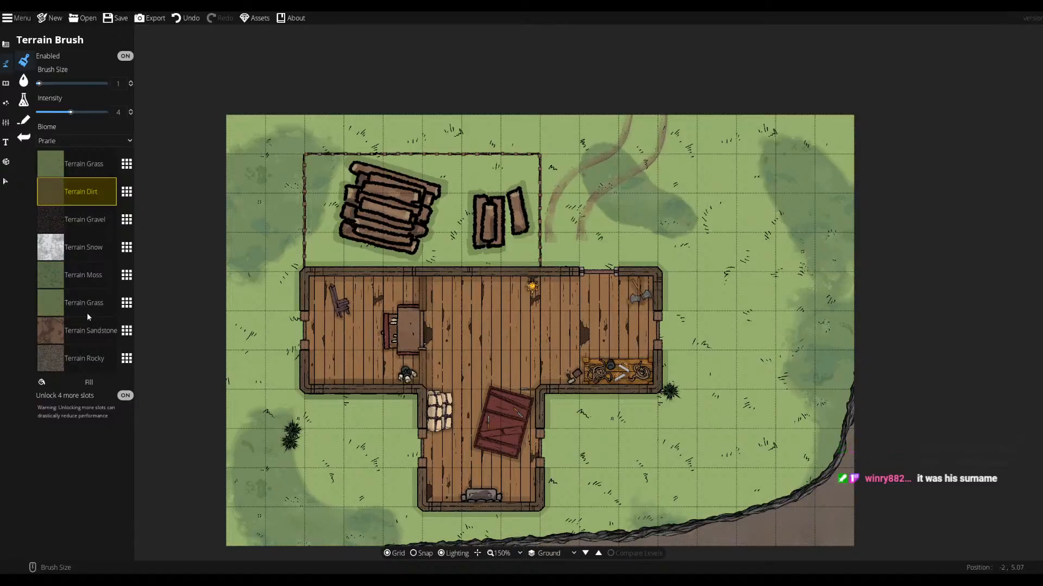
{"action": "left_click", "coordinate": [51, 228]}
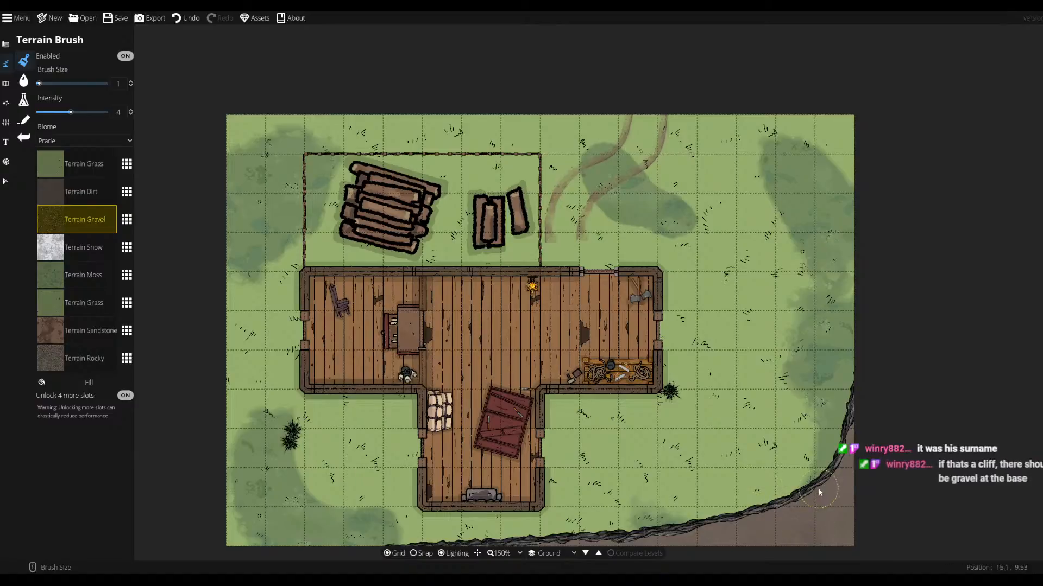
{"action": "mouse_move", "coordinate": [832, 474]}
{"action": "left_mouse_down"}
{"action": "mouse_move", "coordinate": [855, 431]}
{"action": "mouse_move", "coordinate": [805, 506]}
{"action": "mouse_move", "coordinate": [793, 502]}
{"action": "mouse_move", "coordinate": [824, 488]}
{"action": "mouse_move", "coordinate": [746, 520]}
{"action": "mouse_move", "coordinate": [757, 512]}
{"action": "mouse_move", "coordinate": [628, 537]}
{"action": "mouse_move", "coordinate": [749, 533]}
{"action": "mouse_move", "coordinate": [662, 542]}
{"action": "left_mouse_up"}
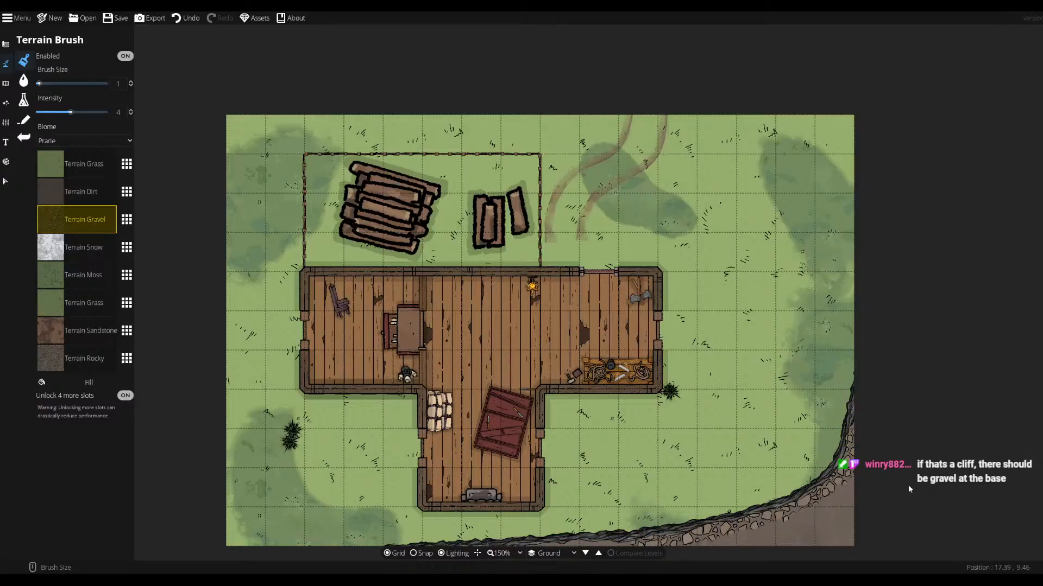
- Paint Terrain Gravel along both sides of the southeast cliff and over the whole corner beyond it
{"action": "left_click", "coordinate": [100, 364]}
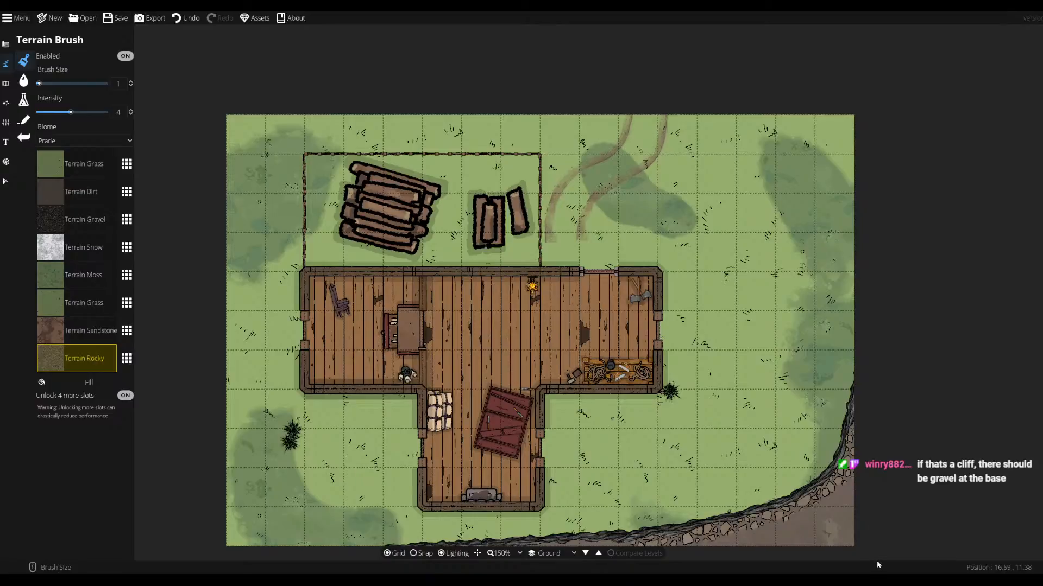
{"action": "left_click", "coordinate": [85, 196]}
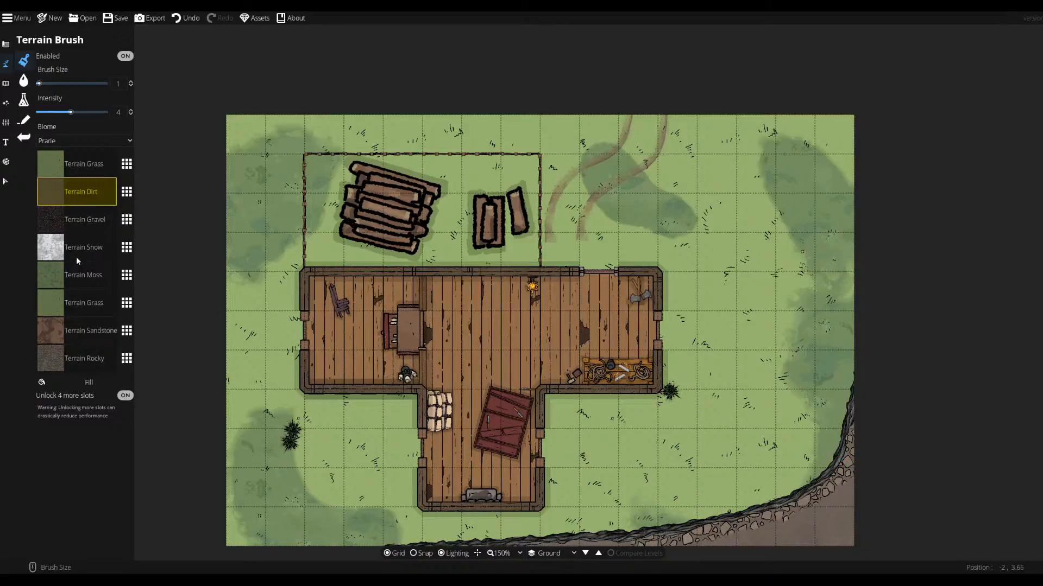
{"action": "left_click", "coordinate": [77, 221]}
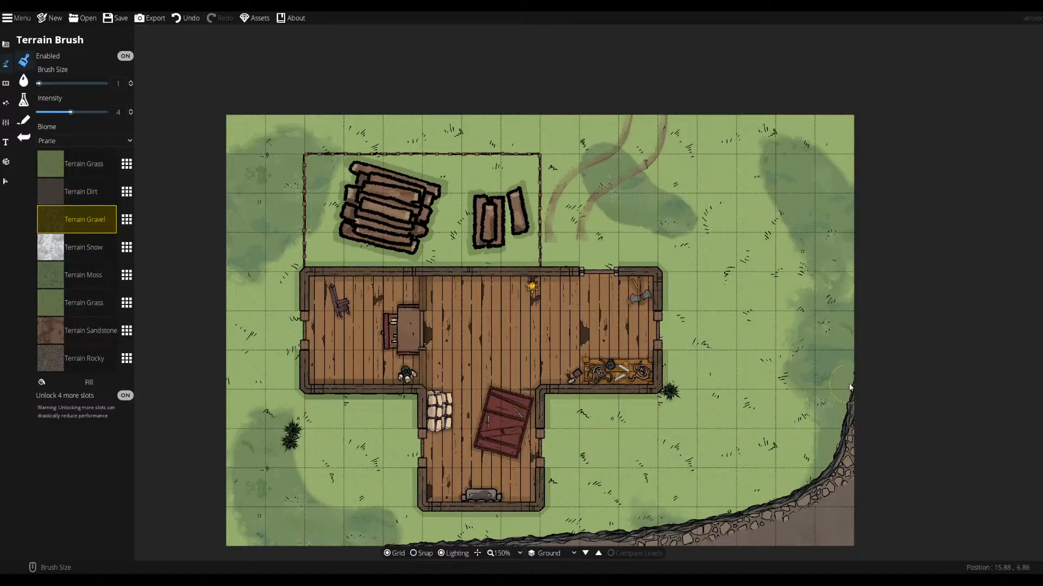
{"action": "mouse_move", "coordinate": [852, 378]}
{"action": "left_mouse_down"}
{"action": "mouse_move", "coordinate": [844, 408]}
{"action": "mouse_move", "coordinate": [853, 362]}
{"action": "mouse_move", "coordinate": [815, 460]}
{"action": "mouse_move", "coordinate": [835, 438]}
{"action": "mouse_move", "coordinate": [805, 472]}
{"action": "mouse_move", "coordinate": [822, 462]}
{"action": "mouse_move", "coordinate": [784, 481]}
{"action": "mouse_move", "coordinate": [826, 458]}
{"action": "mouse_move", "coordinate": [755, 501]}
{"action": "mouse_move", "coordinate": [790, 495]}
{"action": "mouse_move", "coordinate": [692, 522]}
{"action": "mouse_move", "coordinate": [569, 537]}
{"action": "left_mouse_up"}
{"action": "mouse_move", "coordinate": [702, 525]}
{"action": "left_mouse_down"}
{"action": "mouse_move", "coordinate": [759, 502]}
{"action": "mouse_move", "coordinate": [710, 511]}
{"action": "mouse_move", "coordinate": [828, 474]}
{"action": "mouse_move", "coordinate": [757, 500]}
{"action": "mouse_move", "coordinate": [802, 460]}
{"action": "mouse_move", "coordinate": [817, 465]}
{"action": "mouse_move", "coordinate": [836, 450]}
{"action": "left_mouse_up"}
{"action": "mouse_move", "coordinate": [842, 400]}
{"action": "left_mouse_down"}
{"action": "mouse_move", "coordinate": [834, 442]}
{"action": "mouse_move", "coordinate": [787, 509]}
{"action": "mouse_move", "coordinate": [550, 538]}
{"action": "left_mouse_up"}
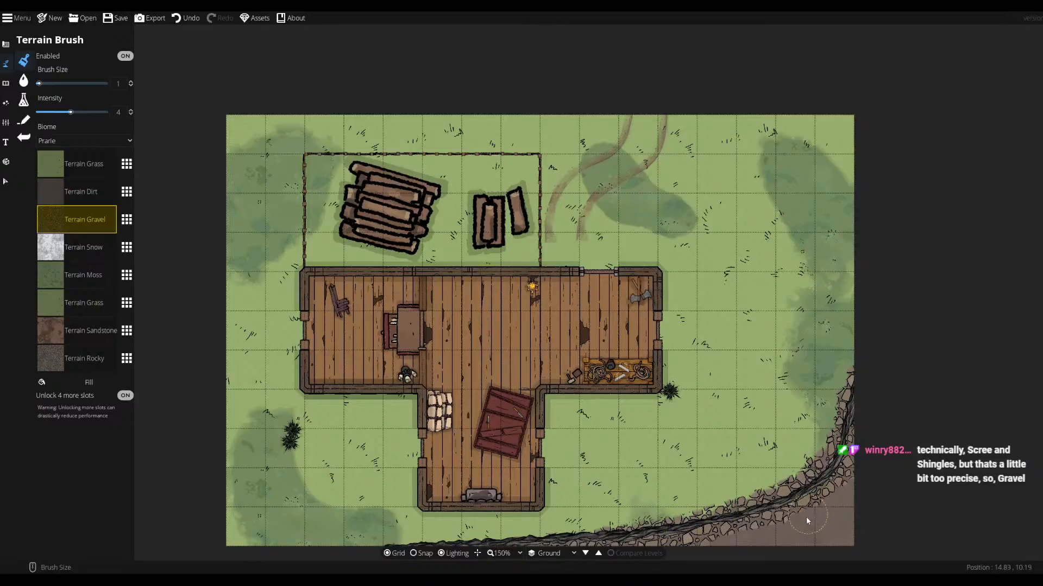
{"action": "left_click_drag", "start_coordinate": [769, 543], "coordinate": [756, 538]}
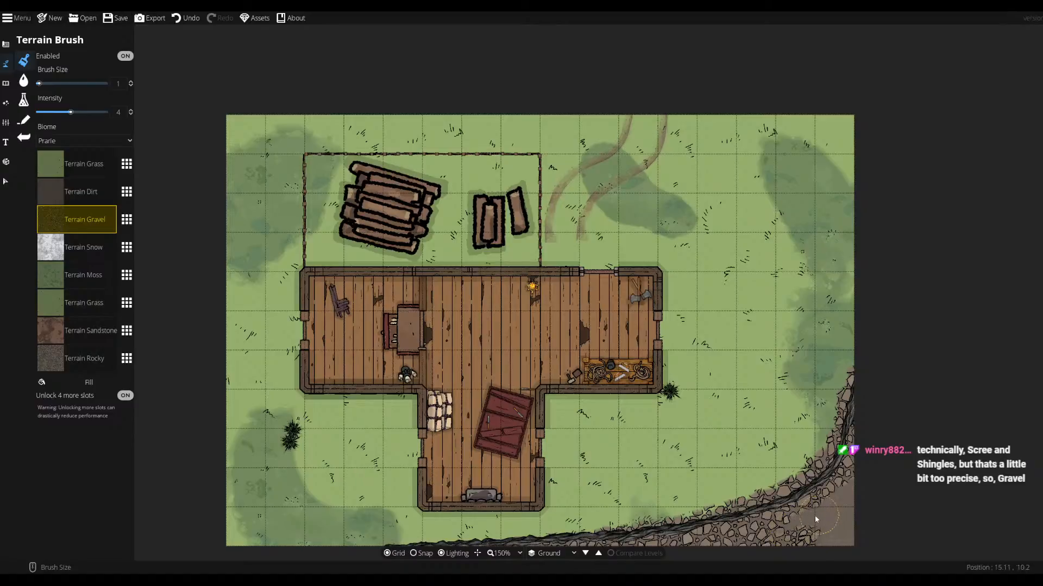
{"action": "left_click_drag", "start_coordinate": [833, 508], "coordinate": [849, 515]}
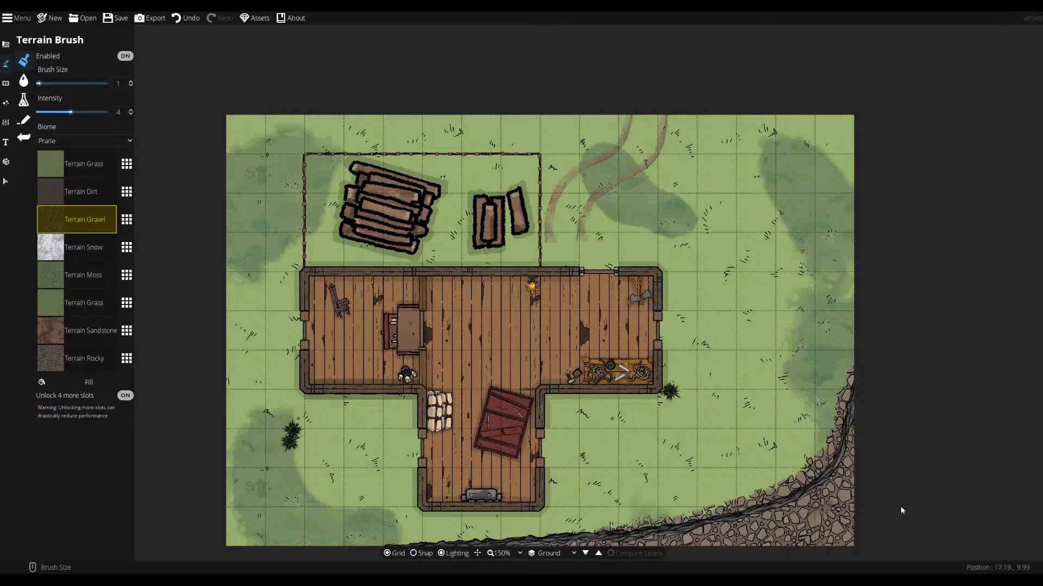
- Paint Terrain Grass over the southeast corner and south map edge, keeping a gravel band along the cliff's base
{"action": "left_click", "coordinate": [83, 273]}
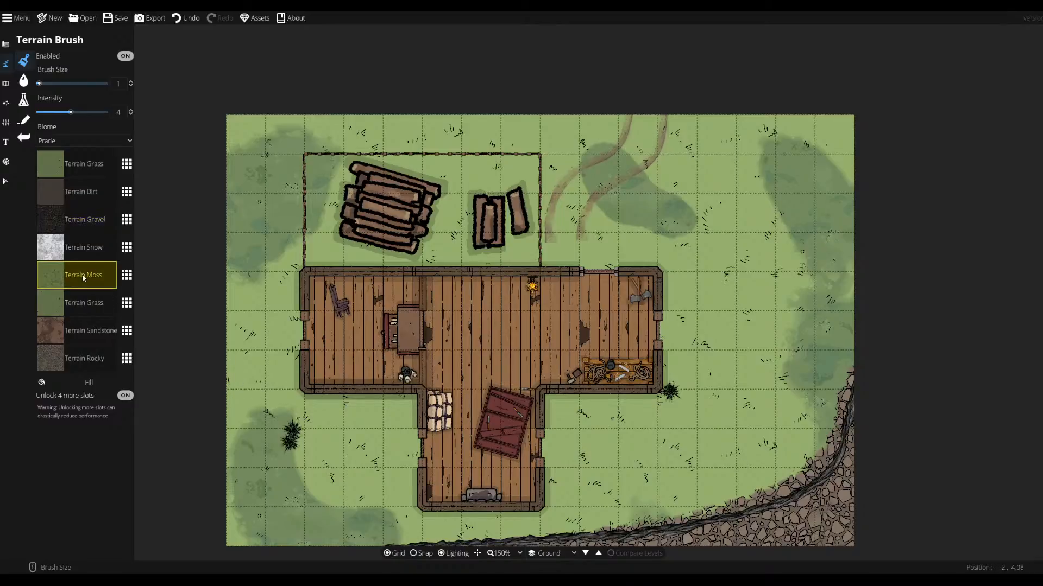
{"action": "left_click", "coordinate": [82, 302]}
{"action": "mouse_move", "coordinate": [845, 540]}
{"action": "left_mouse_down"}
{"action": "mouse_move", "coordinate": [765, 546]}
{"action": "mouse_move", "coordinate": [824, 539]}
{"action": "mouse_move", "coordinate": [855, 508]}
{"action": "left_mouse_up"}
{"action": "mouse_move", "coordinate": [764, 557]}
{"action": "left_mouse_down"}
{"action": "mouse_move", "coordinate": [813, 535]}
{"action": "mouse_move", "coordinate": [778, 543]}
{"action": "mouse_move", "coordinate": [820, 528]}
{"action": "mouse_move", "coordinate": [853, 493]}
{"action": "mouse_move", "coordinate": [820, 535]}
{"action": "mouse_move", "coordinate": [847, 506]}
{"action": "mouse_move", "coordinate": [789, 549]}
{"action": "mouse_move", "coordinate": [757, 552]}
{"action": "left_mouse_up"}
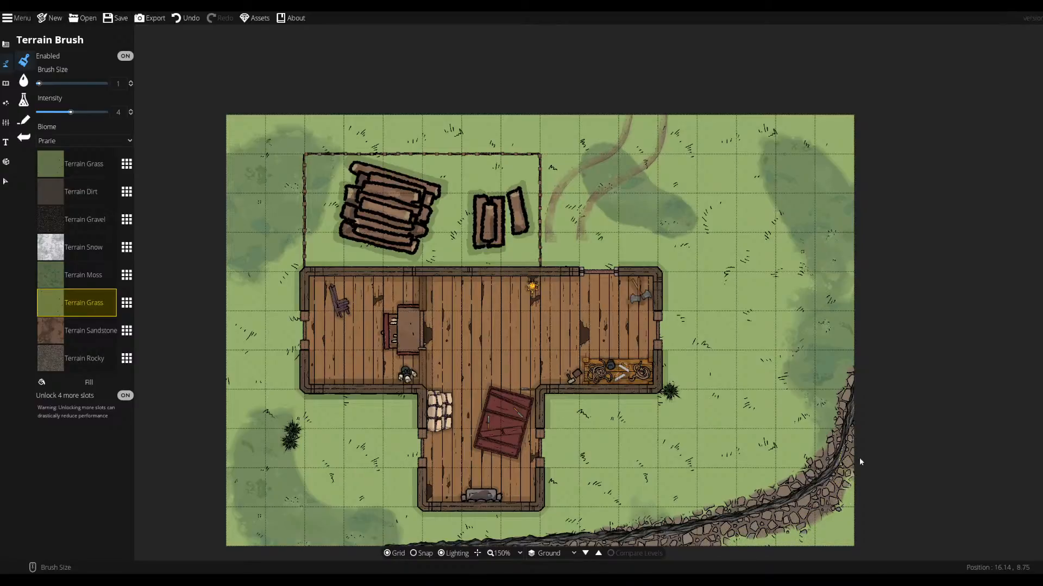
{"action": "mouse_move", "coordinate": [767, 554]}
{"action": "left_mouse_down"}
{"action": "mouse_move", "coordinate": [809, 527]}
{"action": "mouse_move", "coordinate": [805, 551]}
{"action": "left_mouse_up"}
{"action": "left_click_drag", "start_coordinate": [710, 548], "coordinate": [804, 559]}
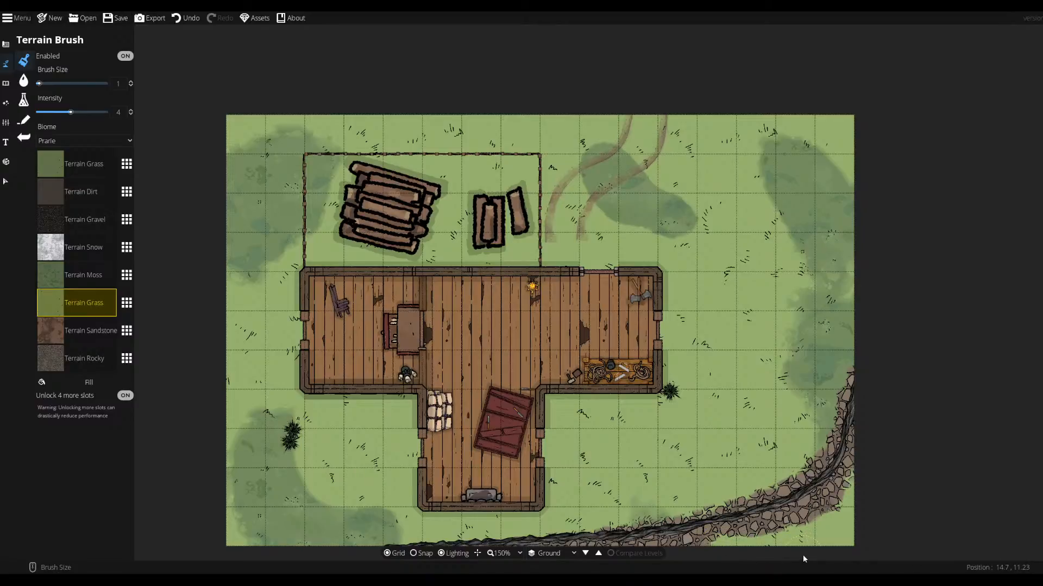
- Dab Terrain Moss along the map's east edge, just outside the cliff near the southeast corner
{"action": "left_click", "coordinate": [93, 275]}
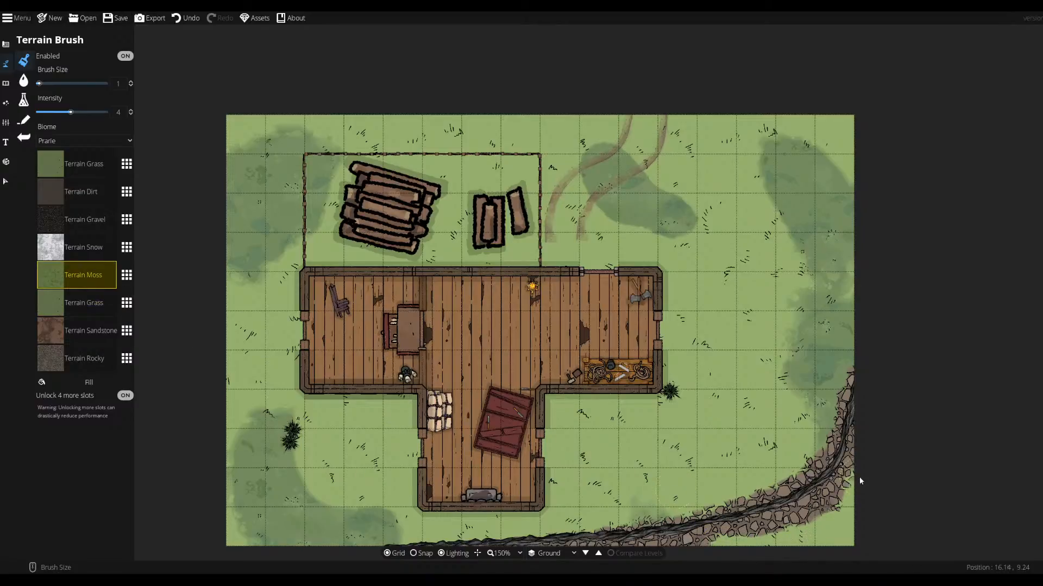
{"action": "left_click_drag", "start_coordinate": [845, 485], "coordinate": [847, 441]}
{"action": "left_click_drag", "start_coordinate": [851, 509], "coordinate": [848, 507]}
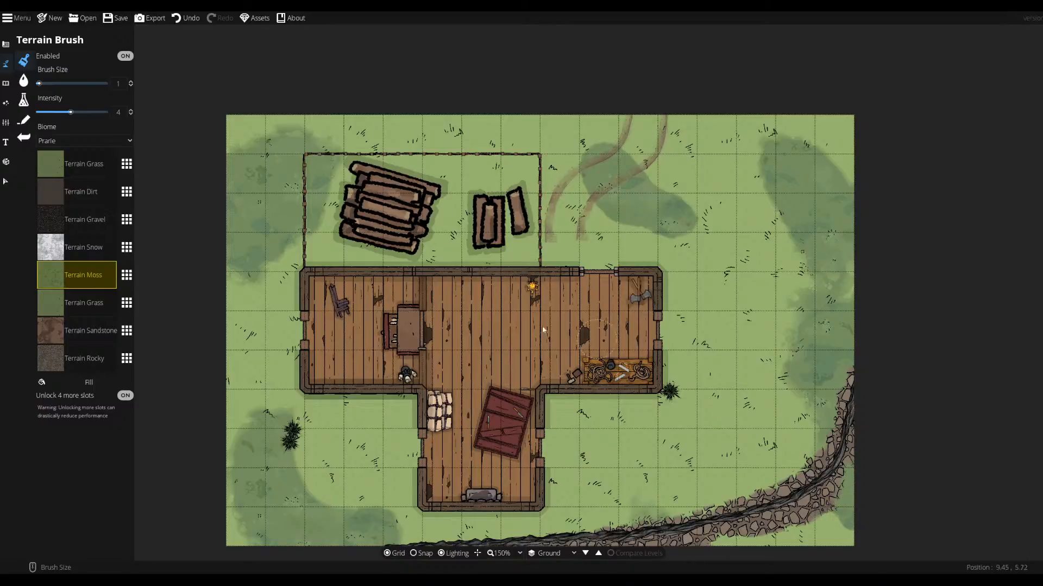
- Cover the gravel outside the cliff with Terrain Grass and add a Terrain Moss patch in the map's southeast corner
{"action": "left_click", "coordinate": [80, 356]}
{"action": "left_click", "coordinate": [85, 217]}
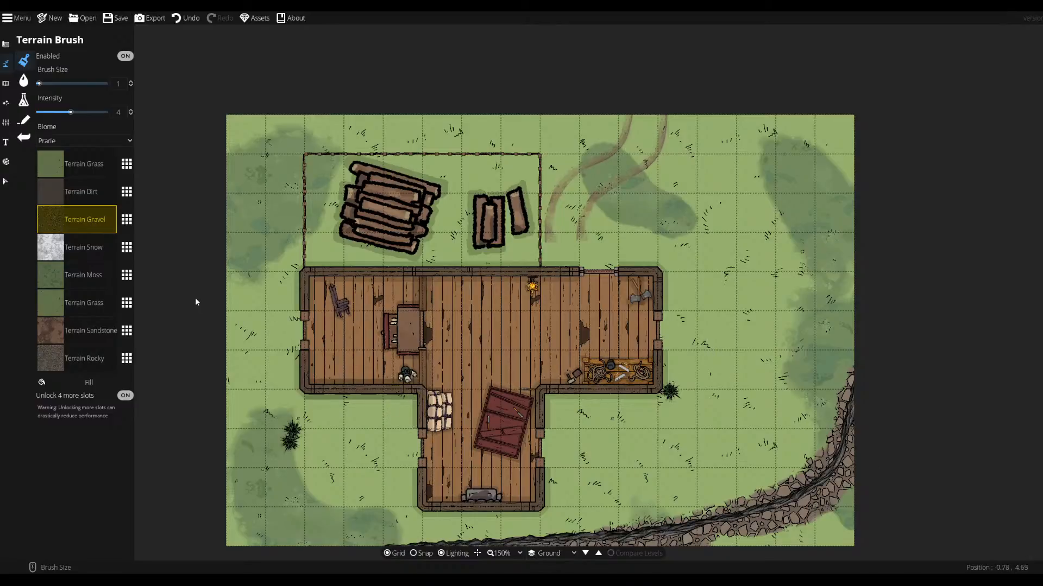
{"action": "left_click", "coordinate": [109, 303]}
{"action": "mouse_move", "coordinate": [795, 497]}
{"action": "left_mouse_down"}
{"action": "mouse_move", "coordinate": [841, 475]}
{"action": "mouse_move", "coordinate": [856, 416]}
{"action": "mouse_move", "coordinate": [849, 466]}
{"action": "mouse_move", "coordinate": [779, 524]}
{"action": "mouse_move", "coordinate": [757, 529]}
{"action": "mouse_move", "coordinate": [793, 513]}
{"action": "mouse_move", "coordinate": [687, 542]}
{"action": "mouse_move", "coordinate": [563, 548]}
{"action": "mouse_move", "coordinate": [666, 549]}
{"action": "mouse_move", "coordinate": [670, 536]}
{"action": "mouse_move", "coordinate": [576, 541]}
{"action": "mouse_move", "coordinate": [733, 521]}
{"action": "mouse_move", "coordinate": [827, 484]}
{"action": "mouse_move", "coordinate": [846, 451]}
{"action": "mouse_move", "coordinate": [851, 482]}
{"action": "left_mouse_up"}
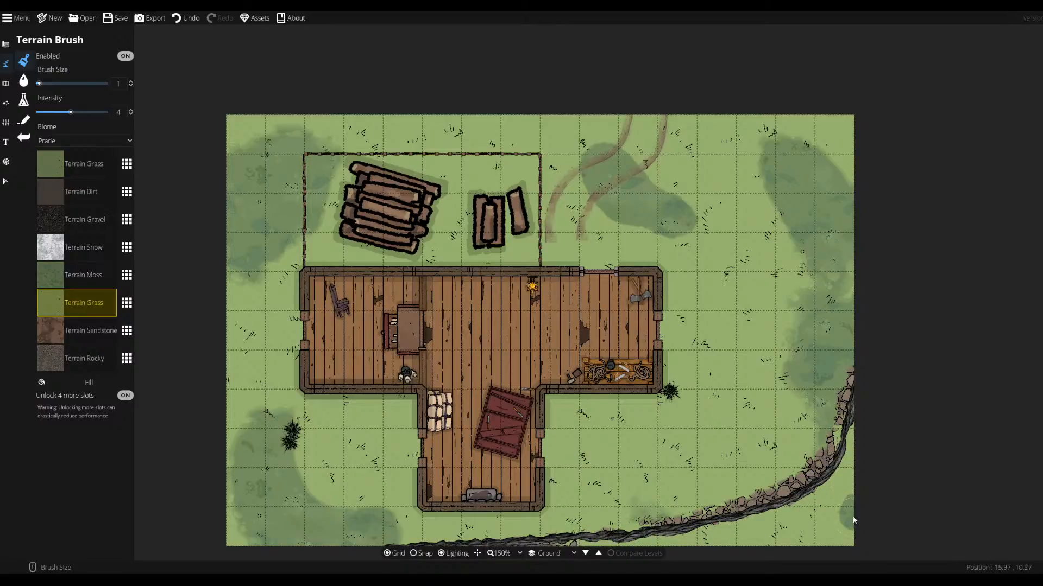
{"action": "left_click", "coordinate": [104, 280]}
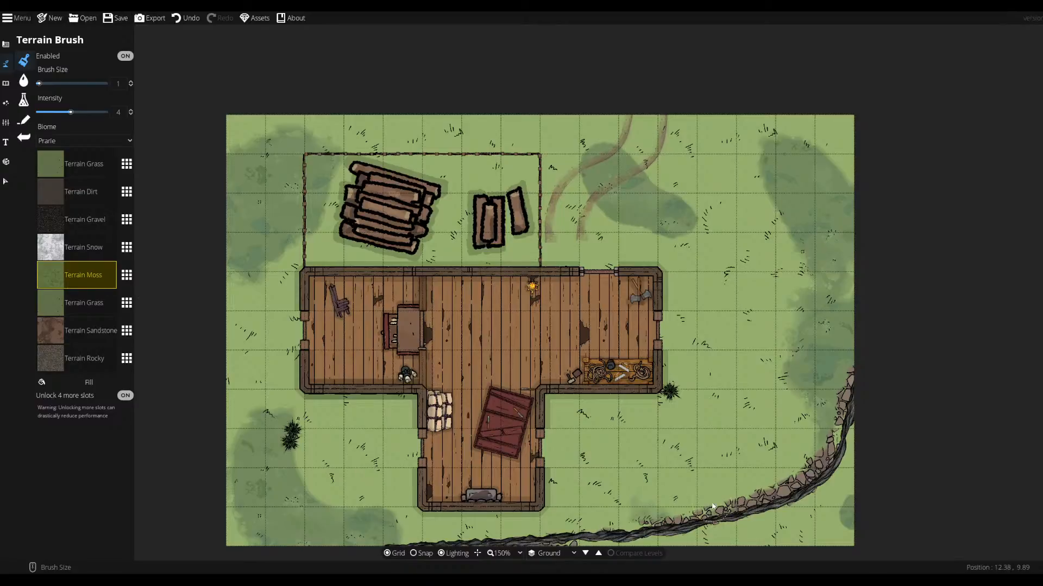
{"action": "left_click_drag", "start_coordinate": [853, 523], "coordinate": [812, 543]}
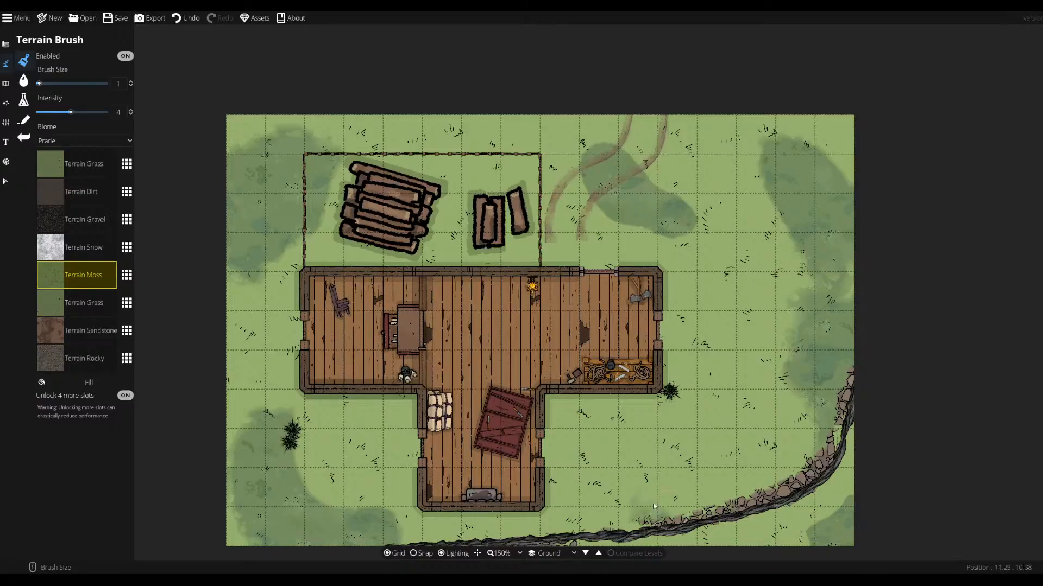
- Paint a continuous Terrain Gravel strip along the cliff's inner side, facing the building
{"action": "left_click", "coordinate": [74, 216]}
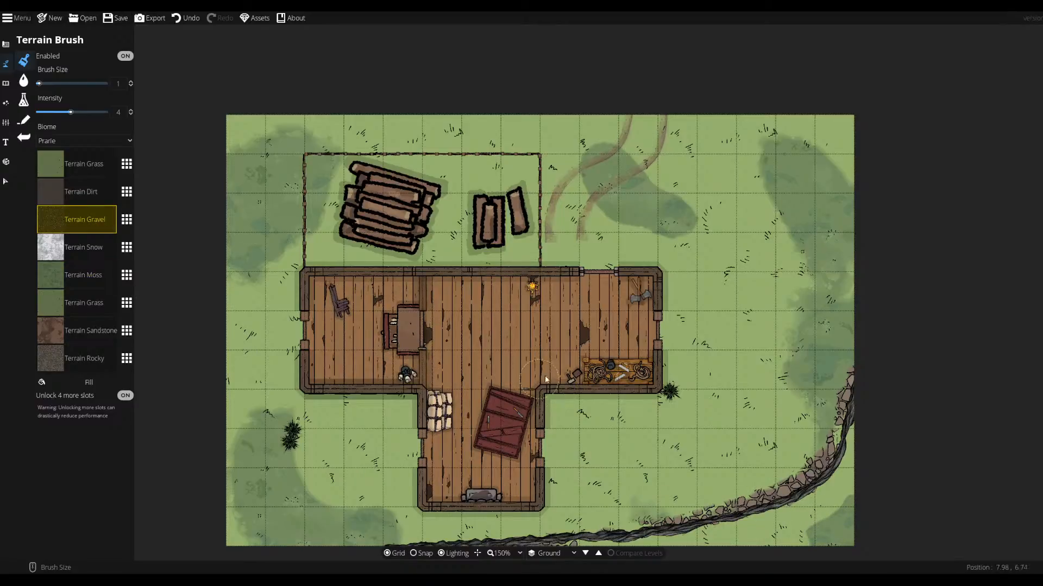
{"action": "mouse_move", "coordinate": [826, 432]}
{"action": "left_mouse_down"}
{"action": "mouse_move", "coordinate": [849, 371]}
{"action": "mouse_move", "coordinate": [820, 476]}
{"action": "mouse_move", "coordinate": [777, 500]}
{"action": "mouse_move", "coordinate": [684, 511]}
{"action": "mouse_move", "coordinate": [594, 531]}
{"action": "mouse_move", "coordinate": [608, 542]}
{"action": "left_mouse_up"}
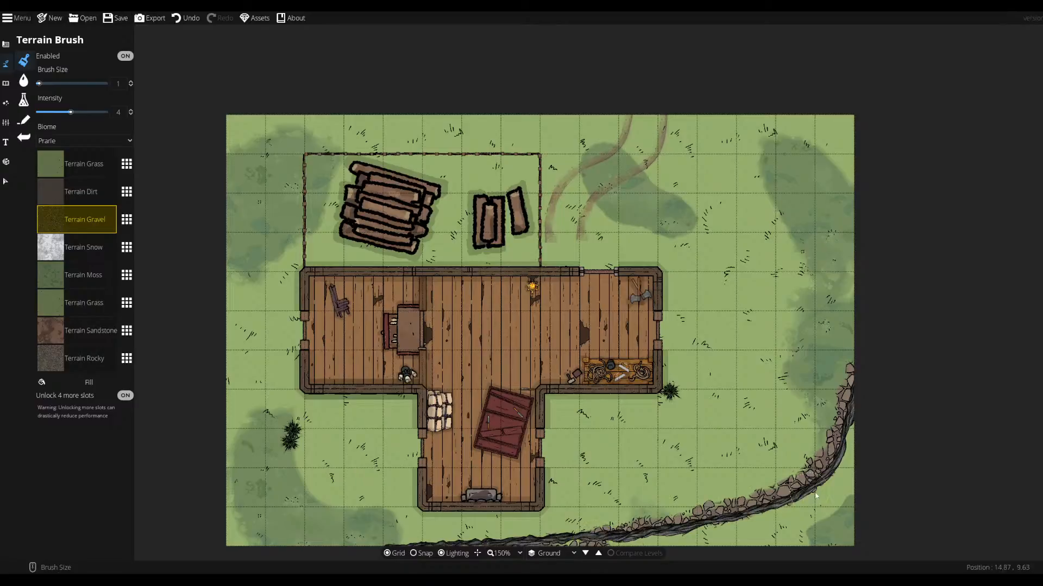
{"action": "mouse_move", "coordinate": [746, 512]}
{"action": "left_mouse_down"}
{"action": "mouse_move", "coordinate": [716, 503]}
{"action": "mouse_move", "coordinate": [725, 513]}
{"action": "left_mouse_up"}
- Search the object library for "grasses" and examine the grass and plant objects for something to place along the cliff
{"action": "left_click", "coordinate": [5, 101]}
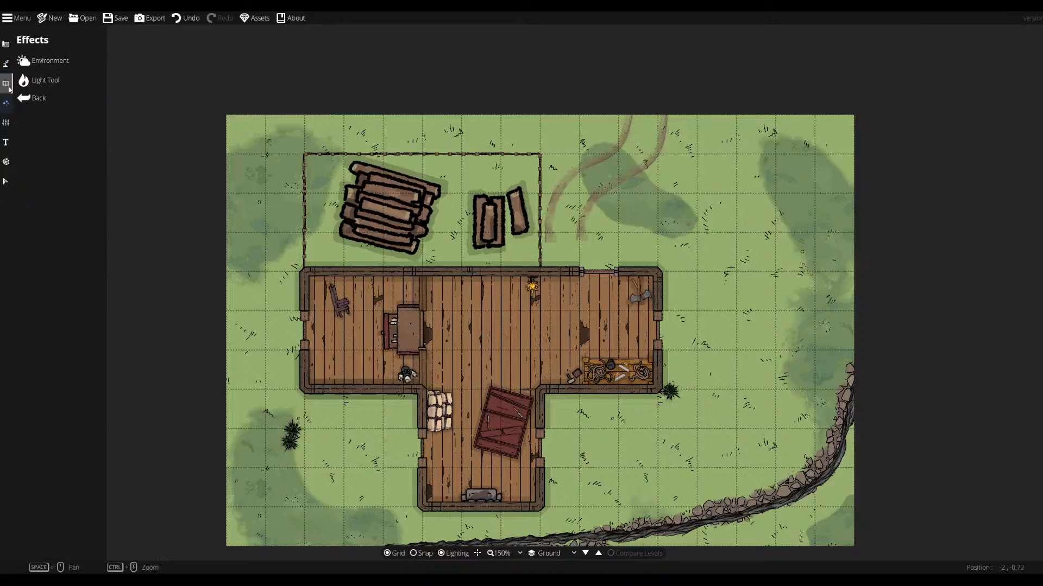
{"action": "left_click", "coordinate": [44, 61]}
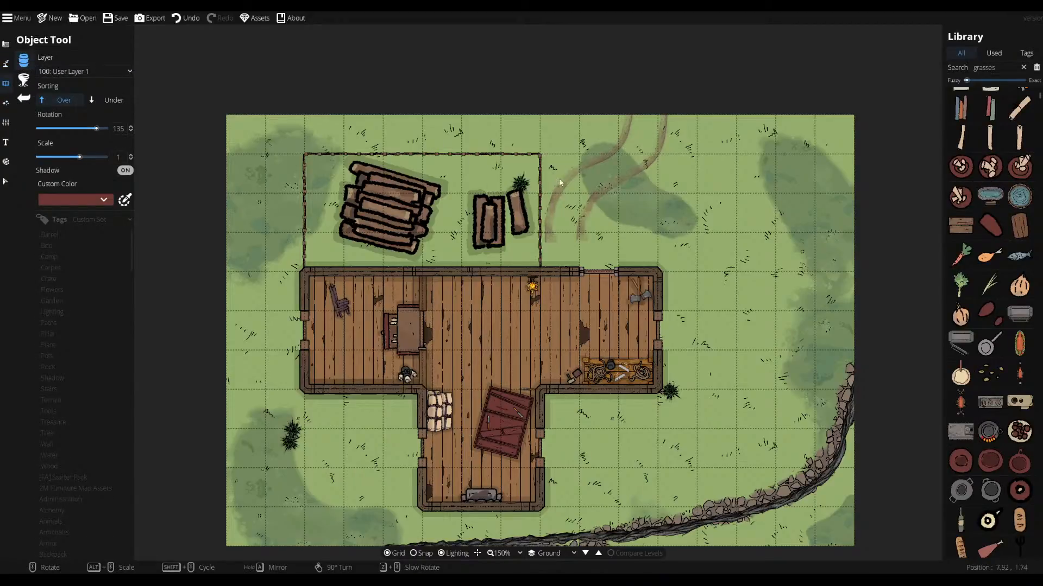
{"action": "left_click", "coordinate": [1013, 68]}
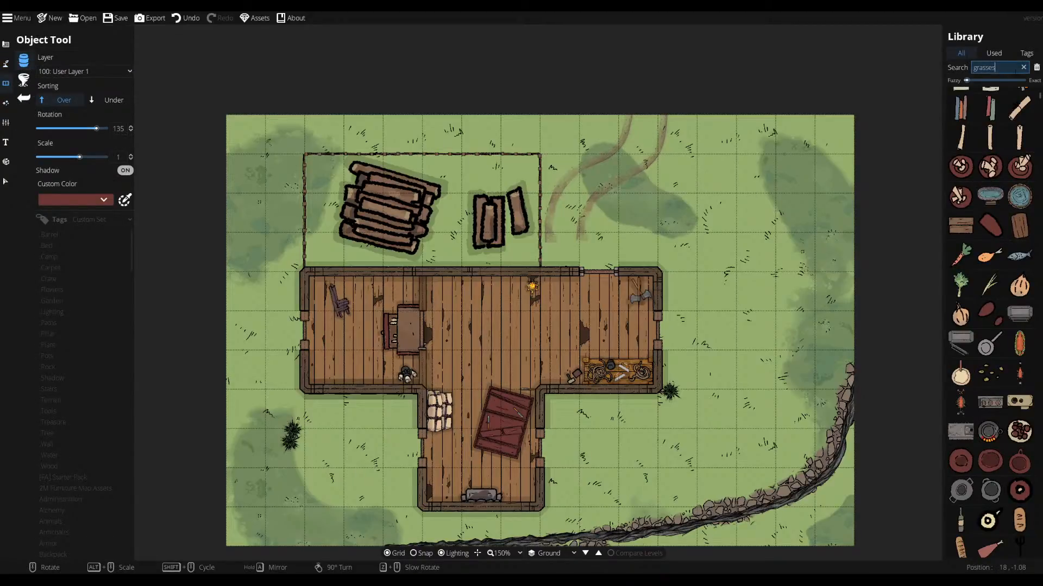
{"action": "key", "text": "Return"}
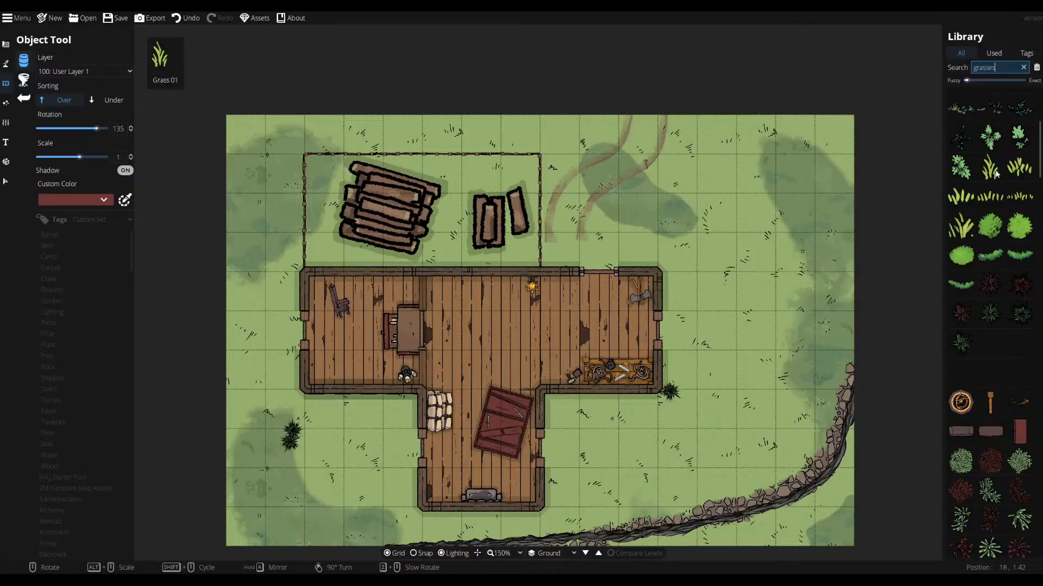
{"action": "left_click", "coordinate": [992, 200]}
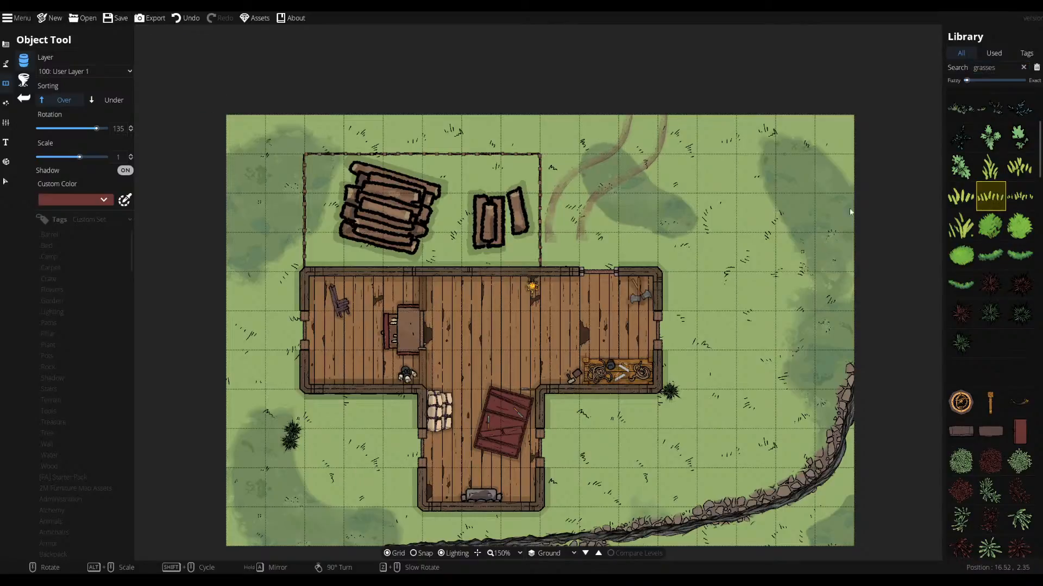
{"action": "scroll", "coordinate": [756, 228], "scroll_direction": "down", "scroll_amount": 5}
{"action": "scroll", "coordinate": [758, 228], "scroll_direction": "down", "scroll_amount": 4}
{"action": "scroll", "coordinate": [762, 224], "scroll_direction": "up", "scroll_amount": 3}
{"action": "scroll", "coordinate": [775, 242], "scroll_direction": "up", "scroll_amount": 3}
{"action": "scroll", "coordinate": [774, 240], "scroll_direction": "down", "scroll_amount": 7}
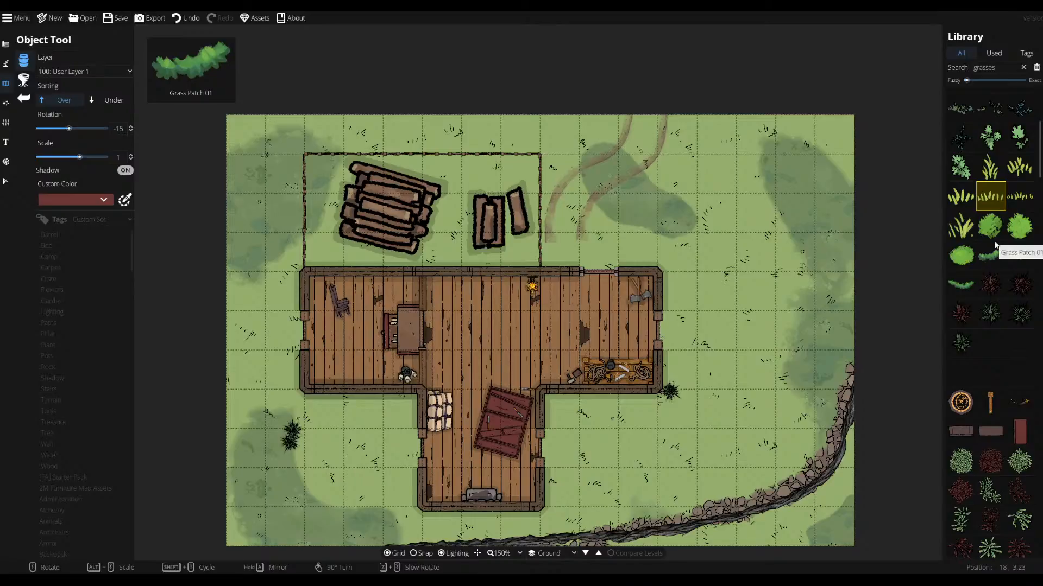
{"action": "scroll", "coordinate": [999, 428], "scroll_direction": "down", "scroll_amount": 10}
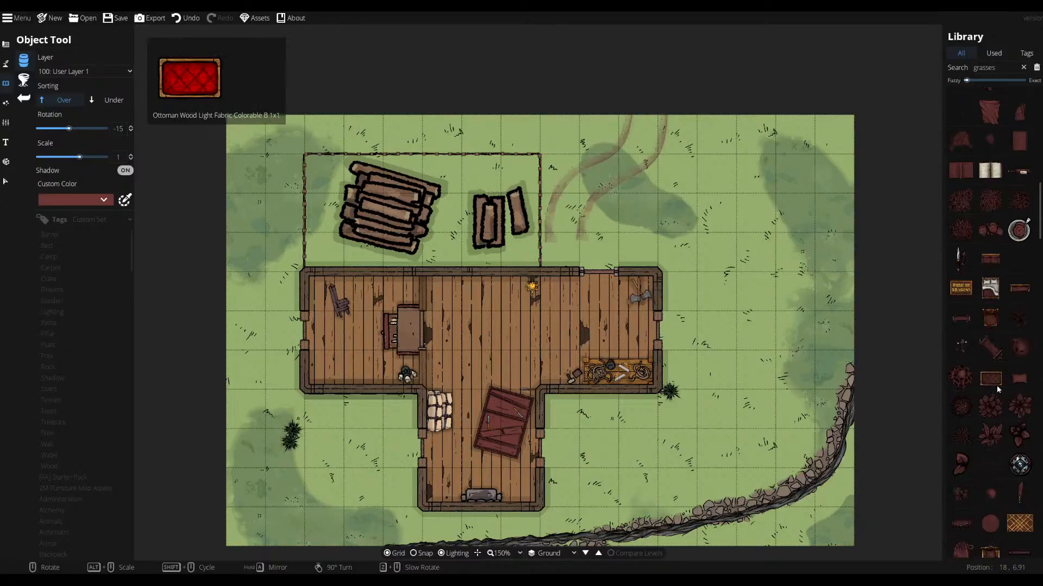
{"action": "scroll", "coordinate": [995, 382], "scroll_direction": "up", "scroll_amount": 10}
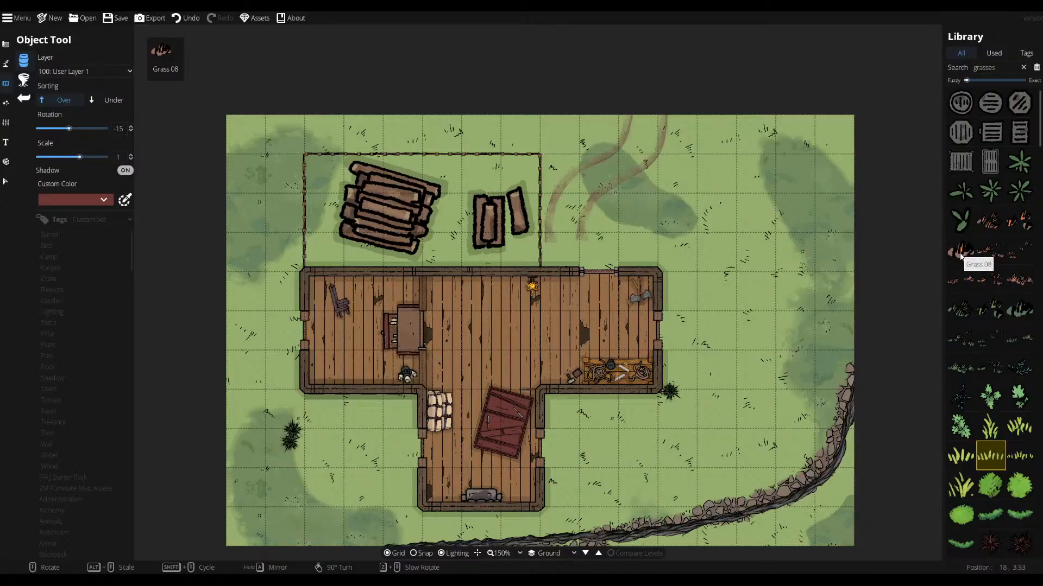
- Place three reddish-brown grass tufts, including Grass 09, at different rotations along the cliff's inner side
{"action": "left_click", "coordinate": [990, 228]}
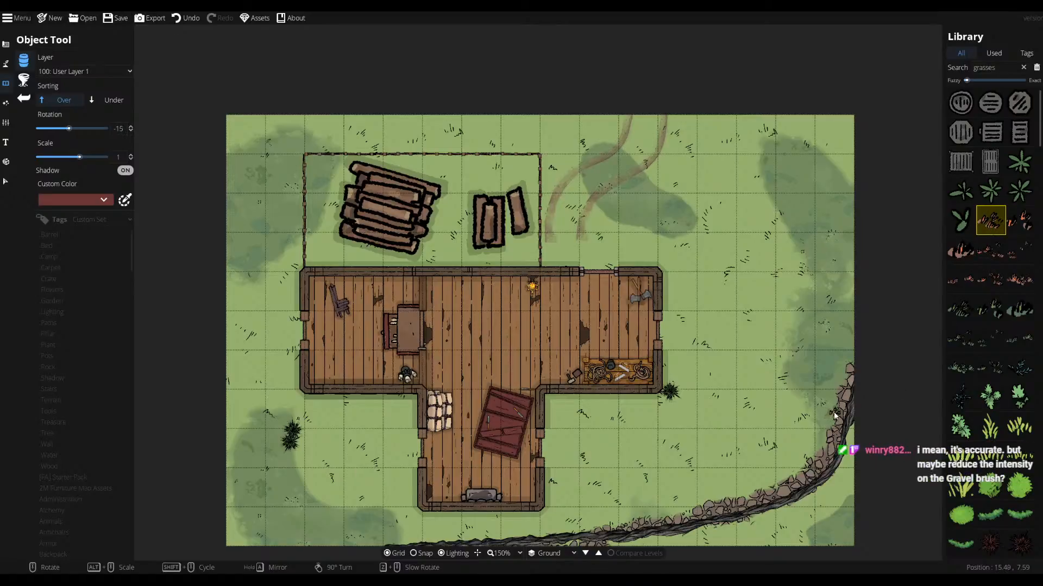
{"action": "left_click", "coordinate": [988, 251]}
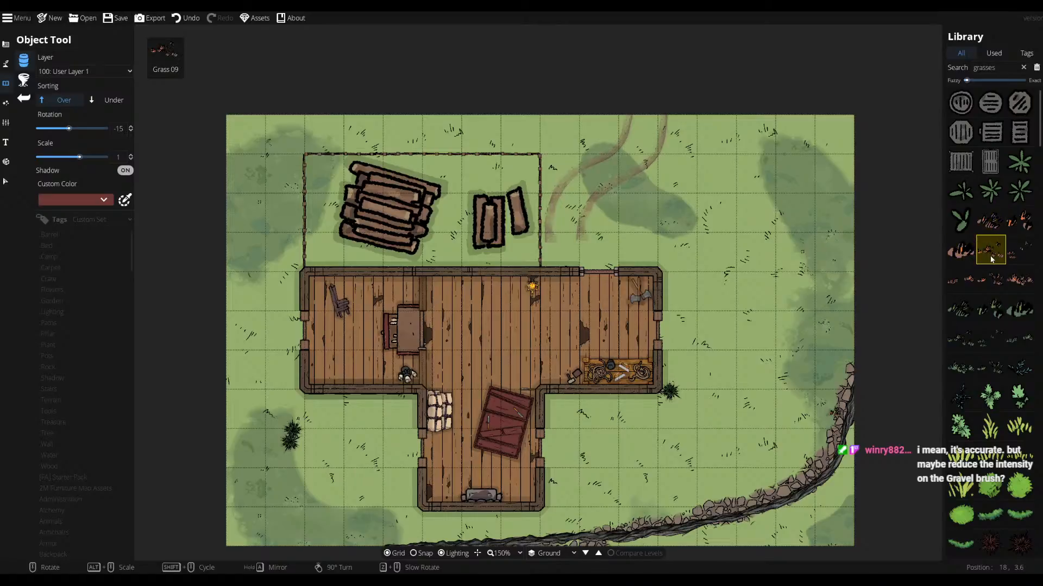
{"action": "scroll", "coordinate": [776, 494], "scroll_direction": "down", "scroll_amount": 6}
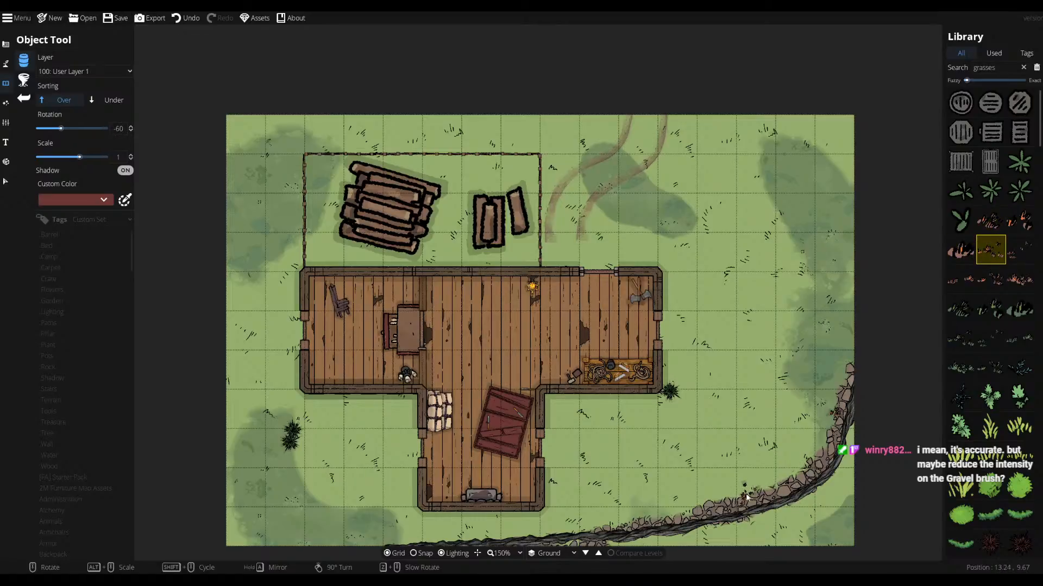
{"action": "scroll", "coordinate": [750, 496], "scroll_direction": "down", "scroll_amount": 7}
{"action": "scroll", "coordinate": [803, 471], "scroll_direction": "down", "scroll_amount": 1}
{"action": "left_click", "coordinate": [1020, 278]}
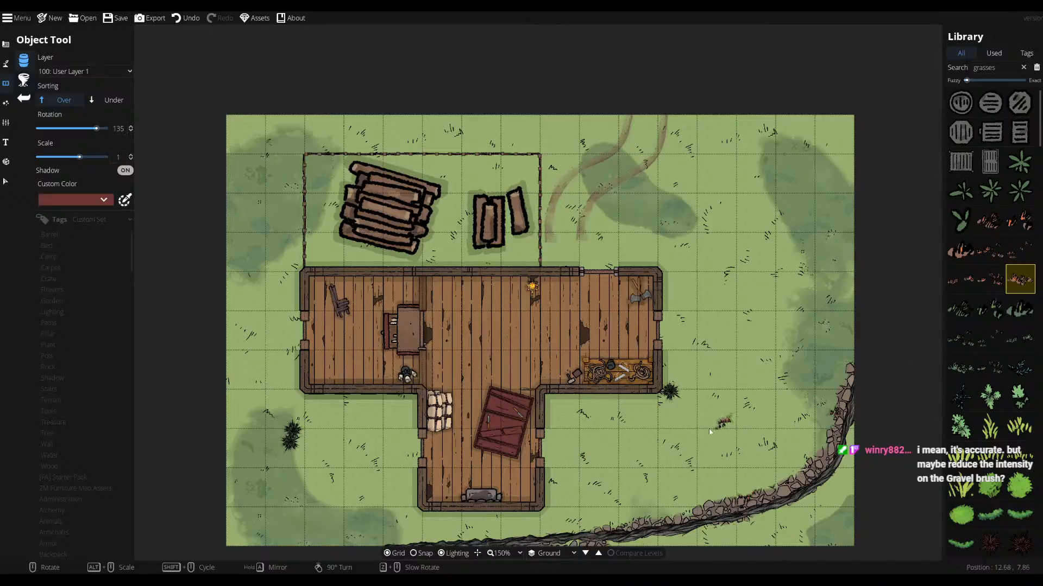
{"action": "scroll", "coordinate": [651, 518], "scroll_direction": "down", "scroll_amount": 6}
{"action": "left_click", "coordinate": [677, 519]}
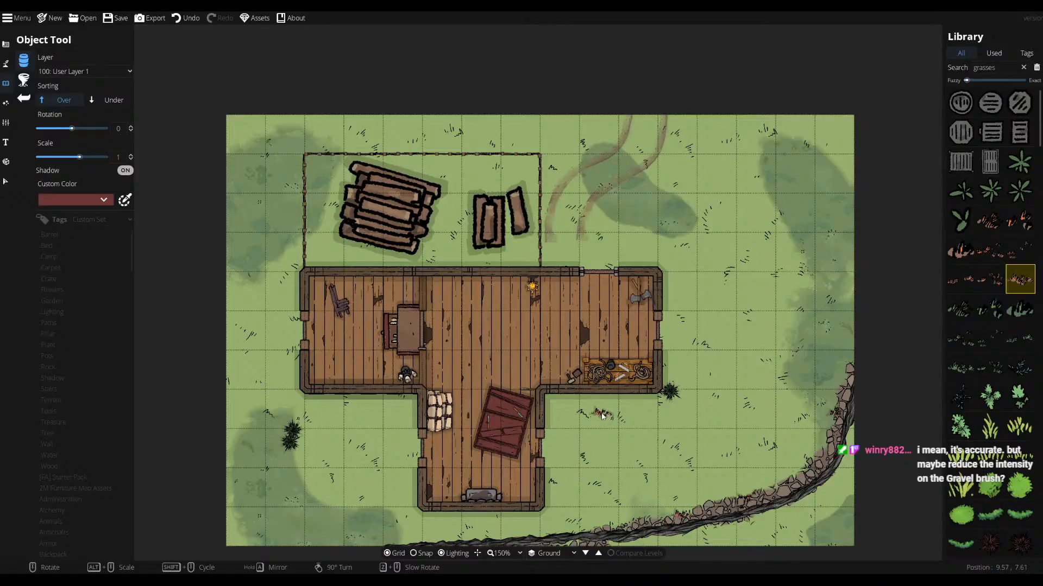
- Paint Terrain Grass over the gravel strip along the cliff's inner side, from the south edge to the east edge
{"action": "left_click", "coordinate": [23, 80]}
{"action": "left_click", "coordinate": [23, 97]}
{"action": "mouse_move", "coordinate": [5, 66]}
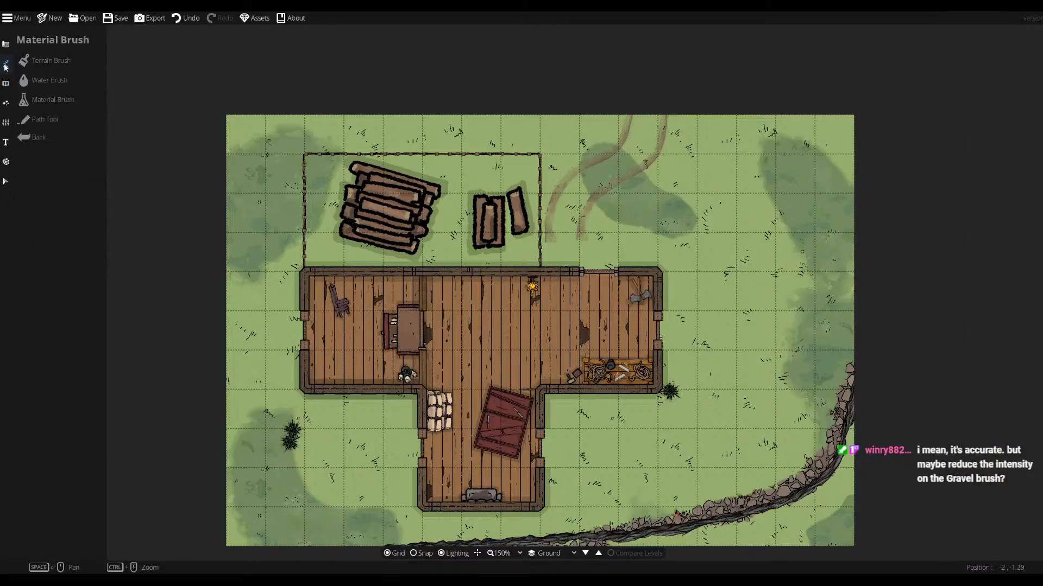
{"action": "left_click", "coordinate": [46, 62]}
{"action": "left_click", "coordinate": [93, 164]}
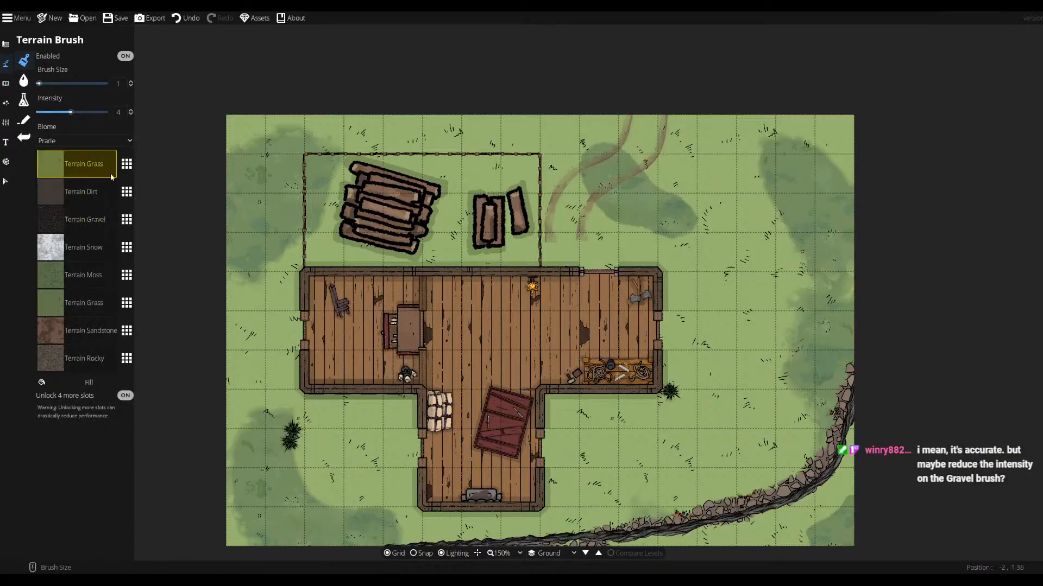
{"action": "mouse_move", "coordinate": [598, 536]}
{"action": "left_mouse_down"}
{"action": "mouse_move", "coordinate": [547, 538]}
{"action": "mouse_move", "coordinate": [720, 514]}
{"action": "mouse_move", "coordinate": [720, 496]}
{"action": "mouse_move", "coordinate": [702, 510]}
{"action": "mouse_move", "coordinate": [713, 517]}
{"action": "mouse_move", "coordinate": [790, 481]}
{"action": "mouse_move", "coordinate": [722, 518]}
{"action": "mouse_move", "coordinate": [829, 452]}
{"action": "mouse_move", "coordinate": [814, 486]}
{"action": "mouse_move", "coordinate": [828, 425]}
{"action": "mouse_move", "coordinate": [804, 487]}
{"action": "mouse_move", "coordinate": [839, 406]}
{"action": "mouse_move", "coordinate": [840, 429]}
{"action": "mouse_move", "coordinate": [848, 367]}
{"action": "left_mouse_up"}
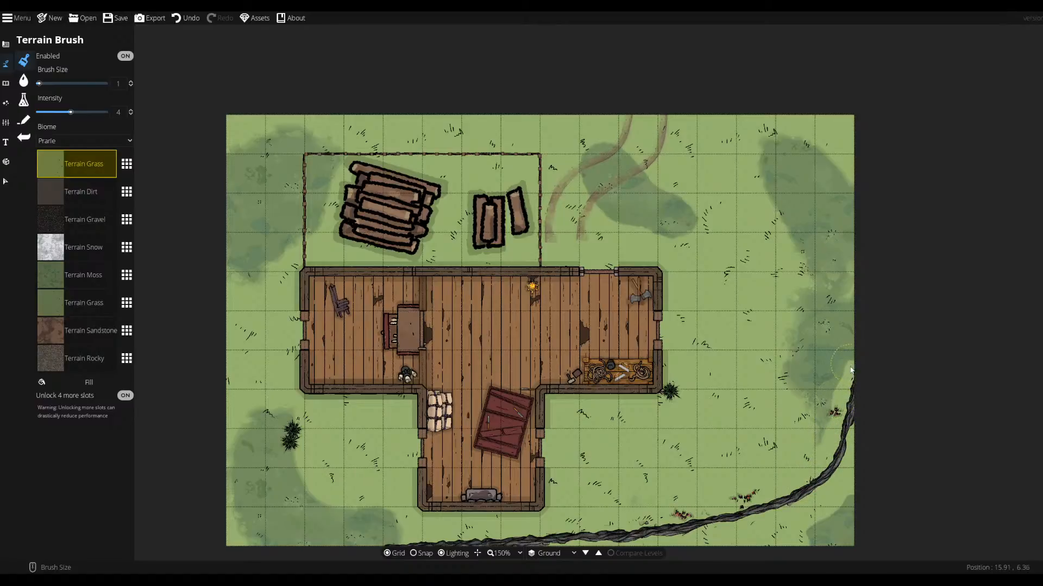
- Paint scattered Terrain Gravel along the cliff's inner side with the Terrain Brush at intensity 2
{"action": "left_click", "coordinate": [79, 339]}
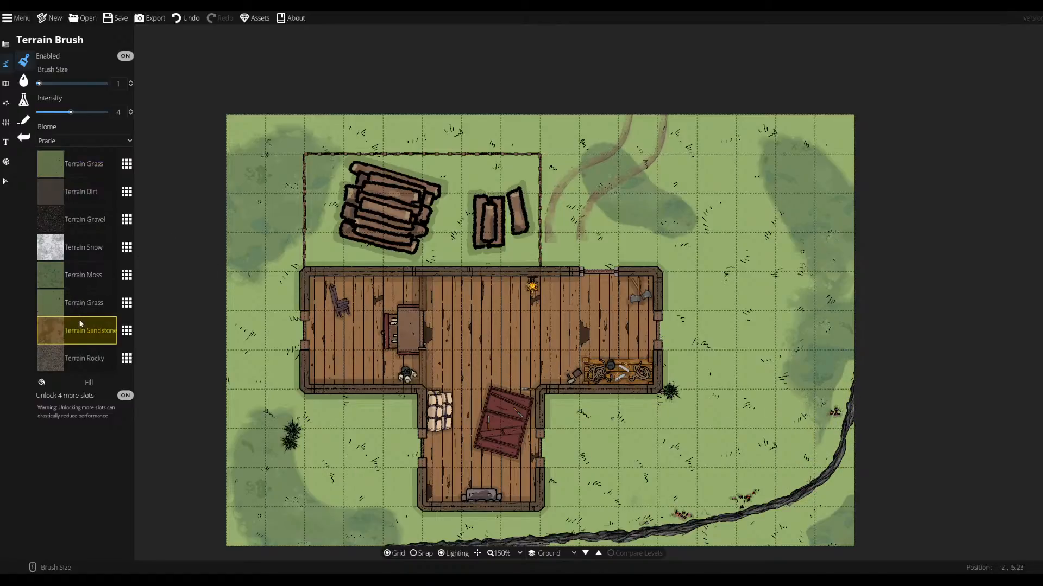
{"action": "left_click", "coordinate": [81, 302]}
{"action": "left_click", "coordinate": [80, 220]}
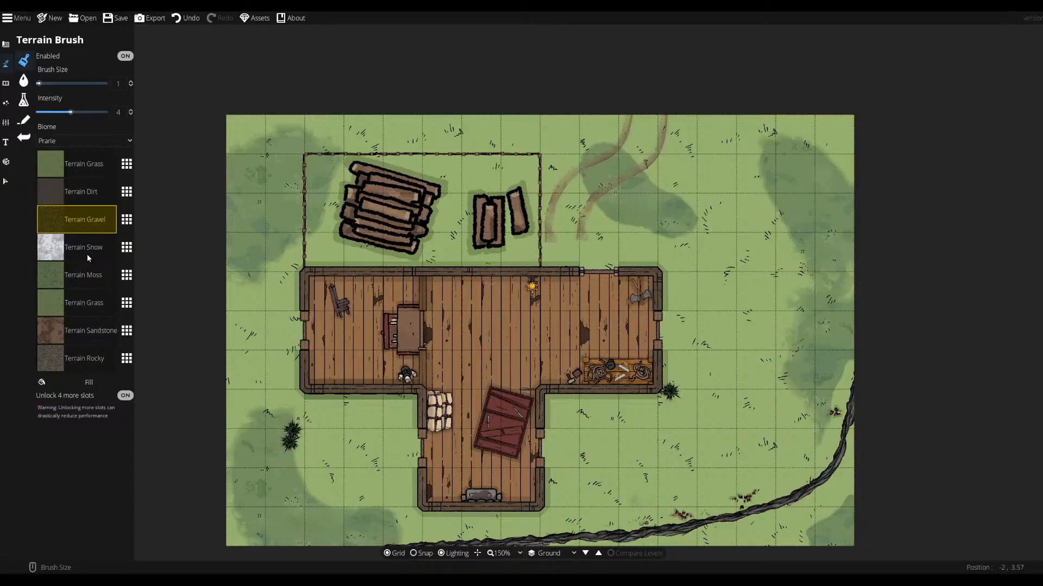
{"action": "left_click_drag", "start_coordinate": [70, 112], "coordinate": [53, 112]}
{"action": "mouse_move", "coordinate": [819, 475]}
{"action": "left_mouse_down"}
{"action": "mouse_move", "coordinate": [840, 419]}
{"action": "mouse_move", "coordinate": [823, 462]}
{"action": "mouse_move", "coordinate": [784, 497]}
{"action": "mouse_move", "coordinate": [796, 480]}
{"action": "mouse_move", "coordinate": [764, 497]}
{"action": "mouse_move", "coordinate": [616, 521]}
{"action": "mouse_move", "coordinate": [634, 530]}
{"action": "mouse_move", "coordinate": [667, 518]}
{"action": "mouse_move", "coordinate": [545, 535]}
{"action": "mouse_move", "coordinate": [581, 543]}
{"action": "mouse_move", "coordinate": [640, 513]}
{"action": "mouse_move", "coordinate": [735, 507]}
{"action": "mouse_move", "coordinate": [729, 514]}
{"action": "mouse_move", "coordinate": [809, 535]}
{"action": "left_mouse_up"}
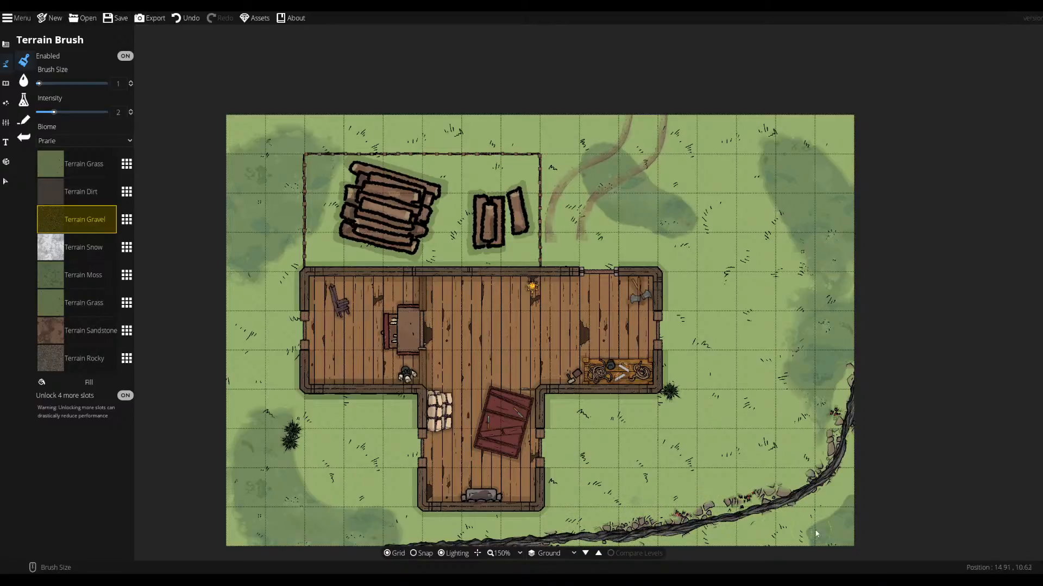
{"action": "mouse_move", "coordinate": [804, 493]}
{"action": "left_mouse_down"}
{"action": "mouse_move", "coordinate": [826, 473]}
{"action": "mouse_move", "coordinate": [828, 483]}
{"action": "left_mouse_up"}
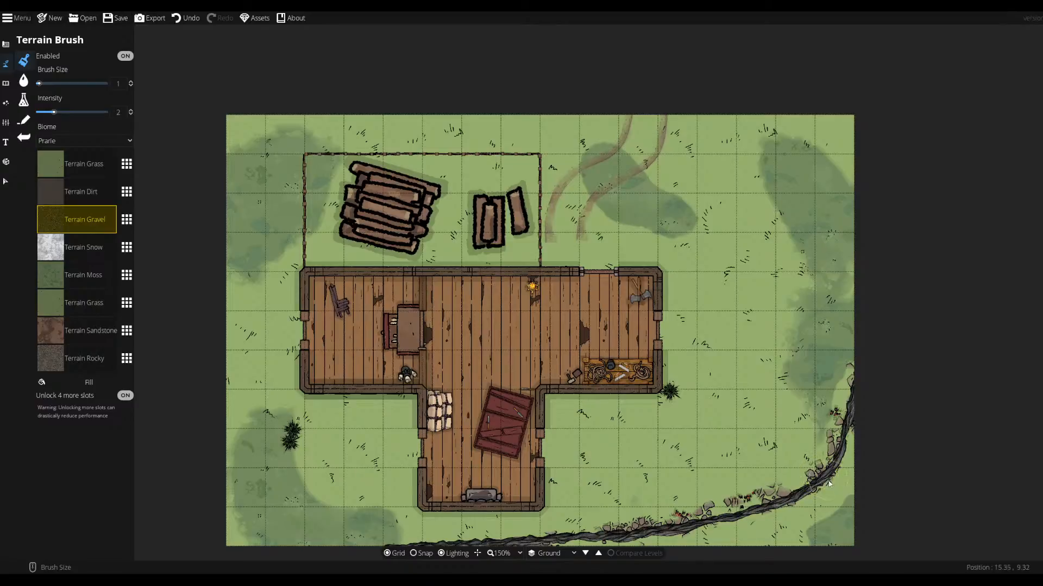
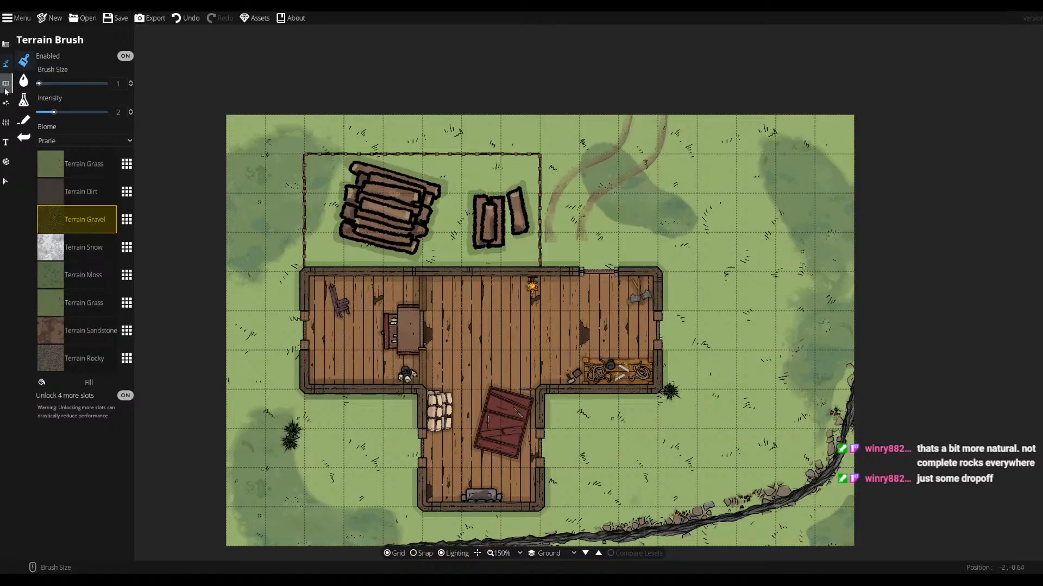
- Clear the "grasses" search from the object library and examine the objects tagged .Plant
{"action": "left_click", "coordinate": [7, 85]}
{"action": "left_click", "coordinate": [50, 63]}
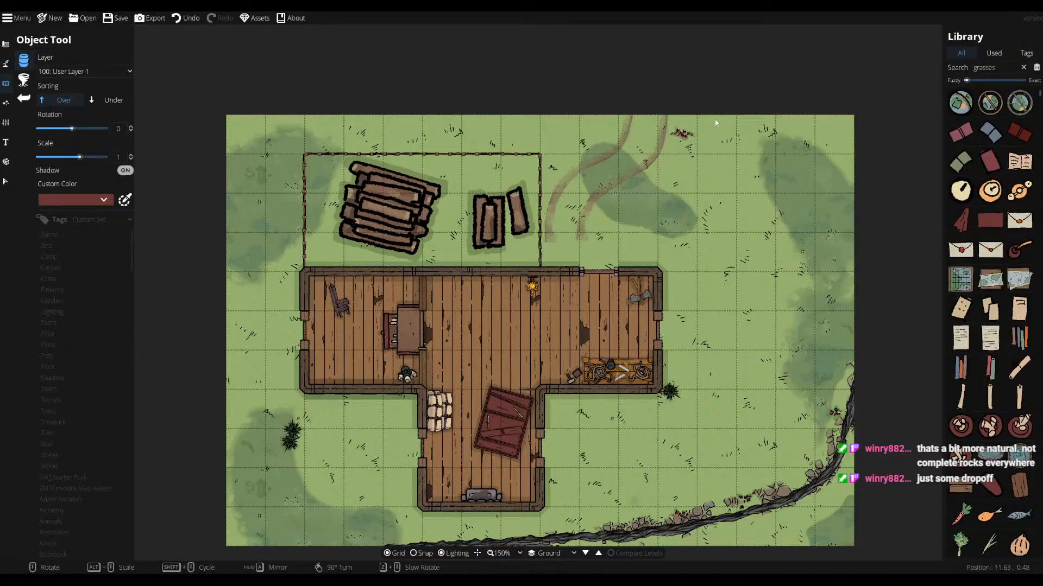
{"action": "left_click", "coordinate": [1008, 66]}
{"action": "key", "text": "Return"}
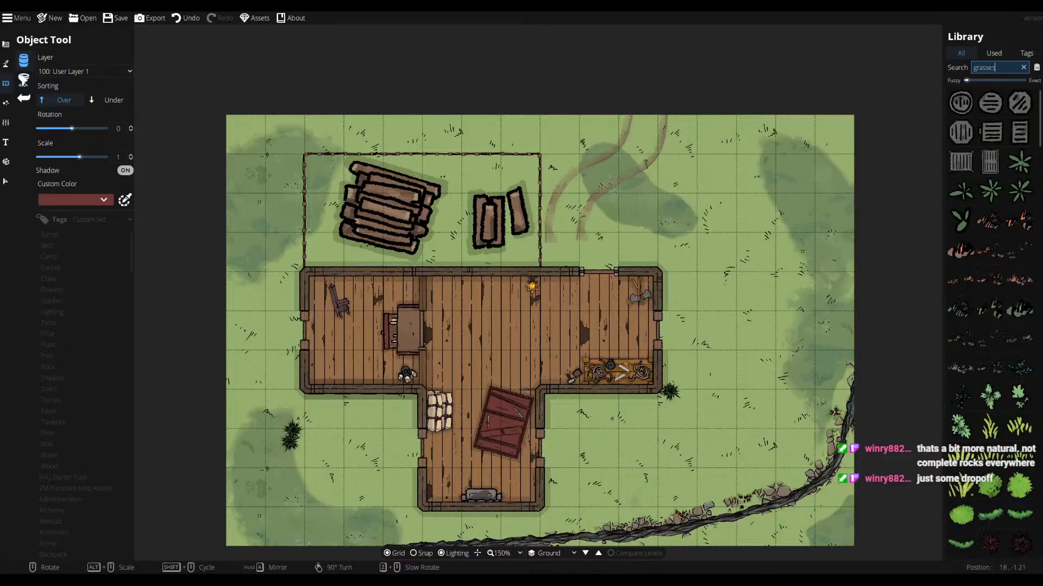
{"action": "left_click", "coordinate": [1024, 67]}
{"action": "left_click", "coordinate": [1027, 54]}
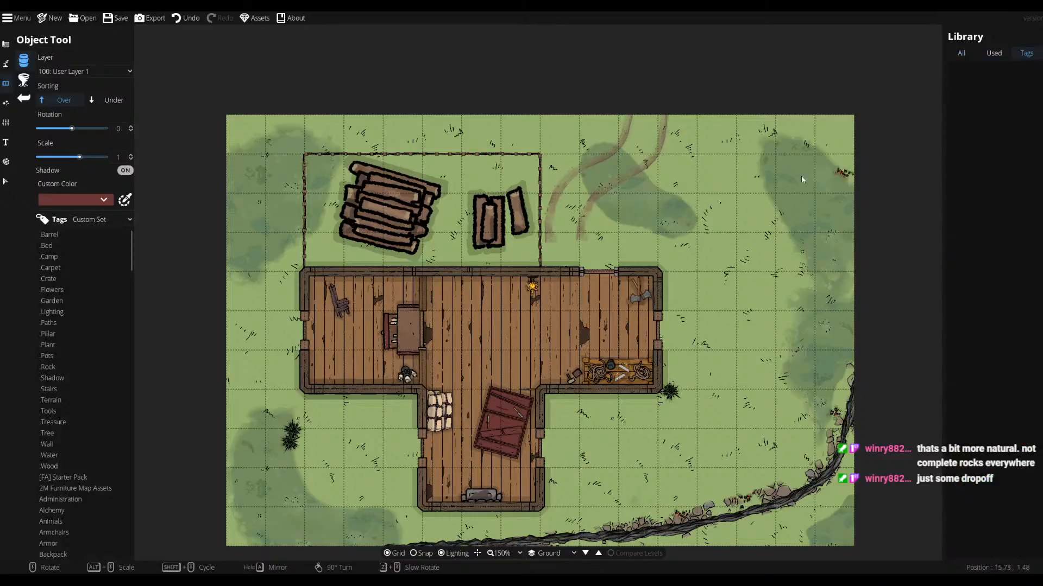
{"action": "left_click", "coordinate": [49, 345]}
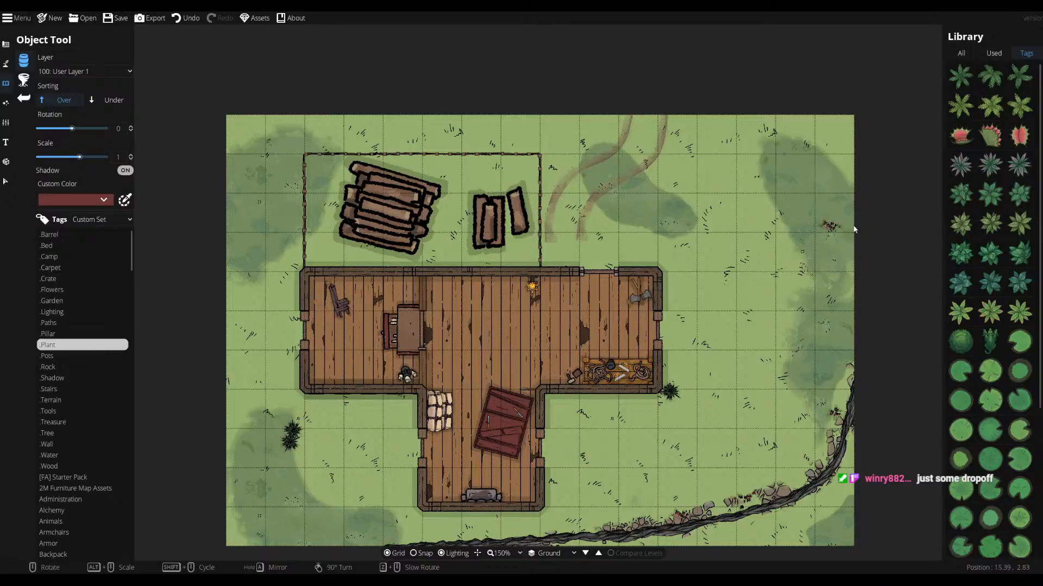
{"action": "scroll", "coordinate": [970, 242], "scroll_direction": "down", "scroll_amount": 4}
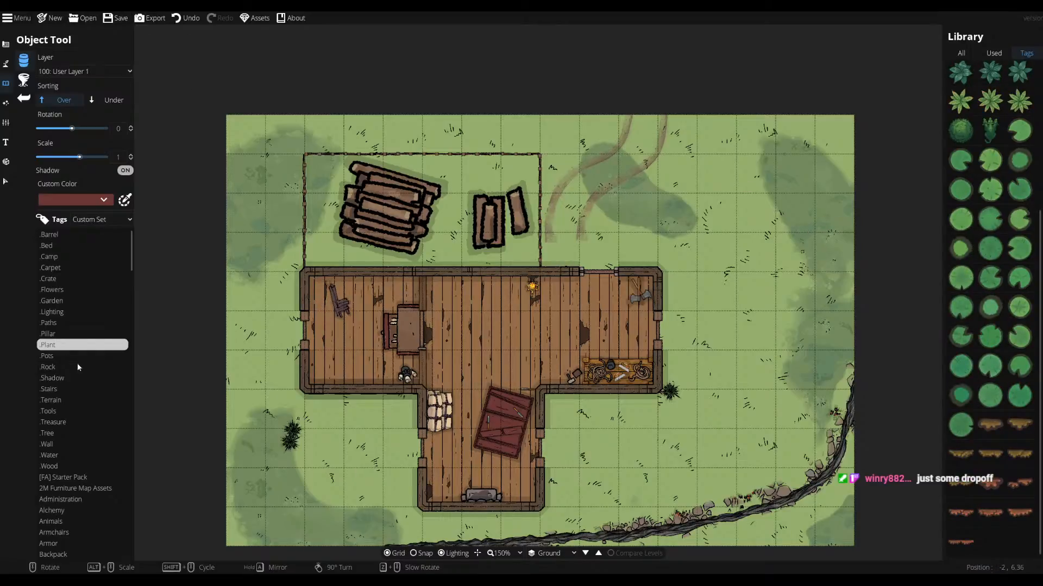
- List the objects tagged Plant and examine them for leafy plants that suit the grounds
{"action": "scroll", "coordinate": [78, 369], "scroll_direction": "down", "scroll_amount": 8}
{"action": "scroll", "coordinate": [79, 382], "scroll_direction": "down", "scroll_amount": 20}
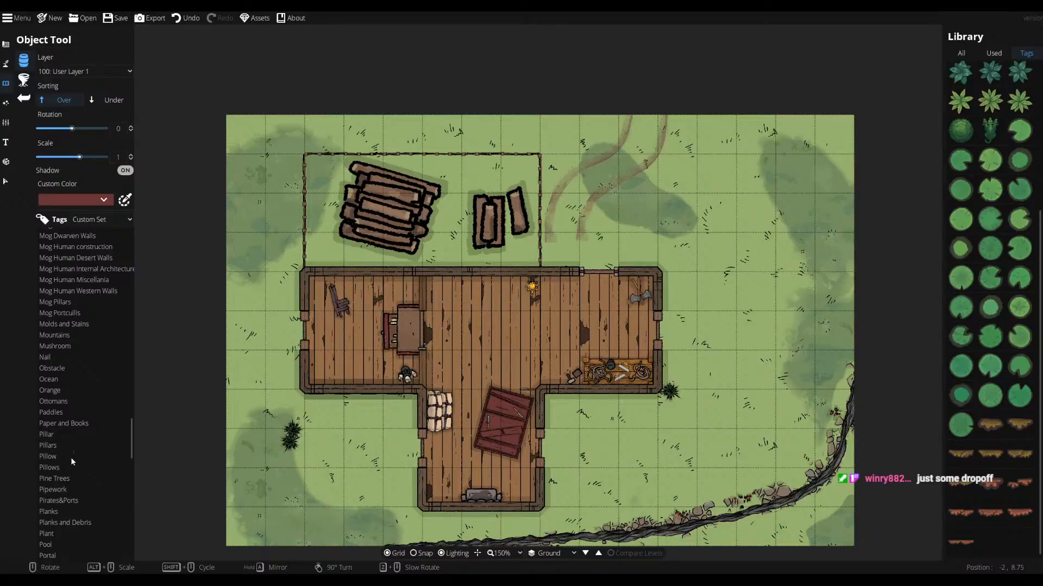
{"action": "scroll", "coordinate": [72, 460], "scroll_direction": "down", "scroll_amount": 4}
{"action": "left_click", "coordinate": [60, 493]}
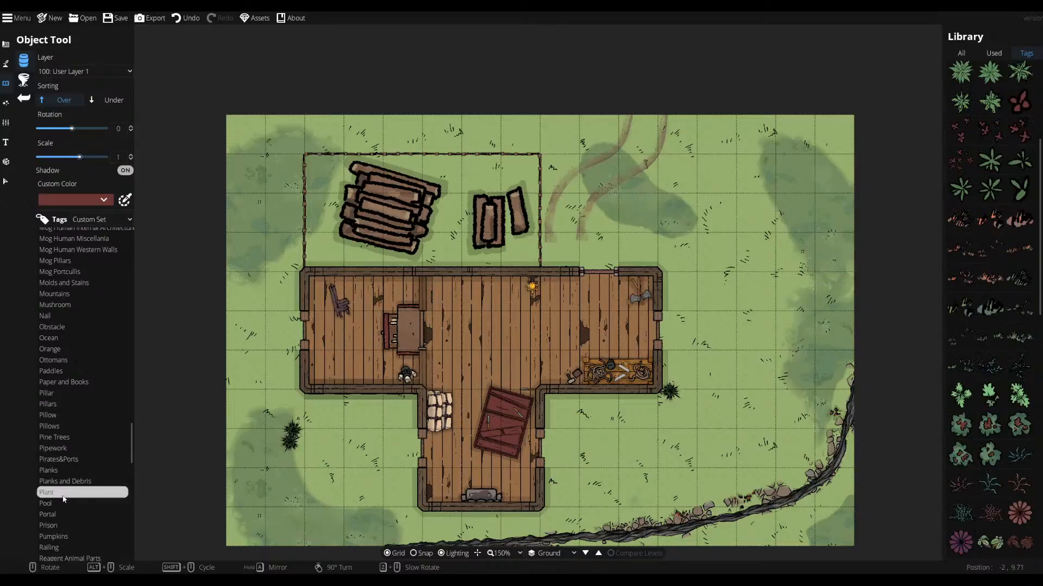
{"action": "scroll", "coordinate": [988, 340], "scroll_direction": "down", "scroll_amount": 10}
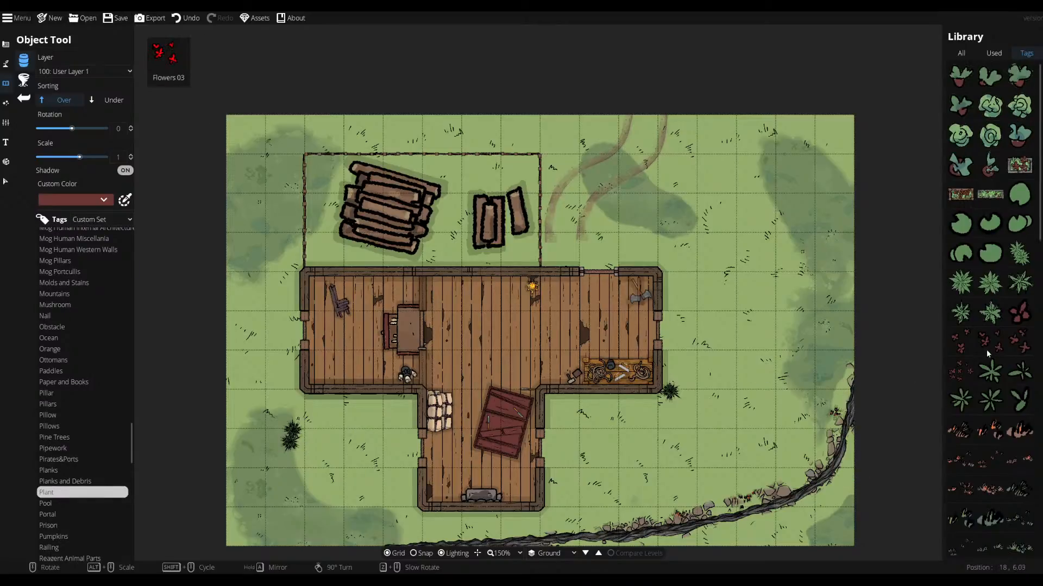
{"action": "scroll", "coordinate": [976, 342], "scroll_direction": "down", "scroll_amount": 1}
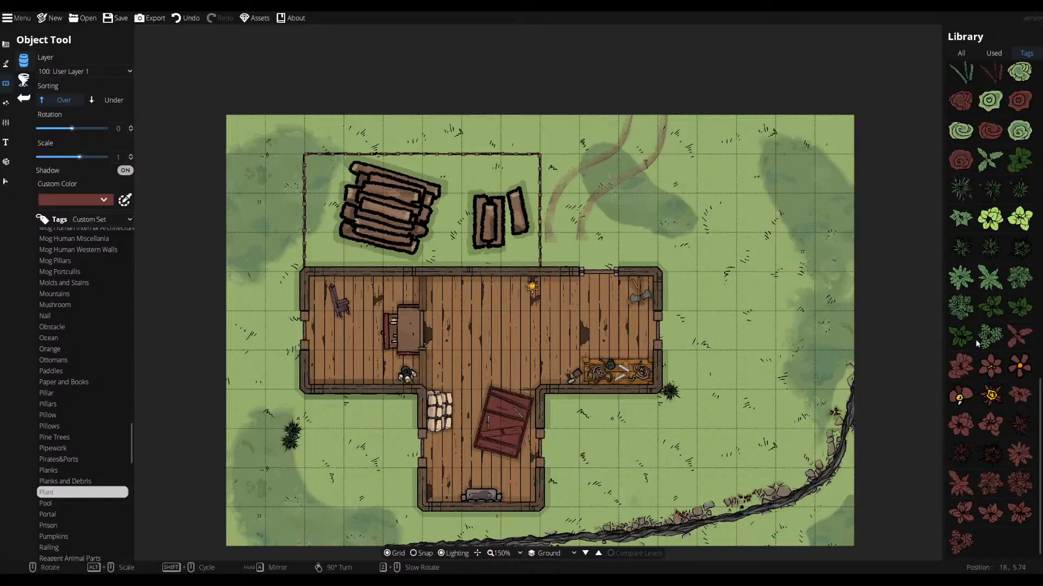
- Place two different dark green leafy plants, each rotated differently, on the moss patch near the map's northeast edge
{"action": "left_click", "coordinate": [994, 310]}
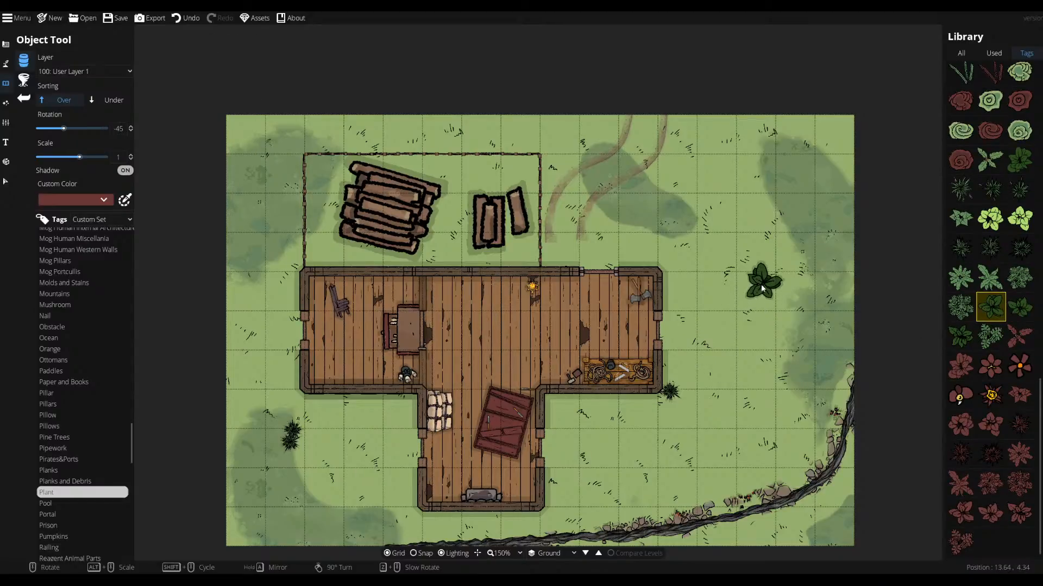
{"action": "scroll", "coordinate": [793, 239], "scroll_direction": "up", "scroll_amount": 4}
{"action": "scroll", "coordinate": [809, 211], "scroll_direction": "up", "scroll_amount": 9}
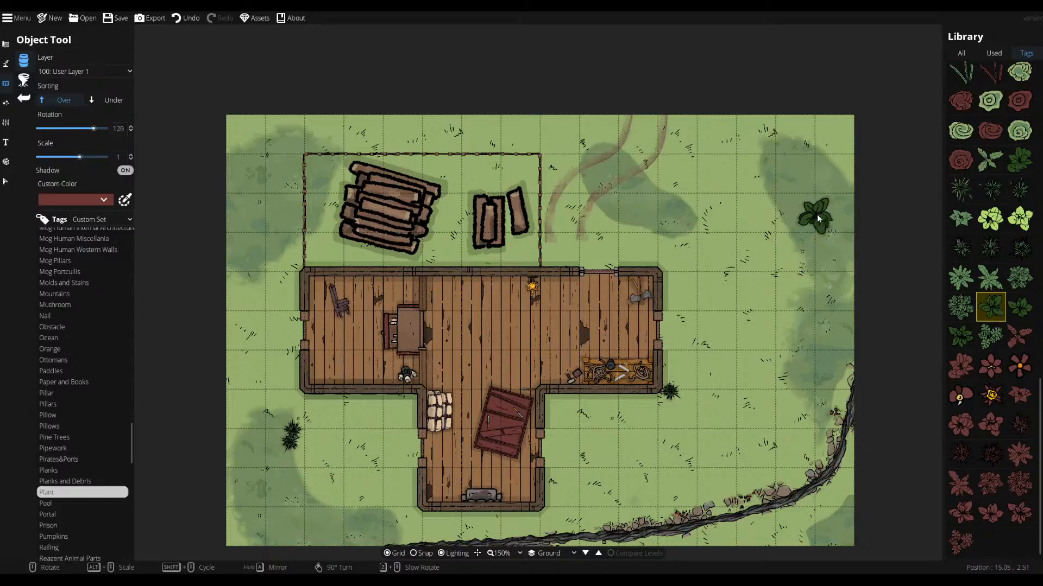
{"action": "left_click", "coordinate": [825, 234]}
{"action": "scroll", "coordinate": [679, 223], "scroll_direction": "down", "scroll_amount": 2}
{"action": "left_click", "coordinate": [1020, 307]}
{"action": "scroll", "coordinate": [789, 187], "scroll_direction": "down", "scroll_amount": 4}
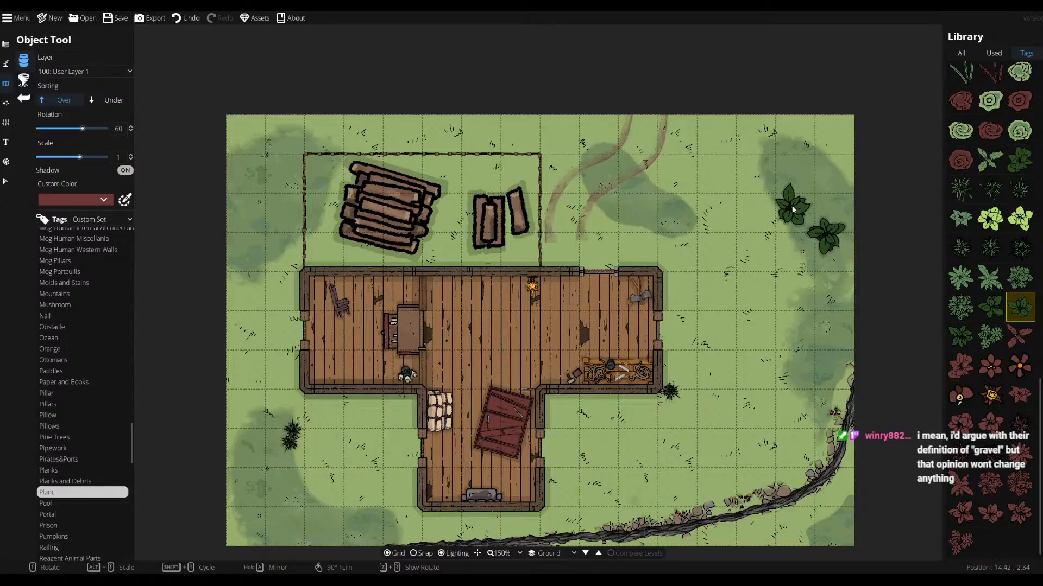
{"action": "left_click", "coordinate": [787, 211]}
- Place a large split-leaf green plant, rotated to -60, on the moss patch just outside the building's northwest corner
{"action": "mouse_move", "coordinate": [949, 307]}
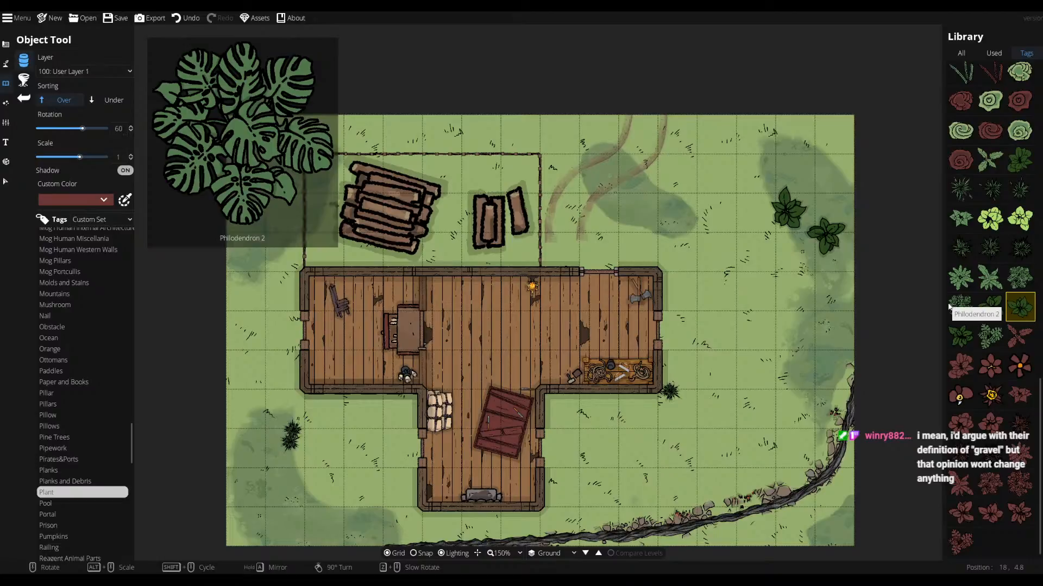
{"action": "left_click", "coordinate": [993, 344]}
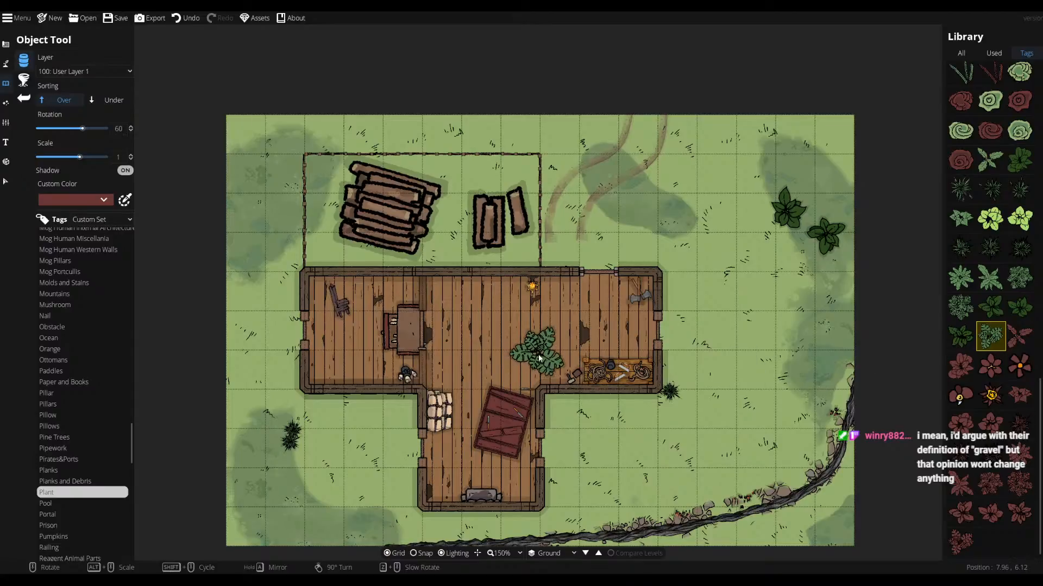
{"action": "scroll", "coordinate": [274, 278], "scroll_direction": "down", "scroll_amount": 8}
{"action": "left_click", "coordinate": [259, 255]}
{"action": "left_click", "coordinate": [259, 346]}
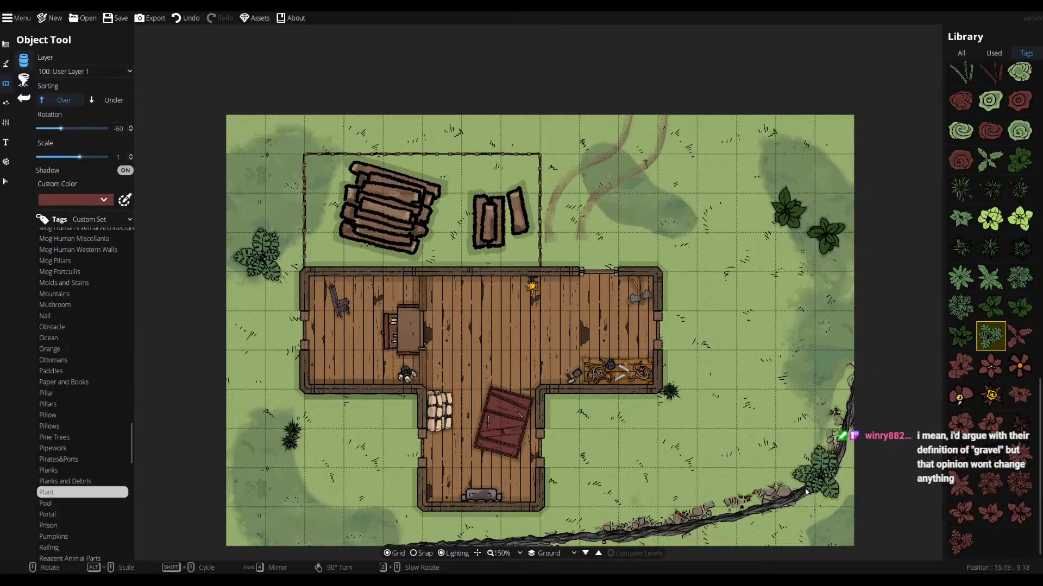
- Replace the Terrain Brush's Terrain Snow texture with Lush Grass
{"action": "left_click", "coordinate": [23, 100]}
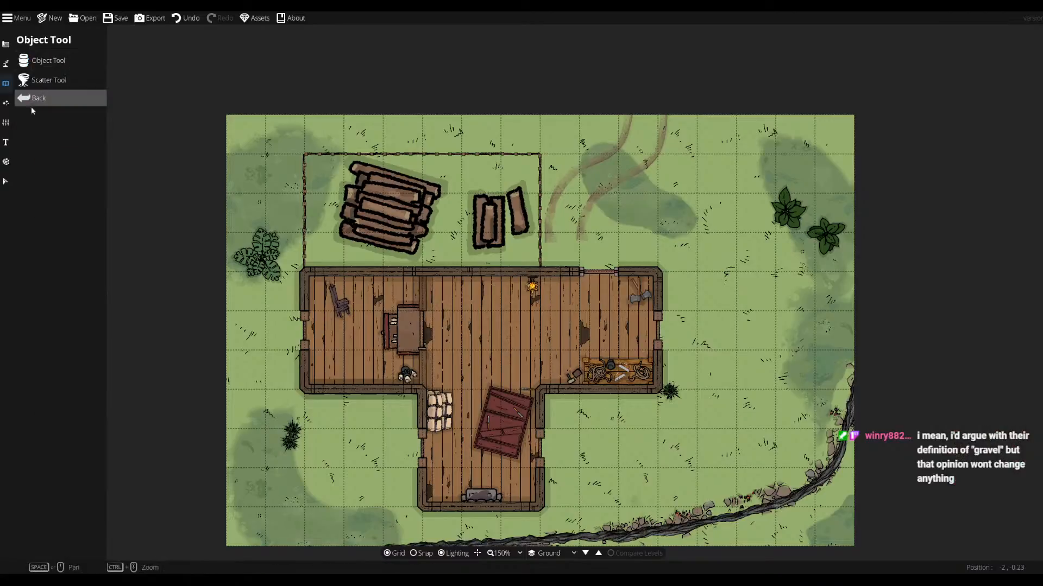
{"action": "left_click", "coordinate": [24, 99]}
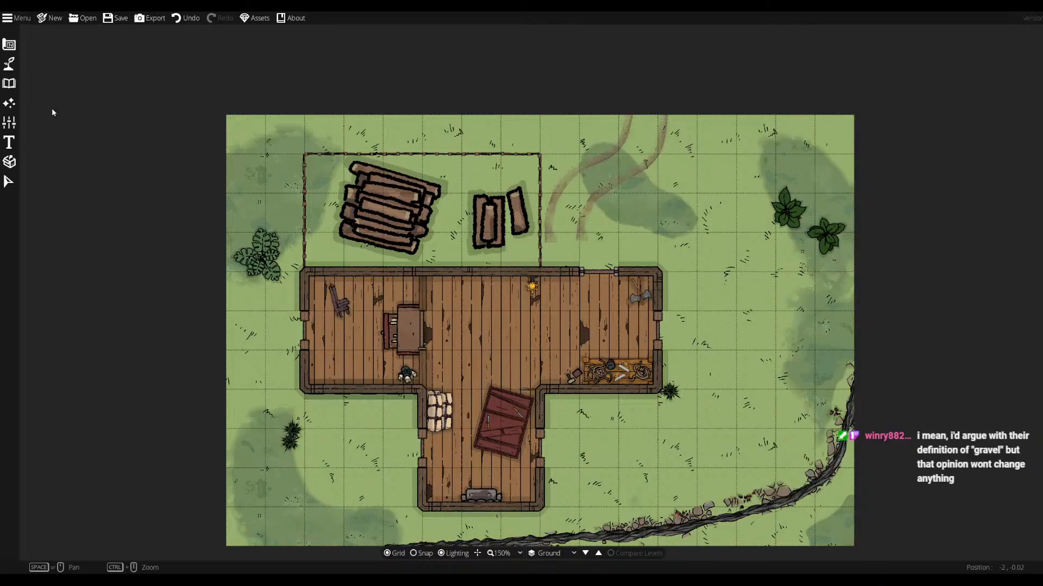
{"action": "left_click", "coordinate": [9, 64]}
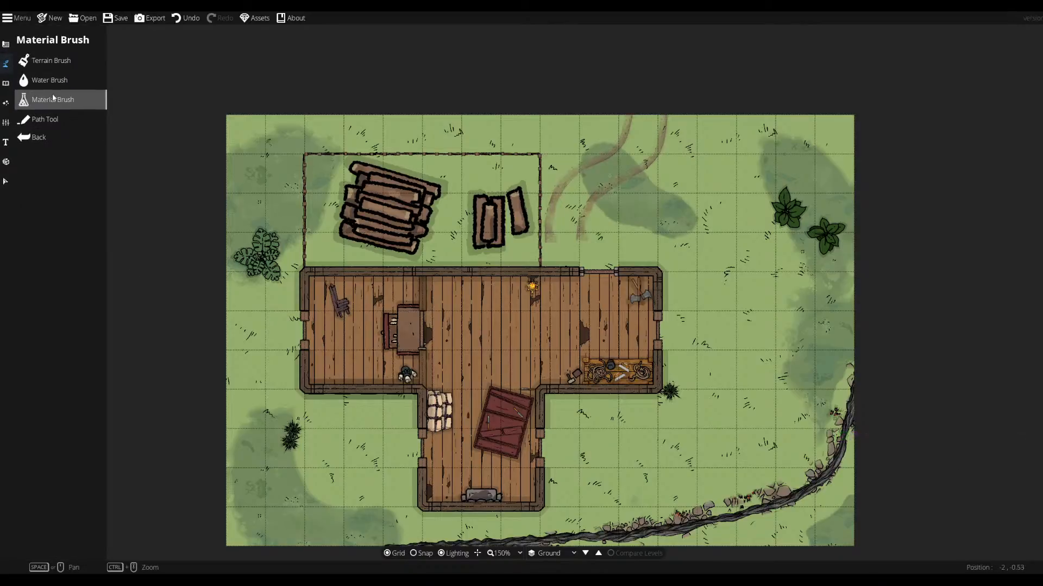
{"action": "left_click", "coordinate": [55, 78]}
{"action": "left_click", "coordinate": [23, 60]}
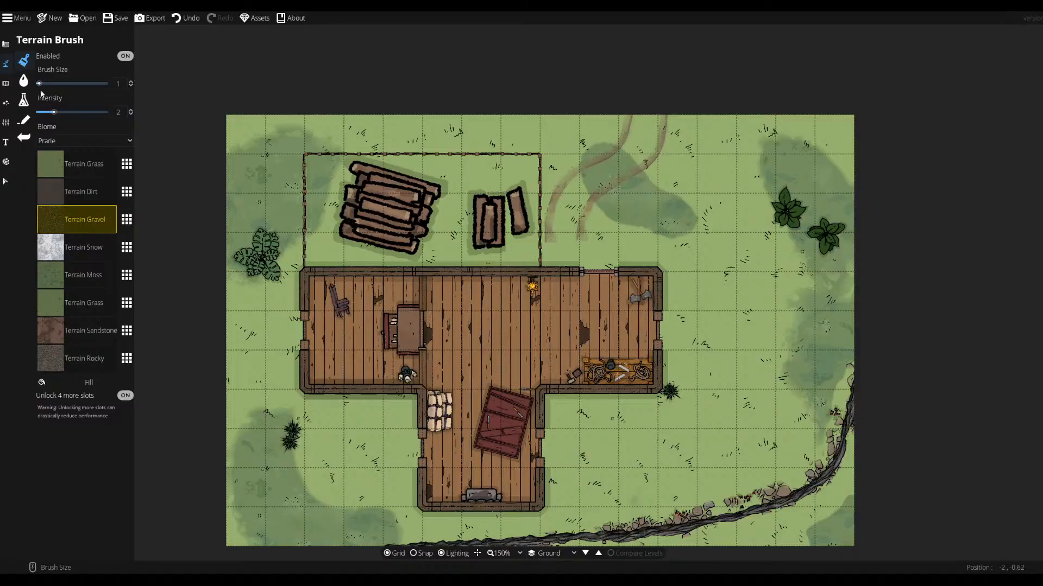
{"action": "left_click", "coordinate": [130, 248]}
{"action": "scroll", "coordinate": [200, 267], "scroll_direction": "down", "scroll_amount": 10}
{"action": "scroll", "coordinate": [212, 286], "scroll_direction": "down", "scroll_amount": 2}
{"action": "scroll", "coordinate": [209, 274], "scroll_direction": "up", "scroll_amount": 4}
{"action": "scroll", "coordinate": [204, 340], "scroll_direction": "up", "scroll_amount": 8}
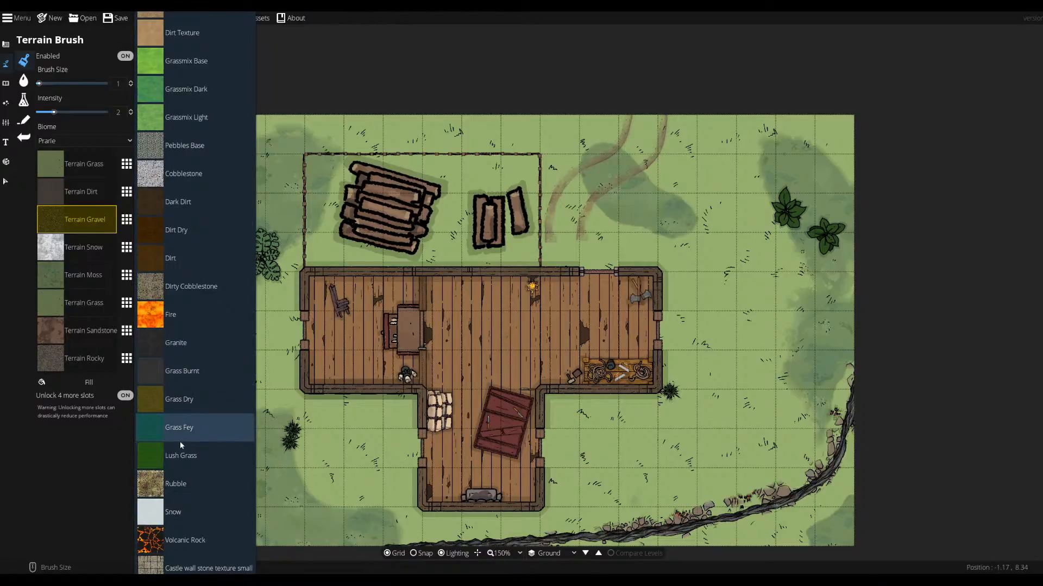
{"action": "left_click", "coordinate": [191, 456]}
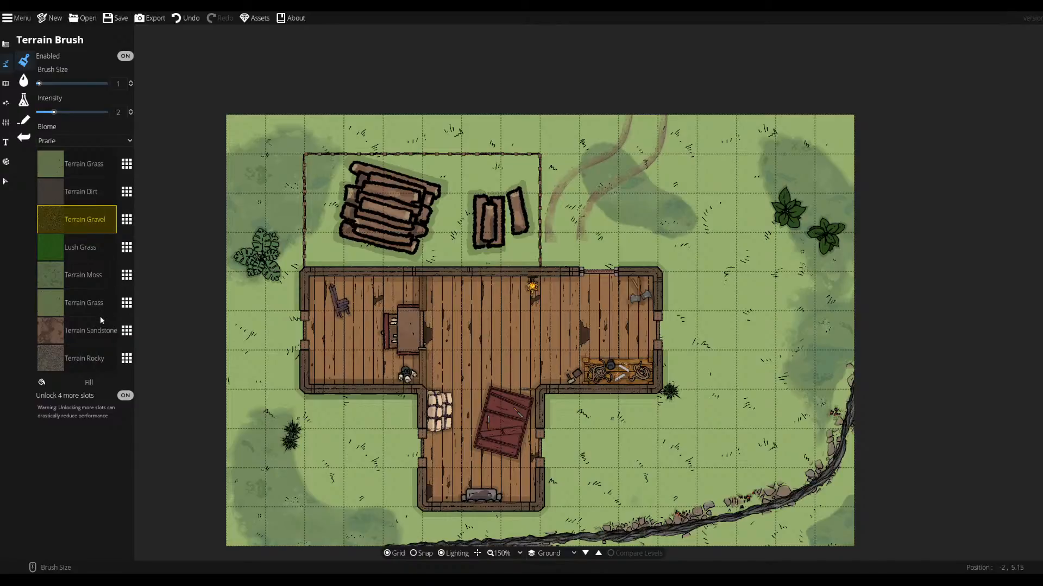
- Replace the Terrain Grass texture in the slot below Terrain Moss with Grass A 03 and make it the active brush texture
{"action": "left_click", "coordinate": [127, 302]}
{"action": "scroll", "coordinate": [201, 362], "scroll_direction": "down", "scroll_amount": 3}
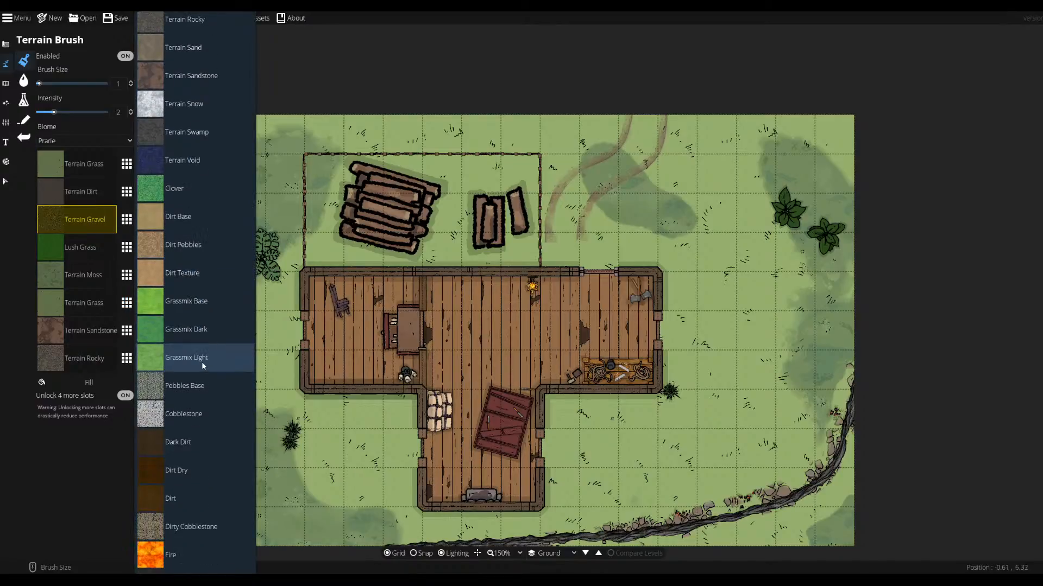
{"action": "scroll", "coordinate": [203, 362], "scroll_direction": "down", "scroll_amount": 10}
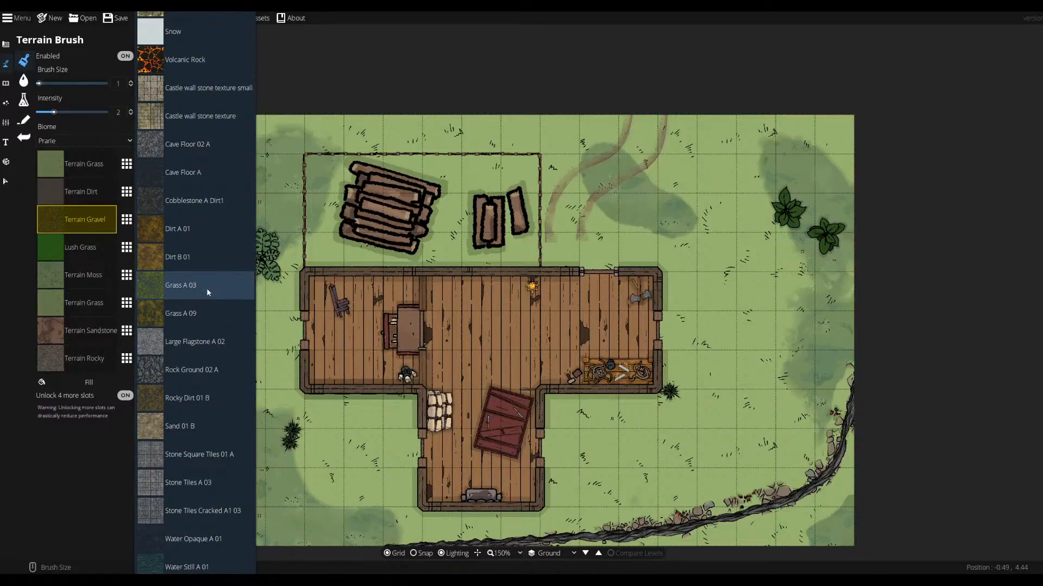
{"action": "scroll", "coordinate": [206, 288], "scroll_direction": "down", "scroll_amount": 10}
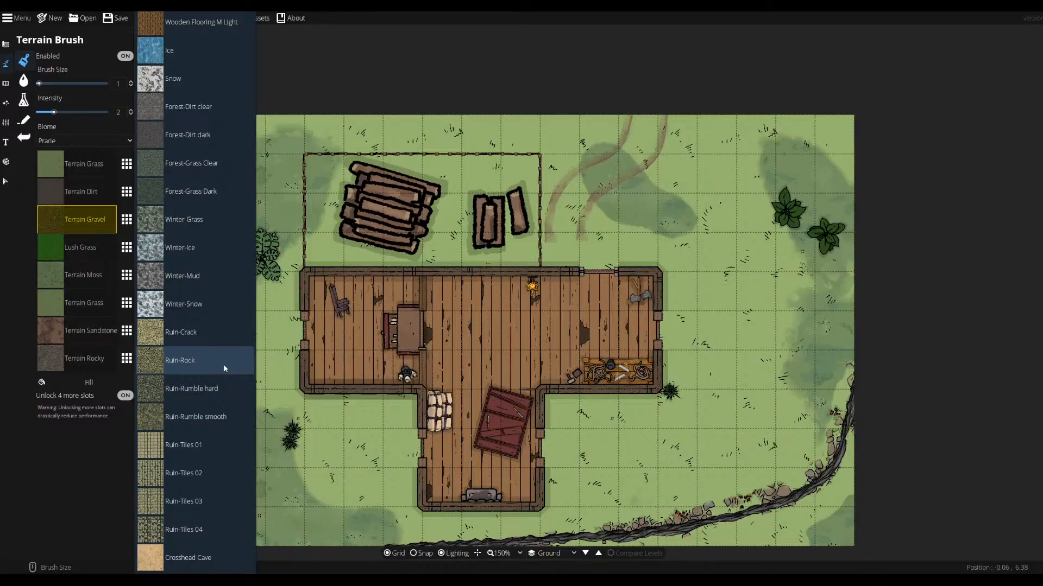
{"action": "scroll", "coordinate": [220, 348], "scroll_direction": "up", "scroll_amount": 5}
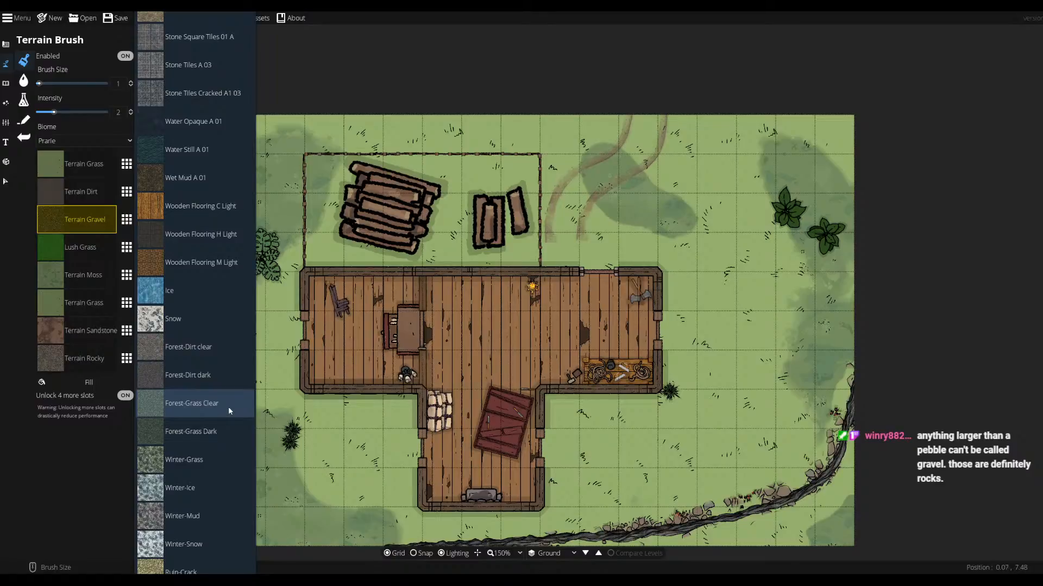
{"action": "scroll", "coordinate": [205, 395], "scroll_direction": "up", "scroll_amount": 5}
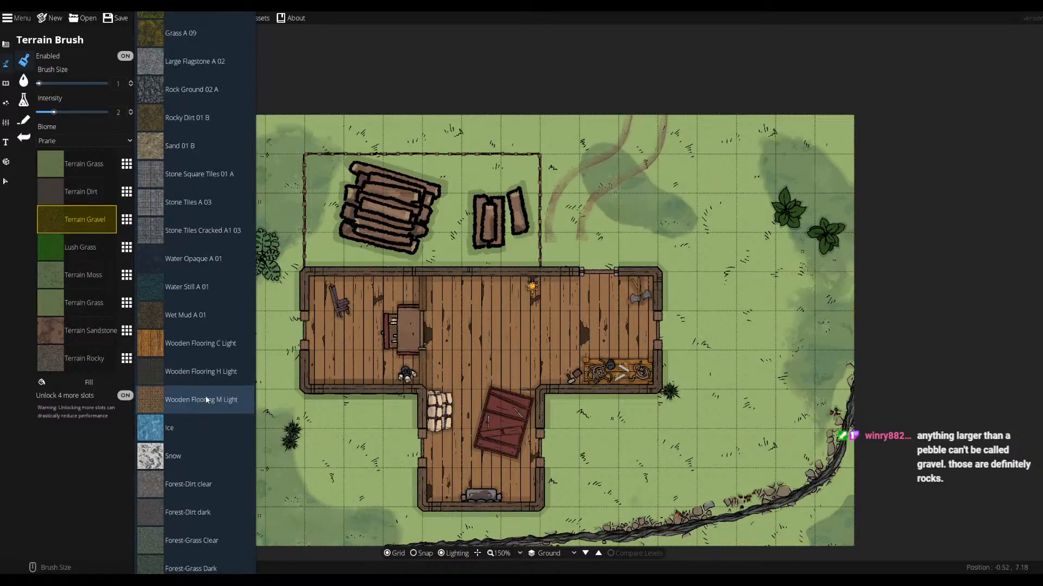
{"action": "scroll", "coordinate": [201, 366], "scroll_direction": "up", "scroll_amount": 4}
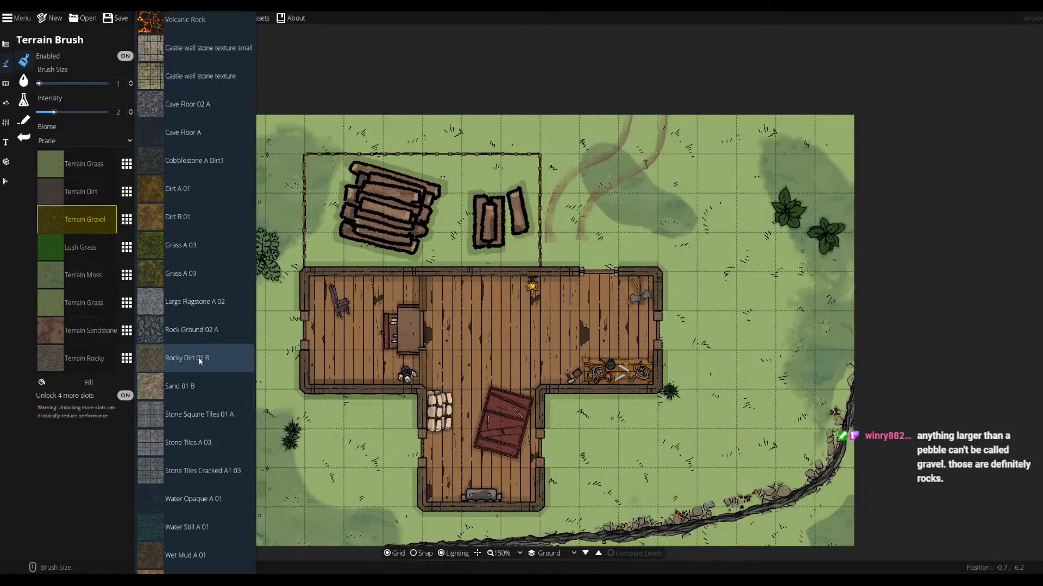
{"action": "left_click", "coordinate": [196, 252]}
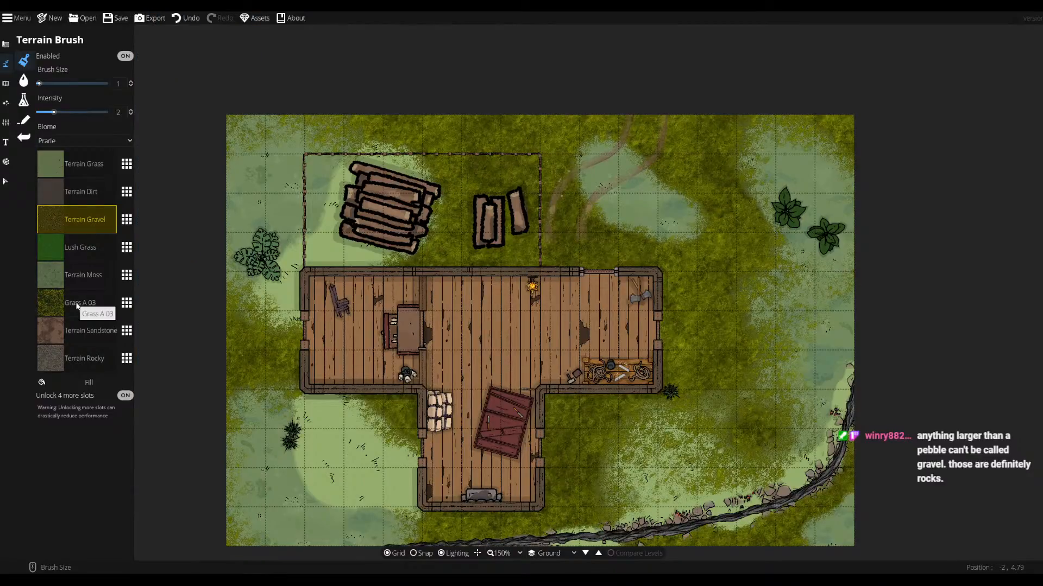
{"action": "left_click", "coordinate": [62, 172]}
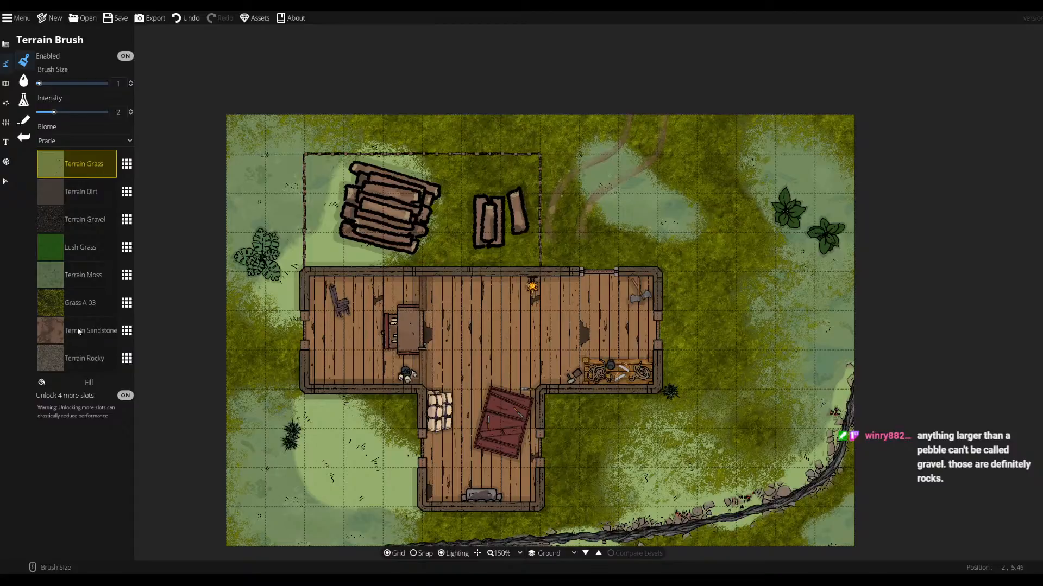
{"action": "left_click", "coordinate": [99, 309]}
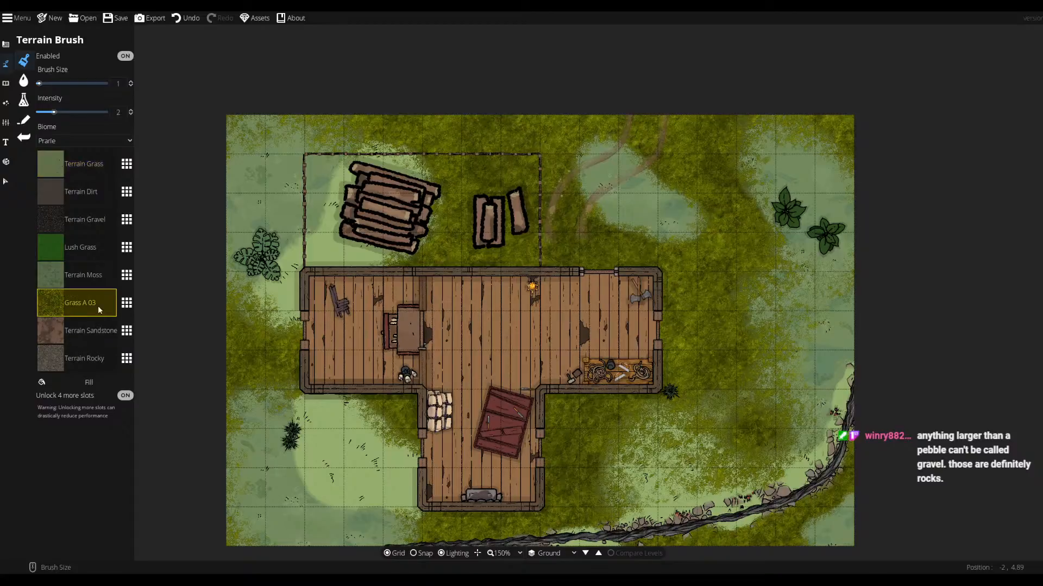
- Replace Grass A 03 with Terrain Grass in its slot, and the first slot's Terrain Grass with Grassmix Dark
{"action": "left_click", "coordinate": [129, 308]}
{"action": "left_click", "coordinate": [194, 113]}
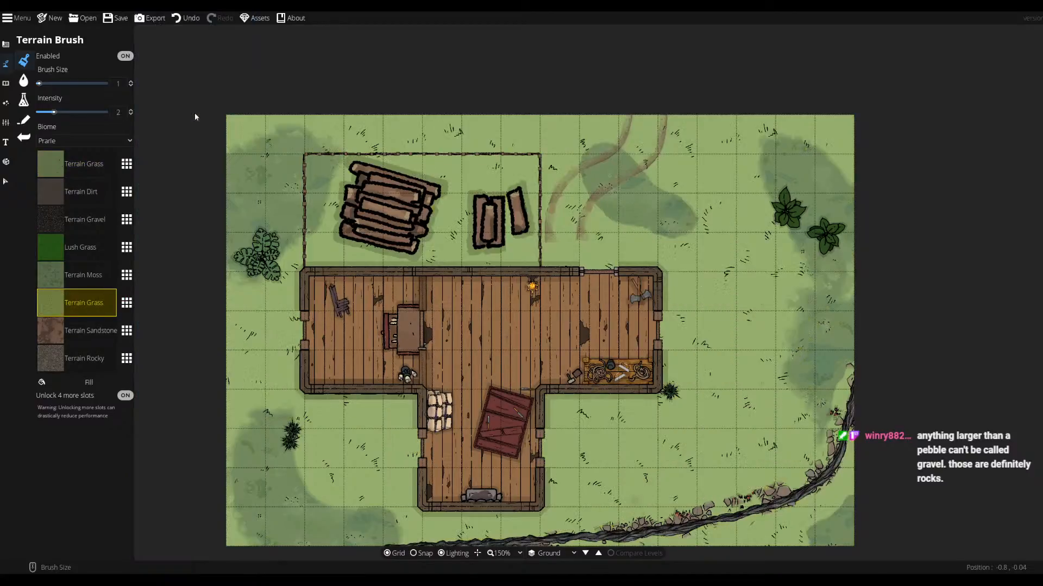
{"action": "left_click", "coordinate": [126, 163]}
{"action": "scroll", "coordinate": [179, 272], "scroll_direction": "down", "scroll_amount": 5}
{"action": "left_click", "coordinate": [192, 331]}
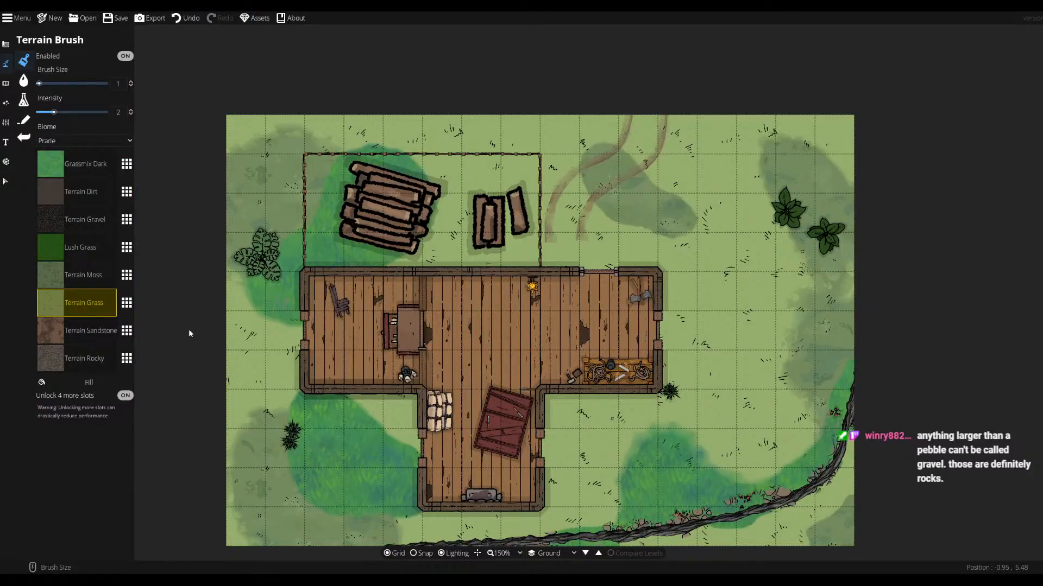
- Replace the Grassmix Dark texture in the first terrain slot with Grassmix Light and make it the active brush texture
{"action": "left_click", "coordinate": [125, 161]}
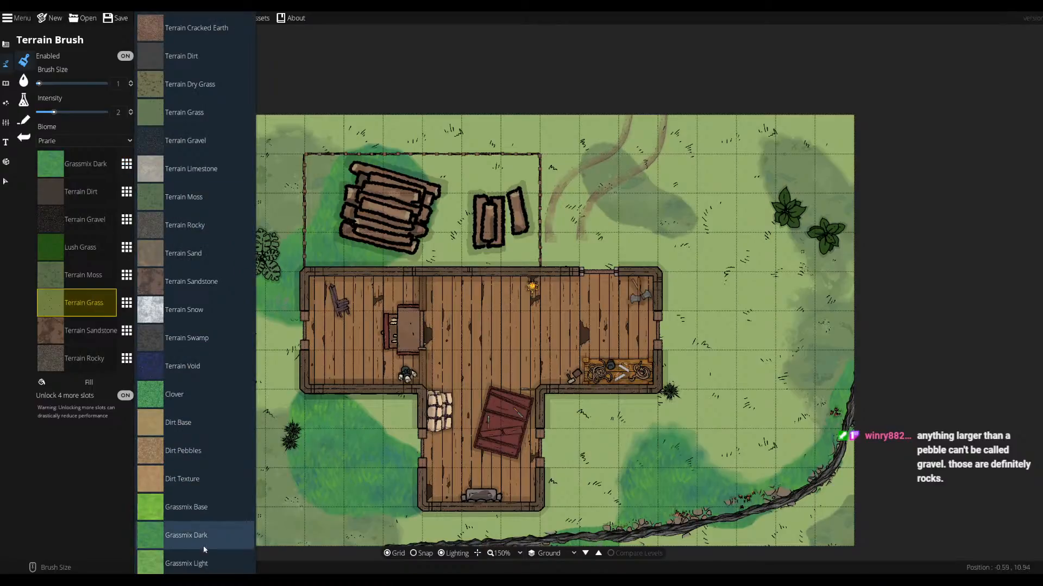
{"action": "left_click", "coordinate": [200, 562]}
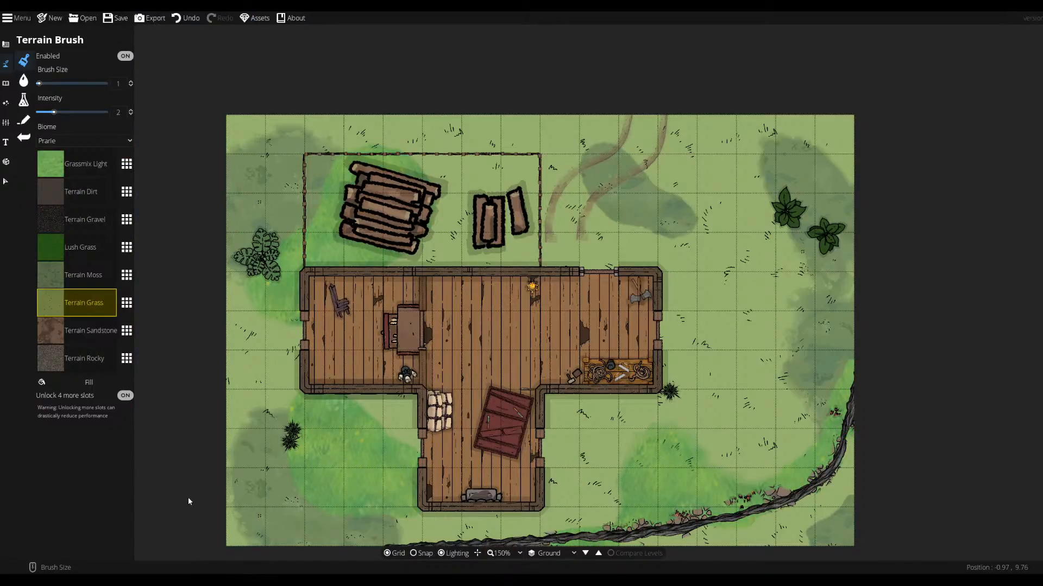
{"action": "left_click", "coordinate": [41, 175]}
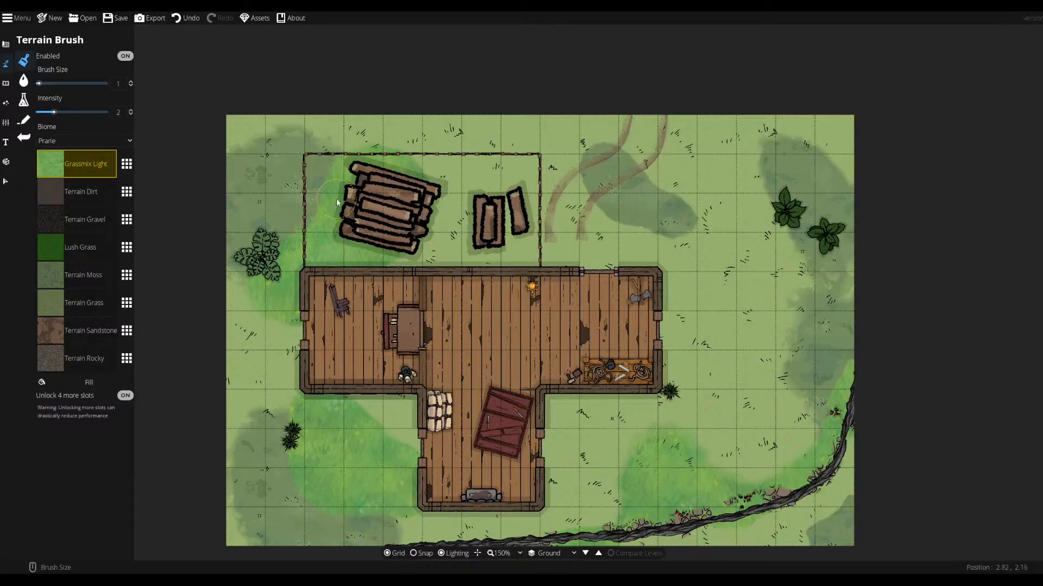
- Replace the Terrain Grass texture in the slot below Terrain Moss with Grassmix Base
{"action": "left_click", "coordinate": [50, 303]}
{"action": "left_click", "coordinate": [127, 302]}
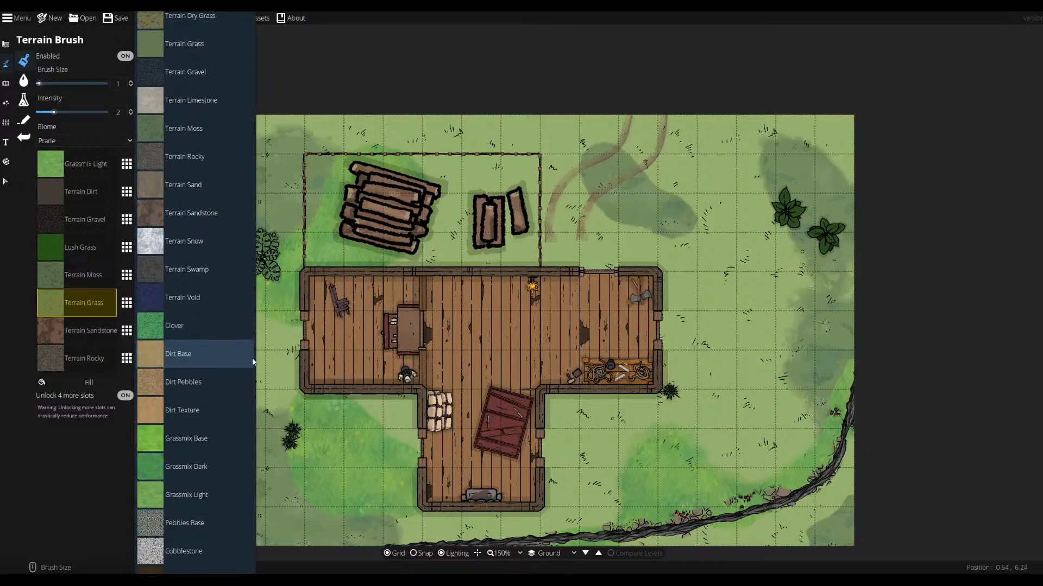
{"action": "left_click", "coordinate": [201, 449]}
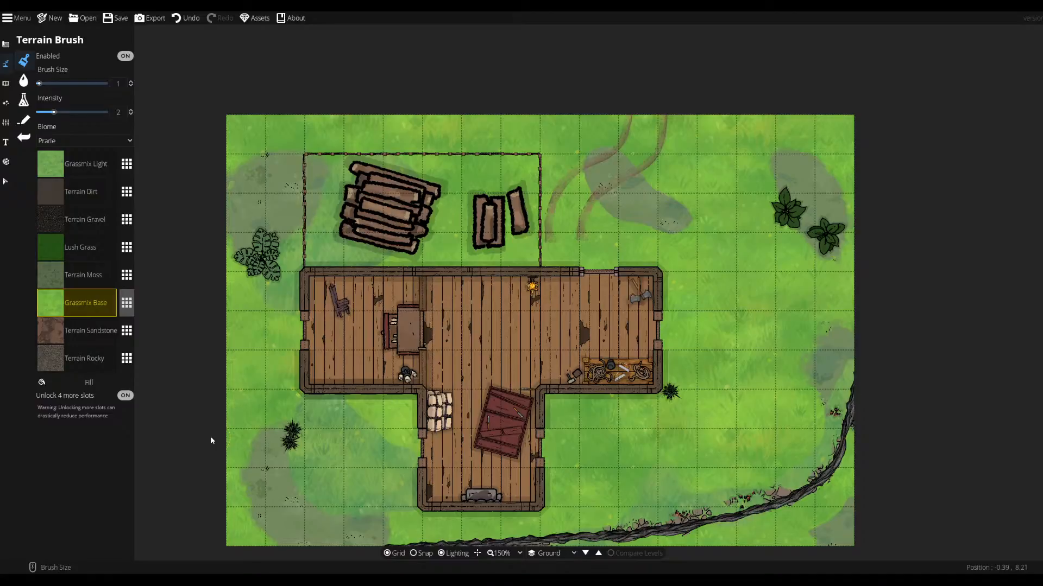
- Replace the Terrain Sandstone texture with Rubble and make it the active brush texture
{"action": "left_click", "coordinate": [127, 303]}
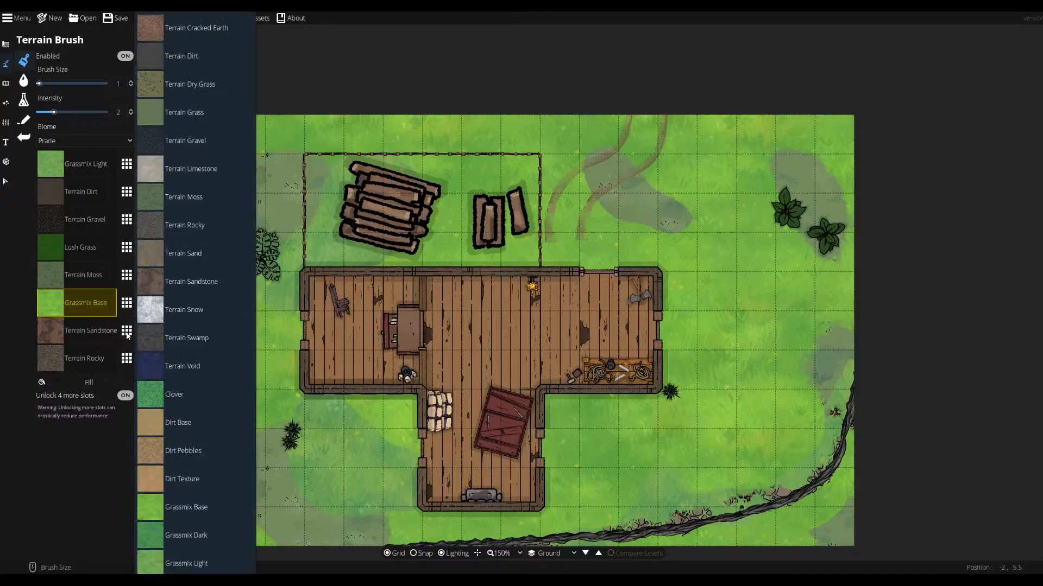
{"action": "scroll", "coordinate": [190, 445], "scroll_direction": "down", "scroll_amount": 8}
{"action": "scroll", "coordinate": [197, 443], "scroll_direction": "down", "scroll_amount": 5}
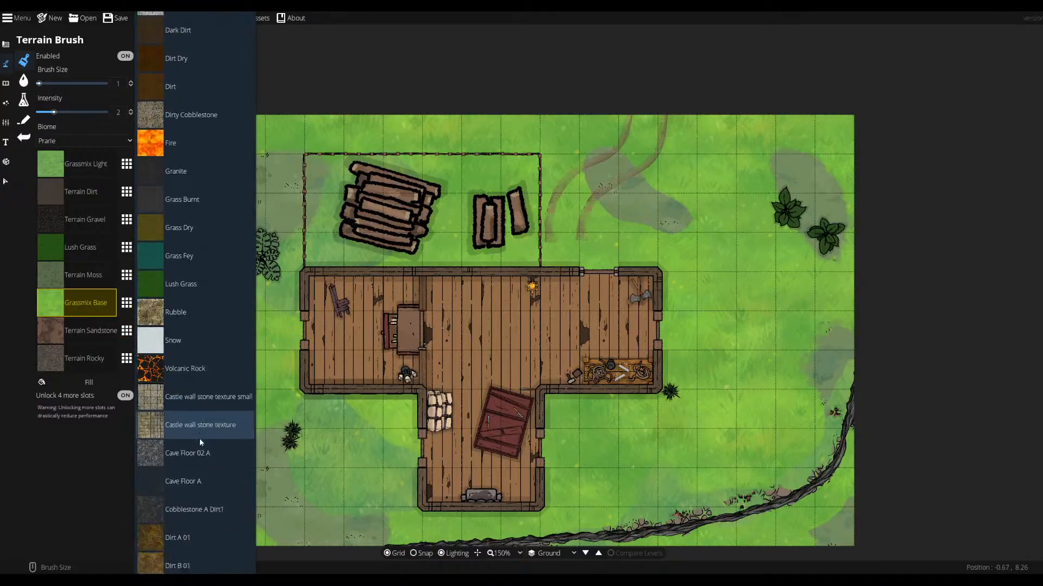
{"action": "left_click", "coordinate": [174, 285]}
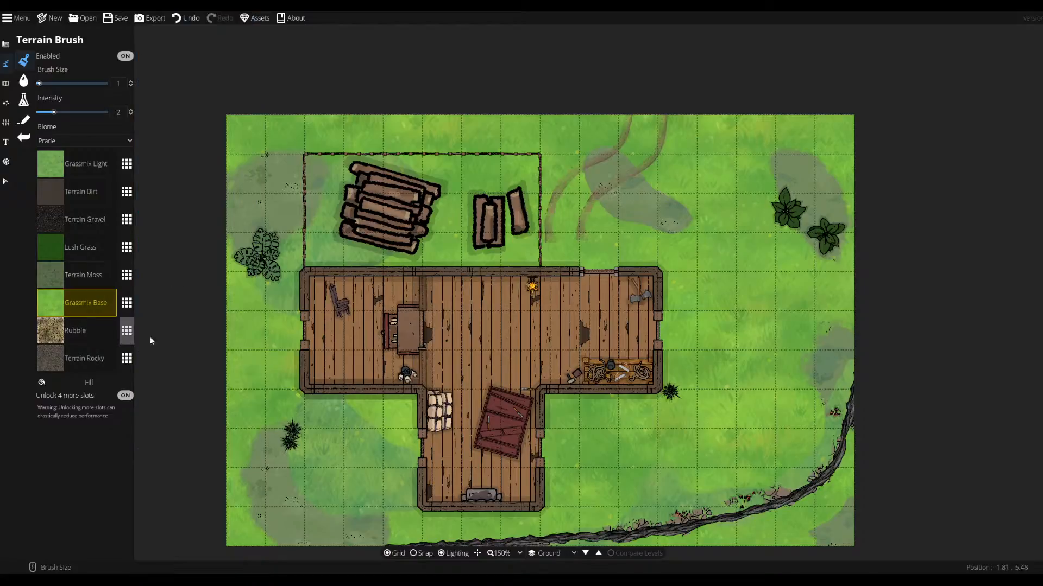
{"action": "left_click", "coordinate": [66, 332]}
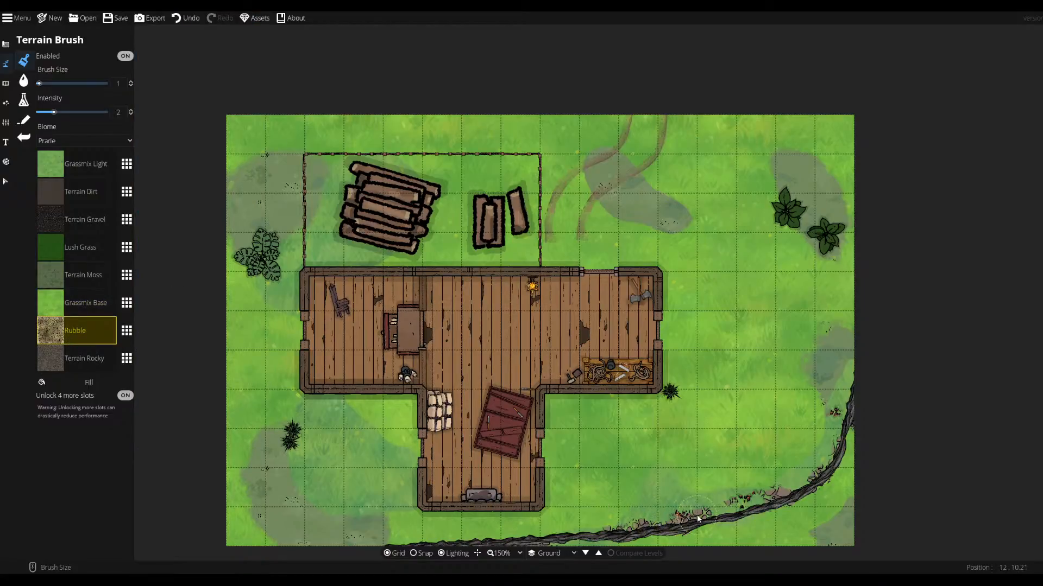
- Paint Rubble along the inland edge of the southeast cliff, up to the map's east edge
{"action": "left_click_drag", "start_coordinate": [676, 527], "coordinate": [793, 494]}
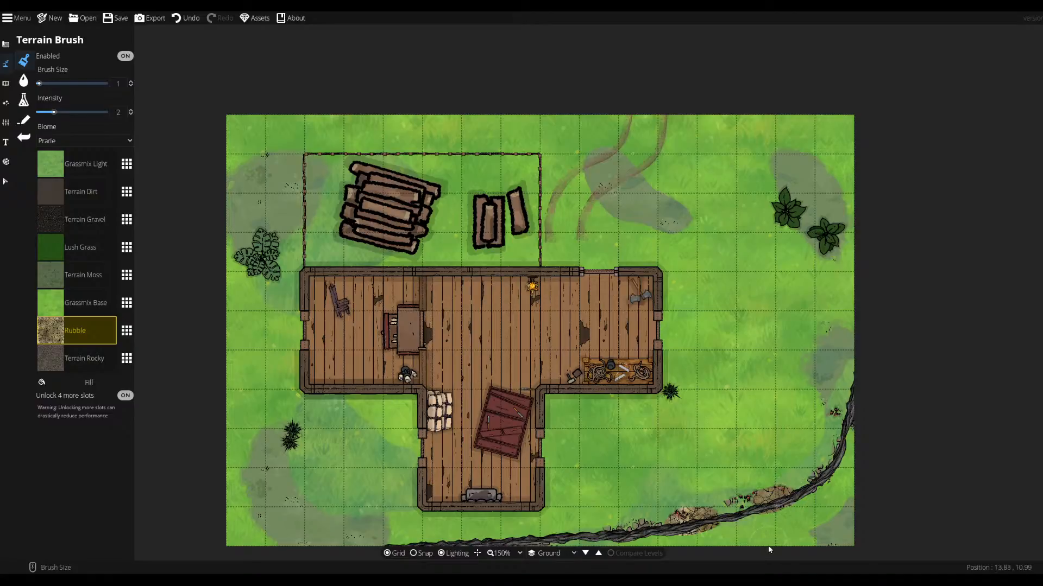
{"action": "mouse_move", "coordinate": [835, 446]}
{"action": "left_mouse_down"}
{"action": "mouse_move", "coordinate": [818, 478]}
{"action": "mouse_move", "coordinate": [846, 423]}
{"action": "left_mouse_up"}
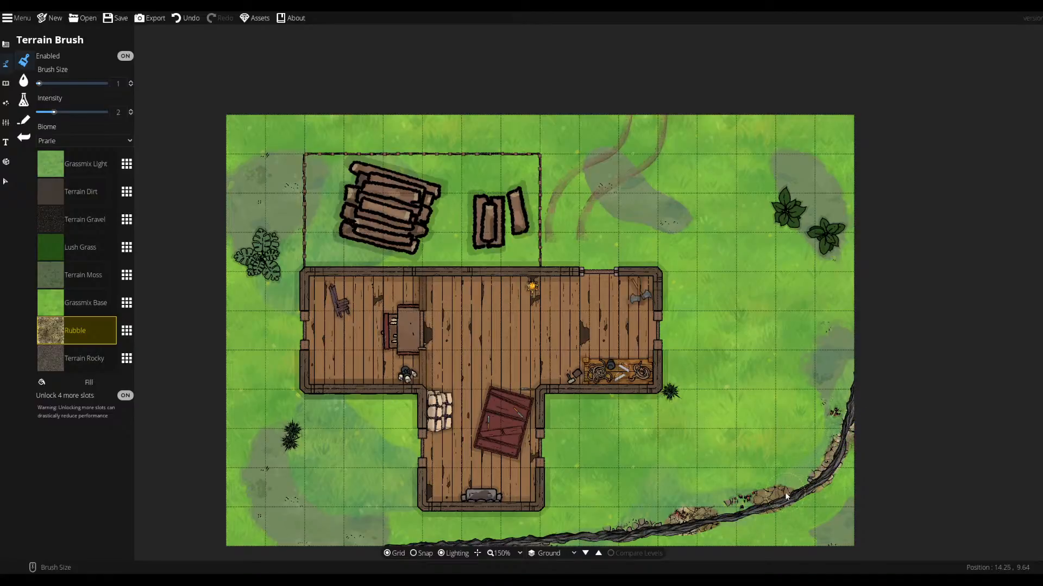
{"action": "left_click_drag", "start_coordinate": [744, 510], "coordinate": [731, 508]}
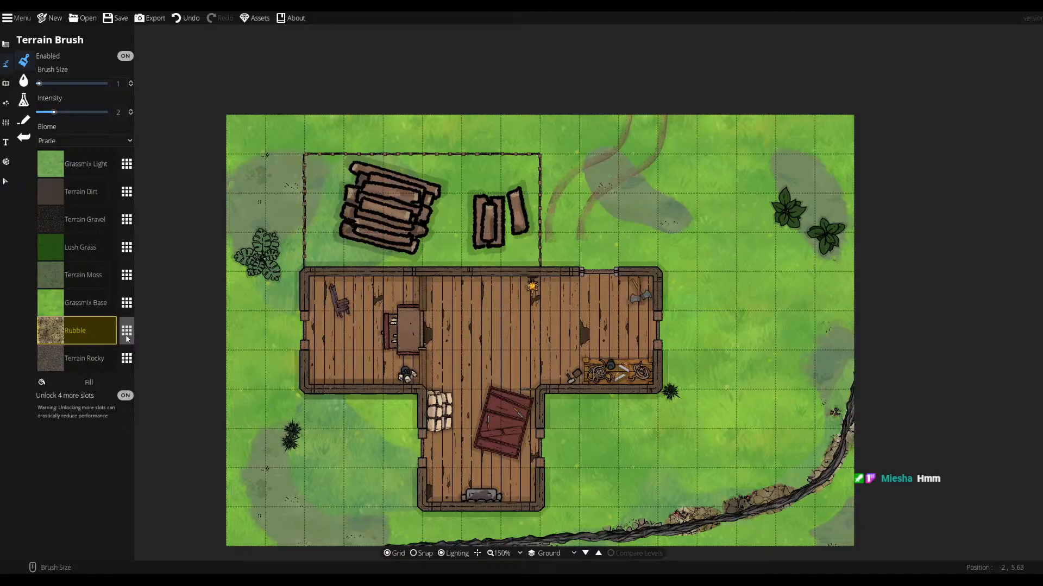
- Undo the Rubble strokes painted along the southeast cliff
{"action": "left_click", "coordinate": [175, 20]}
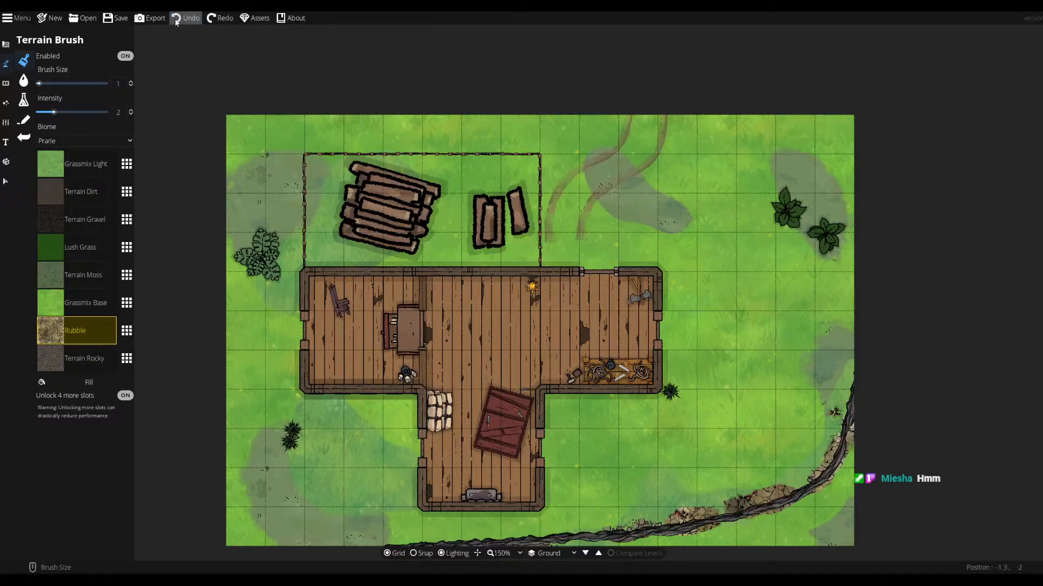
{"action": "left_click", "coordinate": [190, 22]}
{"action": "left_click", "coordinate": [191, 21]}
{"action": "left_click", "coordinate": [191, 21]}
{"action": "left_click", "coordinate": [191, 22]}
{"action": "left_click", "coordinate": [191, 22]}
{"action": "left_click", "coordinate": [191, 22]}
{"action": "left_click", "coordinate": [191, 22]}
{"action": "left_click", "coordinate": [191, 22]}
{"action": "left_click", "coordinate": [191, 22]}
{"action": "left_click", "coordinate": [191, 21]}
- Replace the Terrain Gravel texture with Pebbles Base for the strip along the southeast cliff
{"action": "left_click", "coordinate": [126, 330]}
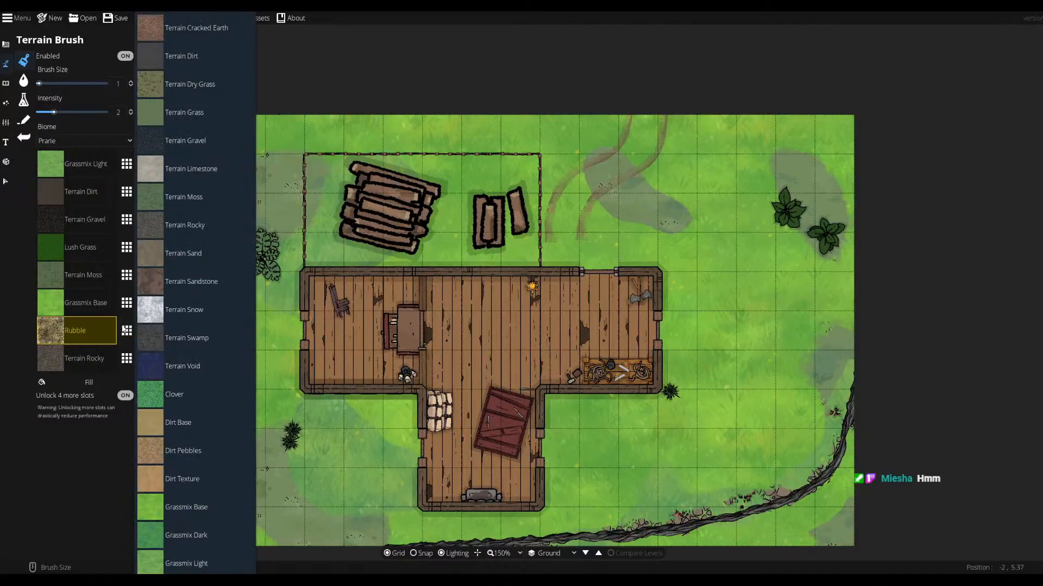
{"action": "left_click", "coordinate": [95, 219]}
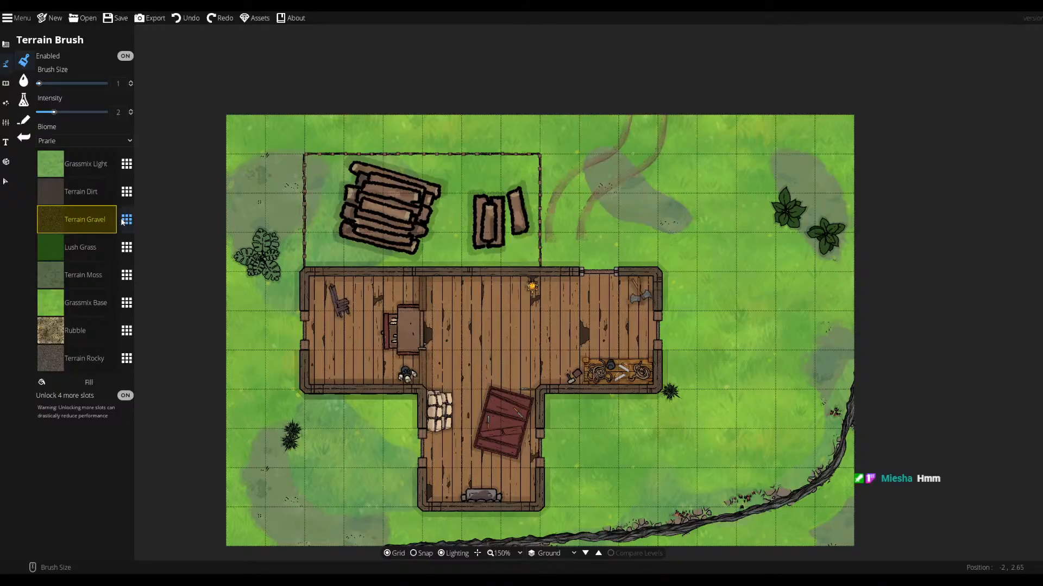
{"action": "left_click", "coordinate": [126, 220]}
{"action": "scroll", "coordinate": [214, 330], "scroll_direction": "down", "scroll_amount": 7}
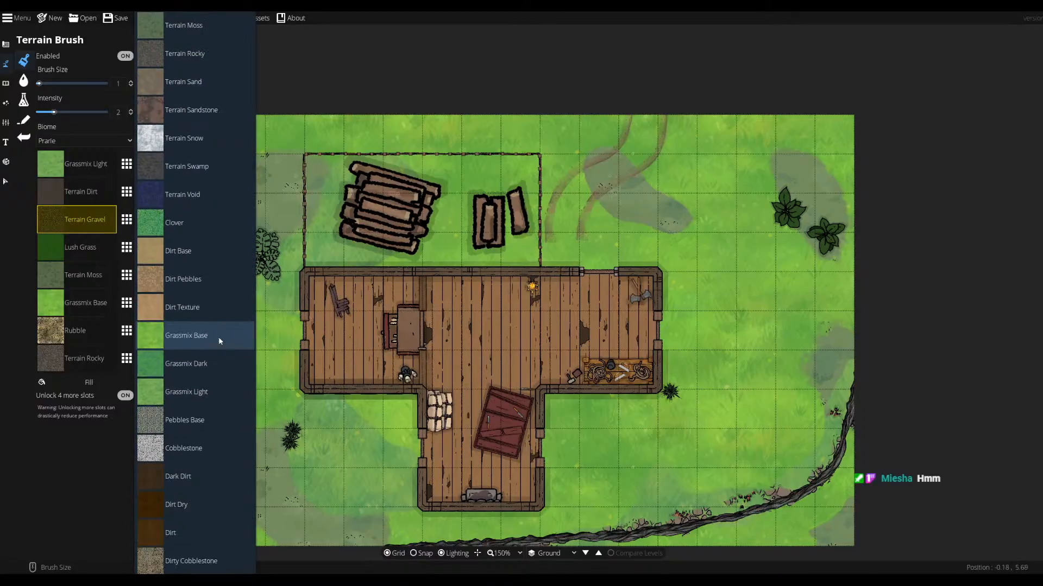
{"action": "left_click", "coordinate": [210, 353]}
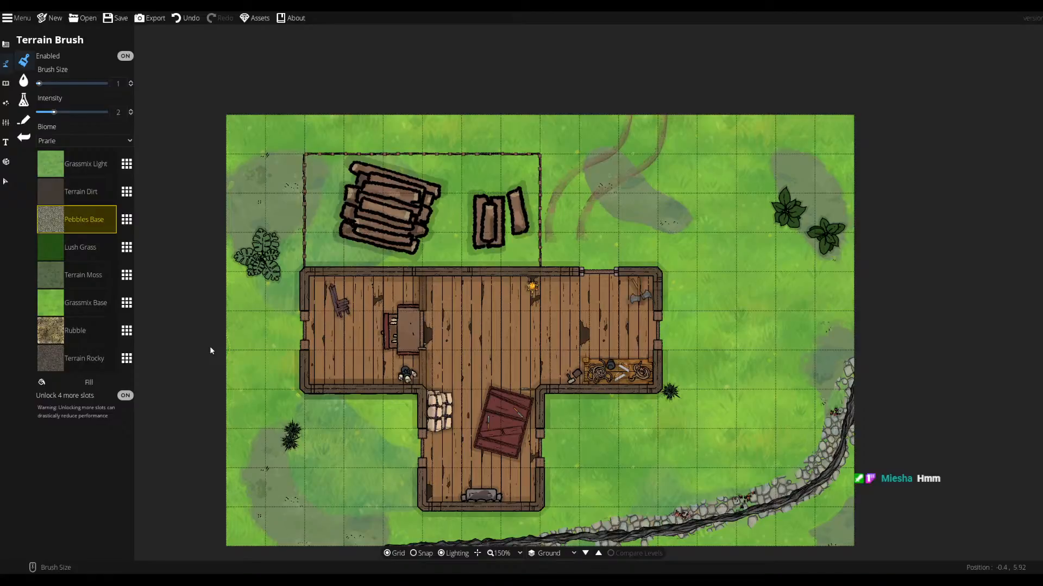
- Thin the pebble strip along the southeast cliff by painting Grassmix Light over its inland edge
{"action": "left_click", "coordinate": [84, 165]}
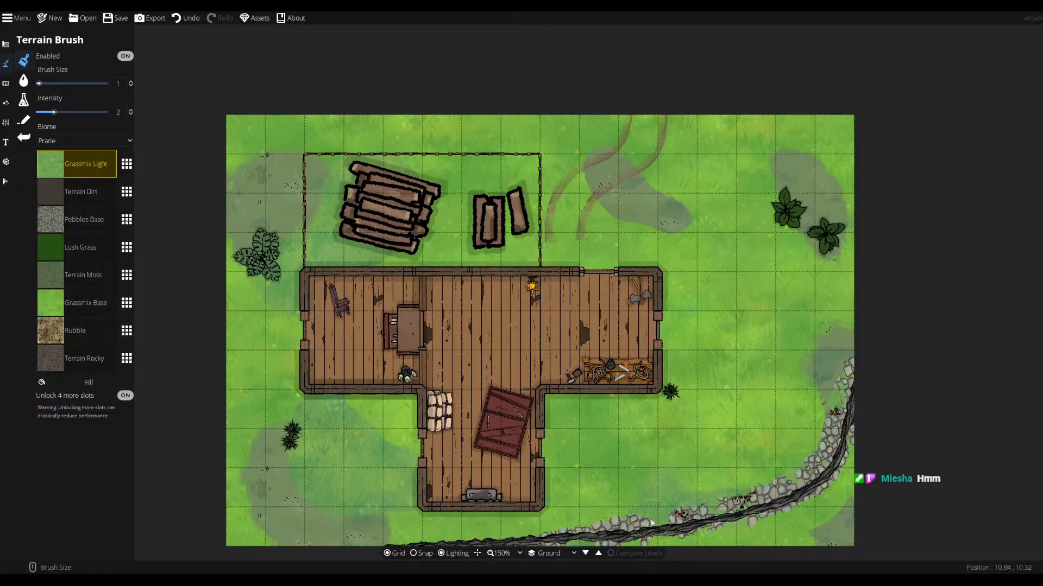
{"action": "mouse_move", "coordinate": [778, 492]}
{"action": "left_mouse_down"}
{"action": "mouse_move", "coordinate": [826, 453]}
{"action": "mouse_move", "coordinate": [808, 462]}
{"action": "mouse_move", "coordinate": [833, 462]}
{"action": "left_mouse_up"}
{"action": "mouse_move", "coordinate": [843, 393]}
{"action": "left_mouse_down"}
{"action": "mouse_move", "coordinate": [839, 421]}
{"action": "mouse_move", "coordinate": [845, 380]}
{"action": "mouse_move", "coordinate": [815, 382]}
{"action": "left_mouse_up"}
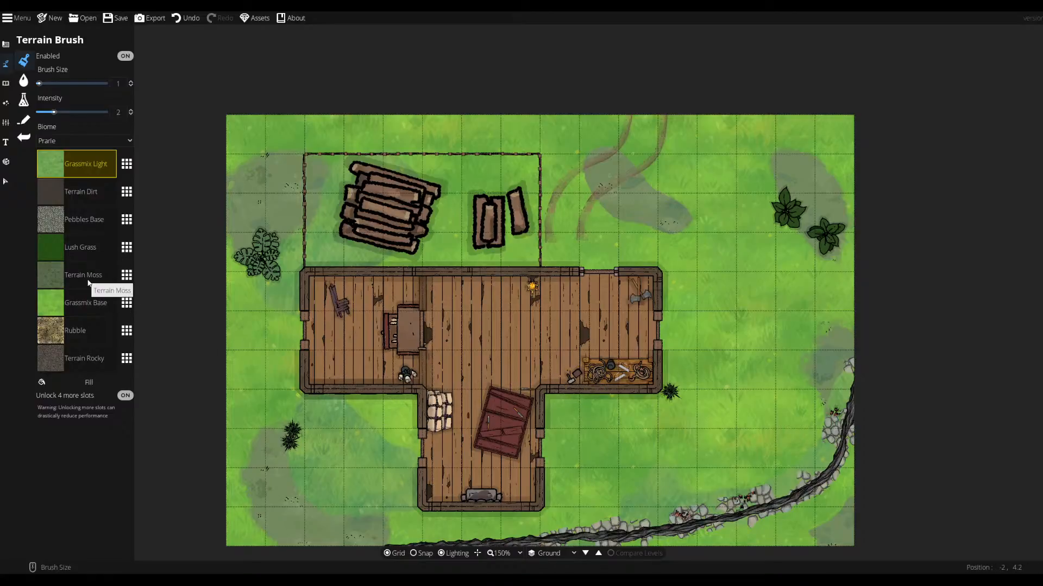
- Replace the Terrain Moss texture with Grassmix Base
{"action": "left_click", "coordinate": [129, 278]}
{"action": "scroll", "coordinate": [217, 380], "scroll_direction": "down", "scroll_amount": 5}
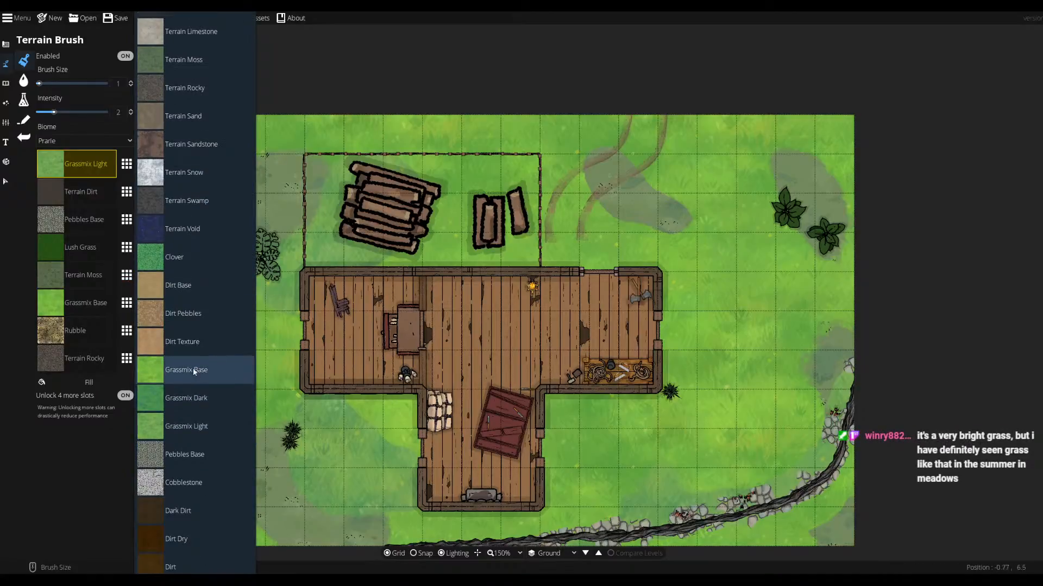
{"action": "left_click", "coordinate": [192, 371]}
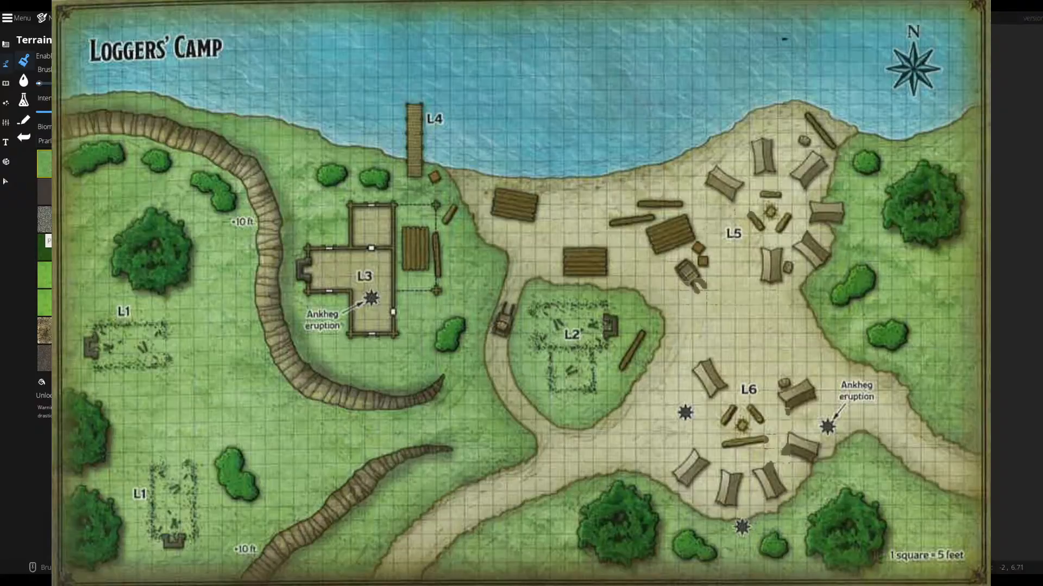
- Place small rotated grey-green leafy plants just outside both northern corners of the fenced log yard
{"action": "left_click", "coordinate": [6, 102]}
{"action": "left_click", "coordinate": [6, 83]}
{"action": "left_click", "coordinate": [34, 60]}
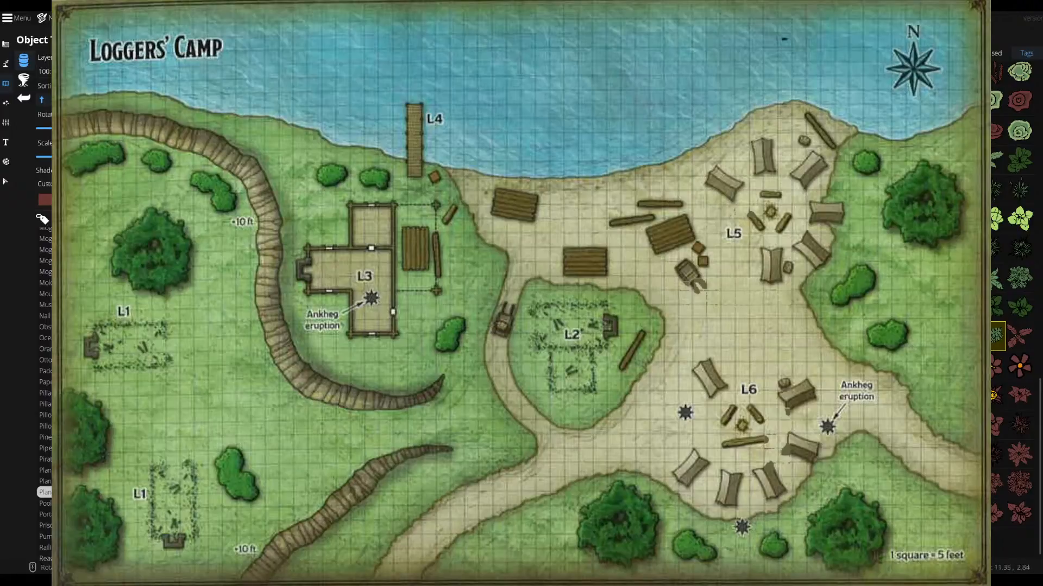
{"action": "left_click", "coordinate": [999, 278]}
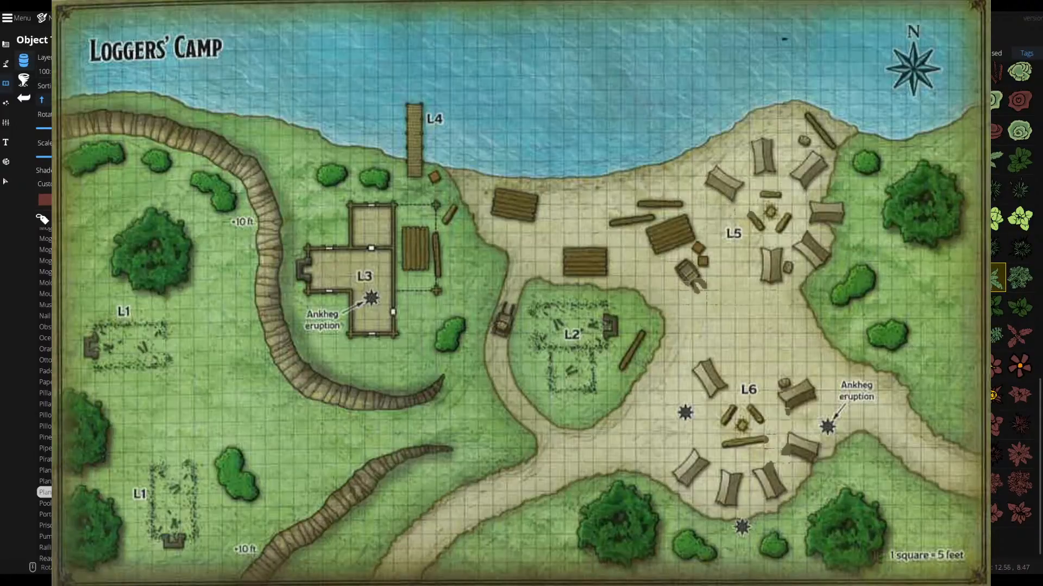
{"action": "scroll", "coordinate": [522, 294], "scroll_direction": "down", "scroll_amount": 2}
{"action": "scroll", "coordinate": [992, 326], "scroll_direction": "up", "scroll_amount": 5}
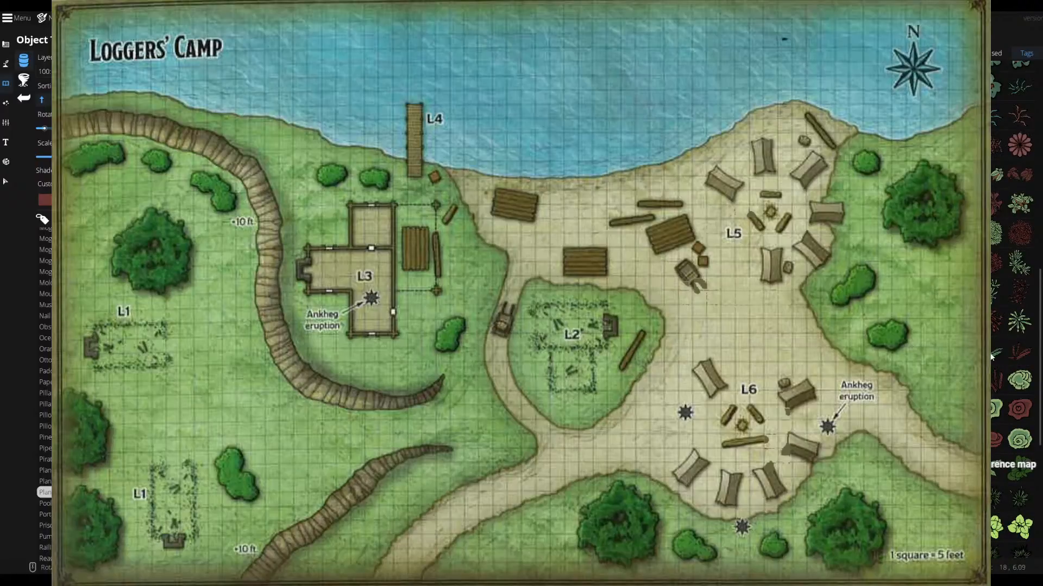
{"action": "scroll", "coordinate": [993, 353], "scroll_direction": "up", "scroll_amount": 3}
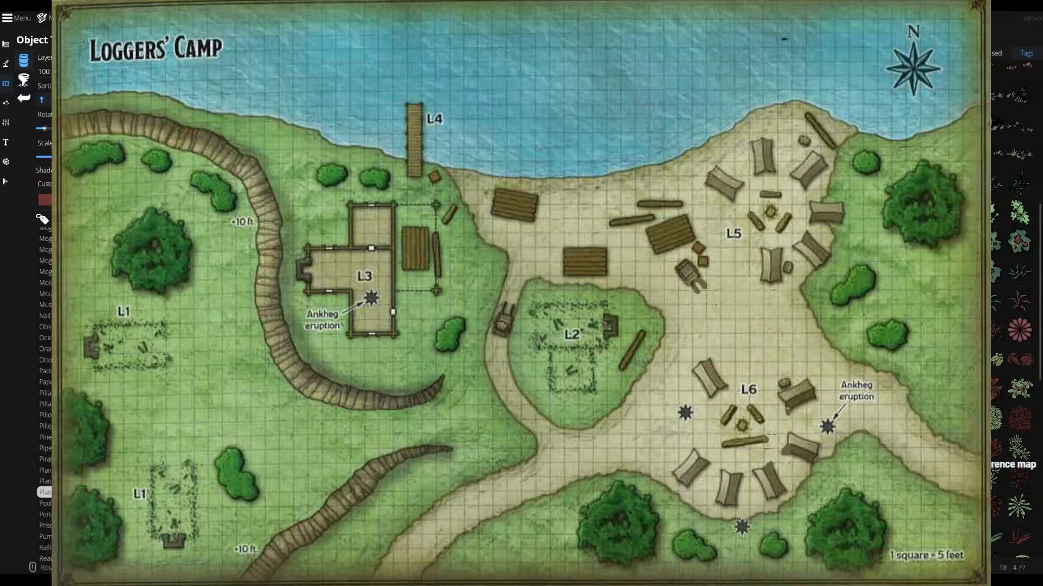
{"action": "left_click", "coordinate": [995, 274]}
{"action": "scroll", "coordinate": [521, 294], "scroll_direction": "down", "scroll_amount": 4}
{"action": "scroll", "coordinate": [521, 294], "scroll_direction": "down", "scroll_amount": 4}
{"action": "scroll", "coordinate": [522, 294], "scroll_direction": "down", "scroll_amount": 3}
{"action": "scroll", "coordinate": [522, 293], "scroll_direction": "down", "scroll_amount": 3}
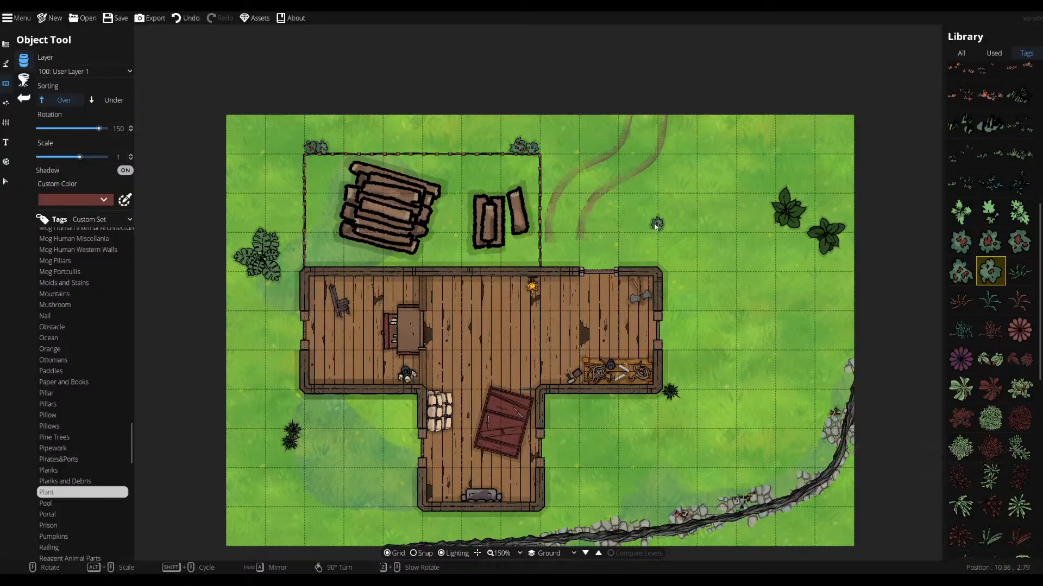
- Save the map and export it as a JPEG with the Commercial Print grid preset
{"action": "left_click", "coordinate": [108, 21]}
{"action": "left_click", "coordinate": [155, 18]}
{"action": "left_click", "coordinate": [517, 193]}
{"action": "left_click", "coordinate": [519, 193]}
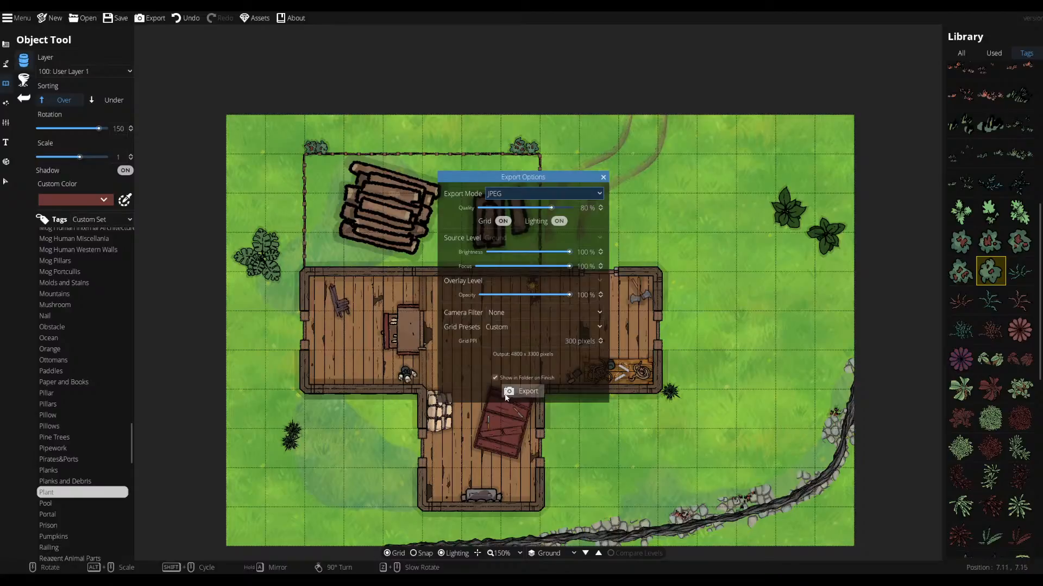
{"action": "left_click", "coordinate": [507, 314]}
{"action": "left_click", "coordinate": [507, 327]}
{"action": "left_click", "coordinate": [507, 327]}
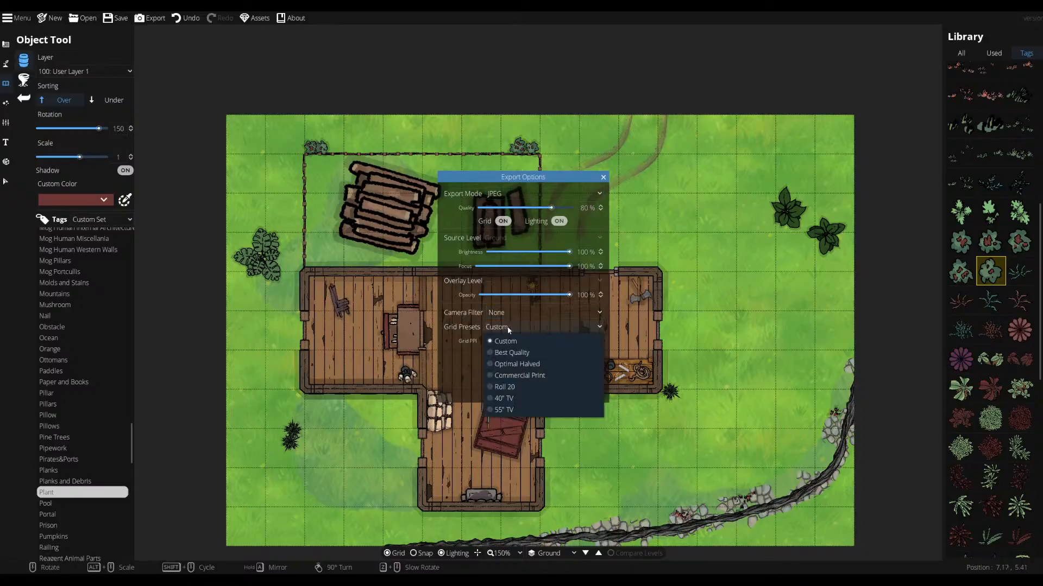
{"action": "left_click", "coordinate": [539, 377]}
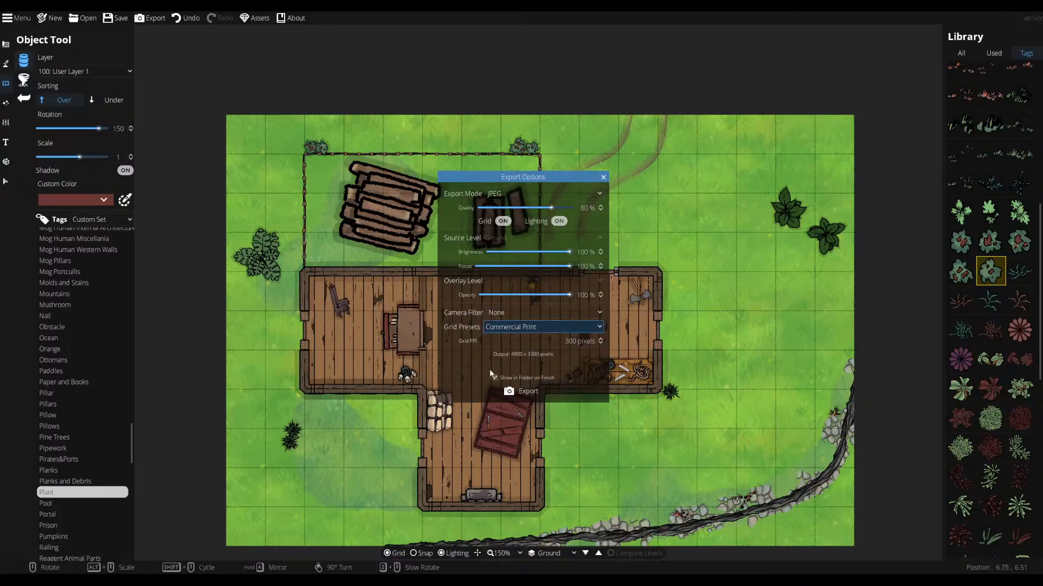
{"action": "left_click", "coordinate": [521, 392]}
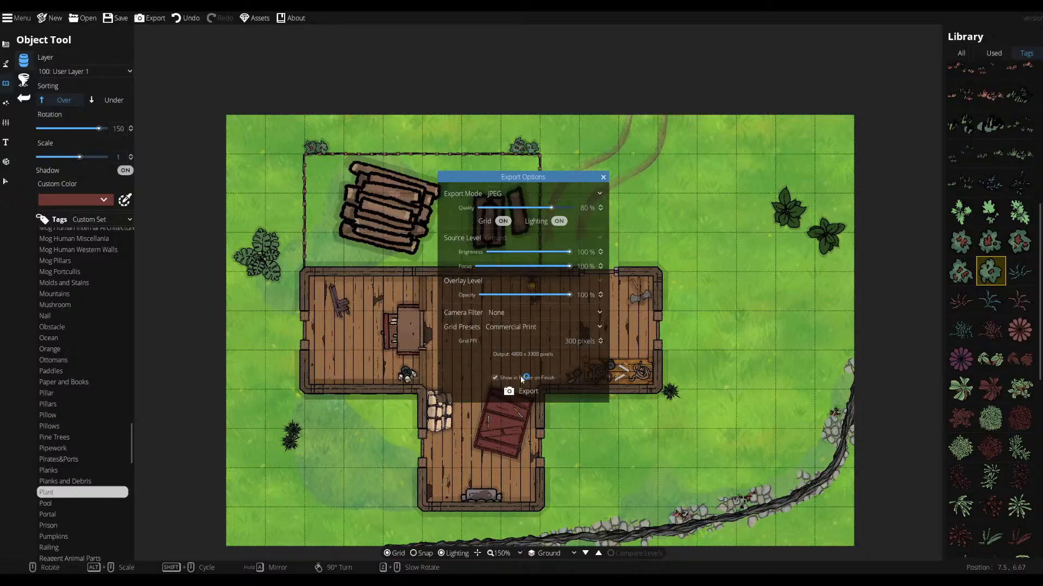
{"action": "left_click", "coordinate": [604, 178]}
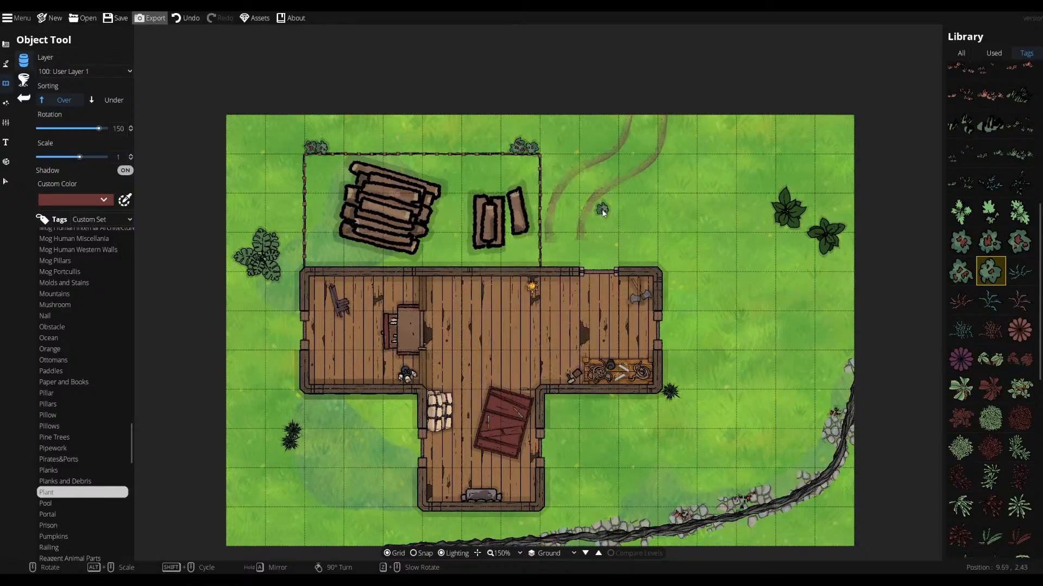
- Create a new map from the A3 Paper template
{"action": "left_click", "coordinate": [52, 18]}
{"action": "left_click", "coordinate": [491, 254]}
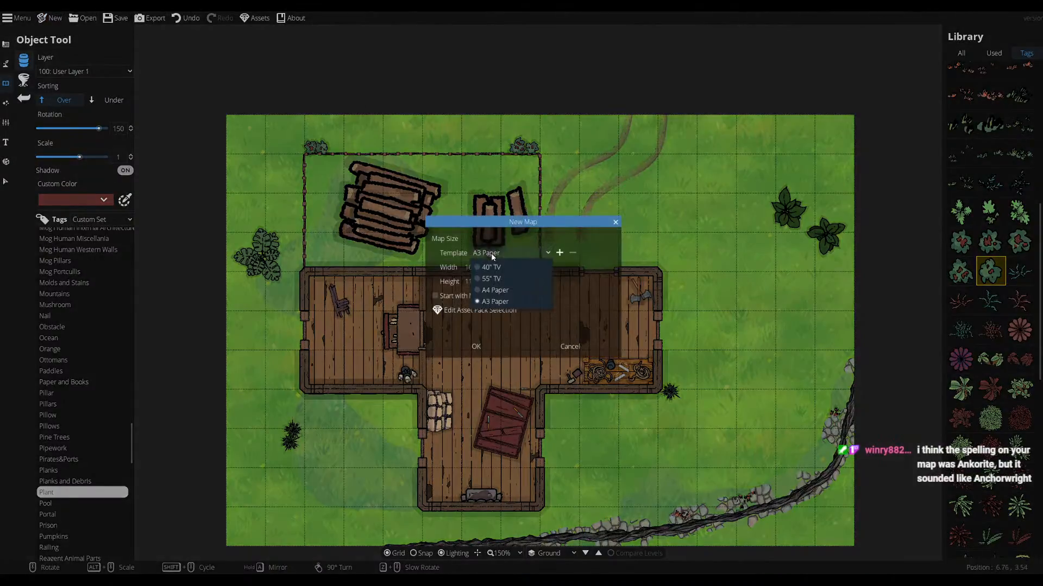
{"action": "left_click", "coordinate": [496, 298]}
{"action": "left_click", "coordinate": [476, 347]}
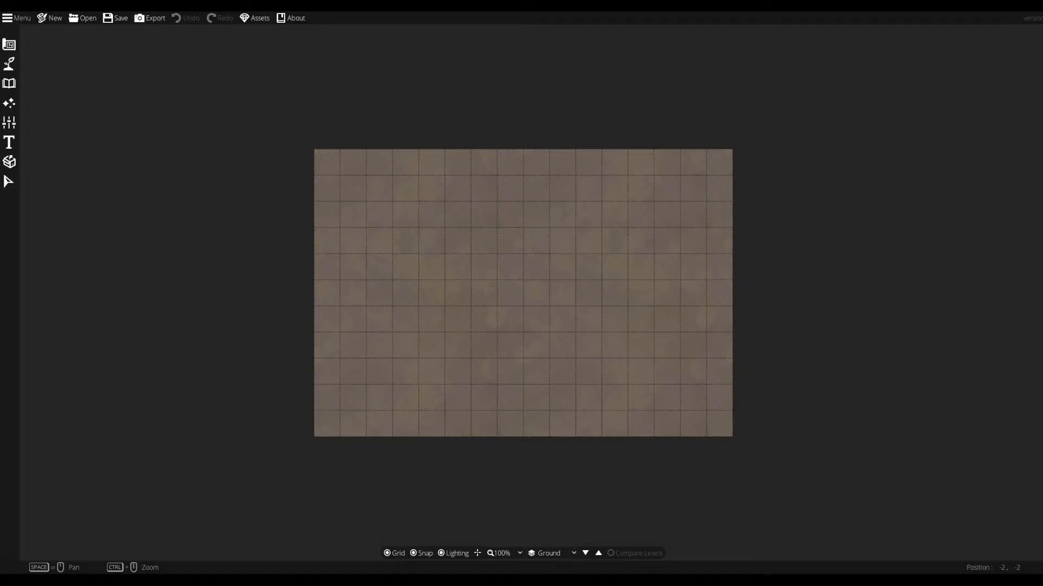
- Create a new map from the A3 Paper template with its height changed to 22 tiles
{"action": "left_click", "coordinate": [54, 18]}
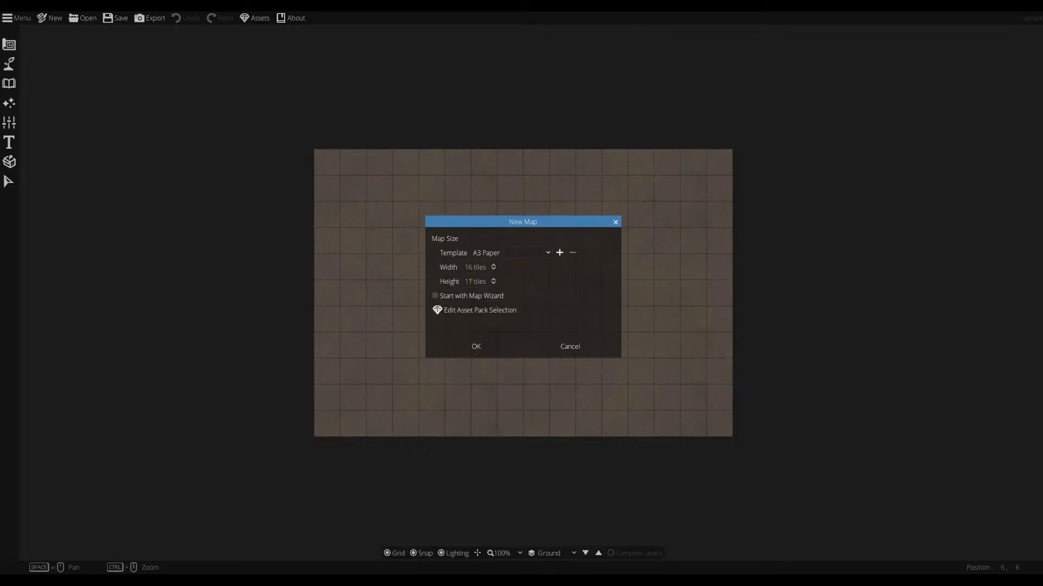
{"action": "left_click_drag", "start_coordinate": [471, 281], "coordinate": [445, 278]}
{"action": "type", "text": "232"}
{"action": "key", "text": "BackSpace"}
{"action": "key", "text": "BackSpace"}
{"action": "type", "text": "2"}
{"action": "left_click", "coordinate": [476, 346]}
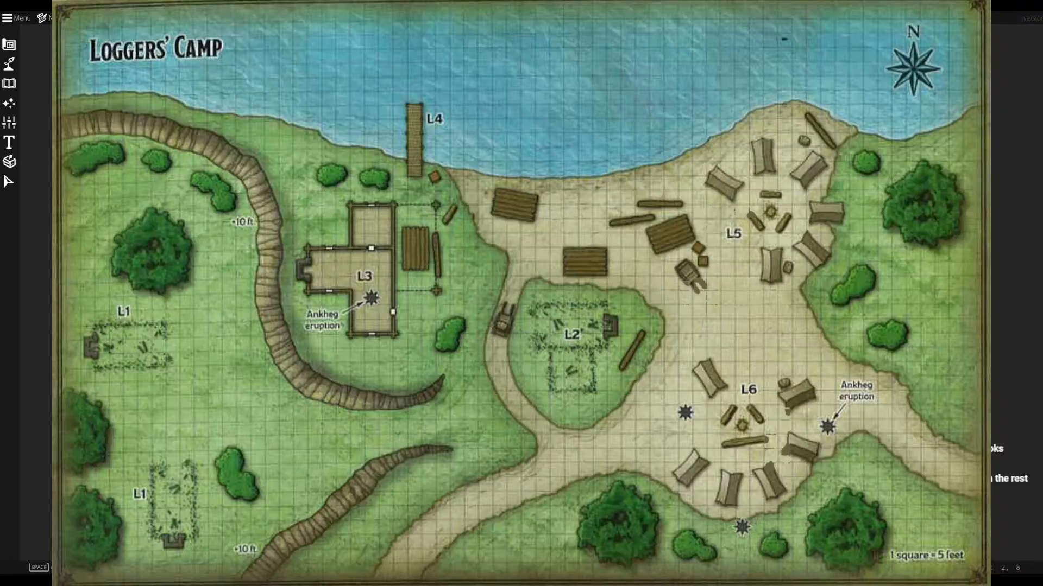
- Unlock four more terrain slots and fill the whole map with Dirt Texture from the last slot
{"action": "left_click", "coordinate": [8, 65]}
{"action": "left_click", "coordinate": [8, 82]}
{"action": "left_click", "coordinate": [6, 65]}
{"action": "left_click", "coordinate": [24, 61]}
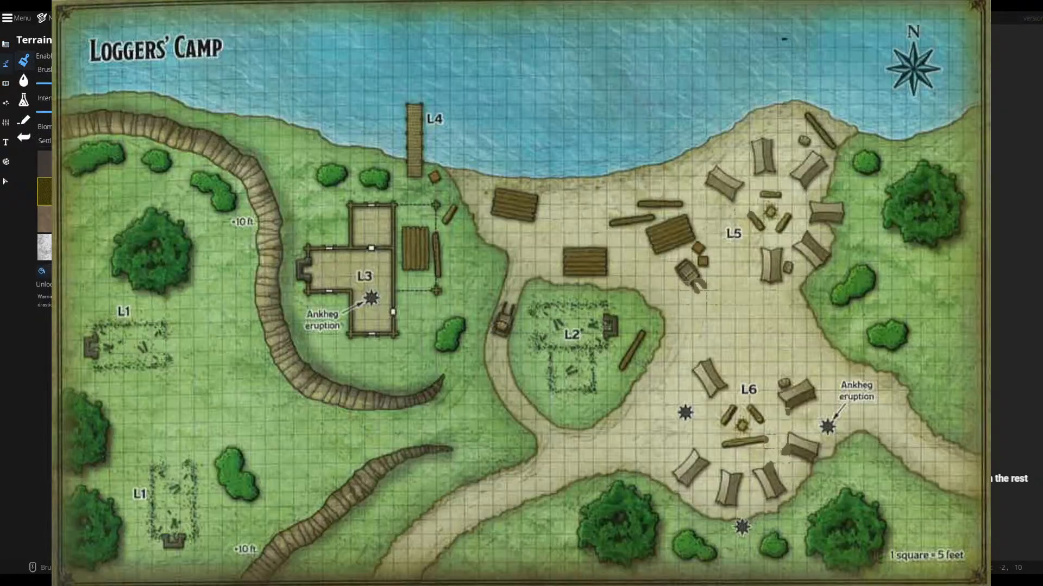
{"action": "left_click", "coordinate": [49, 164]}
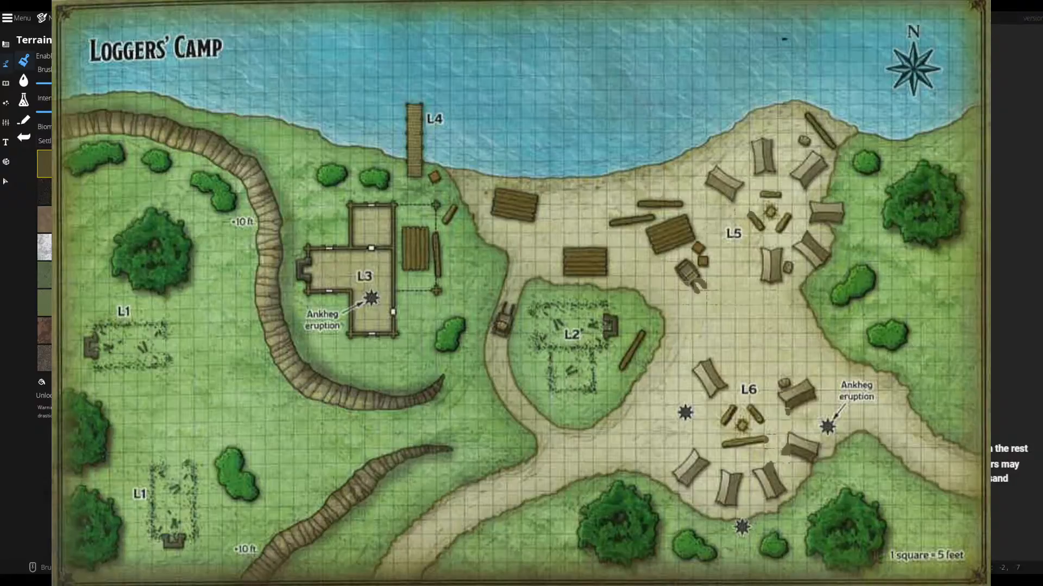
{"action": "left_click", "coordinate": [49, 359]}
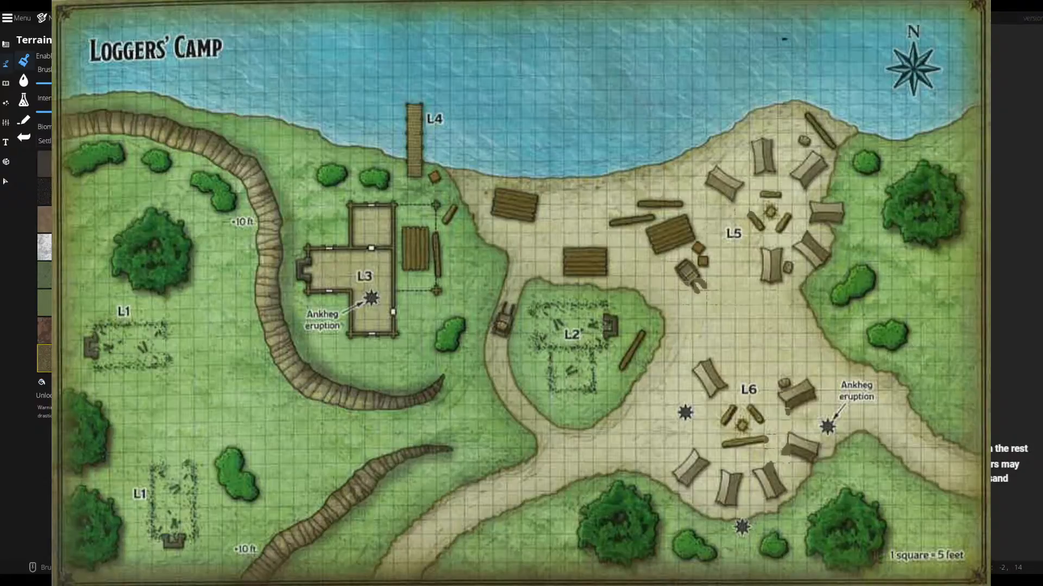
{"action": "left_click", "coordinate": [48, 331]}
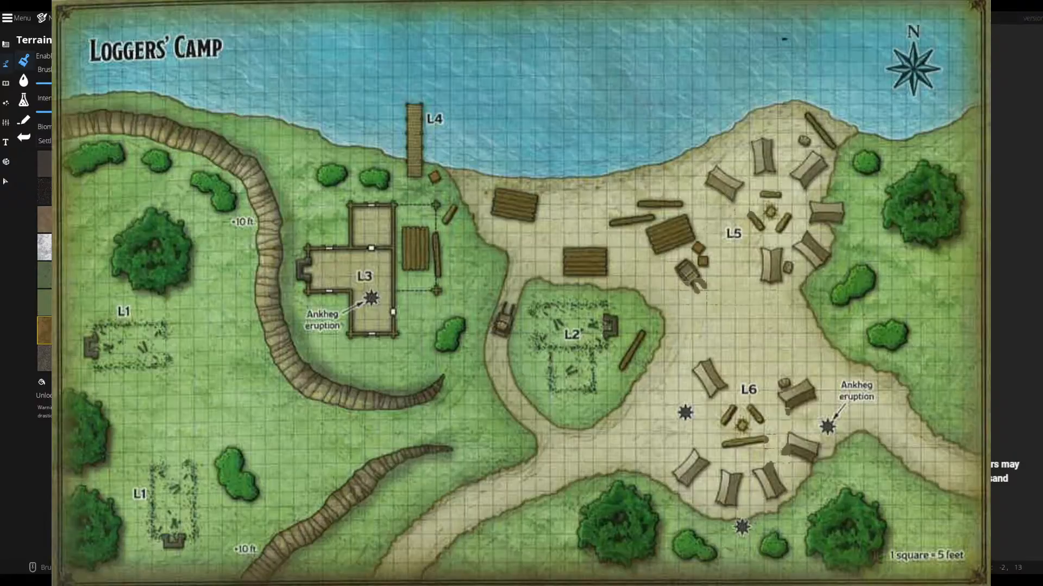
{"action": "left_click", "coordinate": [48, 358]}
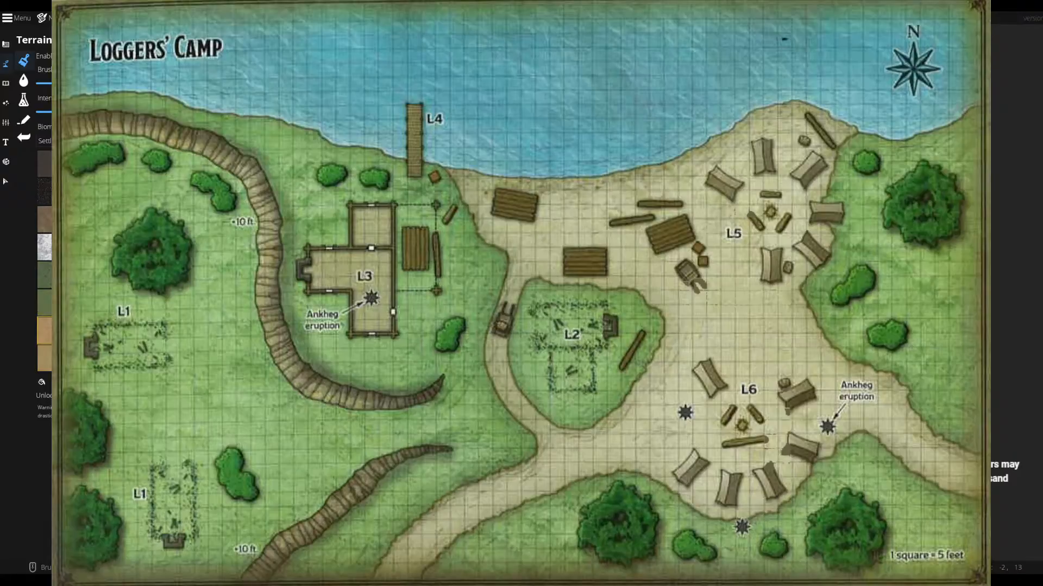
{"action": "left_click", "coordinate": [82, 395]}
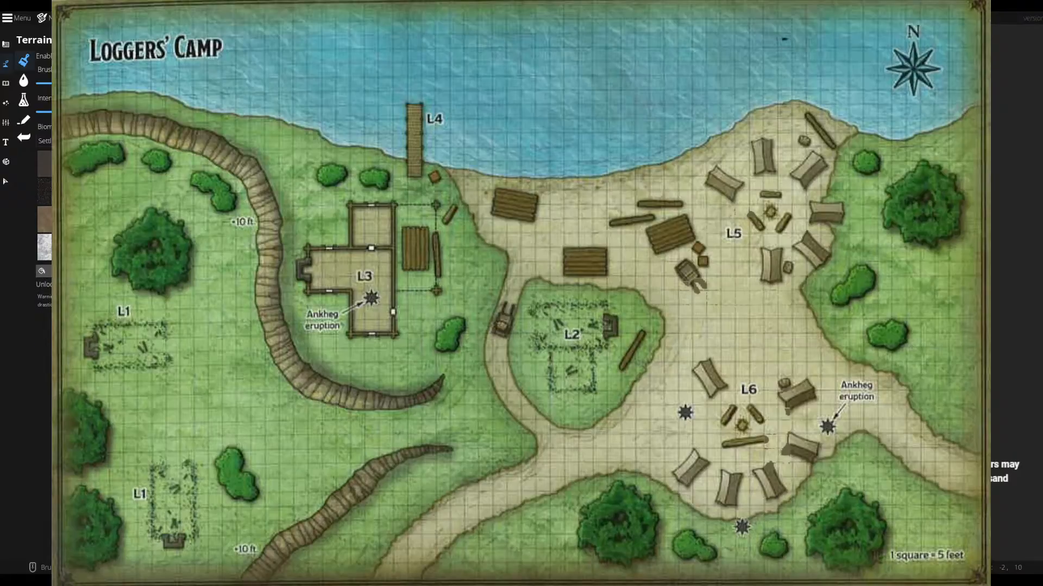
{"action": "left_click", "coordinate": [81, 284]}
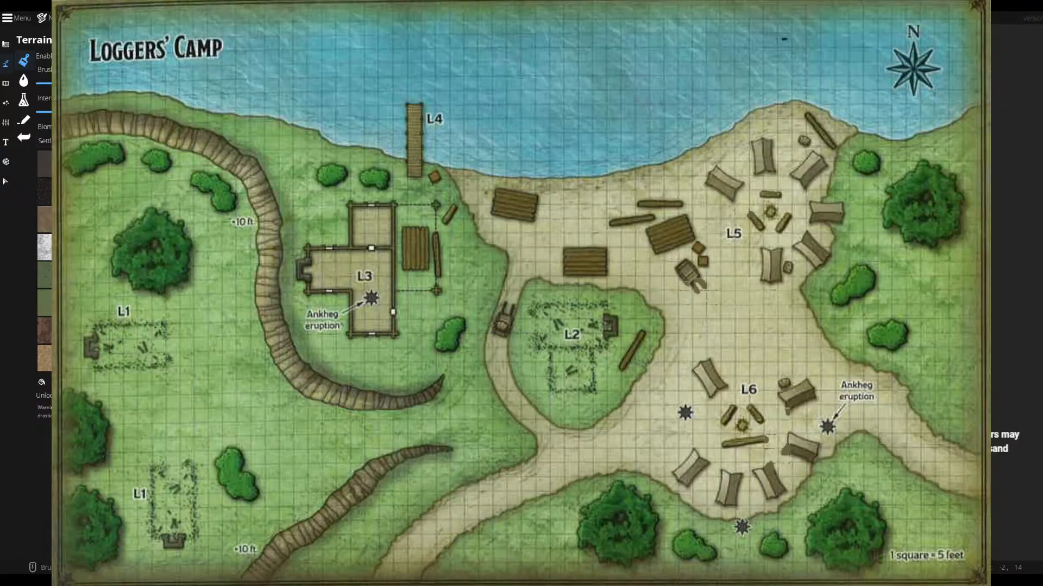
{"action": "left_click", "coordinate": [82, 359]}
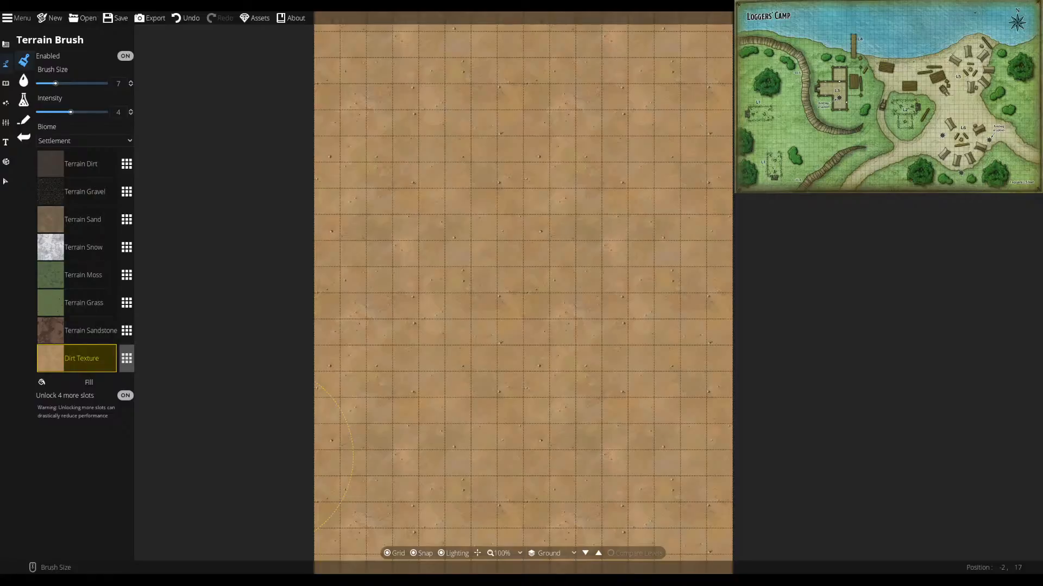
- Choose the Tent Colorable B 3x3 object and give it a light orange custom color
{"action": "left_click", "coordinate": [24, 81]}
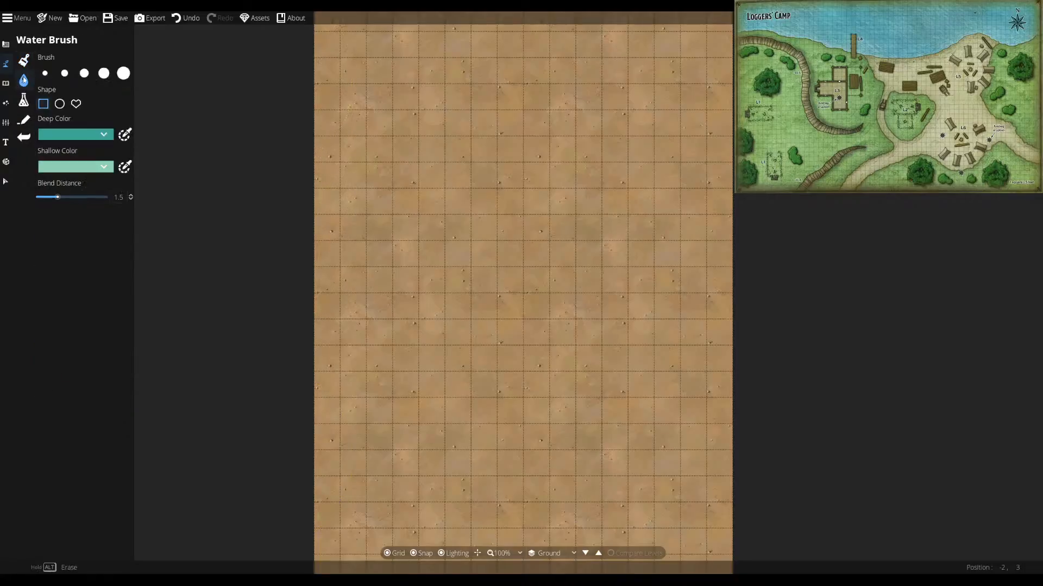
{"action": "left_click", "coordinate": [11, 82]}
{"action": "left_click", "coordinate": [32, 61]}
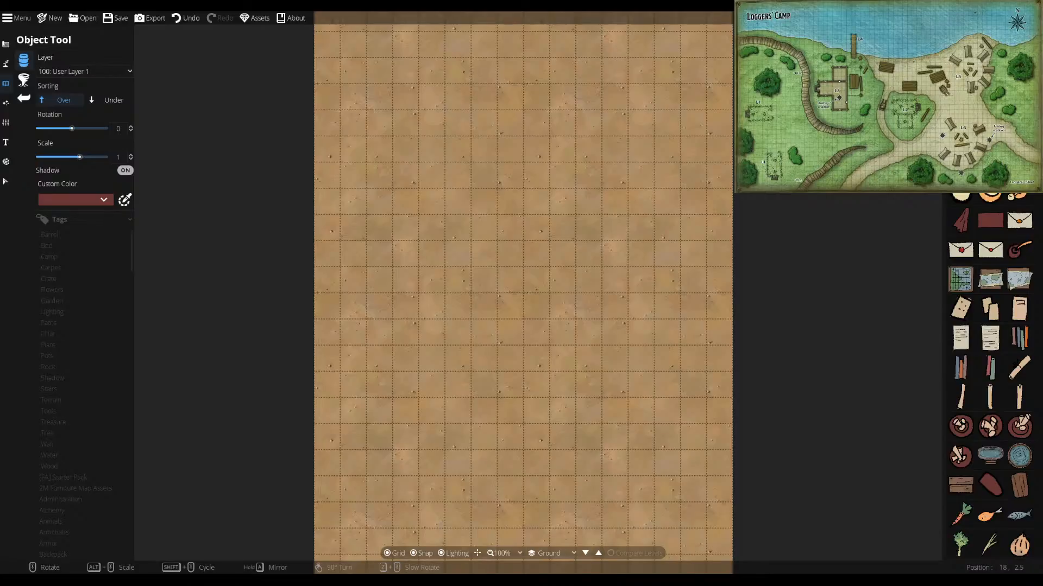
{"action": "key", "text": "Return"}
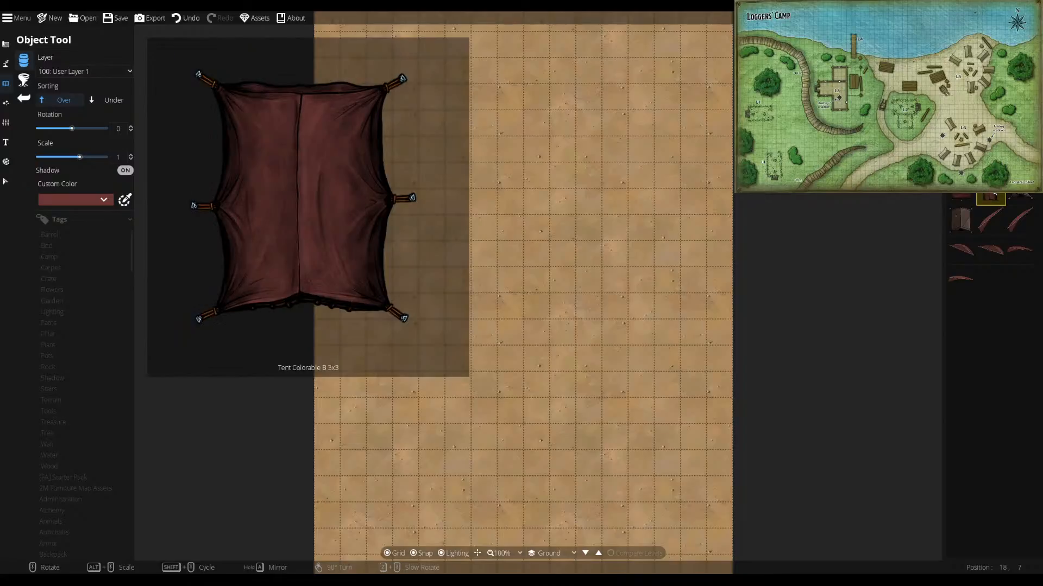
{"action": "left_click", "coordinate": [990, 198]}
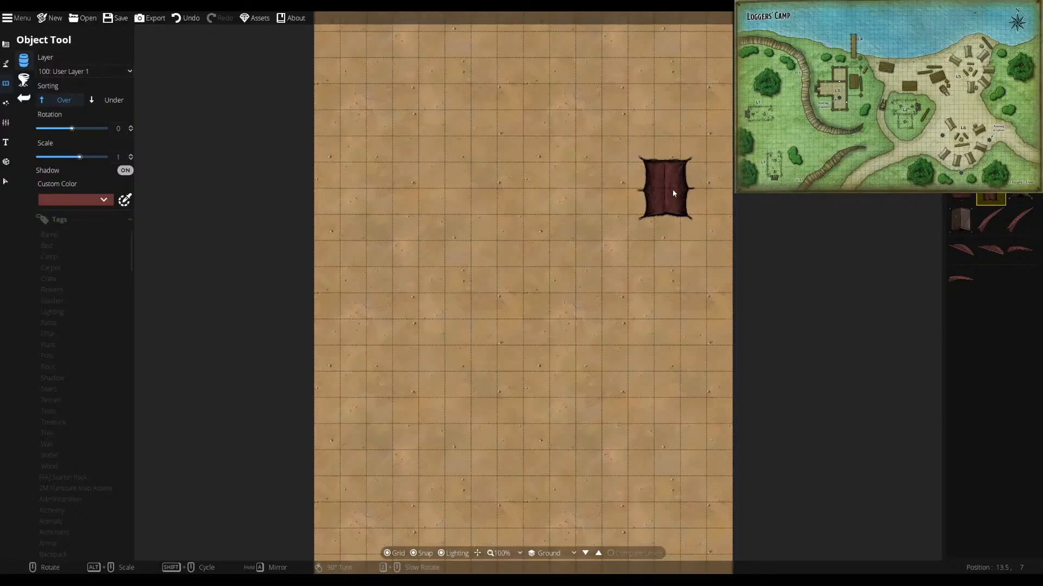
{"action": "scroll", "coordinate": [612, 231], "scroll_direction": "down", "scroll_amount": 9}
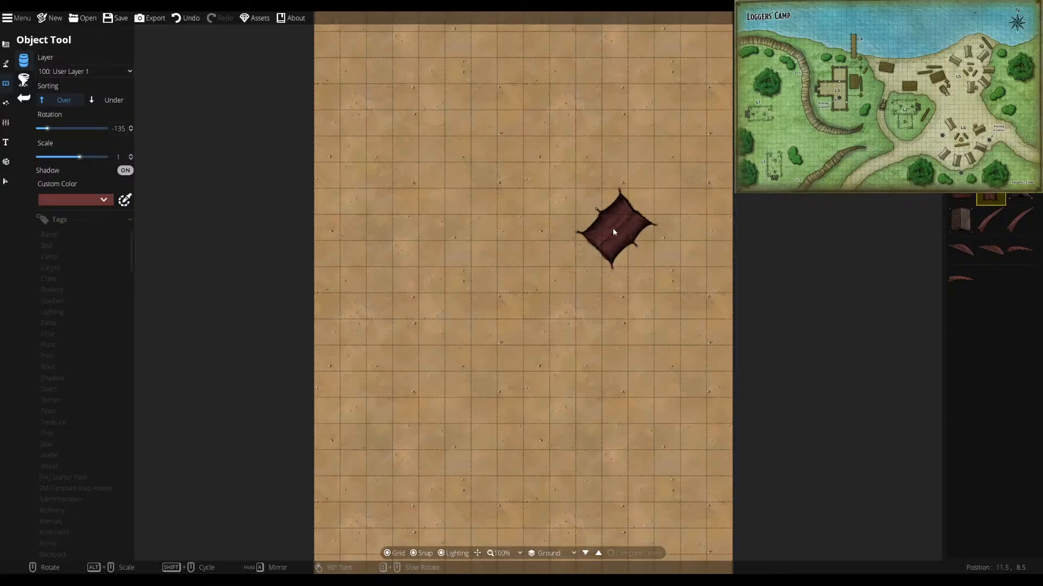
{"action": "left_click", "coordinate": [83, 199]}
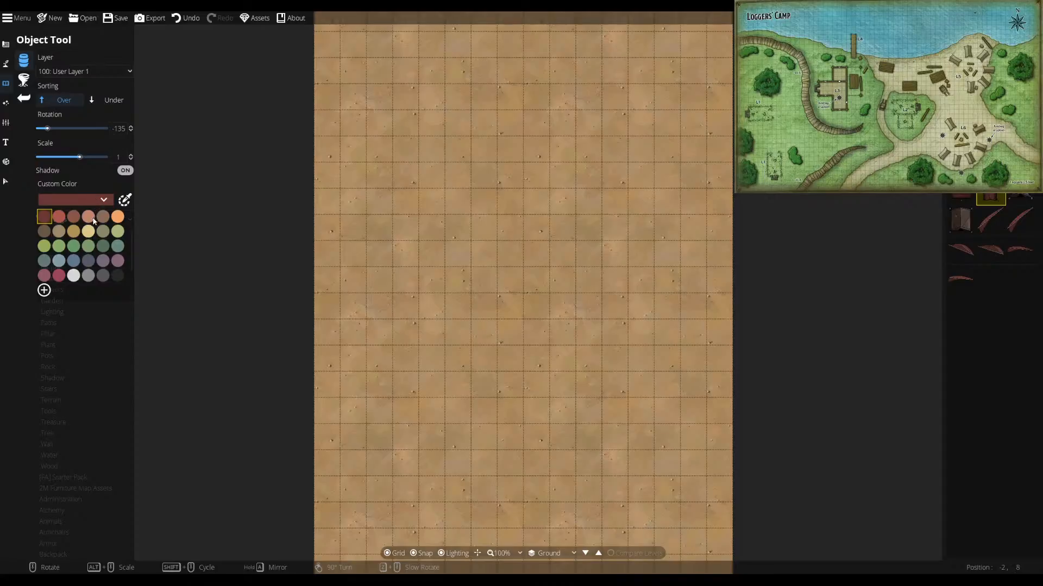
{"action": "left_click", "coordinate": [115, 220]}
{"action": "scroll", "coordinate": [396, 217], "scroll_direction": "down", "scroll_amount": 1}
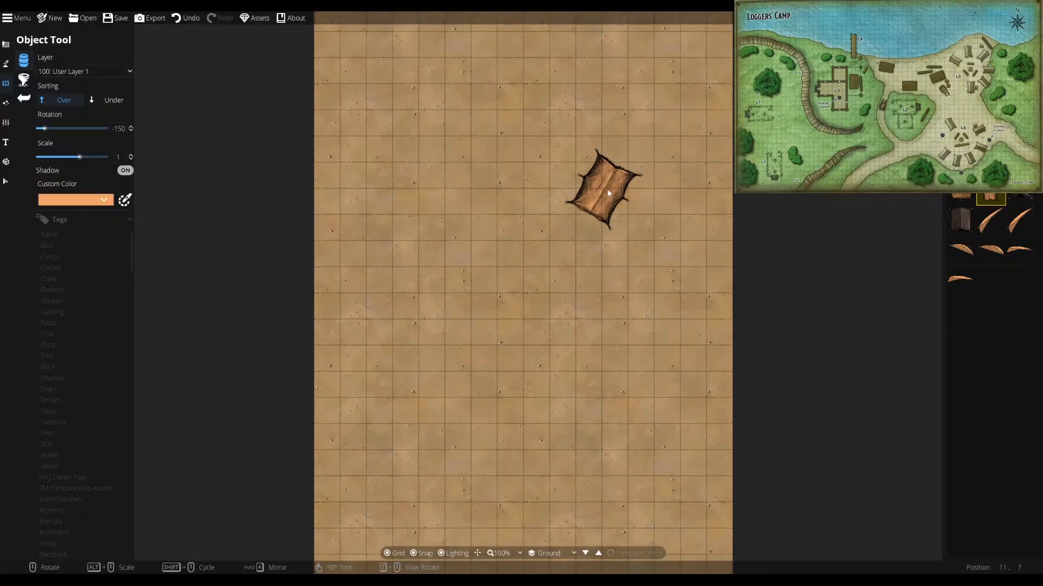
{"action": "scroll", "coordinate": [609, 193], "scroll_direction": "down", "scroll_amount": 2}
{"action": "scroll", "coordinate": [611, 194], "scroll_direction": "up", "scroll_amount": 3}
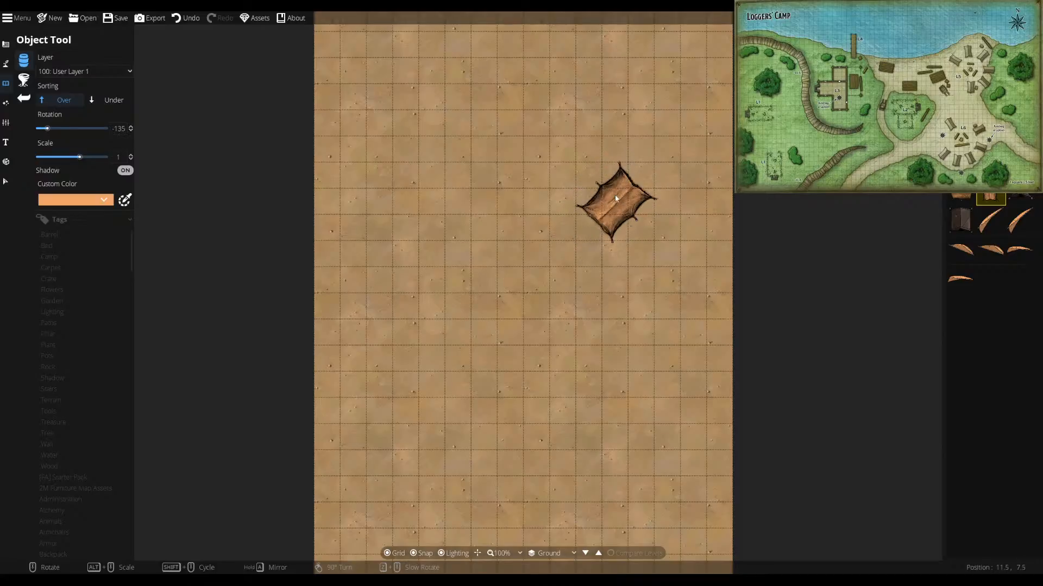
{"action": "scroll", "coordinate": [597, 194], "scroll_direction": "down", "scroll_amount": 5}
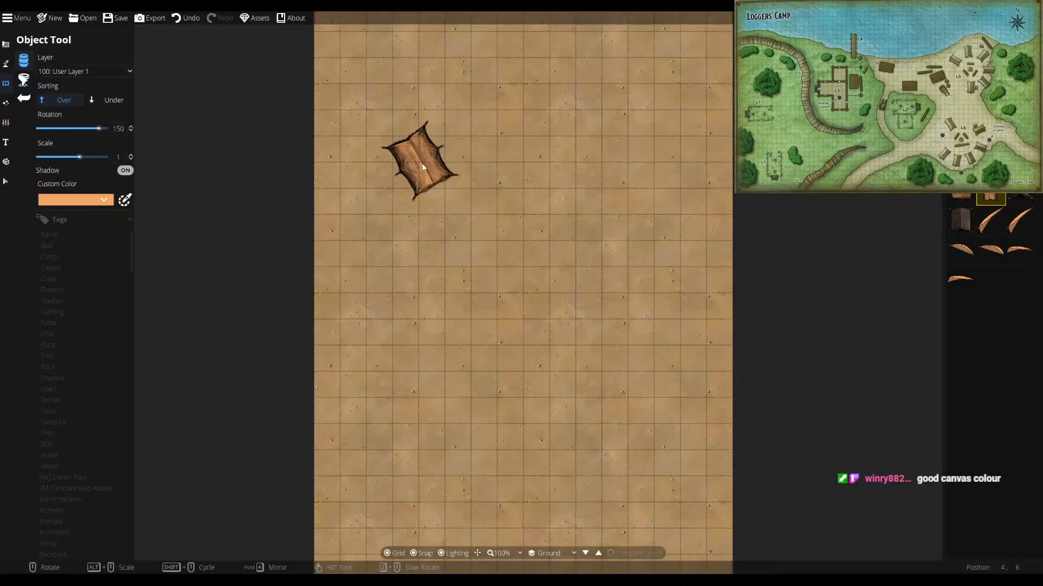
{"action": "scroll", "coordinate": [482, 147], "scroll_direction": "up", "scroll_amount": 1}
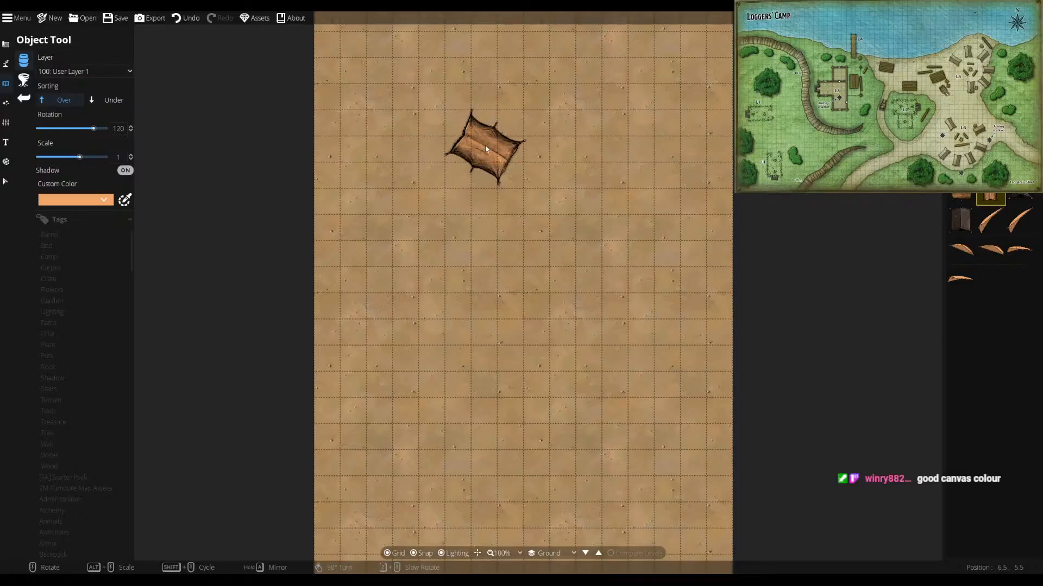
{"action": "scroll", "coordinate": [547, 260], "scroll_direction": "up", "scroll_amount": 7}
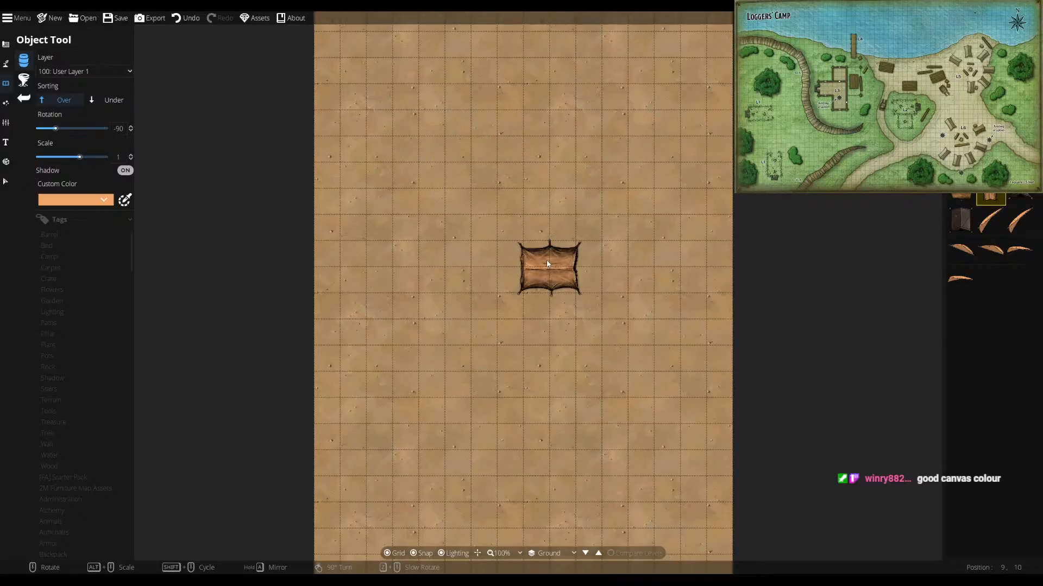
{"action": "scroll", "coordinate": [546, 253], "scroll_direction": "down", "scroll_amount": 7}
{"action": "scroll", "coordinate": [548, 256], "scroll_direction": "up", "scroll_amount": 1}
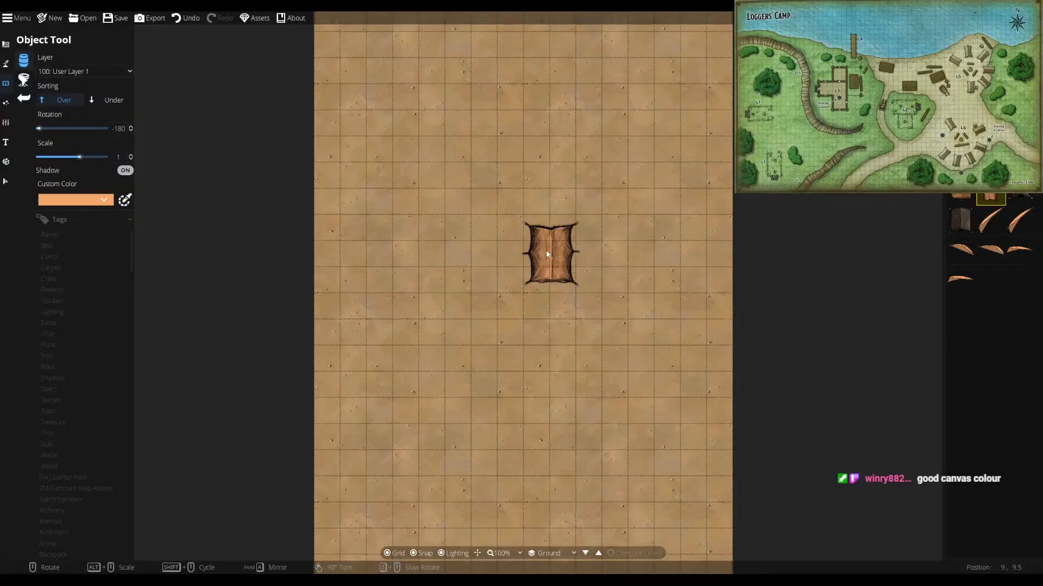
{"action": "scroll", "coordinate": [591, 203], "scroll_direction": "down", "scroll_amount": 4}
{"action": "scroll", "coordinate": [612, 191], "scroll_direction": "up", "scroll_amount": 7}
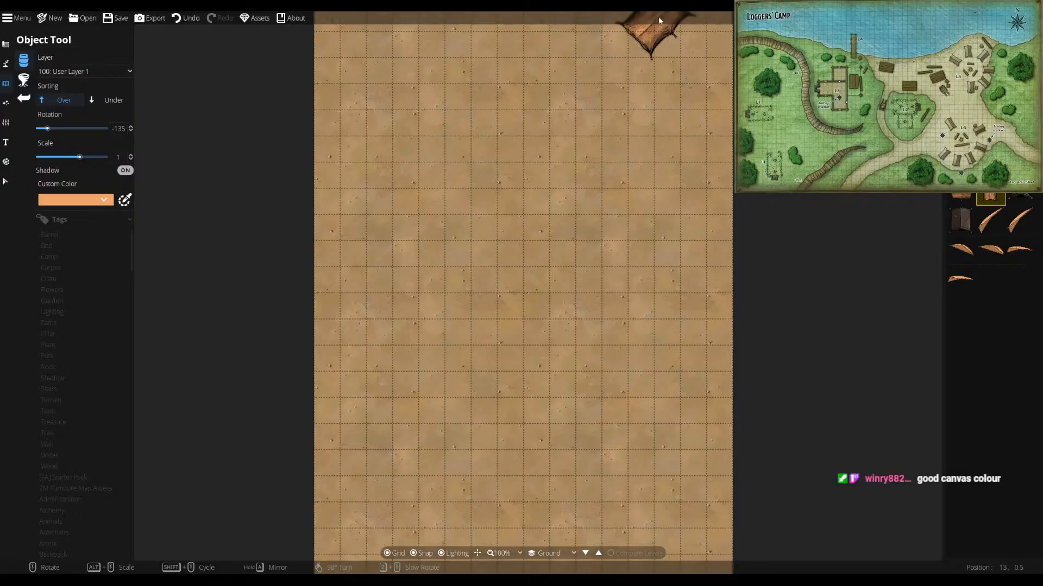
{"action": "left_click_drag", "start_coordinate": [359, 387], "coordinate": [344, 409]}
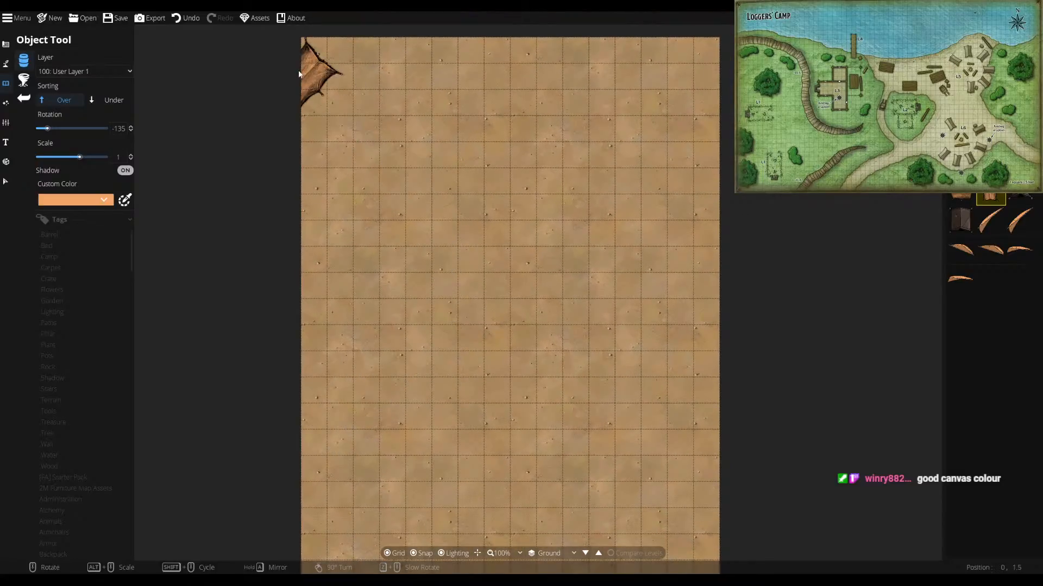
{"action": "left_click_drag", "start_coordinate": [547, 302], "coordinate": [529, 277]}
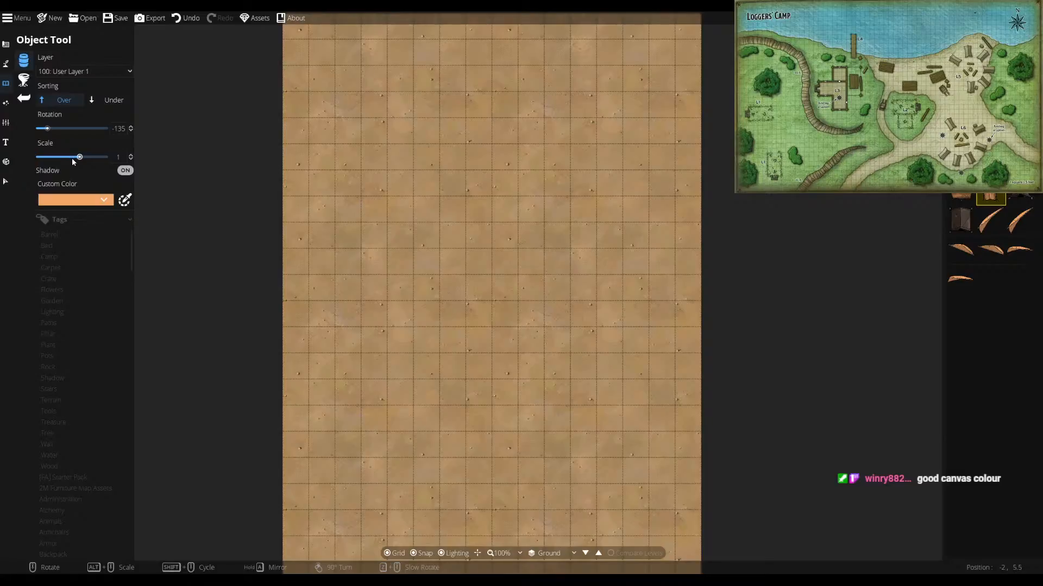
- Enlarge the tent to scale 1.58 and place it at an angle near the map's northeast corner
{"action": "left_click_drag", "start_coordinate": [80, 157], "coordinate": [88, 157]}
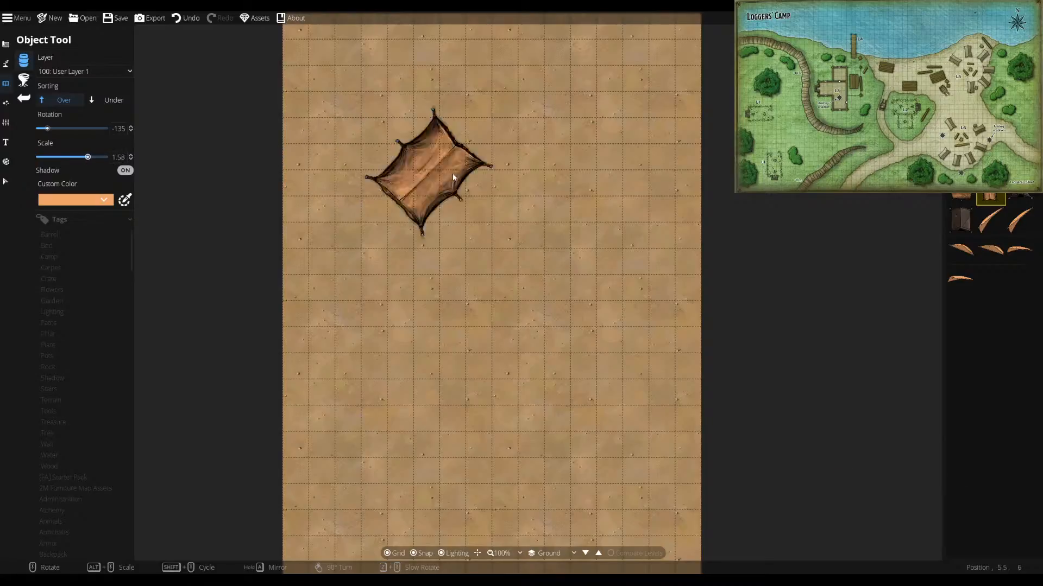
{"action": "scroll", "coordinate": [597, 168], "scroll_direction": "down", "scroll_amount": 1}
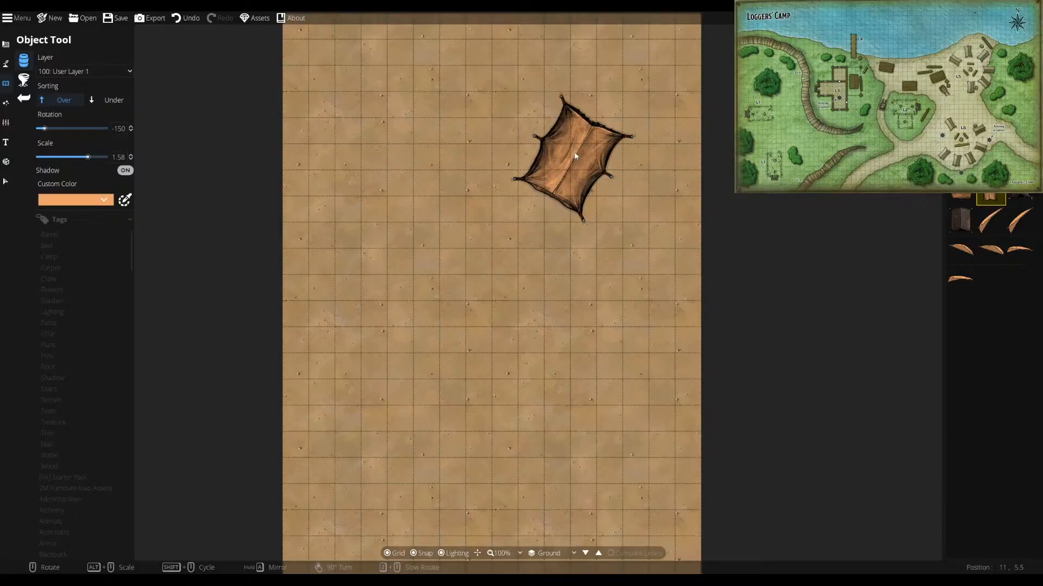
{"action": "scroll", "coordinate": [635, 220], "scroll_direction": "up", "scroll_amount": 4}
{"action": "scroll", "coordinate": [624, 219], "scroll_direction": "down", "scroll_amount": 2}
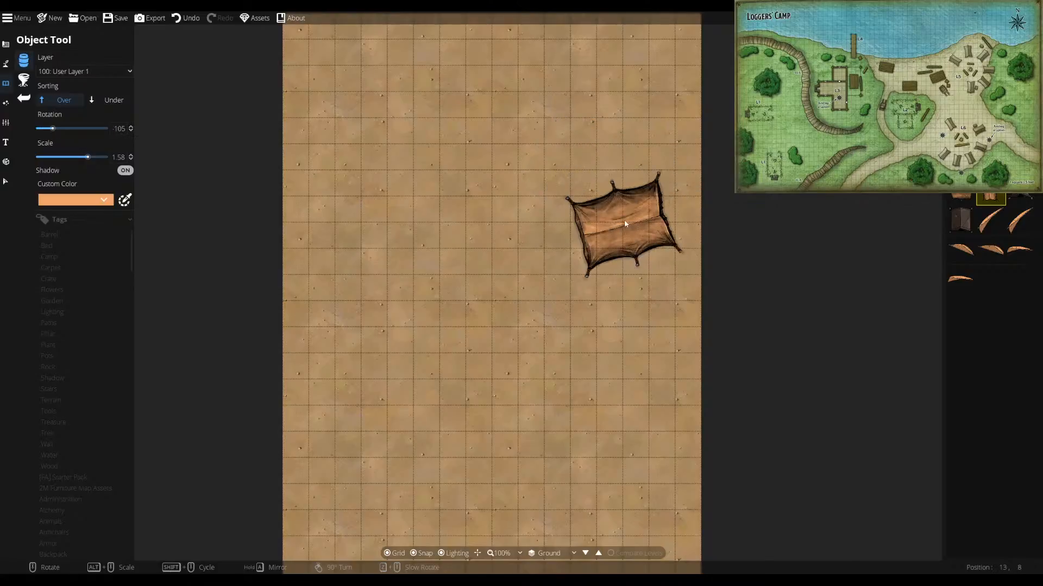
{"action": "left_click", "coordinate": [606, 189]}
- Place two more tents down the east edge, one rotated 90 degrees and a slightly tilted one south of it
{"action": "scroll", "coordinate": [635, 304], "scroll_direction": "down", "scroll_amount": 6}
{"action": "scroll", "coordinate": [643, 318], "scroll_direction": "down", "scroll_amount": 4}
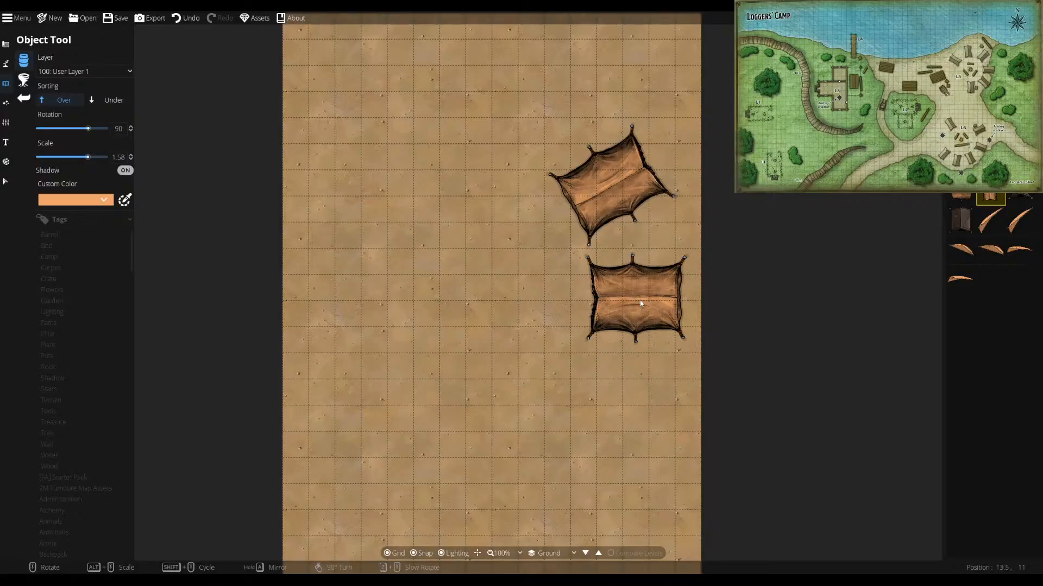
{"action": "scroll", "coordinate": [643, 304], "scroll_direction": "down", "scroll_amount": 1}
{"action": "scroll", "coordinate": [650, 303], "scroll_direction": "up", "scroll_amount": 1}
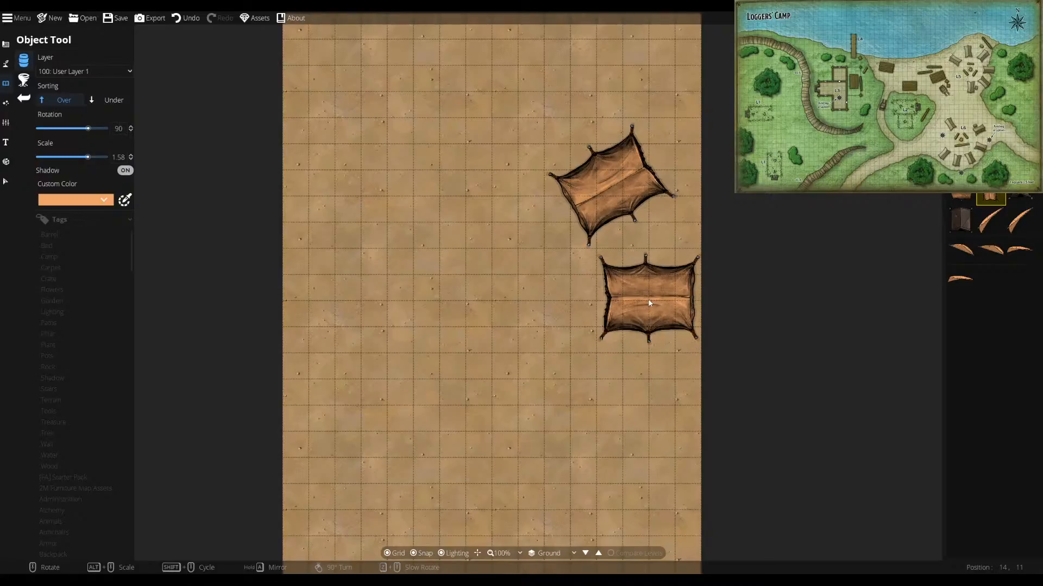
{"action": "scroll", "coordinate": [649, 304], "scroll_direction": "down", "scroll_amount": 1}
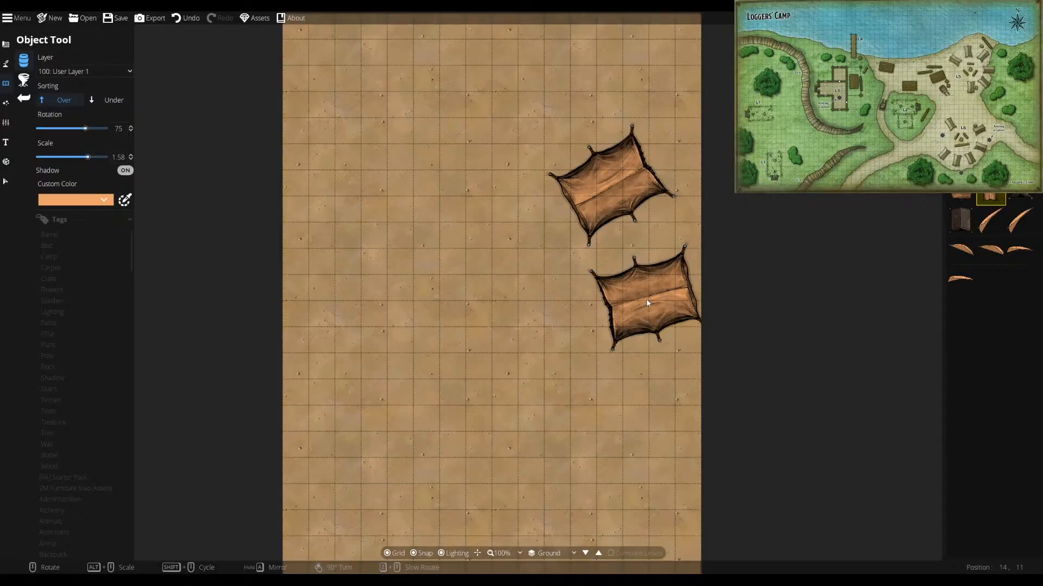
{"action": "scroll", "coordinate": [645, 324], "scroll_direction": "up", "scroll_amount": 1}
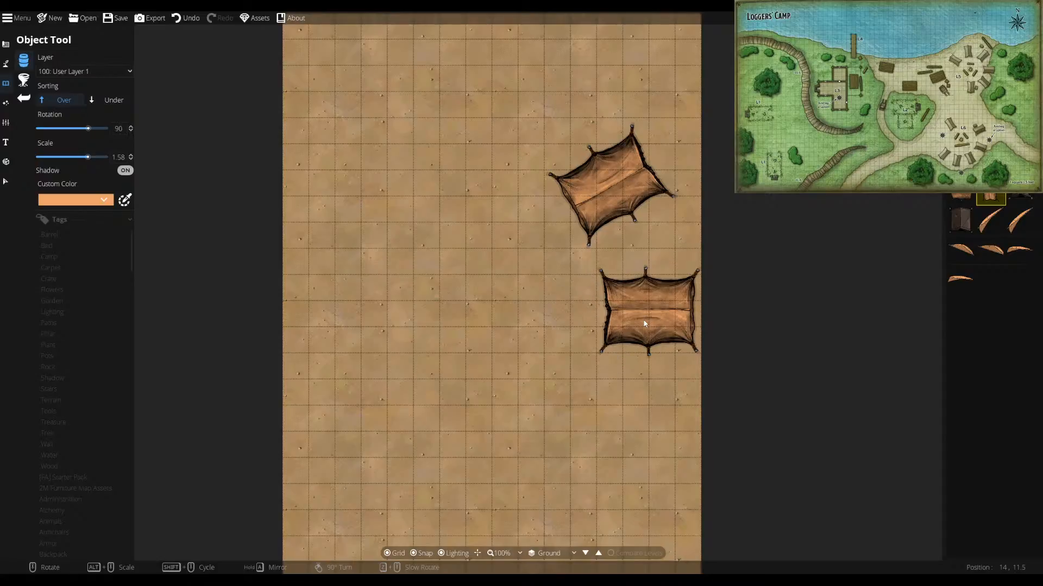
{"action": "left_click", "coordinate": [644, 323]}
{"action": "scroll", "coordinate": [649, 447], "scroll_direction": "up", "scroll_amount": 1}
{"action": "left_click", "coordinate": [641, 448]}
- Place a tent rotated -30 degrees near the map's northwest corner
{"action": "scroll", "coordinate": [597, 472], "scroll_direction": "up", "scroll_amount": 3}
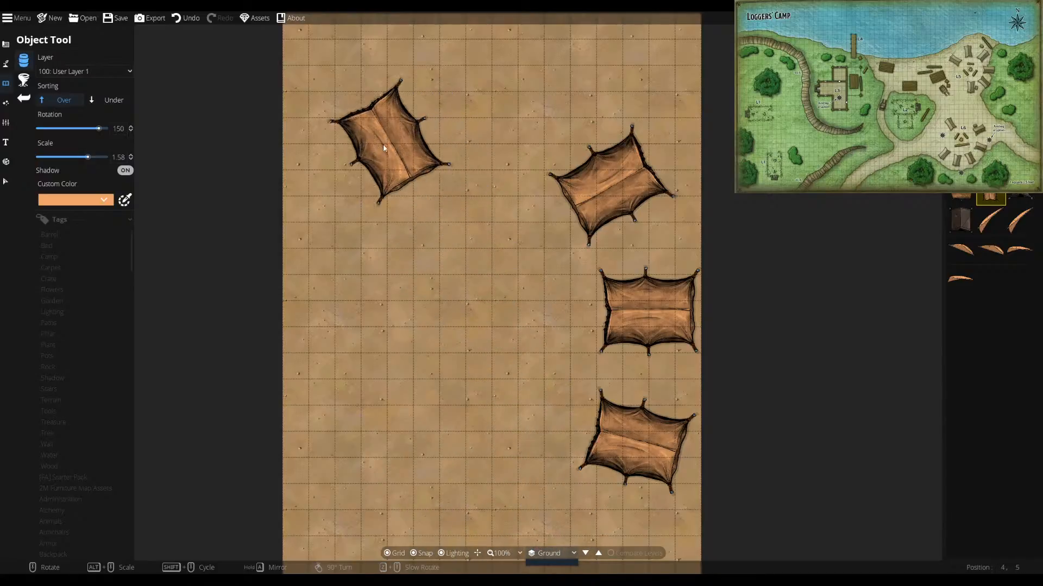
{"action": "scroll", "coordinate": [401, 162], "scroll_direction": "down", "scroll_amount": 12}
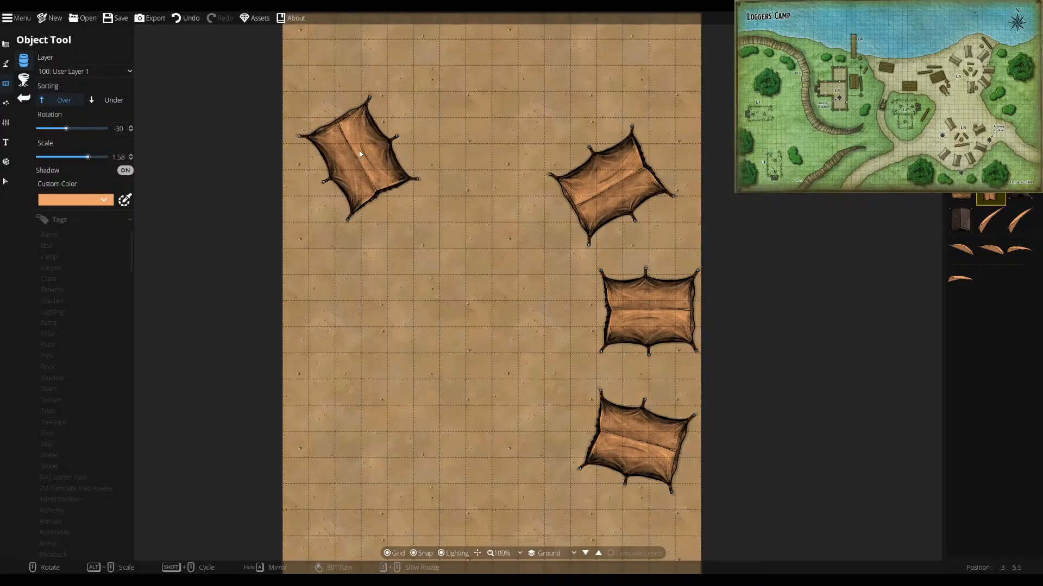
{"action": "left_click", "coordinate": [361, 155]}
- Place two more angled tents, one near the map's southwest corner and one rotated 150 degrees along the south edge toward the east
{"action": "scroll", "coordinate": [521, 376], "scroll_direction": "down", "scroll_amount": 4}
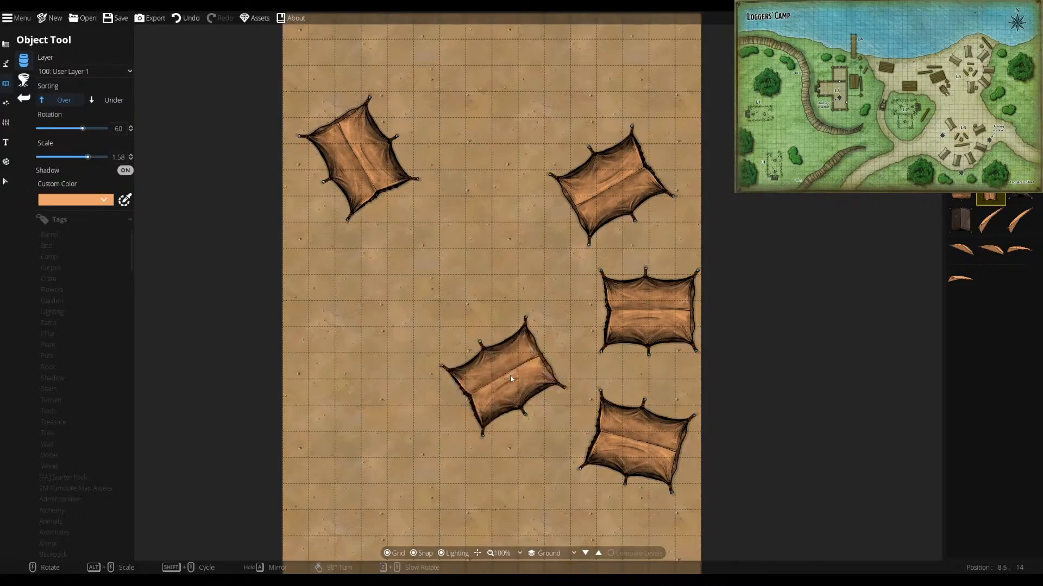
{"action": "left_click_drag", "start_coordinate": [506, 391], "coordinate": [536, 304]}
{"action": "scroll", "coordinate": [412, 361], "scroll_direction": "down", "scroll_amount": 11}
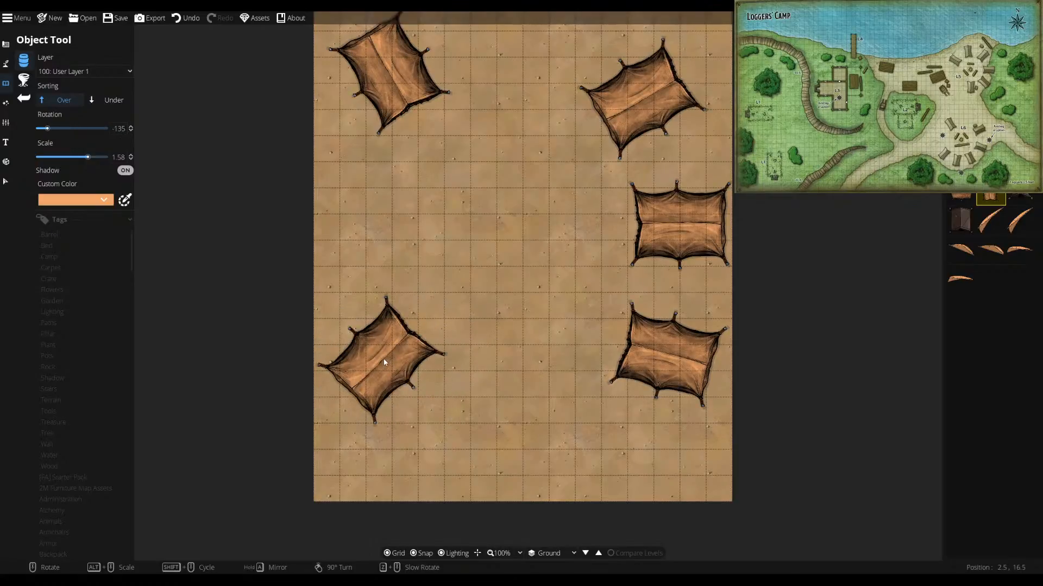
{"action": "scroll", "coordinate": [385, 361], "scroll_direction": "down", "scroll_amount": 1}
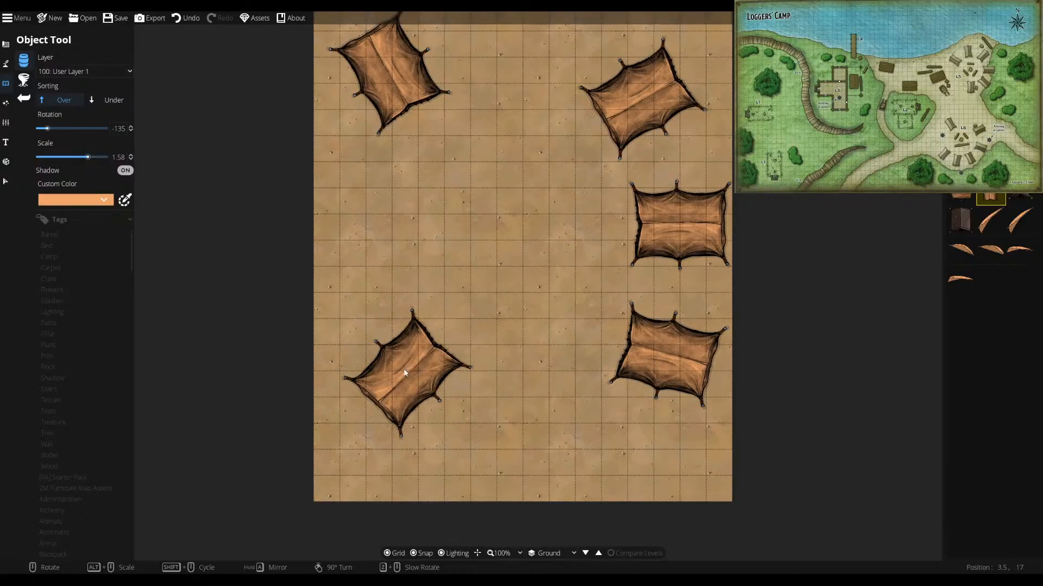
{"action": "left_click", "coordinate": [384, 401]}
{"action": "scroll", "coordinate": [574, 451], "scroll_direction": "down", "scroll_amount": 4}
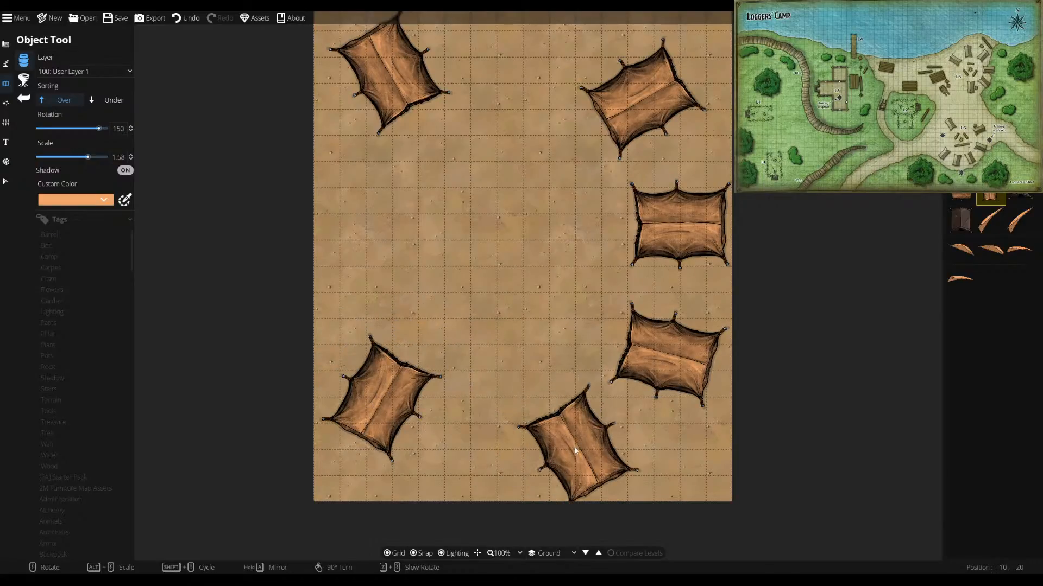
{"action": "left_click", "coordinate": [574, 451]}
- Place a campfire rotated -150 degrees in the open center of the tent ring
{"action": "key", "text": "Return"}
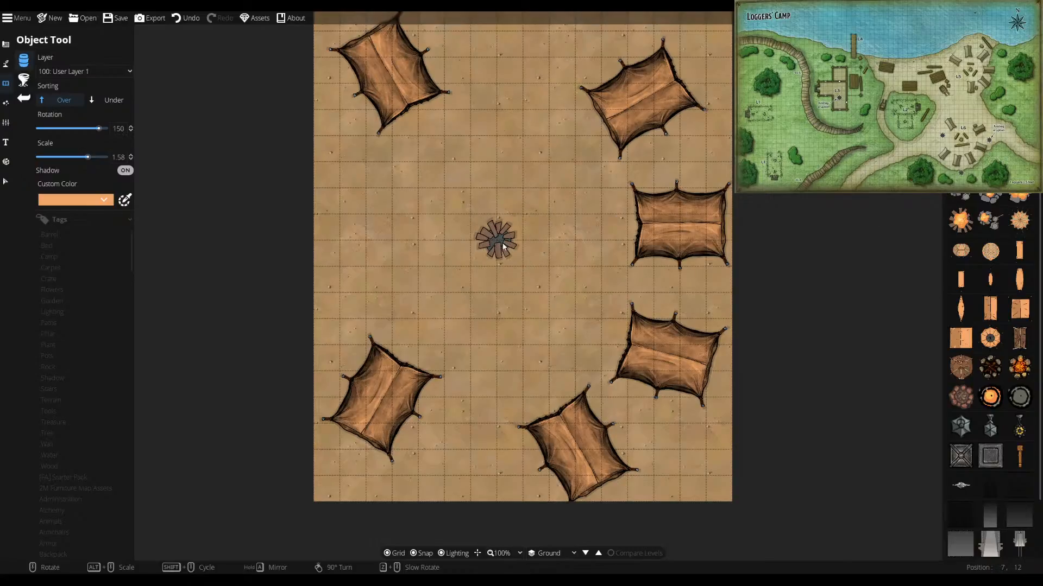
{"action": "scroll", "coordinate": [503, 246], "scroll_direction": "down", "scroll_amount": 4}
{"action": "left_click", "coordinate": [502, 246]}
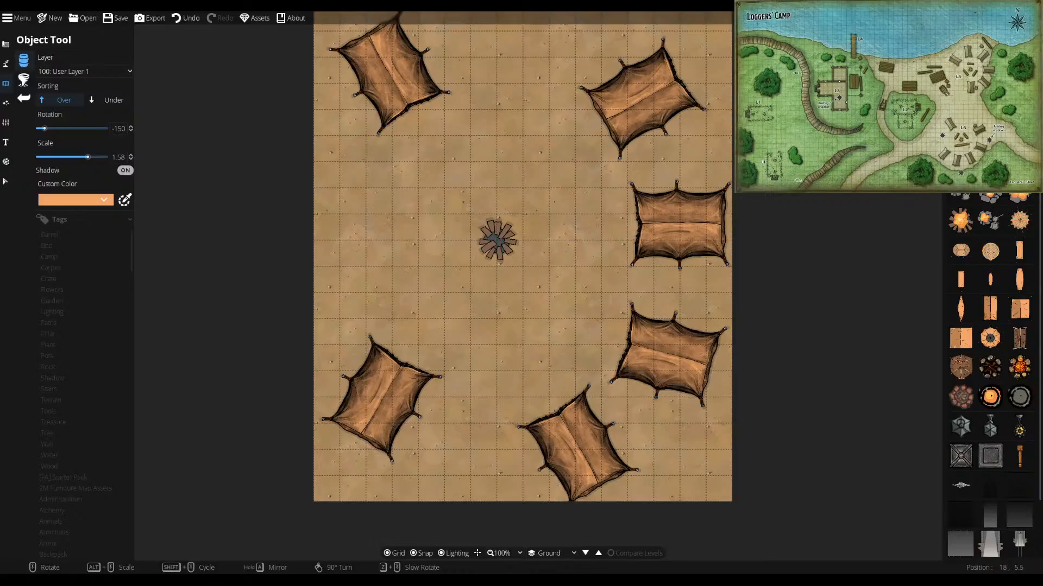
- Choose the long thick log object with jagged pale ends and set its scale to 1
{"action": "scroll", "coordinate": [989, 347], "scroll_direction": "down", "scroll_amount": 5}
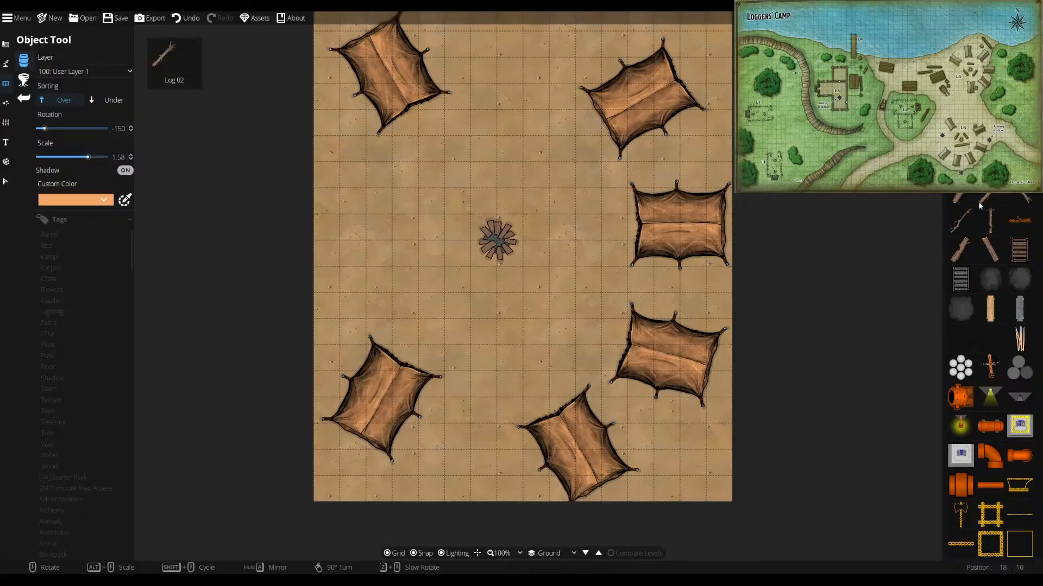
{"action": "left_click", "coordinate": [988, 253]}
{"action": "scroll", "coordinate": [565, 228], "scroll_direction": "down", "scroll_amount": 3}
{"action": "double_click", "coordinate": [124, 157]}
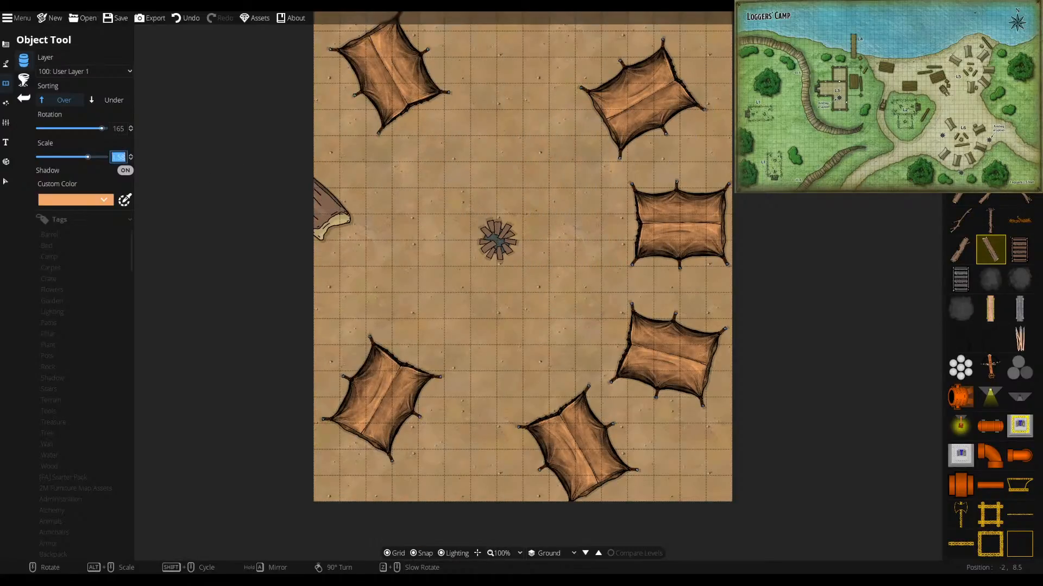
{"action": "type", "text": "1"}
{"action": "key", "text": "Return"}
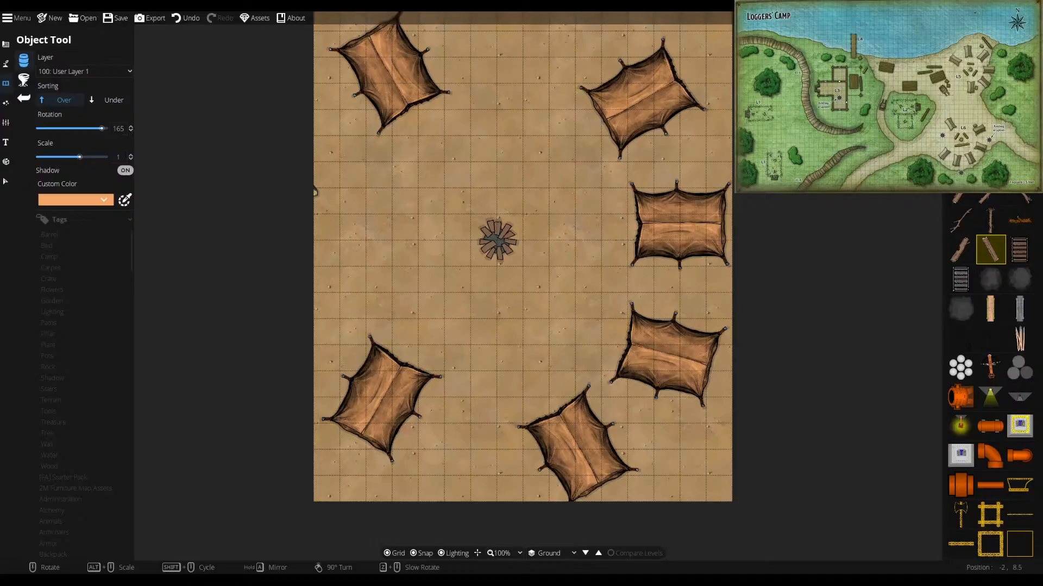
- Place the long log just east of the campfire, rotated -150 degrees so it runs north to south
{"action": "scroll", "coordinate": [505, 181], "scroll_direction": "down", "scroll_amount": 3}
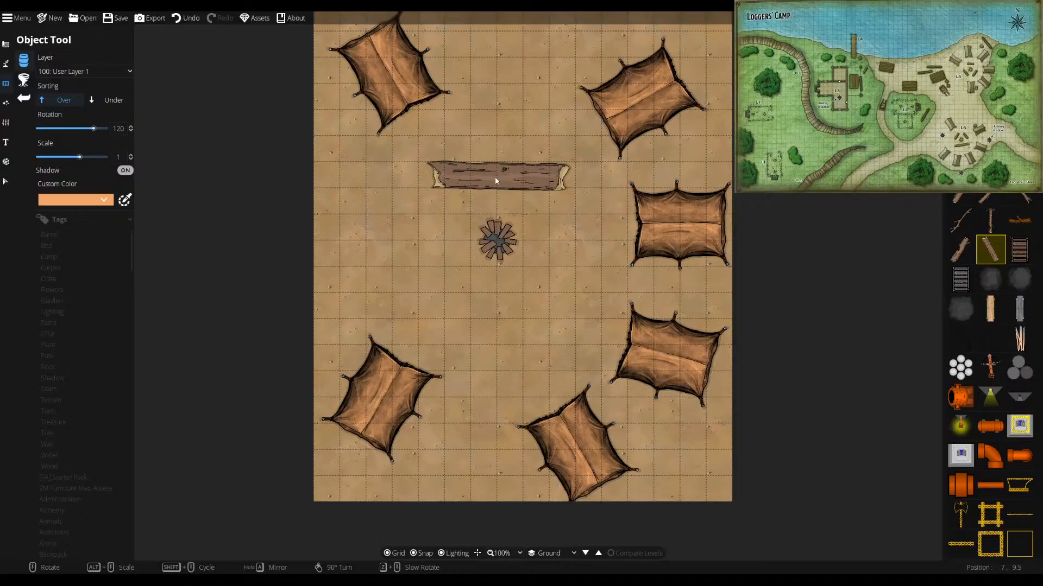
{"action": "scroll", "coordinate": [535, 212], "scroll_direction": "up", "scroll_amount": 6}
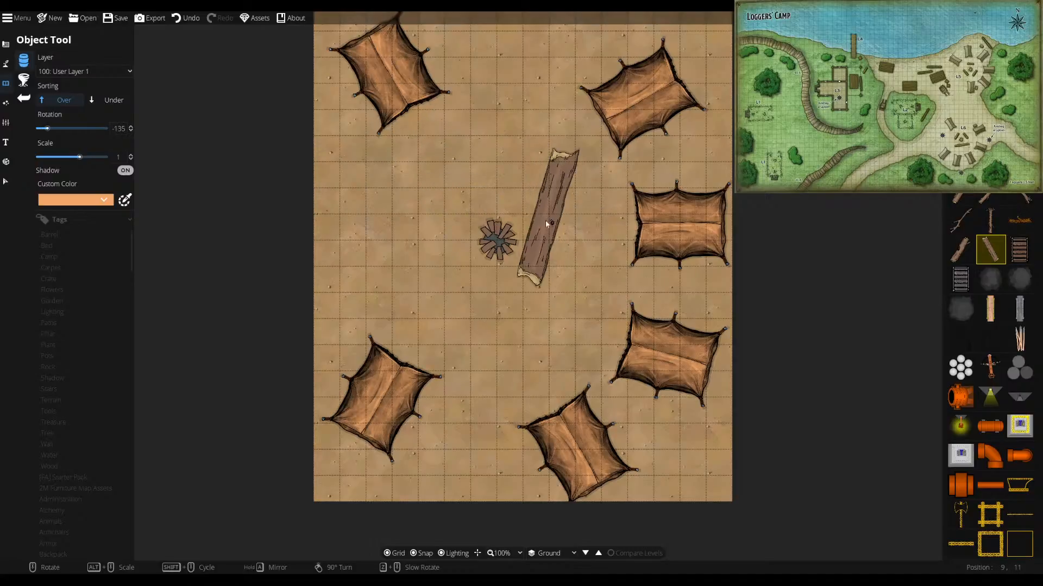
{"action": "left_click", "coordinate": [558, 241]}
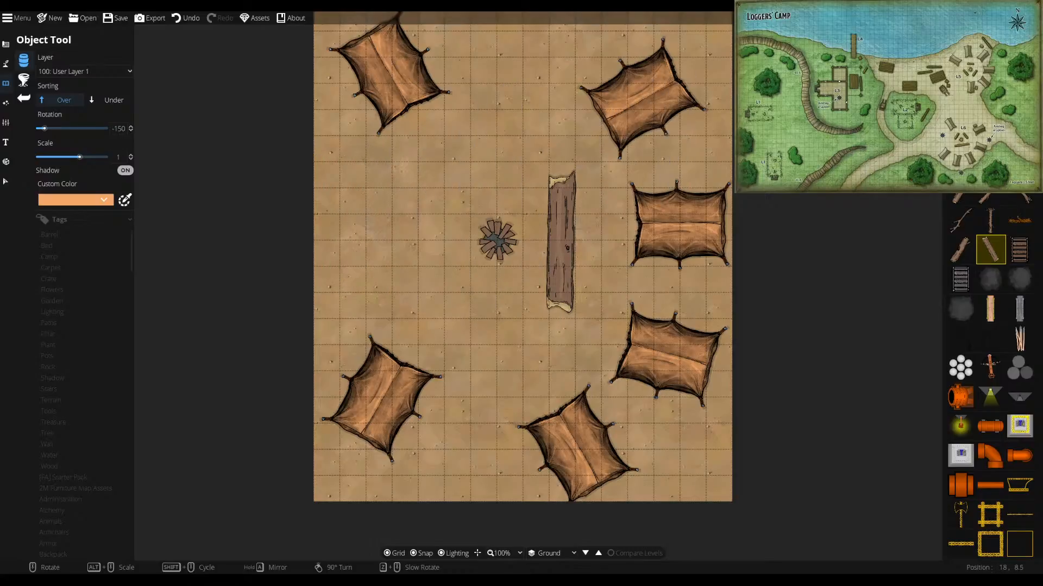
- Choose the shorter log object with a branch stub for the area northwest of the campfire
{"action": "mouse_move", "coordinate": [957, 254]}
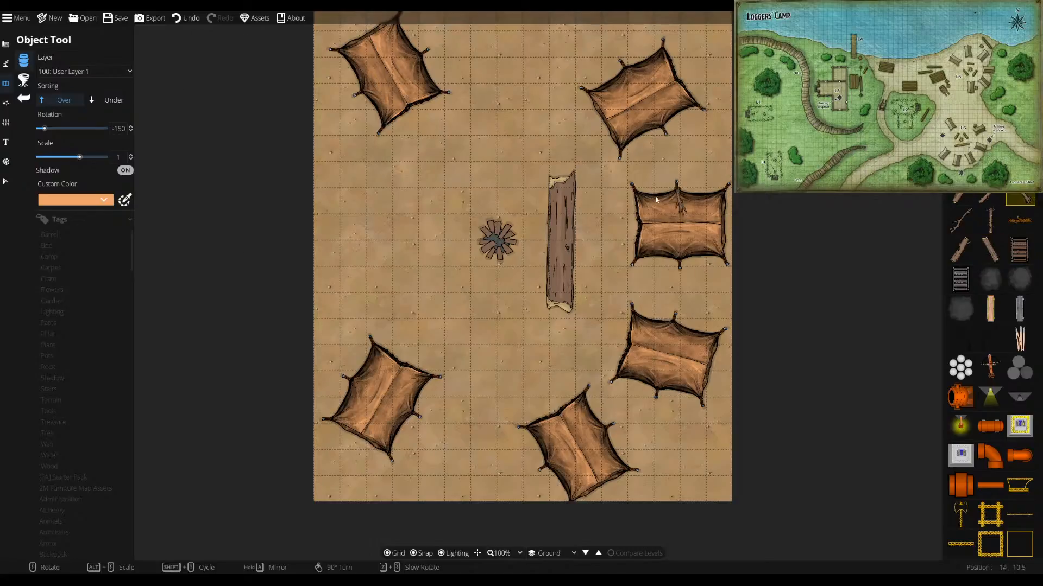
{"action": "left_click", "coordinate": [962, 249]}
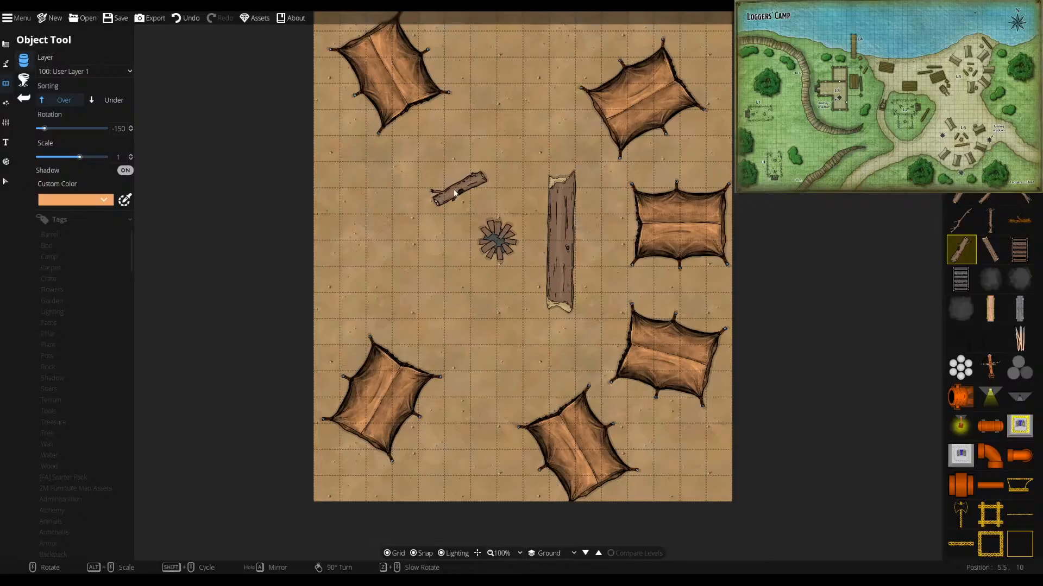
- Place two small logs west of the campfire, one northwest and one southwest, with the southwest log rotated to 105
{"action": "scroll", "coordinate": [454, 193], "scroll_direction": "down", "scroll_amount": 1}
{"action": "scroll", "coordinate": [450, 288], "scroll_direction": "down", "scroll_amount": 6}
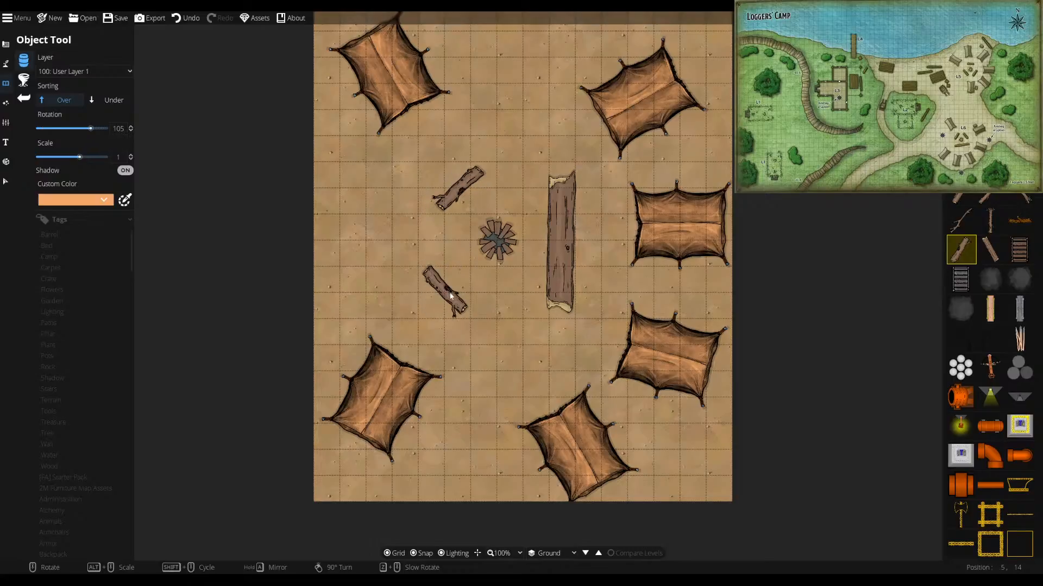
{"action": "left_click", "coordinate": [459, 305]}
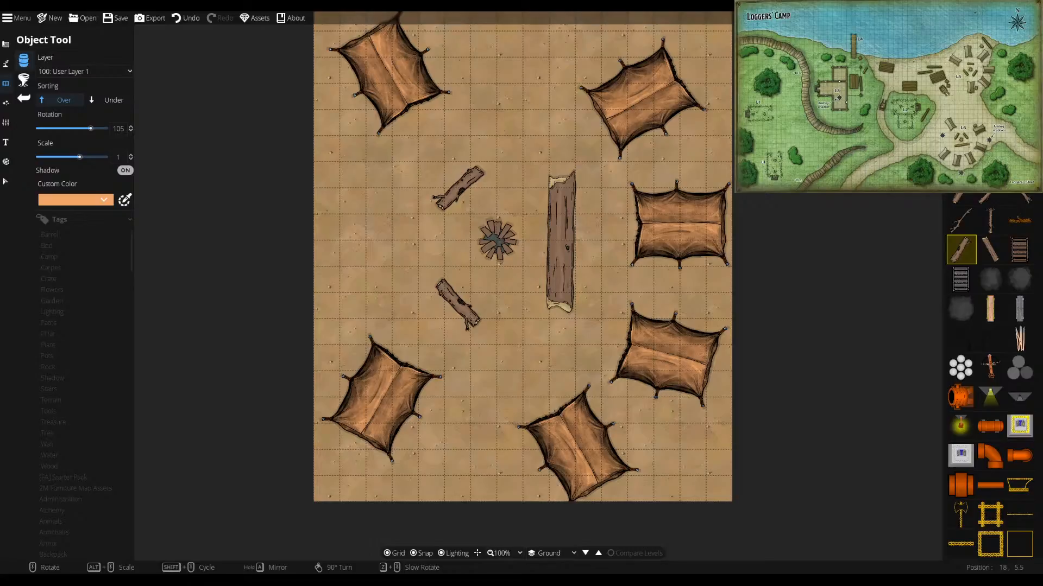
- Search the object library for cooking gear and choose a small pan to place
{"action": "key", "text": "Return"}
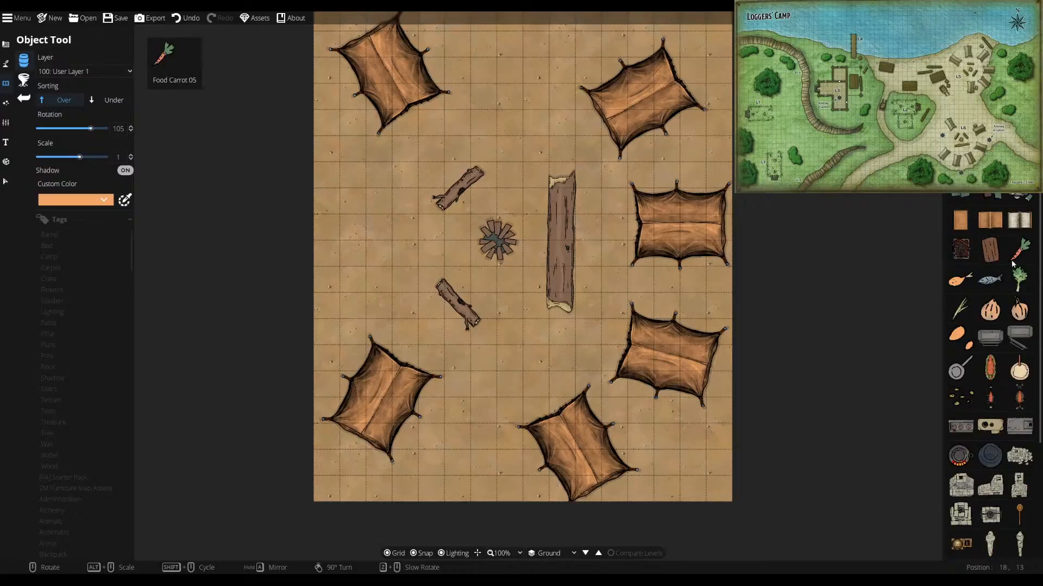
{"action": "scroll", "coordinate": [989, 314], "scroll_direction": "down", "scroll_amount": 5}
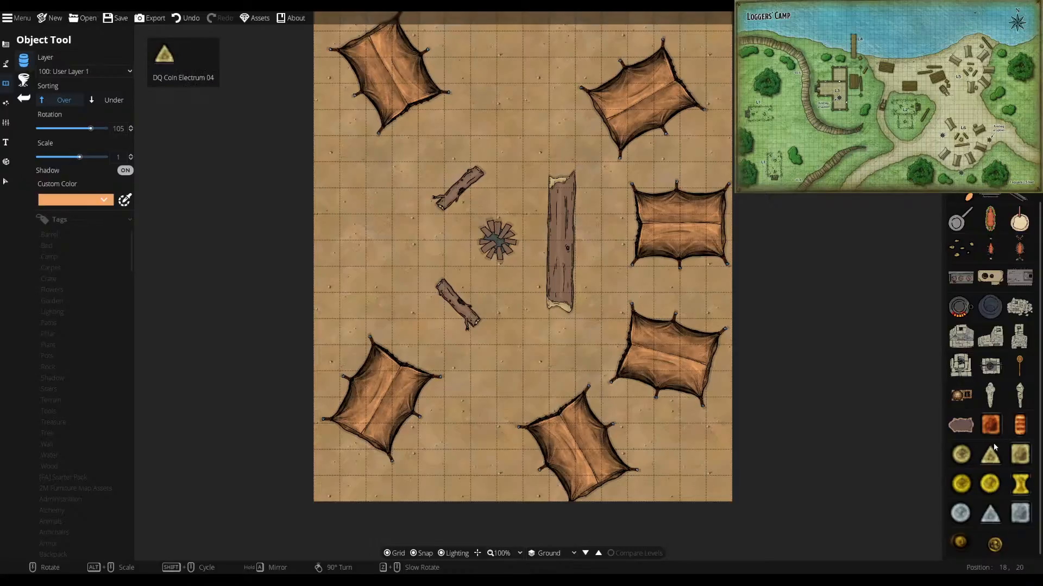
{"action": "scroll", "coordinate": [992, 456], "scroll_direction": "up", "scroll_amount": 3}
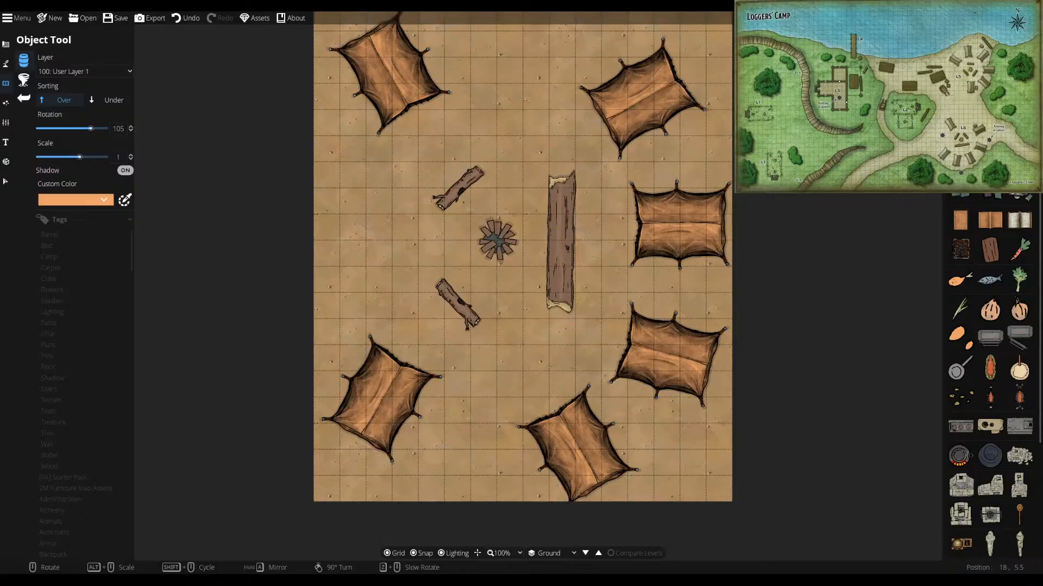
{"action": "key", "text": "Return"}
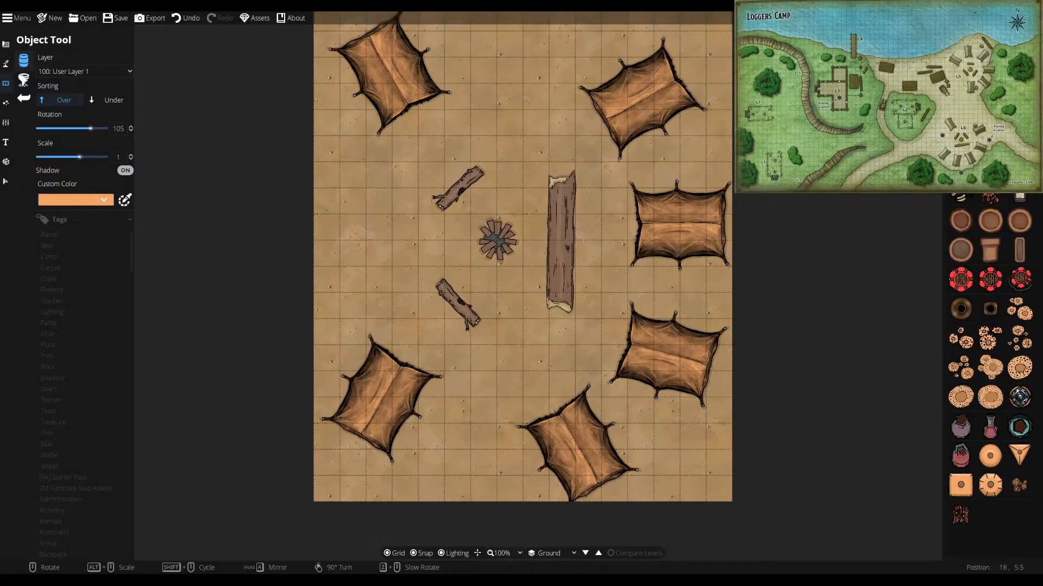
{"action": "key", "text": "Return"}
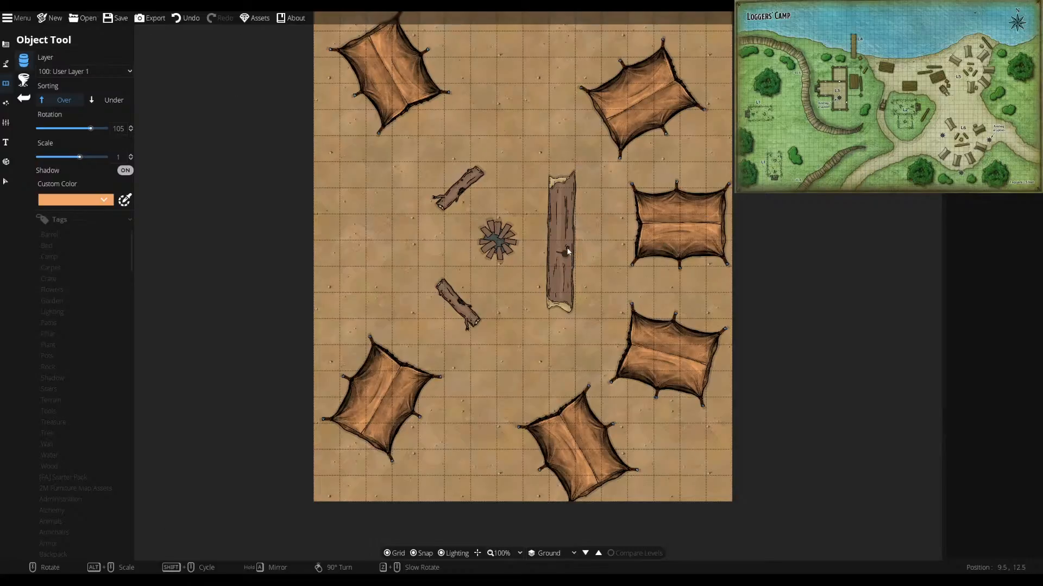
- Turn off snapping, rotate the small pan, and place two copies of it on the campfire
{"action": "scroll", "coordinate": [511, 253], "scroll_direction": "down", "scroll_amount": 6}
{"action": "scroll", "coordinate": [500, 254], "scroll_direction": "up", "scroll_amount": 4}
{"action": "scroll", "coordinate": [499, 254], "scroll_direction": "down", "scroll_amount": 8}
{"action": "left_click", "coordinate": [413, 554]}
{"action": "scroll", "coordinate": [505, 249], "scroll_direction": "down", "scroll_amount": 5}
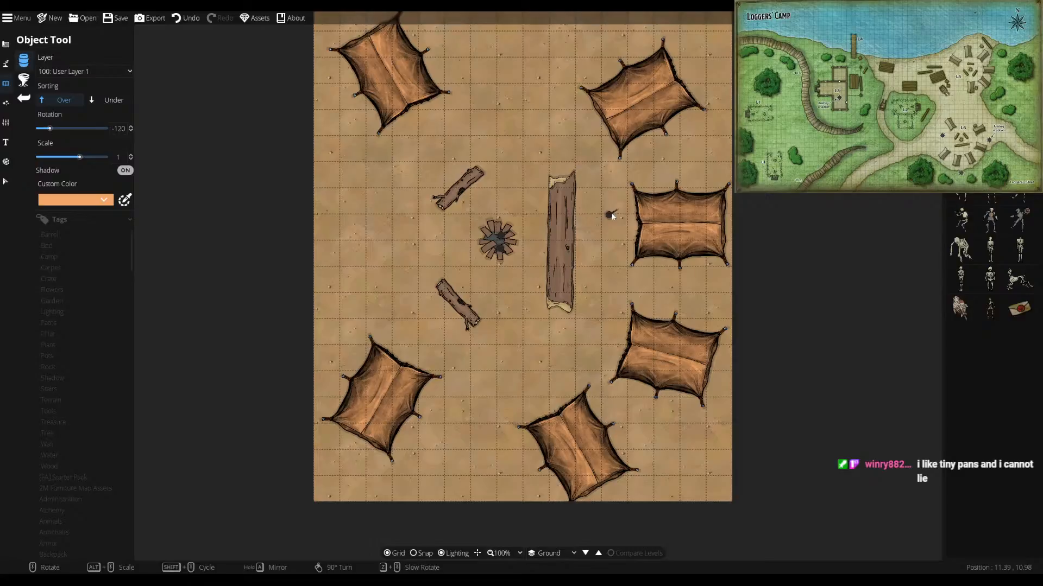
{"action": "scroll", "coordinate": [497, 237], "scroll_direction": "up", "scroll_amount": 1}
{"action": "scroll", "coordinate": [505, 261], "scroll_direction": "up", "scroll_amount": 4}
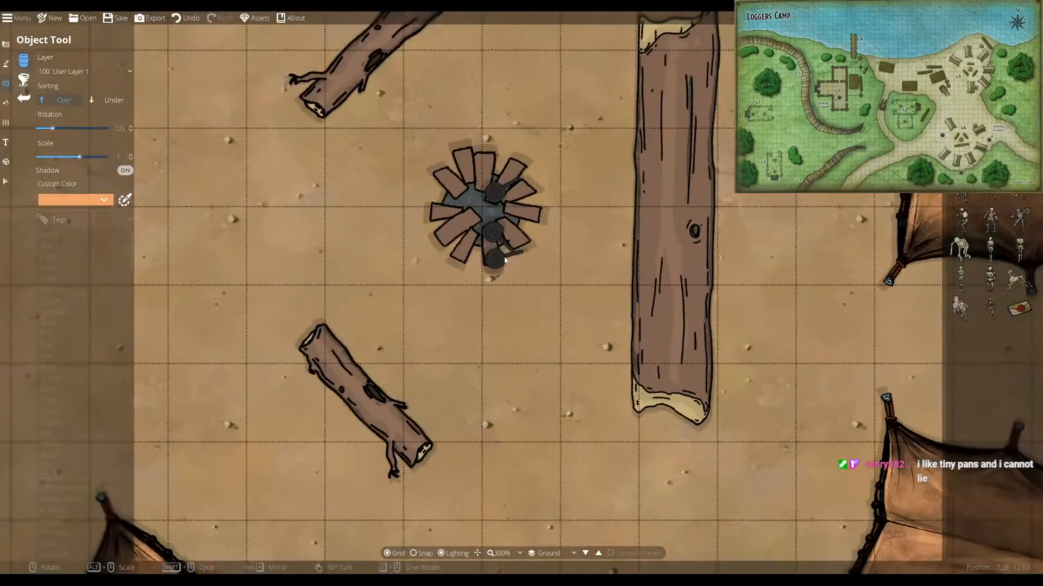
{"action": "scroll", "coordinate": [544, 262], "scroll_direction": "up", "scroll_amount": 3}
{"action": "scroll", "coordinate": [543, 262], "scroll_direction": "down", "scroll_amount": 5}
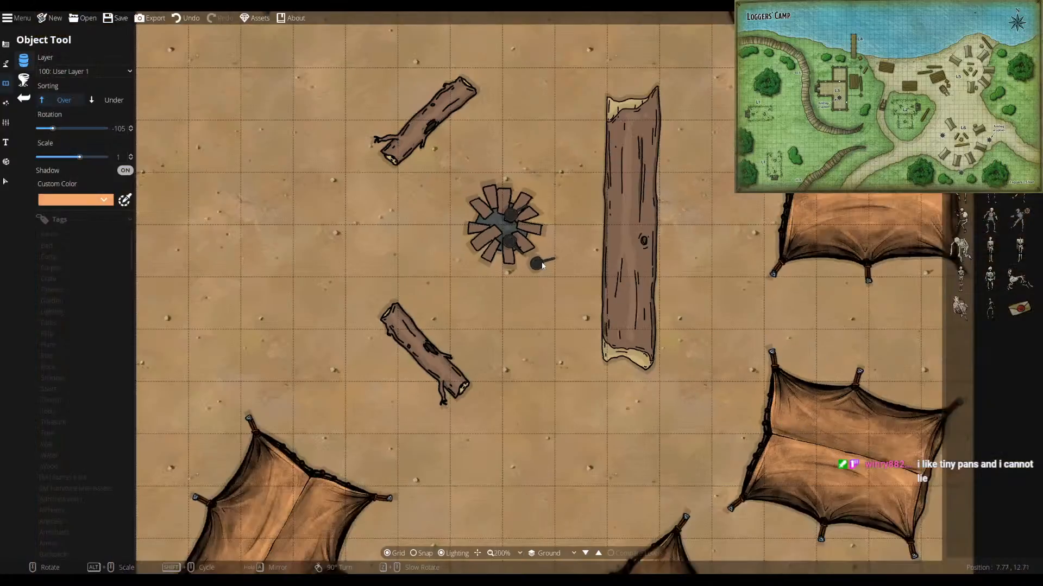
- Rotate the upper pan on the campfire and move it to the northeast edge with its handle facing outward
{"action": "left_click", "coordinate": [8, 64]}
{"action": "left_click", "coordinate": [6, 44]}
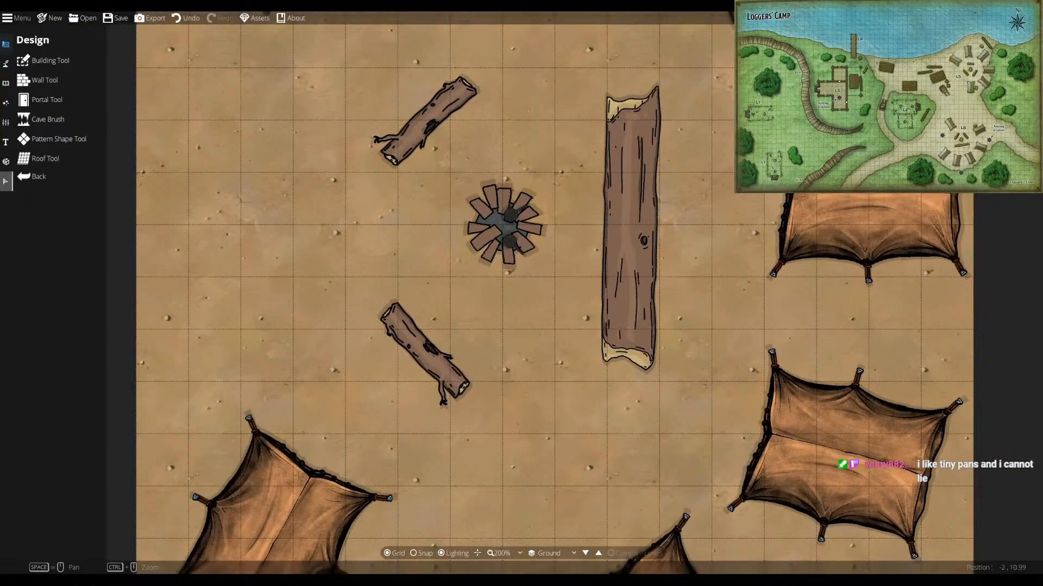
{"action": "left_click", "coordinate": [5, 181]}
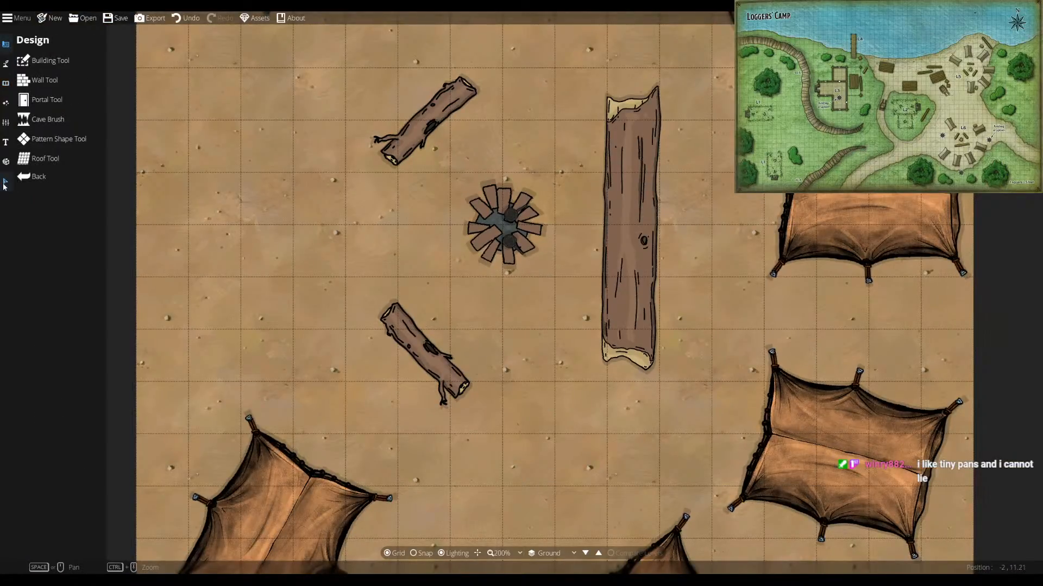
{"action": "left_click", "coordinate": [513, 217]}
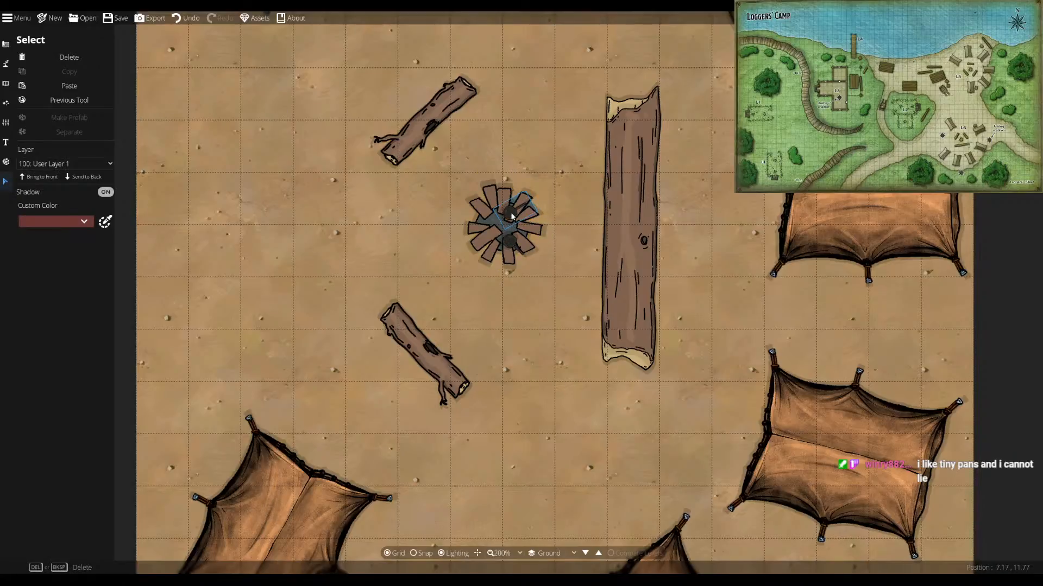
{"action": "left_click", "coordinate": [511, 213]}
{"action": "scroll", "coordinate": [511, 213], "scroll_direction": "down", "scroll_amount": 4}
{"action": "scroll", "coordinate": [511, 213], "scroll_direction": "down", "scroll_amount": 2}
{"action": "left_click_drag", "start_coordinate": [537, 191], "coordinate": [522, 197]}
{"action": "left_click", "coordinate": [564, 240]}
- Move the lower pan to the campfire's southeast edge with its handle facing outward
{"action": "left_click", "coordinate": [509, 243]}
{"action": "mouse_move", "coordinate": [535, 267]}
{"action": "left_mouse_down"}
{"action": "mouse_move", "coordinate": [521, 263]}
{"action": "mouse_move", "coordinate": [523, 275]}
{"action": "left_mouse_up"}
{"action": "left_click", "coordinate": [526, 337]}
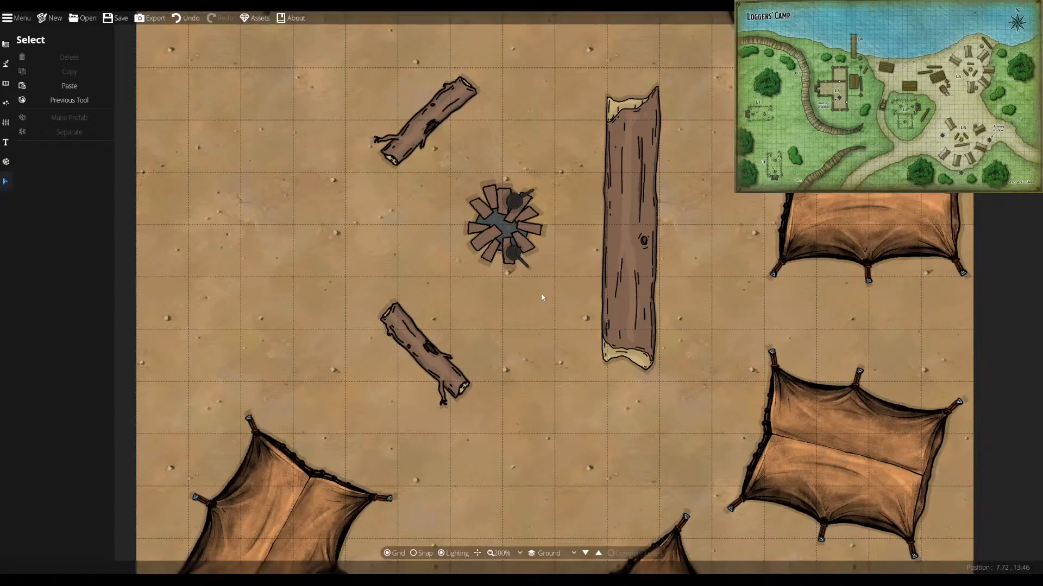
- Select the campfire, its pans and the three surrounding logs together and shift the group slightly west
{"action": "scroll", "coordinate": [566, 299], "scroll_direction": "down", "scroll_amount": 5}
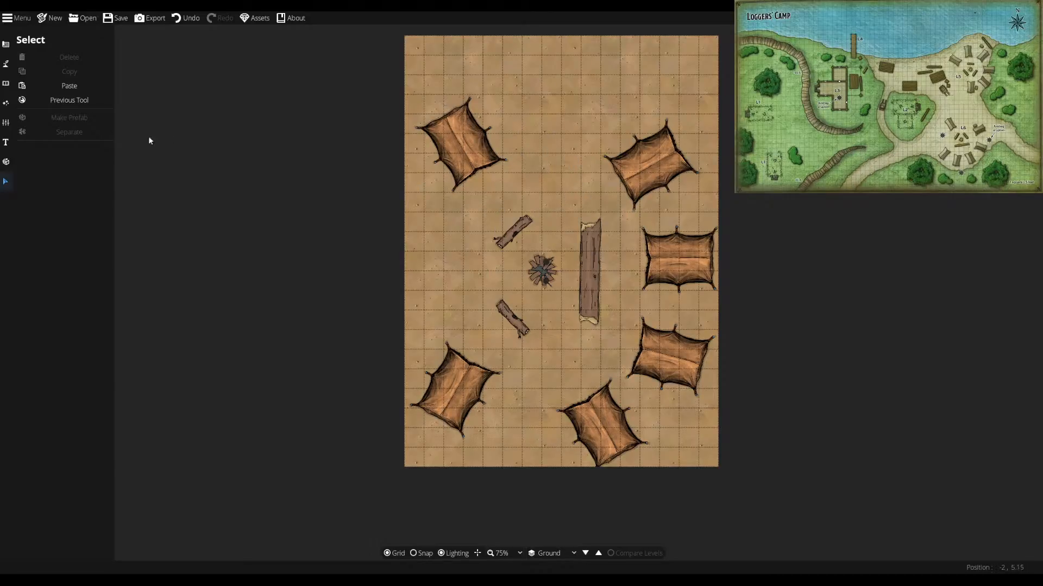
{"action": "left_click_drag", "start_coordinate": [453, 199], "coordinate": [621, 351]}
{"action": "left_click_drag", "start_coordinate": [590, 288], "coordinate": [562, 281]}
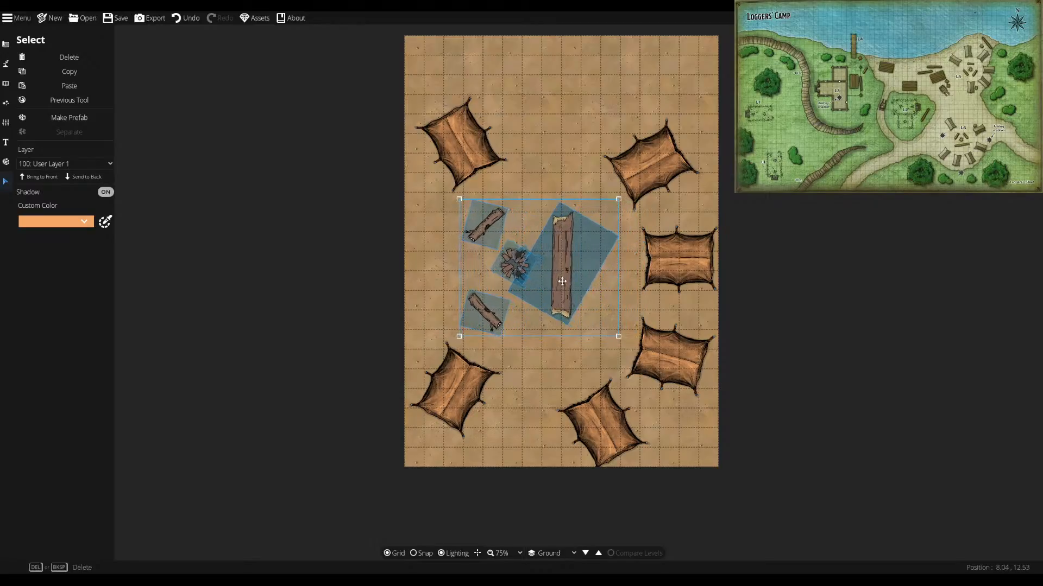
{"action": "left_click", "coordinate": [573, 366]}
- Select the four tents on the east side together and shift them slightly northwest, away from the map edge
{"action": "left_click_drag", "start_coordinate": [569, 121], "coordinate": [700, 461]}
{"action": "left_click_drag", "start_coordinate": [666, 367], "coordinate": [641, 356]}
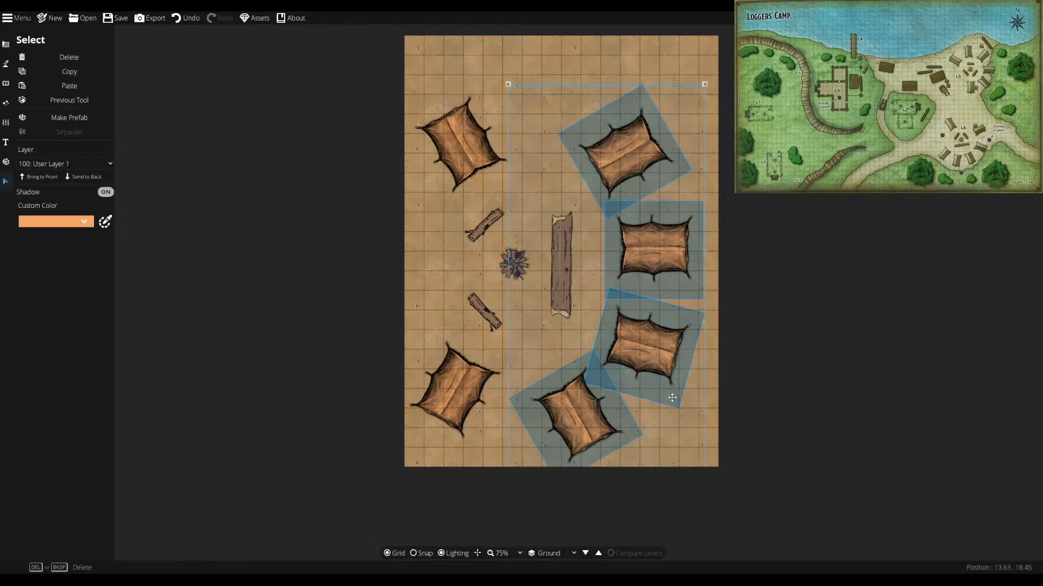
{"action": "left_click", "coordinate": [714, 439]}
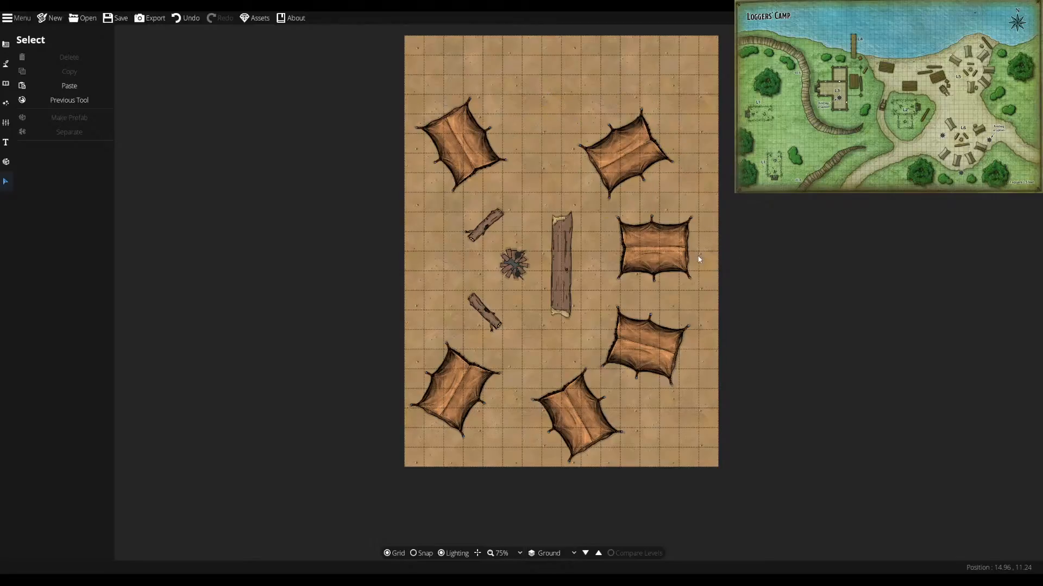
- Move the northeast tent west toward the north end of the large log and rotate it to face the campfire
{"action": "left_click_drag", "start_coordinate": [633, 155], "coordinate": [599, 156]}
{"action": "scroll", "coordinate": [586, 150], "scroll_direction": "up", "scroll_amount": 4}
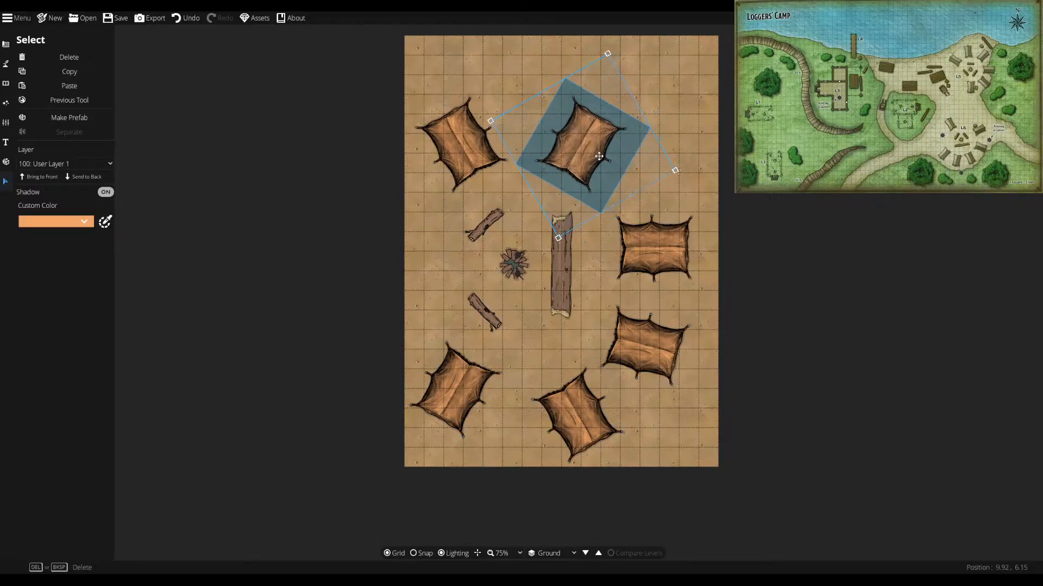
{"action": "left_click", "coordinate": [693, 211]}
- Move the east tent northwest and angle it toward the campfire, and shift the tent below it closer to the large log
{"action": "left_click_drag", "start_coordinate": [663, 228], "coordinate": [661, 223]}
{"action": "left_click", "coordinate": [660, 225]}
{"action": "scroll", "coordinate": [654, 223], "scroll_direction": "up", "scroll_amount": 4}
{"action": "scroll", "coordinate": [646, 220], "scroll_direction": "up", "scroll_amount": 2}
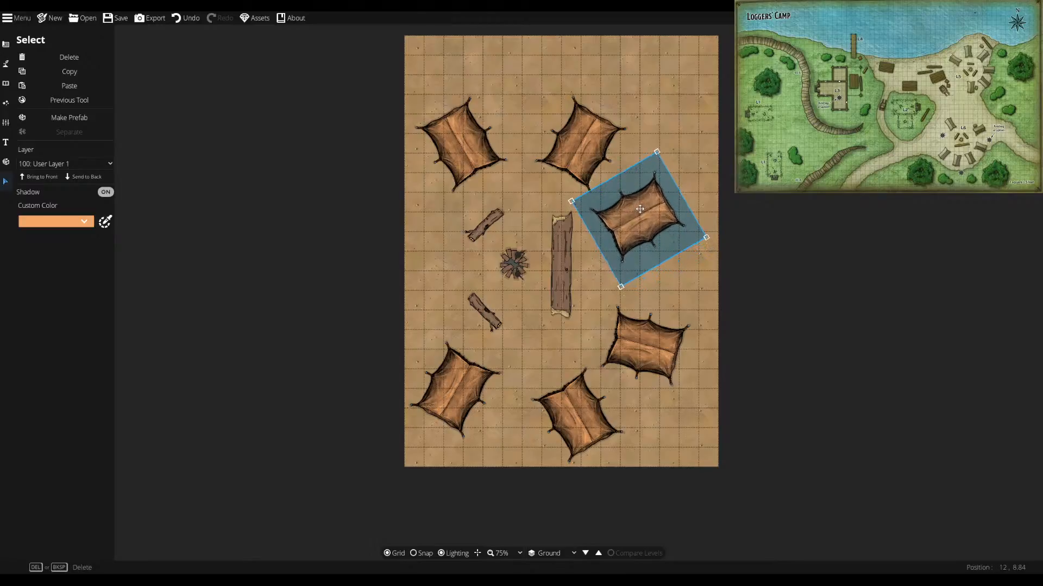
{"action": "scroll", "coordinate": [650, 219], "scroll_direction": "up", "scroll_amount": 2}
{"action": "scroll", "coordinate": [650, 218], "scroll_direction": "up", "scroll_amount": 2}
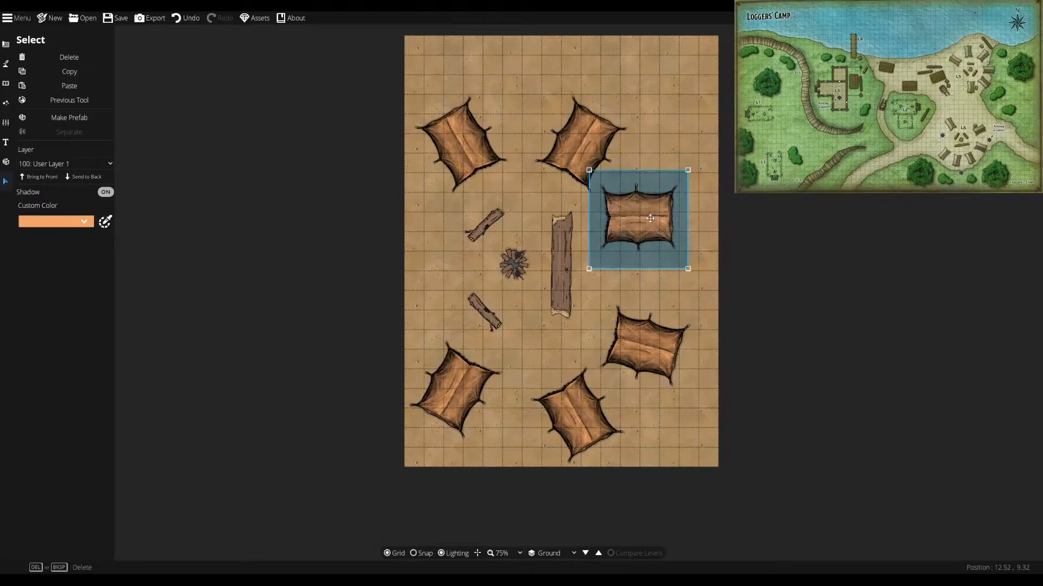
{"action": "scroll", "coordinate": [650, 218], "scroll_direction": "up", "scroll_amount": 2}
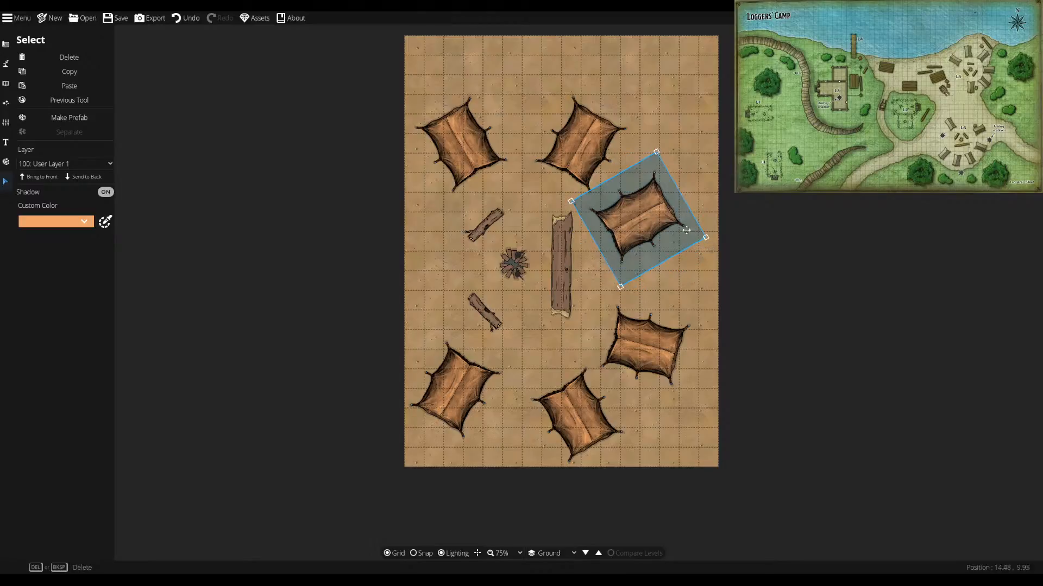
{"action": "right_click", "coordinate": [659, 230]}
{"action": "left_click", "coordinate": [657, 241]}
{"action": "right_click", "coordinate": [655, 240]}
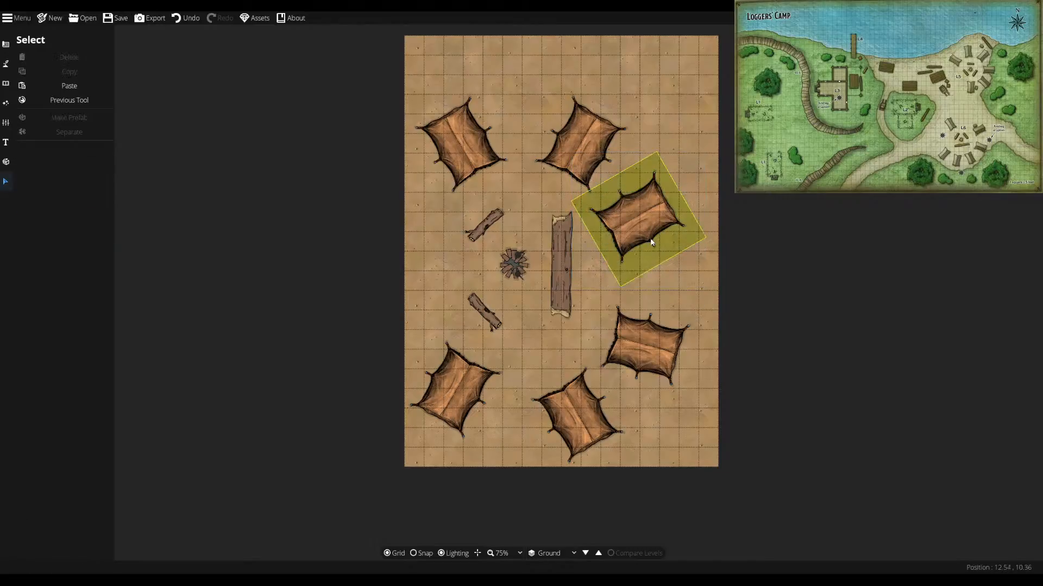
{"action": "left_click_drag", "start_coordinate": [641, 348], "coordinate": [631, 336]}
{"action": "right_click", "coordinate": [631, 336]}
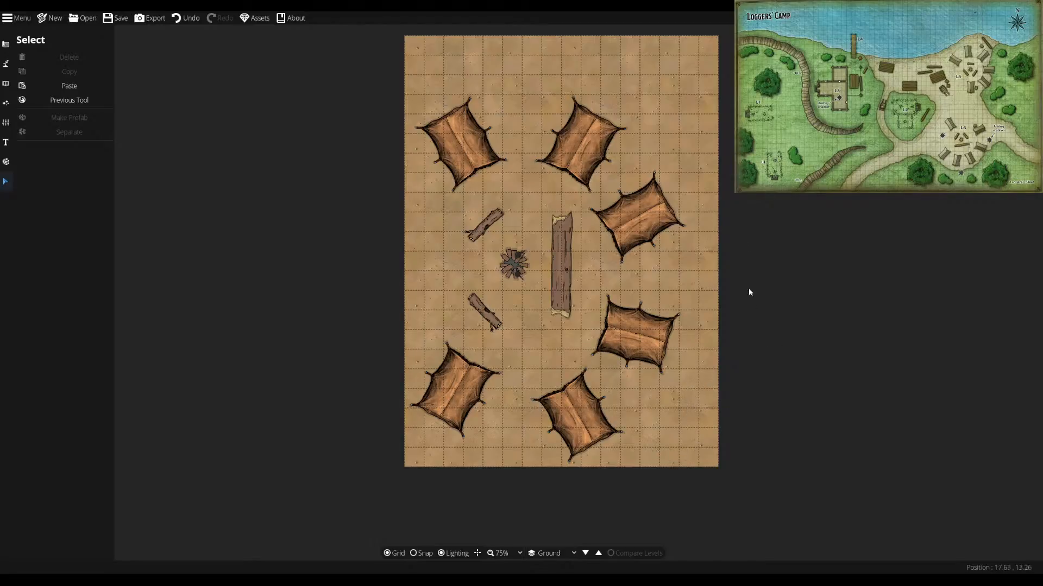
- Replace the Terrain Grass slot of the Terrain Brush with the Grassmix Base texture
{"action": "left_click", "coordinate": [5, 46]}
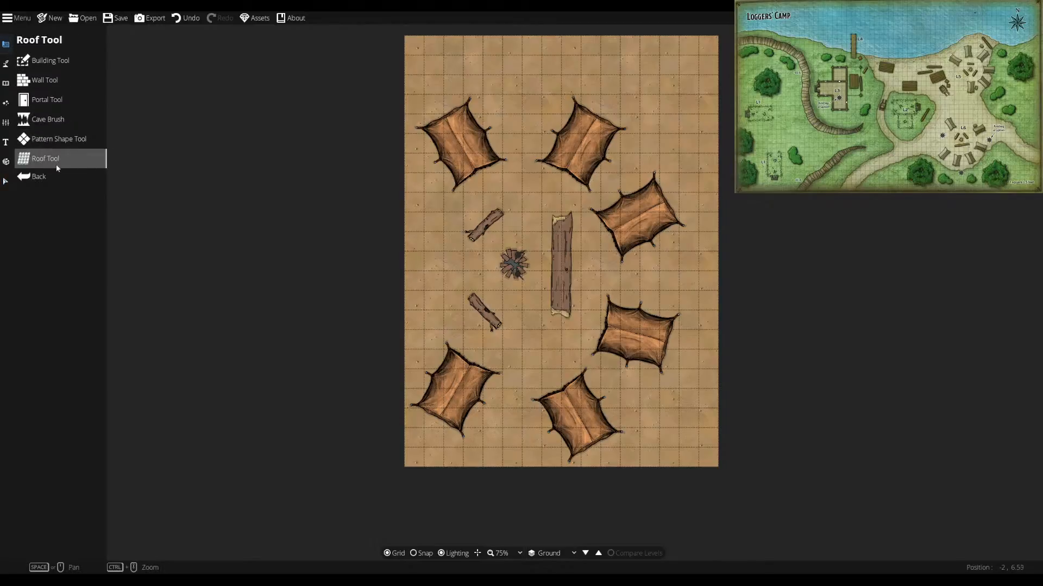
{"action": "left_click", "coordinate": [5, 63]}
{"action": "left_click", "coordinate": [61, 62]}
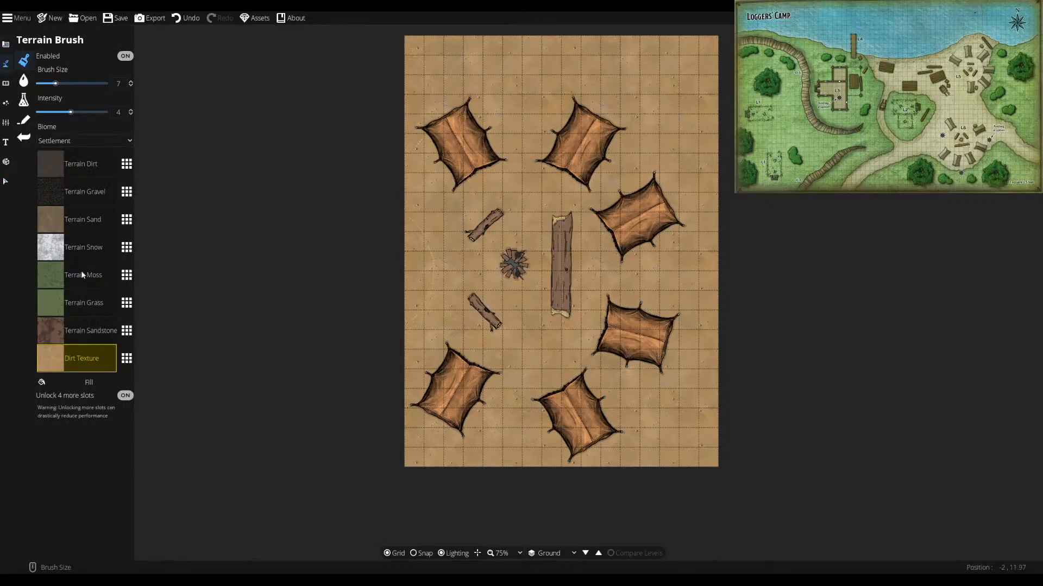
{"action": "left_click", "coordinate": [97, 315]}
{"action": "scroll", "coordinate": [234, 380], "scroll_direction": "down", "scroll_amount": 3}
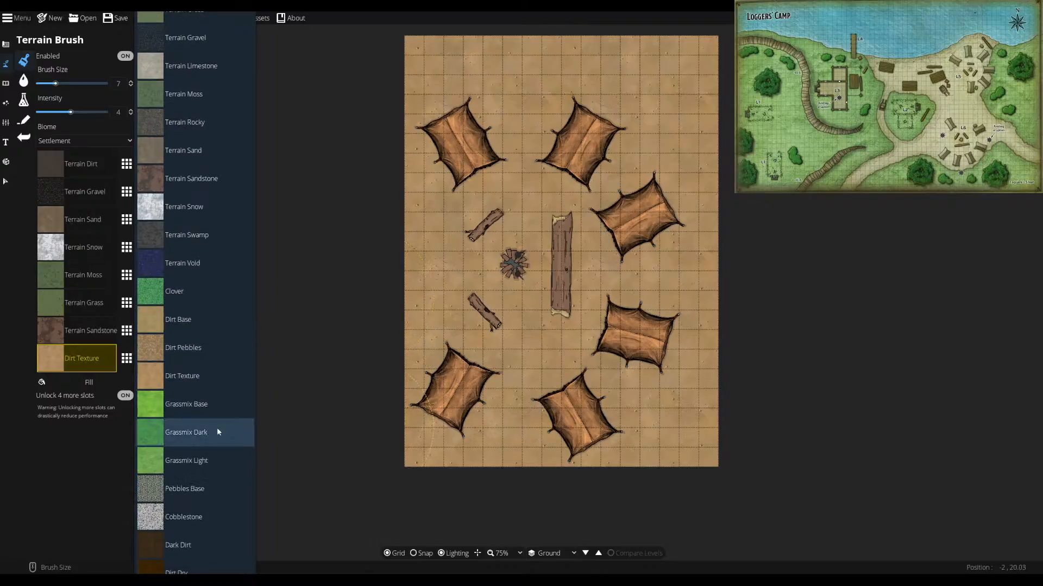
{"action": "left_click", "coordinate": [211, 406]}
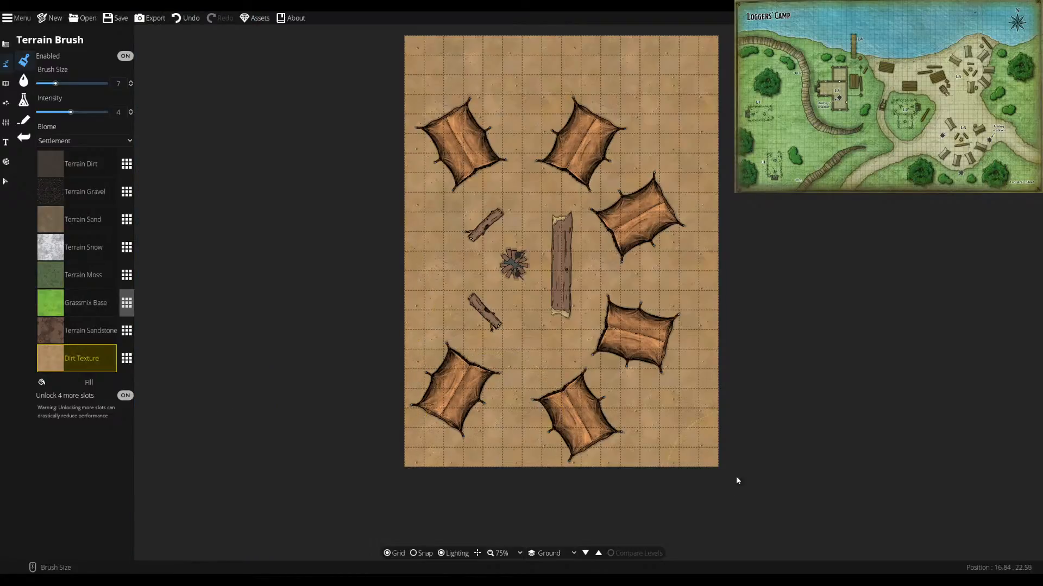
- Paint Grassmix Base over the map's southeast corner with brush size 3, raising the intensity to 8
{"action": "scroll", "coordinate": [692, 465], "scroll_direction": "down", "scroll_amount": 4}
{"action": "left_click", "coordinate": [92, 305]}
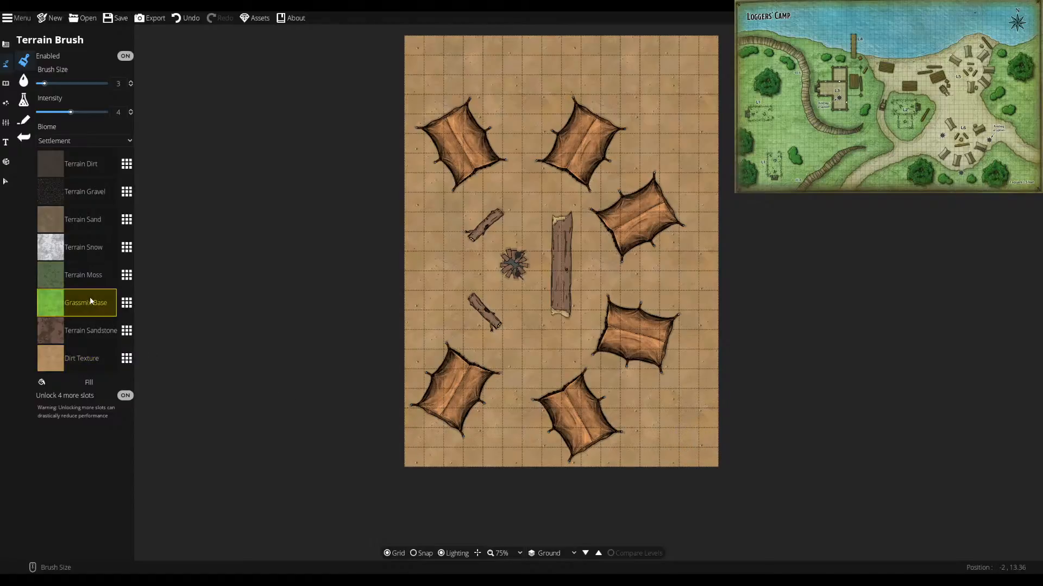
{"action": "mouse_move", "coordinate": [693, 463]}
{"action": "left_mouse_down"}
{"action": "mouse_move", "coordinate": [693, 449]}
{"action": "mouse_move", "coordinate": [666, 471]}
{"action": "mouse_move", "coordinate": [697, 455]}
{"action": "mouse_move", "coordinate": [713, 418]}
{"action": "left_mouse_up"}
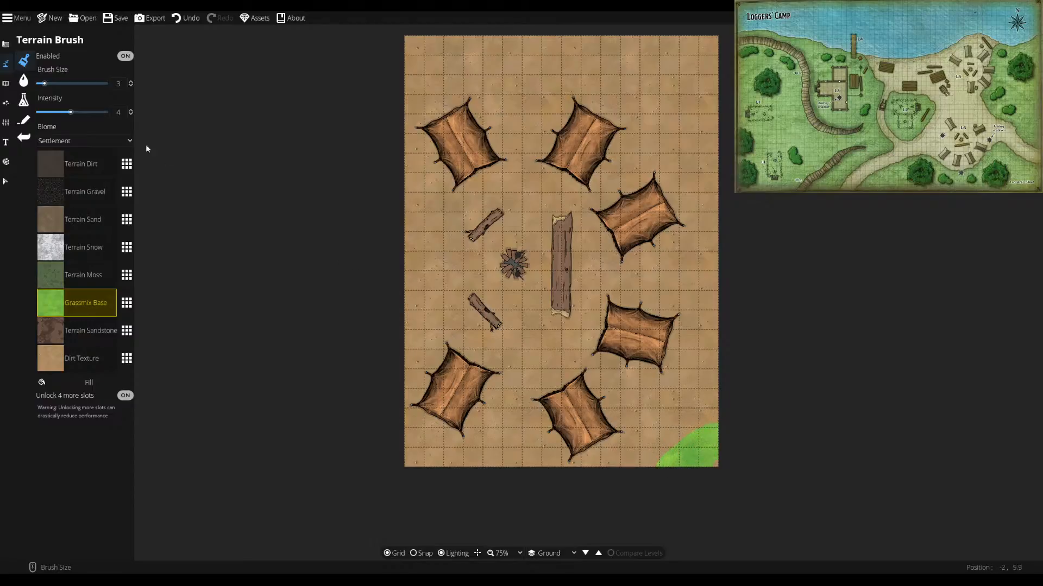
{"action": "left_click_drag", "start_coordinate": [72, 113], "coordinate": [105, 112]}
{"action": "left_click_drag", "start_coordinate": [706, 463], "coordinate": [724, 356]}
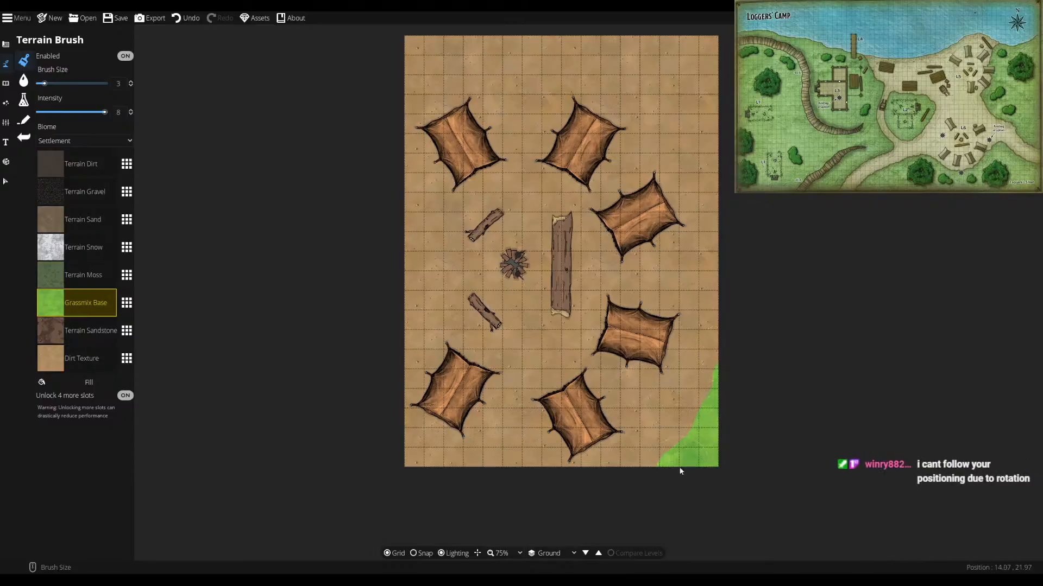
{"action": "left_click_drag", "start_coordinate": [717, 409], "coordinate": [719, 358]}
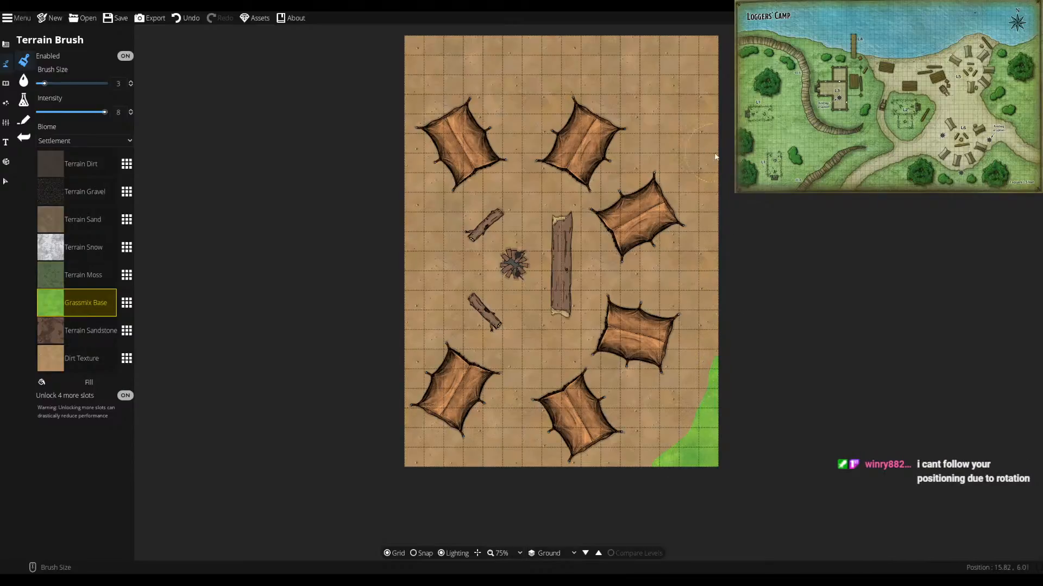
- Paint Grassmix Base over the northeast corner and down the east edge, curving the grass border around the tents
{"action": "mouse_move", "coordinate": [716, 116]}
{"action": "left_mouse_down"}
{"action": "mouse_move", "coordinate": [714, 87]}
{"action": "mouse_move", "coordinate": [685, 56]}
{"action": "mouse_move", "coordinate": [668, 43]}
{"action": "mouse_move", "coordinate": [714, 101]}
{"action": "mouse_move", "coordinate": [720, 150]}
{"action": "mouse_move", "coordinate": [686, 61]}
{"action": "mouse_move", "coordinate": [627, 31]}
{"action": "mouse_move", "coordinate": [706, 64]}
{"action": "left_mouse_up"}
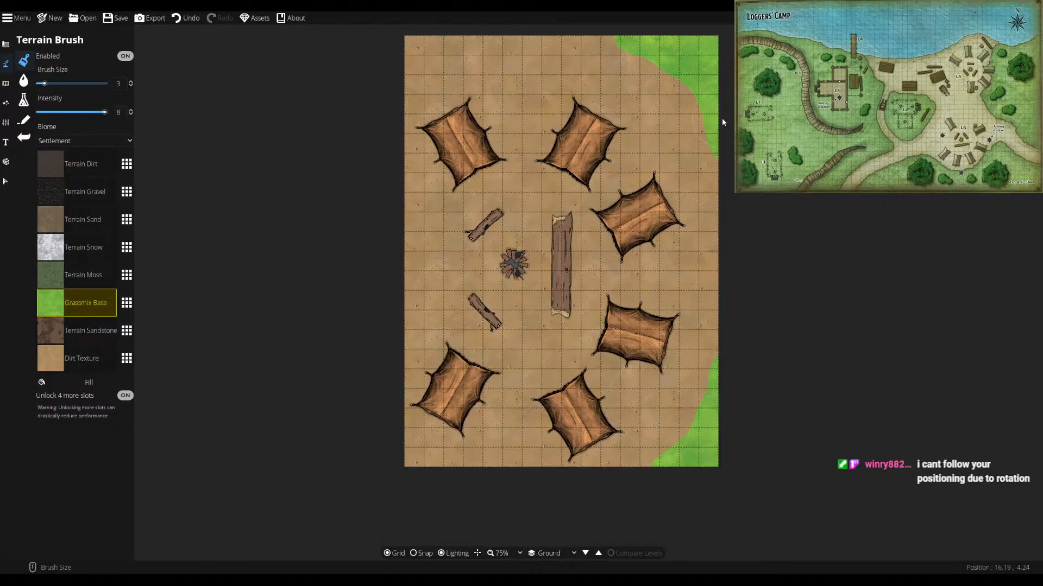
{"action": "mouse_move", "coordinate": [706, 149]}
{"action": "left_mouse_down"}
{"action": "mouse_move", "coordinate": [671, 109]}
{"action": "mouse_move", "coordinate": [626, 87]}
{"action": "mouse_move", "coordinate": [686, 113]}
{"action": "mouse_move", "coordinate": [620, 44]}
{"action": "mouse_move", "coordinate": [649, 91]}
{"action": "mouse_move", "coordinate": [607, 72]}
{"action": "mouse_move", "coordinate": [598, 48]}
{"action": "mouse_move", "coordinate": [593, 72]}
{"action": "mouse_move", "coordinate": [578, 18]}
{"action": "mouse_move", "coordinate": [636, 103]}
{"action": "mouse_move", "coordinate": [625, 96]}
{"action": "mouse_move", "coordinate": [707, 165]}
{"action": "mouse_move", "coordinate": [721, 273]}
{"action": "mouse_move", "coordinate": [717, 229]}
{"action": "left_mouse_up"}
{"action": "mouse_move", "coordinate": [715, 303]}
{"action": "left_mouse_down"}
{"action": "mouse_move", "coordinate": [719, 349]}
{"action": "mouse_move", "coordinate": [723, 300]}
{"action": "left_mouse_up"}
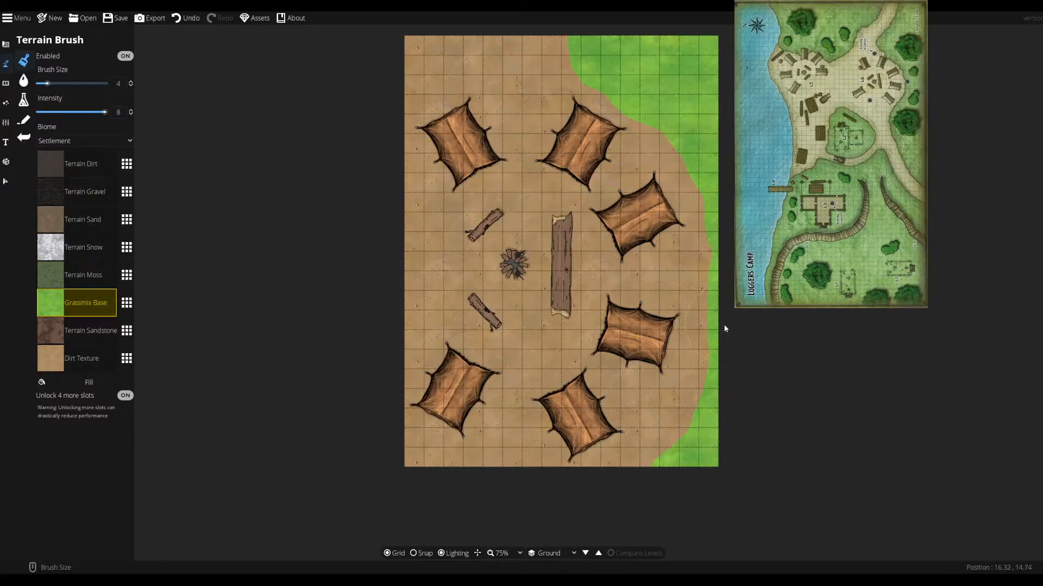
{"action": "left_click_drag", "start_coordinate": [716, 183], "coordinate": [681, 116]}
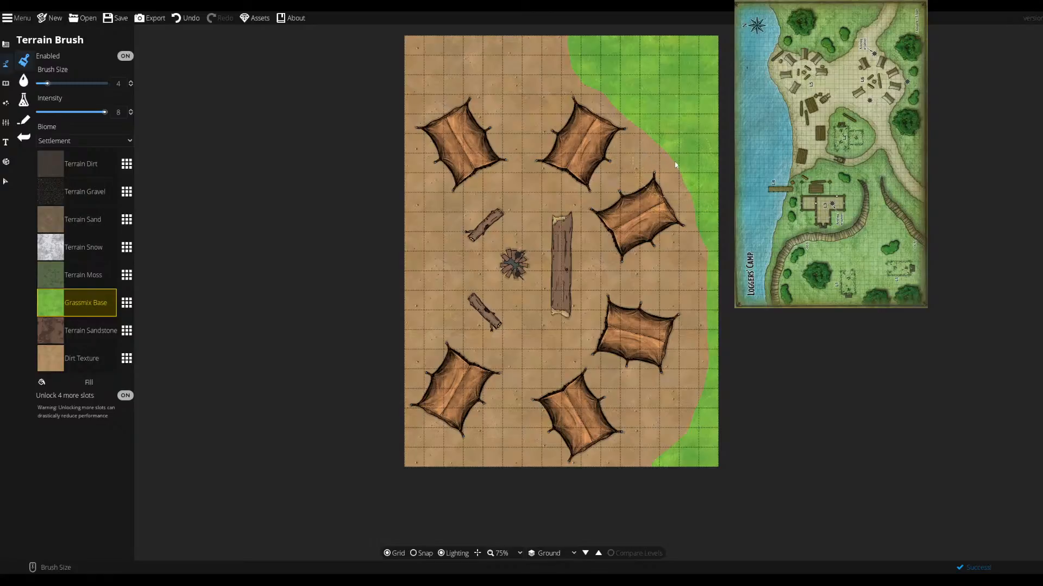
- Extend the Grassmix Base grass farther west along the map's north edge with brush size 4
{"action": "left_click_drag", "start_coordinate": [602, 55], "coordinate": [544, 29]}
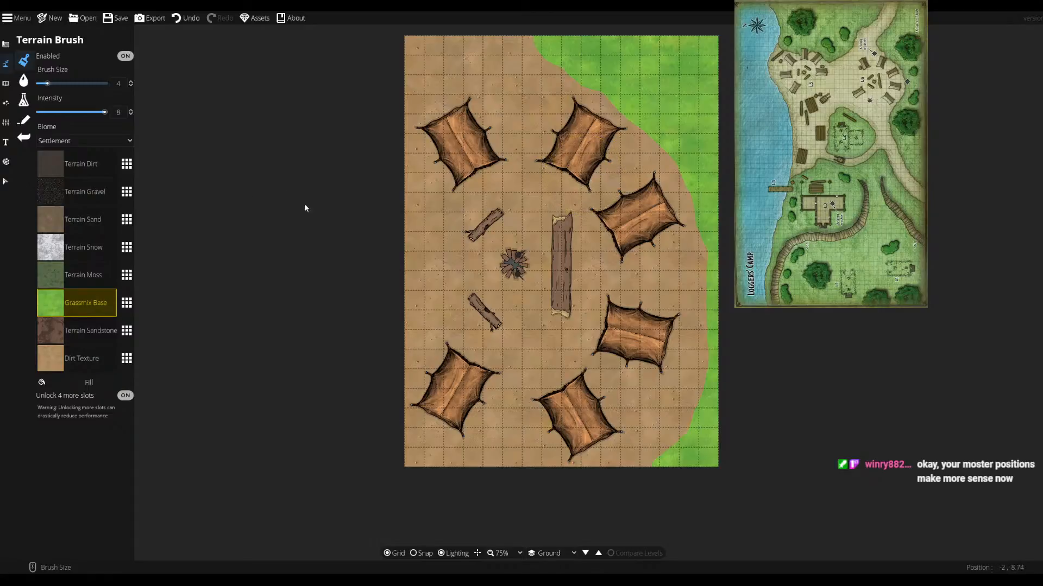
- Find a large round green tree by searching the asset library for "tree" and place it over the map's northeast corner
{"action": "left_click", "coordinate": [6, 85]}
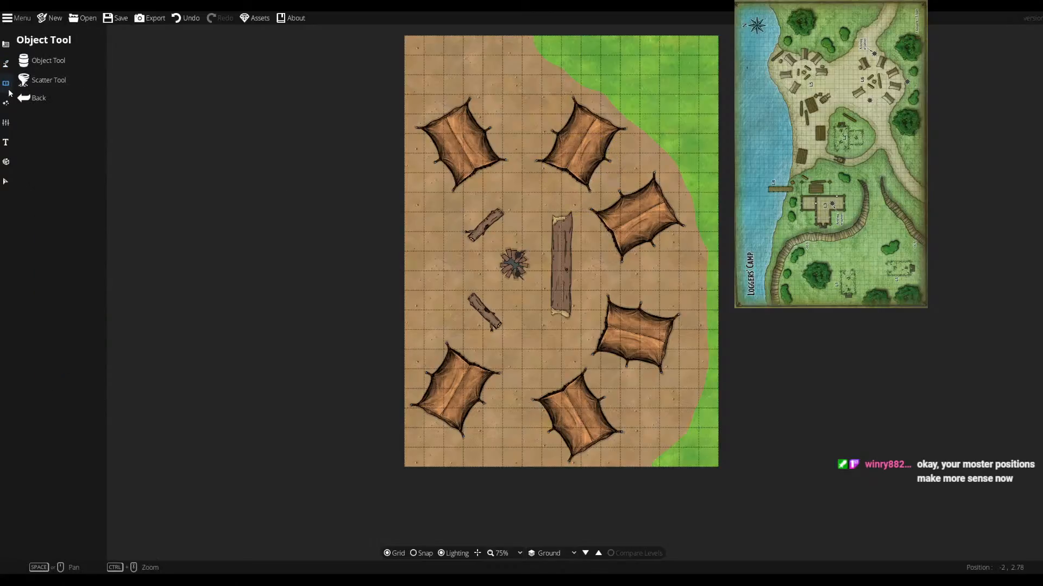
{"action": "left_click", "coordinate": [54, 61]}
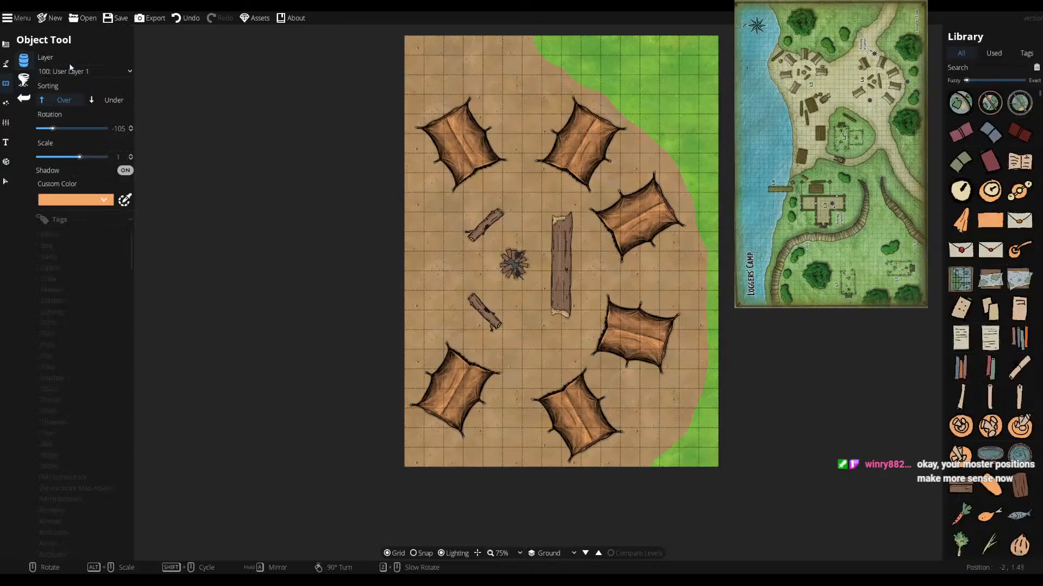
{"action": "left_click", "coordinate": [989, 68]}
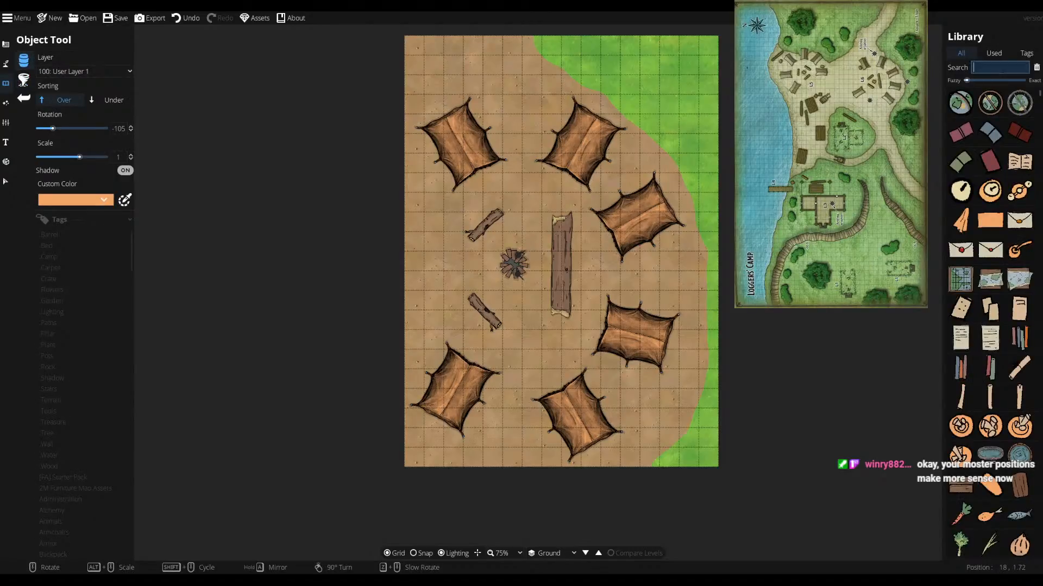
{"action": "type", "text": "tree"}
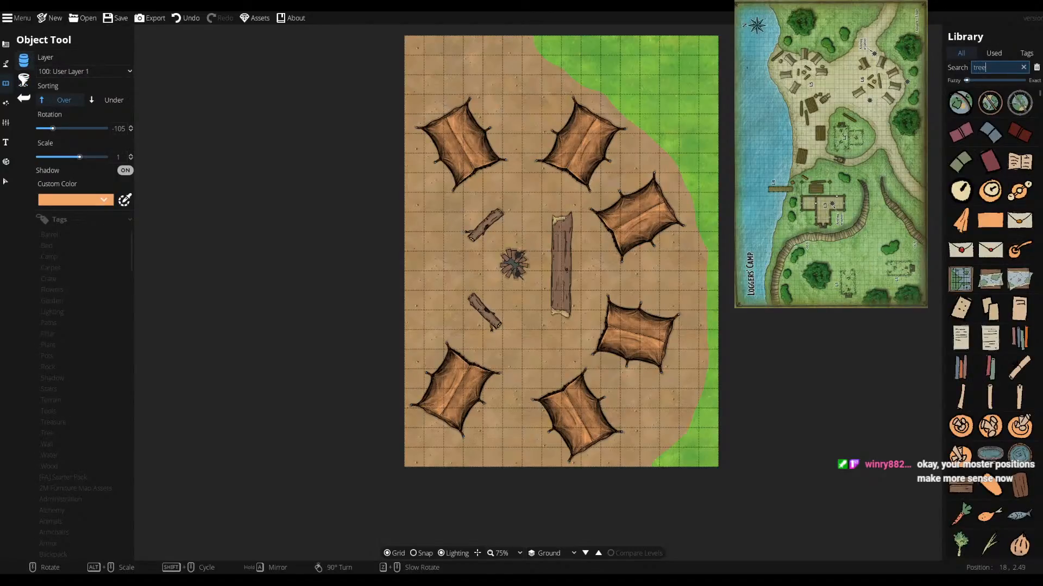
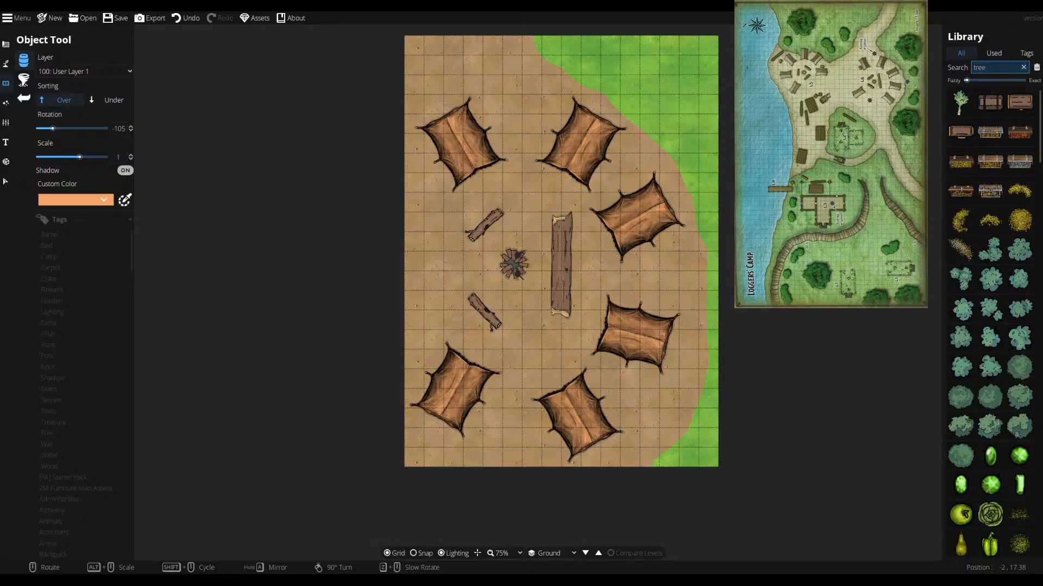
{"action": "scroll", "coordinate": [989, 326], "scroll_direction": "down", "scroll_amount": 2}
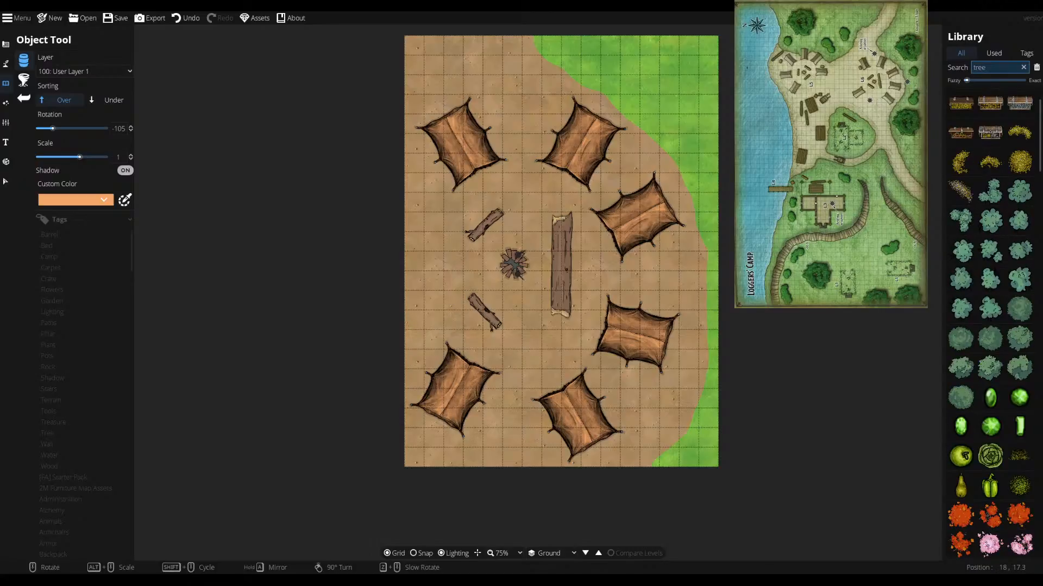
{"action": "left_click", "coordinate": [1019, 368]}
{"action": "left_click", "coordinate": [1019, 338]}
{"action": "left_click", "coordinate": [1025, 315]}
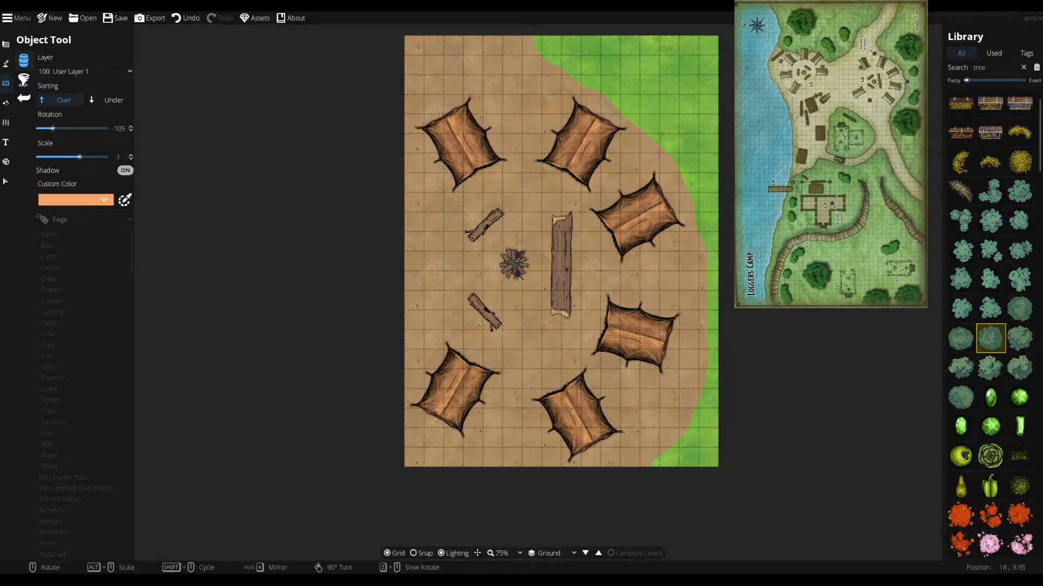
{"action": "left_click", "coordinate": [961, 398]}
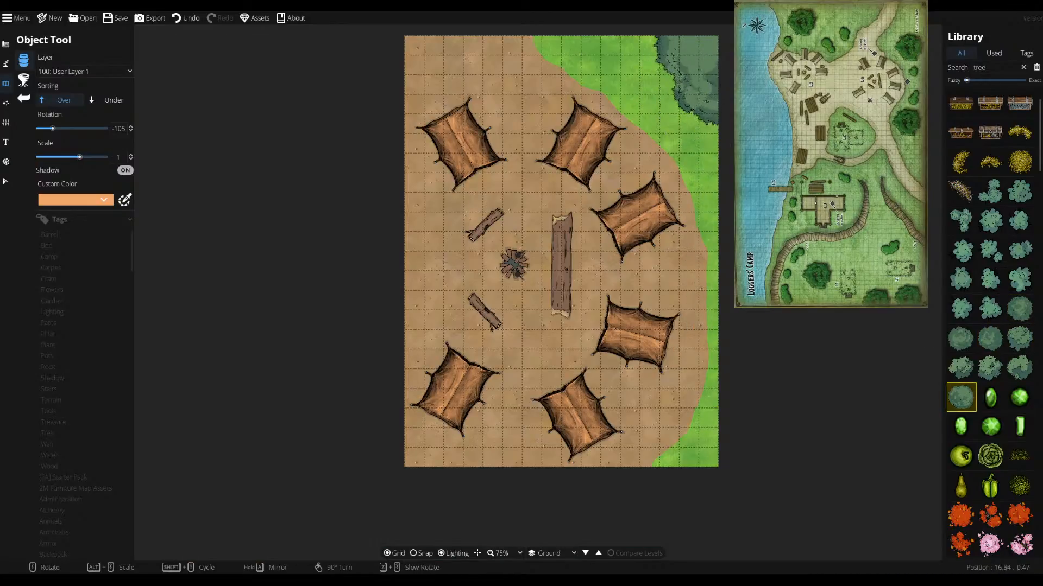
{"action": "left_click", "coordinate": [748, 59]}
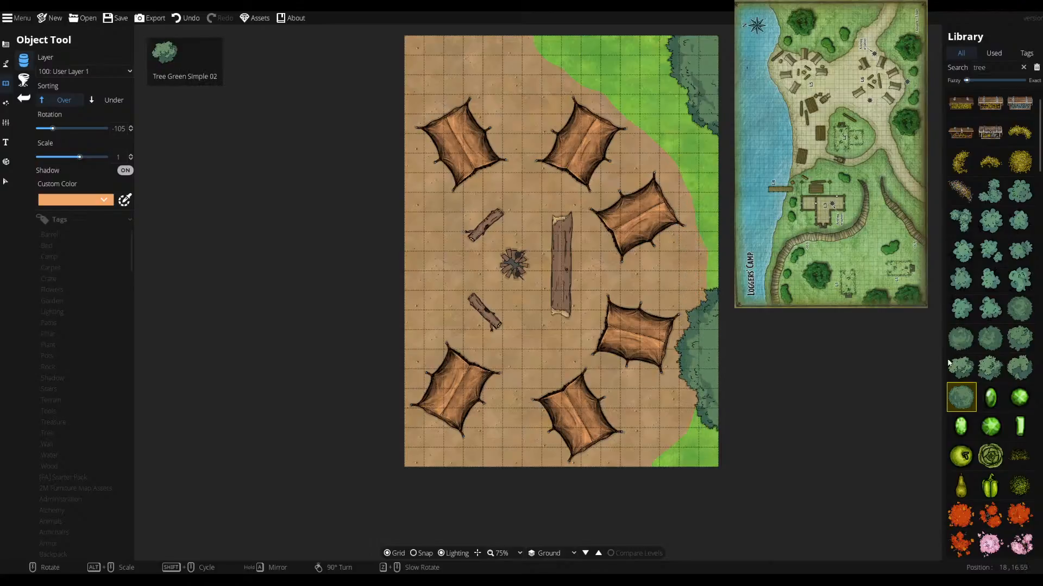
- Place a second copy of the tree over the southeast corner, rotated to -165
{"action": "scroll", "coordinate": [761, 467], "scroll_direction": "down", "scroll_amount": 4}
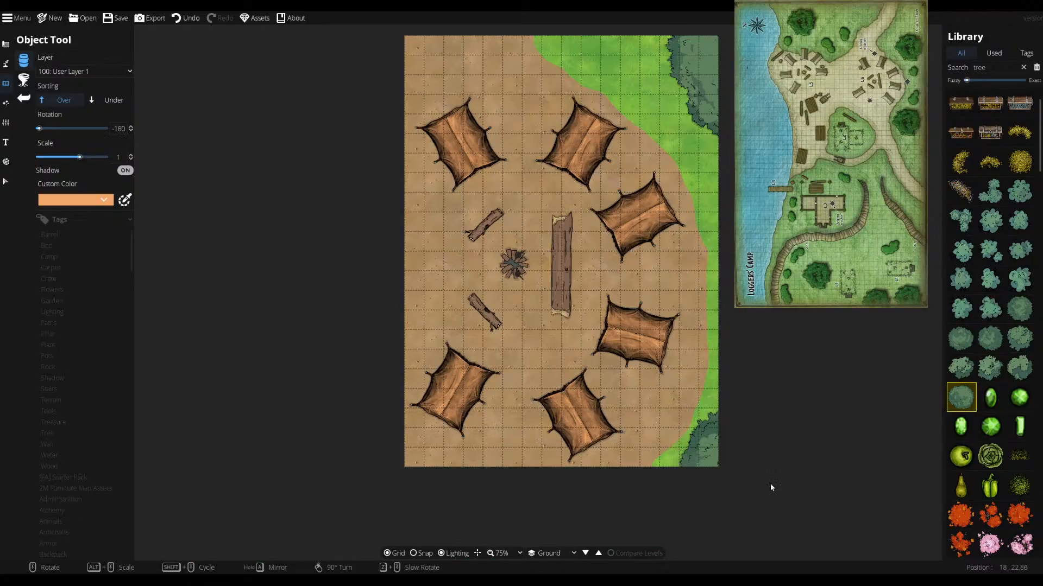
{"action": "left_click", "coordinate": [744, 484]}
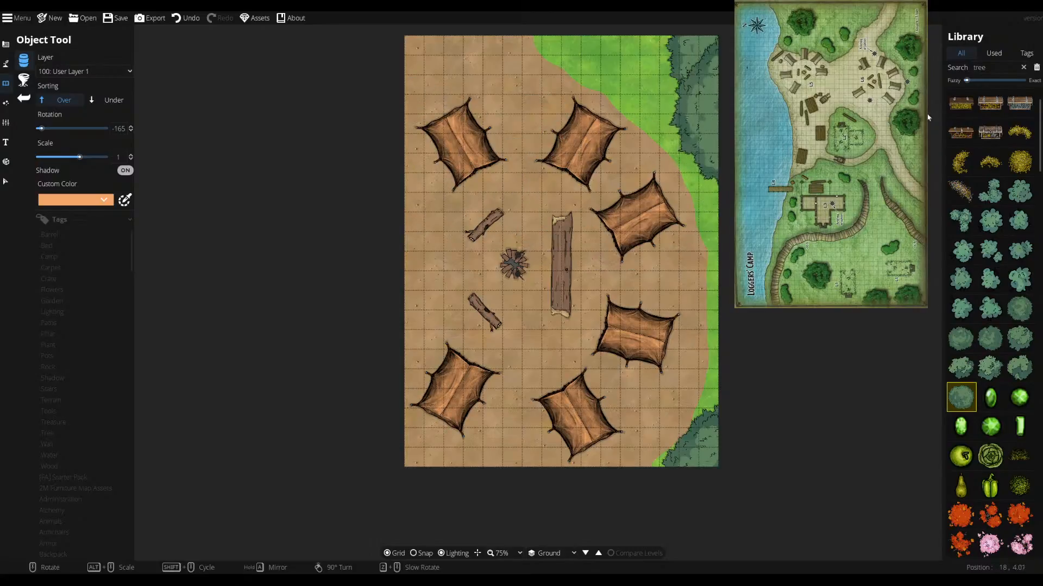
{"action": "scroll", "coordinate": [972, 271], "scroll_direction": "down", "scroll_amount": 5}
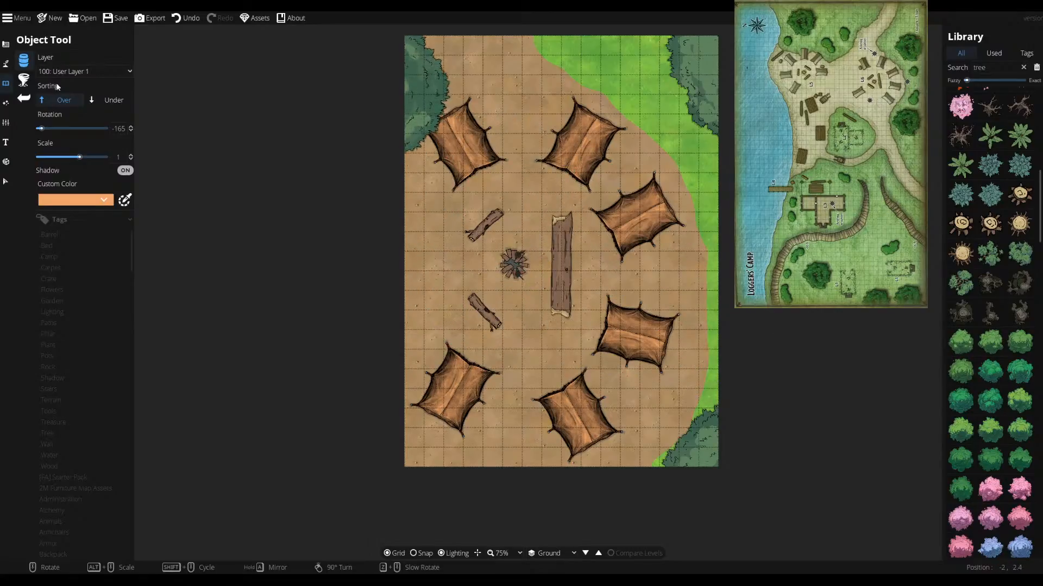
- Switch to the Scatter Tool and look through the asset library's results for "mess"
{"action": "left_click", "coordinate": [24, 79]}
{"action": "left_click", "coordinate": [30, 80]}
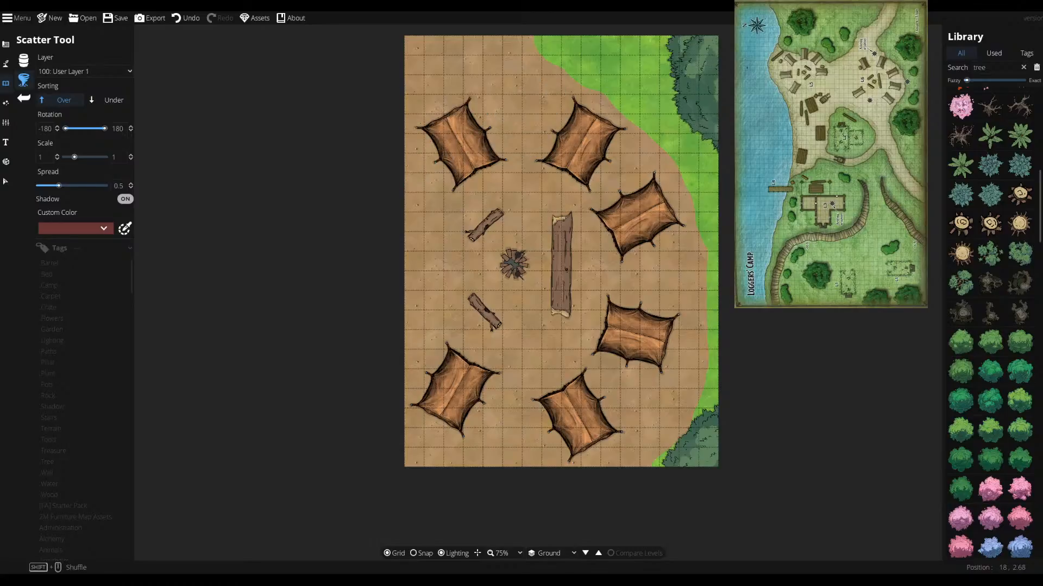
{"action": "left_click", "coordinate": [1023, 68]}
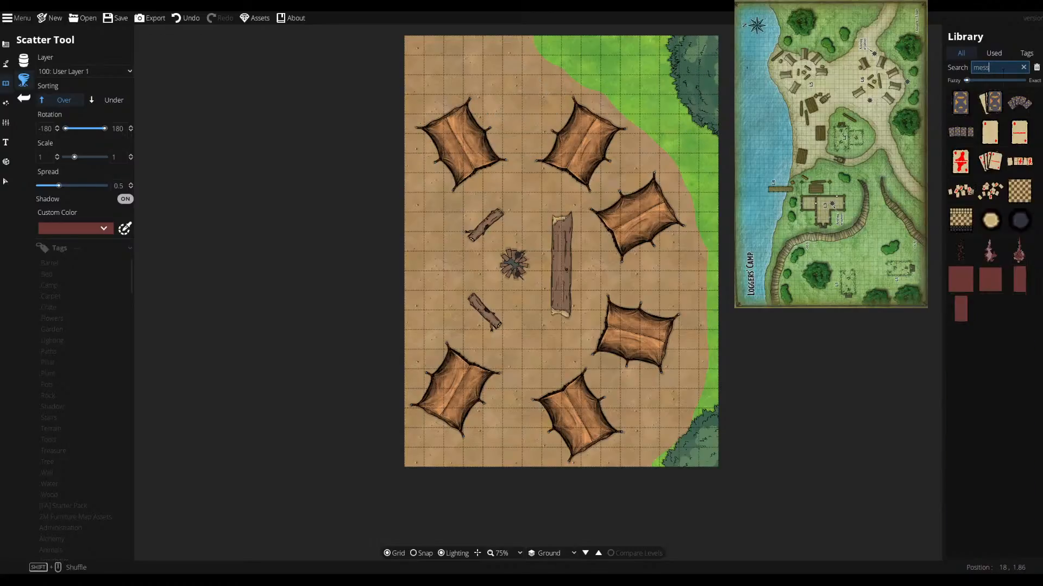
{"action": "mouse_move", "coordinate": [980, 258]}
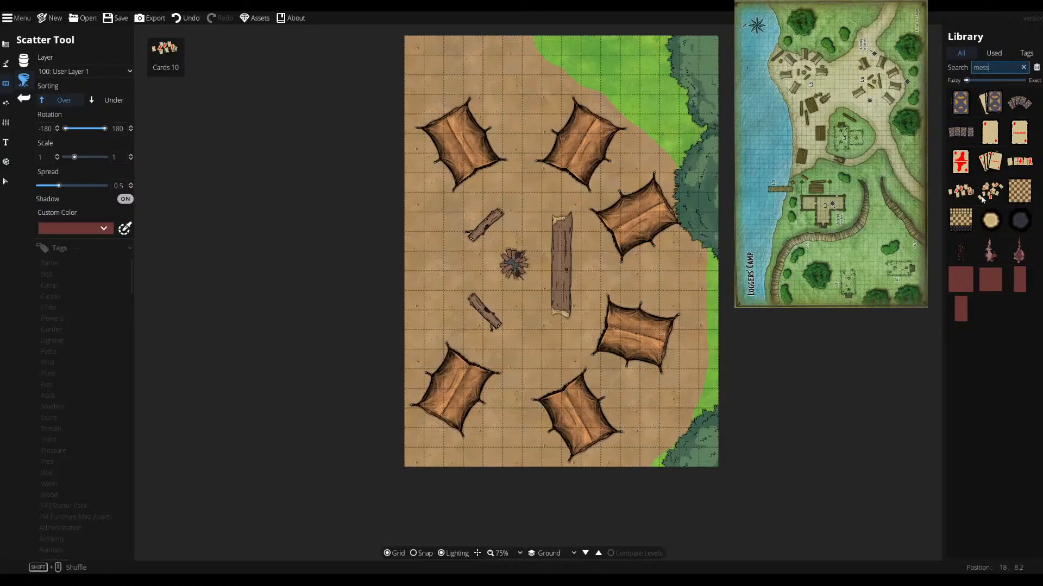
{"action": "mouse_move", "coordinate": [956, 239]}
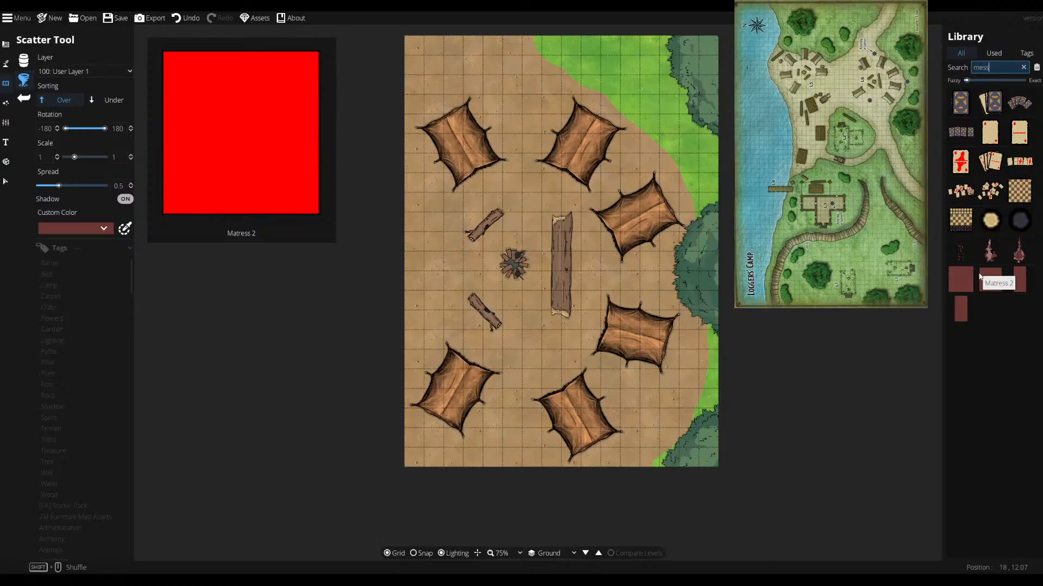
- Search the asset library for "cooking" and for "bowls" to find tableware for the campfire
{"action": "left_click", "coordinate": [1024, 67]}
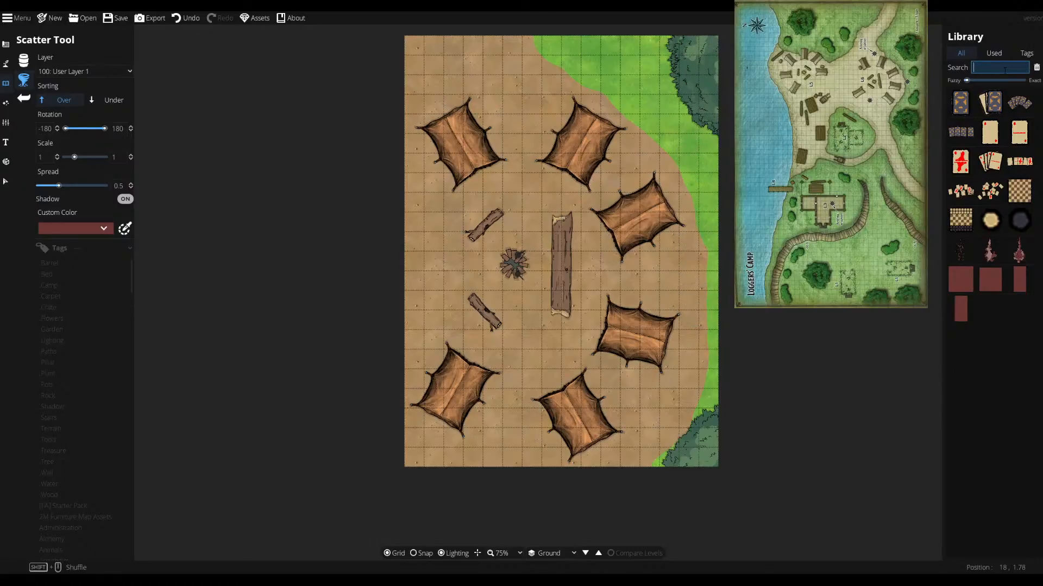
{"action": "type", "text": "cooking"}
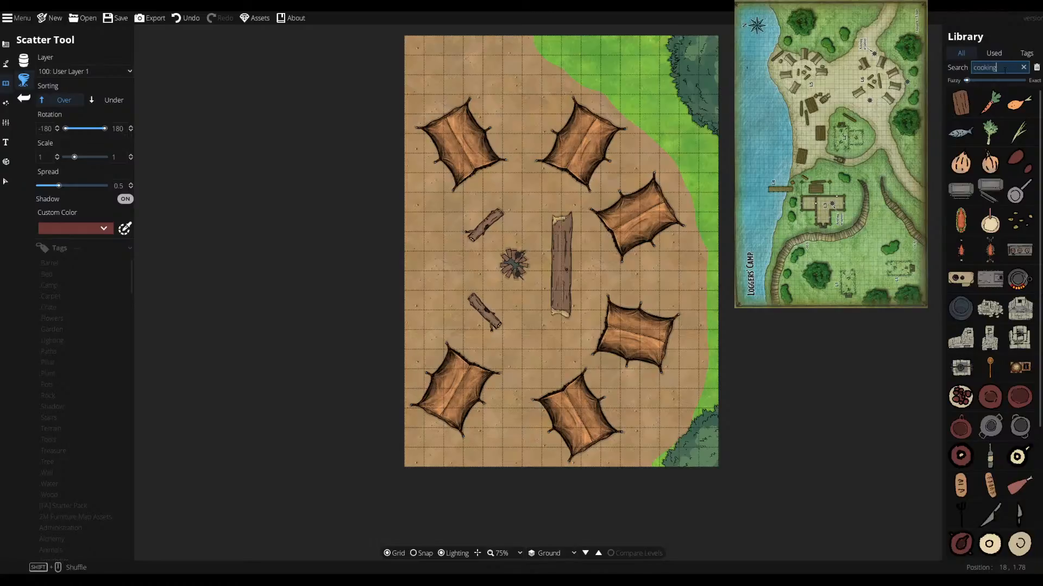
{"action": "mouse_move", "coordinate": [1019, 252]}
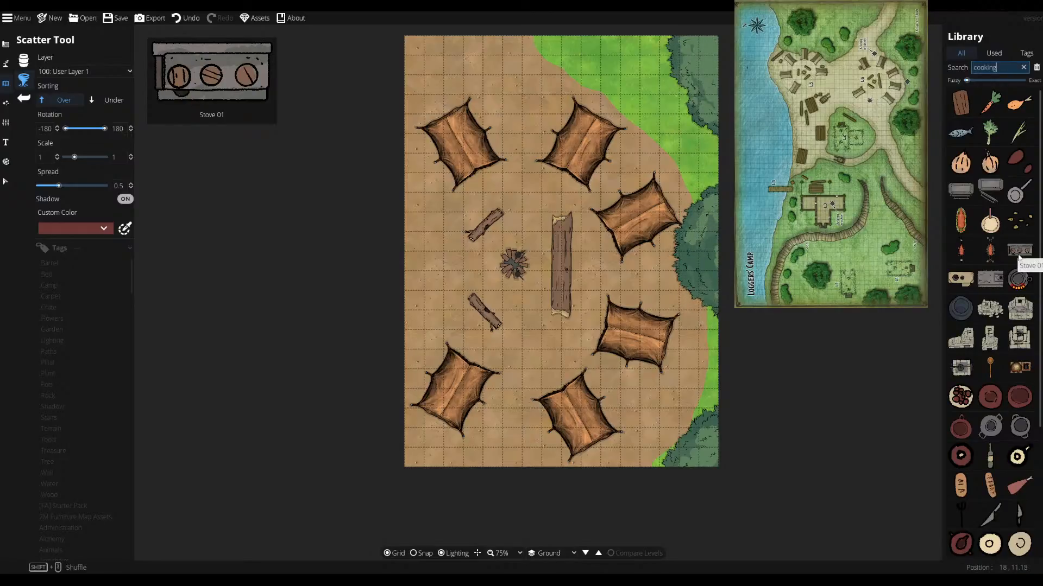
{"action": "scroll", "coordinate": [1019, 258], "scroll_direction": "down", "scroll_amount": 3}
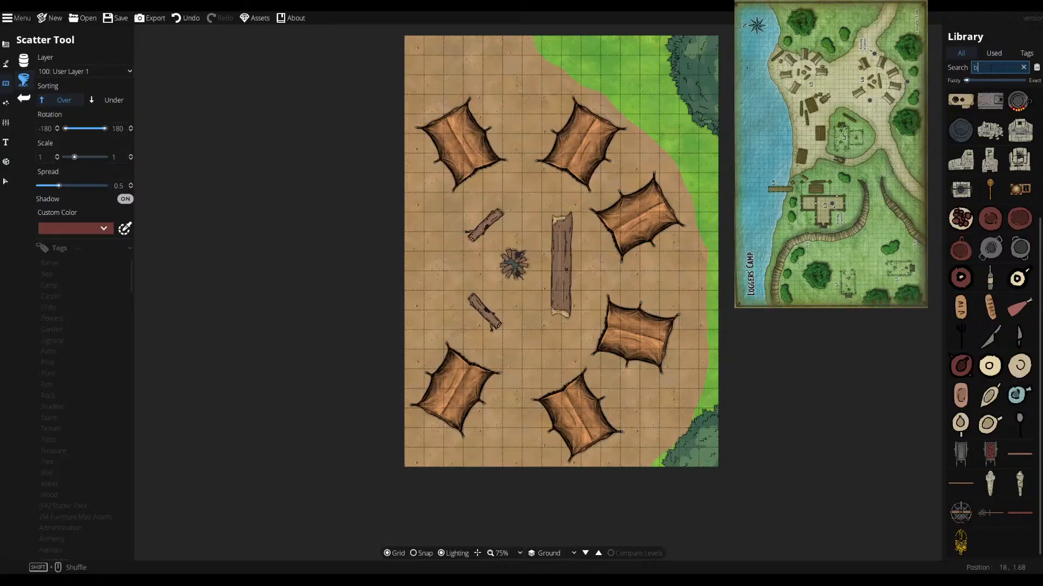
{"action": "type", "text": "s"}
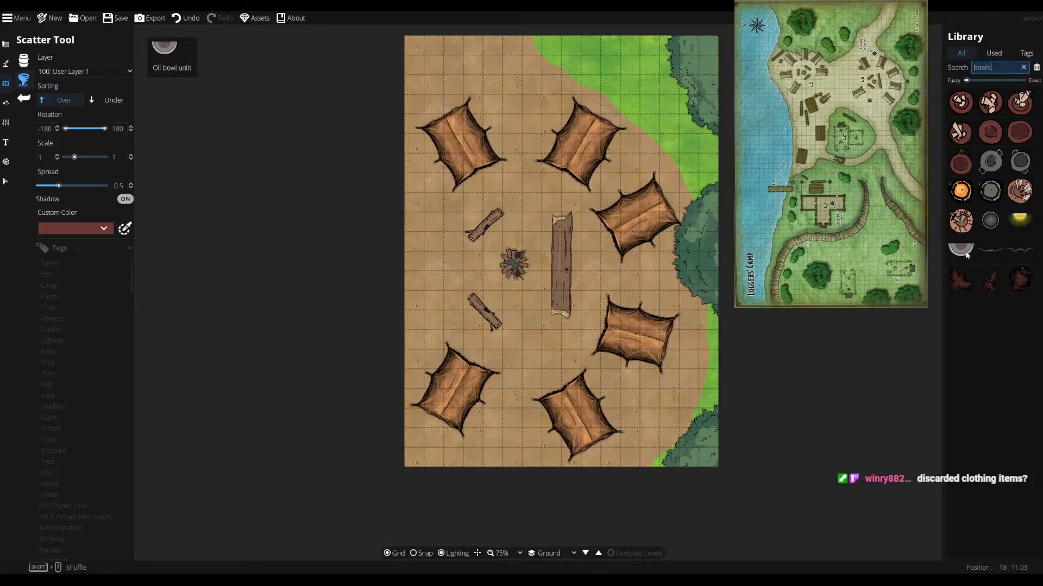
- Set the scatter scale to 0.9 and try out the empty reddish bowl assets near the campfire at 200% zoom
{"action": "left_click", "coordinate": [1025, 144]}
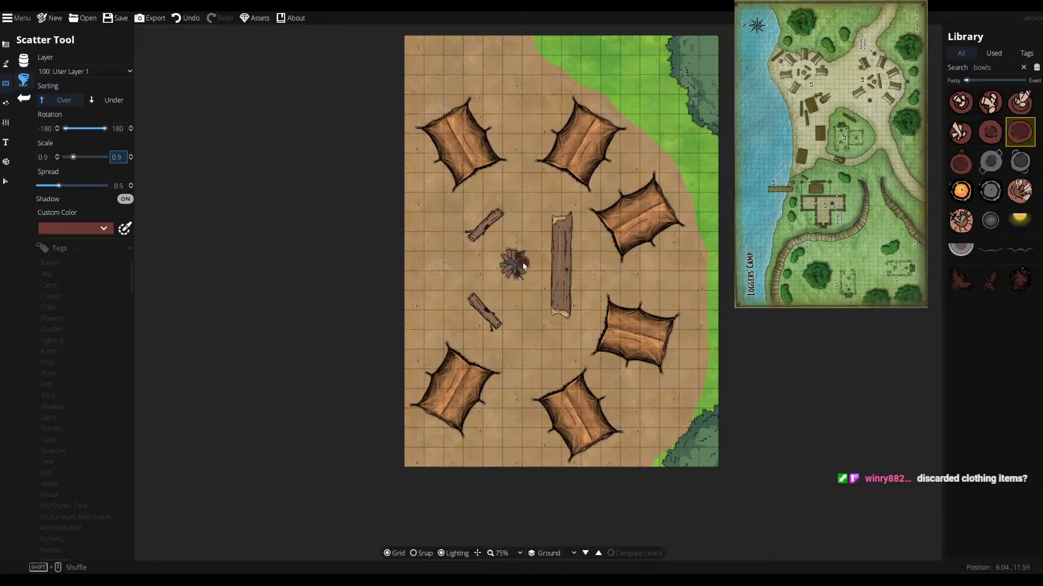
{"action": "left_click", "coordinate": [502, 553]}
{"action": "left_click", "coordinate": [504, 452]}
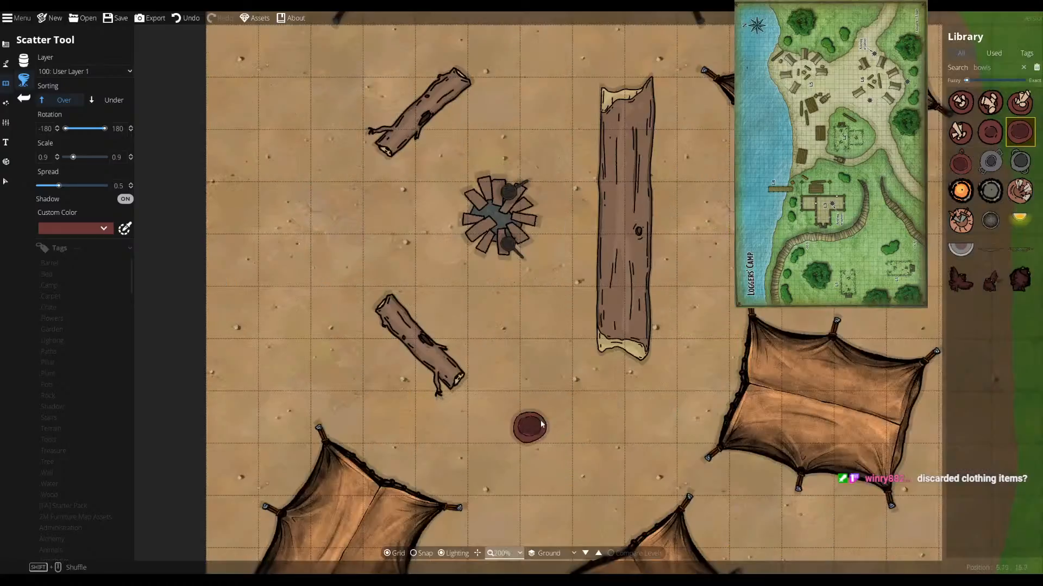
{"action": "left_click", "coordinate": [990, 132]}
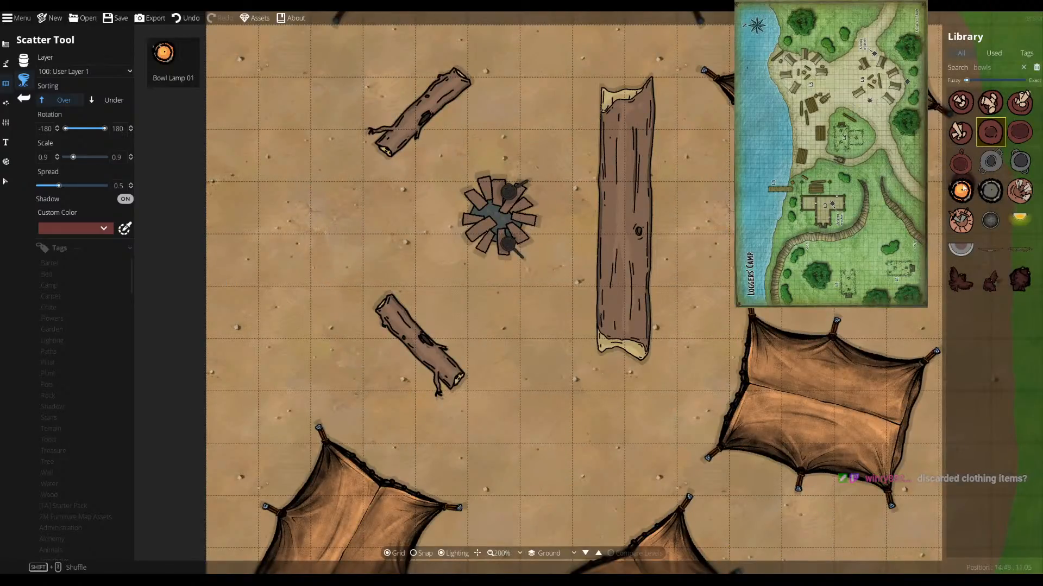
{"action": "left_click", "coordinate": [962, 164]}
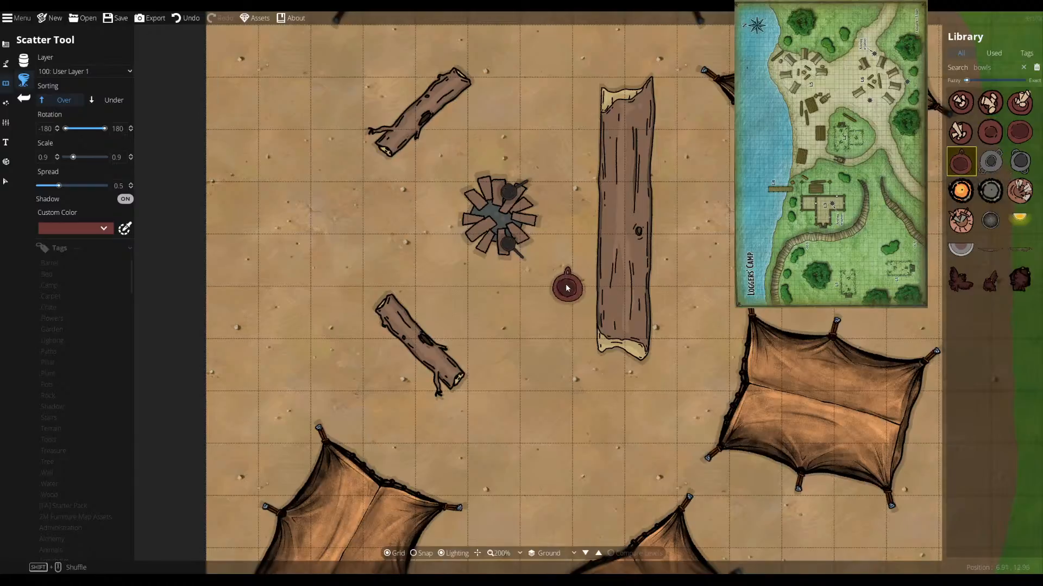
- Search the library for "plate" and place pairs of overlapping round grey plates southwest and north of the campfire
{"action": "left_click", "coordinate": [997, 67]}
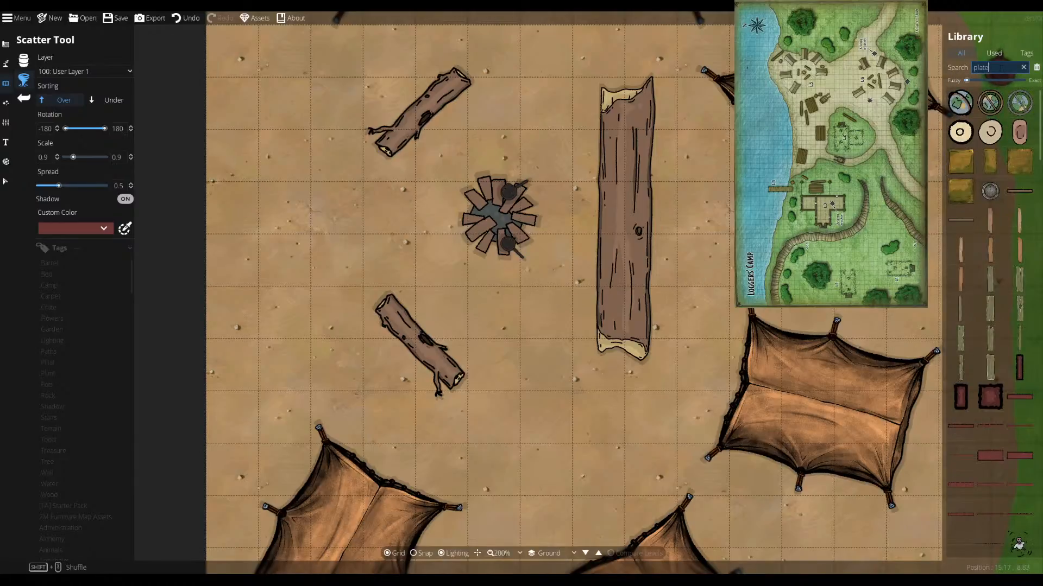
{"action": "scroll", "coordinate": [990, 225], "scroll_direction": "down", "scroll_amount": 5}
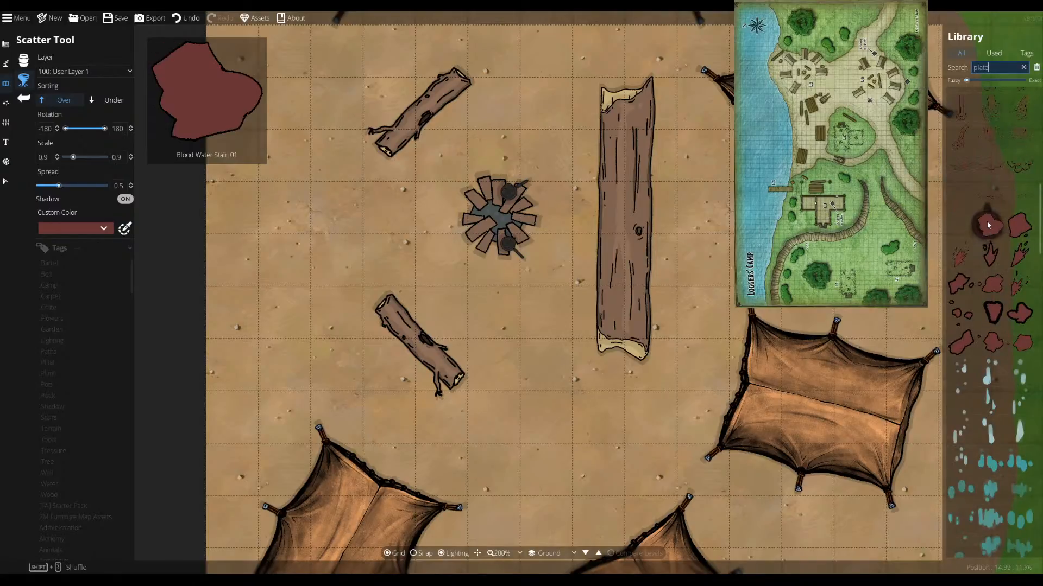
{"action": "scroll", "coordinate": [982, 233], "scroll_direction": "up", "scroll_amount": 5}
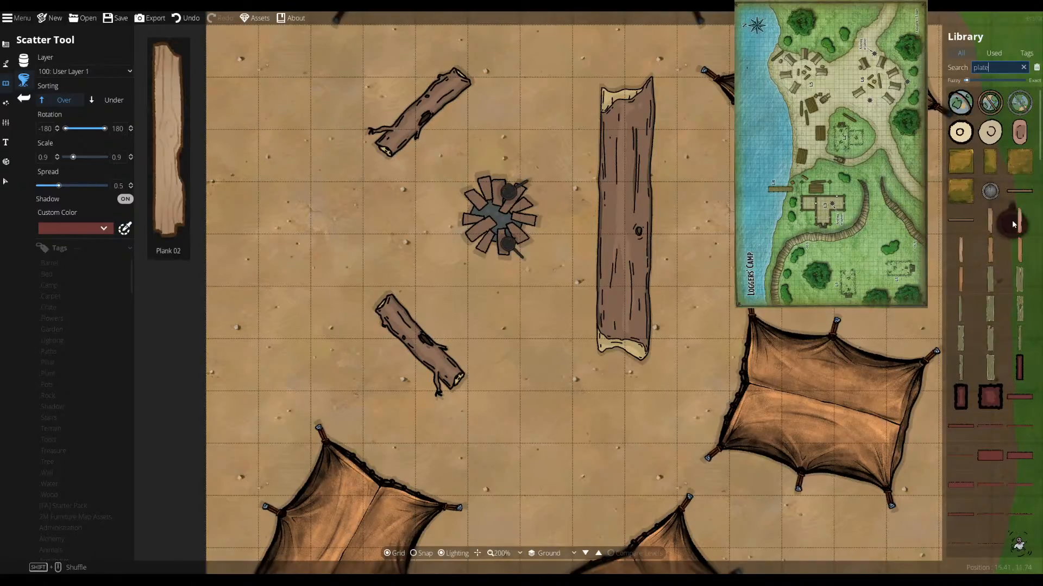
{"action": "left_click", "coordinate": [998, 182]}
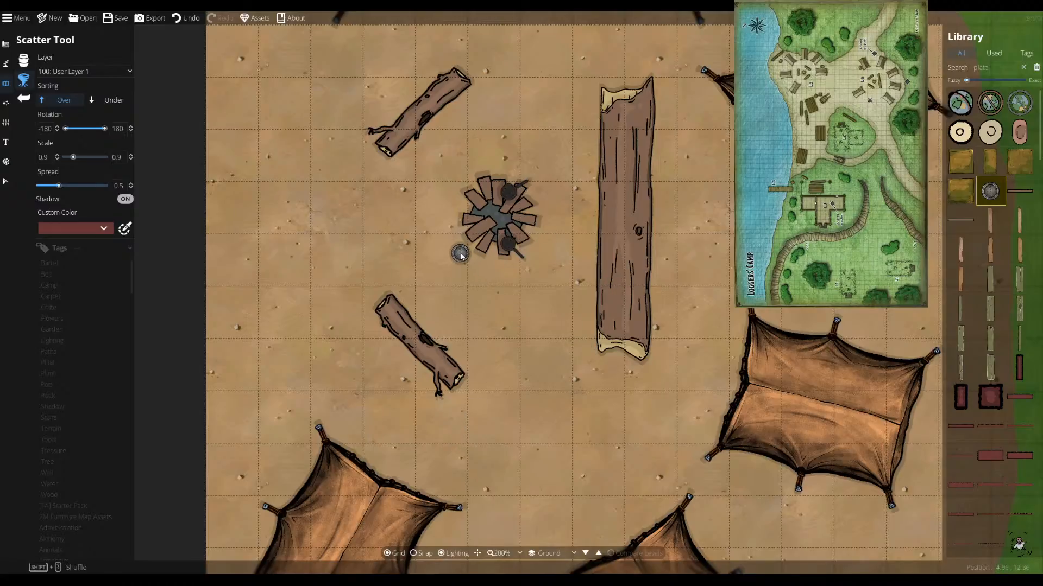
{"action": "left_click", "coordinate": [459, 255]}
{"action": "left_click", "coordinate": [458, 255]}
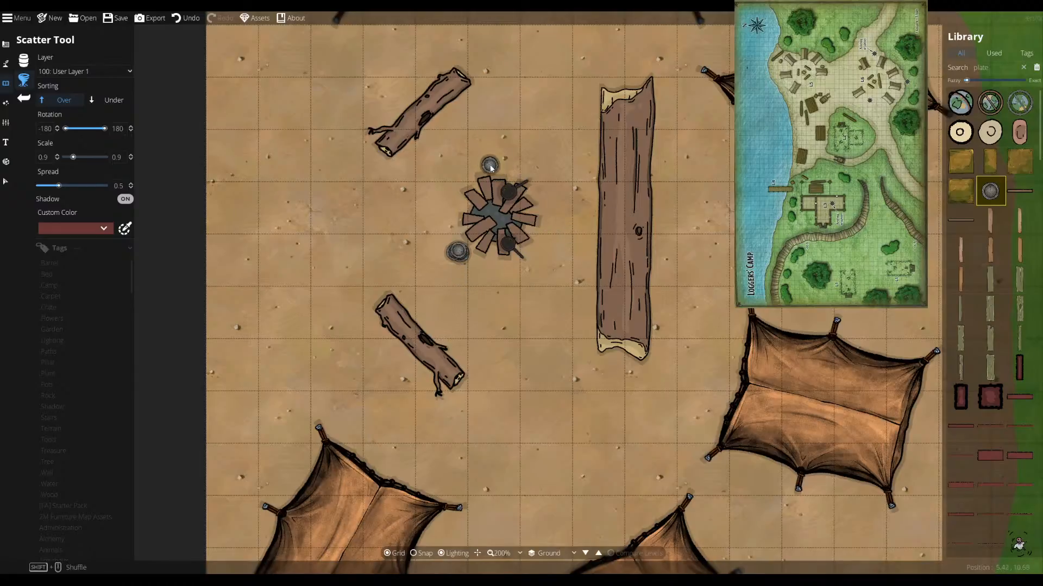
{"action": "left_click", "coordinate": [494, 169]}
{"action": "left_click", "coordinate": [495, 169]}
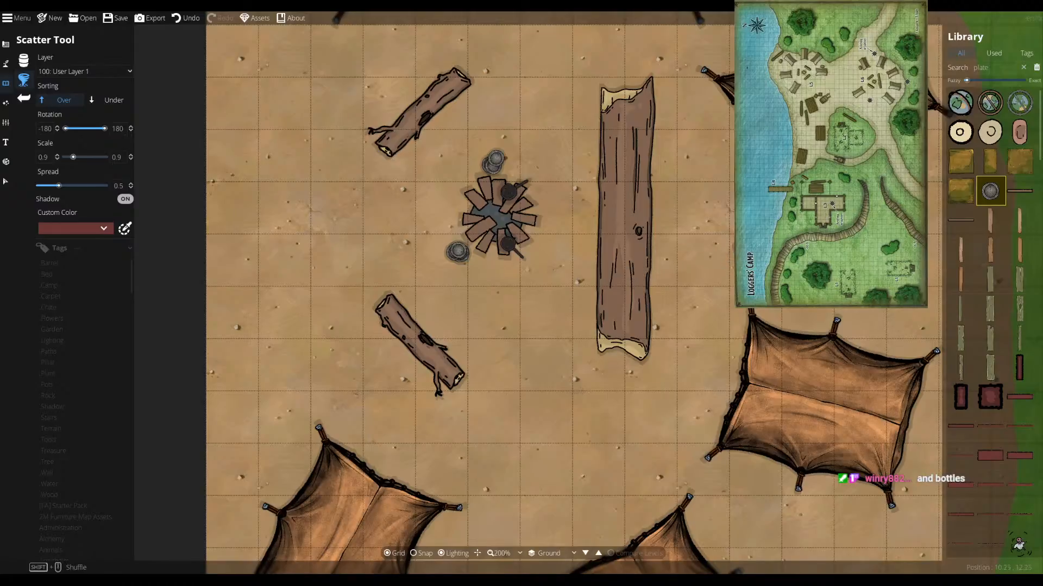
- Search the library for "bottle" and pick the bottle asset that lies on its side
{"action": "left_click", "coordinate": [1009, 68]}
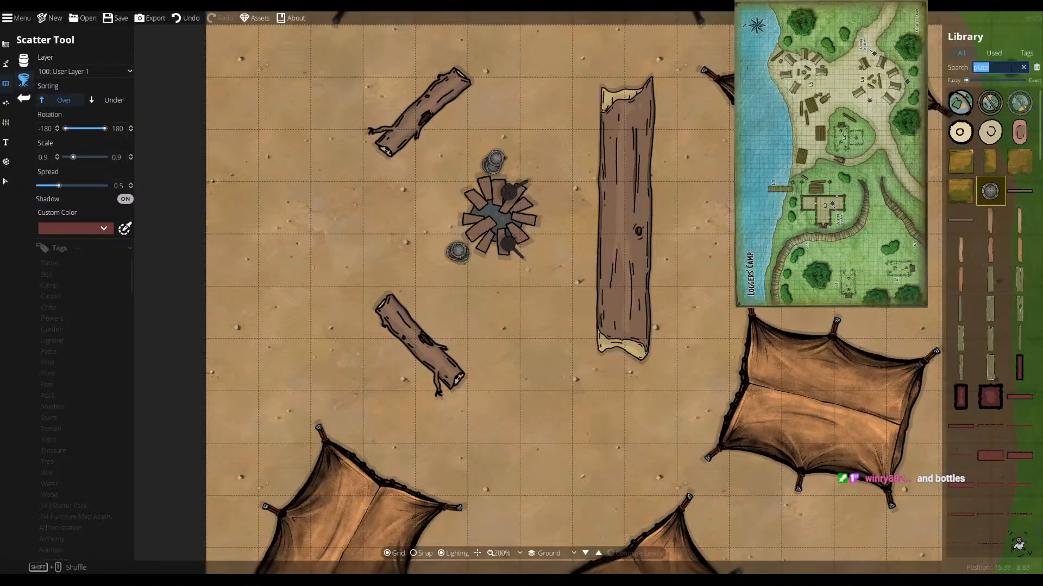
{"action": "type", "text": "bottle"}
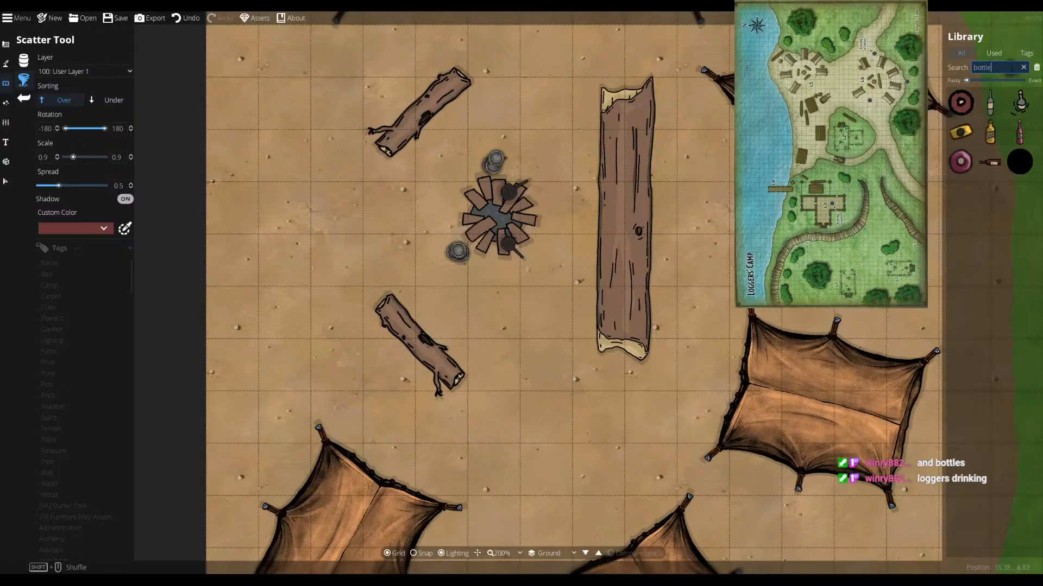
{"action": "left_click", "coordinate": [1020, 104]}
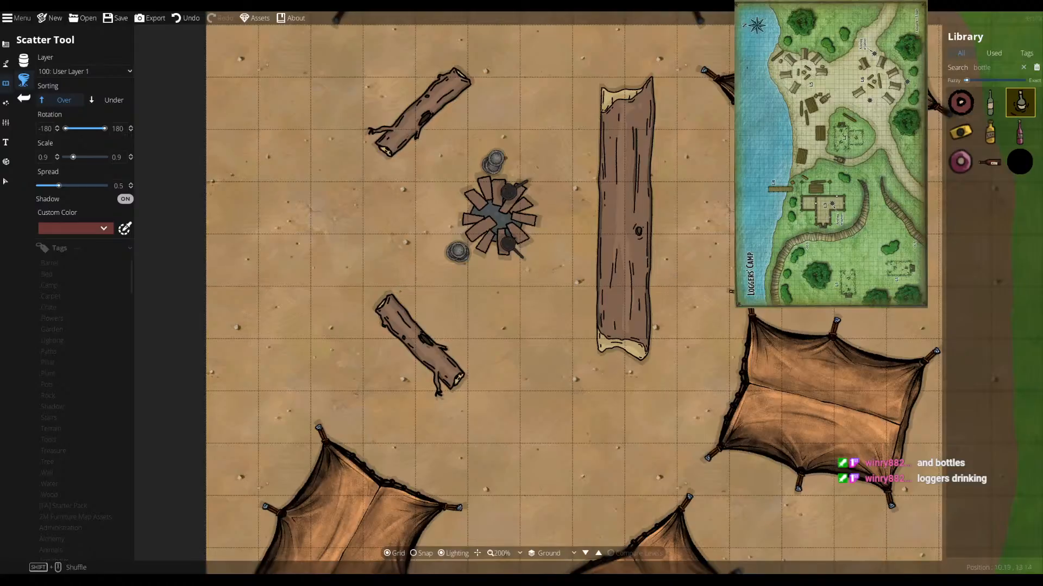
{"action": "left_click", "coordinate": [984, 164]}
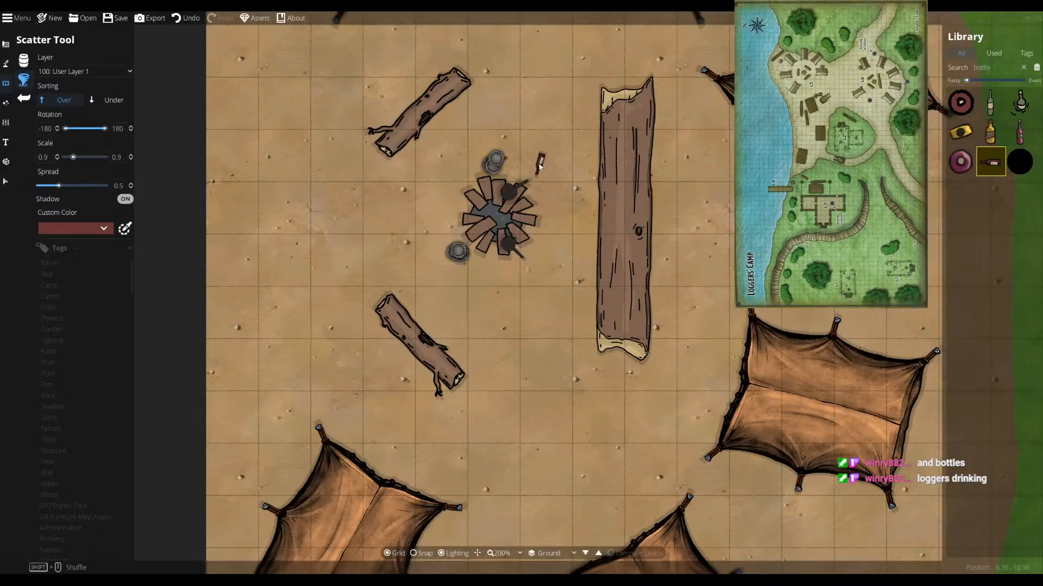
- Set the custom color to muted green and place bottles at the large log's south end and beside the two small logs
{"action": "left_click", "coordinate": [90, 230]}
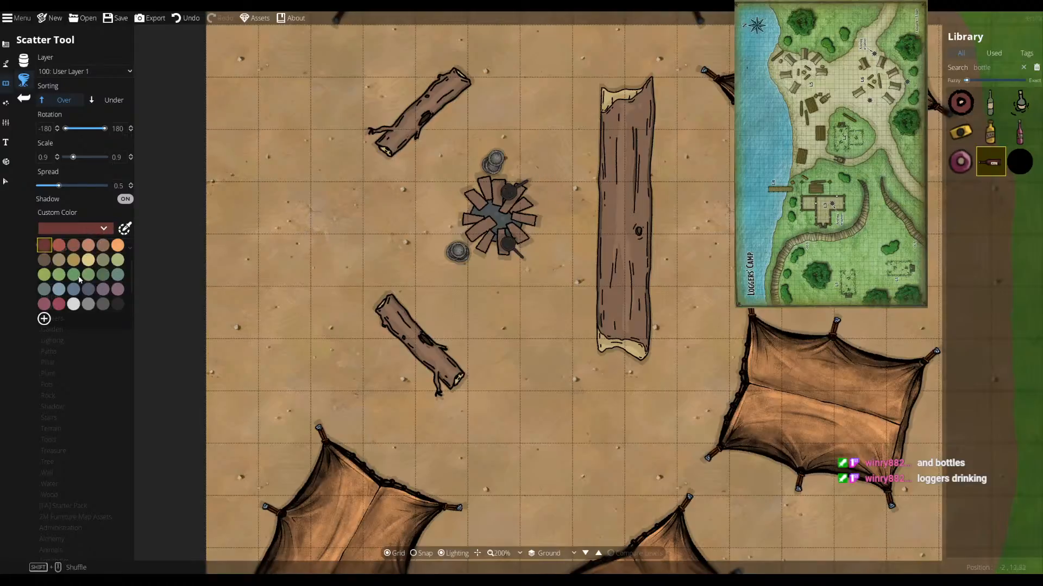
{"action": "left_click", "coordinate": [102, 275]}
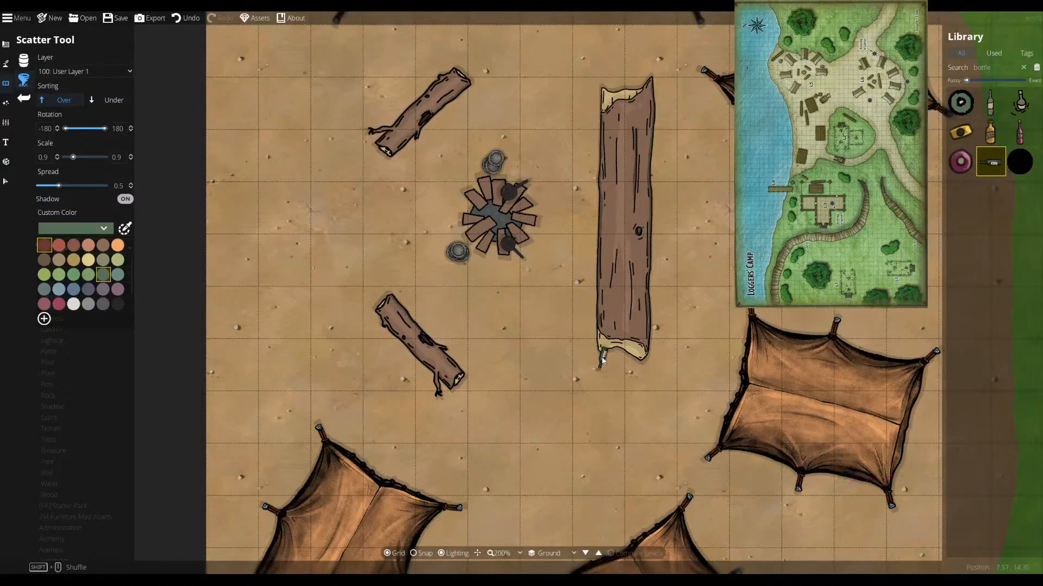
{"action": "left_click", "coordinate": [609, 365]}
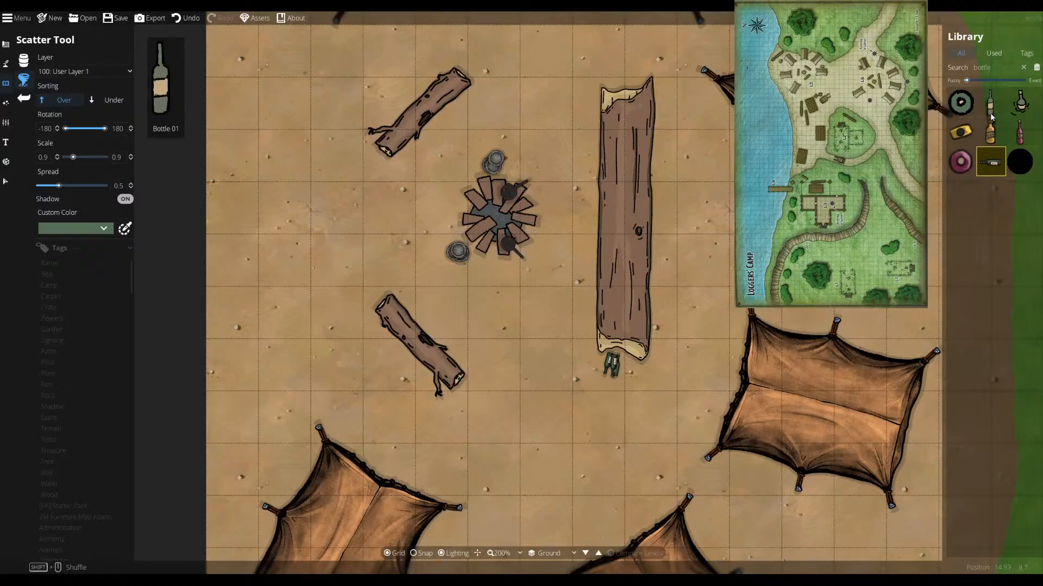
{"action": "left_click", "coordinate": [390, 162]}
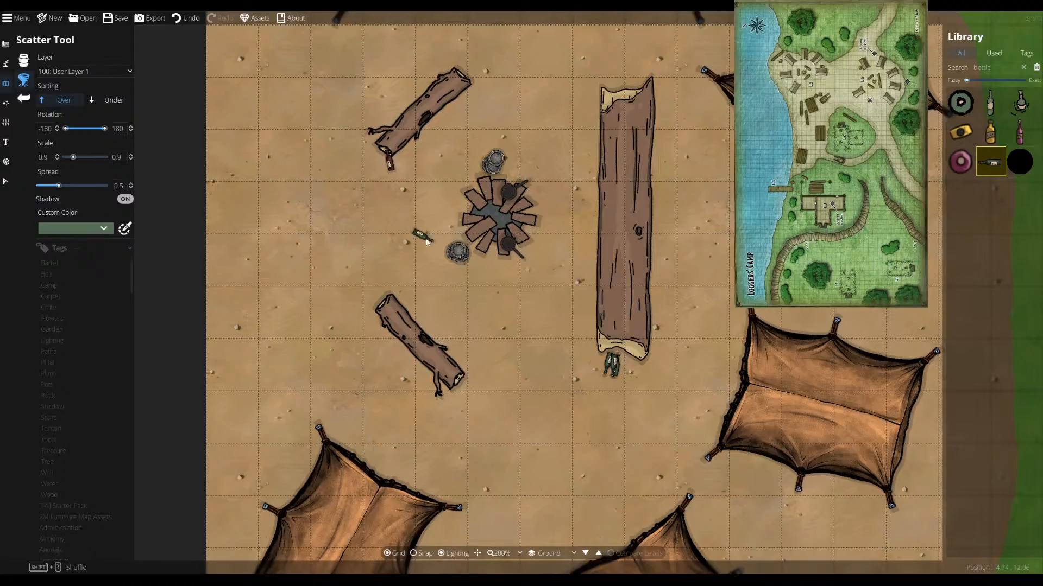
{"action": "left_click", "coordinate": [367, 307]}
- Search the library for "clothes" and try out several cloth and garment assets for scattering around the camp
{"action": "left_click", "coordinate": [995, 67]}
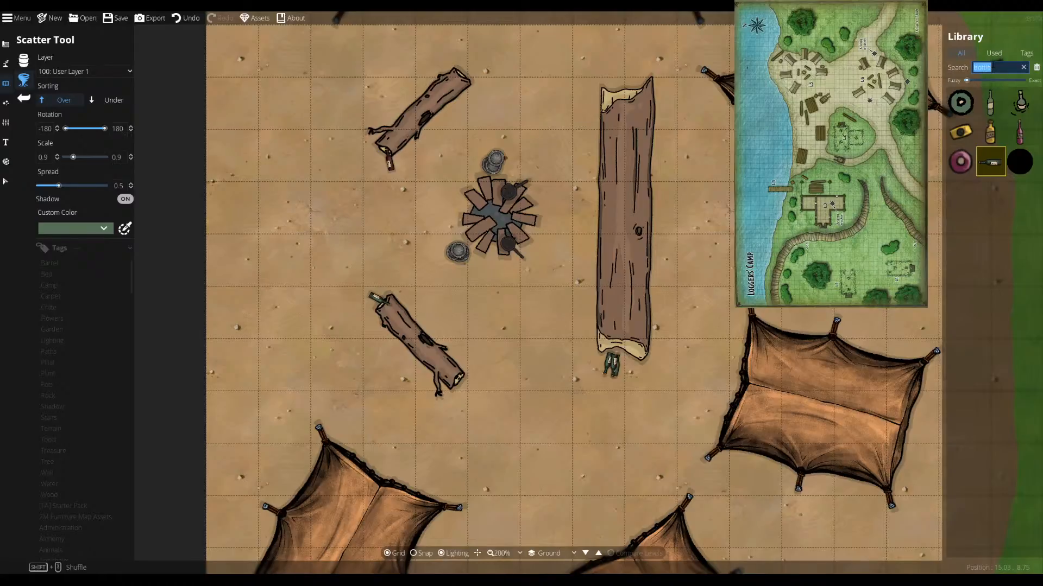
{"action": "type", "text": "cloth"}
{"action": "type", "text": "es"}
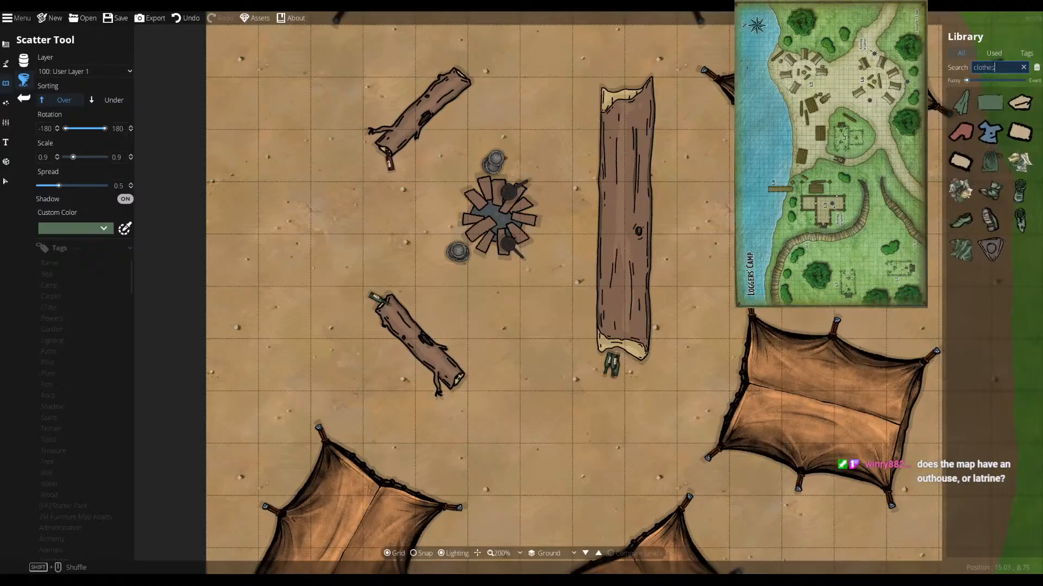
{"action": "mouse_move", "coordinate": [999, 172]}
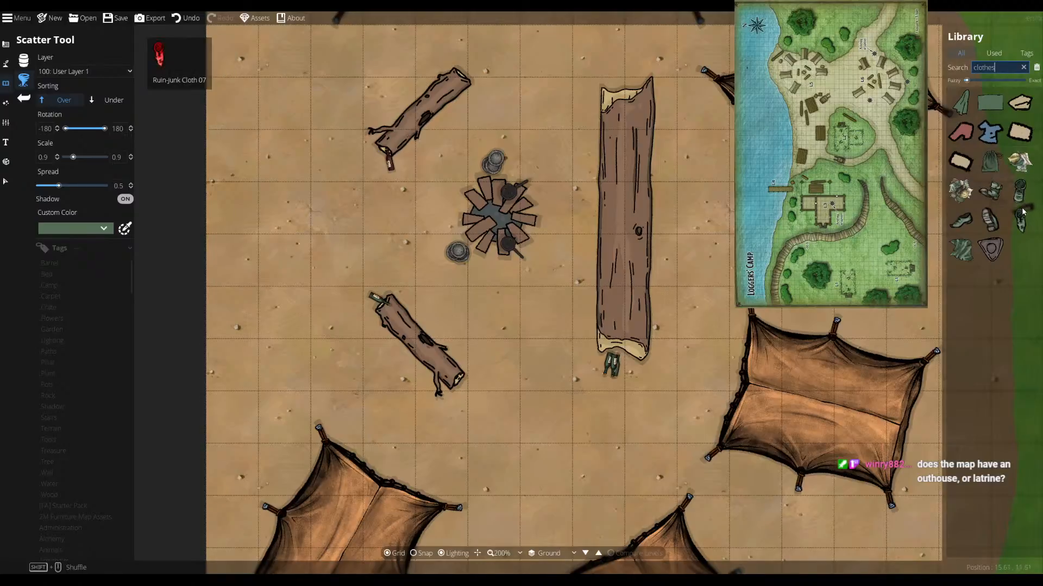
{"action": "mouse_move", "coordinate": [1021, 205]}
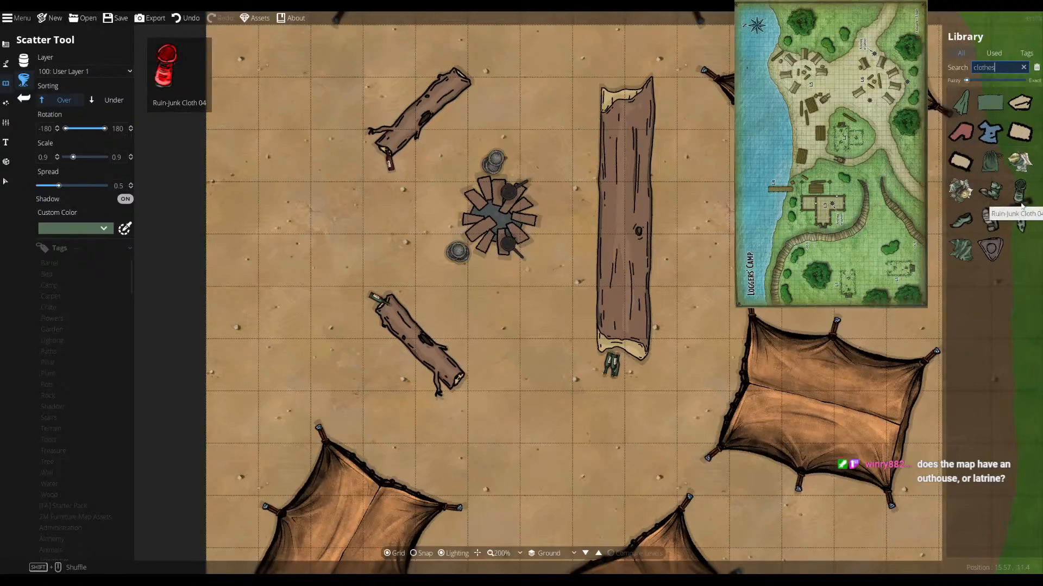
{"action": "mouse_move", "coordinate": [1015, 231]}
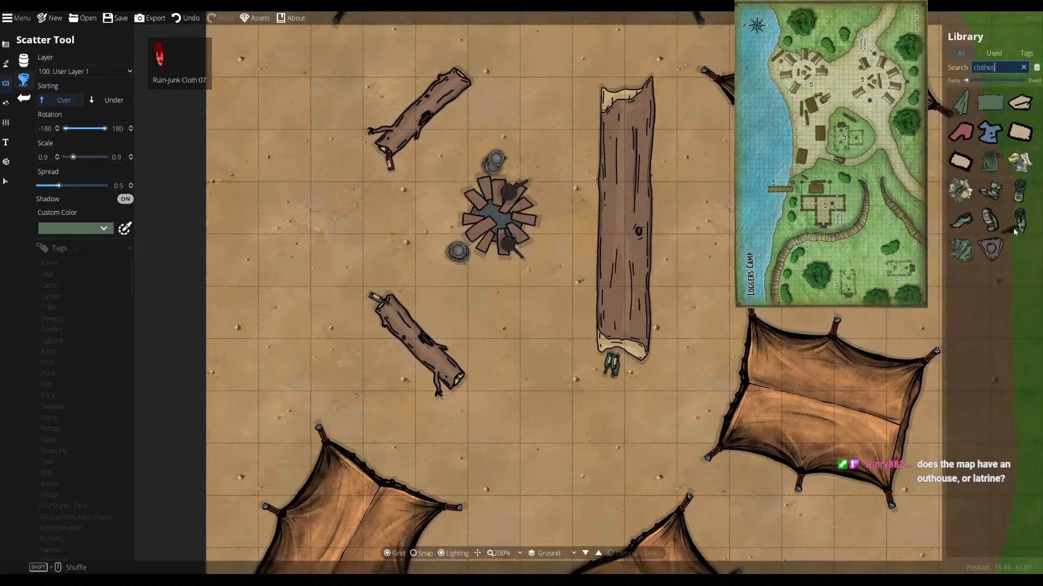
{"action": "left_click", "coordinate": [1015, 231]}
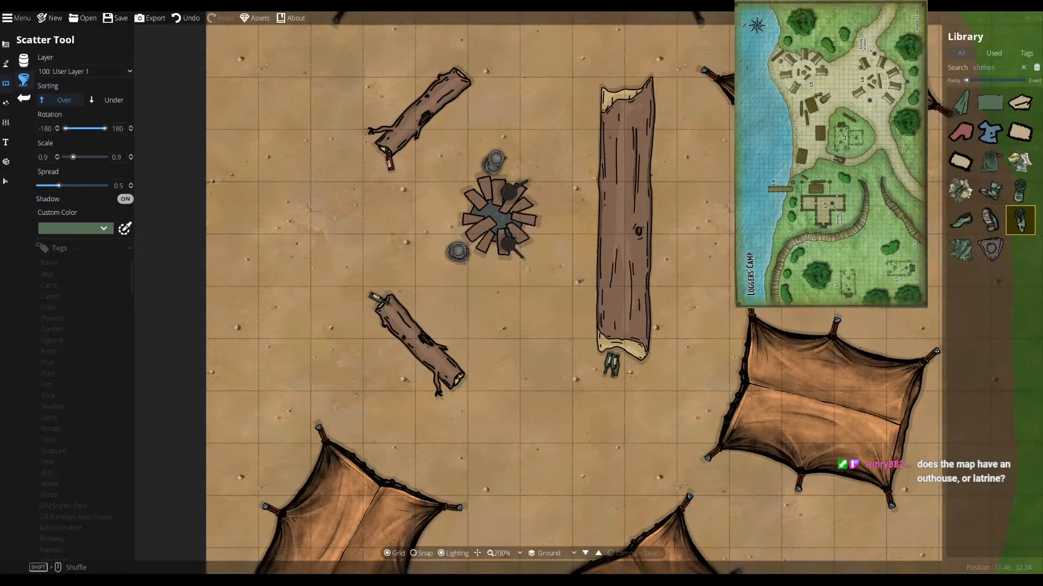
{"action": "left_click", "coordinate": [1020, 192]}
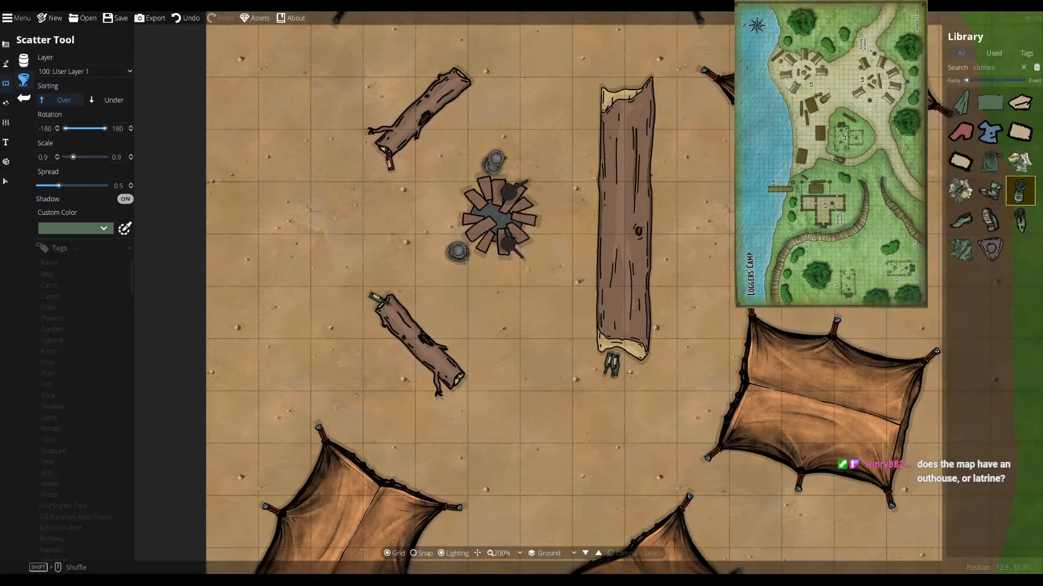
{"action": "left_click", "coordinate": [986, 137]}
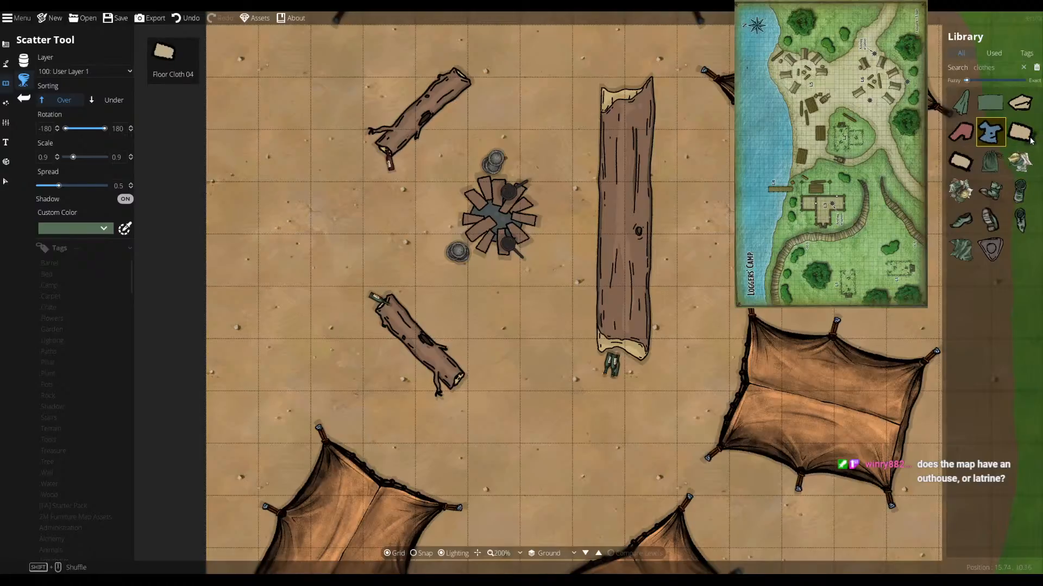
{"action": "left_click", "coordinate": [1002, 171]}
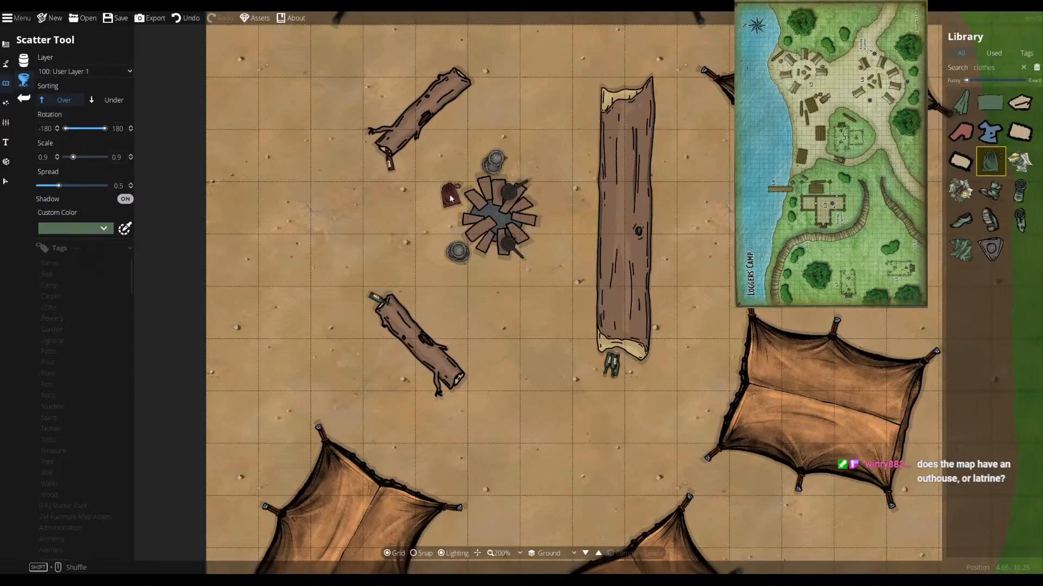
- With the Object Tool, place a small cloth bundle from the "clothes" results near the northeastern tent and set the scale to 0.8
{"action": "left_click", "coordinate": [23, 60]}
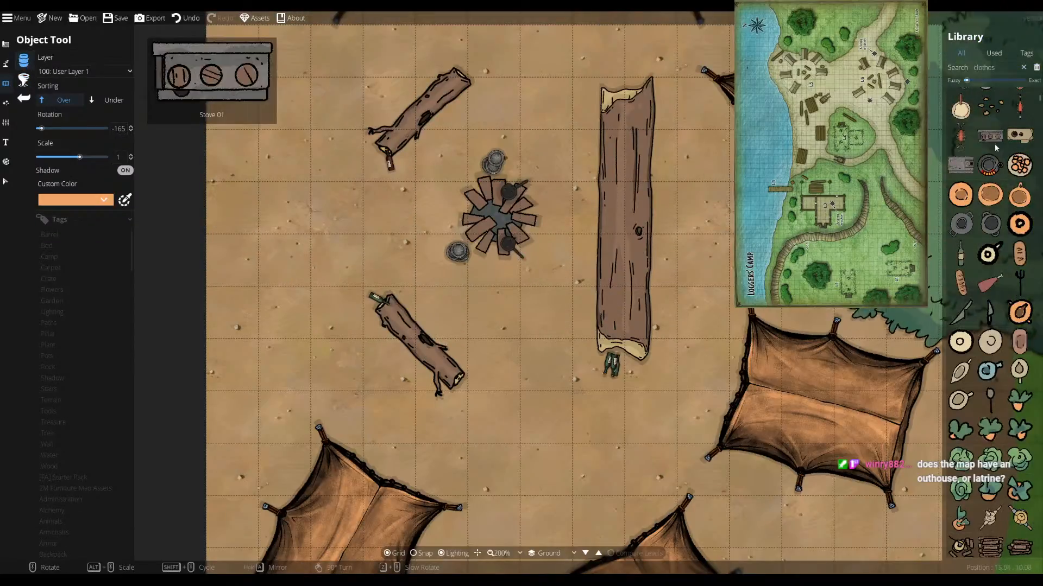
{"action": "left_click", "coordinate": [995, 67]}
{"action": "key", "text": "Return"}
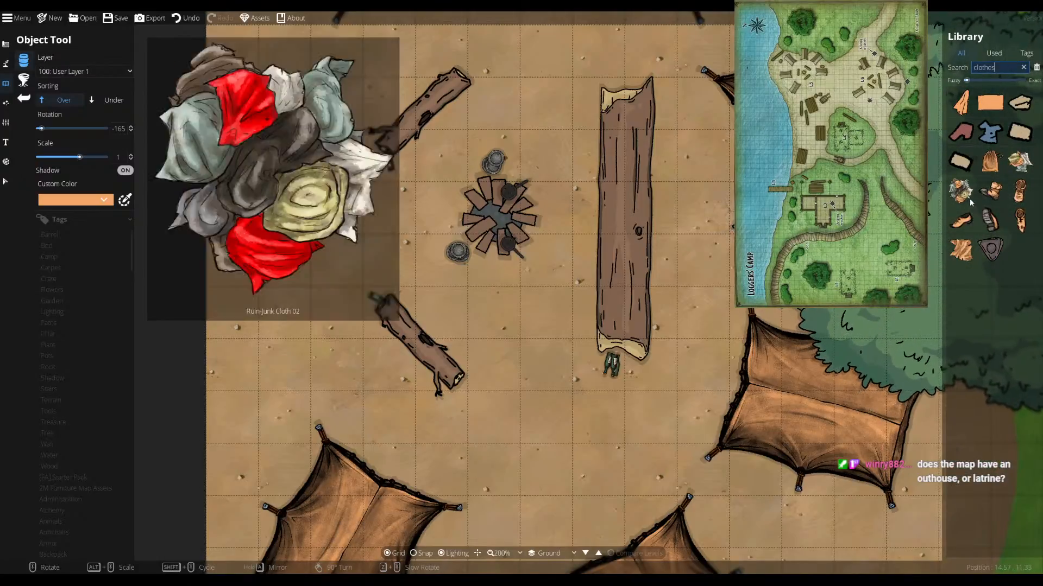
{"action": "left_click", "coordinate": [997, 203]}
{"action": "scroll", "coordinate": [758, 202], "scroll_direction": "down", "scroll_amount": 12}
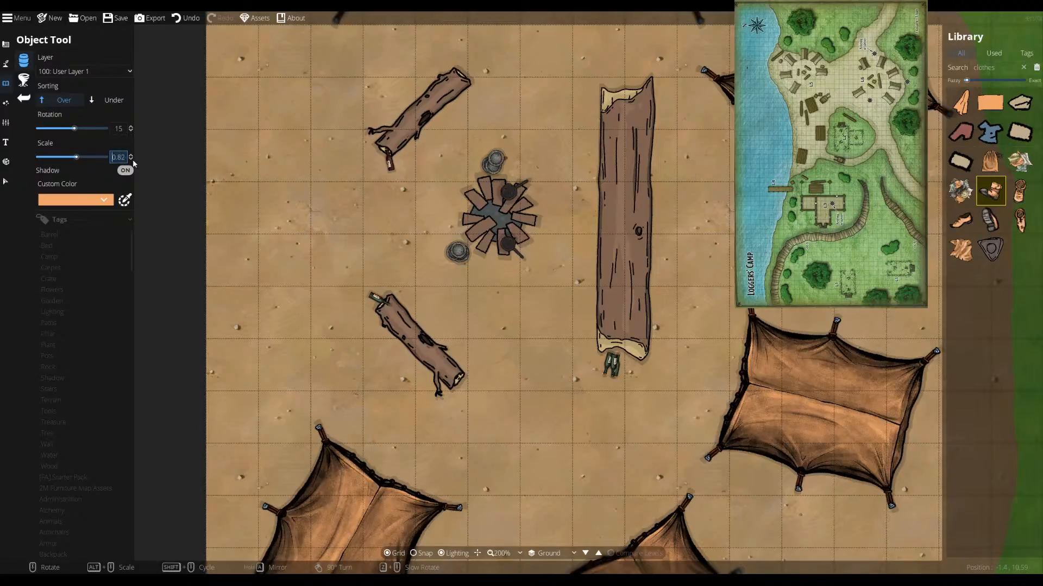
{"action": "scroll", "coordinate": [764, 198], "scroll_direction": "up", "scroll_amount": 3}
{"action": "scroll", "coordinate": [764, 199], "scroll_direction": "down", "scroll_amount": 1}
{"action": "mouse_move", "coordinate": [946, 198]}
- Place rotated orange cloth sacks at the large log's southeast end and beside the southwestern tent's eastern corner
{"action": "left_click", "coordinate": [990, 161]}
{"action": "scroll", "coordinate": [690, 391], "scroll_direction": "down", "scroll_amount": 5}
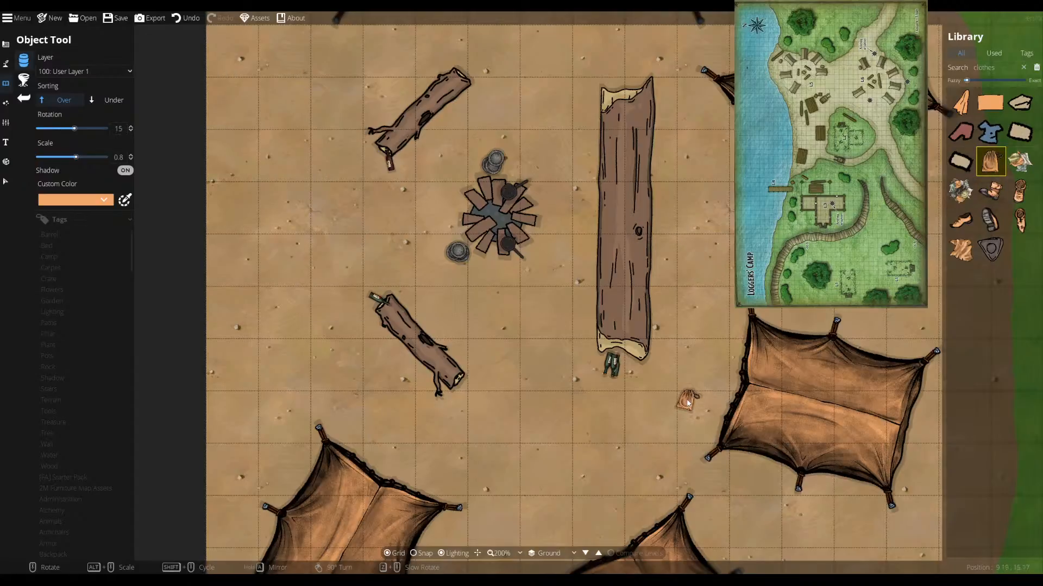
{"action": "scroll", "coordinate": [639, 374], "scroll_direction": "up", "scroll_amount": 4}
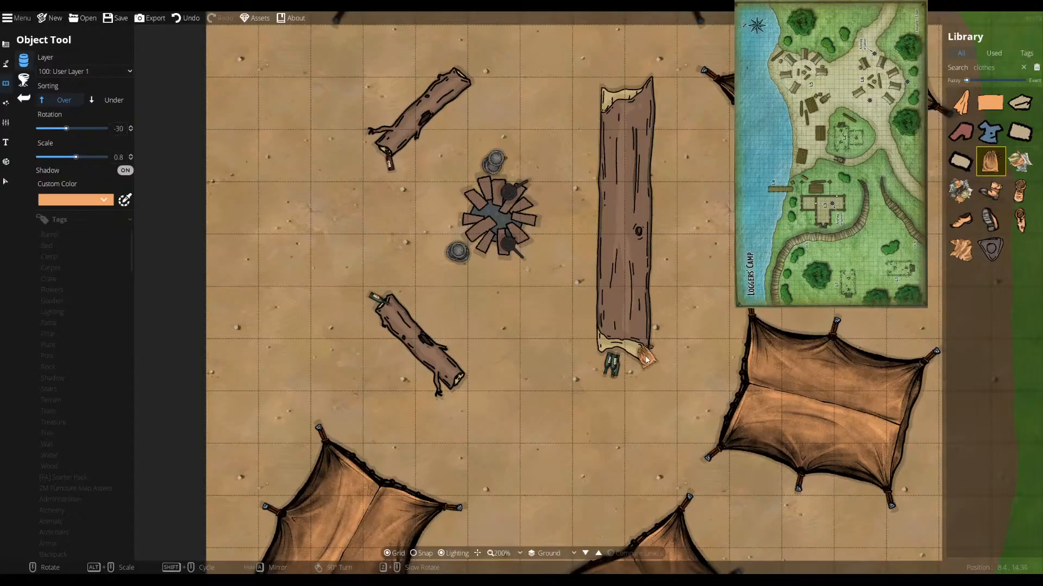
{"action": "left_click", "coordinate": [647, 359]}
{"action": "scroll", "coordinate": [649, 388], "scroll_direction": "down", "scroll_amount": 1}
{"action": "scroll", "coordinate": [633, 361], "scroll_direction": "down", "scroll_amount": 2}
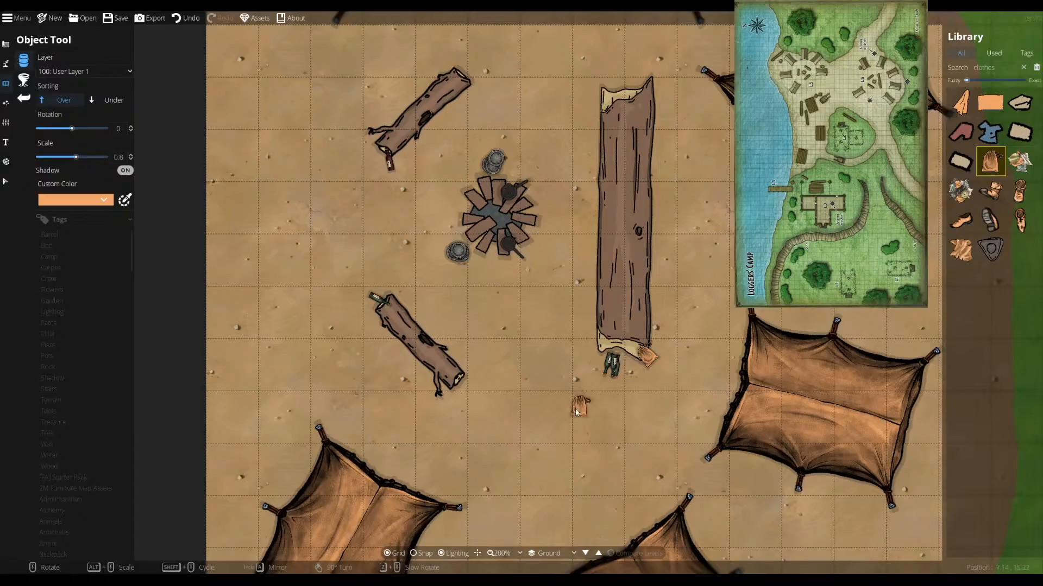
{"action": "scroll", "coordinate": [437, 519], "scroll_direction": "up", "scroll_amount": 4}
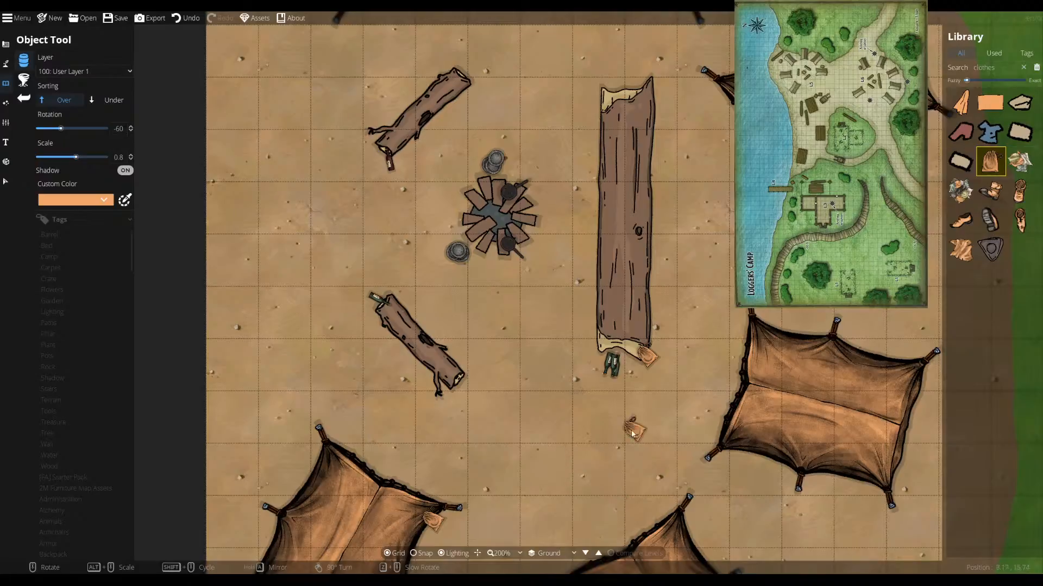
- Place another rotated orange cloth sack at the eastern corner of the northwestern tent
{"action": "left_click_drag", "start_coordinate": [598, 348], "coordinate": [679, 523]}
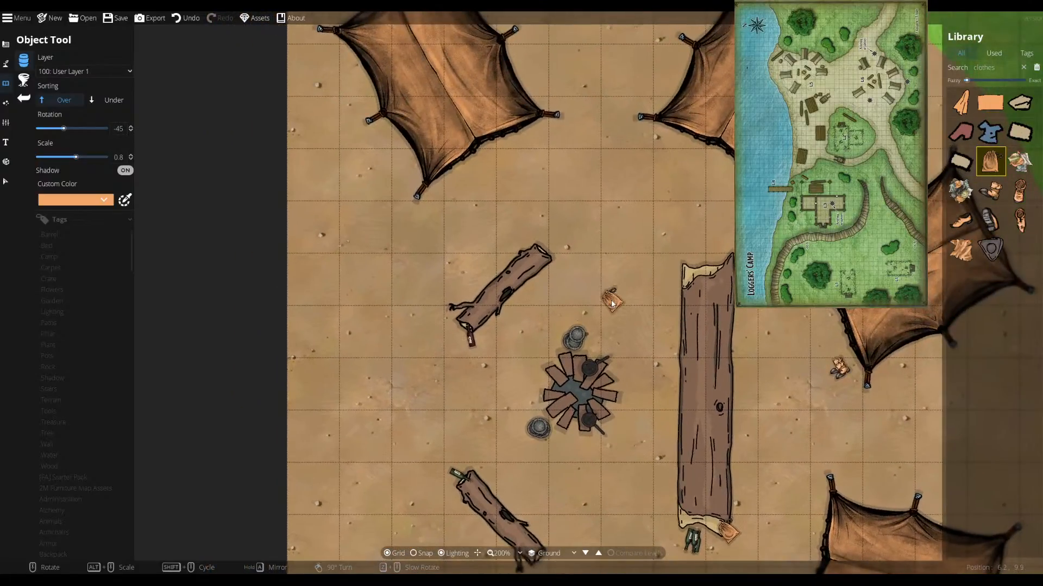
{"action": "scroll", "coordinate": [549, 128], "scroll_direction": "down", "scroll_amount": 2}
{"action": "scroll", "coordinate": [549, 123], "scroll_direction": "up", "scroll_amount": 1}
{"action": "left_click", "coordinate": [547, 120]}
{"action": "left_click_drag", "start_coordinate": [641, 222], "coordinate": [540, 112]}
{"action": "scroll", "coordinate": [543, 265], "scroll_direction": "up", "scroll_amount": 2}
{"action": "left_click_drag", "start_coordinate": [558, 270], "coordinate": [565, 170]}
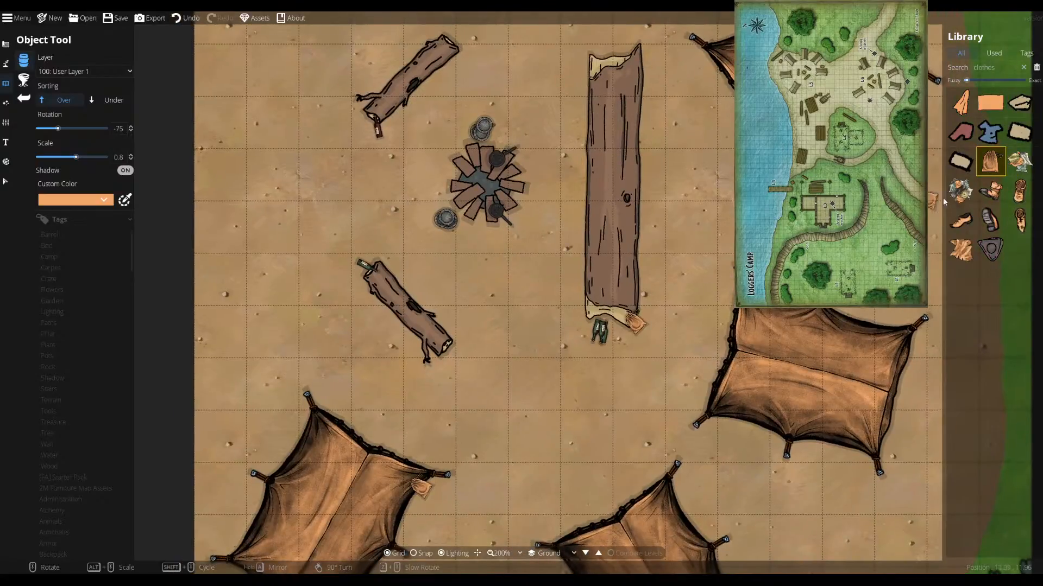
- Search the library for "barrel" and choose the dark wooden barrel shown from the side
{"action": "left_click", "coordinate": [961, 199]}
{"action": "scroll", "coordinate": [699, 201], "scroll_direction": "up", "scroll_amount": 2}
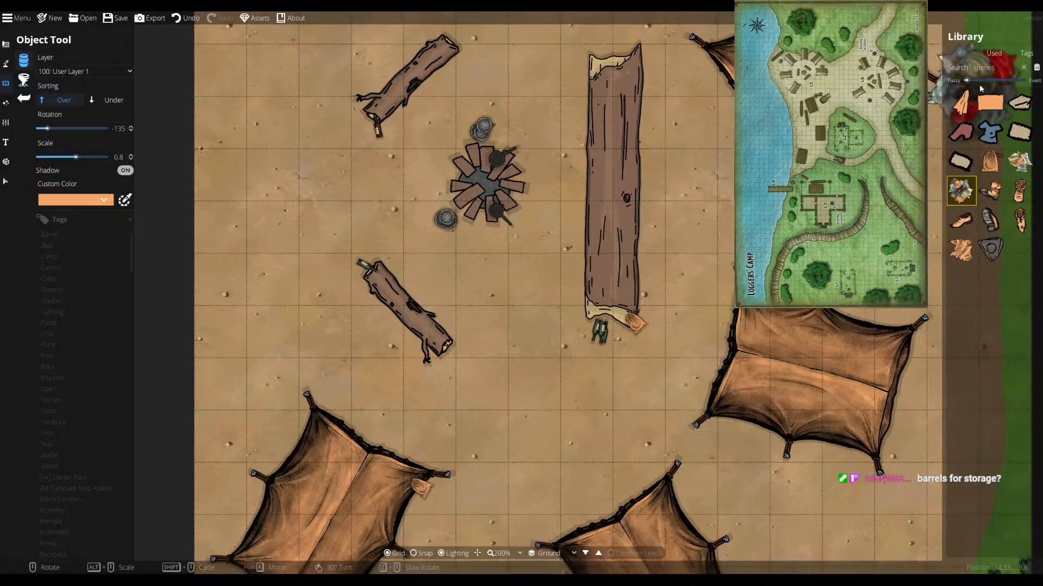
{"action": "left_click", "coordinate": [1003, 67]}
{"action": "double_click", "coordinate": [1003, 67]}
{"action": "type", "text": "barrel"}
{"action": "scroll", "coordinate": [989, 272], "scroll_direction": "down", "scroll_amount": 2}
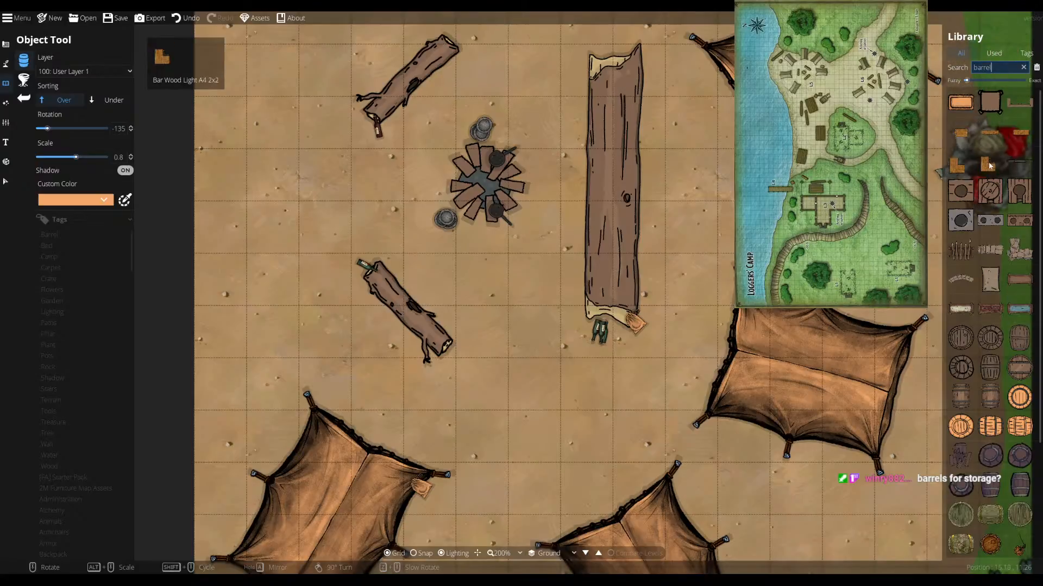
{"action": "left_click", "coordinate": [990, 338]}
{"action": "left_click", "coordinate": [990, 309]}
- Place two adjoining barrels, turned at different angles, outside the southern tent's northeastern edge
{"action": "scroll", "coordinate": [758, 457], "scroll_direction": "down", "scroll_amount": 4}
{"action": "scroll", "coordinate": [760, 453], "scroll_direction": "down", "scroll_amount": 3}
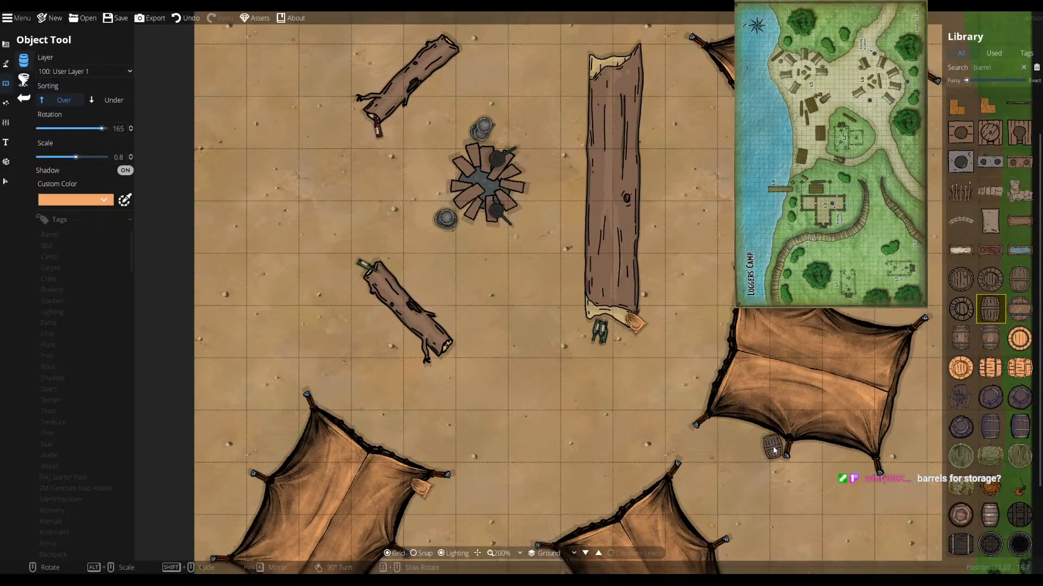
{"action": "scroll", "coordinate": [691, 478], "scroll_direction": "up", "scroll_amount": 1}
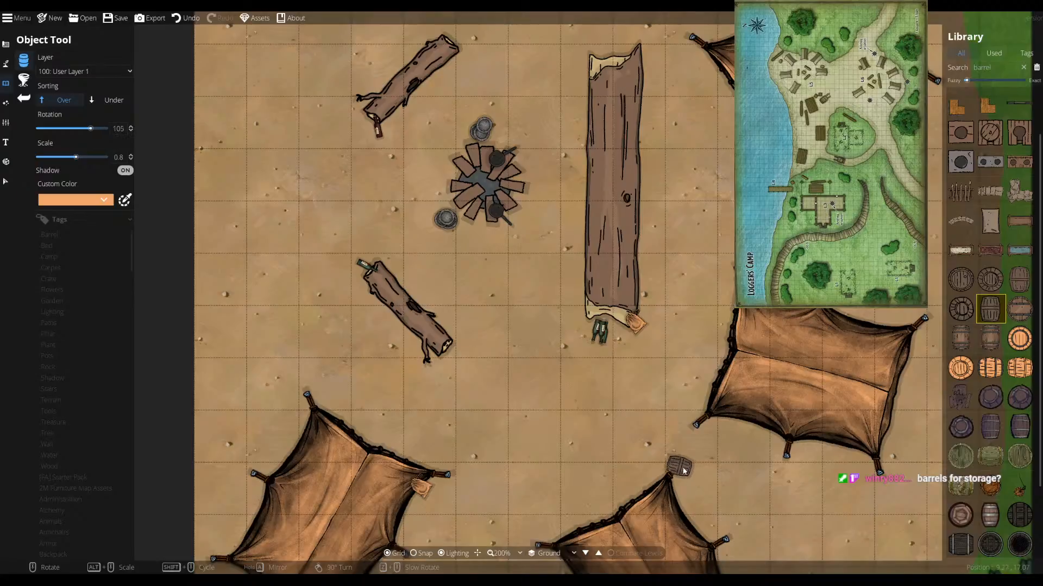
{"action": "scroll", "coordinate": [688, 489], "scroll_direction": "down", "scroll_amount": 4}
{"action": "left_click", "coordinate": [688, 488]}
{"action": "scroll", "coordinate": [692, 495], "scroll_direction": "down", "scroll_amount": 1}
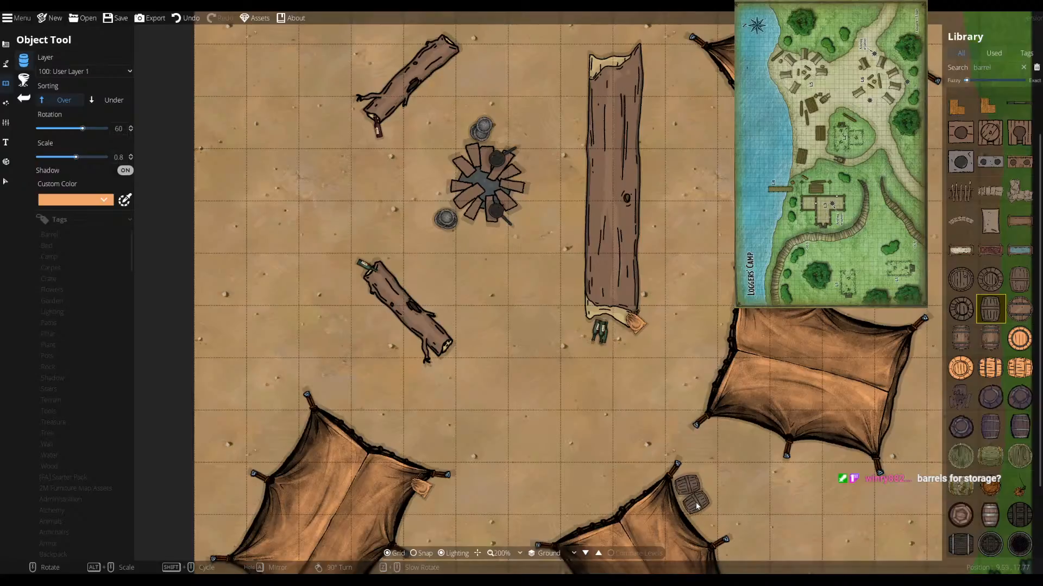
{"action": "left_click", "coordinate": [696, 507]}
{"action": "scroll", "coordinate": [821, 500], "scroll_direction": "up", "scroll_amount": 8}
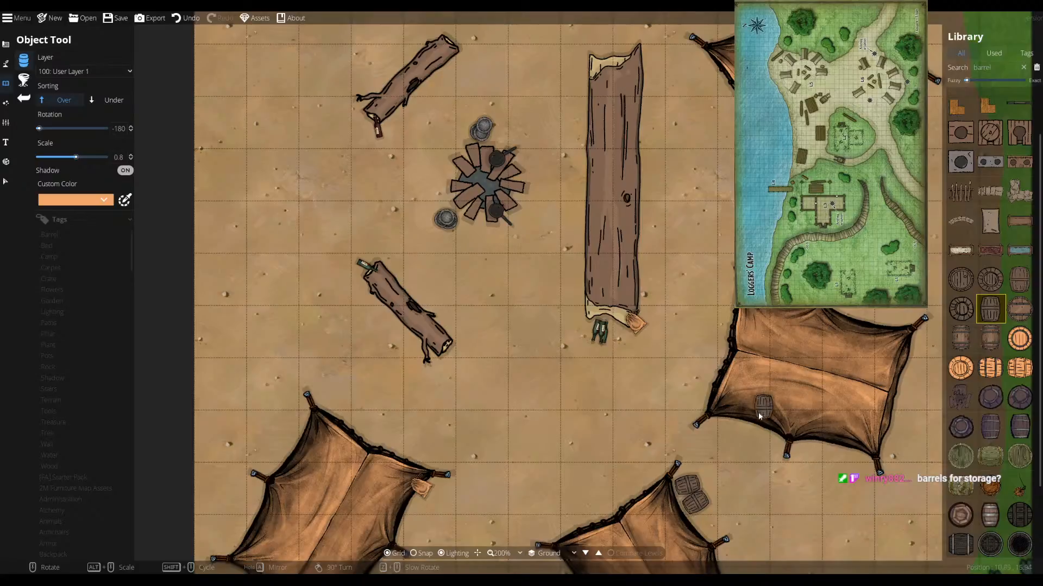
{"action": "left_click_drag", "start_coordinate": [655, 425], "coordinate": [665, 340]}
{"action": "right_click", "coordinate": [665, 340]}
{"action": "left_click_drag", "start_coordinate": [606, 380], "coordinate": [574, 403]}
{"action": "left_click_drag", "start_coordinate": [500, 209], "coordinate": [636, 443]}
{"action": "scroll", "coordinate": [612, 429], "scroll_direction": "up", "scroll_amount": 1}
{"action": "left_click_drag", "start_coordinate": [655, 346], "coordinate": [585, 371]}
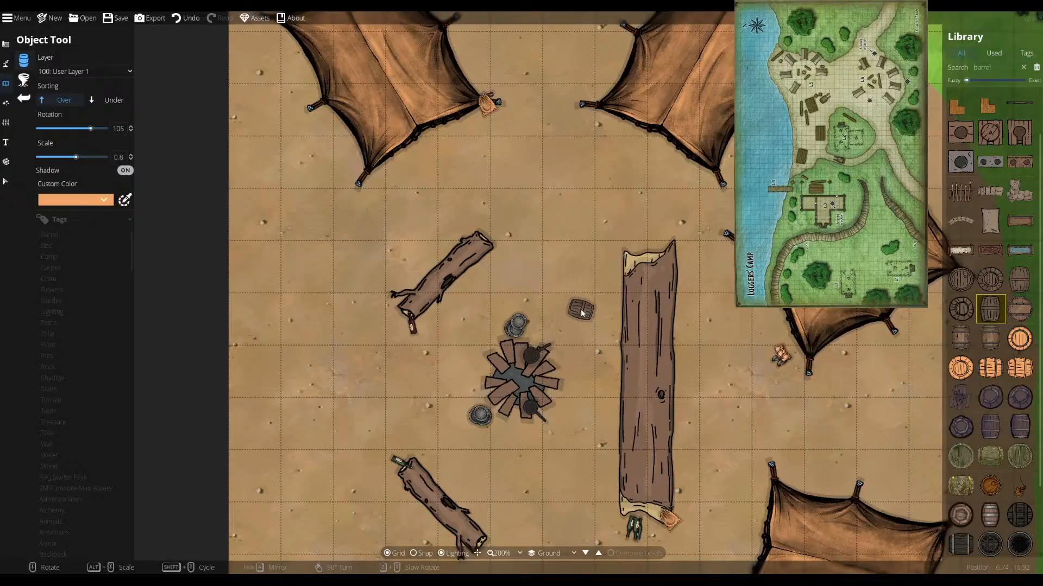
{"action": "left_click_drag", "start_coordinate": [582, 307], "coordinate": [585, 368]}
{"action": "scroll", "coordinate": [964, 343], "scroll_direction": "down", "scroll_amount": 3}
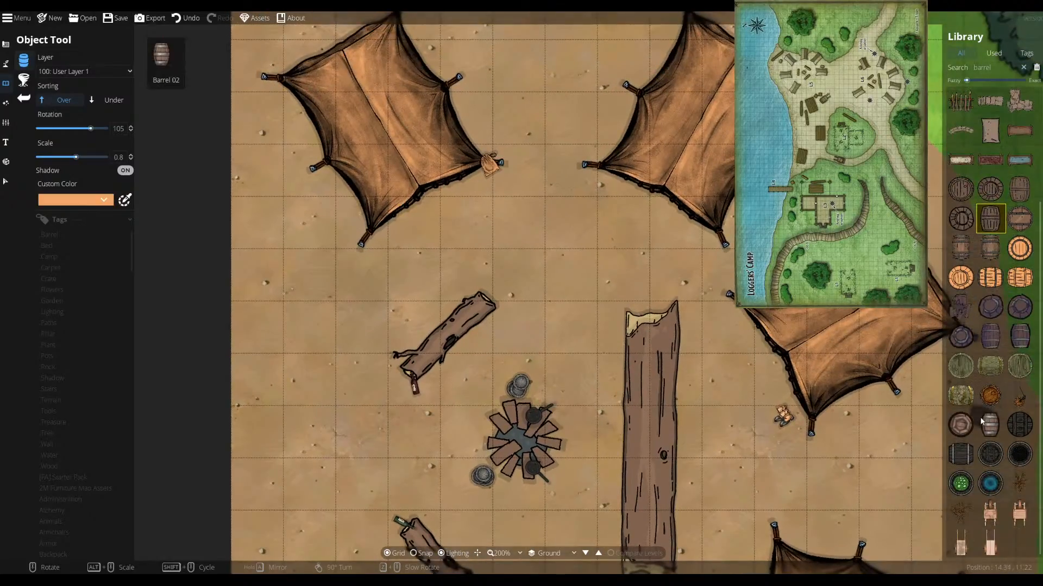
{"action": "scroll", "coordinate": [978, 421], "scroll_direction": "up", "scroll_amount": 5}
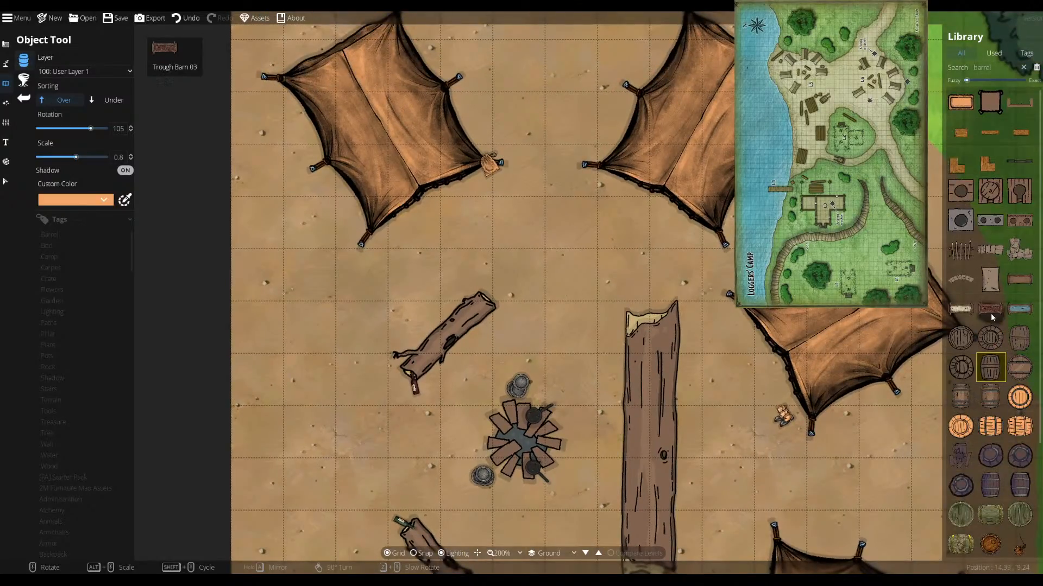
- Search the library for "cloth" and place the multicoloured clothes pile, rotated -60°, at the northwestern tent's southeastern edge
{"action": "left_click", "coordinate": [1023, 68]}
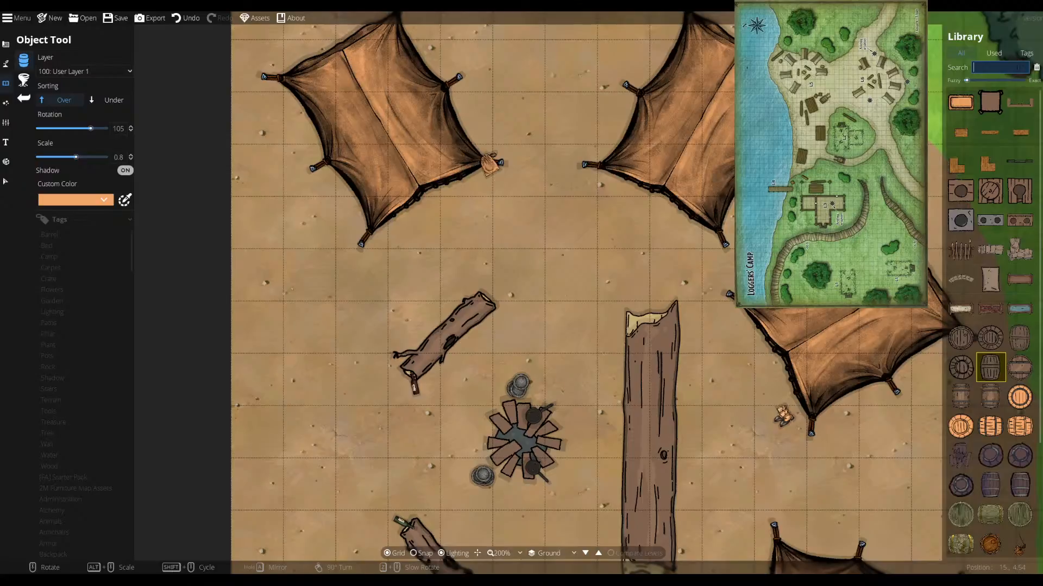
{"action": "type", "text": "cloth"}
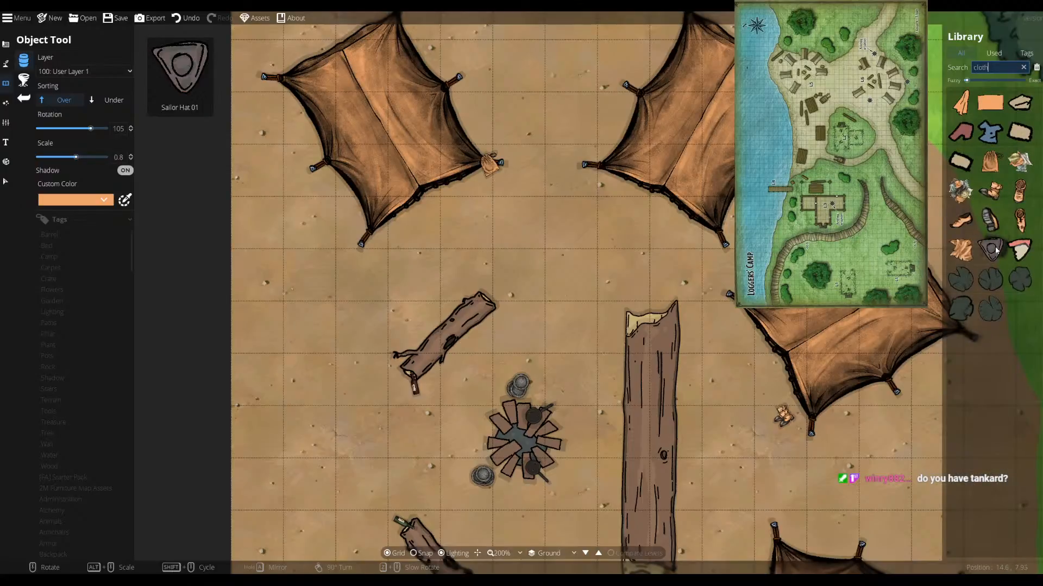
{"action": "left_click", "coordinate": [1019, 249]}
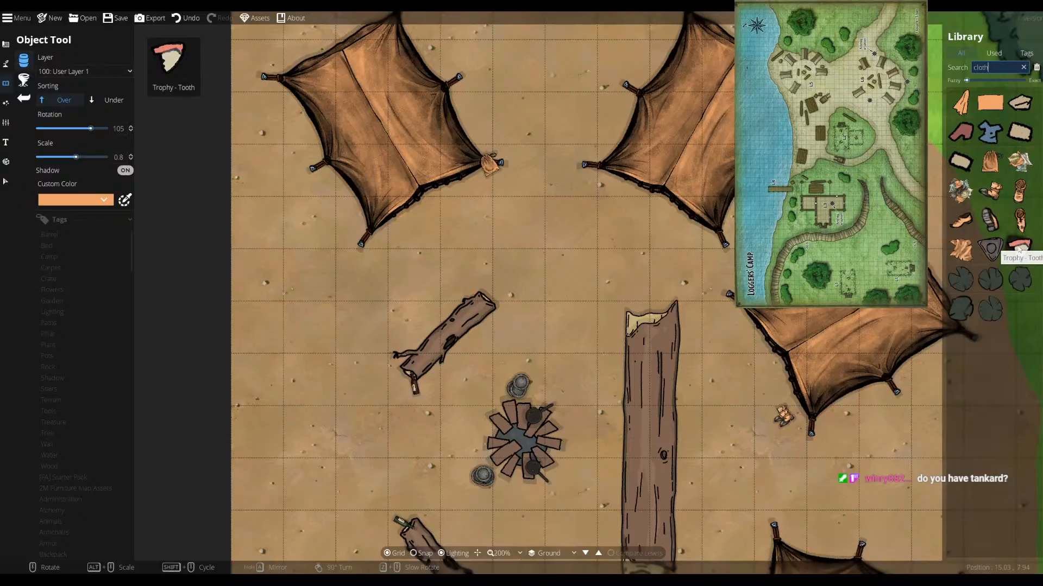
{"action": "left_click", "coordinate": [1017, 280]}
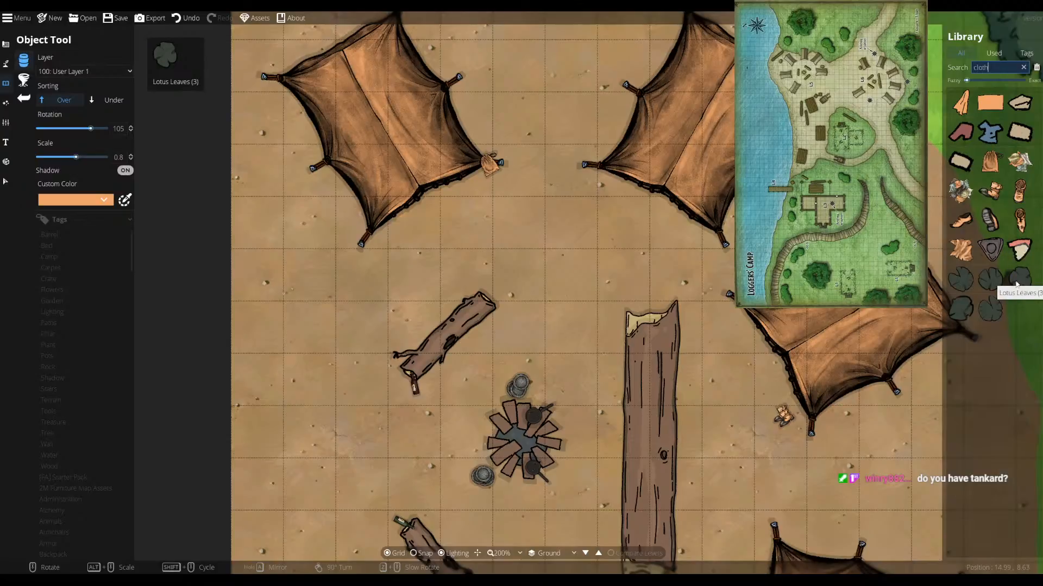
{"action": "left_click", "coordinate": [1020, 162]}
{"action": "scroll", "coordinate": [576, 151], "scroll_direction": "down", "scroll_amount": 8}
{"action": "scroll", "coordinate": [461, 210], "scroll_direction": "down", "scroll_amount": 3}
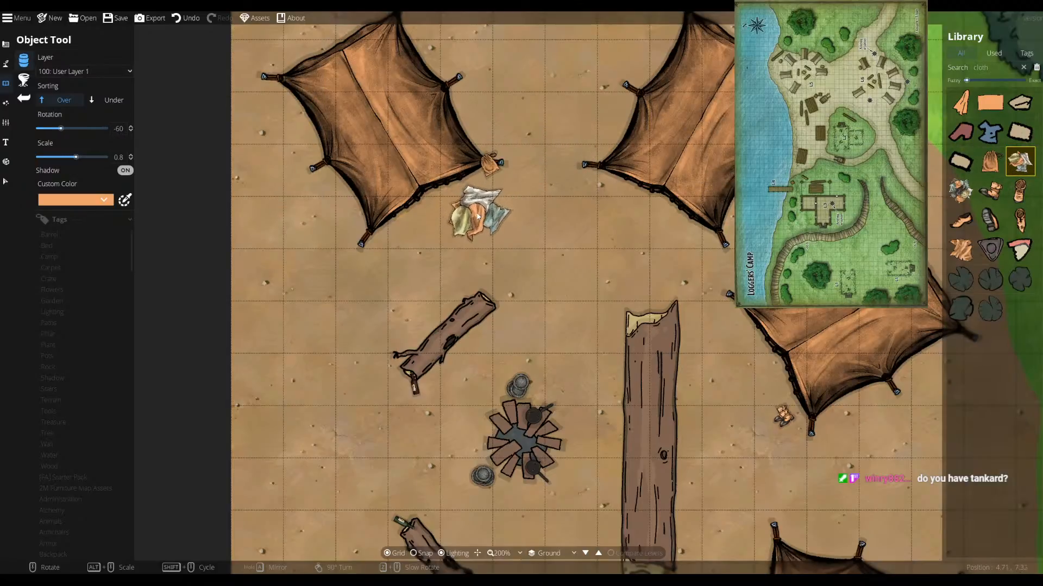
{"action": "left_click", "coordinate": [455, 186]}
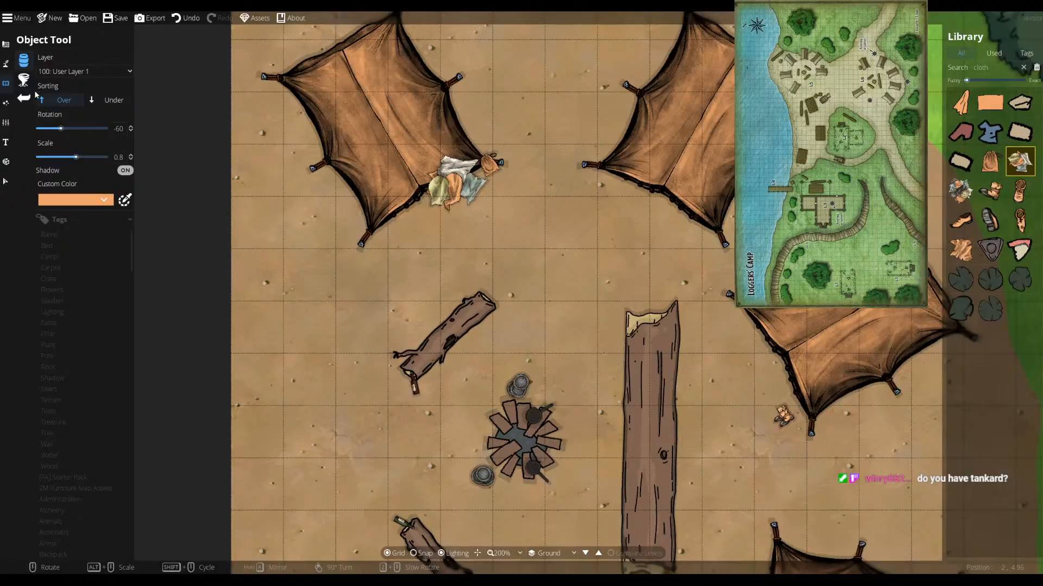
- Send the clothes pile to the back so that it pokes out from under the northwestern tent
{"action": "left_click", "coordinate": [6, 181]}
{"action": "left_click", "coordinate": [455, 185]}
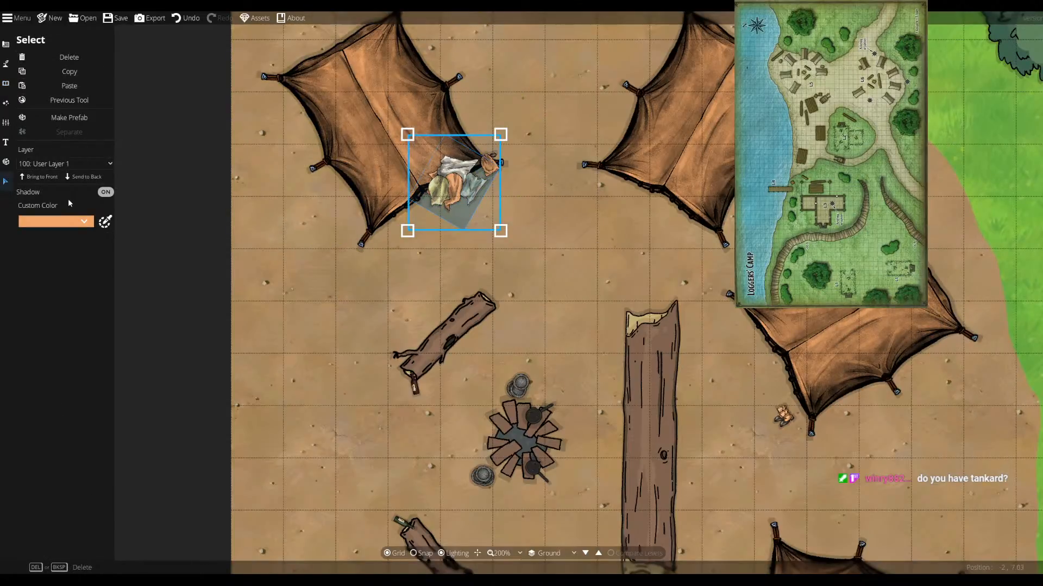
{"action": "left_click", "coordinate": [80, 180]}
{"action": "left_click", "coordinate": [290, 254]}
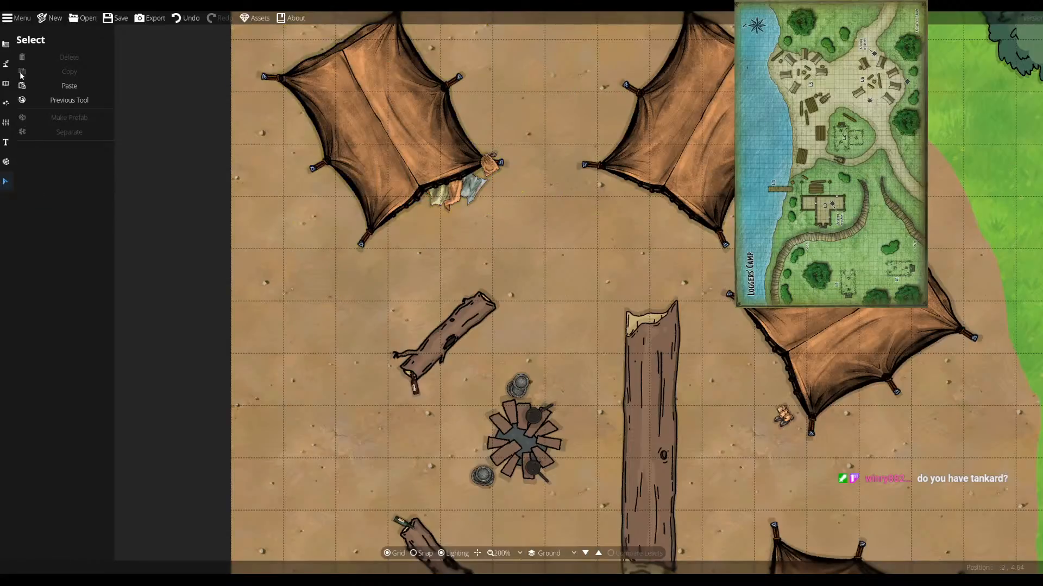
- Return to object placement, search the library for "tankard" and choose Clutter - Tankards - Empty
{"action": "left_click", "coordinate": [6, 64]}
{"action": "left_click", "coordinate": [5, 83]}
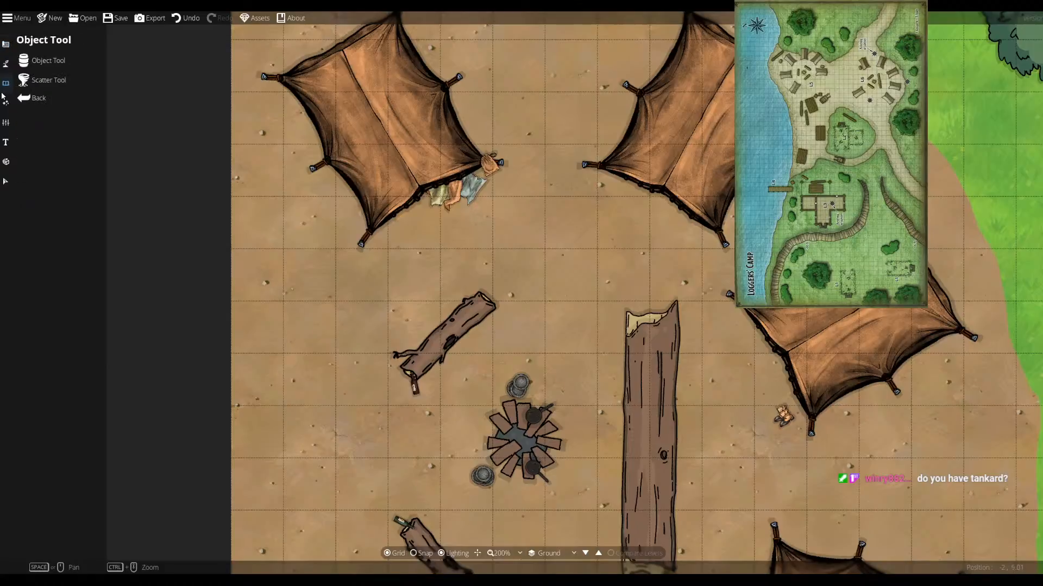
{"action": "left_click", "coordinate": [48, 60]}
{"action": "left_click", "coordinate": [1023, 66]}
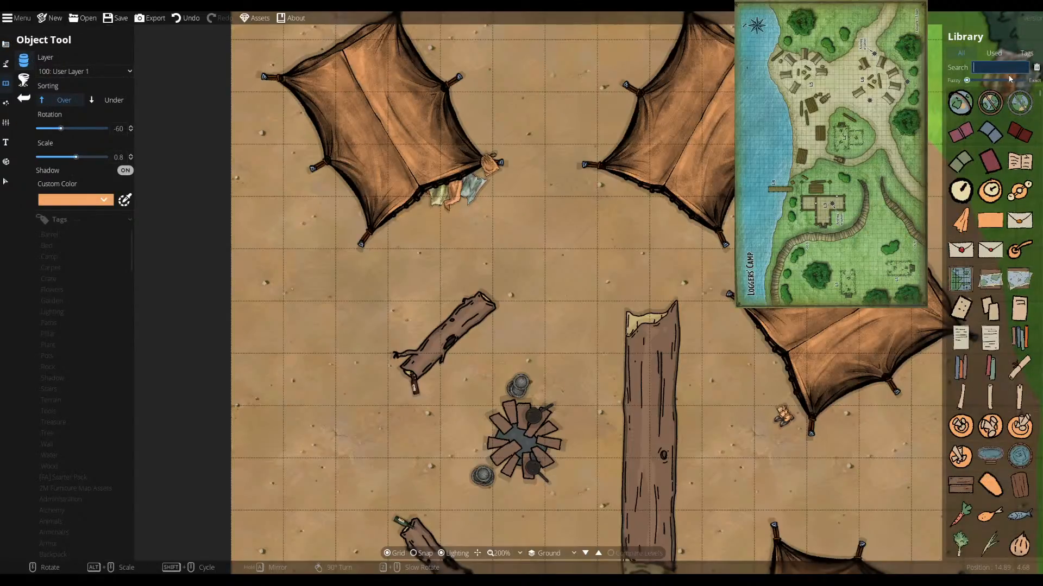
{"action": "type", "text": "tankard"}
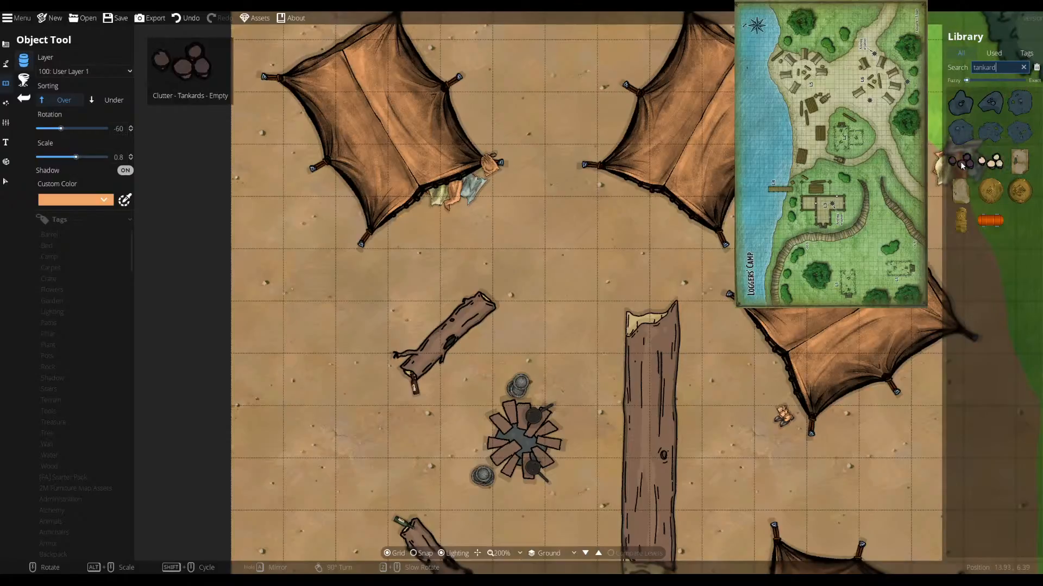
{"action": "left_click", "coordinate": [961, 165]}
- Place the empty tankards, rotated -150°, on the barrels beside the southern tent's northeastern edge
{"action": "scroll", "coordinate": [733, 223], "scroll_direction": "down", "scroll_amount": 3}
{"action": "left_click_drag", "start_coordinate": [725, 359], "coordinate": [701, 231]}
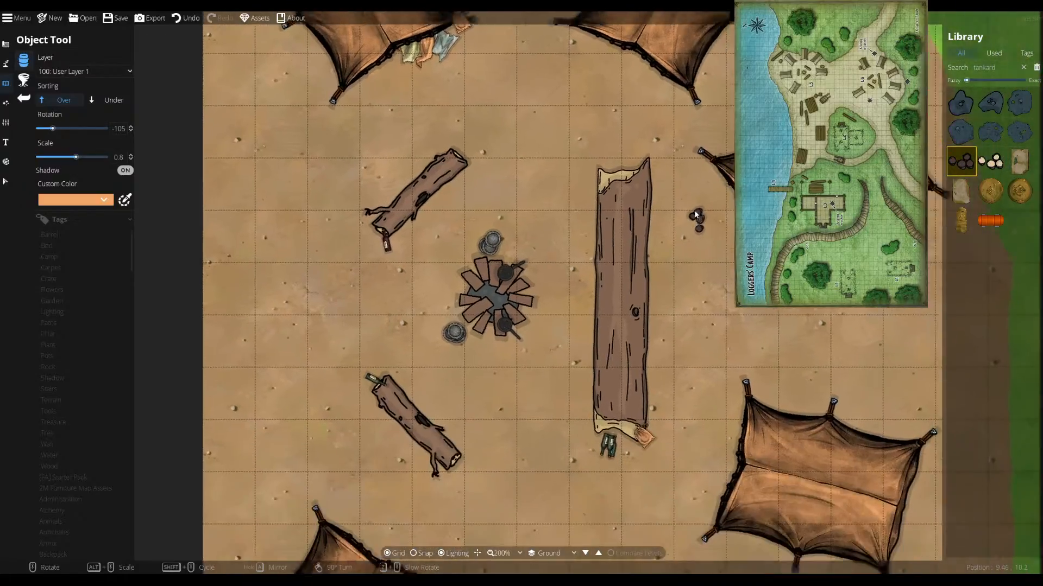
{"action": "scroll", "coordinate": [676, 531], "scroll_direction": "down", "scroll_amount": 3}
{"action": "left_click", "coordinate": [678, 530]}
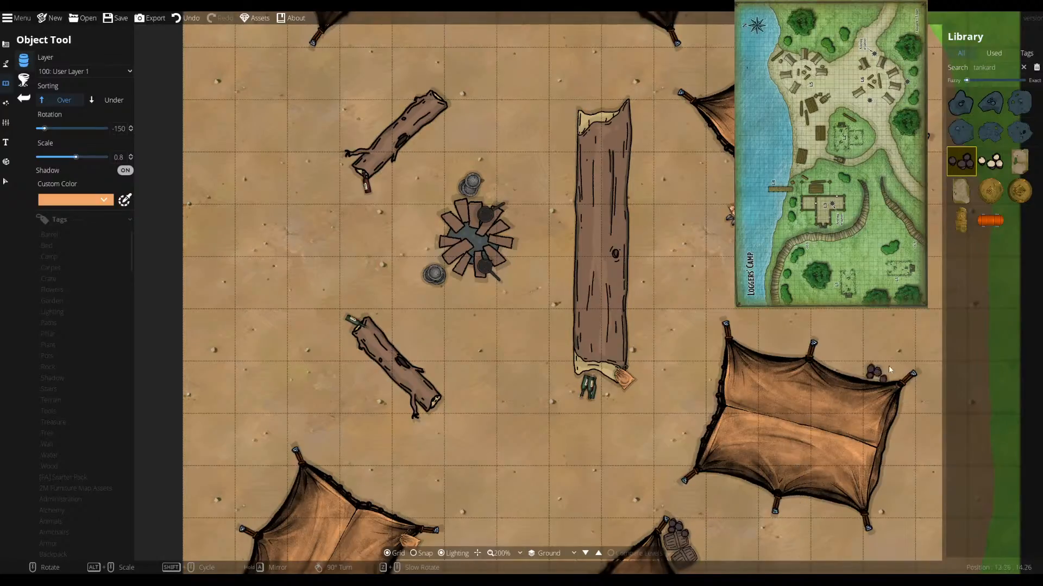
{"action": "mouse_move", "coordinate": [987, 192]}
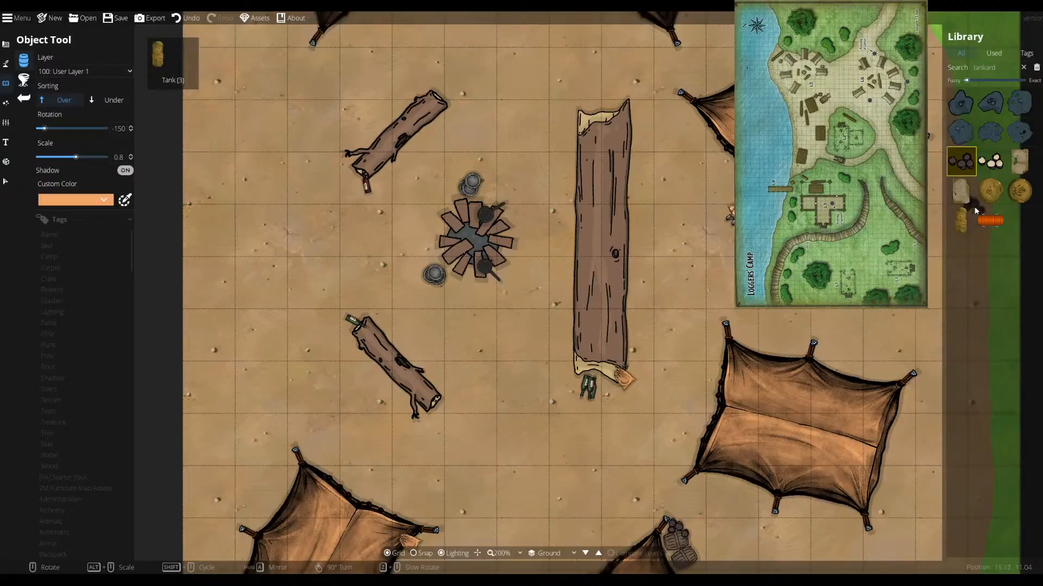
{"action": "mouse_move", "coordinate": [965, 223]}
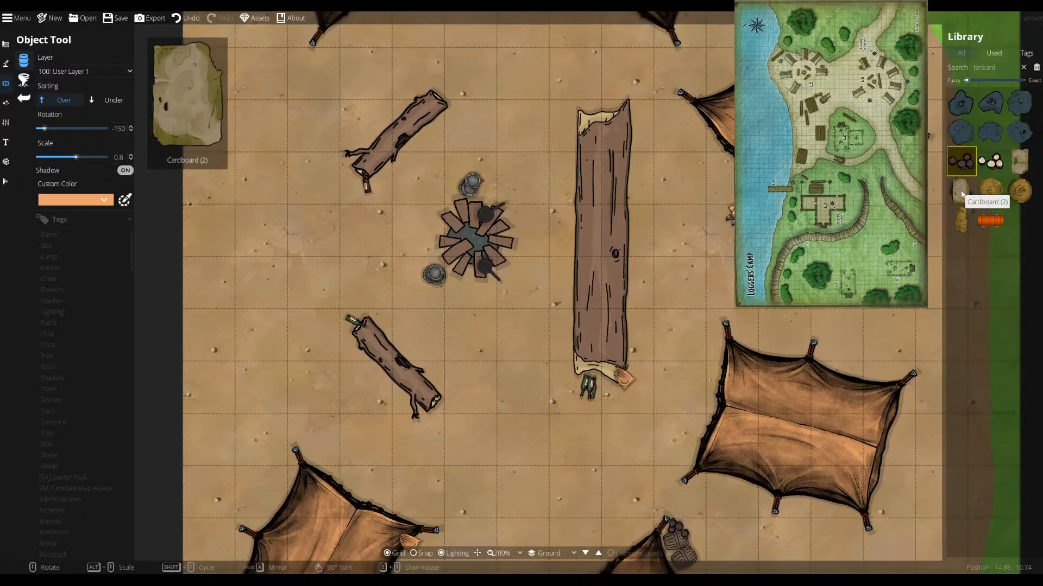
{"action": "left_click_drag", "start_coordinate": [782, 349], "coordinate": [807, 340]}
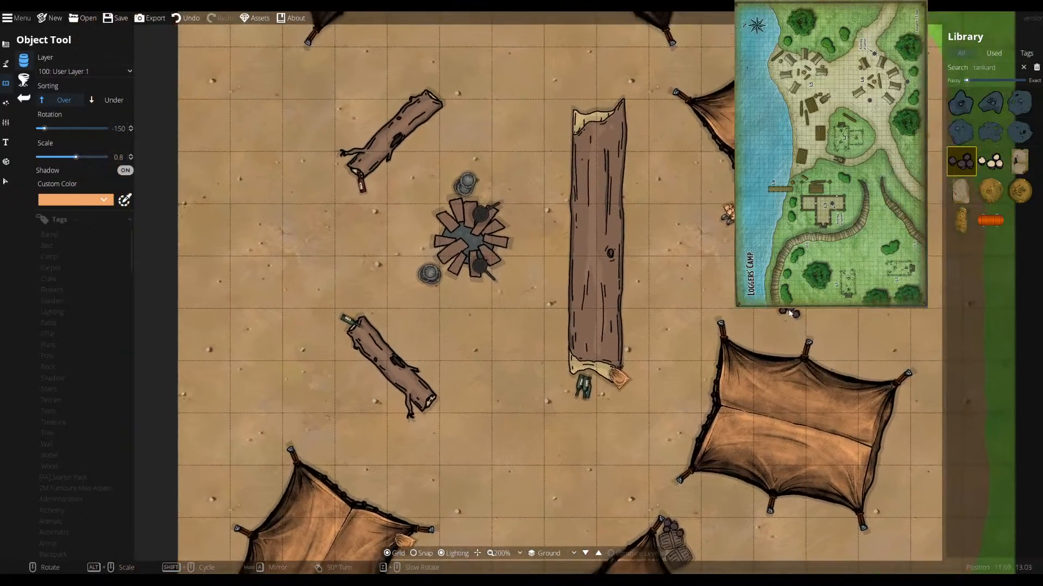
- Search the library for "grass" and choose a leafy, bushy grass tuft
{"action": "left_click", "coordinate": [1025, 69]}
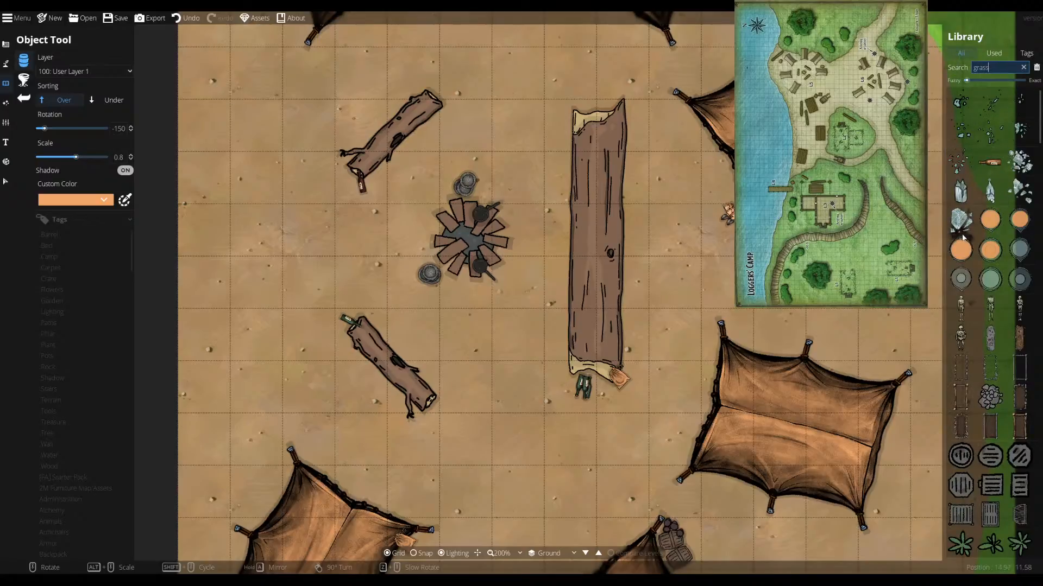
{"action": "scroll", "coordinate": [990, 261], "scroll_direction": "down", "scroll_amount": 4}
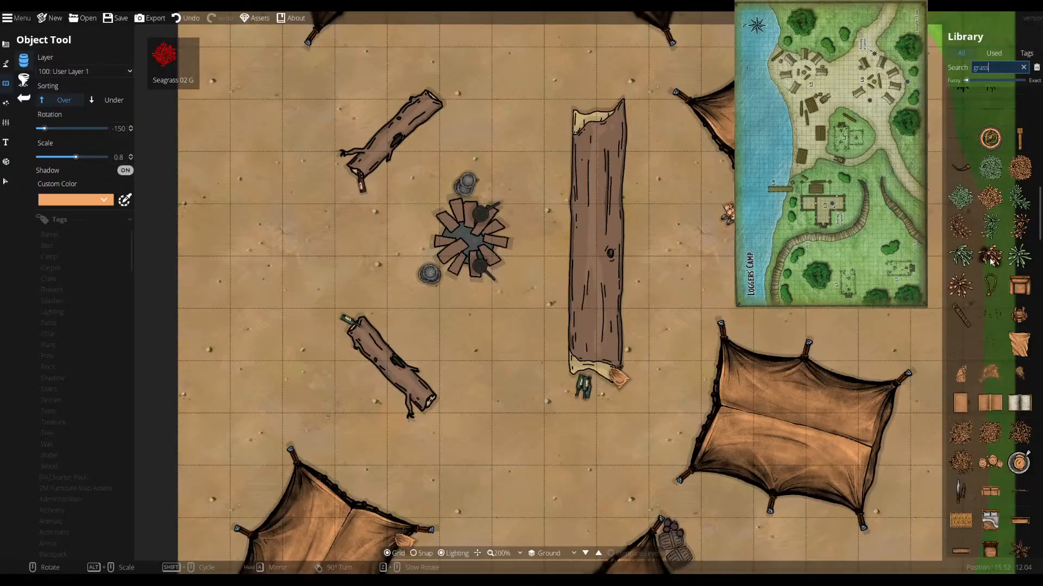
{"action": "left_click", "coordinate": [980, 429]}
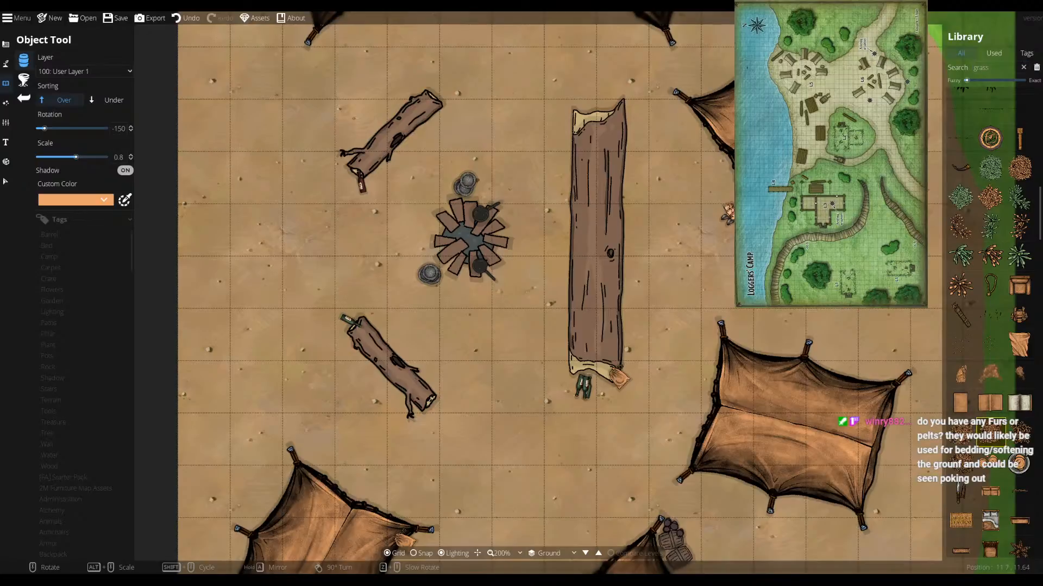
{"action": "left_click_drag", "start_coordinate": [884, 255], "coordinate": [720, 284]}
{"action": "scroll", "coordinate": [775, 193], "scroll_direction": "up", "scroll_amount": 1}
{"action": "scroll", "coordinate": [775, 193], "scroll_direction": "down", "scroll_amount": 4}
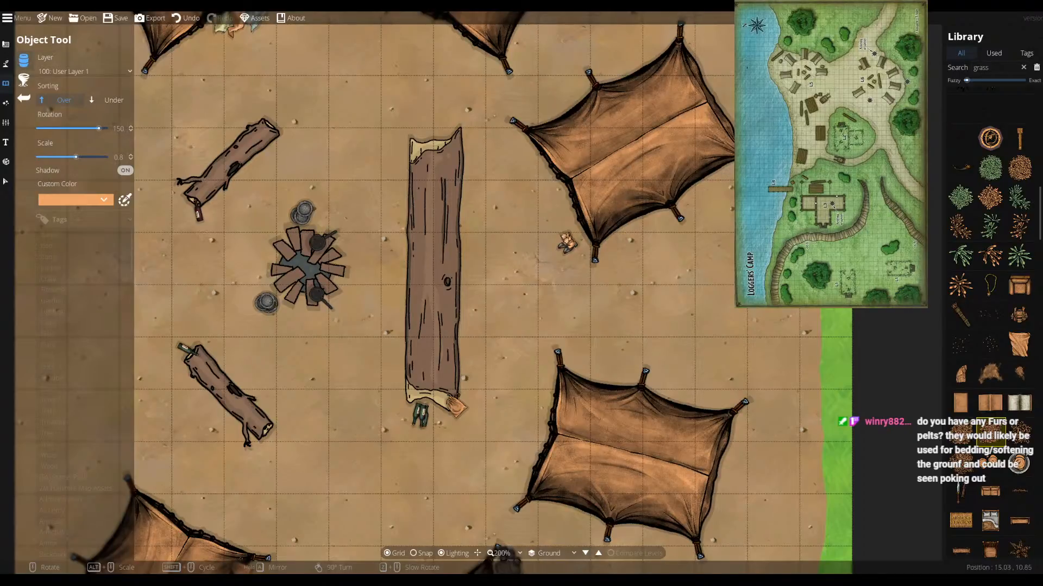
- Set the custom colour to green and place a spiky grass tuft, rotated 60°, on the green strip at the map's eastern edge
{"action": "left_click", "coordinate": [103, 200]}
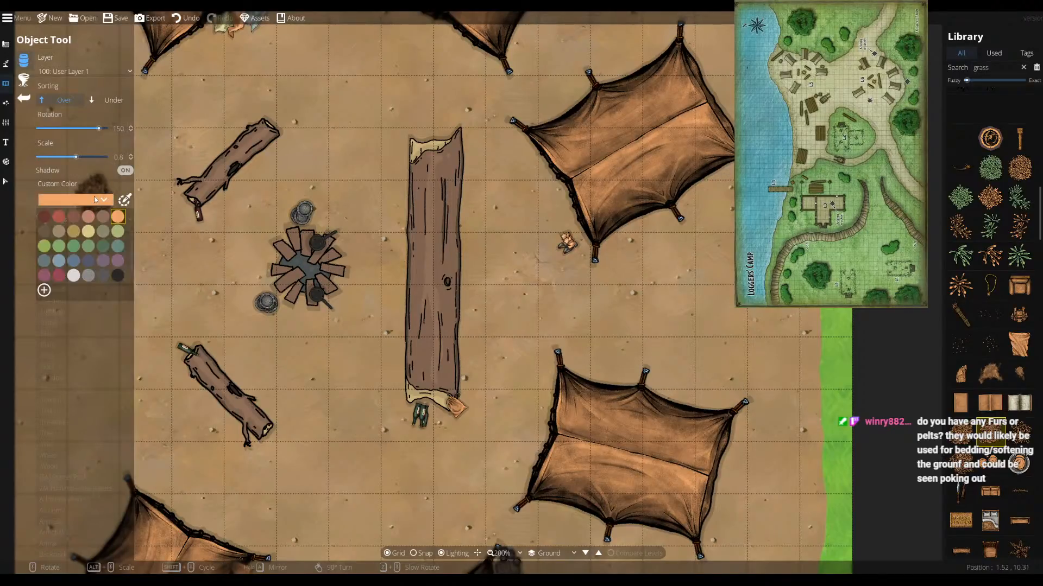
{"action": "left_click", "coordinate": [59, 247]}
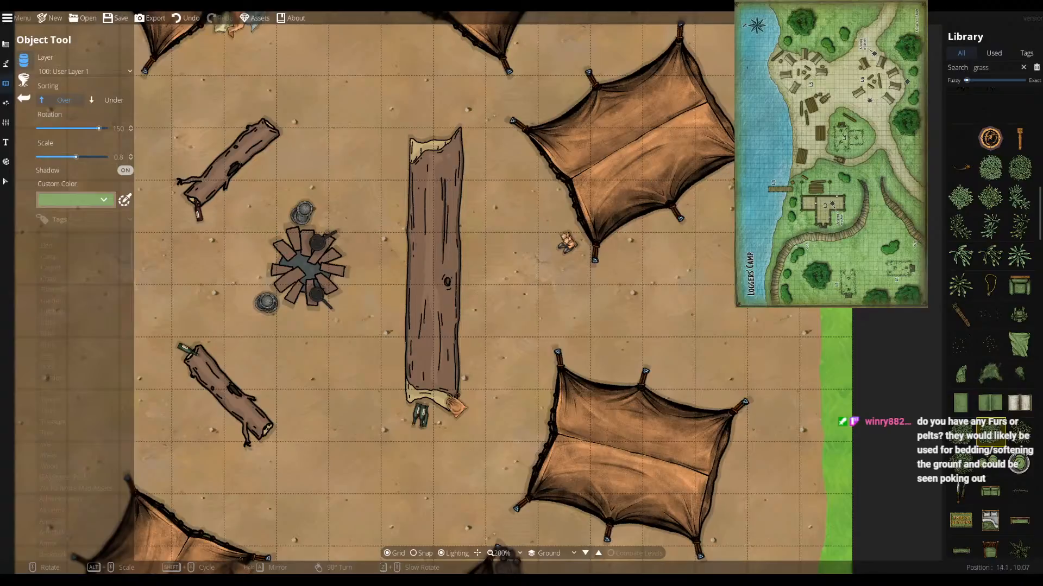
{"action": "scroll", "coordinate": [775, 193], "scroll_direction": "down", "scroll_amount": 3}
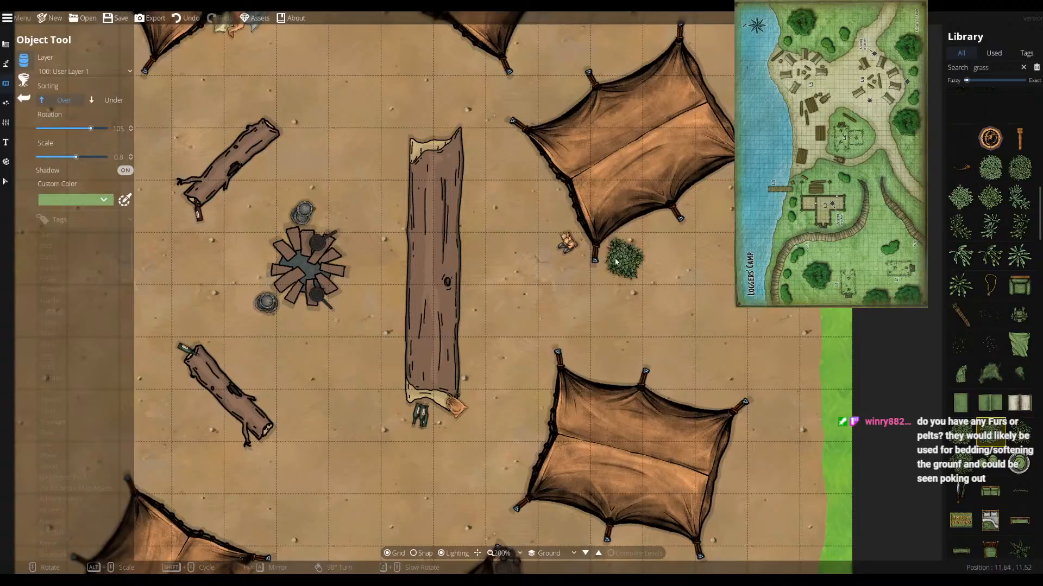
{"action": "scroll", "coordinate": [845, 374], "scroll_direction": "down", "scroll_amount": 2}
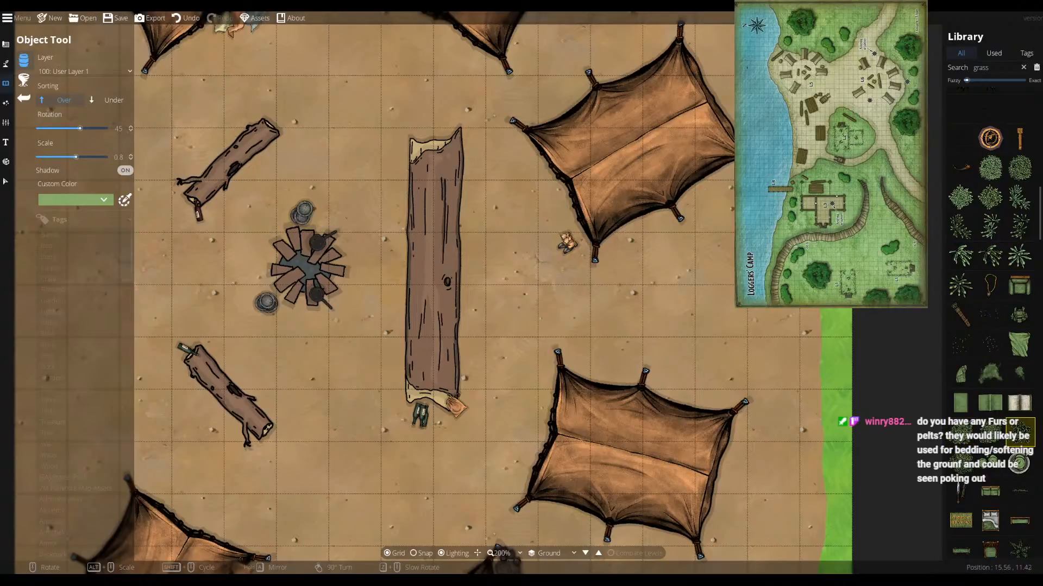
{"action": "scroll", "coordinate": [820, 327], "scroll_direction": "up", "scroll_amount": 1}
{"action": "left_click", "coordinate": [830, 463]}
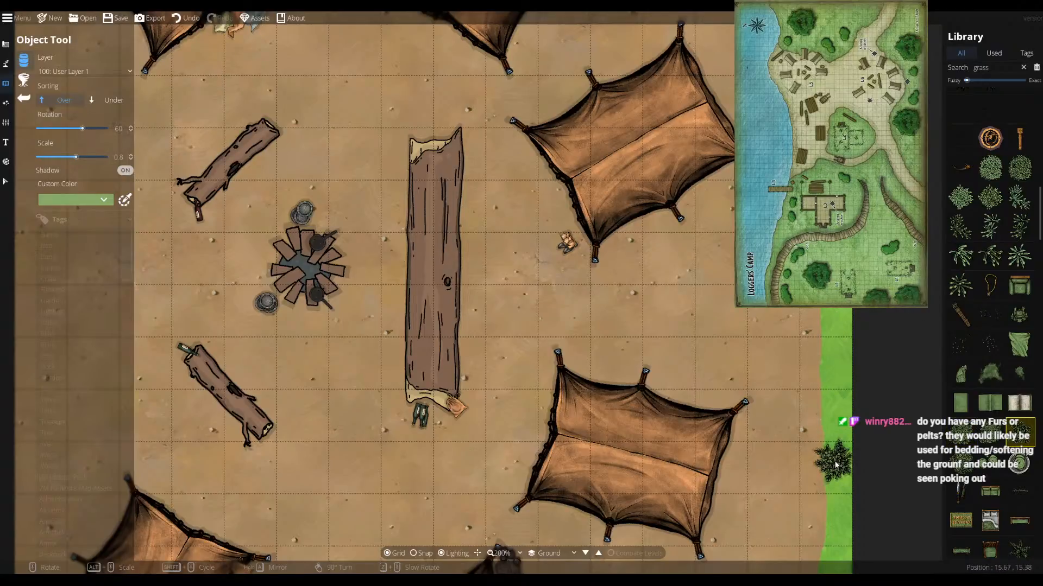
- Browse the grass objects, choose Long Grass 2 and set its rotation to 15°
{"action": "scroll", "coordinate": [1019, 339], "scroll_direction": "down", "scroll_amount": 3}
{"action": "scroll", "coordinate": [970, 387], "scroll_direction": "down", "scroll_amount": 10}
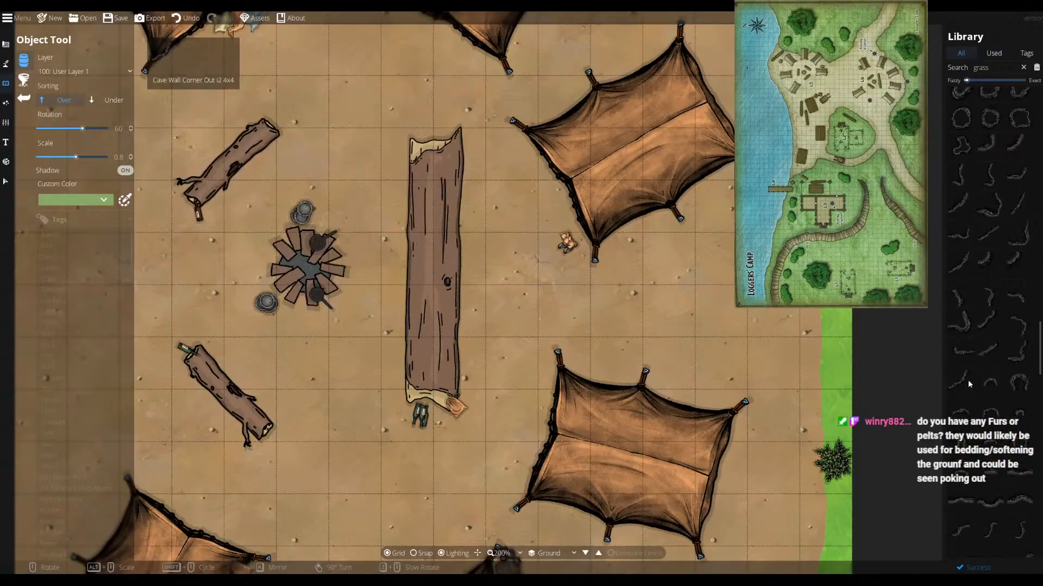
{"action": "scroll", "coordinate": [968, 380], "scroll_direction": "up", "scroll_amount": 8}
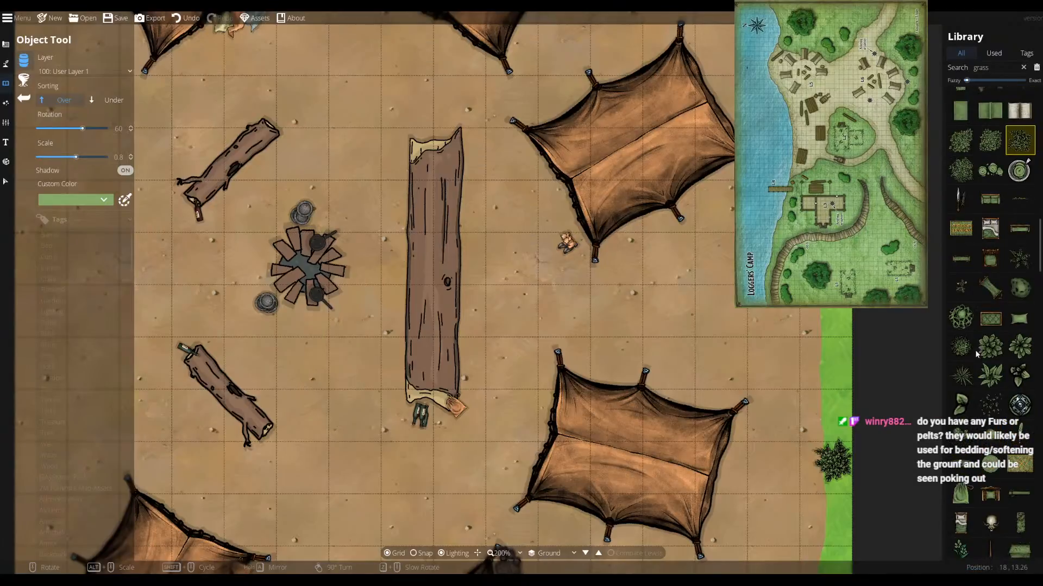
{"action": "scroll", "coordinate": [982, 335], "scroll_direction": "up", "scroll_amount": 3}
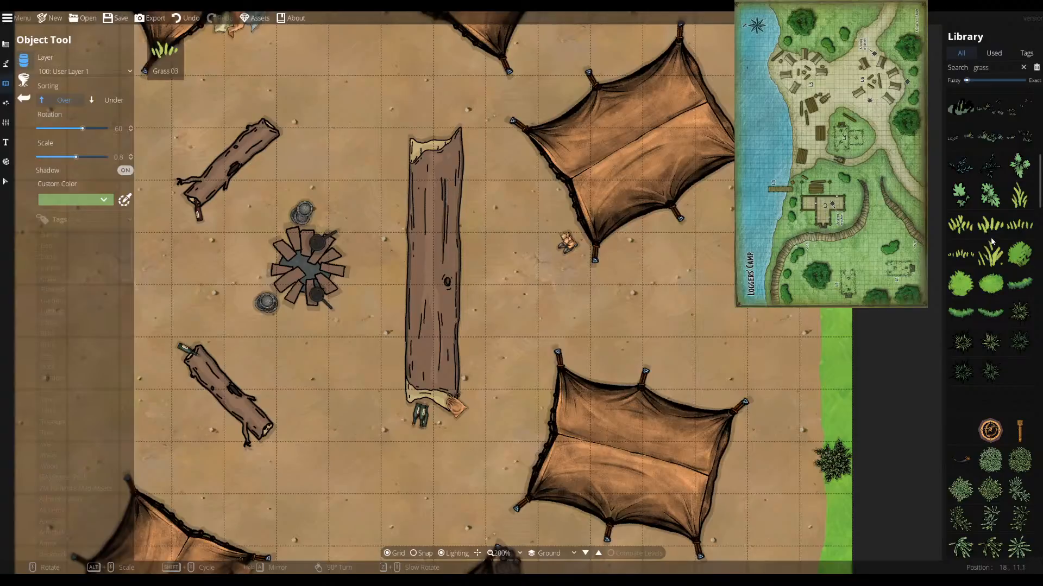
{"action": "left_click", "coordinate": [1013, 314]}
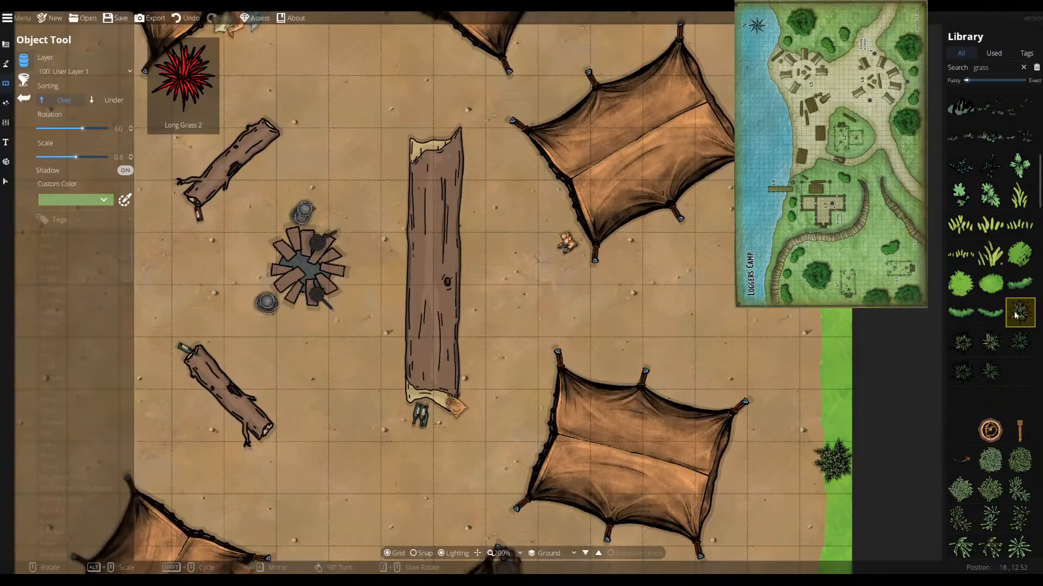
{"action": "scroll", "coordinate": [733, 429], "scroll_direction": "down", "scroll_amount": 3}
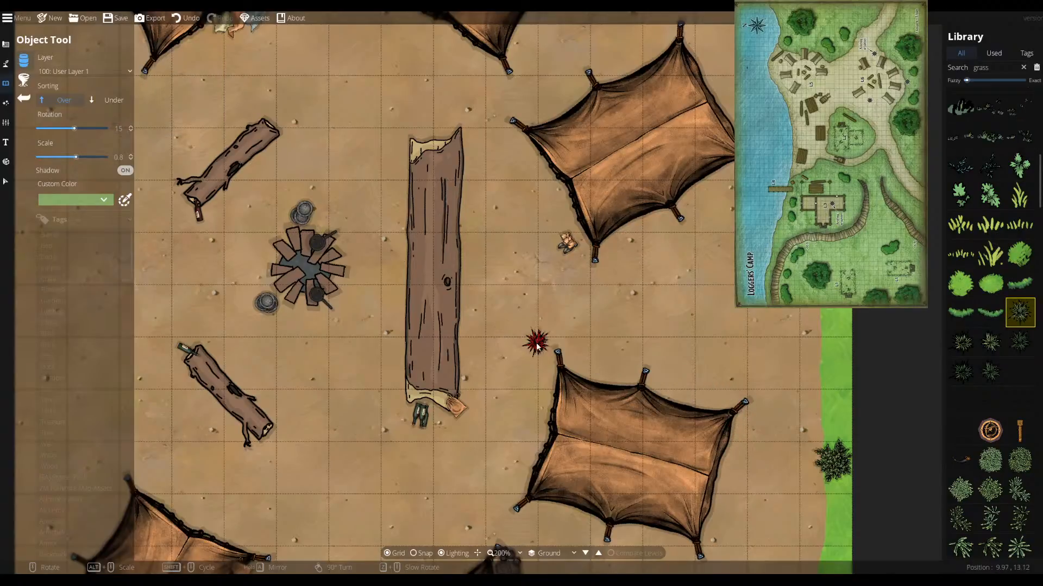
{"action": "left_click", "coordinate": [997, 323]}
{"action": "left_click", "coordinate": [1020, 312]}
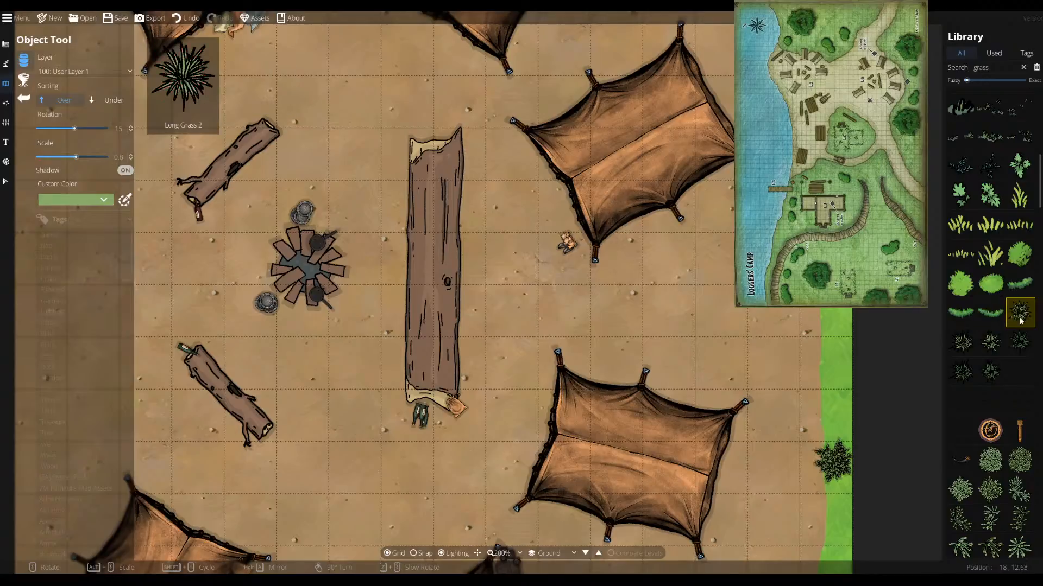
- Place Long Grass 2 tufts at the southeastern tent's northeastern corner, rotated 0°, and between the northern tent and the green border
{"action": "scroll", "coordinate": [726, 407], "scroll_direction": "down", "scroll_amount": 2}
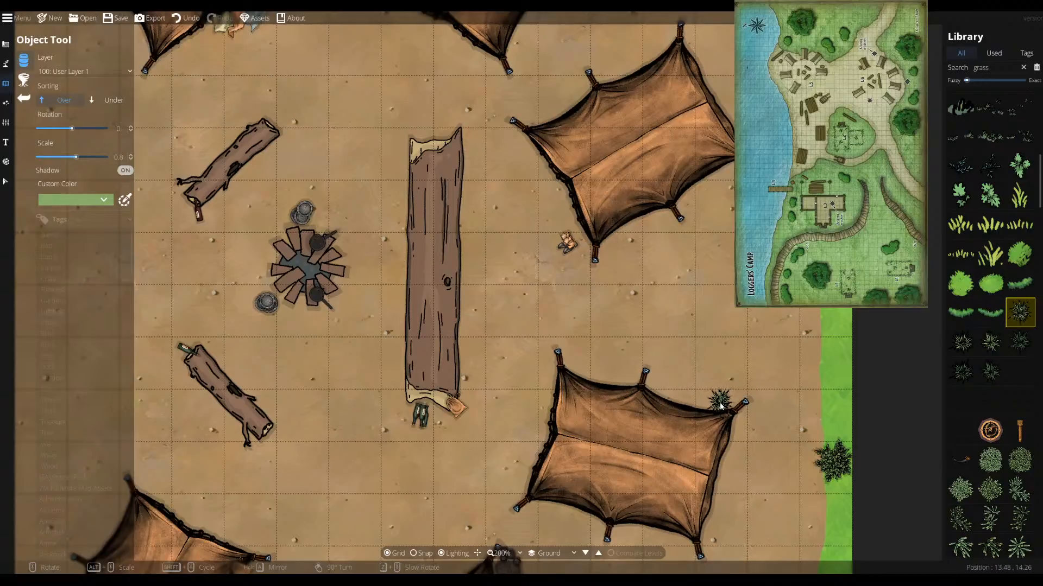
{"action": "left_click", "coordinate": [722, 407]}
{"action": "left_click_drag", "start_coordinate": [624, 273], "coordinate": [624, 362]}
{"action": "left_click_drag", "start_coordinate": [638, 312], "coordinate": [688, 395]}
{"action": "scroll", "coordinate": [627, 208], "scroll_direction": "up", "scroll_amount": 1}
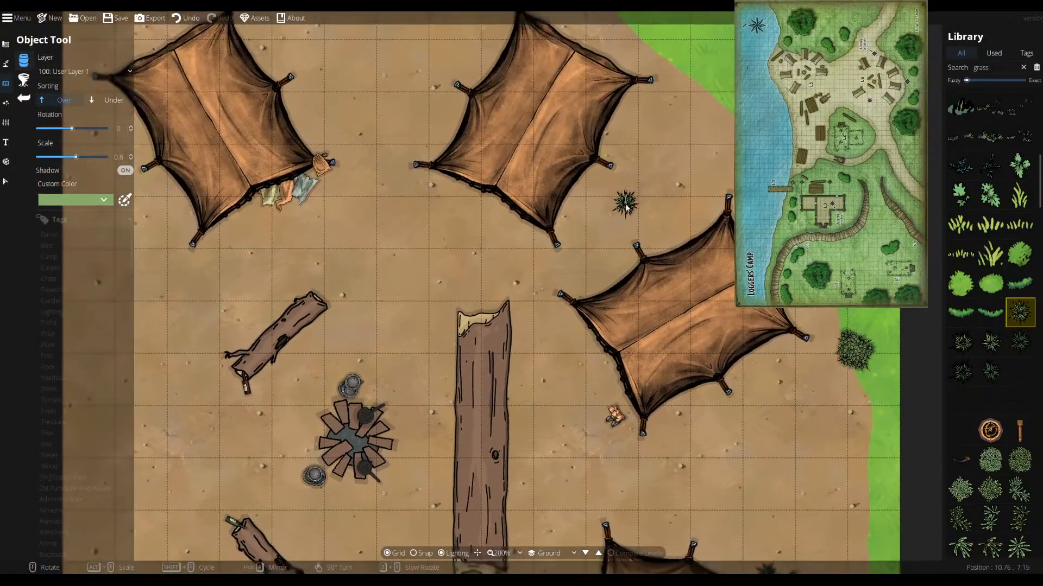
{"action": "left_click", "coordinate": [648, 115]}
{"action": "scroll", "coordinate": [647, 130], "scroll_direction": "down", "scroll_amount": 3}
{"action": "left_click", "coordinate": [650, 126]}
- Place Long Grass 3 tufts, rotated -30°, at the small northern log's southwestern end and the large log's northwestern corner
{"action": "left_click_drag", "start_coordinate": [590, 264], "coordinate": [754, 240]}
{"action": "scroll", "coordinate": [594, 297], "scroll_direction": "down", "scroll_amount": 2}
{"action": "left_click_drag", "start_coordinate": [594, 297], "coordinate": [728, 257]}
{"action": "scroll", "coordinate": [530, 309], "scroll_direction": "up", "scroll_amount": 3}
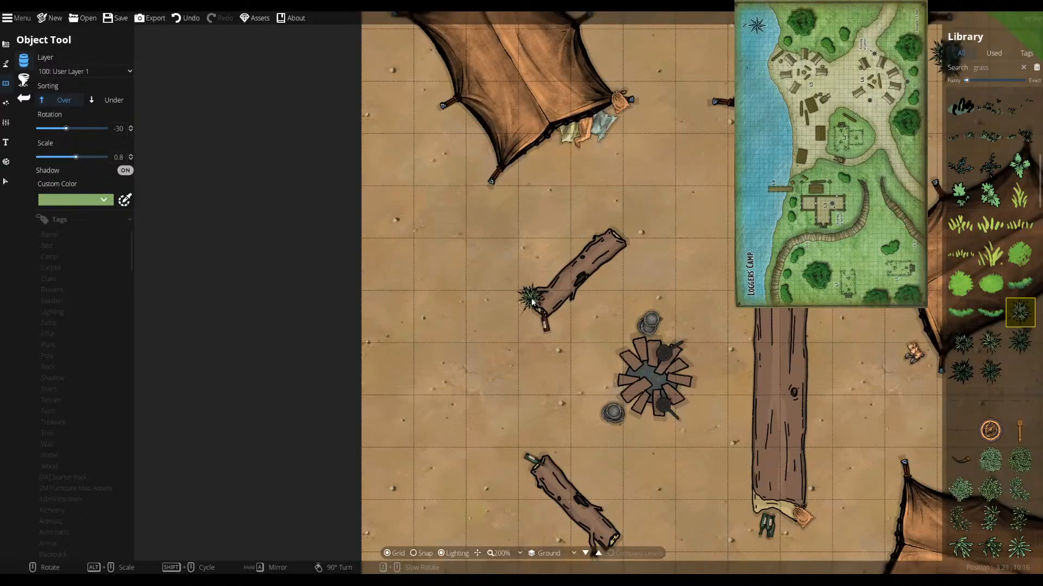
{"action": "left_click", "coordinate": [961, 372]}
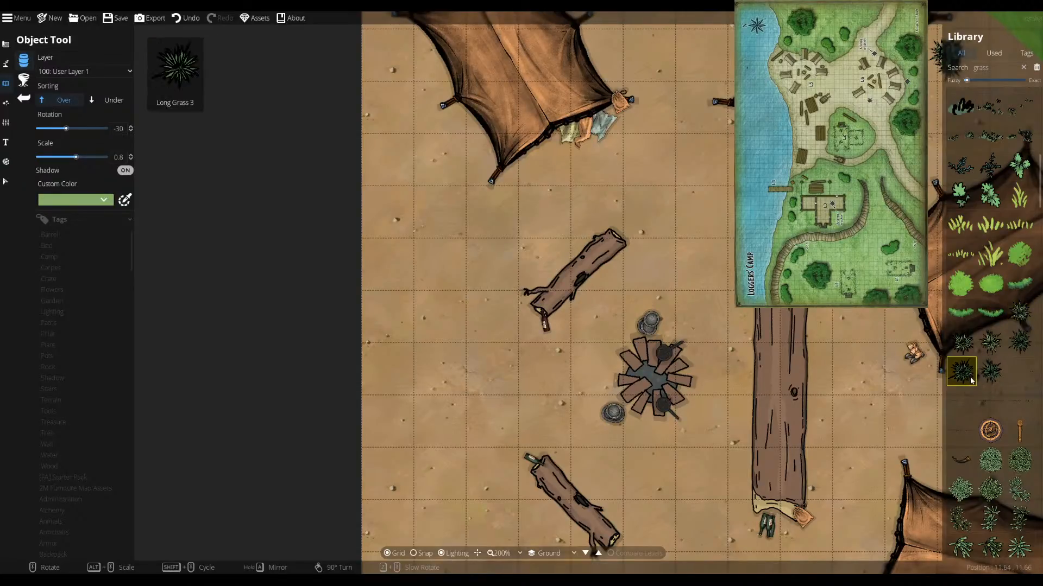
{"action": "left_click", "coordinate": [531, 300]}
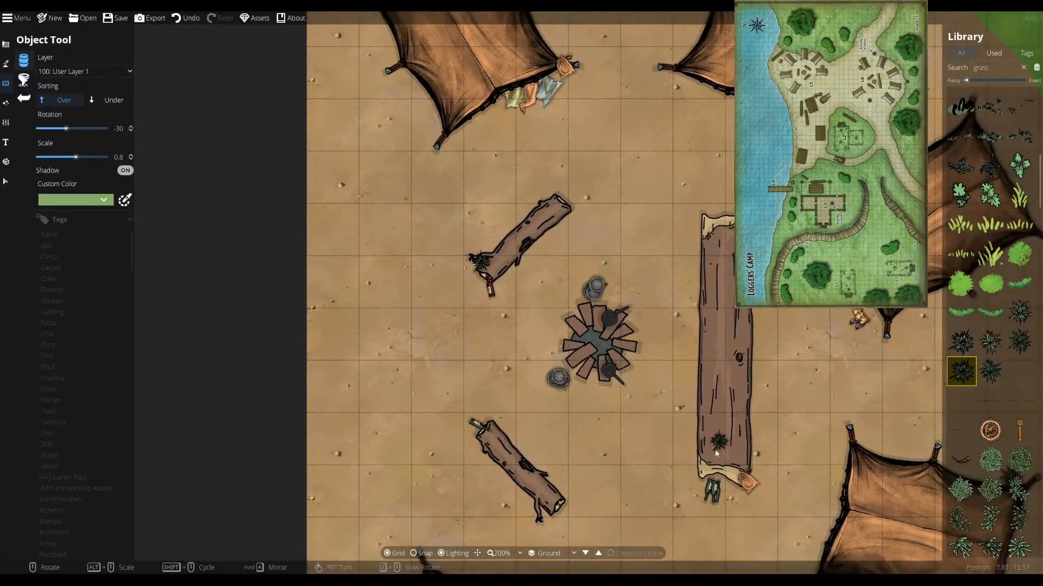
{"action": "left_click", "coordinate": [698, 226]}
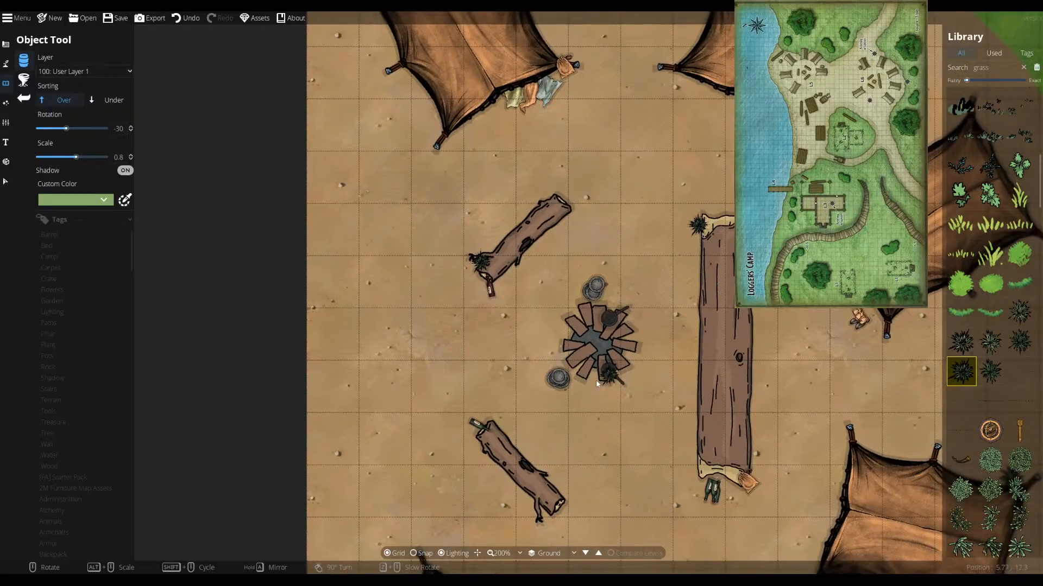
{"action": "left_click_drag", "start_coordinate": [612, 421], "coordinate": [654, 387]}
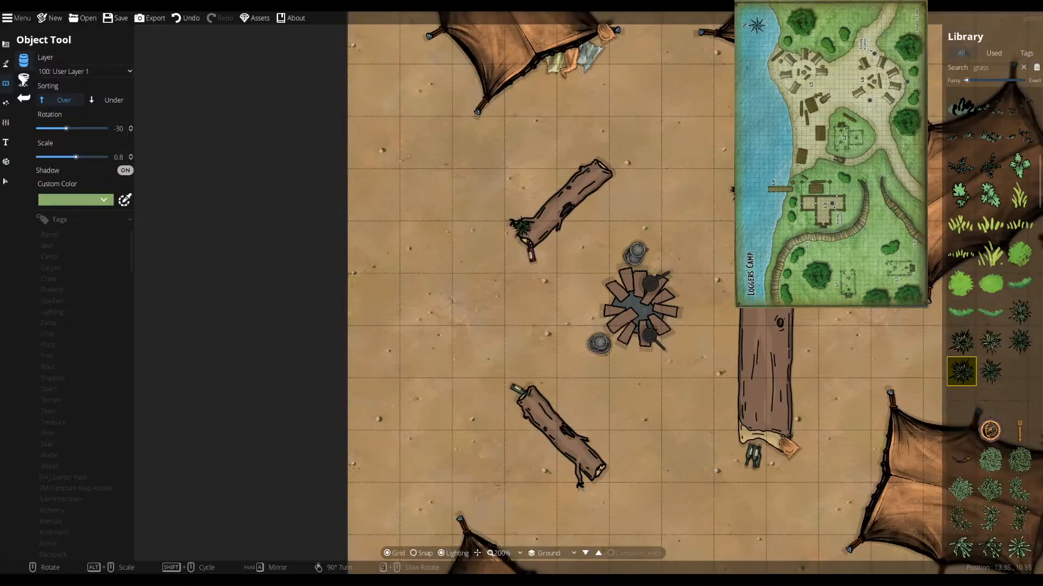
- Search the library for "fur" and look through the matching objects for camp decoration
{"action": "left_click", "coordinate": [1023, 67]}
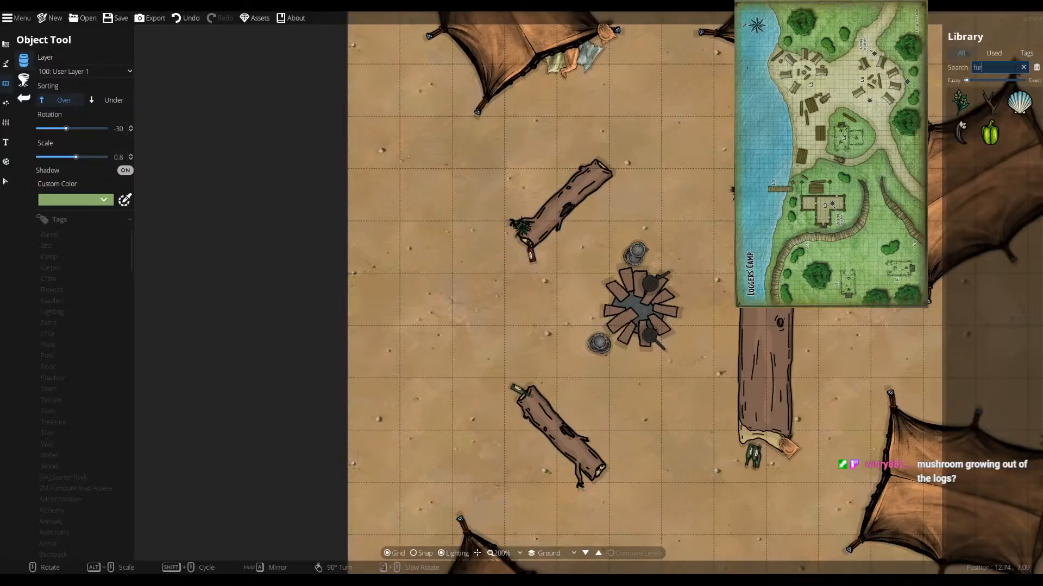
{"action": "scroll", "coordinate": [991, 292], "scroll_direction": "down", "scroll_amount": 6}
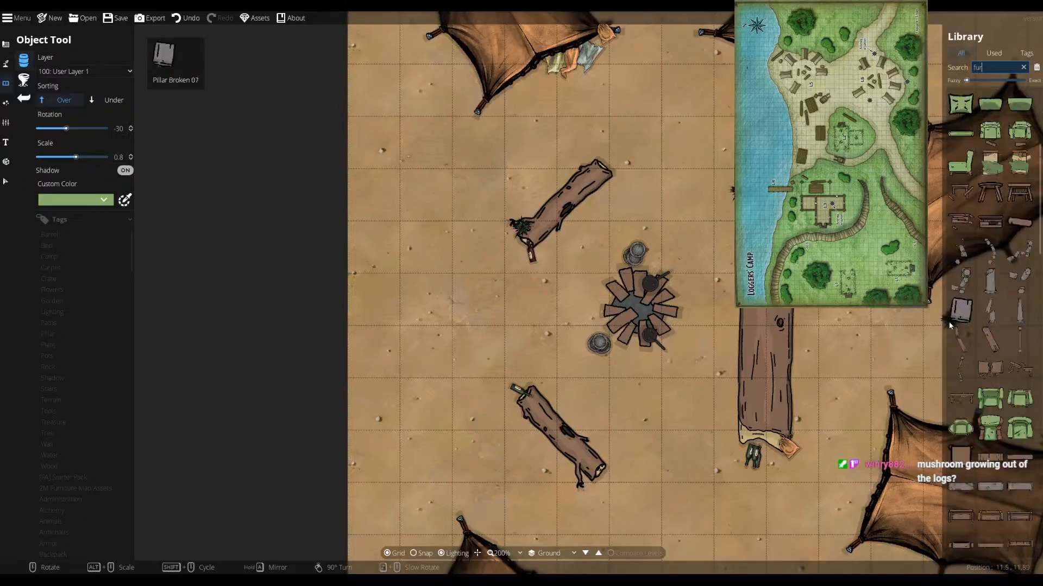
{"action": "scroll", "coordinate": [991, 292], "scroll_direction": "down", "scroll_amount": 6}
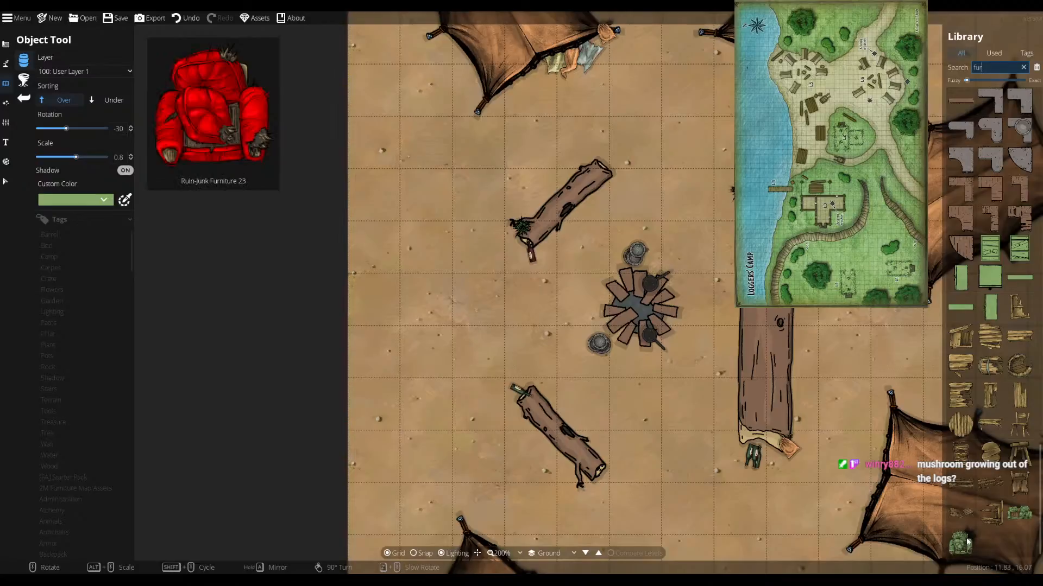
{"action": "scroll", "coordinate": [972, 489], "scroll_direction": "up", "scroll_amount": 10}
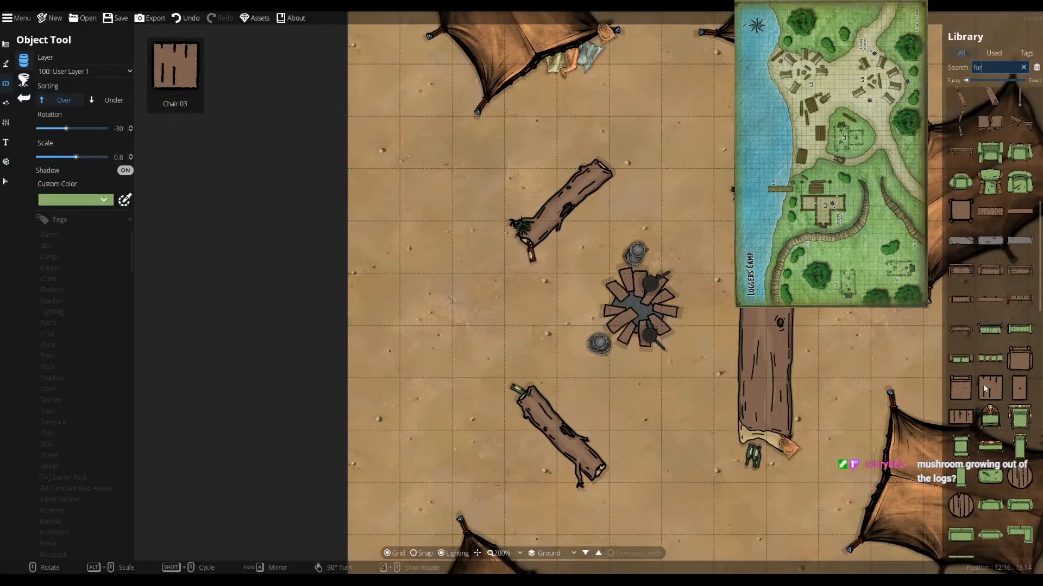
{"action": "scroll", "coordinate": [992, 384], "scroll_direction": "up", "scroll_amount": 3}
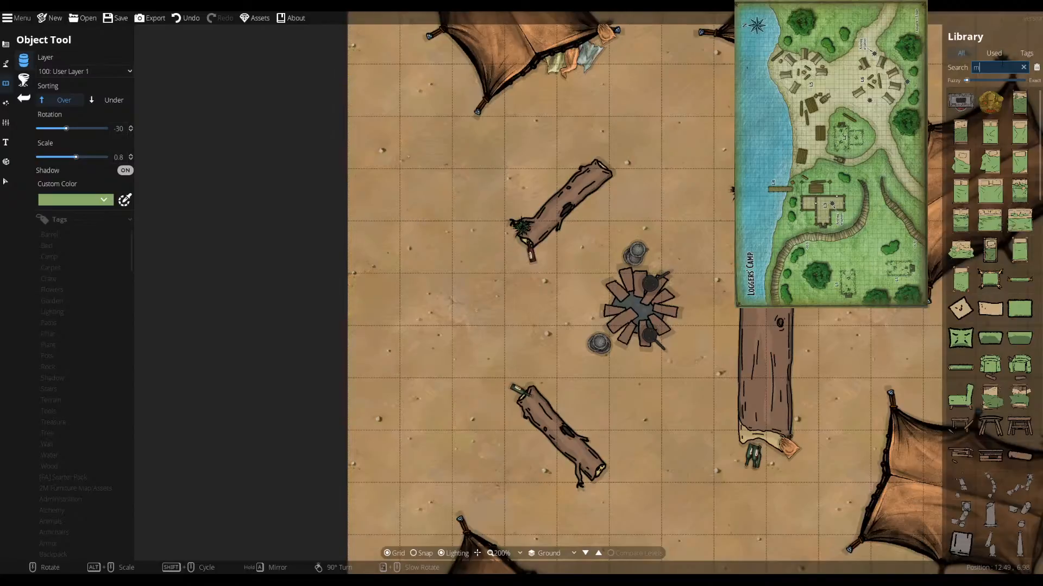
- Search the library for "mush" and place a small green mushroom cluster on the small southern log's southeastern end
{"action": "type", "text": "h"}
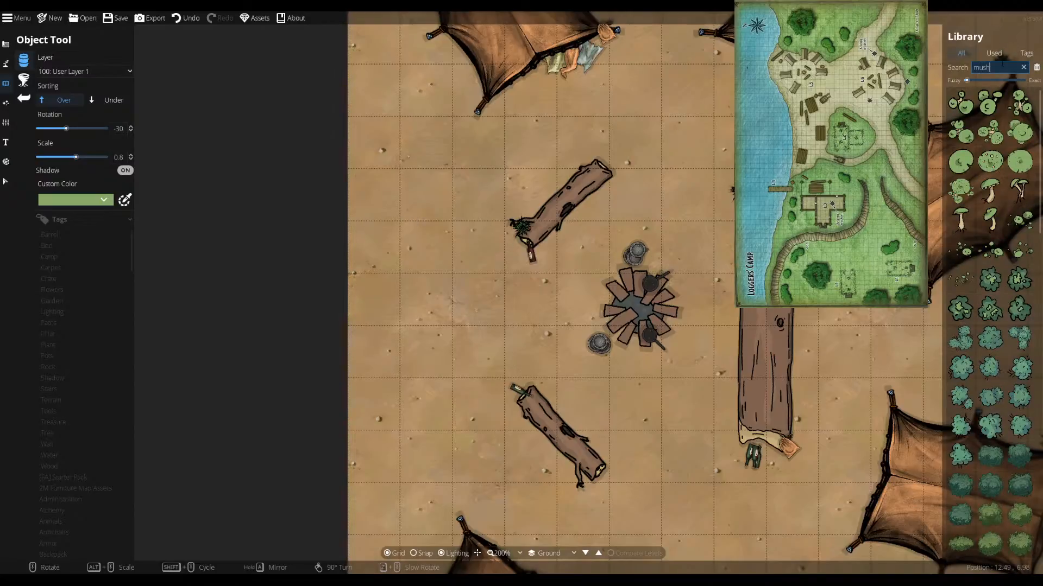
{"action": "left_click", "coordinate": [973, 254]}
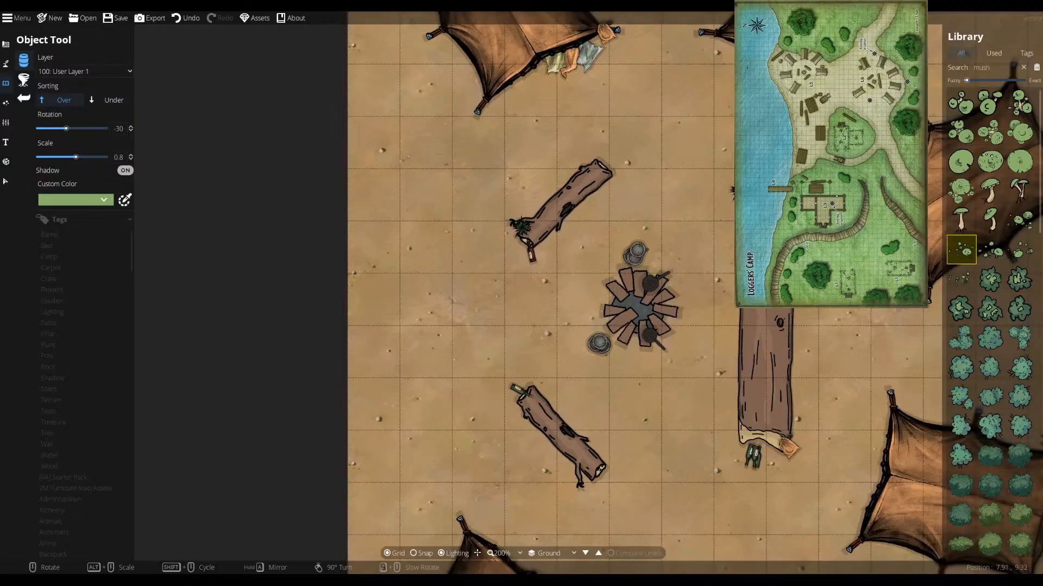
{"action": "scroll", "coordinate": [619, 199], "scroll_direction": "down", "scroll_amount": 4}
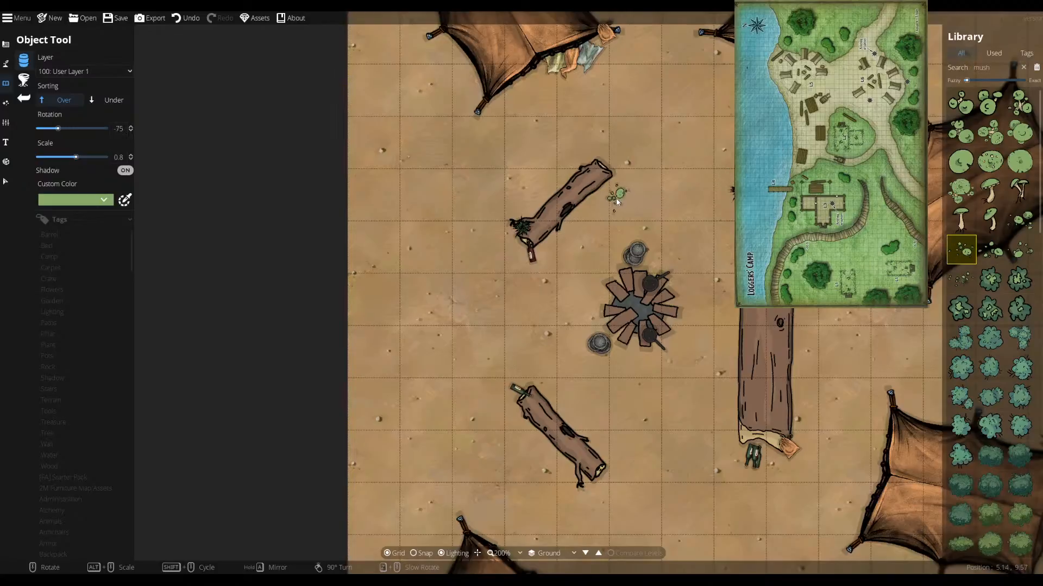
{"action": "left_click", "coordinate": [1020, 250]}
{"action": "scroll", "coordinate": [608, 169], "scroll_direction": "down", "scroll_amount": 1}
{"action": "scroll", "coordinate": [600, 165], "scroll_direction": "down", "scroll_amount": 3}
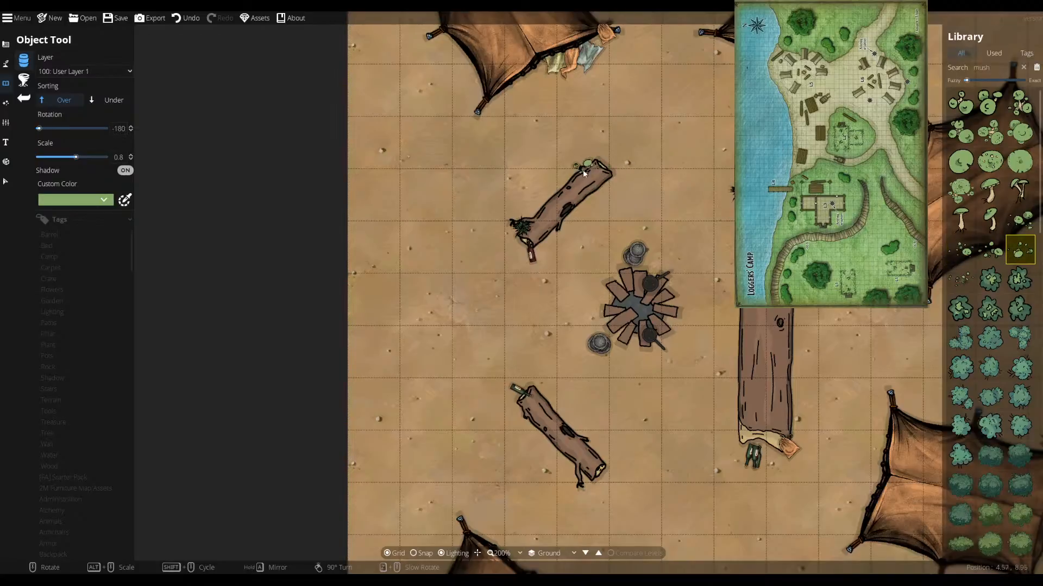
{"action": "scroll", "coordinate": [583, 481], "scroll_direction": "up", "scroll_amount": 2}
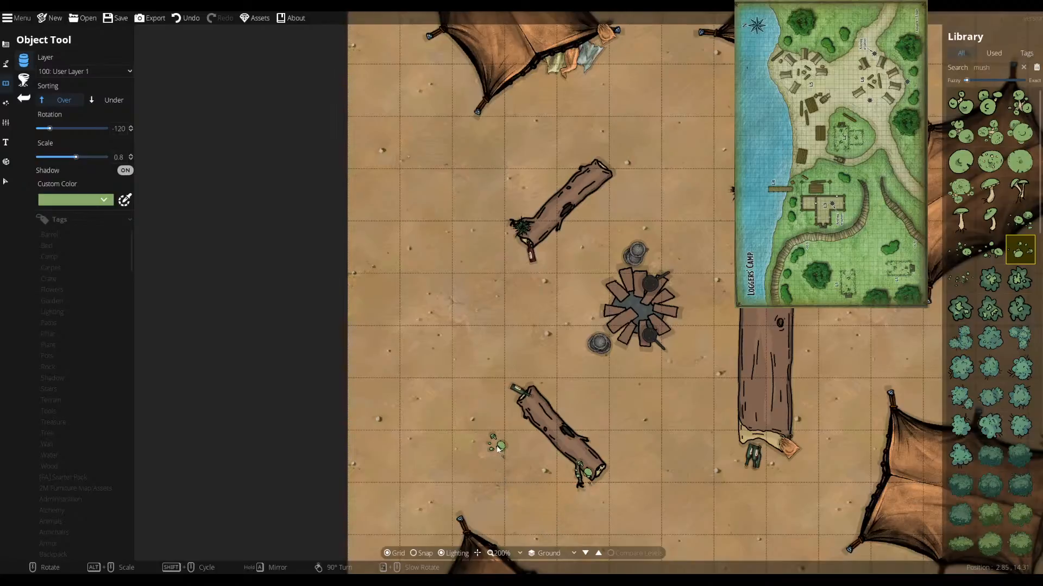
{"action": "scroll", "coordinate": [497, 449], "scroll_direction": "up", "scroll_amount": 1}
- Set the custom colour to red and place a mushroom cluster, rotated -120°, beside the small southern log
{"action": "left_click", "coordinate": [103, 200]}
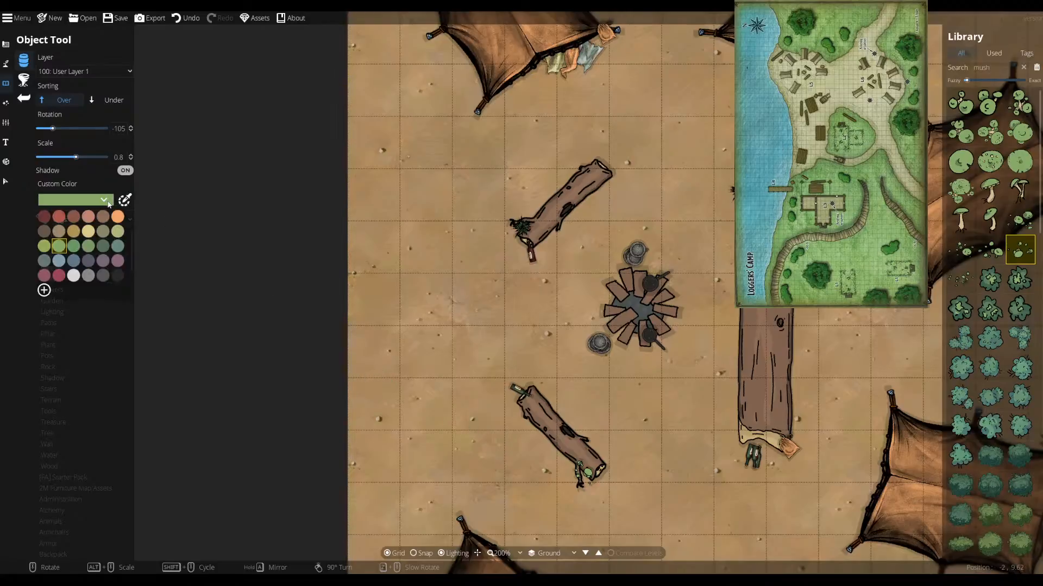
{"action": "left_click", "coordinate": [59, 217]}
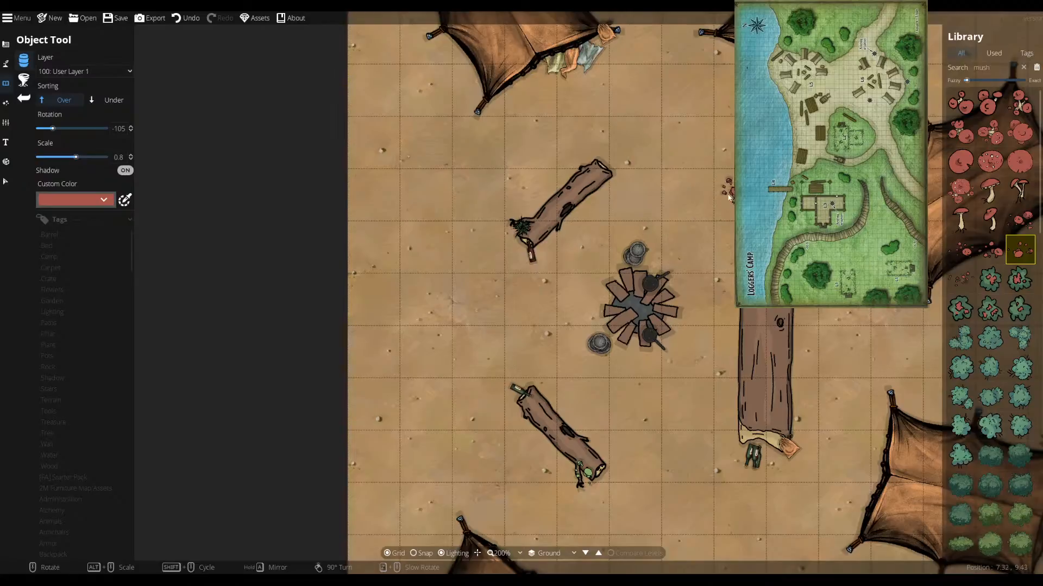
{"action": "scroll", "coordinate": [584, 476], "scroll_direction": "down", "scroll_amount": 1}
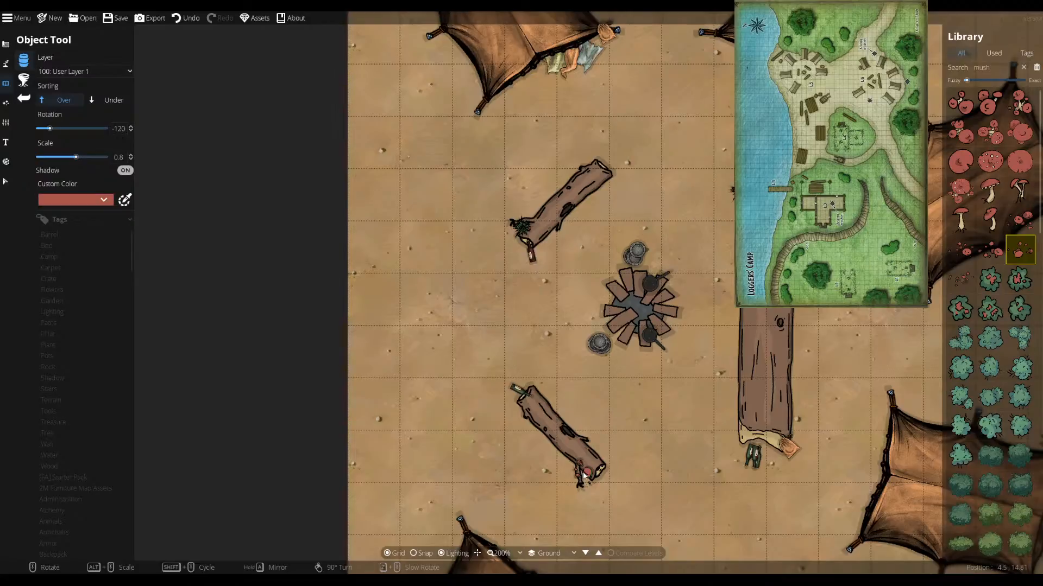
{"action": "left_click", "coordinate": [554, 460]}
{"action": "left_click", "coordinate": [990, 250]}
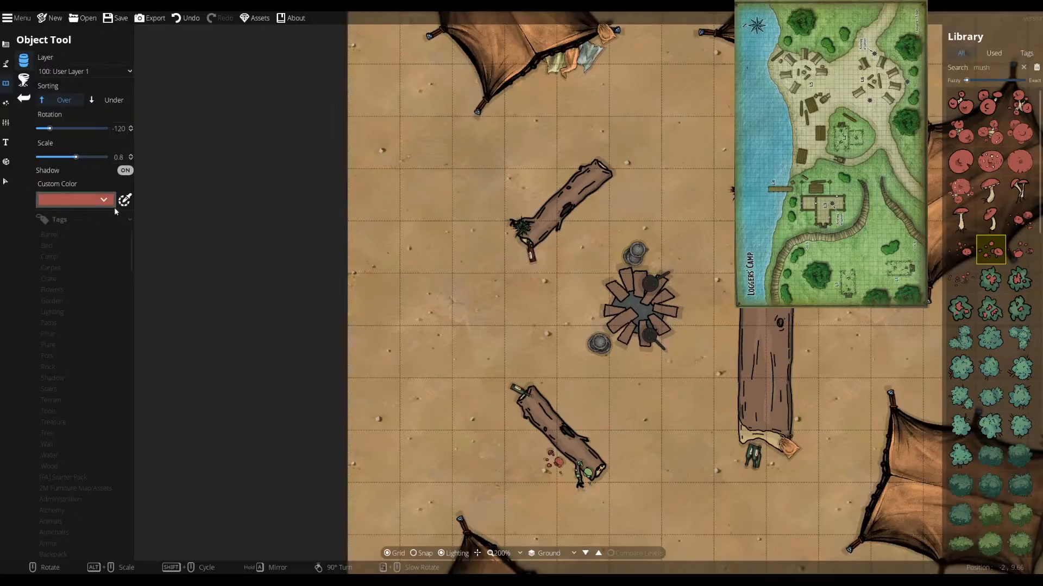
- Delete the green mushroom cluster from the small southern log and move the red cluster onto its southeastern end
{"action": "left_click", "coordinate": [6, 181]}
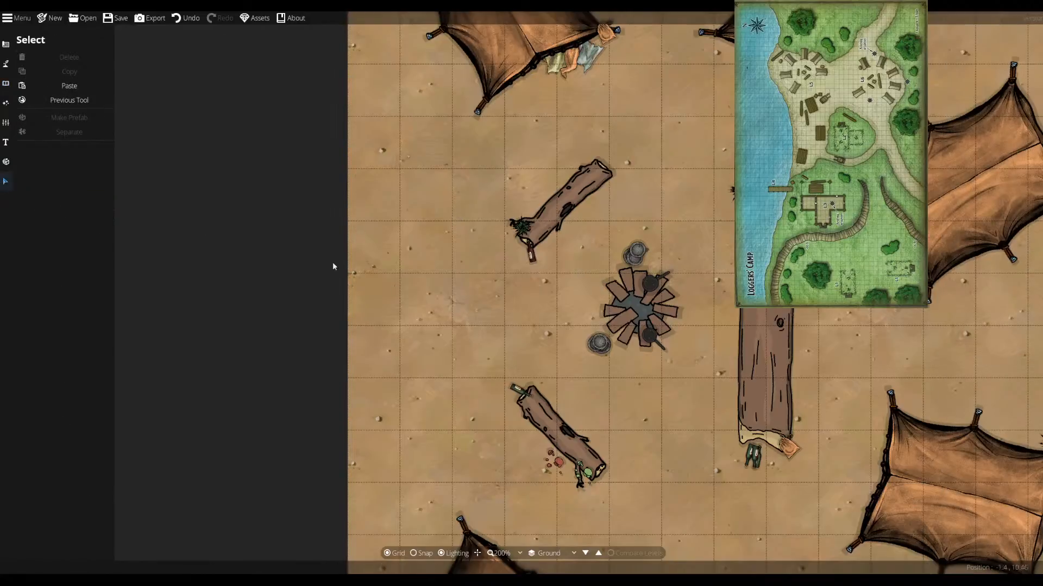
{"action": "left_click", "coordinate": [589, 482]}
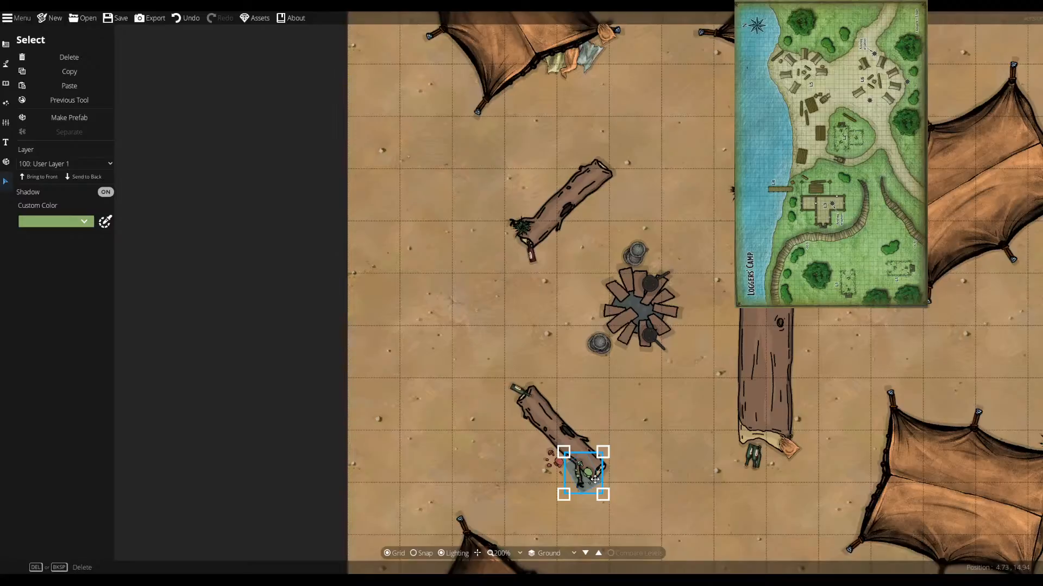
{"action": "key", "text": "Delete"}
{"action": "left_click_drag", "start_coordinate": [557, 462], "coordinate": [587, 473]}
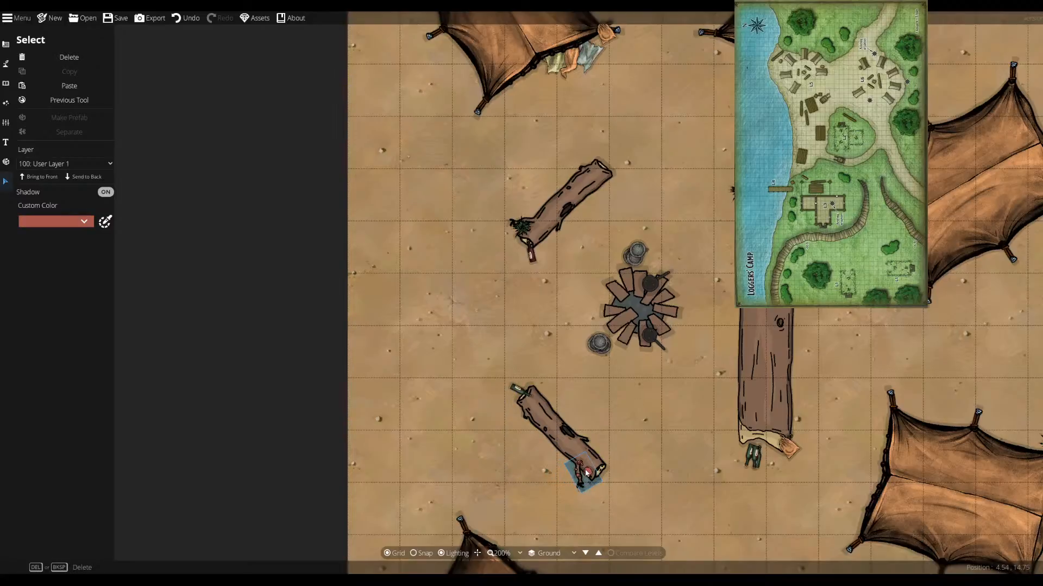
{"action": "left_click", "coordinate": [648, 500]}
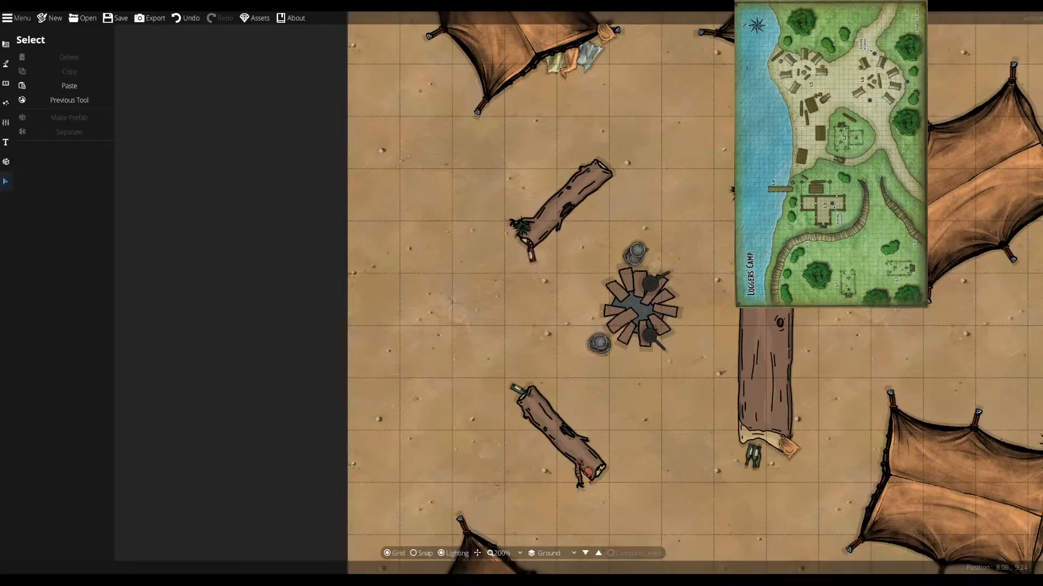
- Delete the green mushroom cluster at the large log's northern end, keeping the red cluster there
{"action": "left_click", "coordinate": [768, 181]}
{"action": "key", "text": "Delete"}
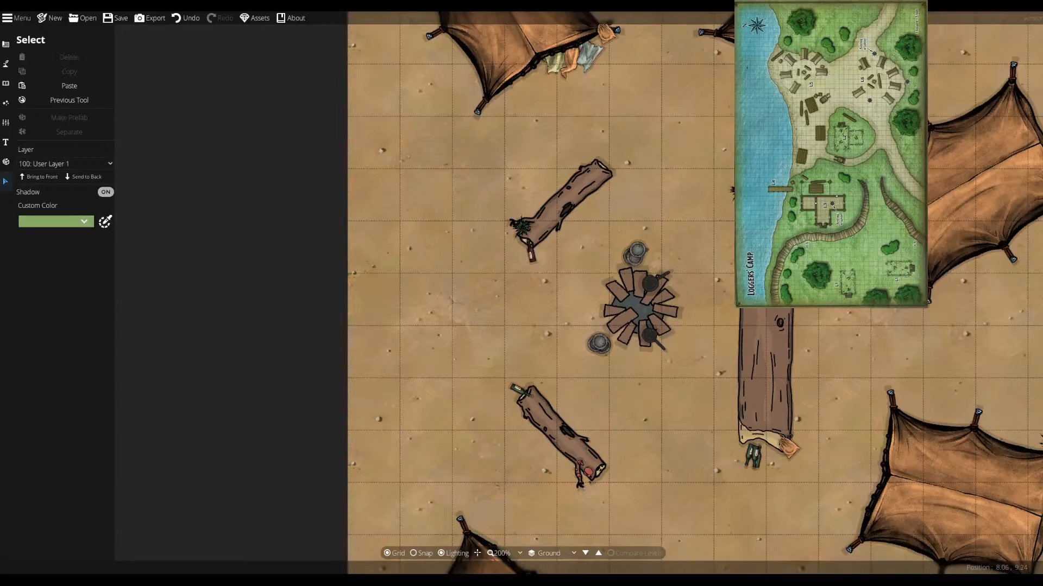
{"action": "left_click", "coordinate": [760, 175]}
{"action": "left_click", "coordinate": [766, 186]}
{"action": "left_click", "coordinate": [773, 196]}
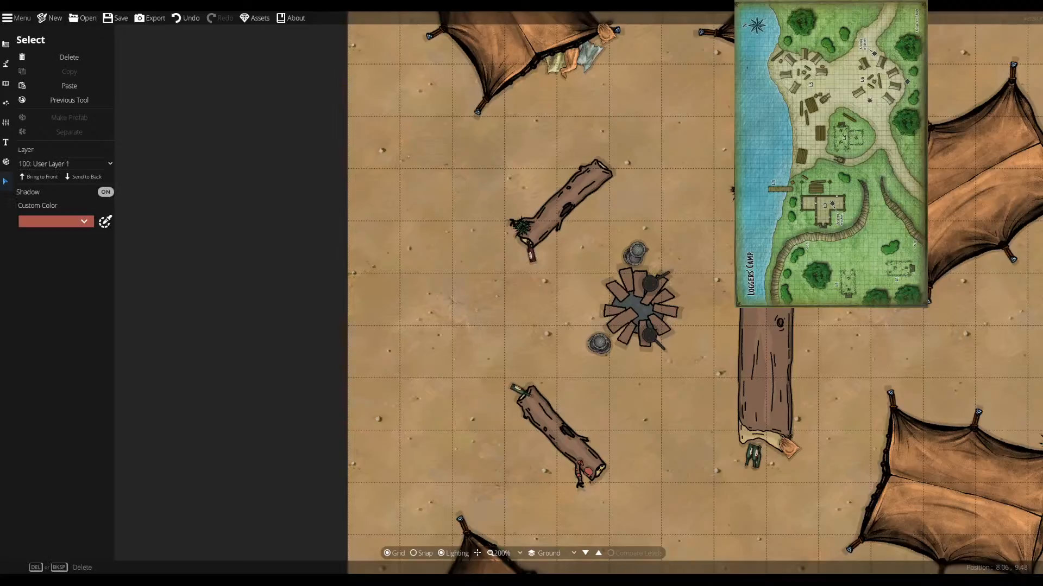
{"action": "left_click", "coordinate": [759, 182]}
{"action": "left_click", "coordinate": [762, 185]}
{"action": "left_click", "coordinate": [627, 202]}
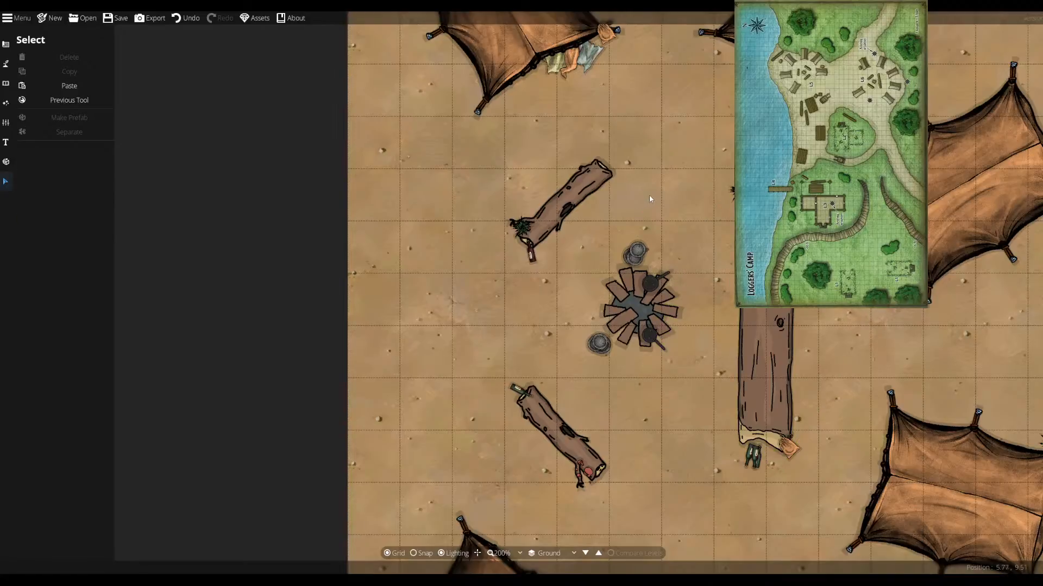
- Review the tents, logs and campfire with their new plants, and save the map
{"action": "left_click_drag", "start_coordinate": [669, 198], "coordinate": [546, 179]}
{"action": "left_click_drag", "start_coordinate": [570, 242], "coordinate": [582, 145]}
{"action": "left_click_drag", "start_coordinate": [597, 180], "coordinate": [724, 325]}
{"action": "left_click_drag", "start_coordinate": [699, 177], "coordinate": [604, 297]}
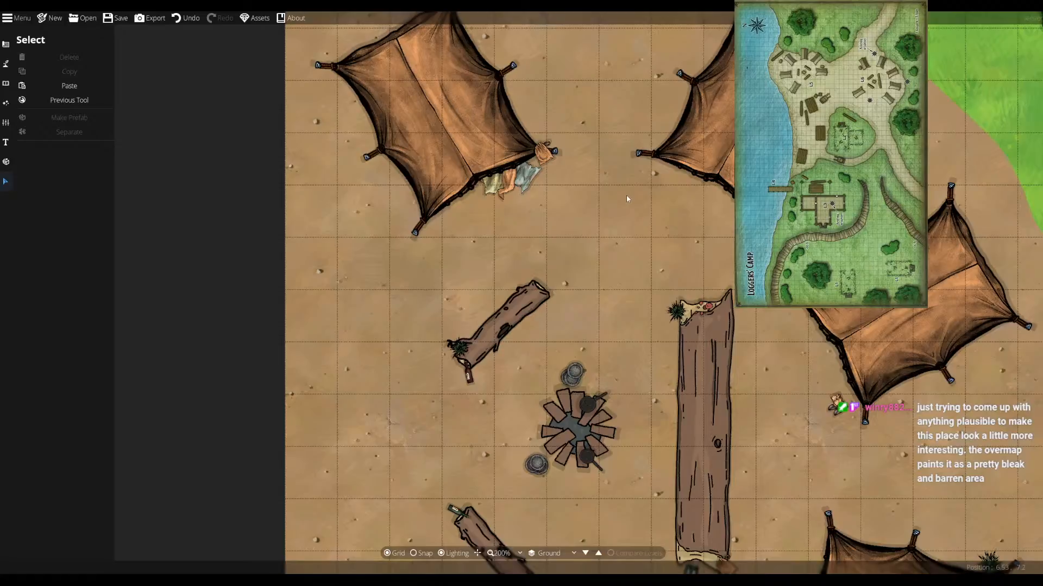
{"action": "left_click_drag", "start_coordinate": [707, 243], "coordinate": [549, 132]}
{"action": "left_click_drag", "start_coordinate": [634, 266], "coordinate": [625, 223]}
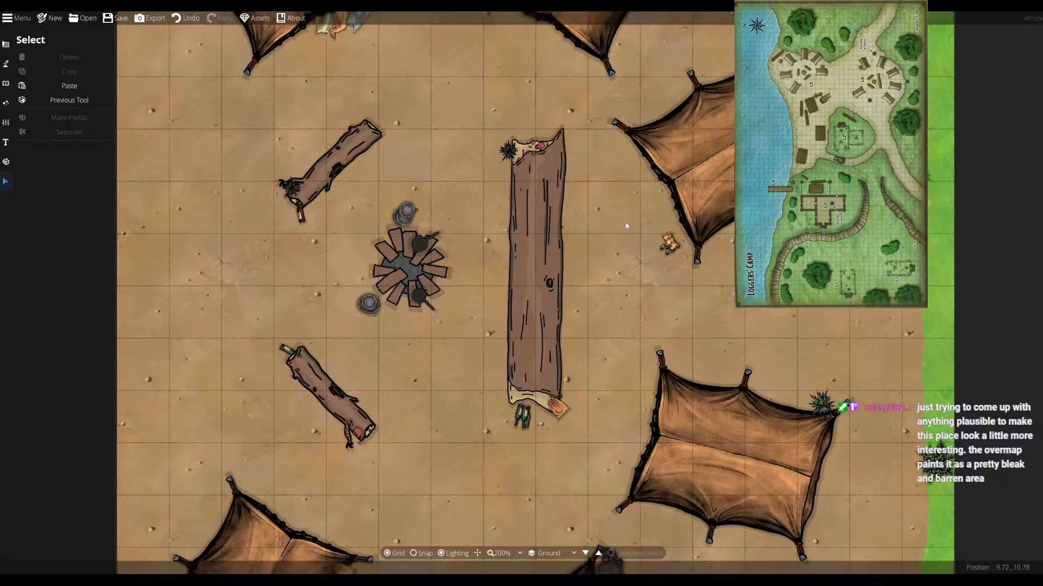
{"action": "left_click_drag", "start_coordinate": [581, 257], "coordinate": [649, 306]}
{"action": "left_click_drag", "start_coordinate": [499, 173], "coordinate": [547, 287]}
{"action": "left_click_drag", "start_coordinate": [532, 220], "coordinate": [394, 163]}
{"action": "left_click_drag", "start_coordinate": [410, 282], "coordinate": [422, 179]}
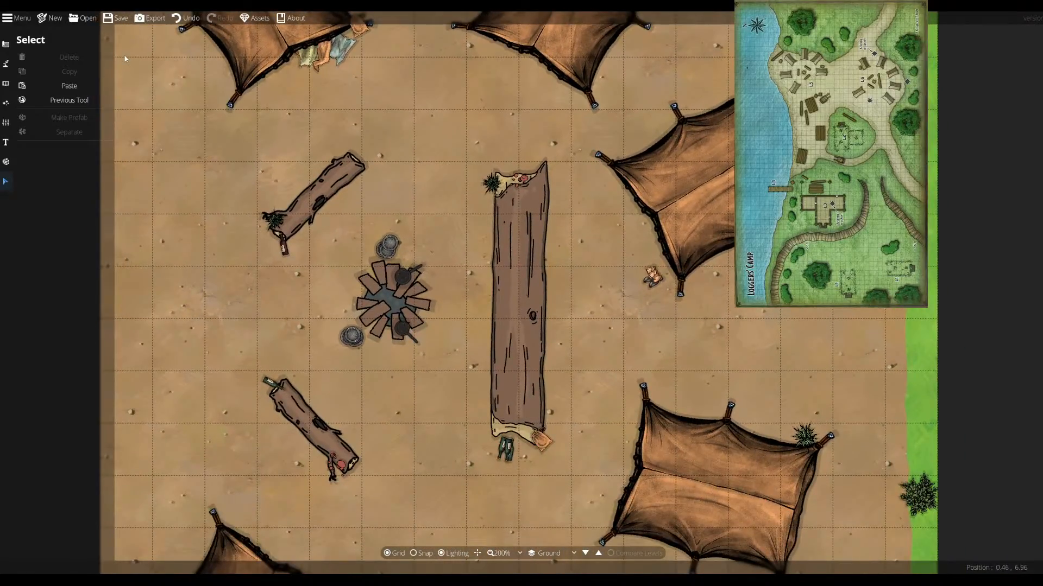
{"action": "left_click", "coordinate": [120, 22]}
- Examine the camp from the northern tents to the southern tents for bare spots that need more detail
{"action": "left_click_drag", "start_coordinate": [439, 113], "coordinate": [326, 255]}
{"action": "left_click_drag", "start_coordinate": [405, 179], "coordinate": [440, 181]}
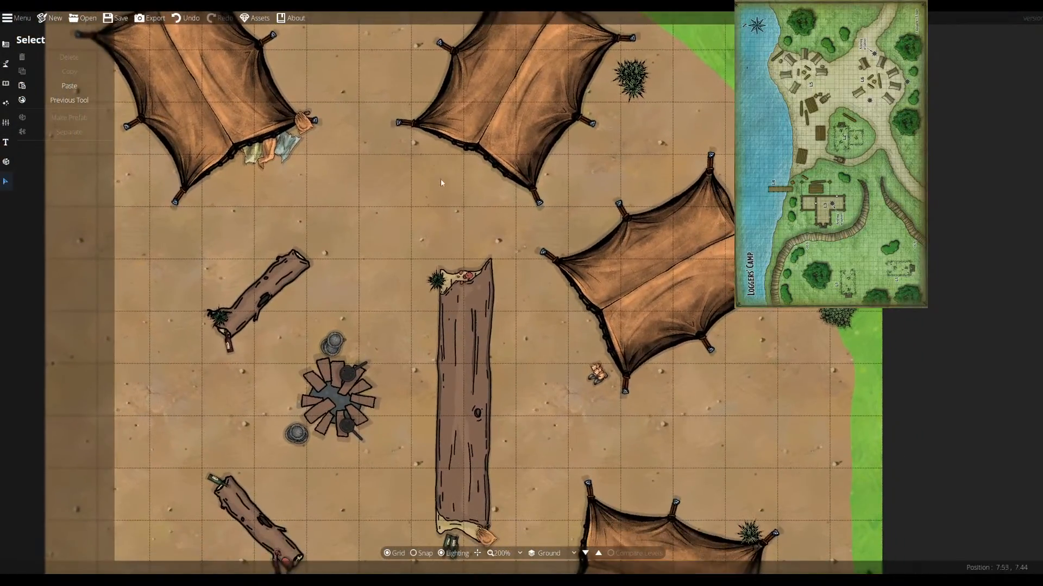
{"action": "left_click_drag", "start_coordinate": [531, 311], "coordinate": [555, 199]}
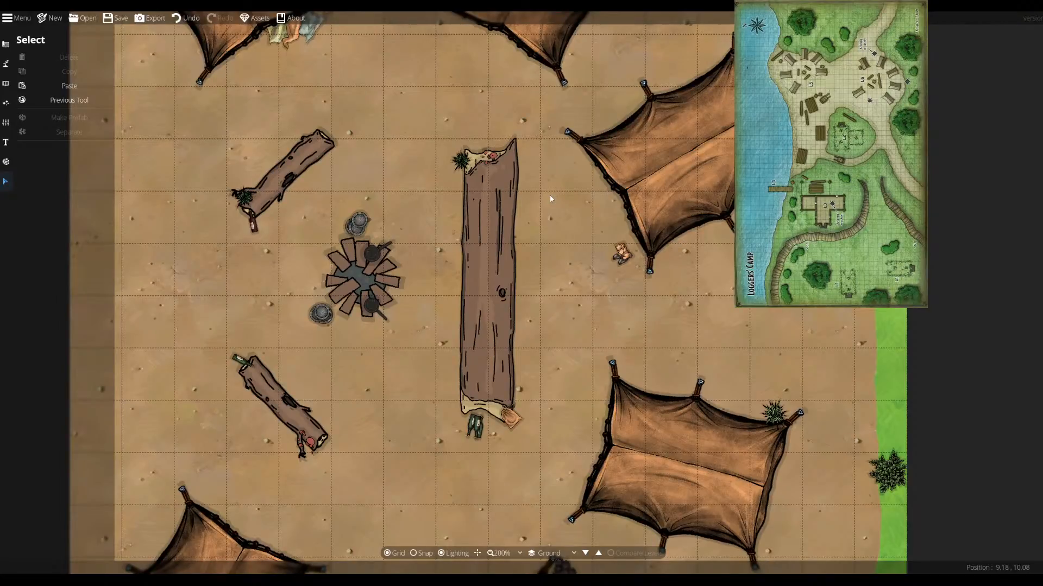
{"action": "left_click_drag", "start_coordinate": [556, 262], "coordinate": [531, 131]}
{"action": "left_click_drag", "start_coordinate": [503, 331], "coordinate": [529, 216]}
{"action": "left_click_drag", "start_coordinate": [524, 273], "coordinate": [605, 297]}
{"action": "left_click_drag", "start_coordinate": [514, 246], "coordinate": [523, 263]}
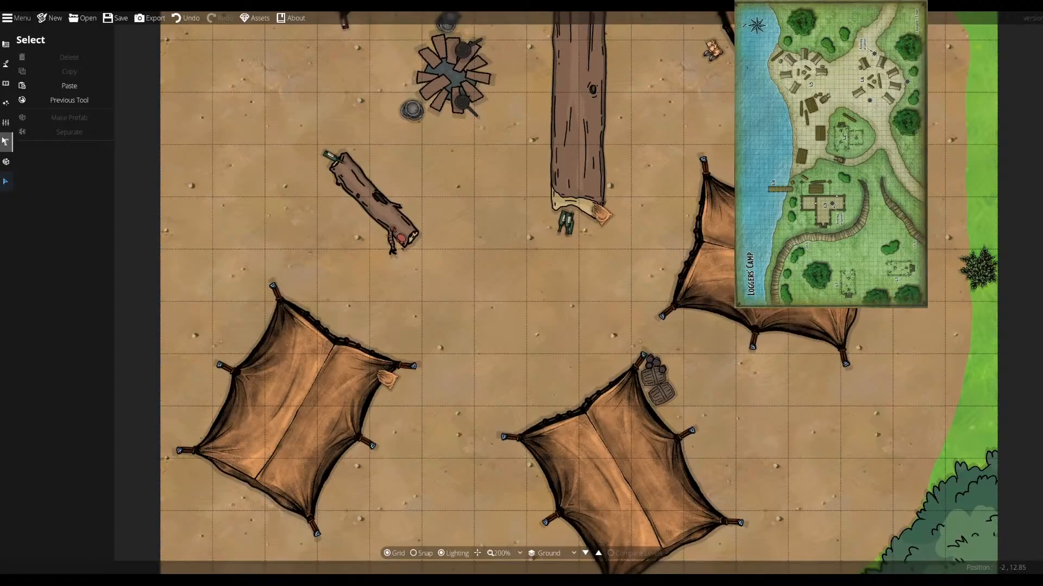
{"action": "left_click_drag", "start_coordinate": [254, 196], "coordinate": [216, 218]}
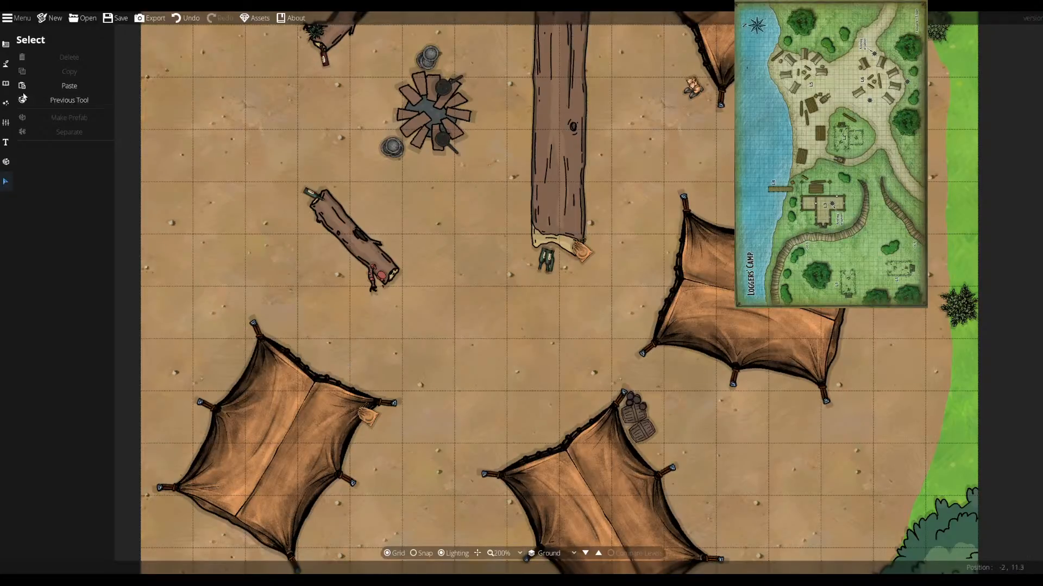
- Replace the Terrain Sandstone texture in the terrain brush slots with Dirt Base
{"action": "left_click", "coordinate": [5, 64]}
{"action": "left_click", "coordinate": [61, 57]}
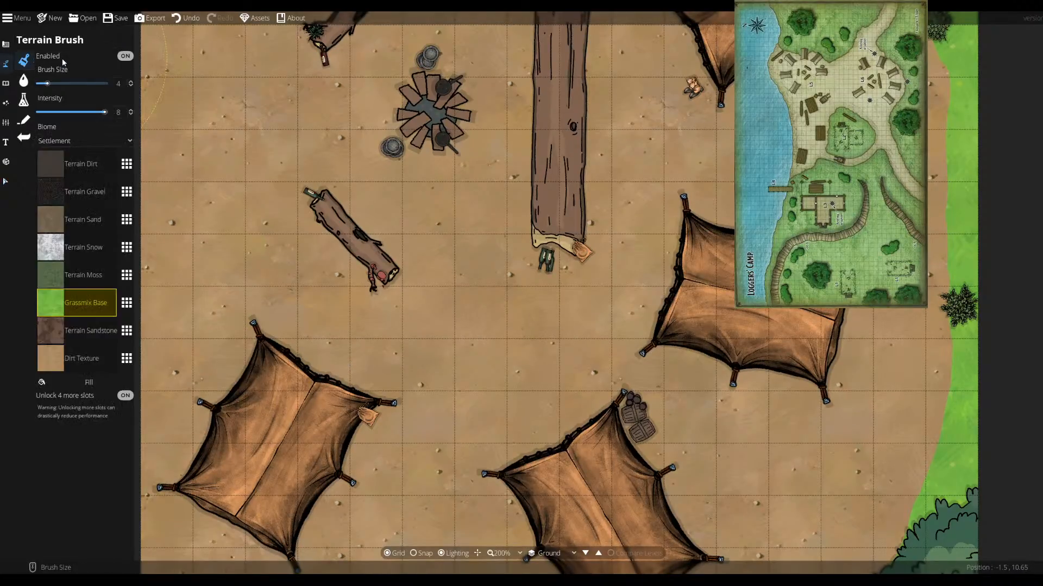
{"action": "left_click", "coordinate": [93, 338]}
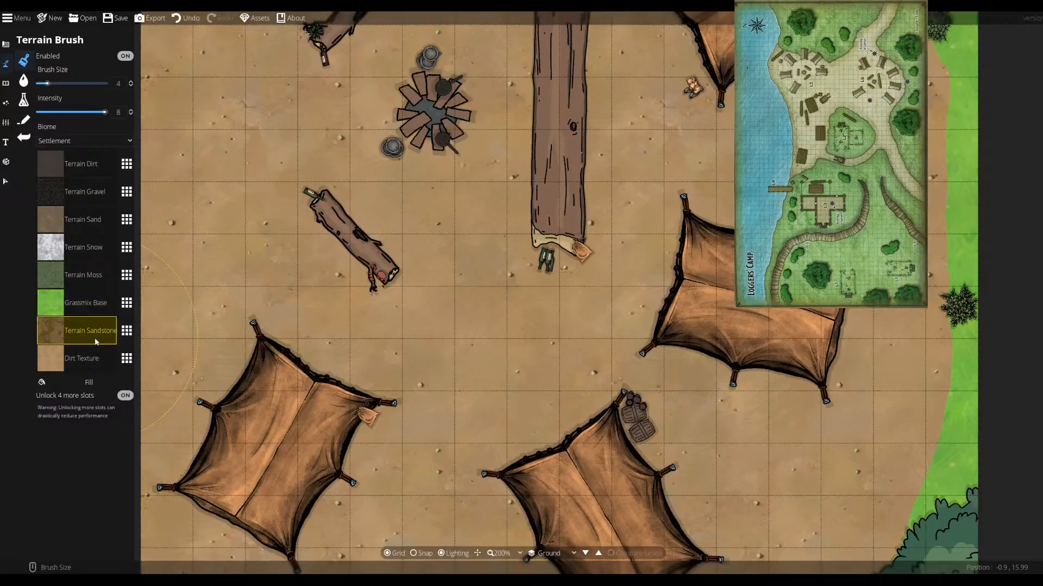
{"action": "left_click", "coordinate": [126, 331]}
{"action": "scroll", "coordinate": [220, 389], "scroll_direction": "down", "scroll_amount": 15}
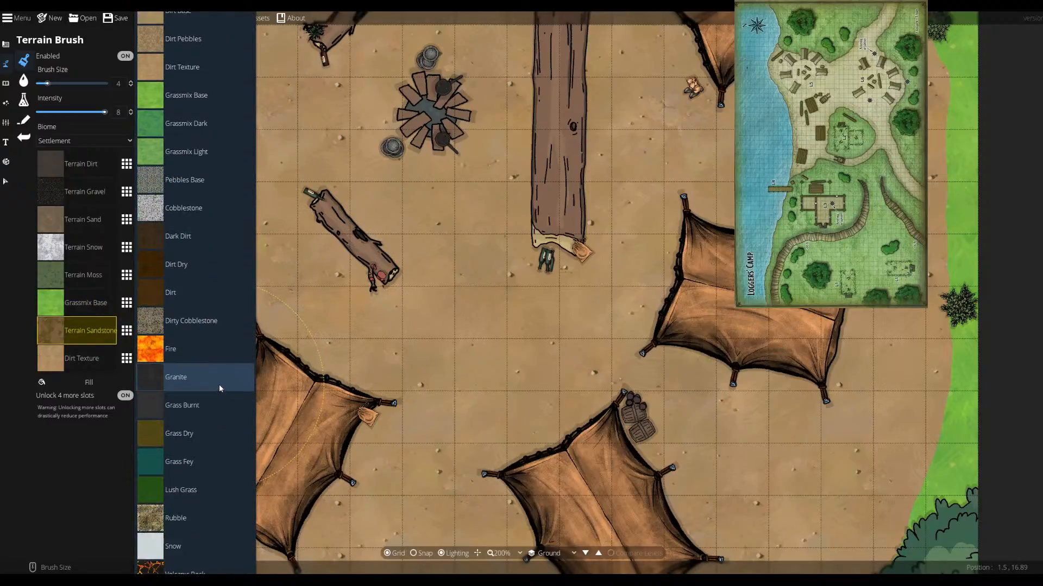
{"action": "scroll", "coordinate": [218, 382], "scroll_direction": "down", "scroll_amount": 6}
{"action": "scroll", "coordinate": [216, 376], "scroll_direction": "up", "scroll_amount": 15}
{"action": "scroll", "coordinate": [217, 374], "scroll_direction": "up", "scroll_amount": 1}
{"action": "scroll", "coordinate": [186, 333], "scroll_direction": "up", "scroll_amount": 5}
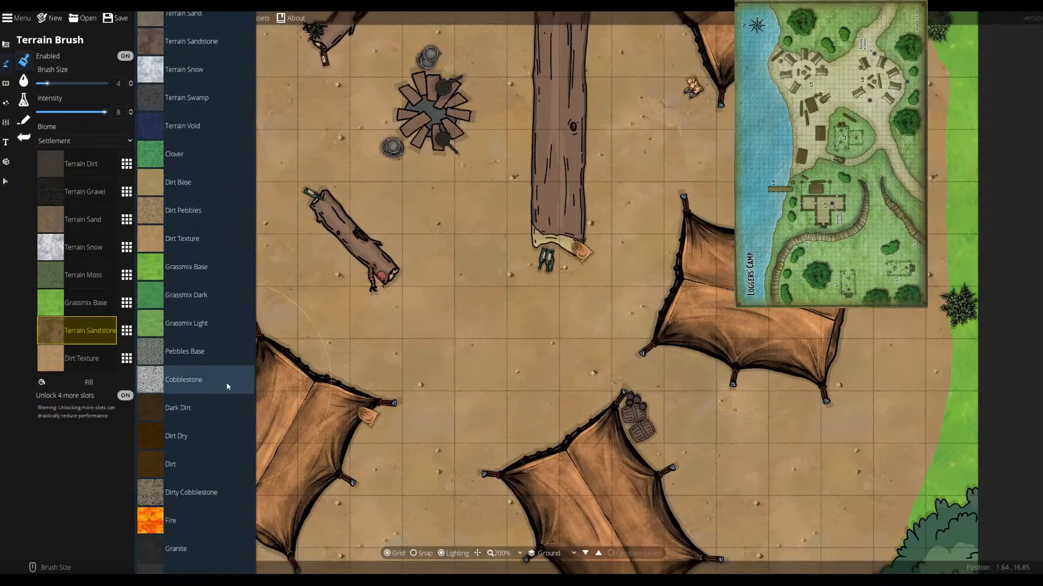
{"action": "scroll", "coordinate": [195, 320], "scroll_direction": "up", "scroll_amount": 3}
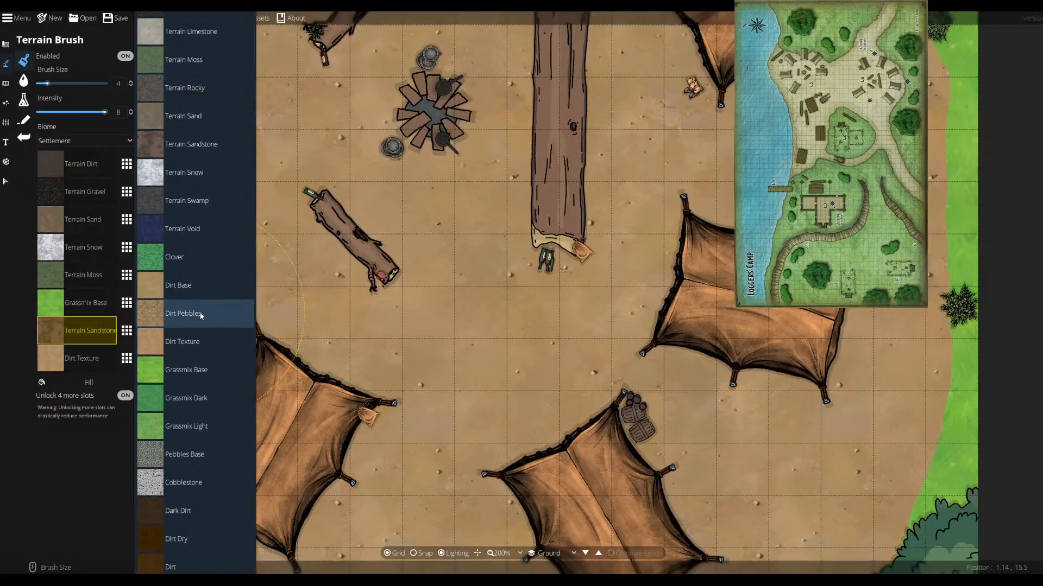
{"action": "left_click", "coordinate": [185, 285]}
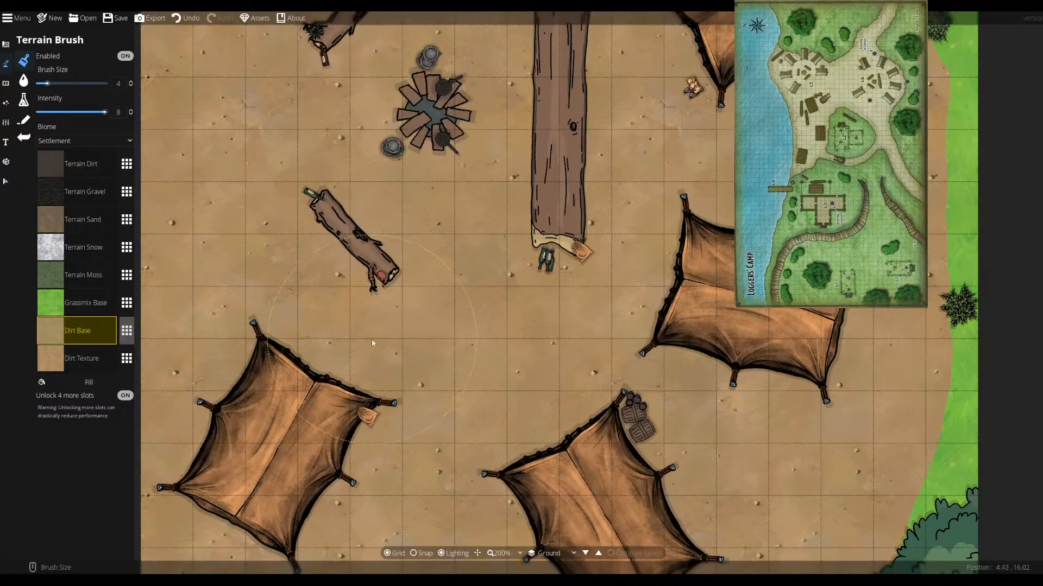
- Paint Dirt Base with a size 2 brush around the campfire, the small logs and the large log's southern end
{"action": "scroll", "coordinate": [335, 326], "scroll_direction": "down", "scroll_amount": 3}
{"action": "scroll", "coordinate": [335, 326], "scroll_direction": "up", "scroll_amount": 1}
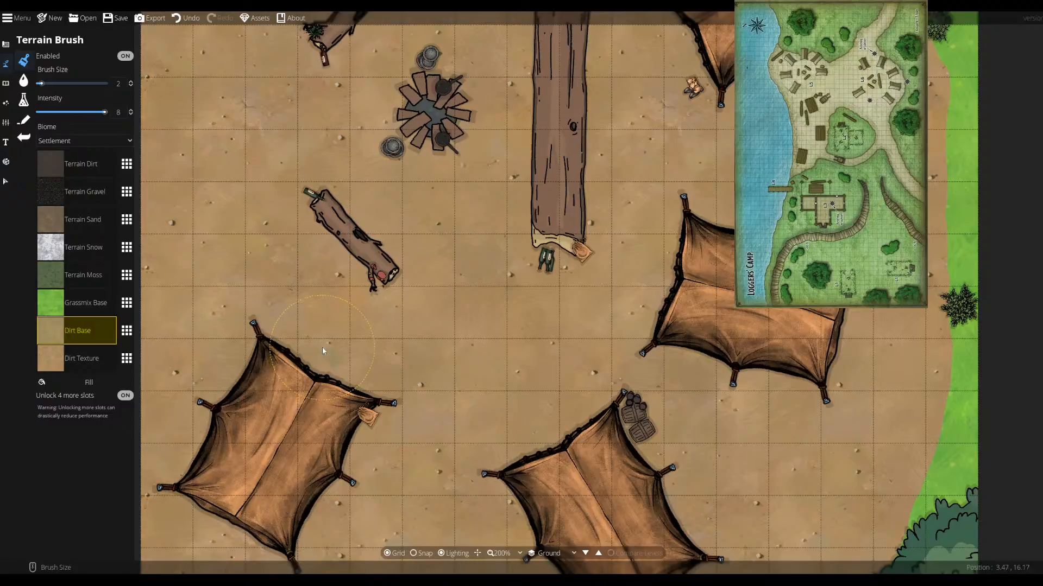
{"action": "mouse_move", "coordinate": [350, 312]}
{"action": "left_mouse_down"}
{"action": "mouse_move", "coordinate": [374, 293]}
{"action": "mouse_move", "coordinate": [358, 318]}
{"action": "mouse_move", "coordinate": [311, 344]}
{"action": "mouse_move", "coordinate": [396, 298]}
{"action": "mouse_move", "coordinate": [381, 222]}
{"action": "mouse_move", "coordinate": [348, 171]}
{"action": "mouse_move", "coordinate": [372, 223]}
{"action": "mouse_move", "coordinate": [338, 166]}
{"action": "mouse_move", "coordinate": [373, 230]}
{"action": "mouse_move", "coordinate": [322, 164]}
{"action": "mouse_move", "coordinate": [392, 131]}
{"action": "mouse_move", "coordinate": [395, 110]}
{"action": "mouse_move", "coordinate": [441, 106]}
{"action": "mouse_move", "coordinate": [384, 94]}
{"action": "mouse_move", "coordinate": [463, 101]}
{"action": "mouse_move", "coordinate": [377, 58]}
{"action": "mouse_move", "coordinate": [336, 108]}
{"action": "mouse_move", "coordinate": [332, 25]}
{"action": "mouse_move", "coordinate": [403, 72]}
{"action": "mouse_move", "coordinate": [482, 156]}
{"action": "mouse_move", "coordinate": [424, 190]}
{"action": "mouse_move", "coordinate": [474, 190]}
{"action": "mouse_move", "coordinate": [522, 145]}
{"action": "left_mouse_up"}
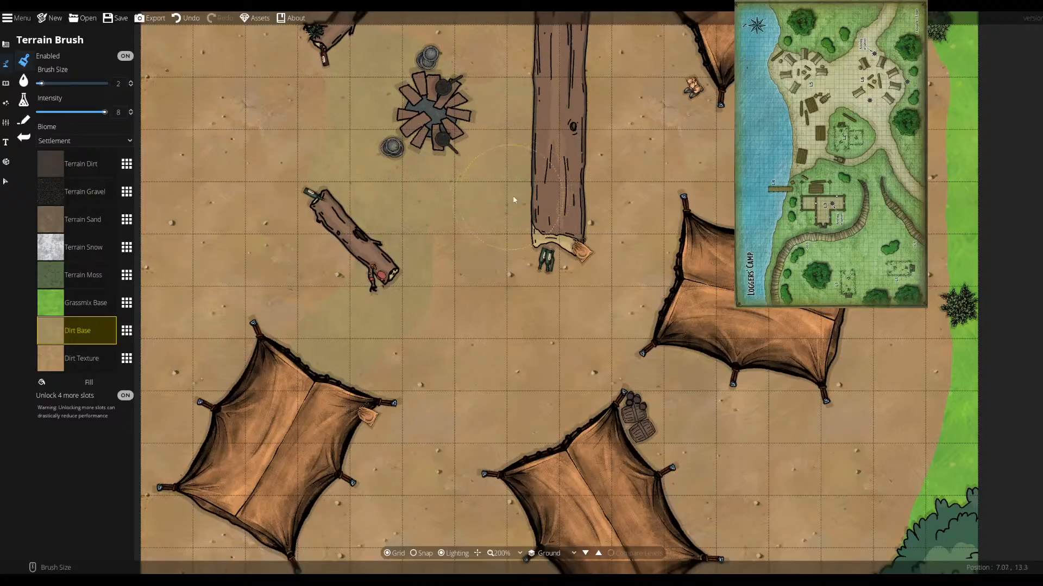
{"action": "left_click_drag", "start_coordinate": [545, 386], "coordinate": [533, 286]}
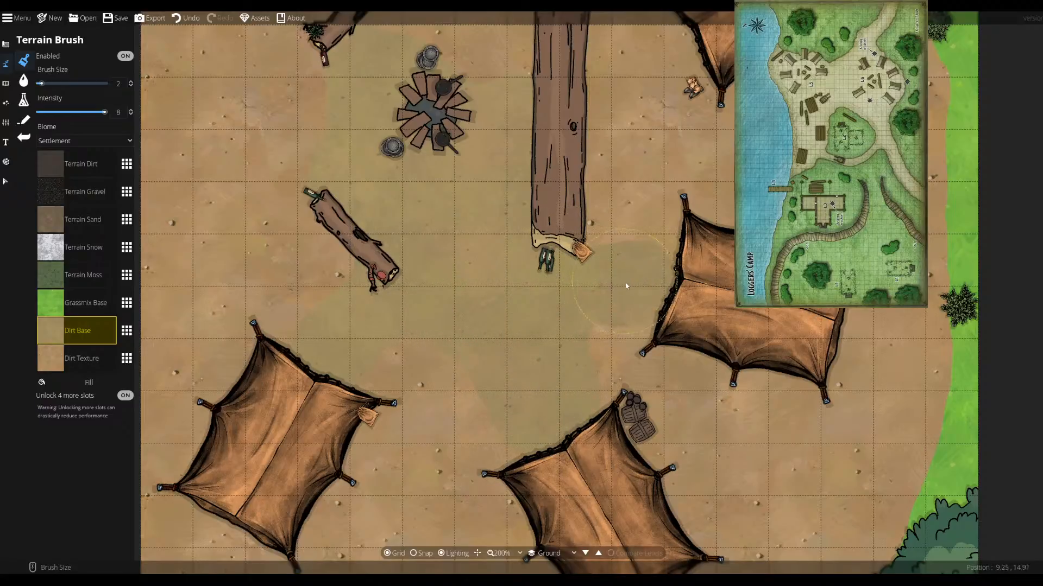
- Extend the Dirt Base patch east of the large log and north toward the tents, using brush sizes 3 and 4
{"action": "left_click_drag", "start_coordinate": [601, 179], "coordinate": [600, 376]}
{"action": "scroll", "coordinate": [620, 261], "scroll_direction": "up", "scroll_amount": 1}
{"action": "left_click_drag", "start_coordinate": [621, 258], "coordinate": [669, 242]}
{"action": "left_click_drag", "start_coordinate": [562, 255], "coordinate": [577, 334]}
{"action": "scroll", "coordinate": [555, 328], "scroll_direction": "up", "scroll_amount": 1}
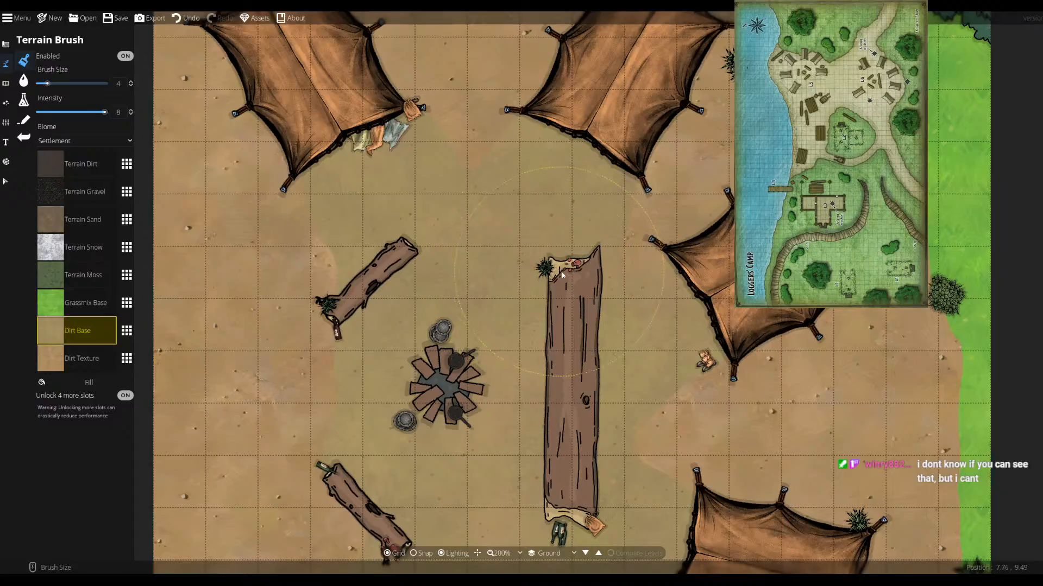
{"action": "left_click_drag", "start_coordinate": [458, 319], "coordinate": [466, 184]}
{"action": "scroll", "coordinate": [391, 231], "scroll_direction": "down", "scroll_amount": 1}
{"action": "left_click_drag", "start_coordinate": [391, 231], "coordinate": [379, 221]}
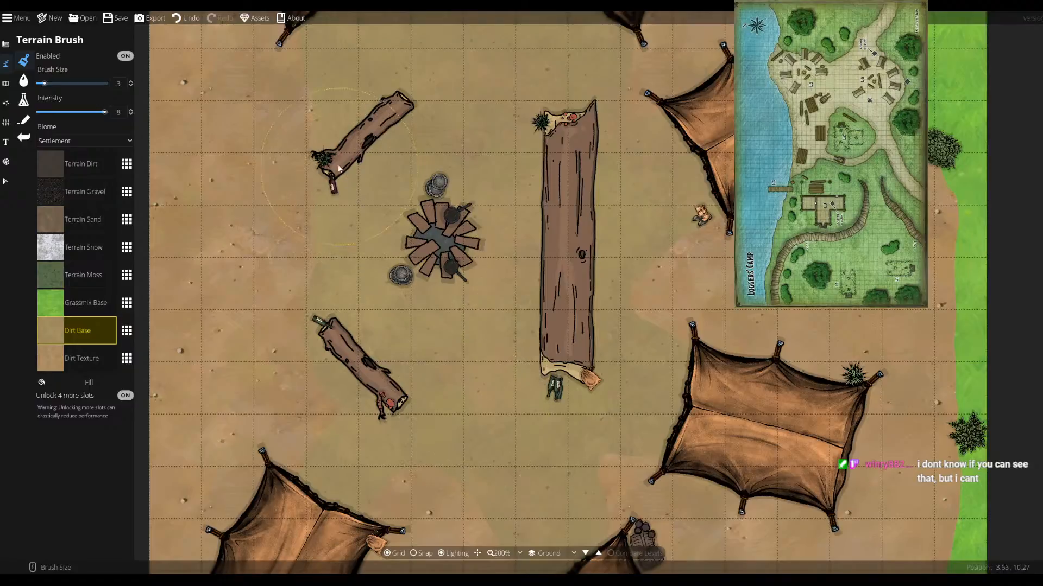
- Paint more Dirt Base with a size 4 brush around the southern small log and beside the campfire
{"action": "left_click_drag", "start_coordinate": [571, 452], "coordinate": [621, 486]}
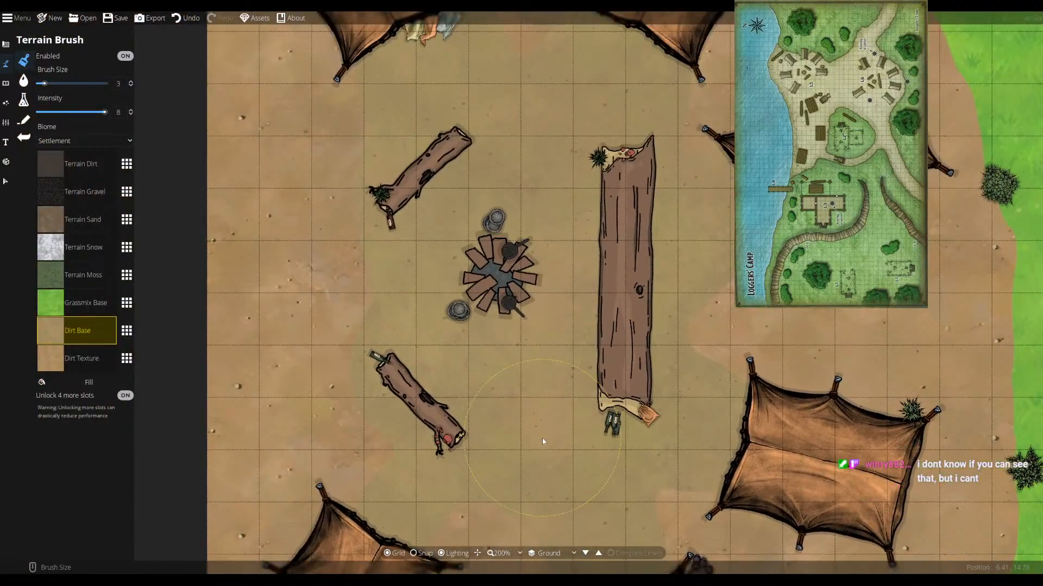
{"action": "scroll", "coordinate": [537, 424], "scroll_direction": "up", "scroll_amount": 1}
{"action": "left_click_drag", "start_coordinate": [536, 419], "coordinate": [523, 454]}
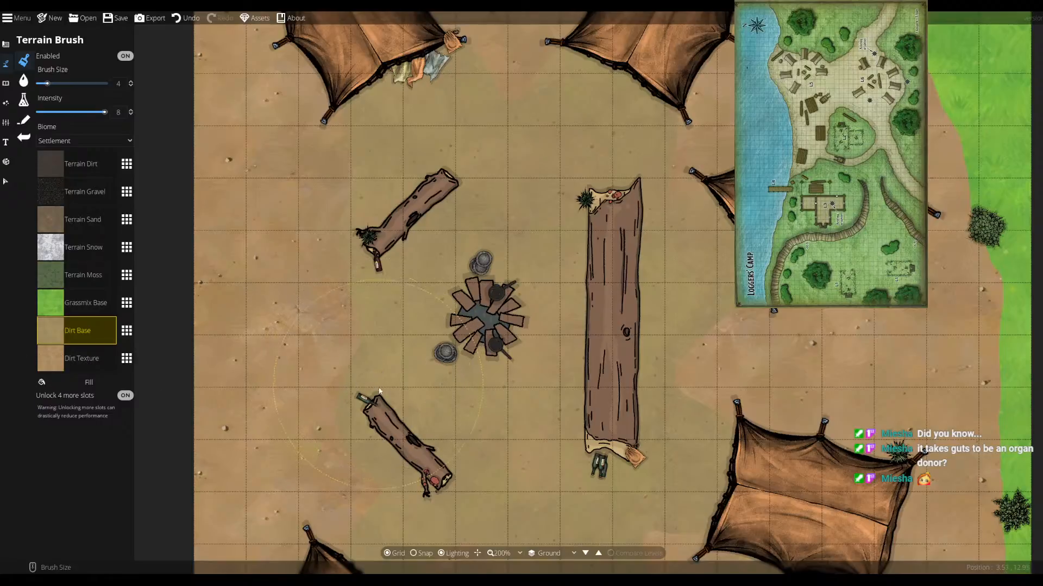
{"action": "left_click_drag", "start_coordinate": [380, 391], "coordinate": [471, 440]}
{"action": "scroll", "coordinate": [588, 362], "scroll_direction": "down", "scroll_amount": 1}
{"action": "scroll", "coordinate": [650, 356], "scroll_direction": "down", "scroll_amount": 2}
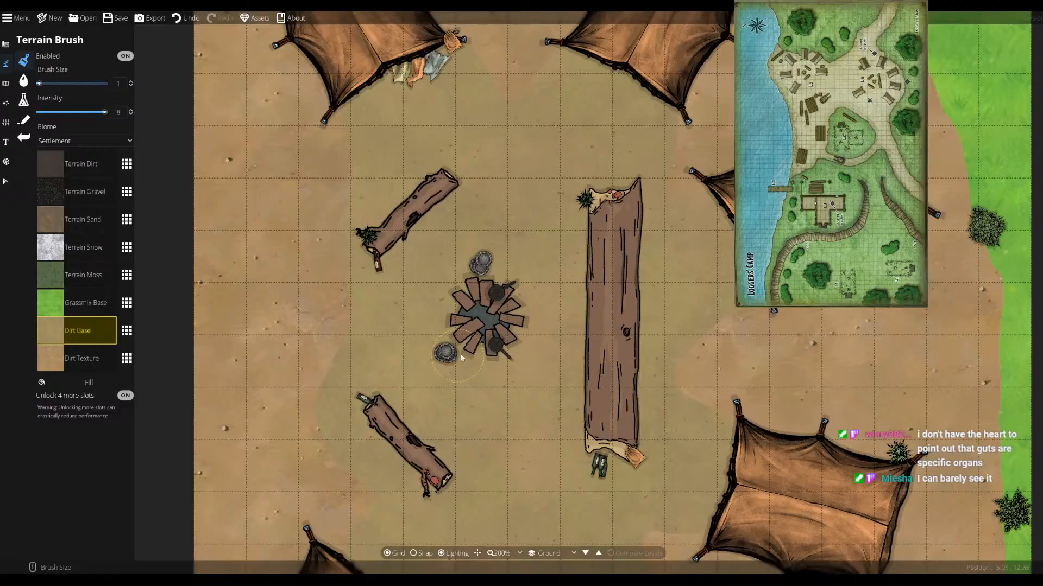
- Swap Dirt Base and Dirt Texture between their two terrain slots to compare the ground colours
{"action": "left_click", "coordinate": [127, 332]}
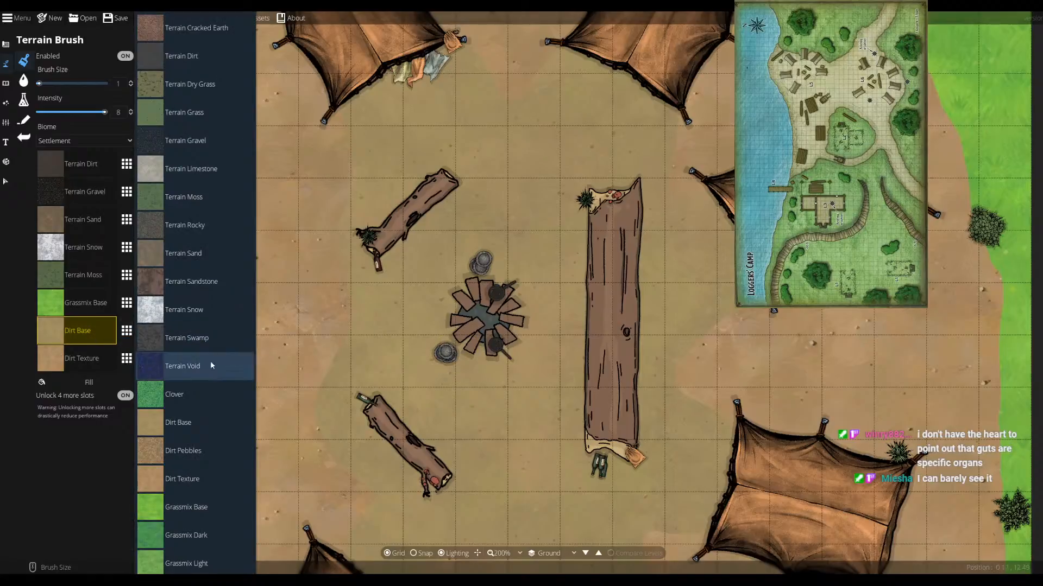
{"action": "left_click", "coordinate": [216, 479]}
{"action": "left_click", "coordinate": [127, 357]}
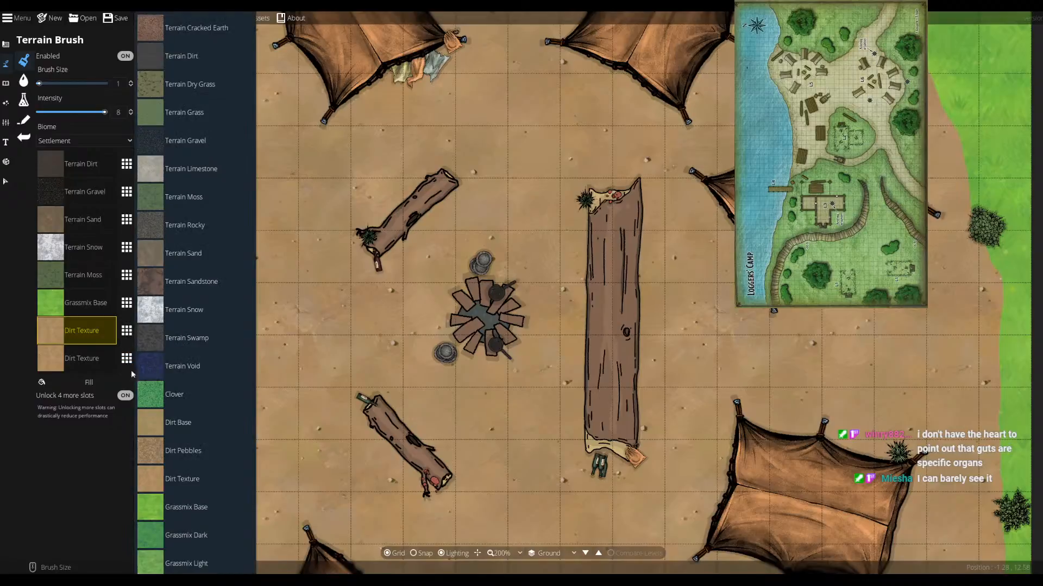
{"action": "left_click", "coordinate": [173, 419]}
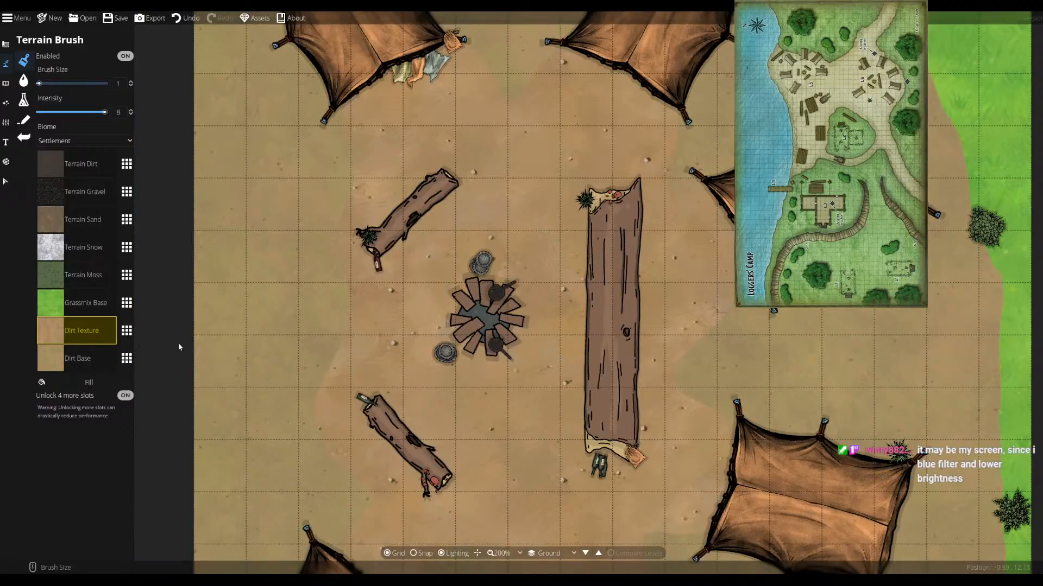
- Put Dirt Base and Dirt Texture back in their original terrain slots
{"action": "left_click", "coordinate": [130, 333]}
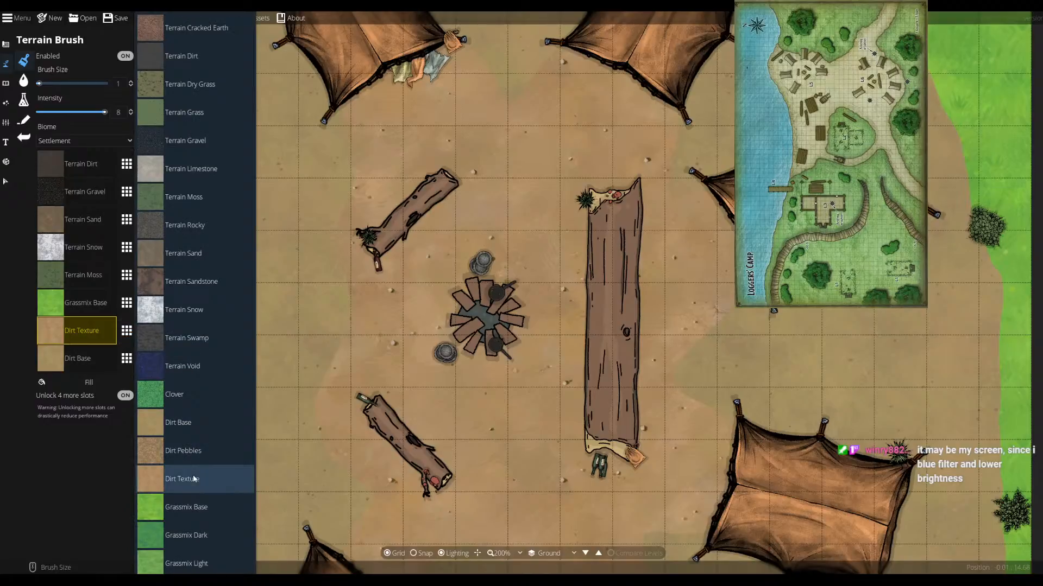
{"action": "left_click", "coordinate": [187, 422]}
{"action": "left_click", "coordinate": [124, 362]}
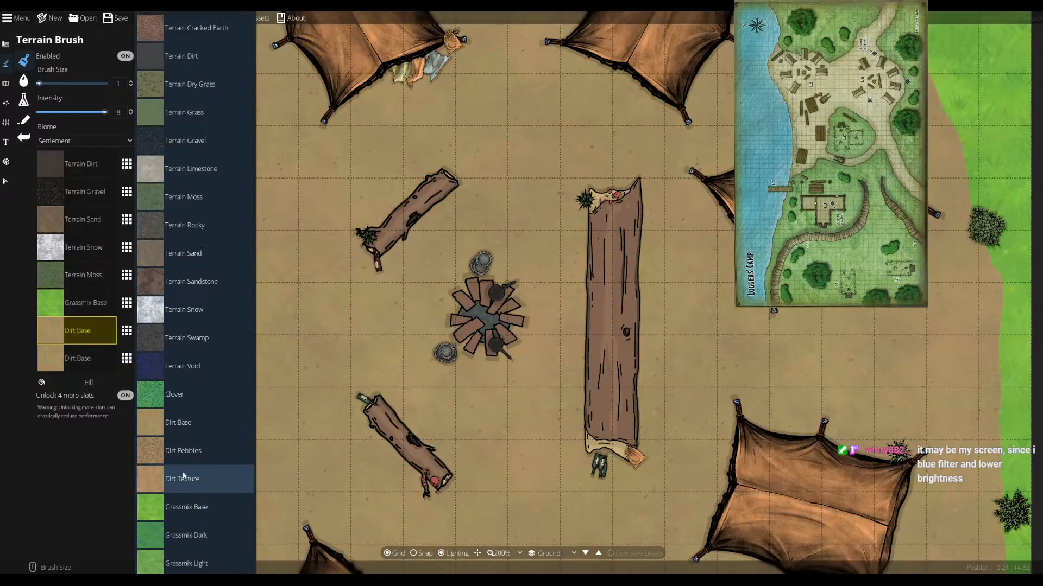
{"action": "left_click", "coordinate": [209, 477]}
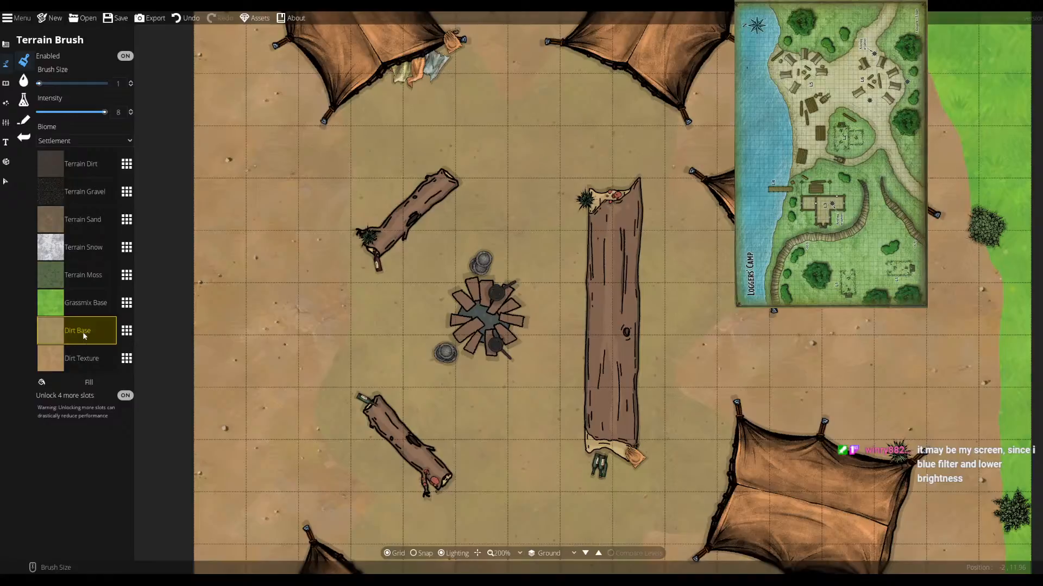
- Paint Dirt Base with a size 4 brush over the open ground west of the campfire and small logs
{"action": "scroll", "coordinate": [269, 349], "scroll_direction": "up", "scroll_amount": 3}
{"action": "mouse_move", "coordinate": [279, 349]}
{"action": "left_mouse_down"}
{"action": "mouse_move", "coordinate": [283, 320]}
{"action": "mouse_move", "coordinate": [213, 292]}
{"action": "mouse_move", "coordinate": [191, 344]}
{"action": "mouse_move", "coordinate": [245, 359]}
{"action": "mouse_move", "coordinate": [209, 331]}
{"action": "mouse_move", "coordinate": [308, 390]}
{"action": "mouse_move", "coordinate": [200, 307]}
{"action": "left_mouse_up"}
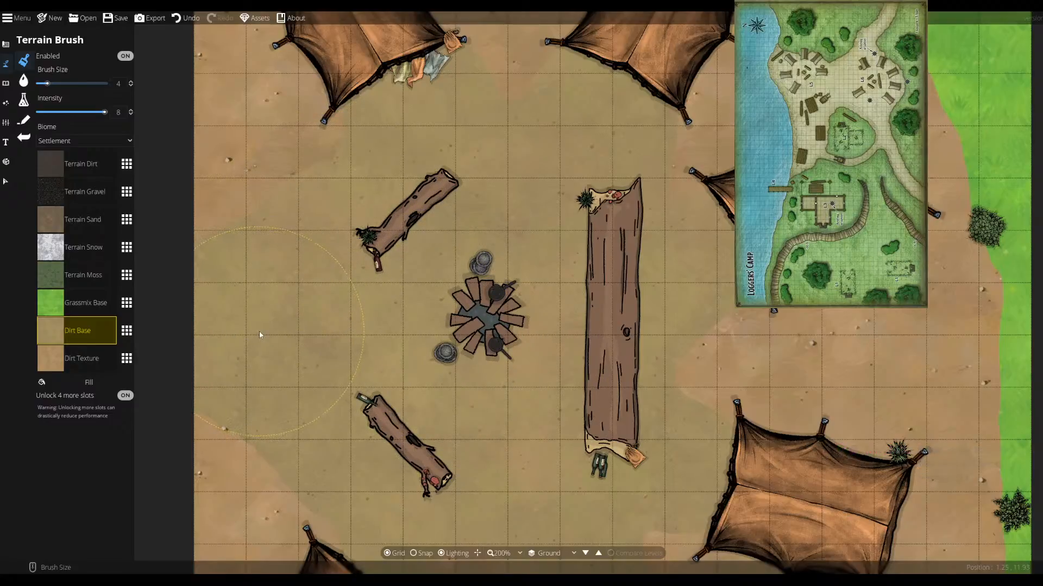
{"action": "mouse_move", "coordinate": [528, 365]}
{"action": "left_mouse_down"}
{"action": "mouse_move", "coordinate": [393, 300]}
{"action": "mouse_move", "coordinate": [425, 266]}
{"action": "left_mouse_up"}
{"action": "scroll", "coordinate": [434, 327], "scroll_direction": "down", "scroll_amount": 1}
{"action": "scroll", "coordinate": [434, 327], "scroll_direction": "down", "scroll_amount": 1}
{"action": "mouse_move", "coordinate": [418, 347]}
{"action": "left_mouse_down"}
{"action": "mouse_move", "coordinate": [480, 263]}
{"action": "mouse_move", "coordinate": [505, 274]}
{"action": "left_mouse_up"}
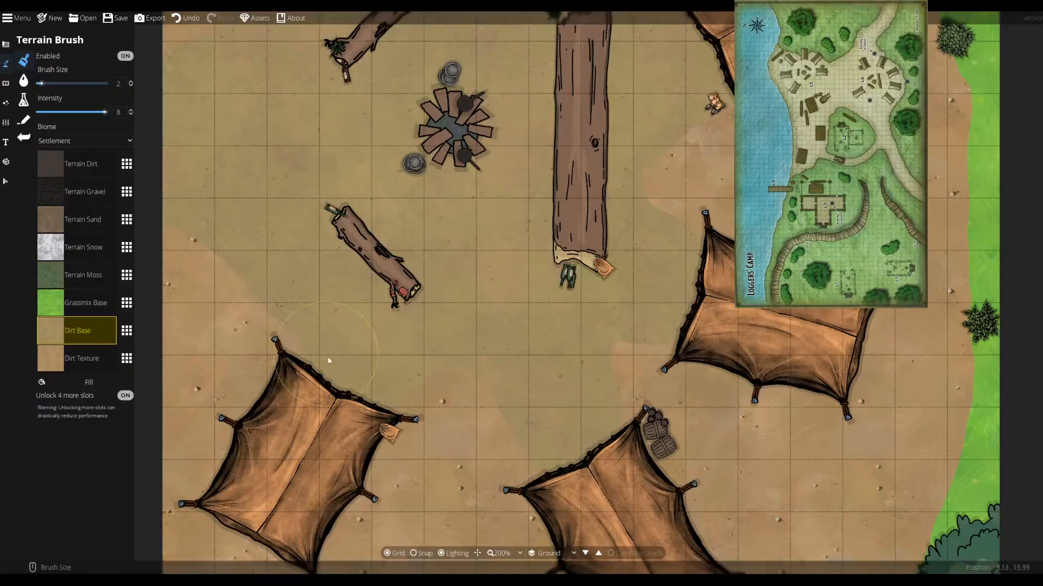
- Examine the painted ground around the logs, campfire, northern tents and southern tents for patches that need more blending
{"action": "scroll", "coordinate": [628, 298], "scroll_direction": "up", "scroll_amount": 1}
{"action": "left_click_drag", "start_coordinate": [626, 224], "coordinate": [627, 277]}
{"action": "scroll", "coordinate": [607, 299], "scroll_direction": "up", "scroll_amount": 1}
{"action": "scroll", "coordinate": [605, 296], "scroll_direction": "down", "scroll_amount": 2}
{"action": "left_click_drag", "start_coordinate": [605, 207], "coordinate": [556, 339]}
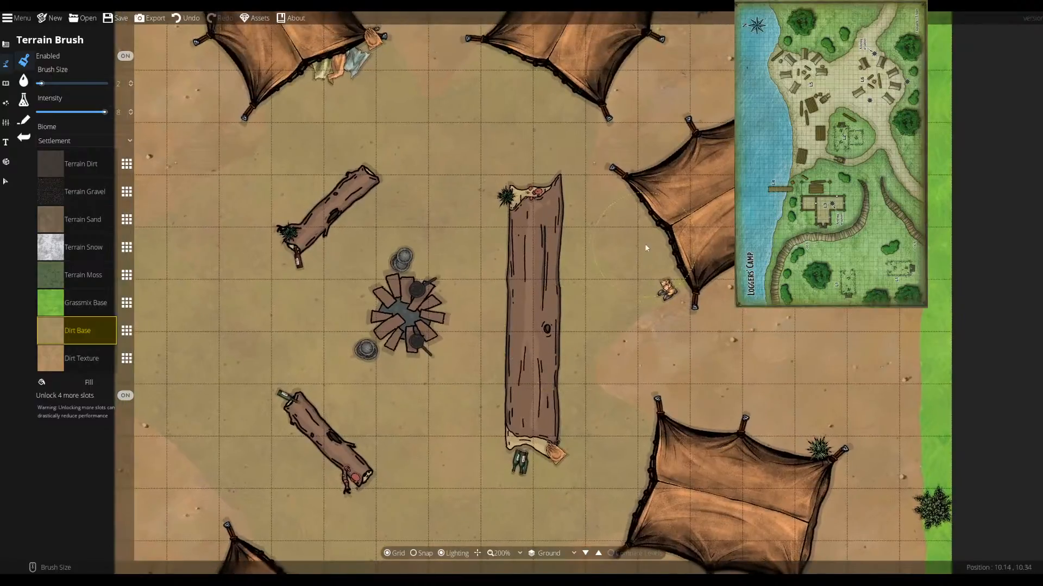
{"action": "scroll", "coordinate": [652, 220], "scroll_direction": "up", "scroll_amount": 1}
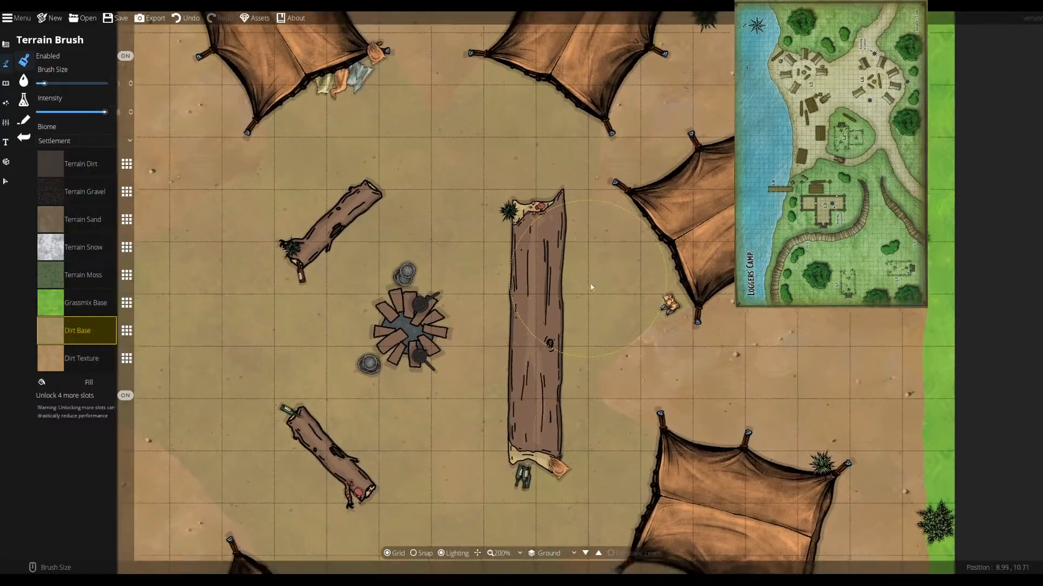
{"action": "left_click_drag", "start_coordinate": [588, 283], "coordinate": [632, 352]}
{"action": "left_click_drag", "start_coordinate": [565, 250], "coordinate": [586, 307]}
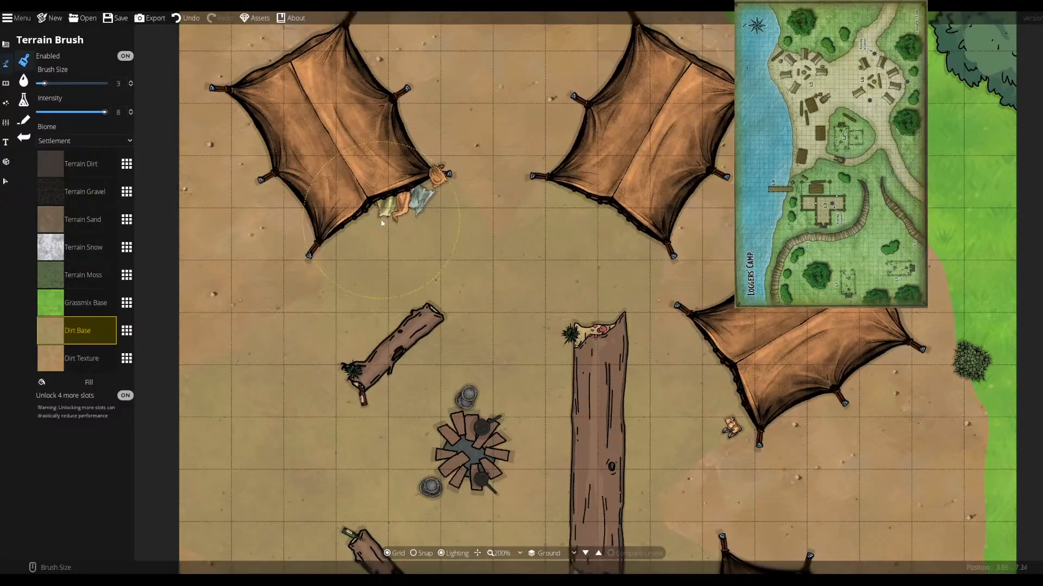
{"action": "left_click_drag", "start_coordinate": [438, 280], "coordinate": [511, 322]}
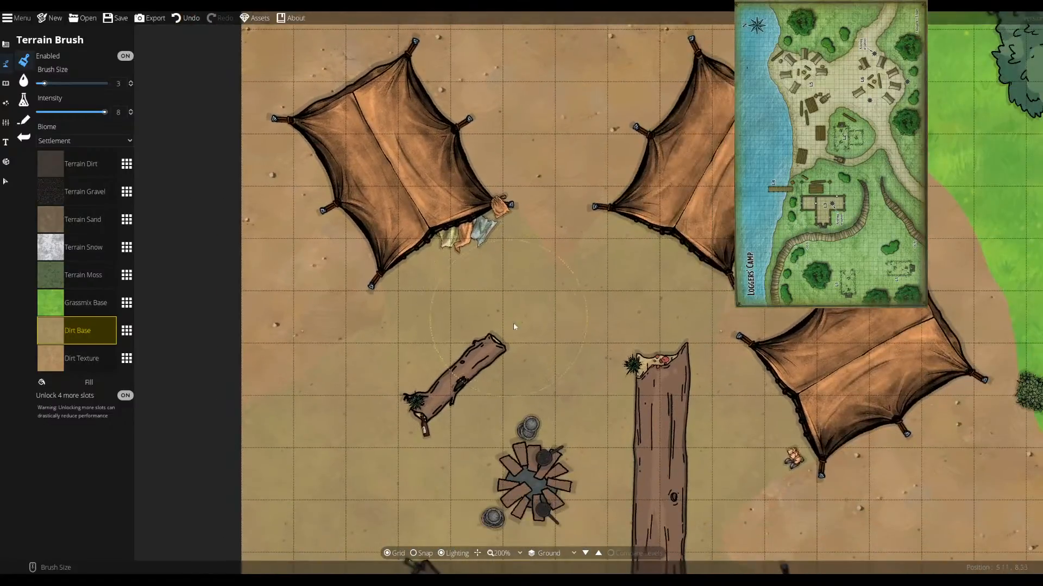
{"action": "left_click_drag", "start_coordinate": [572, 376], "coordinate": [530, 264]}
{"action": "scroll", "coordinate": [532, 282], "scroll_direction": "down", "scroll_amount": 2}
{"action": "left_click_drag", "start_coordinate": [568, 381], "coordinate": [530, 269]}
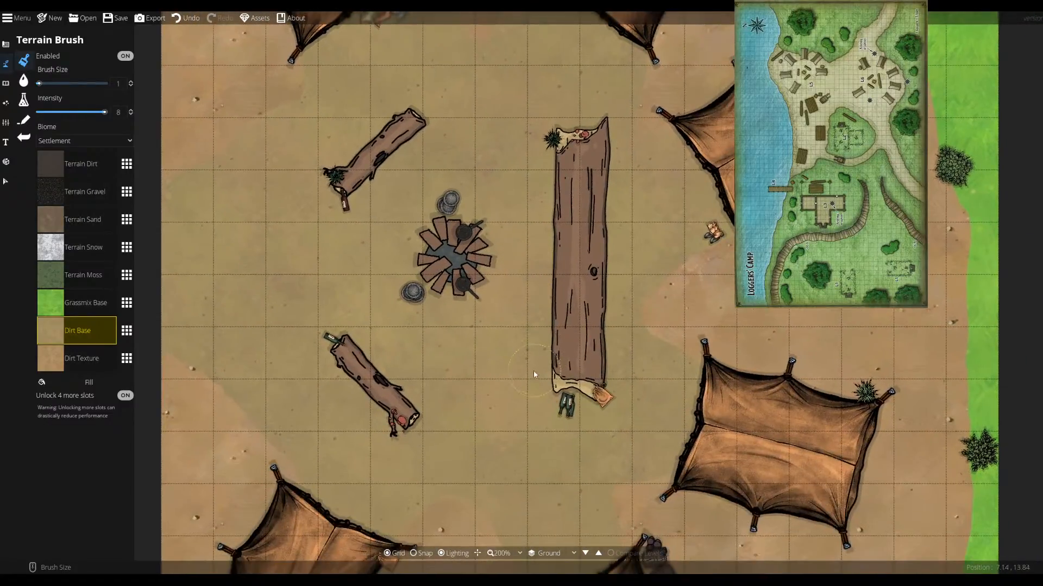
{"action": "left_click_drag", "start_coordinate": [535, 374], "coordinate": [532, 275]}
{"action": "scroll", "coordinate": [535, 334], "scroll_direction": "up", "scroll_amount": 1}
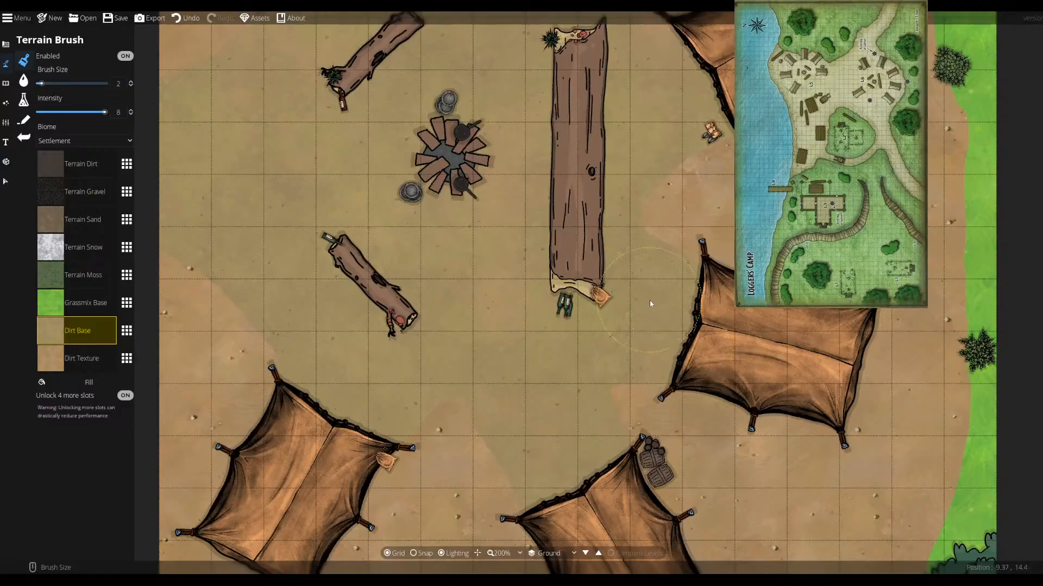
{"action": "left_click_drag", "start_coordinate": [620, 309], "coordinate": [680, 425]}
{"action": "left_click_drag", "start_coordinate": [637, 271], "coordinate": [670, 385]}
{"action": "scroll", "coordinate": [670, 385], "scroll_direction": "up", "scroll_amount": 1}
{"action": "scroll", "coordinate": [637, 327], "scroll_direction": "down", "scroll_amount": 1}
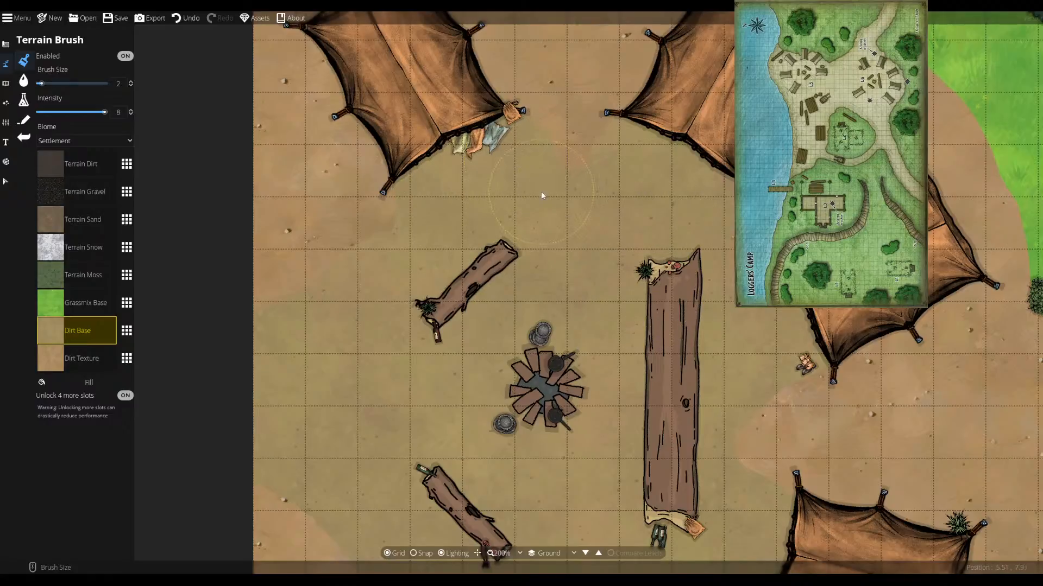
{"action": "mouse_move", "coordinate": [573, 269]}
{"action": "left_mouse_down"}
{"action": "mouse_move", "coordinate": [574, 295]}
{"action": "mouse_move", "coordinate": [524, 336]}
{"action": "left_mouse_up"}
{"action": "mouse_move", "coordinate": [564, 287]}
{"action": "left_mouse_down"}
{"action": "mouse_move", "coordinate": [504, 219]}
{"action": "mouse_move", "coordinate": [519, 224]}
{"action": "left_mouse_up"}
{"action": "scroll", "coordinate": [521, 268], "scroll_direction": "up", "scroll_amount": 1}
{"action": "left_click_drag", "start_coordinate": [521, 271], "coordinate": [596, 221]}
{"action": "scroll", "coordinate": [587, 243], "scroll_direction": "down", "scroll_amount": 2}
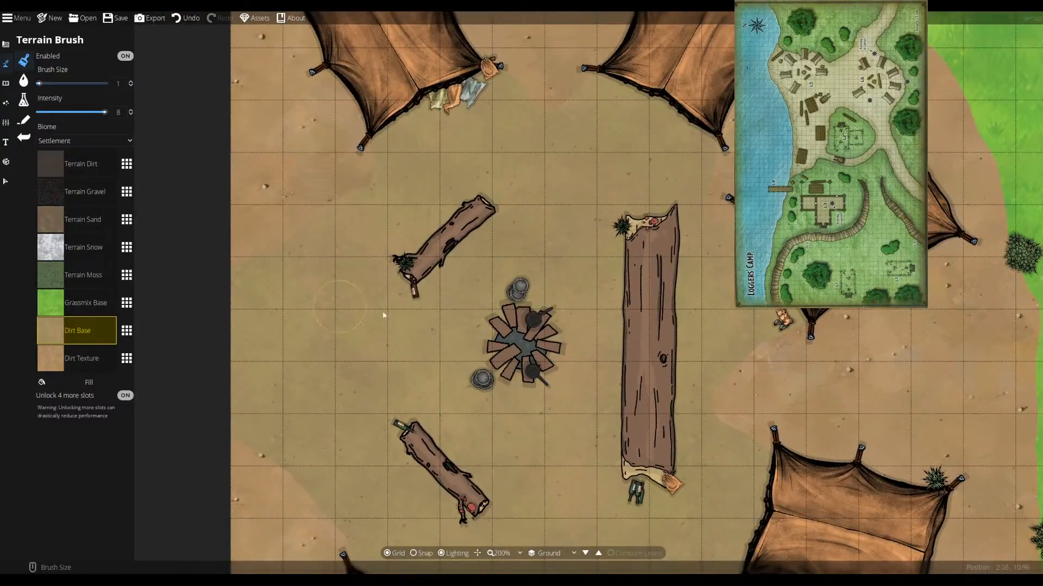
- Replace Terrain Moss with Grassmix Light in its terrain slot
{"action": "left_click_drag", "start_coordinate": [347, 307], "coordinate": [158, 240]}
{"action": "left_click", "coordinate": [91, 280]}
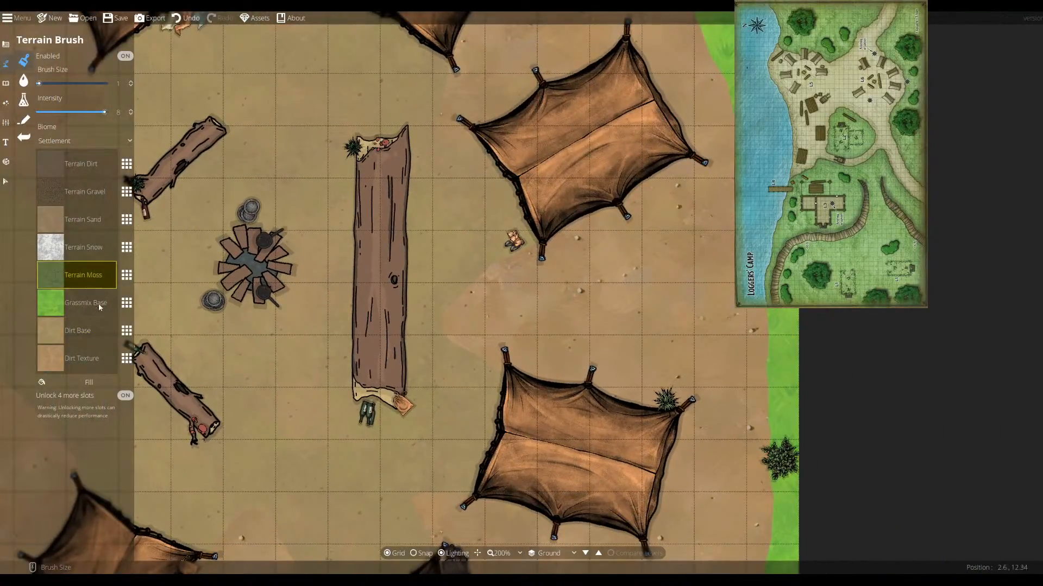
{"action": "left_click", "coordinate": [127, 275]}
{"action": "scroll", "coordinate": [206, 435], "scroll_direction": "down", "scroll_amount": 2}
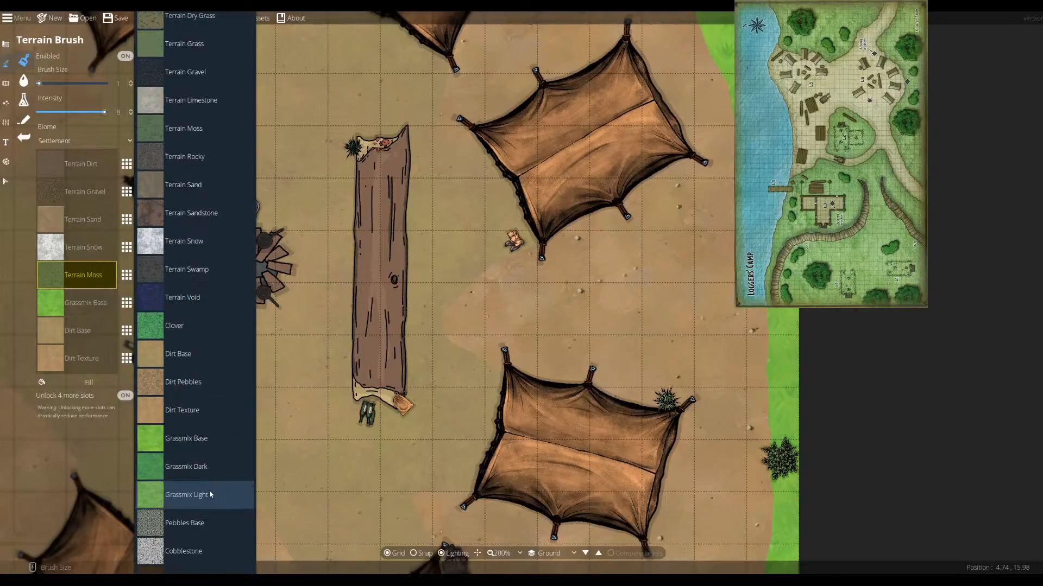
{"action": "left_click", "coordinate": [198, 492]}
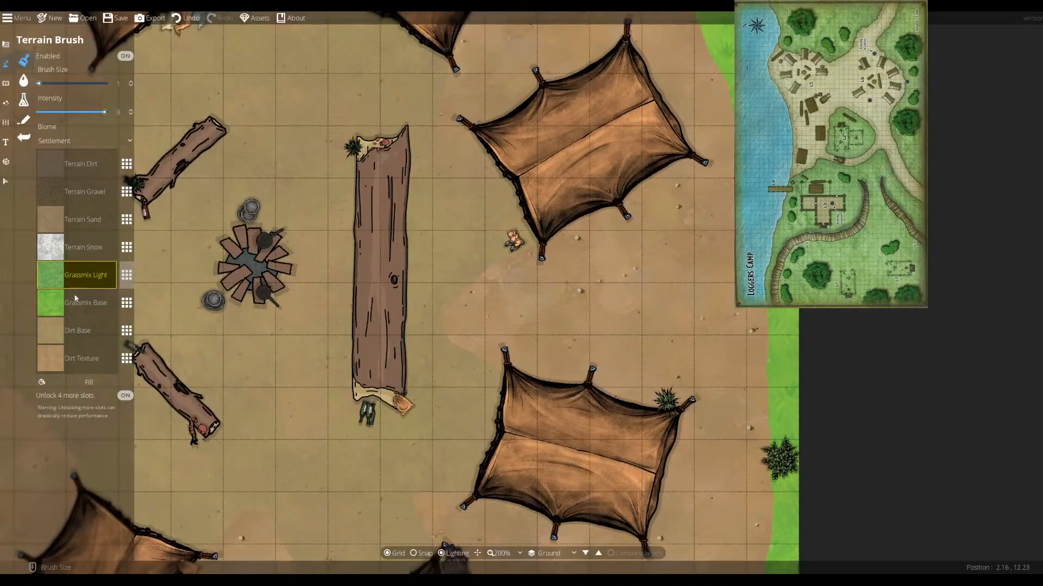
- Paint Grassmix Light patches with a size 1 brush over the grass along the camp's northeastern and eastern edges
{"action": "left_click_drag", "start_coordinate": [761, 351], "coordinate": [756, 271]}
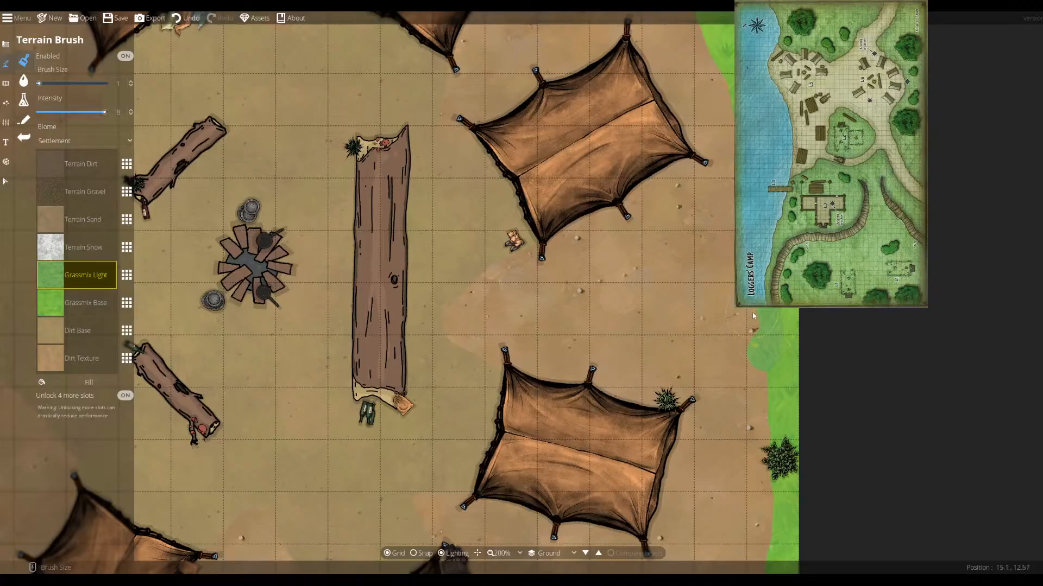
{"action": "left_click_drag", "start_coordinate": [800, 310], "coordinate": [859, 479]}
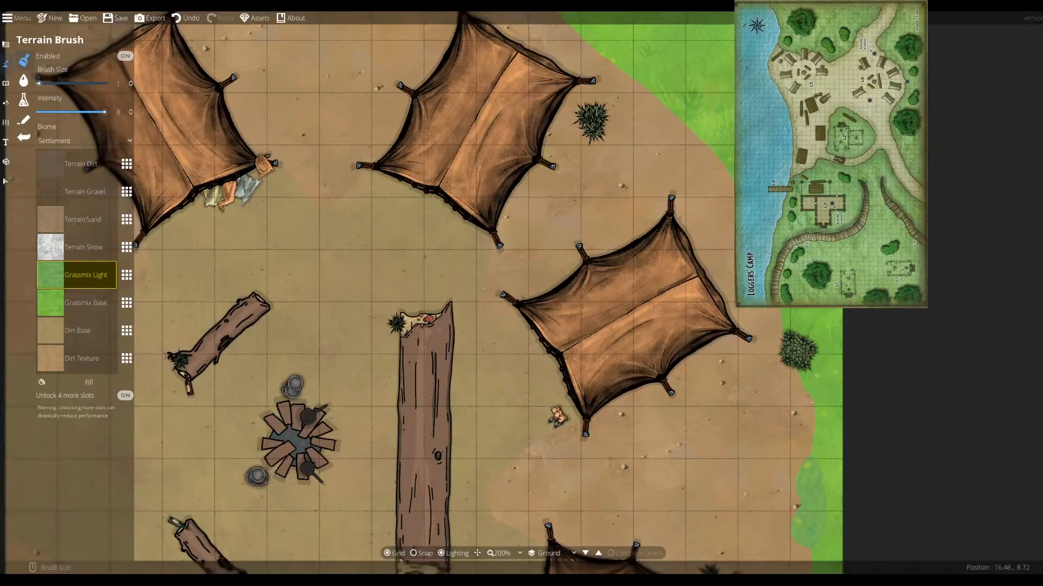
{"action": "left_click_drag", "start_coordinate": [702, 29], "coordinate": [721, 145]}
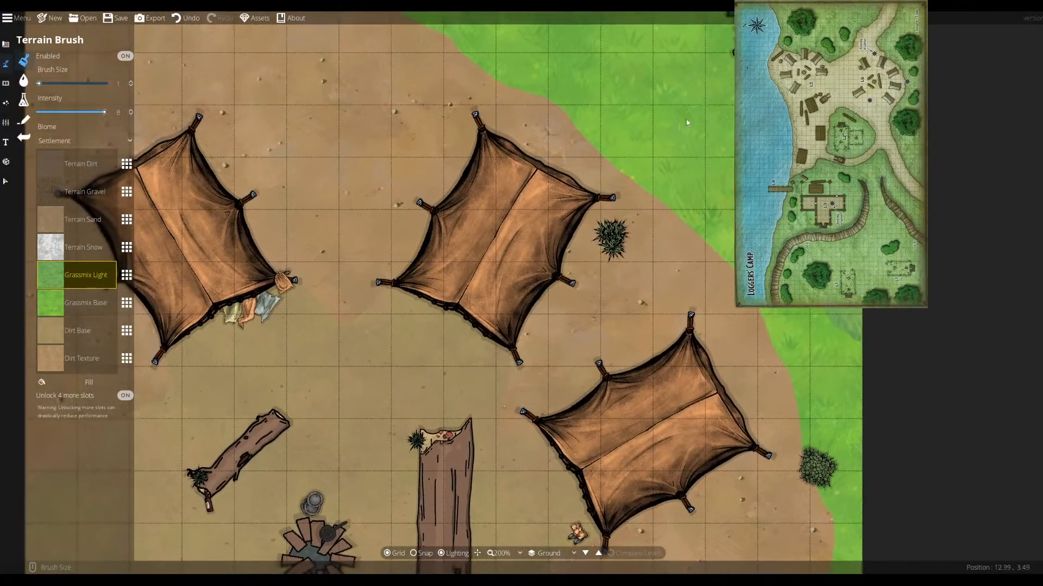
{"action": "left_click", "coordinate": [628, 62]}
{"action": "mouse_move", "coordinate": [630, 54]}
{"action": "left_mouse_down"}
{"action": "mouse_move", "coordinate": [553, 39]}
{"action": "mouse_move", "coordinate": [631, 35]}
{"action": "mouse_move", "coordinate": [613, 29]}
{"action": "mouse_move", "coordinate": [637, 36]}
{"action": "mouse_move", "coordinate": [650, 87]}
{"action": "left_mouse_up"}
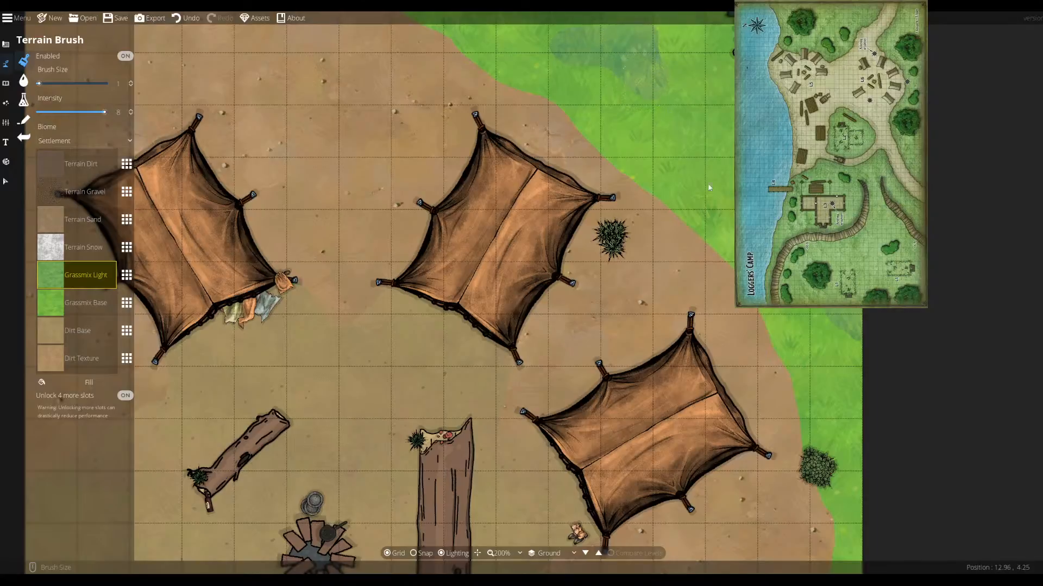
{"action": "left_click_drag", "start_coordinate": [774, 351], "coordinate": [661, 264]}
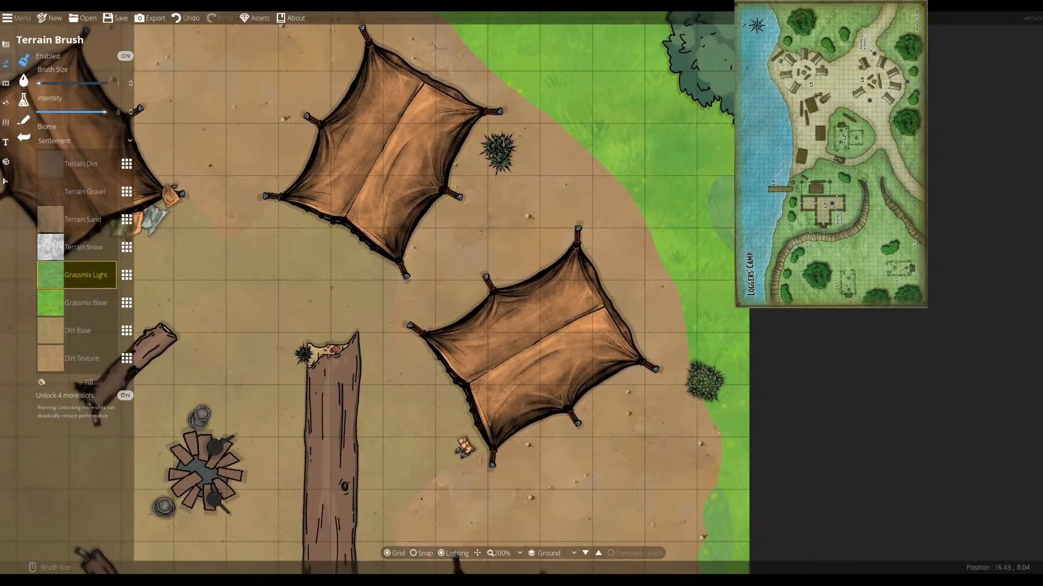
{"action": "left_click_drag", "start_coordinate": [601, 219], "coordinate": [618, 351]}
{"action": "left_click_drag", "start_coordinate": [536, 304], "coordinate": [558, 332]}
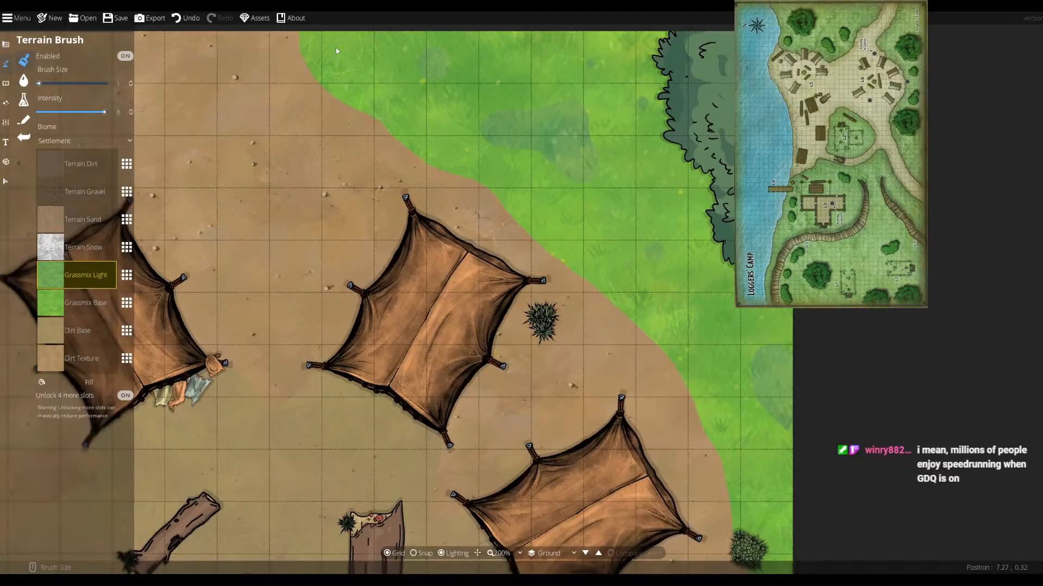
{"action": "left_click_drag", "start_coordinate": [479, 242], "coordinate": [284, 149]}
{"action": "mouse_move", "coordinate": [464, 278]}
{"action": "left_mouse_down"}
{"action": "mouse_move", "coordinate": [435, 248]}
{"action": "mouse_move", "coordinate": [538, 271]}
{"action": "mouse_move", "coordinate": [540, 308]}
{"action": "left_mouse_up"}
{"action": "scroll", "coordinate": [540, 309], "scroll_direction": "up", "scroll_amount": 1}
- Switch to placing objects and search the library for "berry"
{"action": "left_click", "coordinate": [7, 82]}
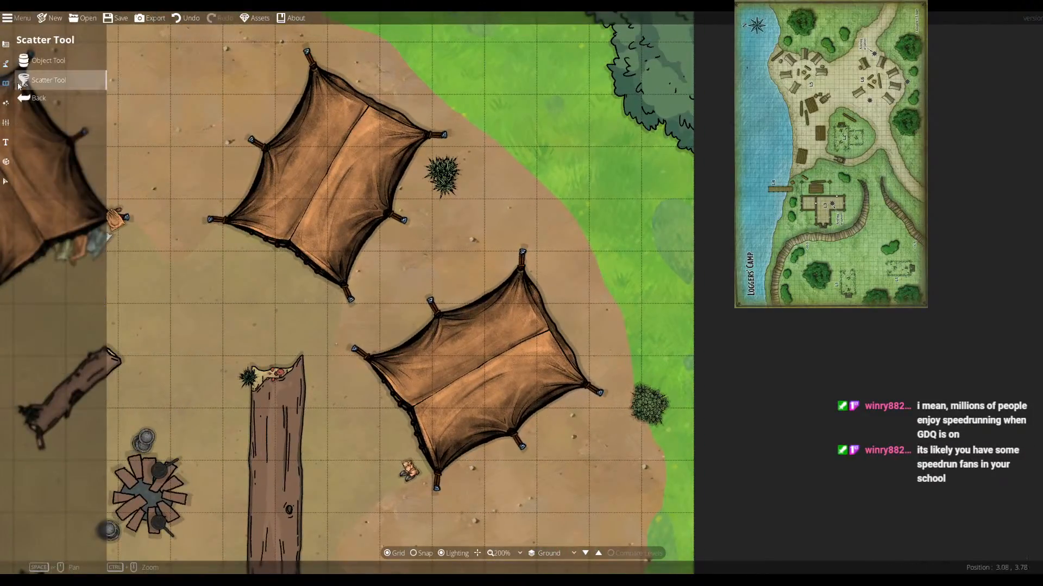
{"action": "left_click", "coordinate": [35, 59]}
{"action": "left_click", "coordinate": [999, 67]}
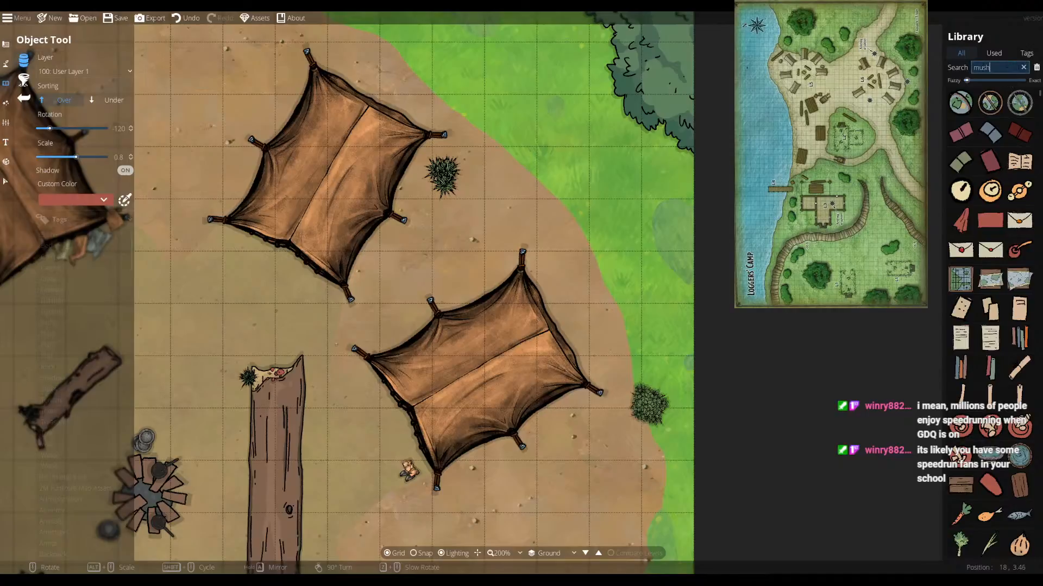
{"action": "left_click", "coordinate": [1024, 68]}
{"action": "type", "text": "berry"}
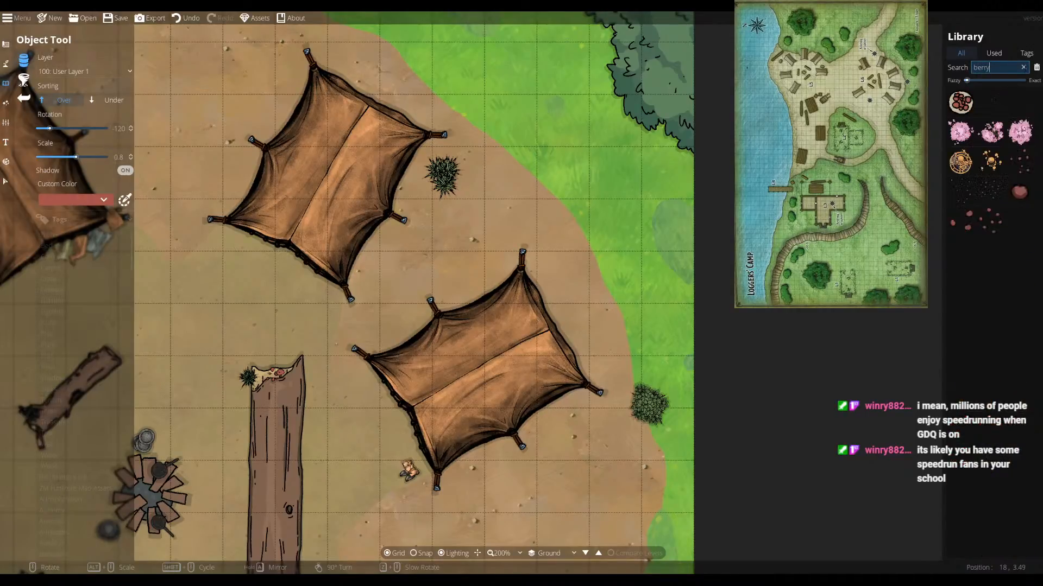
- Place Berries Bush Colorable A2 on the round bush beside the northeastern tent, at rotation -165 and scale 0.8
{"action": "mouse_move", "coordinate": [1001, 114]}
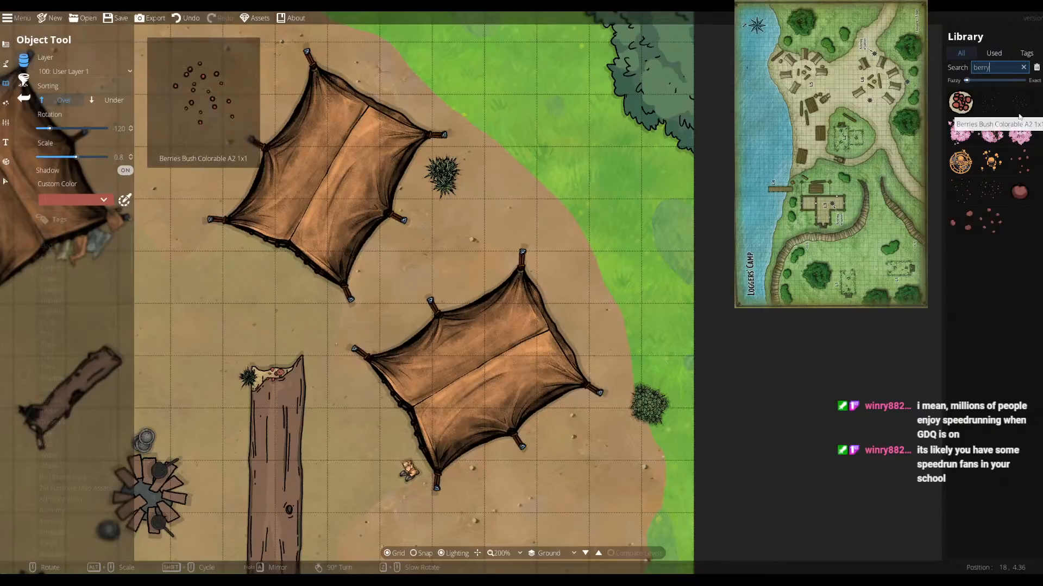
{"action": "left_click", "coordinate": [1012, 116]}
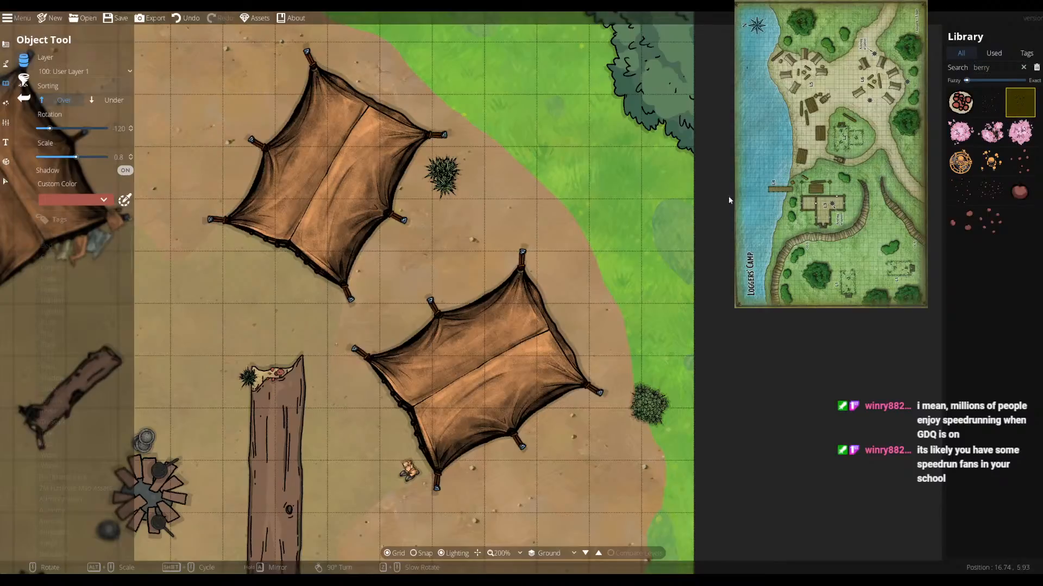
{"action": "scroll", "coordinate": [649, 406], "scroll_direction": "down", "scroll_amount": 3}
{"action": "scroll", "coordinate": [650, 410], "scroll_direction": "down", "scroll_amount": 1}
{"action": "left_click", "coordinate": [650, 407]}
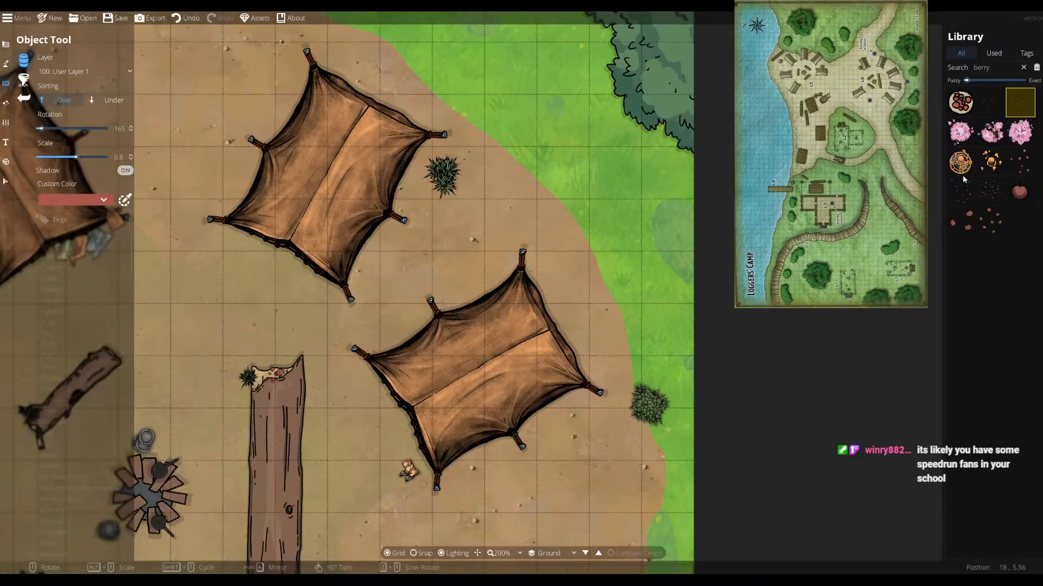
- Examine the ground around the campfire, logs and southern tents for spots that could use more detail
{"action": "mouse_move", "coordinate": [961, 170]}
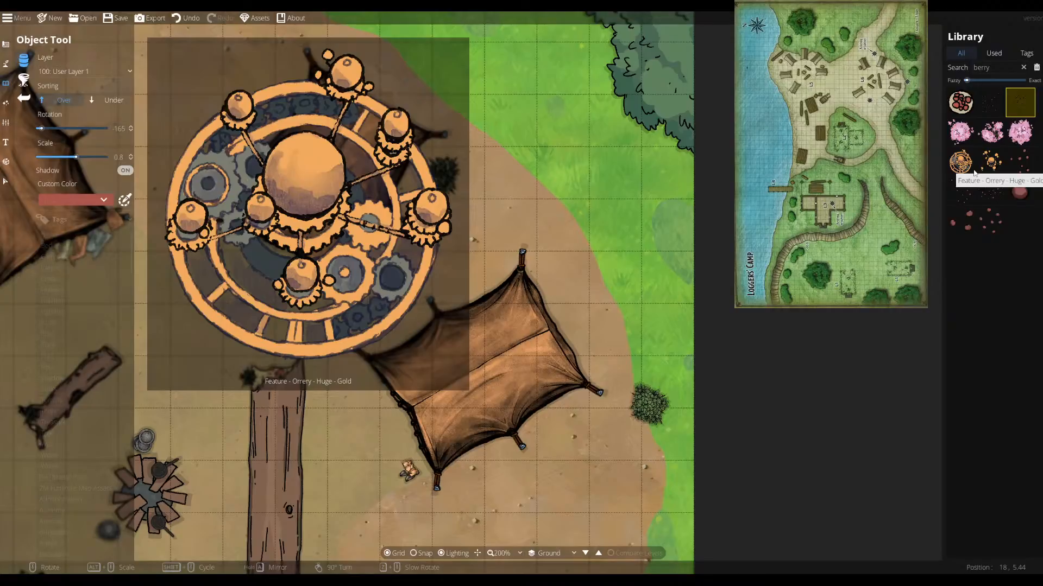
{"action": "left_click_drag", "start_coordinate": [644, 225], "coordinate": [789, 291]}
{"action": "left_click_drag", "start_coordinate": [688, 235], "coordinate": [838, 203]}
{"action": "left_click_drag", "start_coordinate": [646, 410], "coordinate": [617, 250]}
{"action": "left_click_drag", "start_coordinate": [618, 500], "coordinate": [611, 348]}
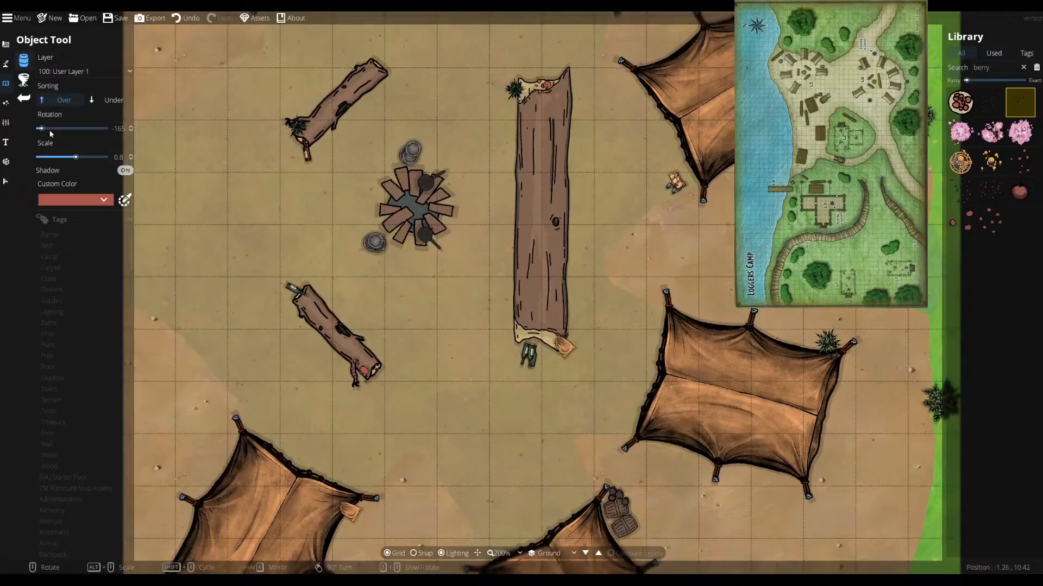
{"action": "left_click", "coordinate": [6, 182]}
{"action": "left_click", "coordinate": [6, 64]}
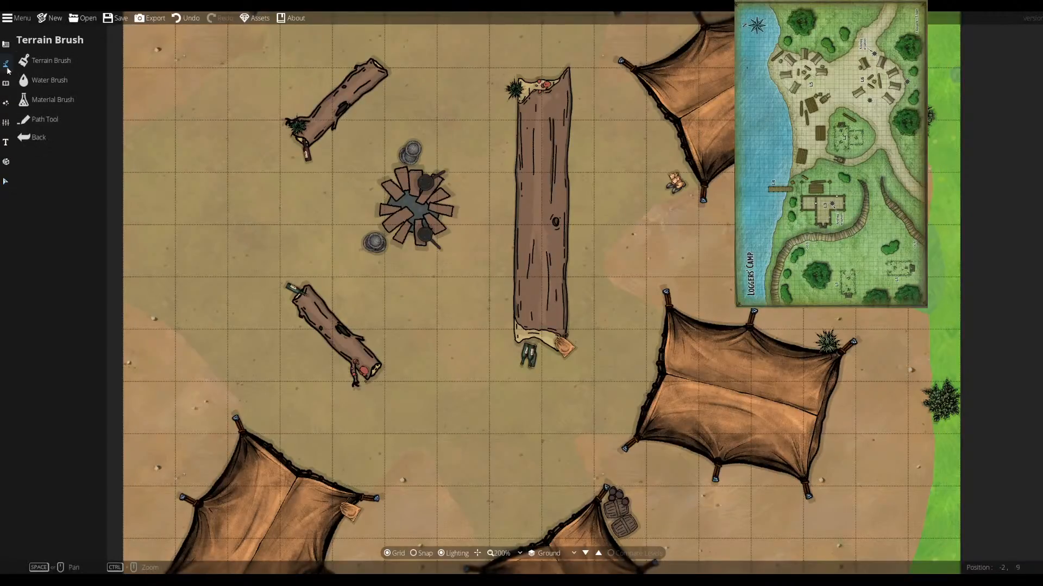
{"action": "left_click", "coordinate": [5, 44]}
{"action": "left_click", "coordinate": [7, 61]}
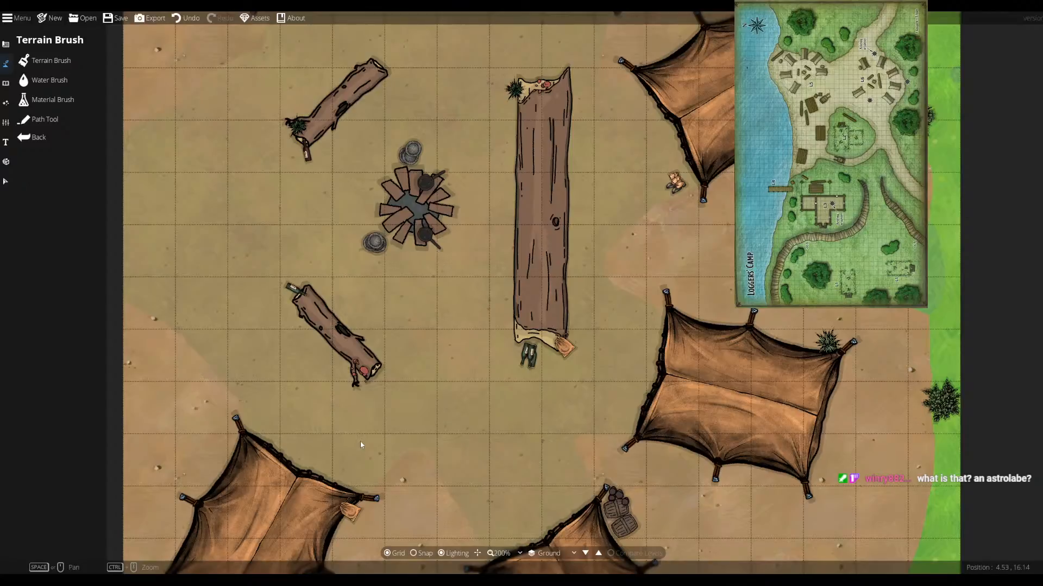
{"action": "left_click_drag", "start_coordinate": [360, 441], "coordinate": [309, 357]}
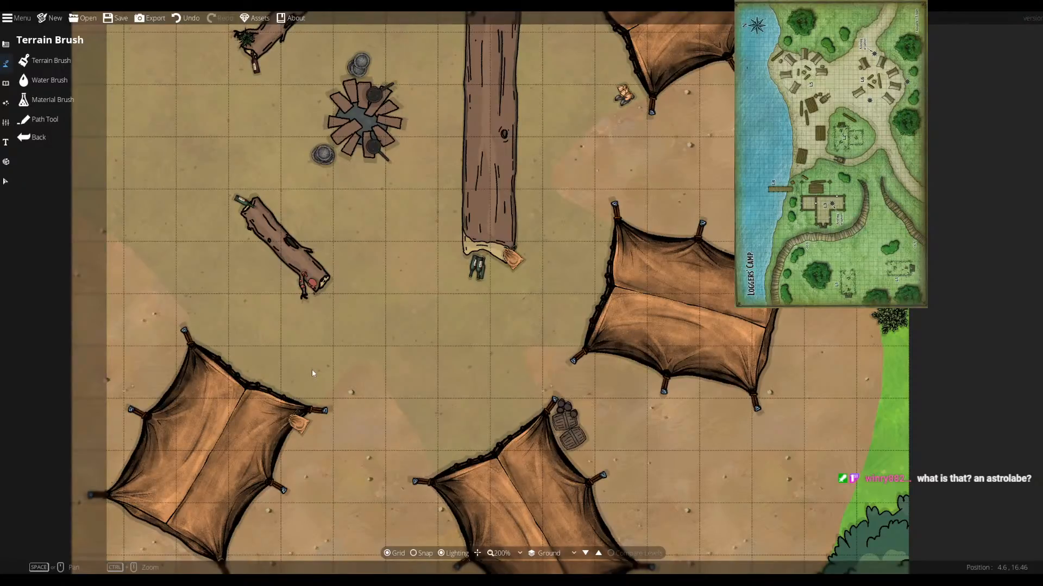
{"action": "left_click_drag", "start_coordinate": [385, 410], "coordinate": [451, 521]}
{"action": "left_click_drag", "start_coordinate": [437, 445], "coordinate": [496, 551]}
{"action": "left_click_drag", "start_coordinate": [478, 478], "coordinate": [341, 428]}
{"action": "left_click_drag", "start_coordinate": [508, 486], "coordinate": [328, 401]}
{"action": "left_click_drag", "start_coordinate": [383, 464], "coordinate": [474, 416]}
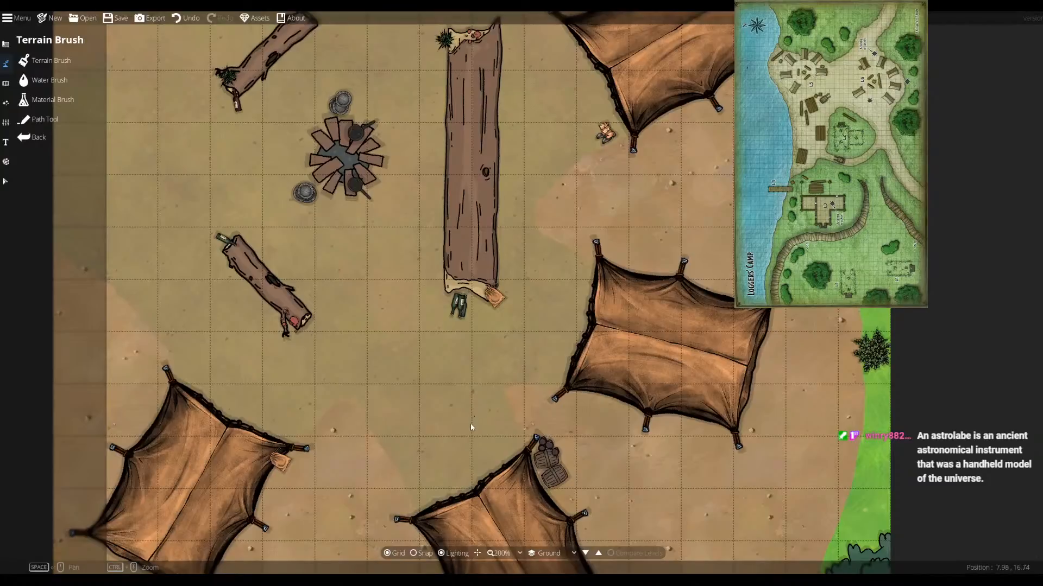
{"action": "left_click_drag", "start_coordinate": [623, 515], "coordinate": [473, 387]}
{"action": "left_click_drag", "start_coordinate": [513, 430], "coordinate": [589, 422]}
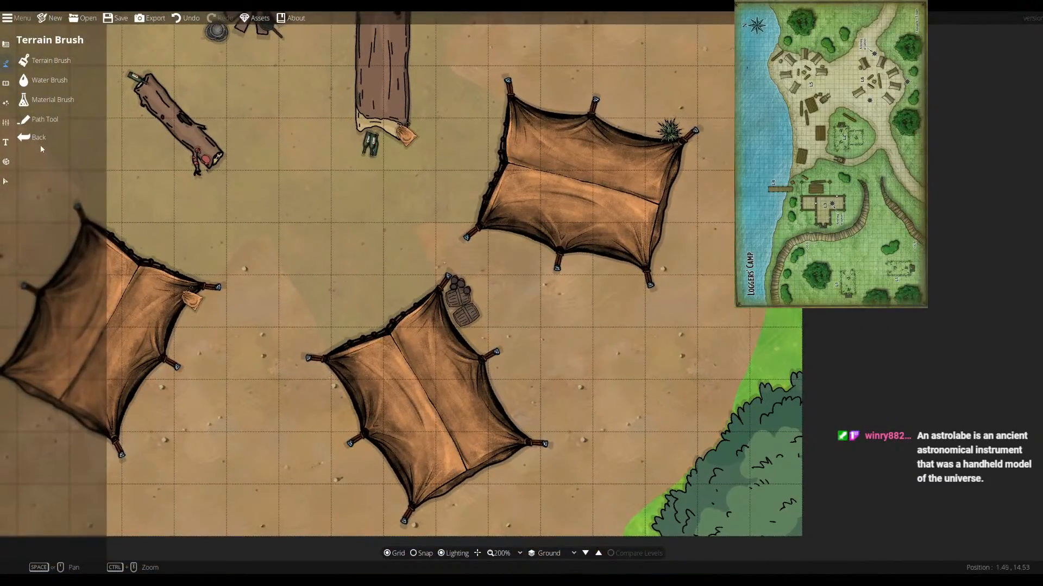
- Choose the small round bucket prop from the object library and set its scale to 1
{"action": "left_click", "coordinate": [8, 85]}
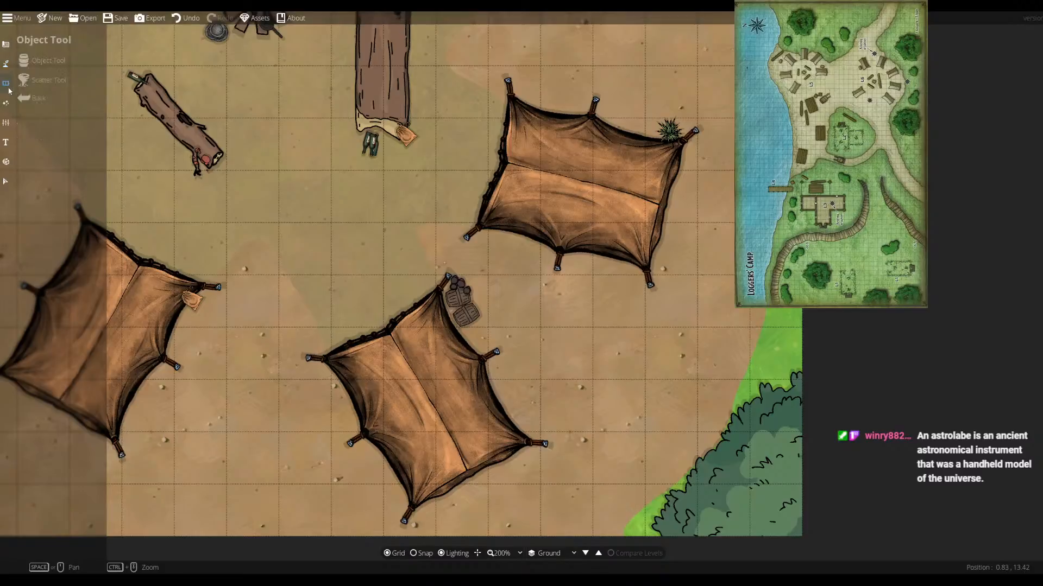
{"action": "left_click", "coordinate": [48, 60]}
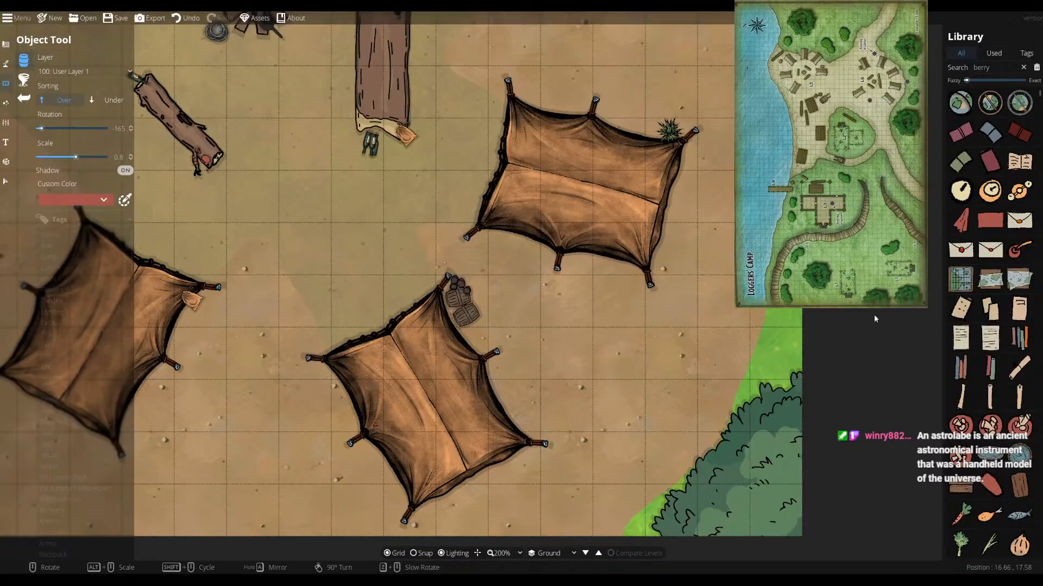
{"action": "scroll", "coordinate": [996, 386], "scroll_direction": "down", "scroll_amount": 10}
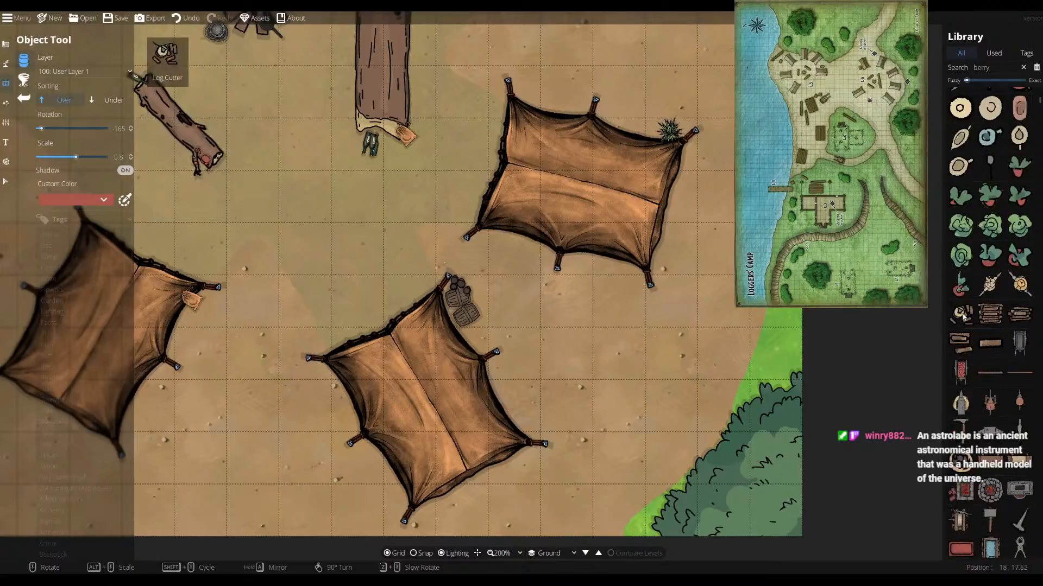
{"action": "left_click", "coordinate": [961, 462]}
{"action": "scroll", "coordinate": [403, 217], "scroll_direction": "up", "scroll_amount": 2}
{"action": "left_click_drag", "start_coordinate": [402, 216], "coordinate": [599, 339]}
{"action": "left_click", "coordinate": [131, 156]}
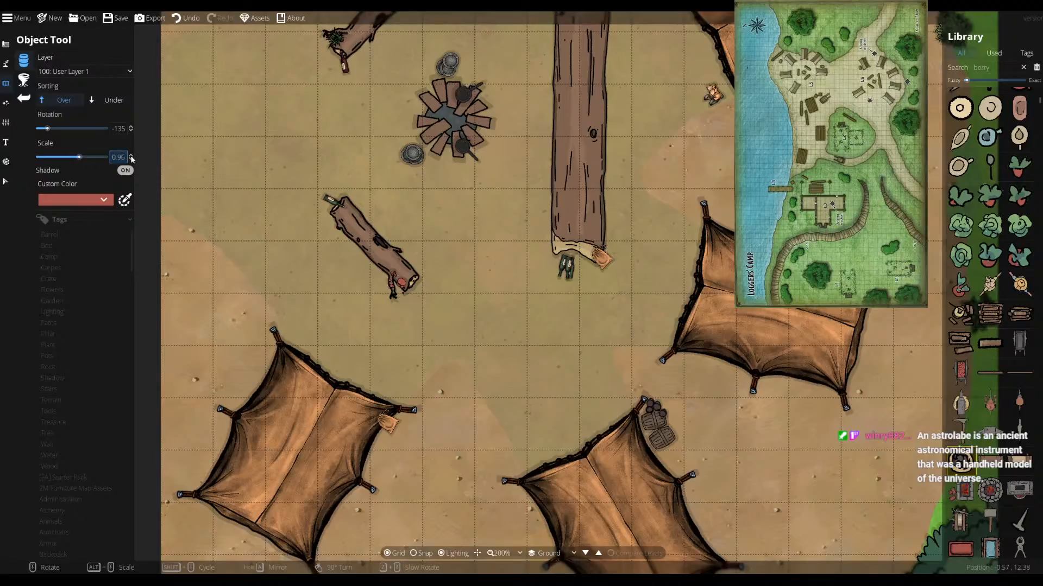
{"action": "left_click", "coordinate": [130, 155]}
- Place the bucket against the east side of the long log near its southern end, at rotation -120
{"action": "scroll", "coordinate": [669, 246], "scroll_direction": "up", "scroll_amount": 1}
{"action": "left_click_drag", "start_coordinate": [668, 246], "coordinate": [665, 398]}
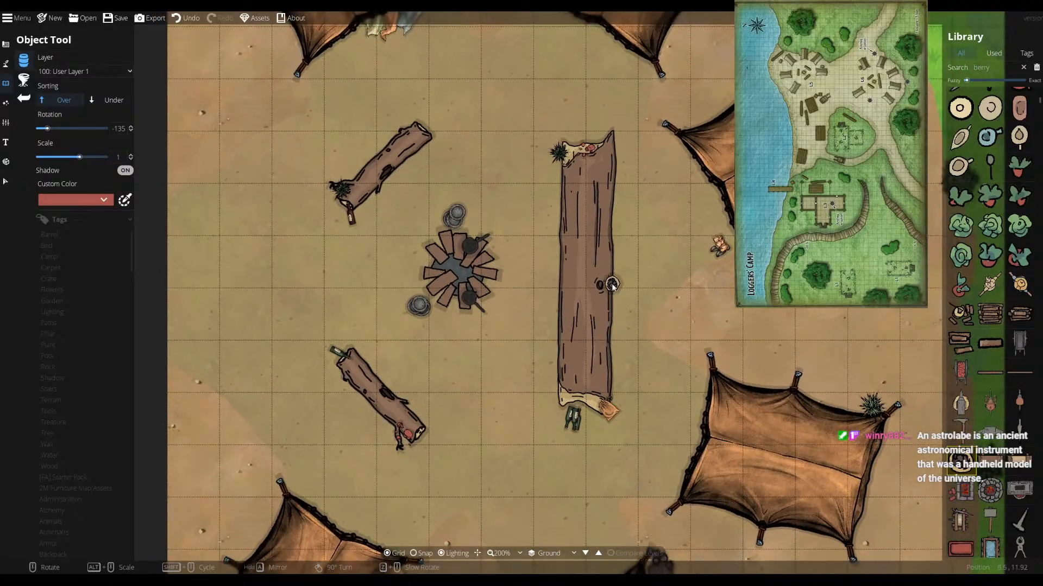
{"action": "left_click_drag", "start_coordinate": [511, 356], "coordinate": [527, 186]}
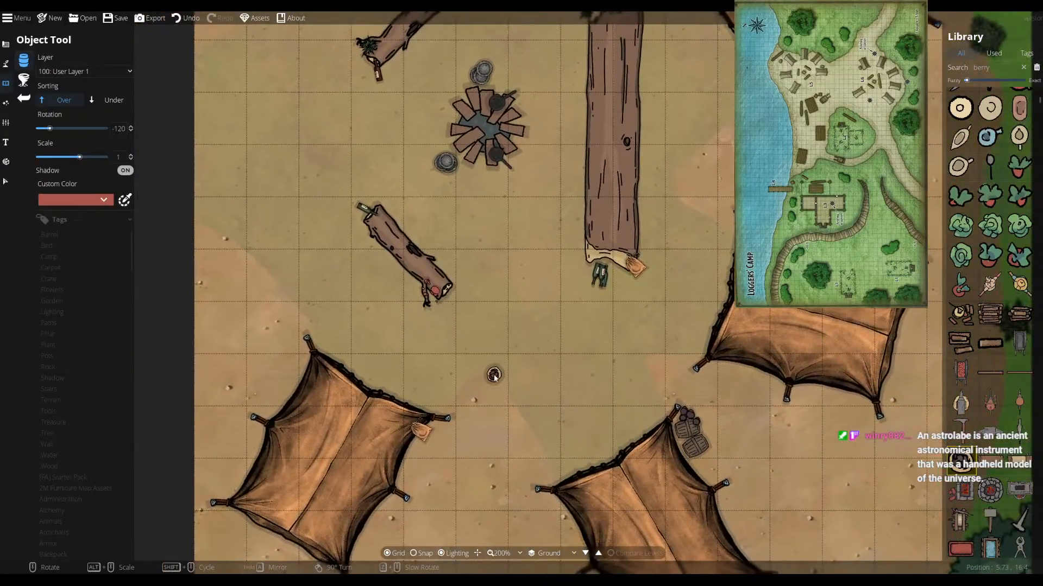
{"action": "left_click_drag", "start_coordinate": [516, 448], "coordinate": [509, 481]}
{"action": "left_click_drag", "start_coordinate": [584, 409], "coordinate": [514, 467]}
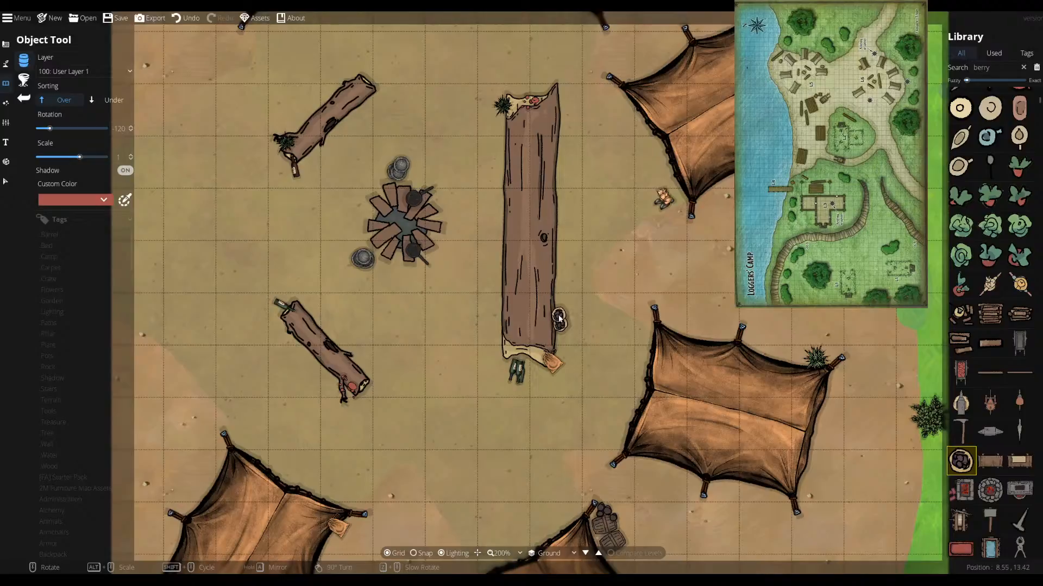
{"action": "left_click", "coordinate": [559, 317]}
- Browse the library's tool, plant and food props for something else to add to the camp
{"action": "scroll", "coordinate": [573, 323], "scroll_direction": "down", "scroll_amount": 1}
{"action": "scroll", "coordinate": [573, 323], "scroll_direction": "up", "scroll_amount": 4}
{"action": "left_click_drag", "start_coordinate": [387, 378], "coordinate": [473, 436]}
{"action": "scroll", "coordinate": [489, 358], "scroll_direction": "up", "scroll_amount": 1}
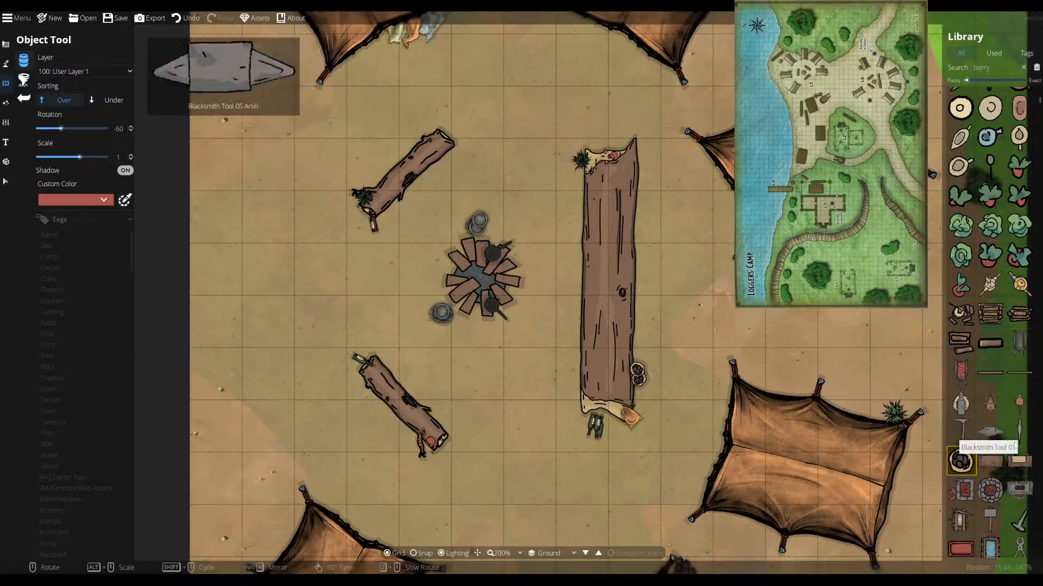
{"action": "scroll", "coordinate": [1018, 435], "scroll_direction": "up", "scroll_amount": 3}
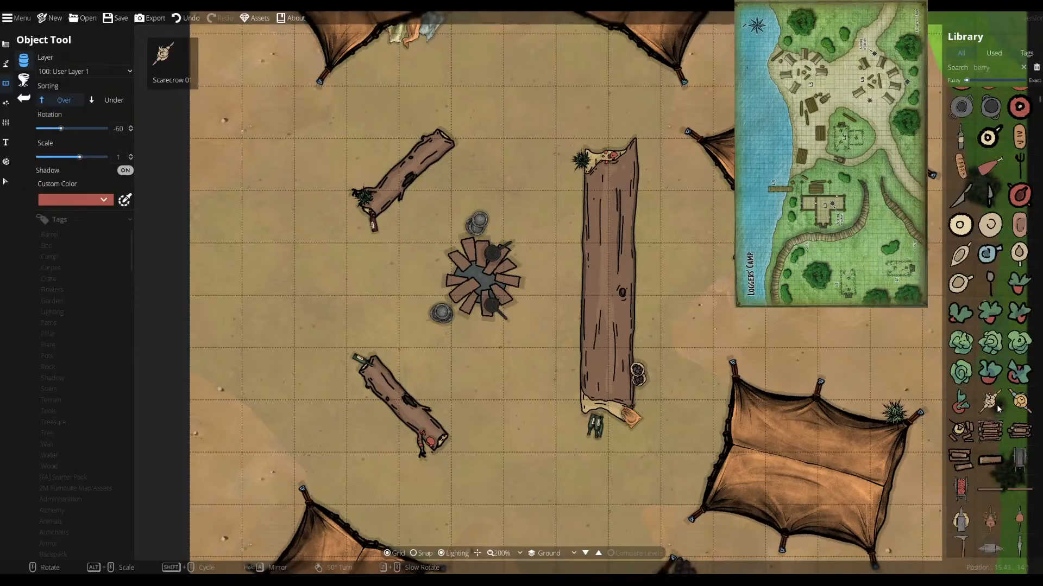
{"action": "scroll", "coordinate": [994, 434], "scroll_direction": "up", "scroll_amount": 5}
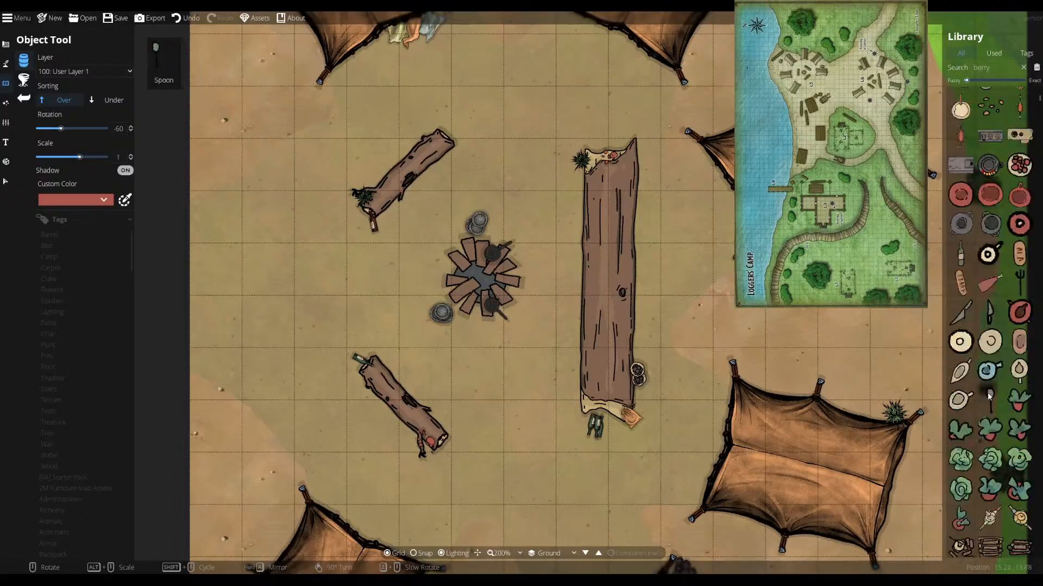
{"action": "scroll", "coordinate": [984, 375], "scroll_direction": "up", "scroll_amount": 8}
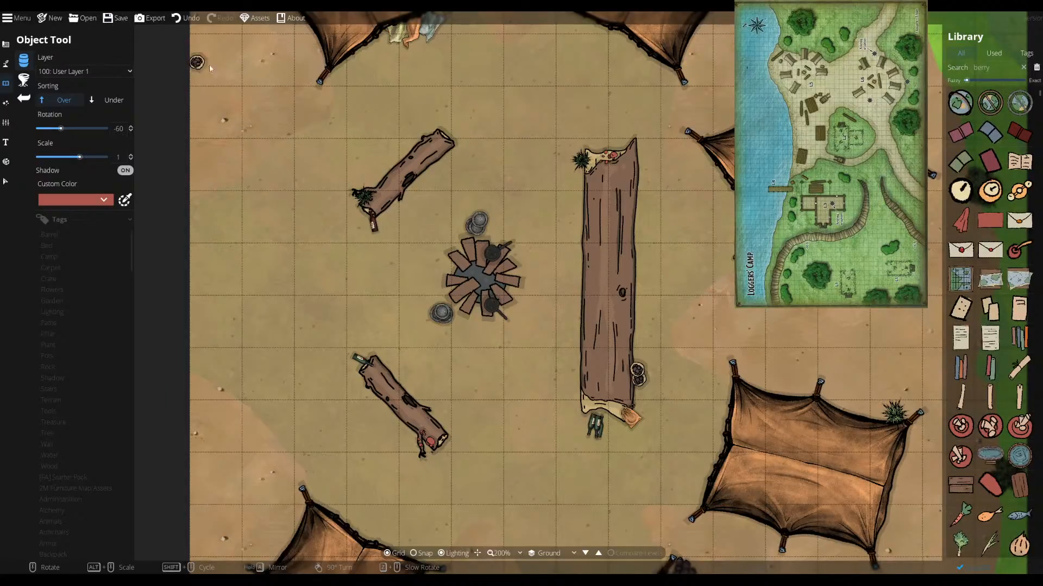
- Choose the round water tub prop from the object library for the open ground between the two northern tents
{"action": "left_click_drag", "start_coordinate": [347, 120], "coordinate": [401, 244]}
{"action": "left_click_drag", "start_coordinate": [456, 193], "coordinate": [535, 390]}
{"action": "scroll", "coordinate": [326, 246], "scroll_direction": "up", "scroll_amount": 1}
{"action": "left_click_drag", "start_coordinate": [499, 231], "coordinate": [497, 324]}
{"action": "scroll", "coordinate": [474, 260], "scroll_direction": "up", "scroll_amount": 1}
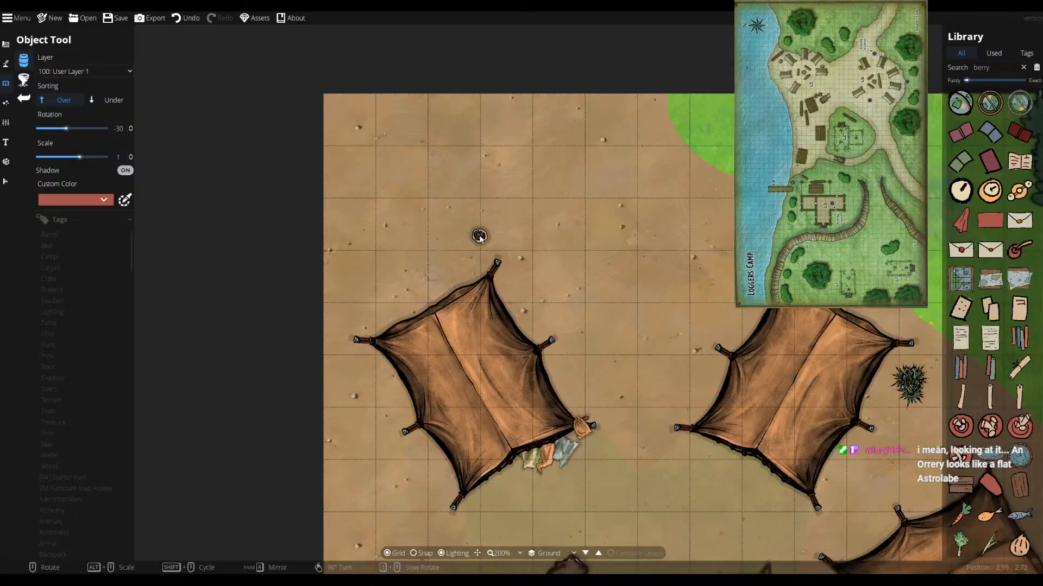
{"action": "left_click_drag", "start_coordinate": [641, 273], "coordinate": [535, 169]}
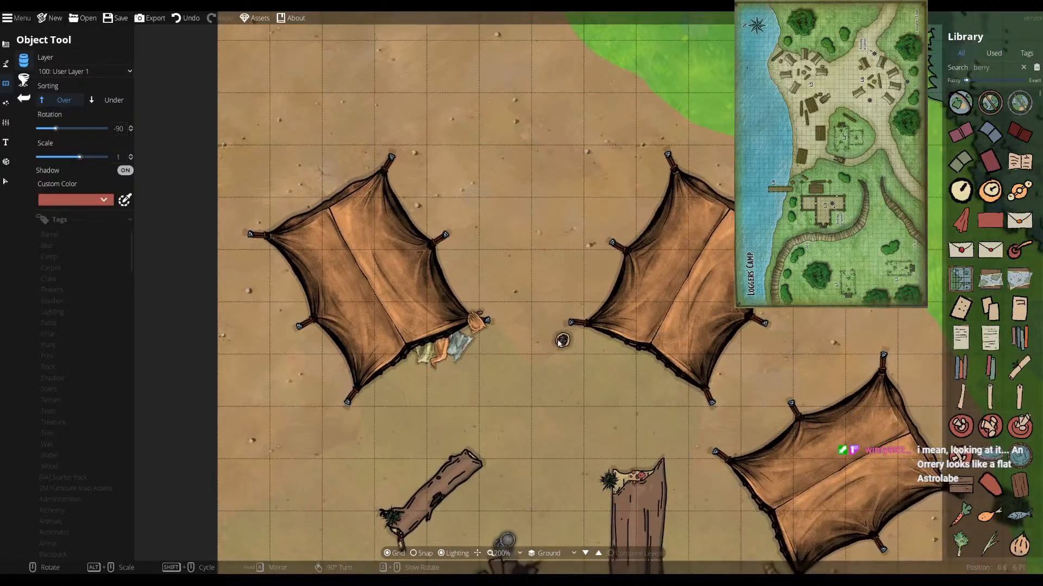
{"action": "left_click_drag", "start_coordinate": [563, 338], "coordinate": [552, 317]}
{"action": "mouse_move", "coordinate": [965, 278]}
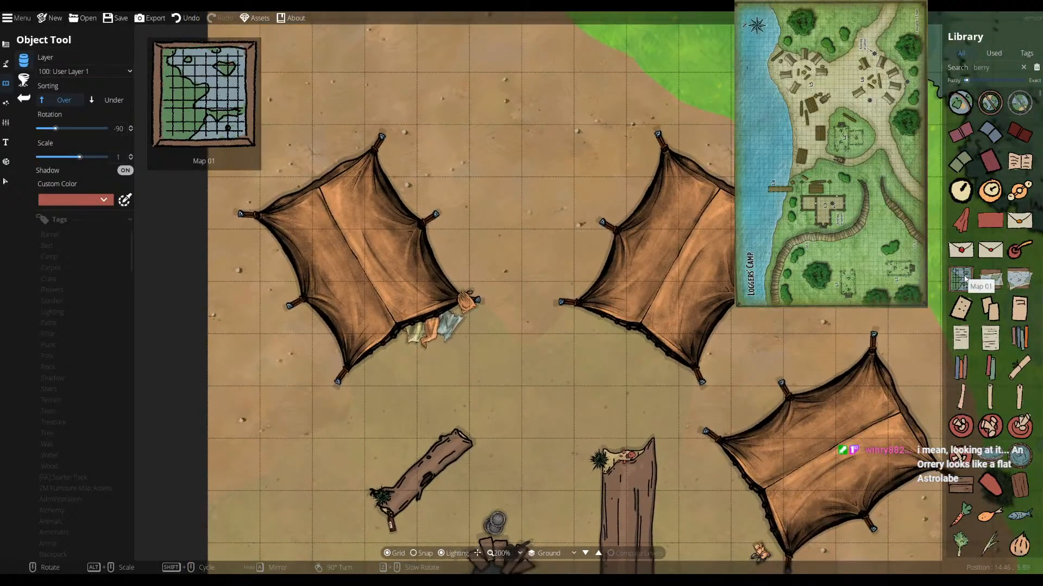
{"action": "scroll", "coordinate": [965, 278], "scroll_direction": "down", "scroll_amount": 2}
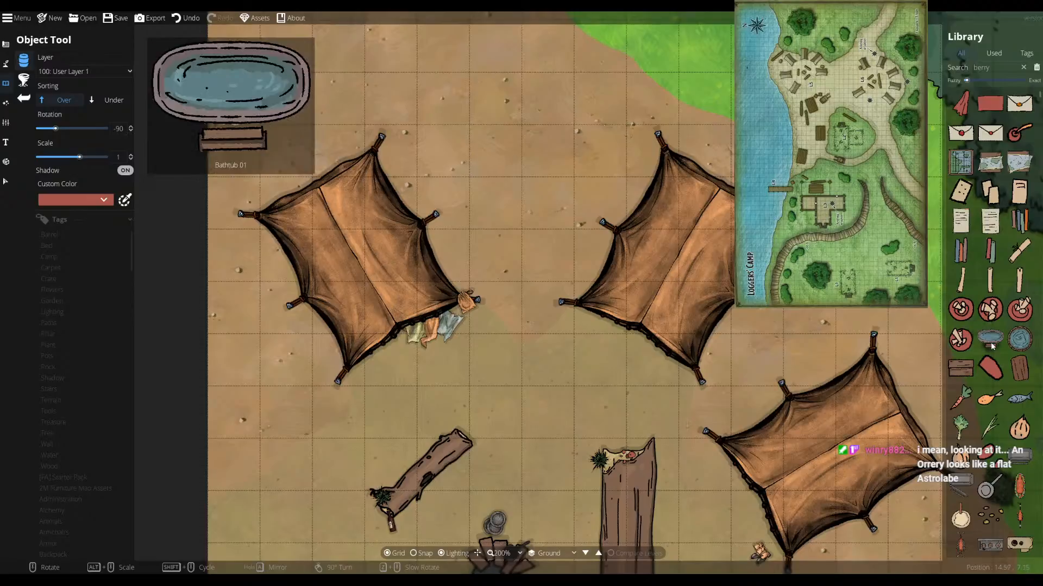
{"action": "left_click", "coordinate": [1020, 337]}
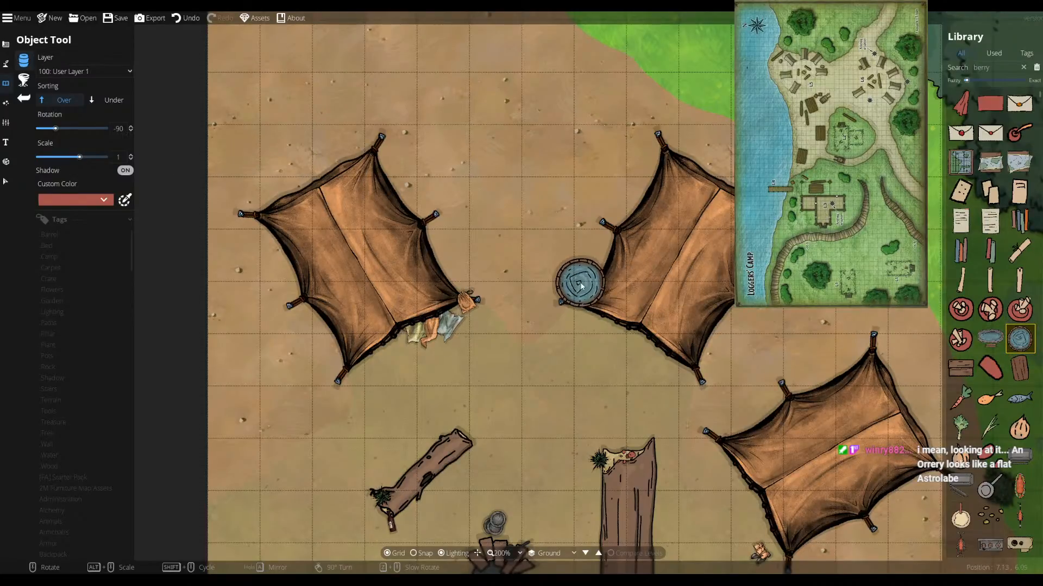
- Place the water tub between the two northern tents at rotation 30 and scale 0.8
{"action": "scroll", "coordinate": [521, 250], "scroll_direction": "down", "scroll_amount": 2}
{"action": "left_click_drag", "start_coordinate": [534, 296], "coordinate": [629, 175]}
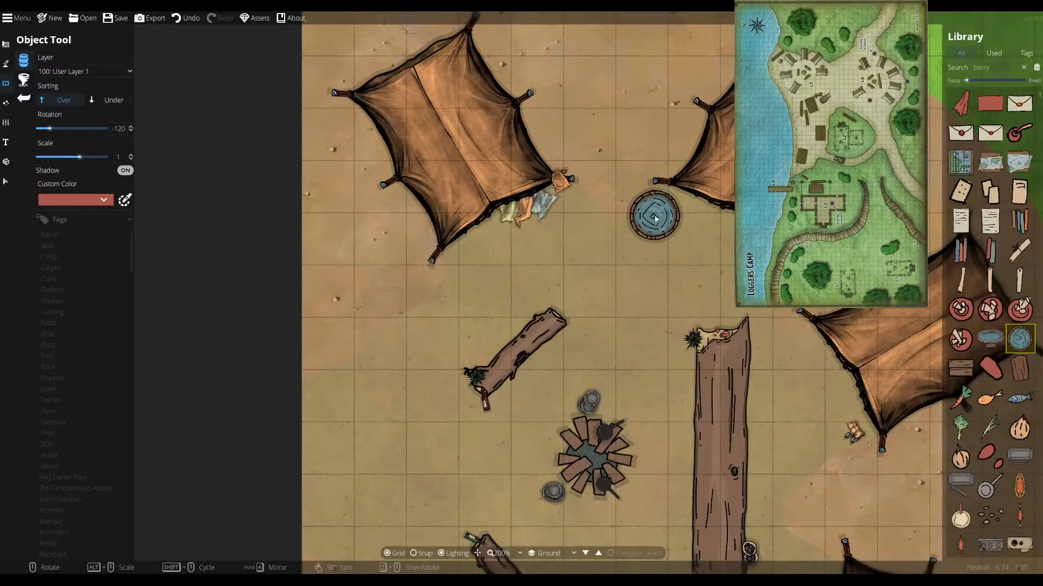
{"action": "scroll", "coordinate": [658, 200], "scroll_direction": "down", "scroll_amount": 2}
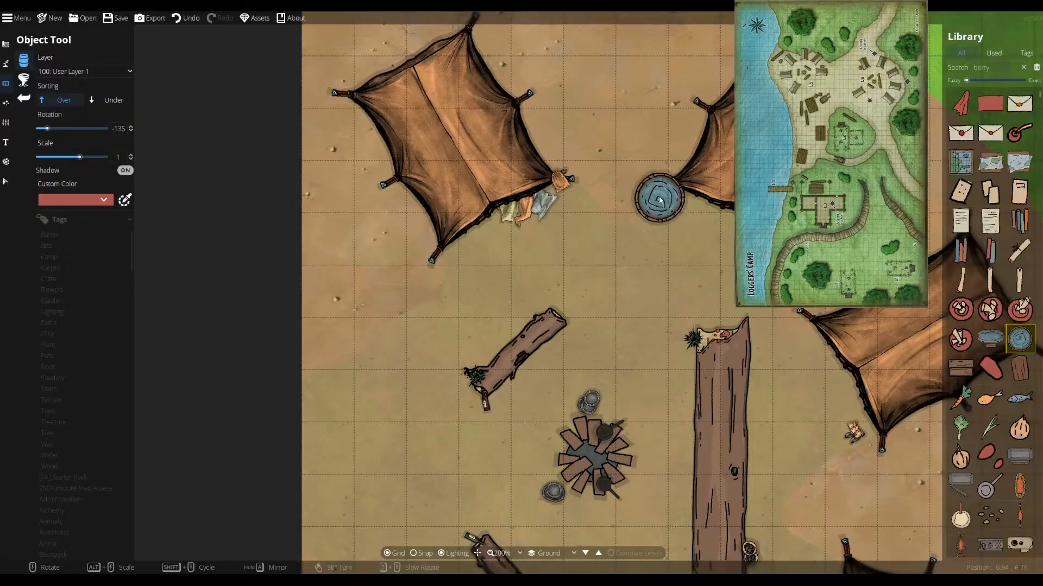
{"action": "scroll", "coordinate": [643, 136], "scroll_direction": "down", "scroll_amount": 12}
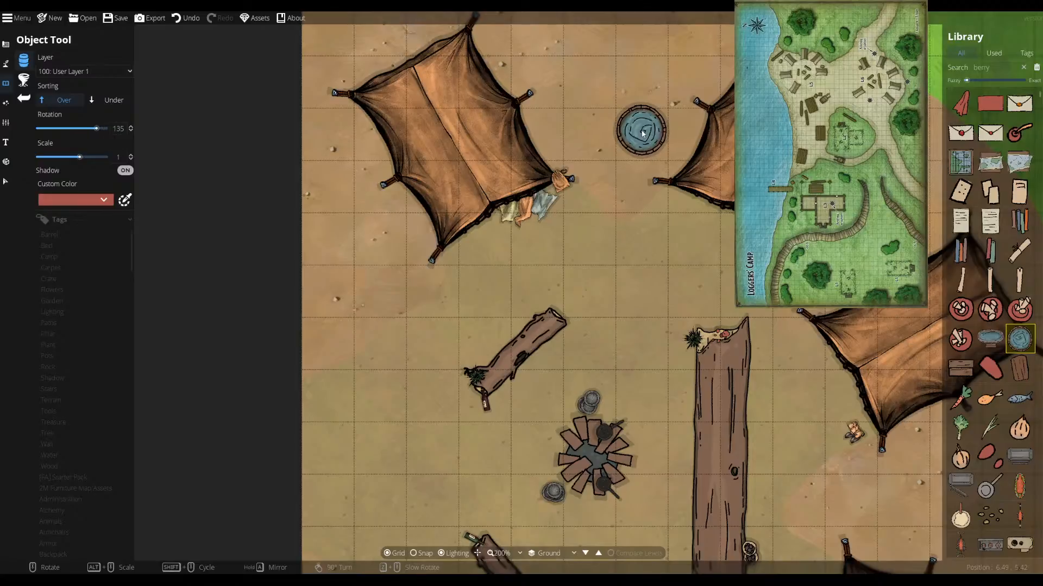
{"action": "scroll", "coordinate": [646, 139], "scroll_direction": "down", "scroll_amount": 1}
{"action": "scroll", "coordinate": [646, 140], "scroll_direction": "up", "scroll_amount": 1}
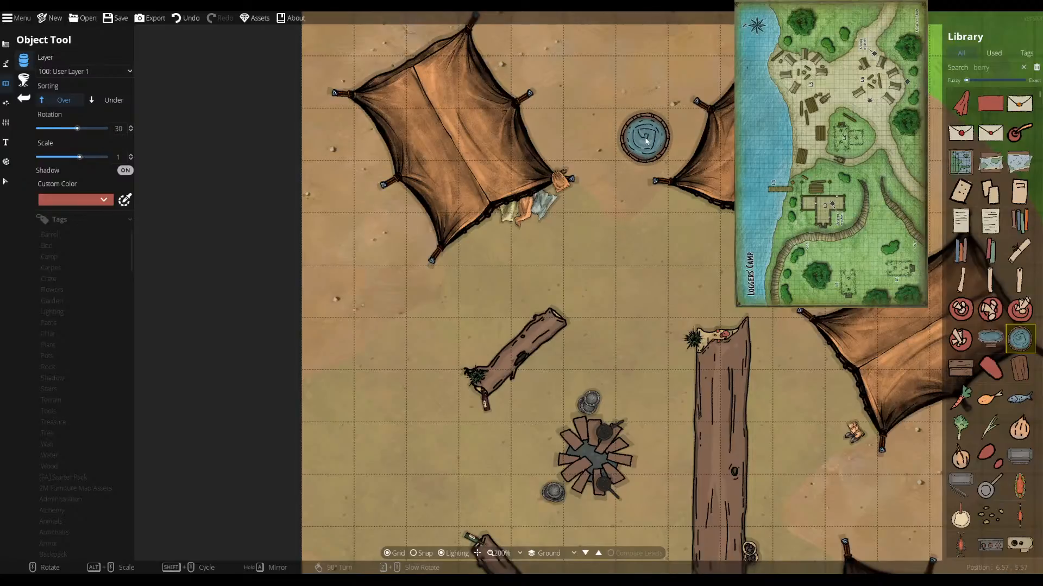
{"action": "left_click", "coordinate": [131, 161]}
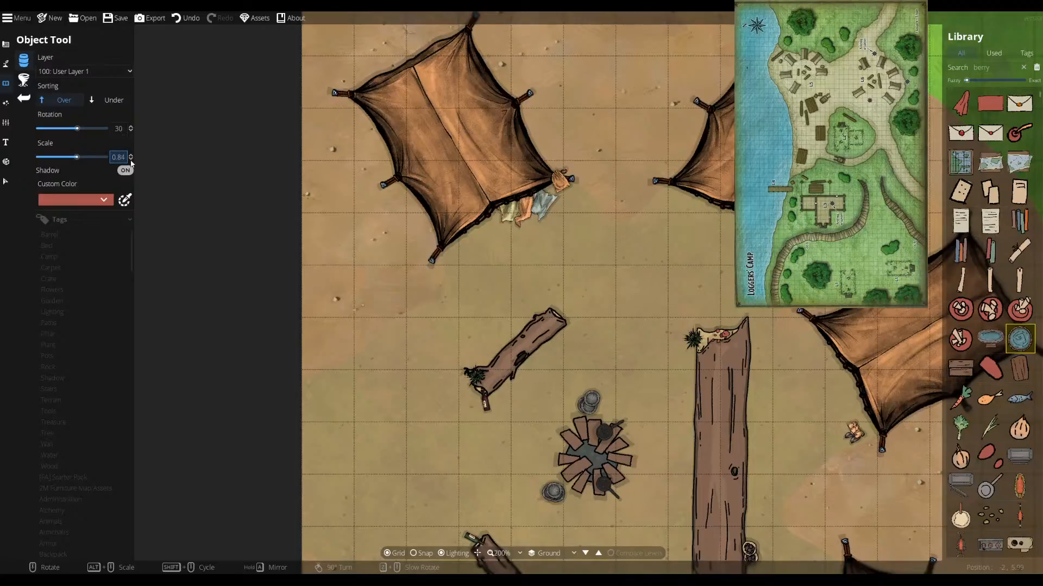
{"action": "left_click", "coordinate": [130, 161]}
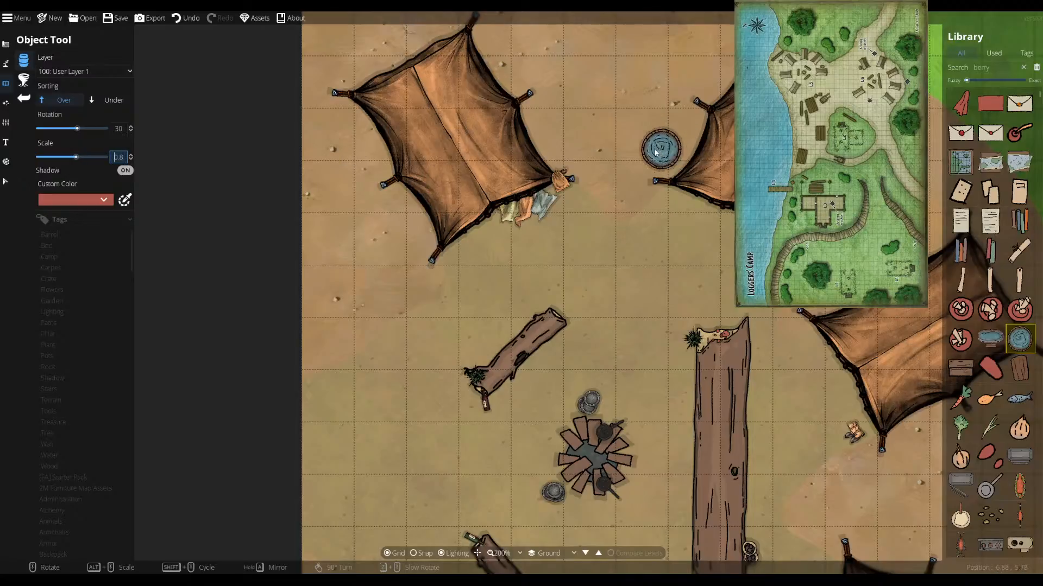
{"action": "left_click", "coordinate": [642, 147]}
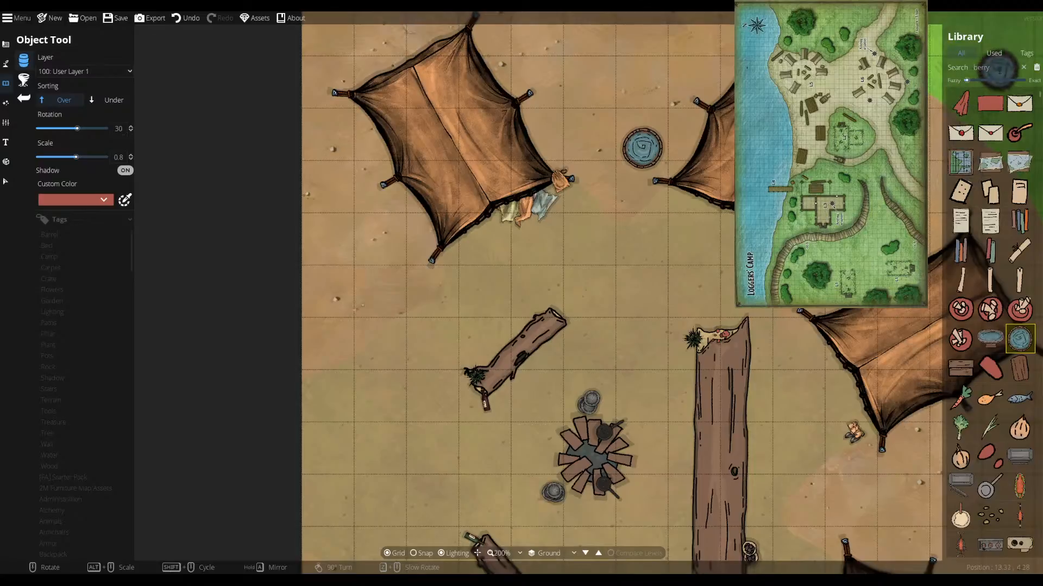
- Search the object library for "barrel" and choose the upright barrel with the round planked lid
{"action": "left_click", "coordinate": [1001, 67]}
{"action": "left_click", "coordinate": [1023, 67]}
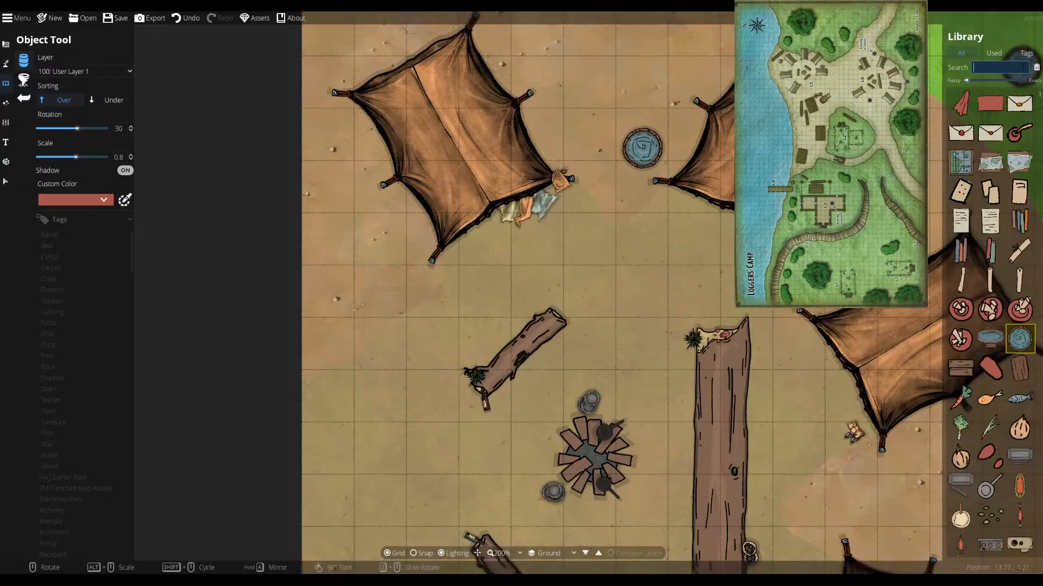
{"action": "type", "text": "barrel"}
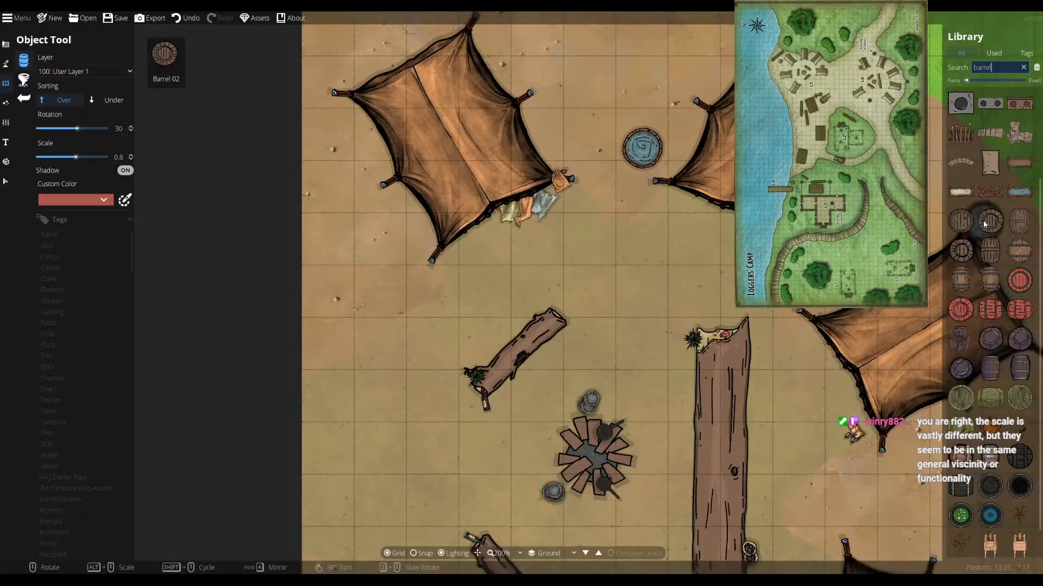
{"action": "left_click", "coordinate": [961, 221]}
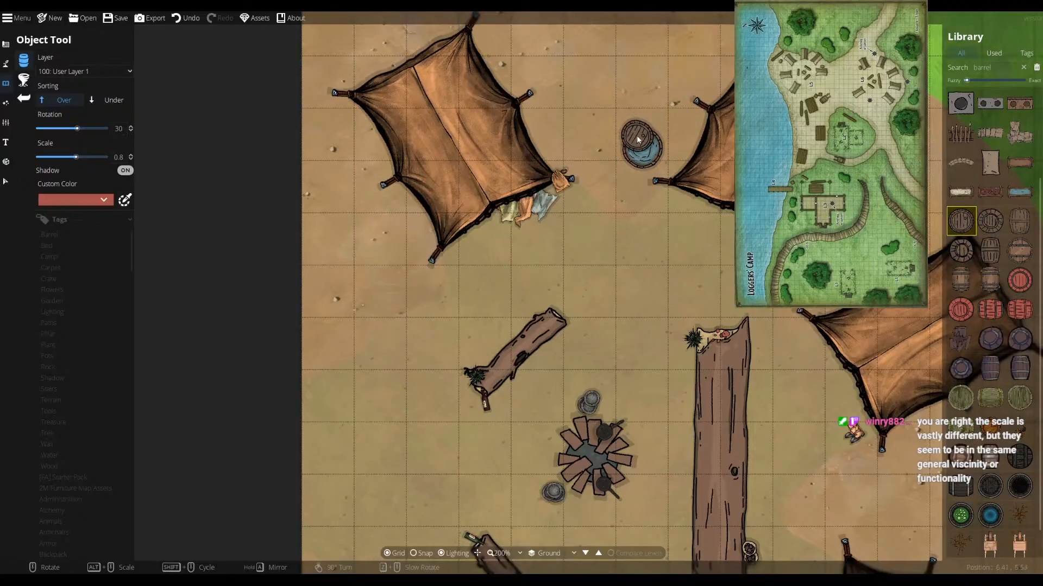
- Set the barrel's scale to 0.9 and place it west of the water tub, beside the northwest tent
{"action": "left_click", "coordinate": [132, 155]}
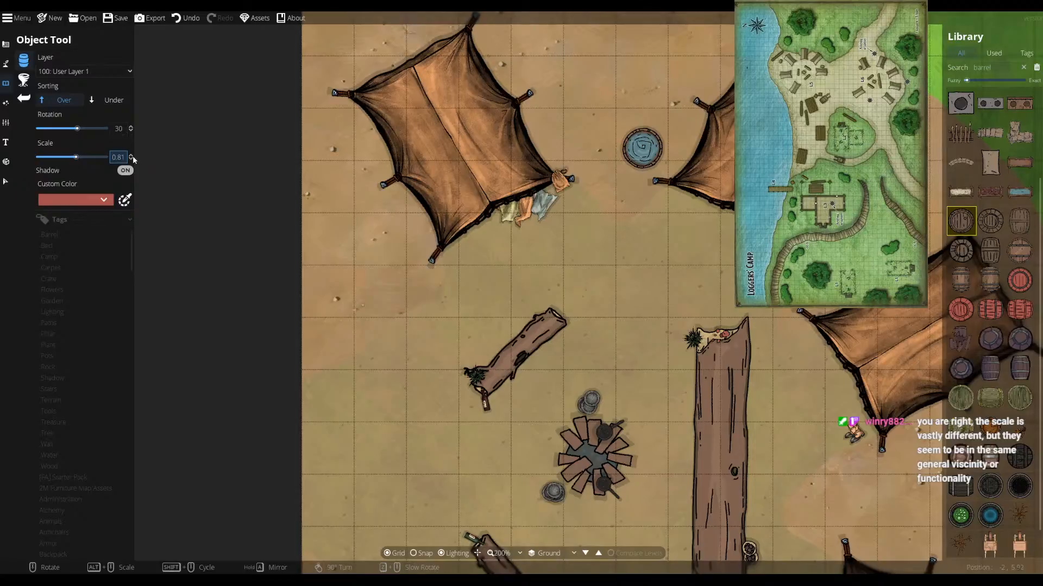
{"action": "left_click", "coordinate": [132, 156]}
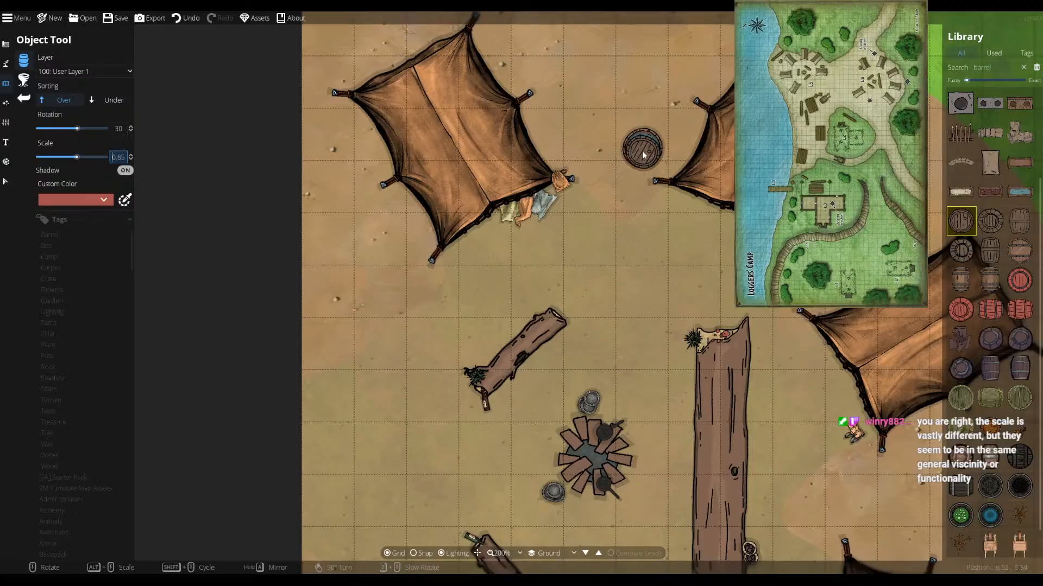
{"action": "left_click", "coordinate": [132, 156]}
{"action": "left_click", "coordinate": [132, 156]}
{"action": "left_click", "coordinate": [132, 156]}
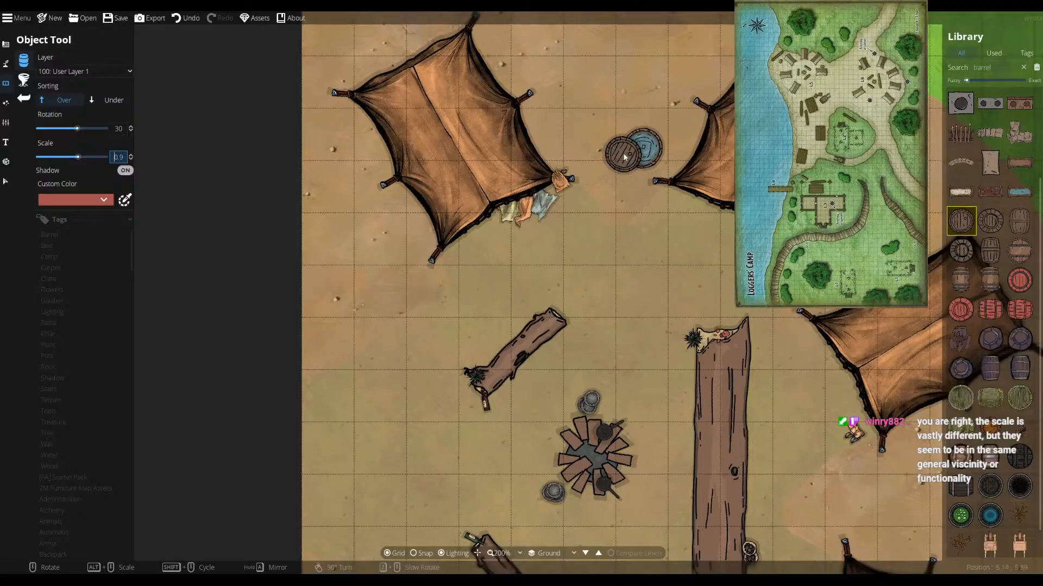
{"action": "left_click", "coordinate": [578, 145]}
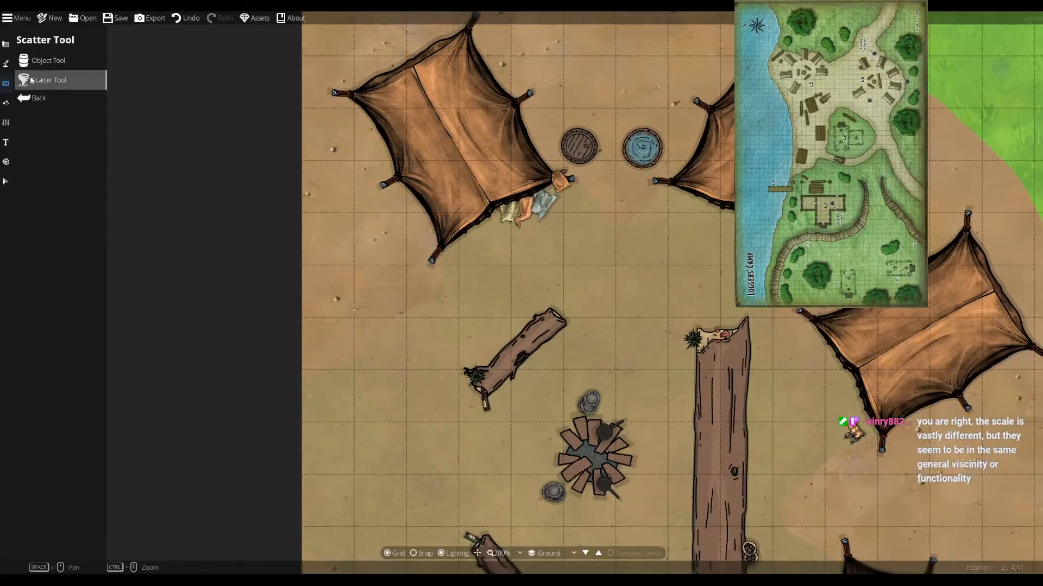
- Move the water tub onto the barrel's spot beside the northwest tent and shift the barrel aside to the east
{"action": "left_click", "coordinate": [5, 181]}
{"action": "left_click", "coordinate": [547, 172]}
{"action": "left_click", "coordinate": [579, 146]}
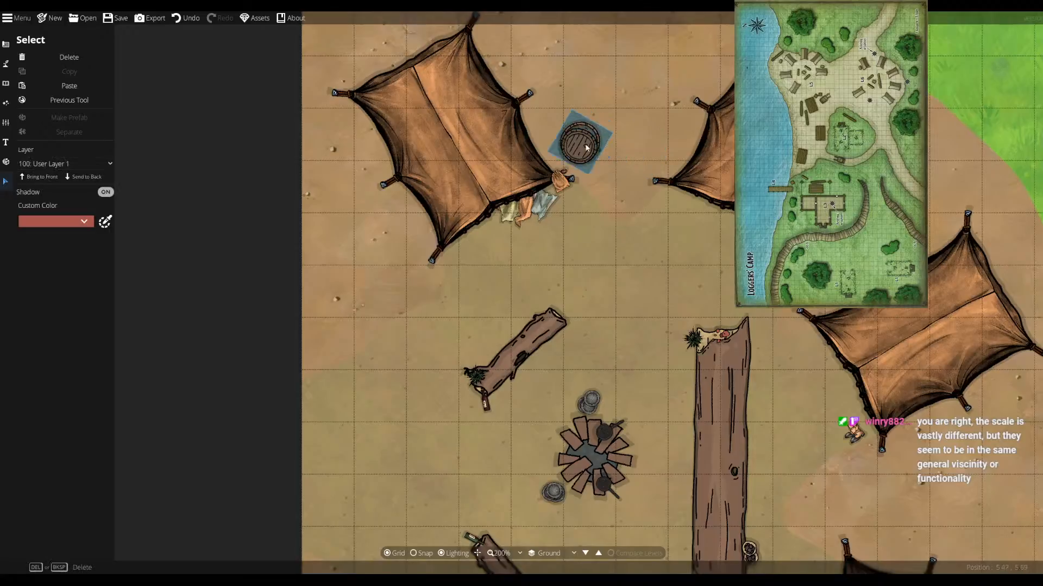
{"action": "left_click_drag", "start_coordinate": [587, 150], "coordinate": [627, 139]}
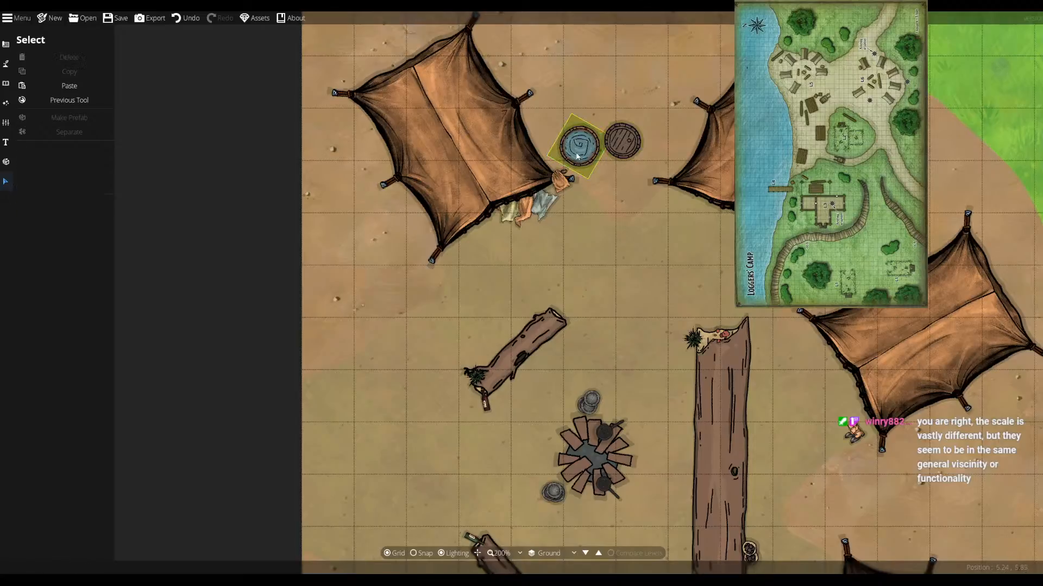
- Send the barrel to the back of its layer and slide it underneath the water tub
{"action": "left_click", "coordinate": [620, 152]}
{"action": "left_click", "coordinate": [81, 178]}
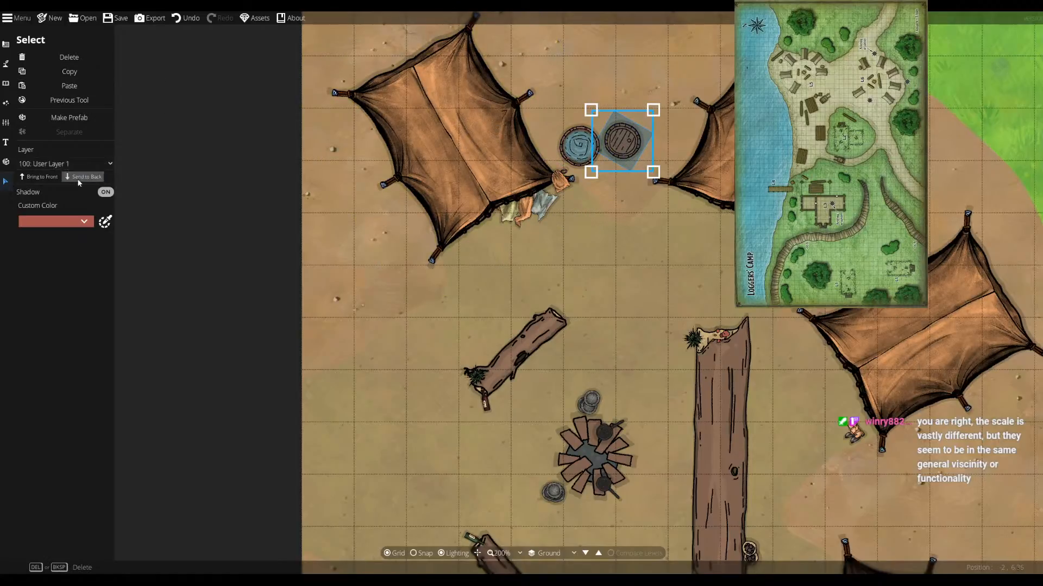
{"action": "left_click_drag", "start_coordinate": [625, 141], "coordinate": [586, 145]}
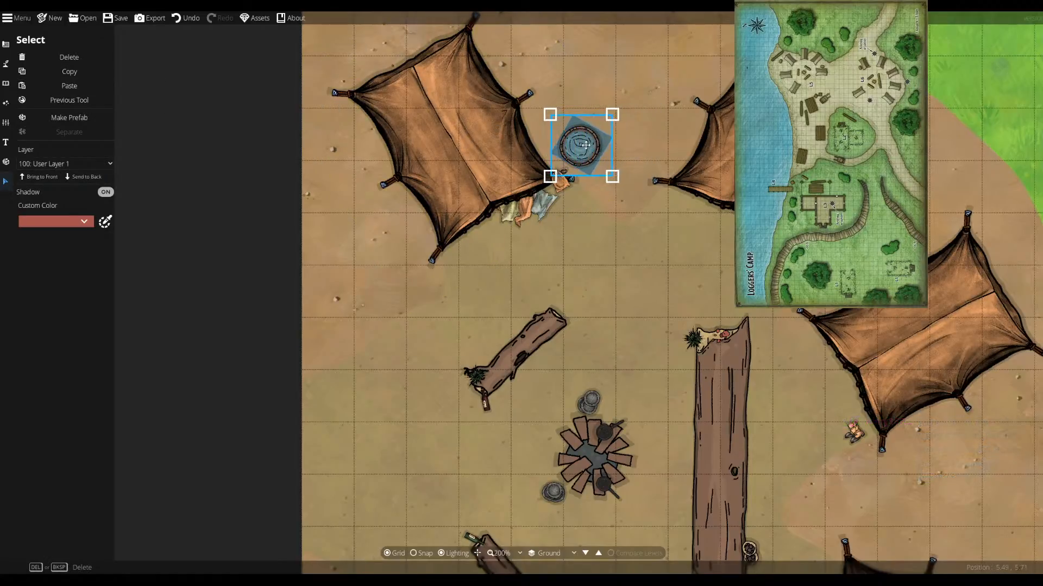
- Align the tub and barrel on each other and move the pair slightly southeast into the gap between the northern tents
{"action": "left_click", "coordinate": [598, 185]}
{"action": "left_click", "coordinate": [600, 157]}
{"action": "left_click_drag", "start_coordinate": [614, 133], "coordinate": [587, 141]}
{"action": "left_click_drag", "start_coordinate": [616, 177], "coordinate": [591, 149]}
{"action": "left_click", "coordinate": [617, 227]}
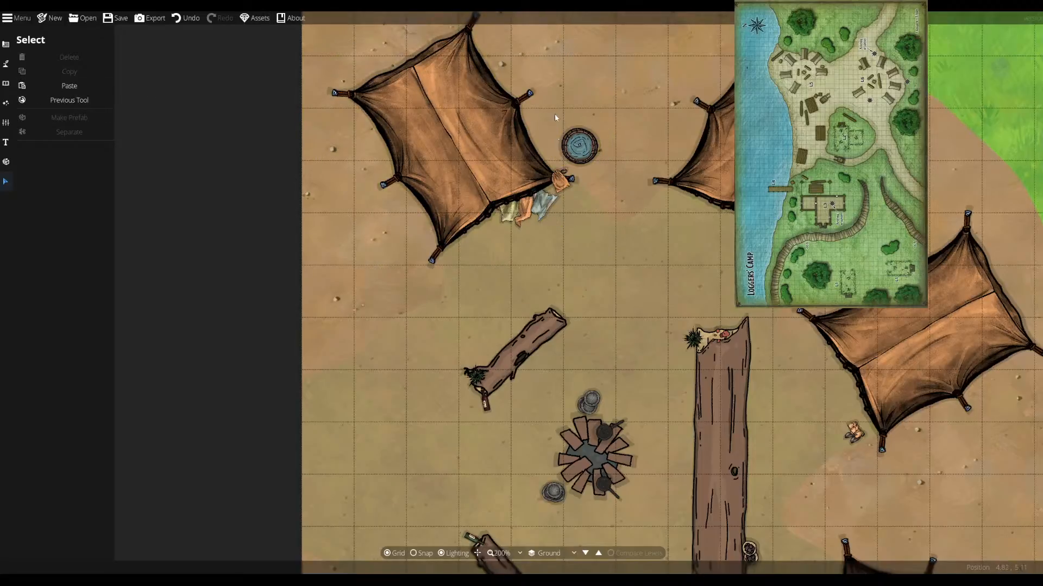
{"action": "left_click_drag", "start_coordinate": [579, 151], "coordinate": [607, 162]}
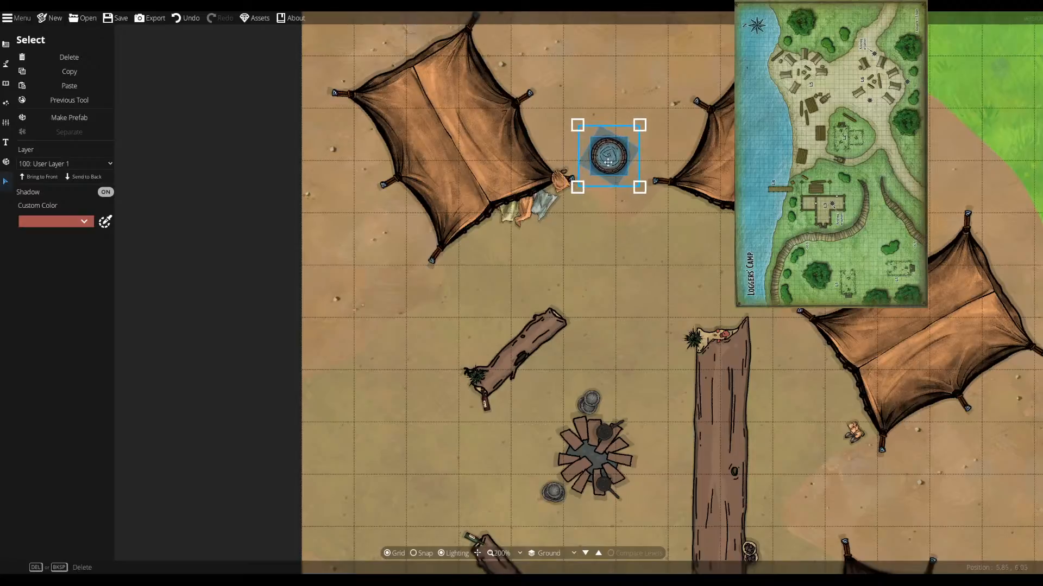
{"action": "left_click", "coordinate": [635, 227]}
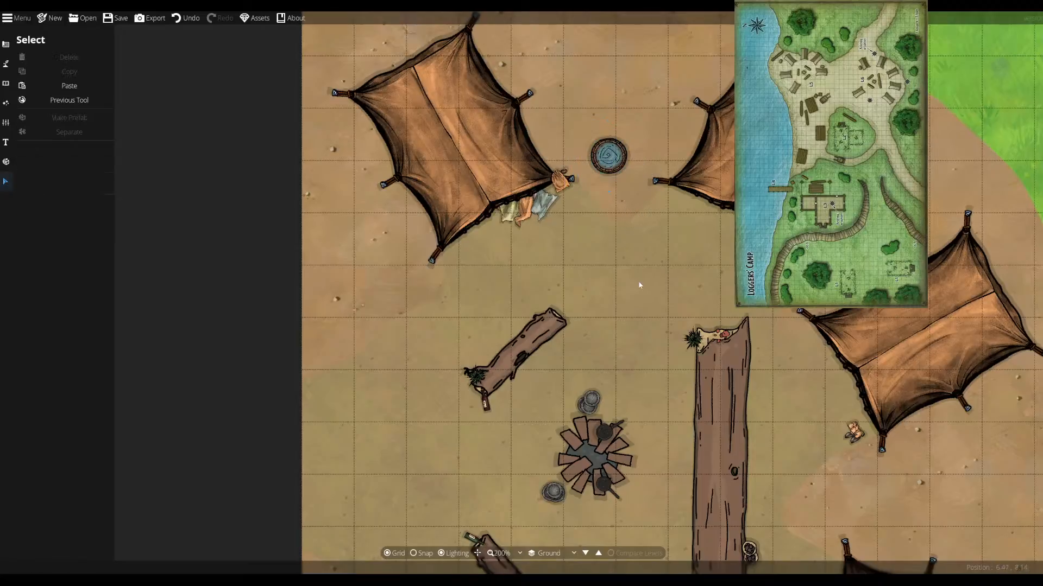
- Examine the whole camp at 125% zoom, checking the ground around the campfire, logs and tents for remaining gaps
{"action": "left_click_drag", "start_coordinate": [606, 324], "coordinate": [586, 250]}
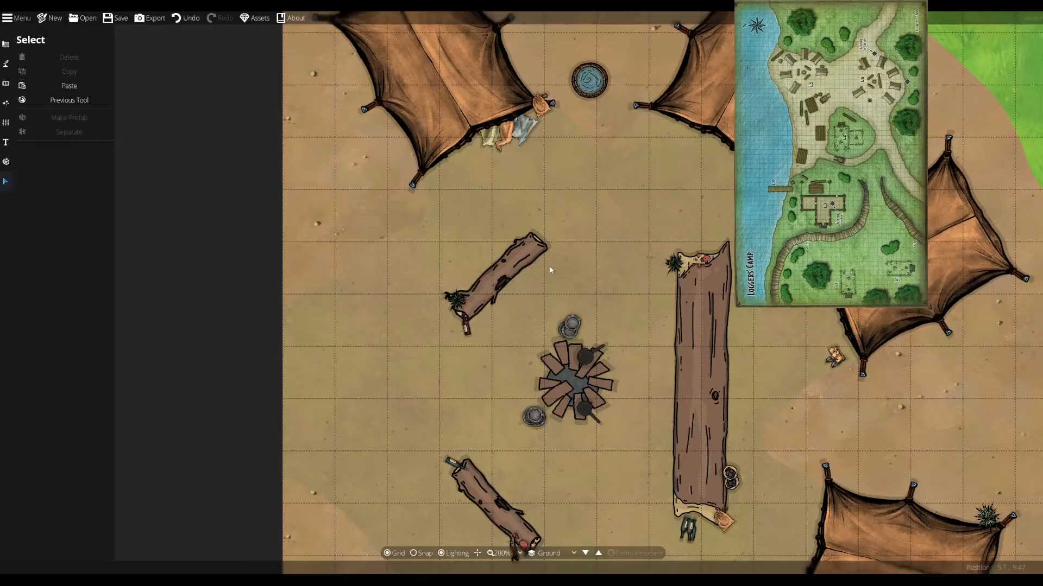
{"action": "left_click_drag", "start_coordinate": [624, 336], "coordinate": [619, 304]}
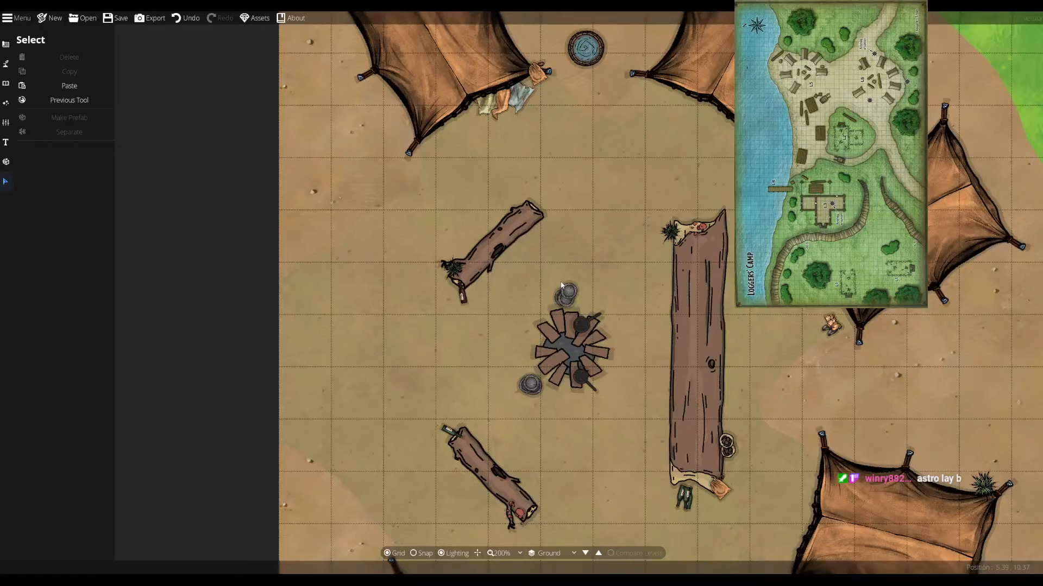
{"action": "left_click_drag", "start_coordinate": [606, 245], "coordinate": [569, 240]}
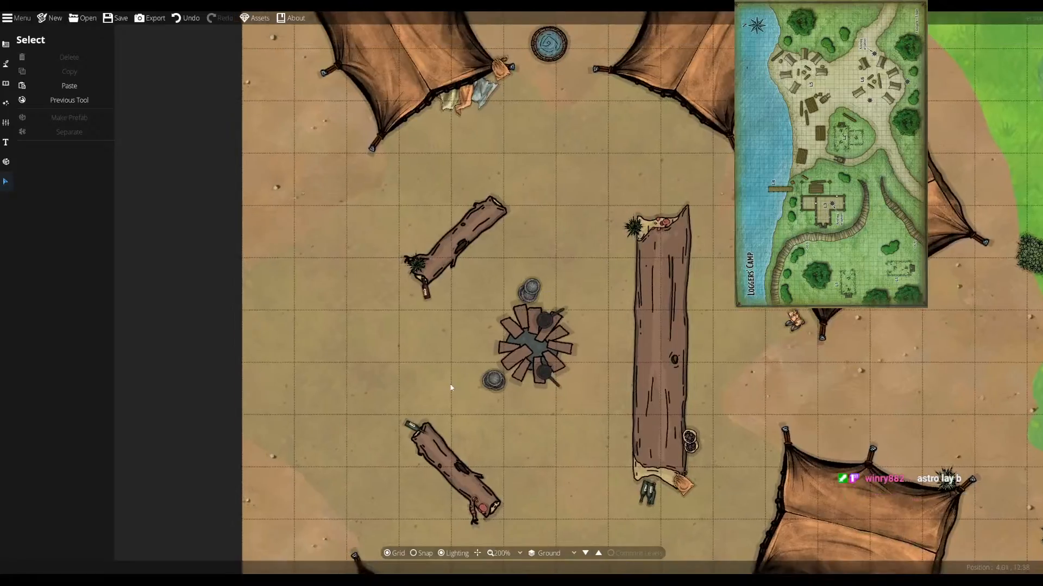
{"action": "left_click", "coordinate": [499, 554]}
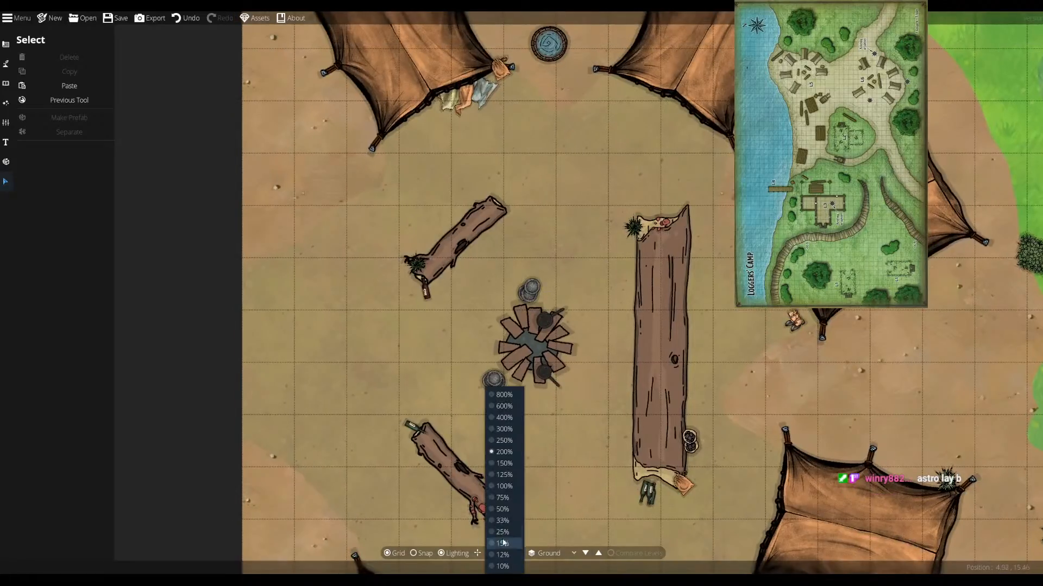
{"action": "left_click", "coordinate": [510, 476]}
{"action": "left_click_drag", "start_coordinate": [533, 438], "coordinate": [462, 449]}
{"action": "left_click", "coordinate": [529, 371]}
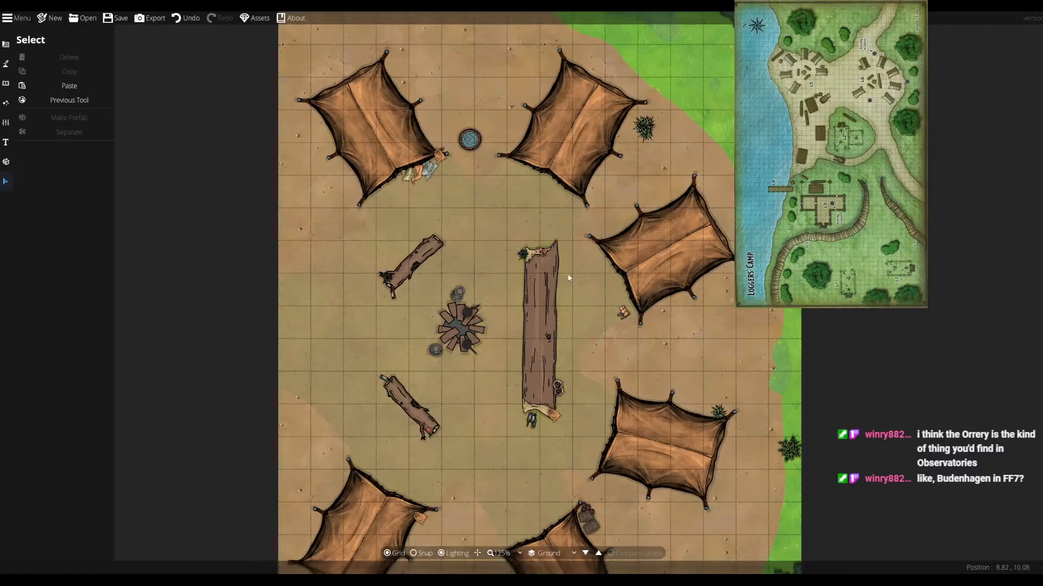
{"action": "left_click_drag", "start_coordinate": [565, 232], "coordinate": [537, 131]}
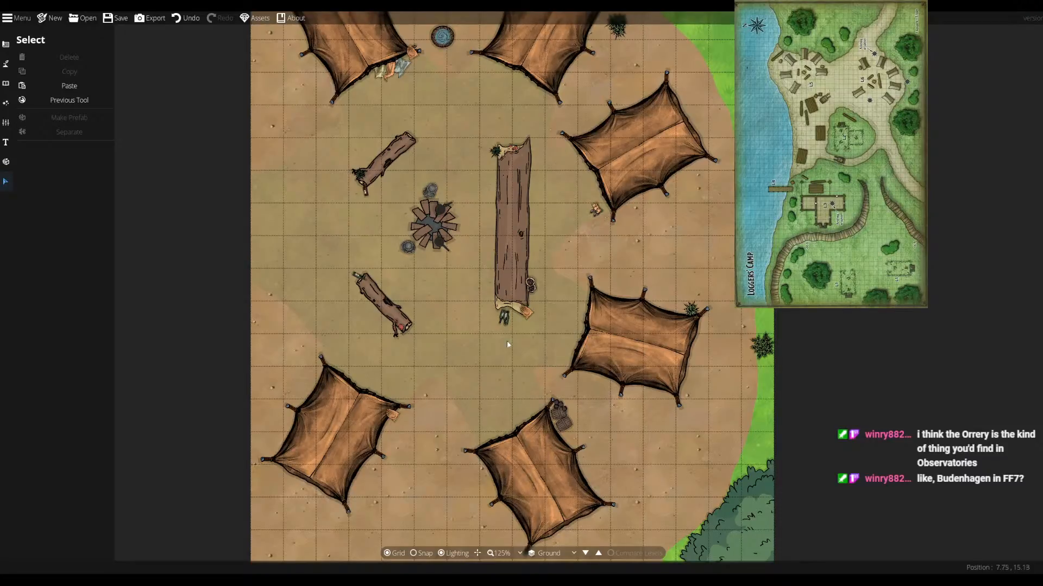
{"action": "left_click_drag", "start_coordinate": [224, 198], "coordinate": [177, 124]}
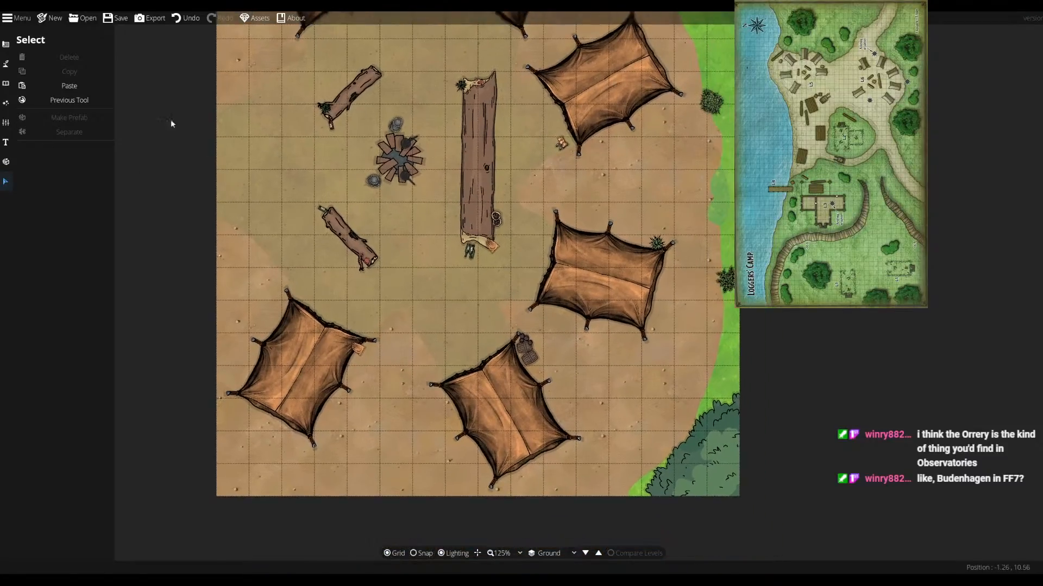
{"action": "left_click_drag", "start_coordinate": [251, 184], "coordinate": [158, 177]}
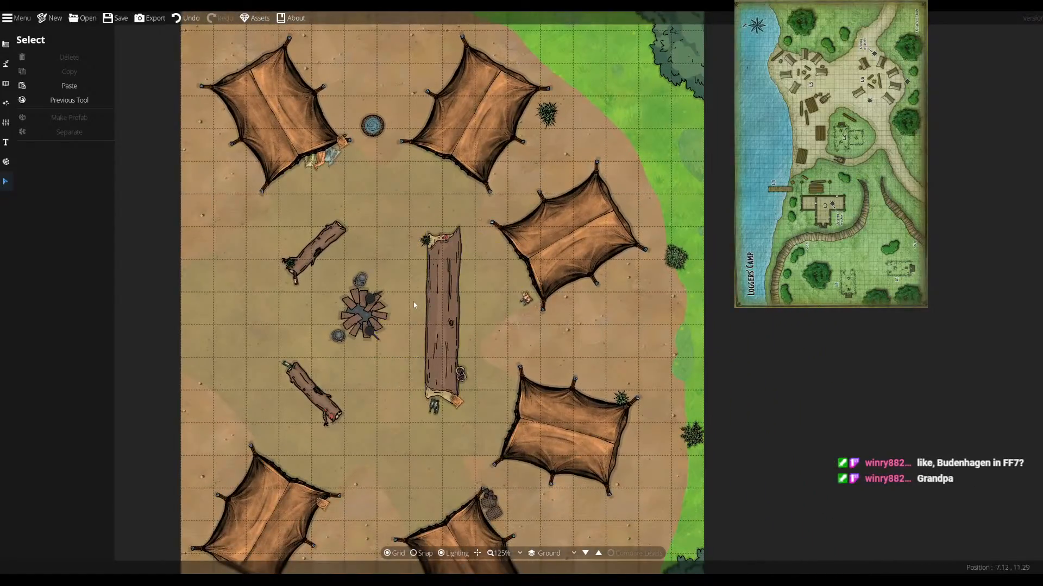
{"action": "left_click_drag", "start_coordinate": [471, 406], "coordinate": [481, 380]}
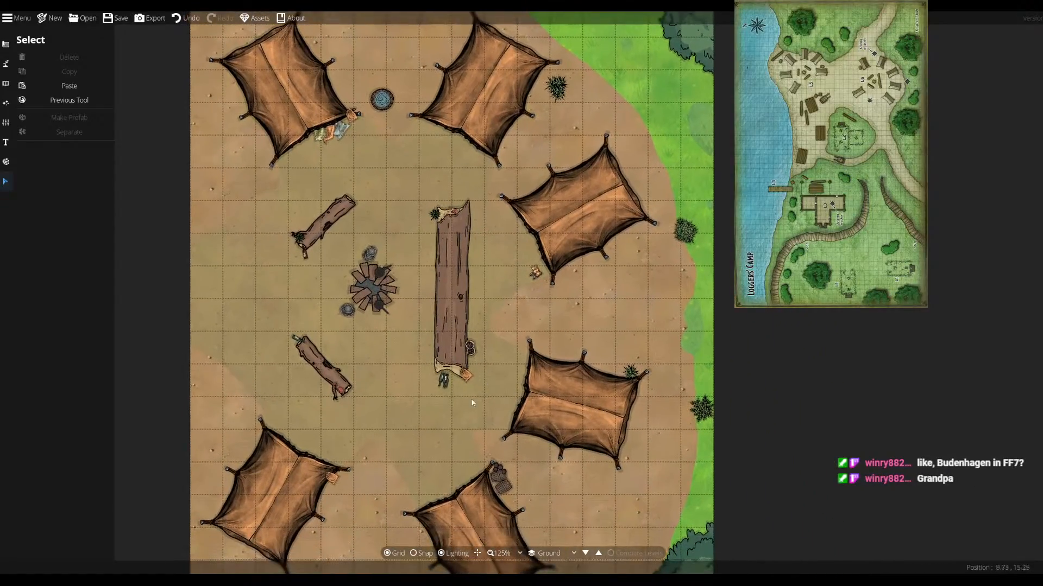
- Search the object library for "grass" with slightly stricter matching and browse to the long grass objects
{"action": "left_click_drag", "start_coordinate": [367, 331], "coordinate": [357, 306]}
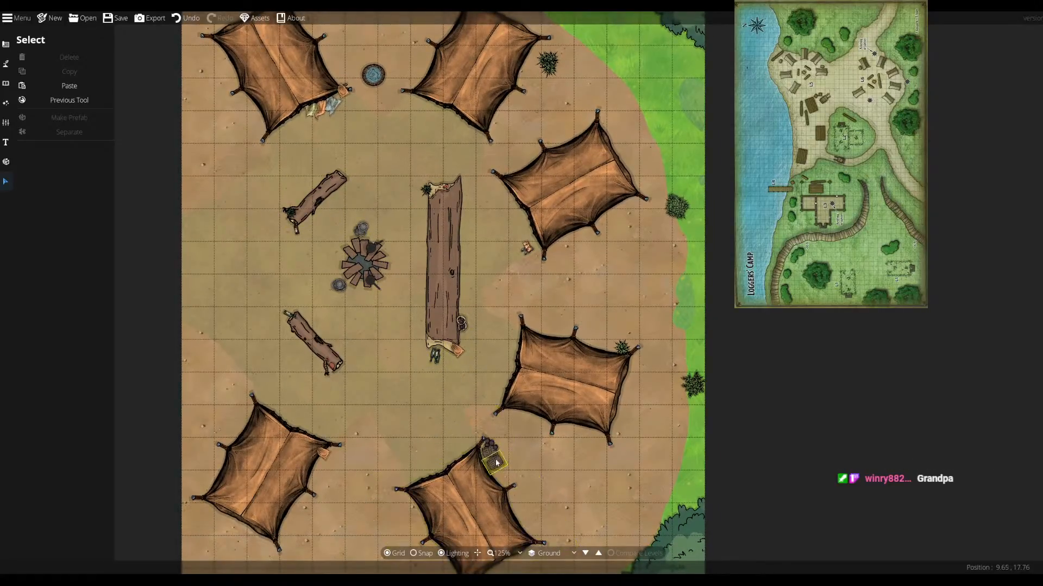
{"action": "left_click_drag", "start_coordinate": [460, 165], "coordinate": [333, 119]}
{"action": "left_click_drag", "start_coordinate": [380, 203], "coordinate": [516, 201]}
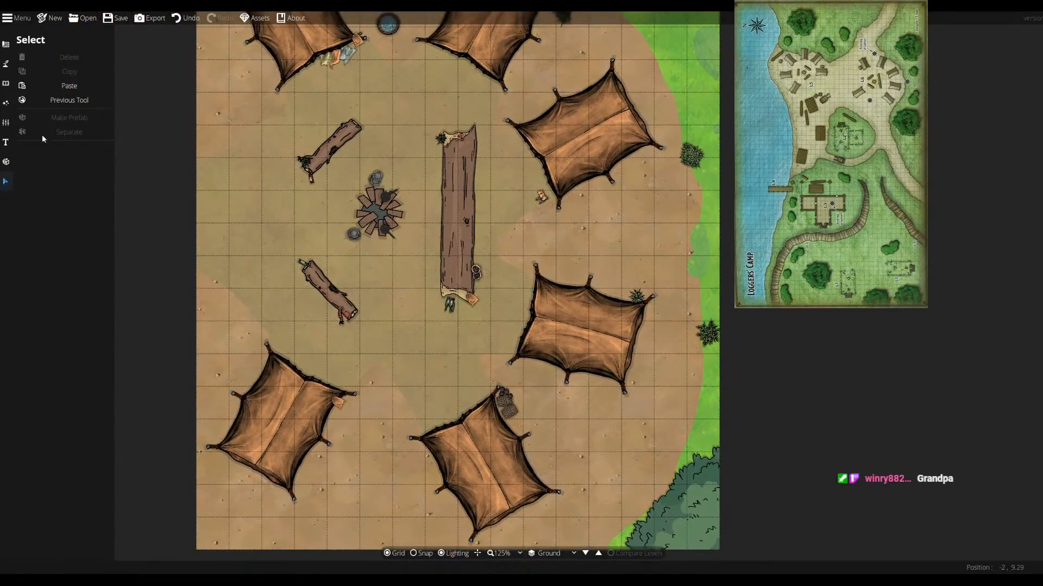
{"action": "left_click", "coordinate": [6, 83]}
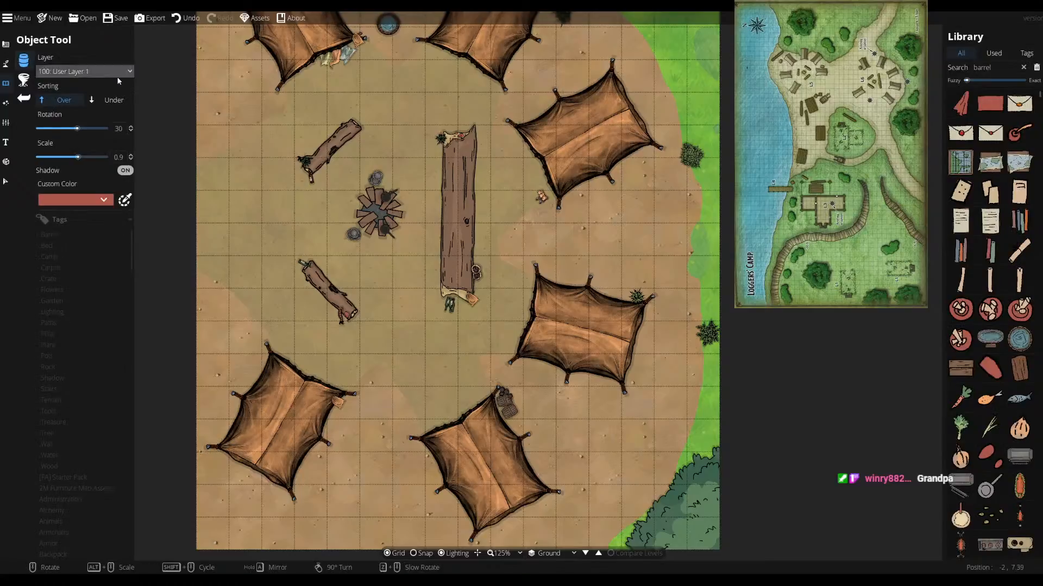
{"action": "double_click", "coordinate": [981, 68]}
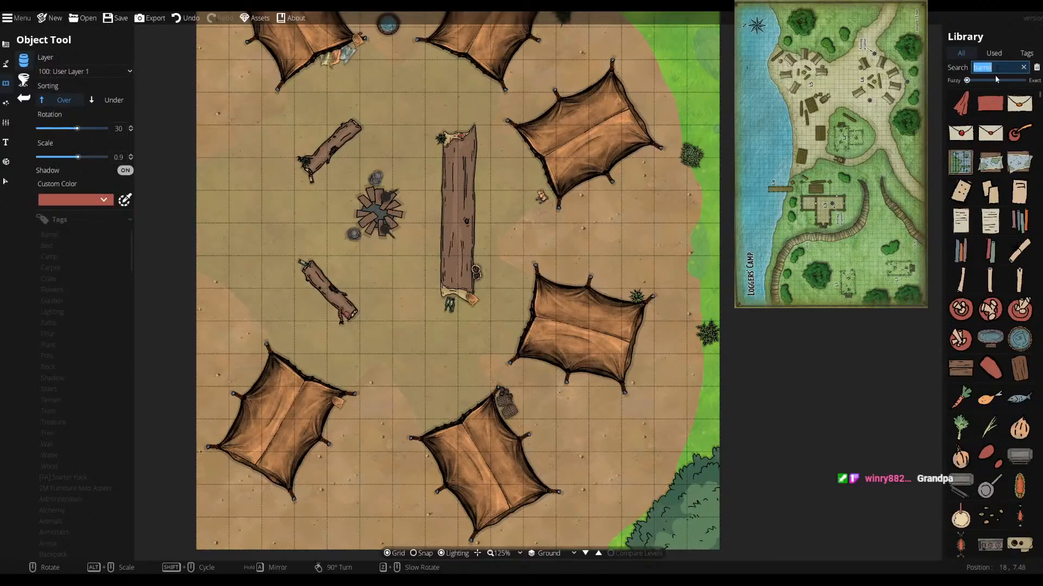
{"action": "type", "text": "grass#"}
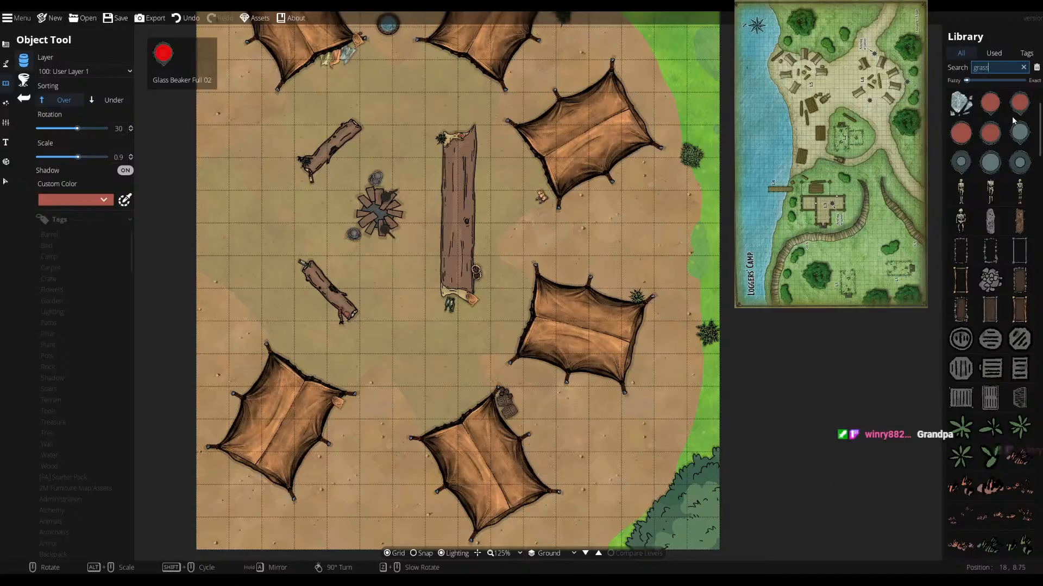
{"action": "left_click", "coordinate": [975, 82]}
{"action": "left_click_drag", "start_coordinate": [976, 81], "coordinate": [984, 80]}
{"action": "left_click", "coordinate": [988, 68]}
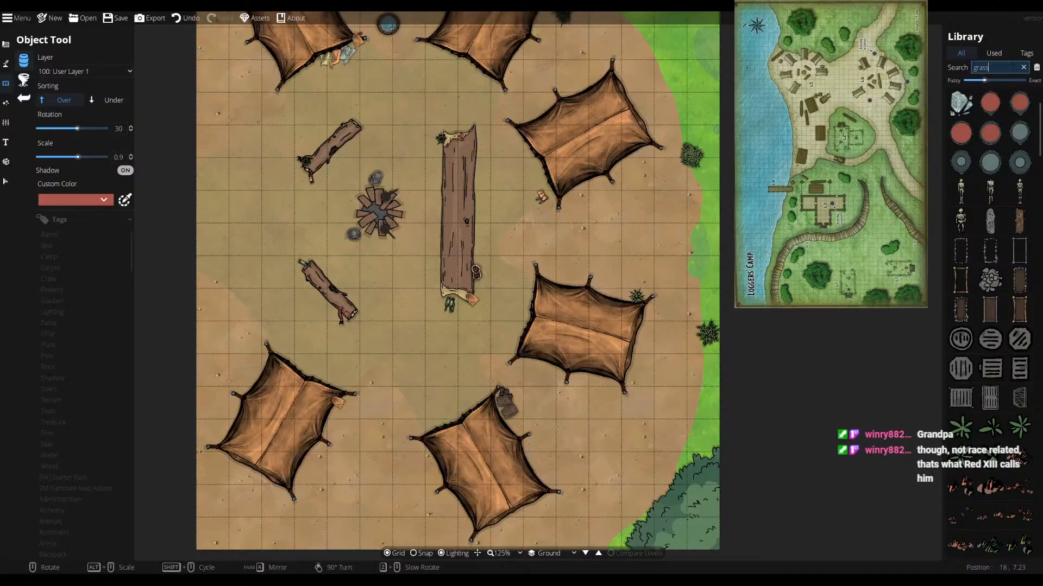
{"action": "scroll", "coordinate": [1021, 218], "scroll_direction": "down", "scroll_amount": 5}
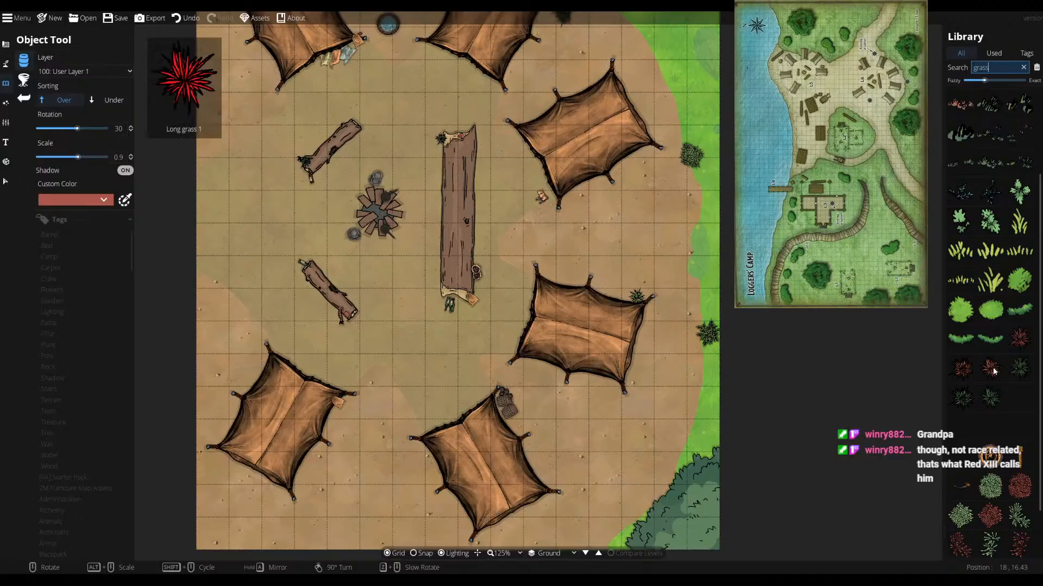
- Place a dark green long grass tuft, rotated to -60, at the southeast corner of the lower eastern tent
{"action": "left_click", "coordinate": [1020, 342]}
{"action": "scroll", "coordinate": [632, 375], "scroll_direction": "down", "scroll_amount": 4}
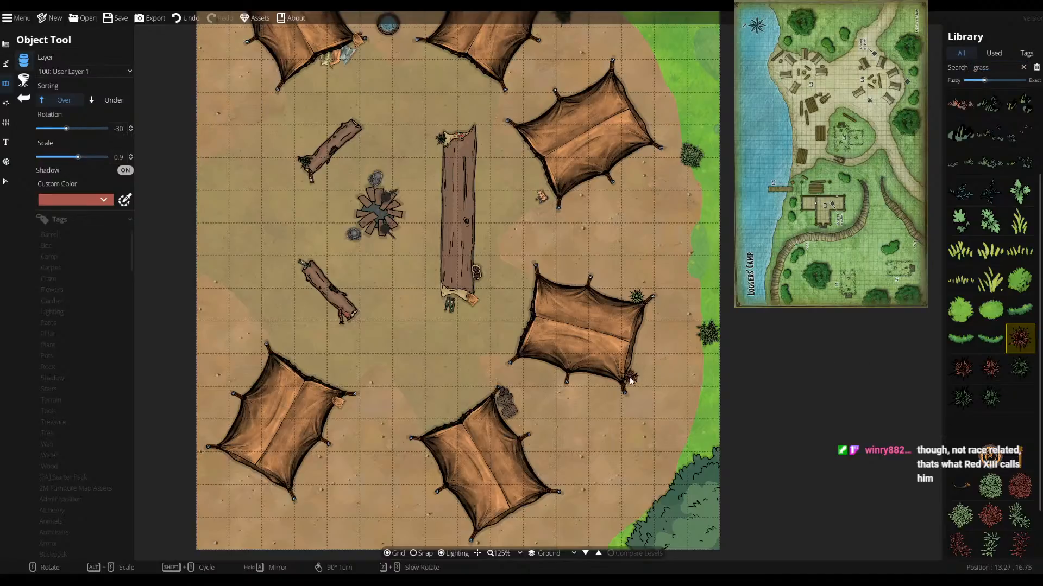
{"action": "left_click", "coordinate": [1020, 368]}
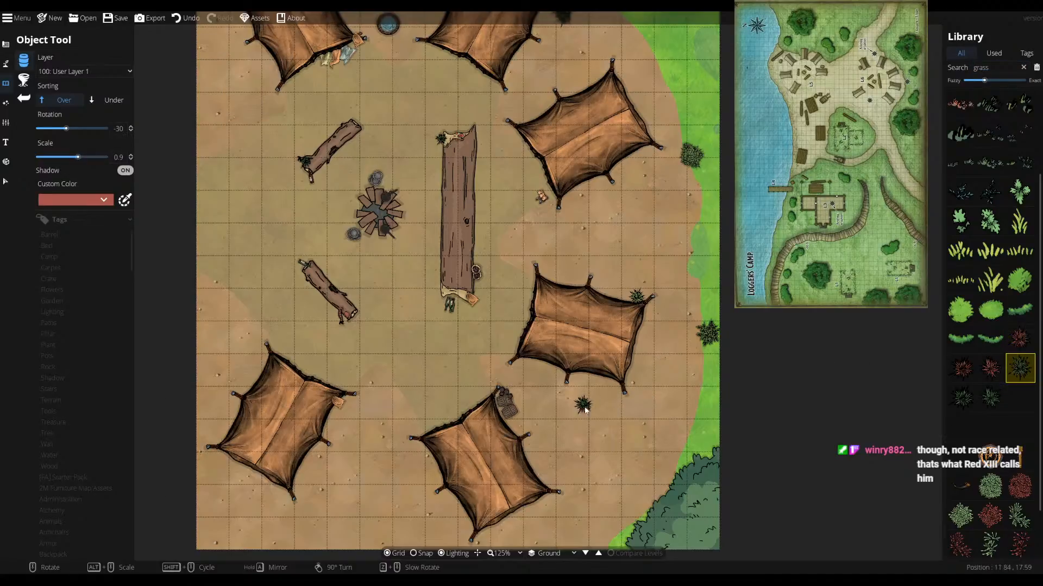
{"action": "scroll", "coordinate": [611, 394], "scroll_direction": "down", "scroll_amount": 2}
{"action": "left_click", "coordinate": [615, 391]}
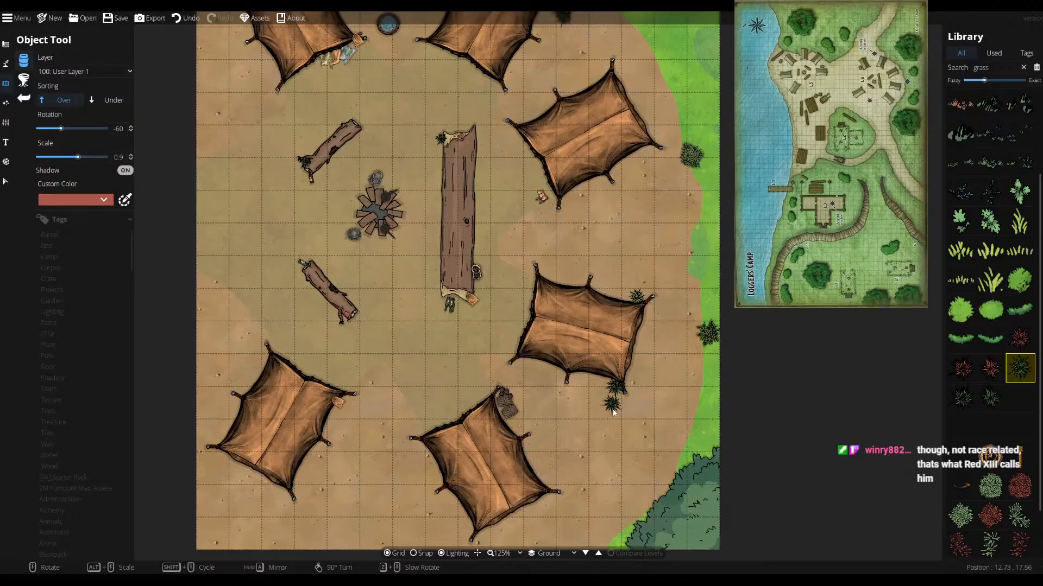
- Rotate the long grass and place a tuft on the open ground between the short southern log and the southern tents
{"action": "left_click_drag", "start_coordinate": [401, 330], "coordinate": [488, 351]}
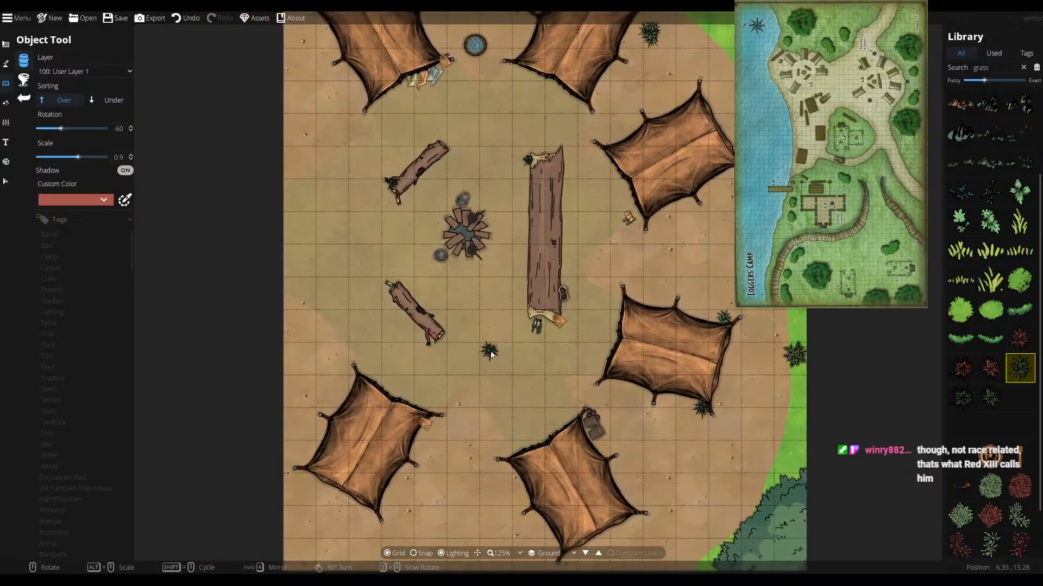
{"action": "scroll", "coordinate": [490, 369], "scroll_direction": "down", "scroll_amount": 1}
{"action": "scroll", "coordinate": [491, 379], "scroll_direction": "up", "scroll_amount": 3}
{"action": "left_click", "coordinate": [492, 381]}
- Place another long grass tuft, rotated to -75, near the camp's west edge beside the upper short log and save the map
{"action": "left_click_drag", "start_coordinate": [453, 425], "coordinate": [559, 493]}
{"action": "scroll", "coordinate": [421, 236], "scroll_direction": "up", "scroll_amount": 1}
{"action": "scroll", "coordinate": [429, 238], "scroll_direction": "down", "scroll_amount": 4}
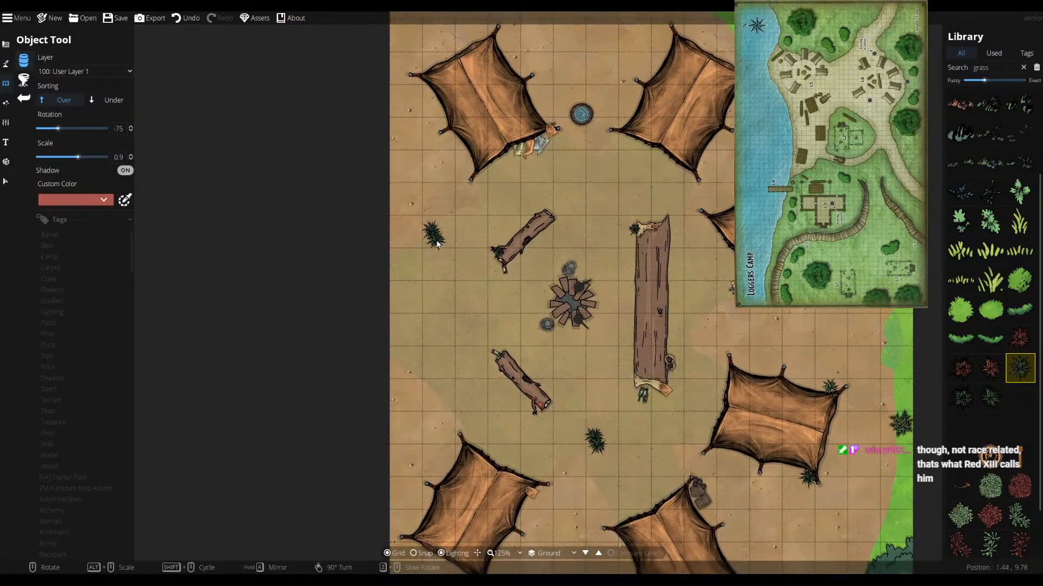
{"action": "left_click", "coordinate": [437, 241]}
{"action": "left_click_drag", "start_coordinate": [518, 381], "coordinate": [493, 277]}
{"action": "scroll", "coordinate": [493, 277], "scroll_direction": "down", "scroll_amount": 1}
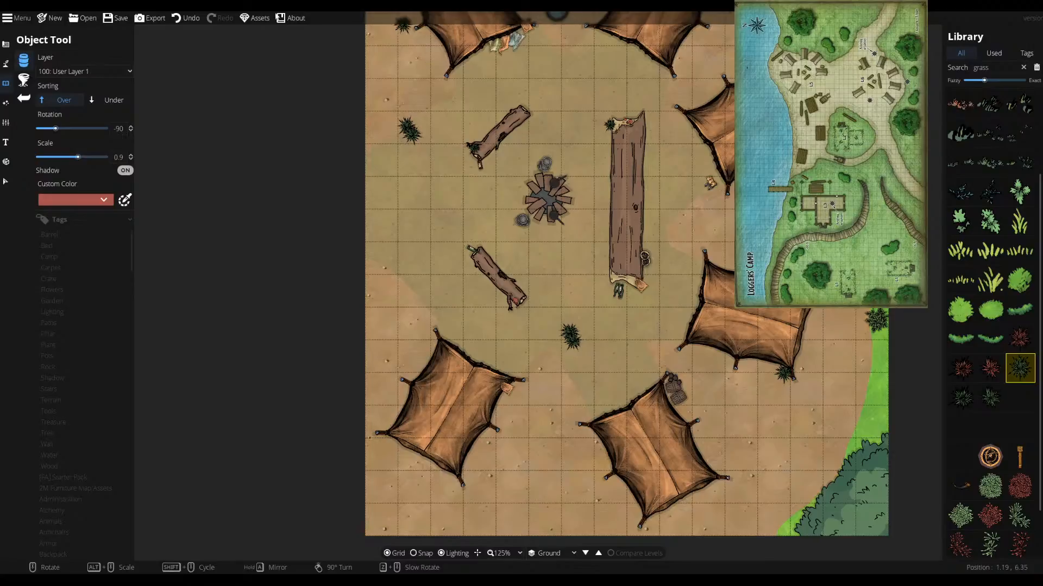
{"action": "left_click", "coordinate": [115, 18]}
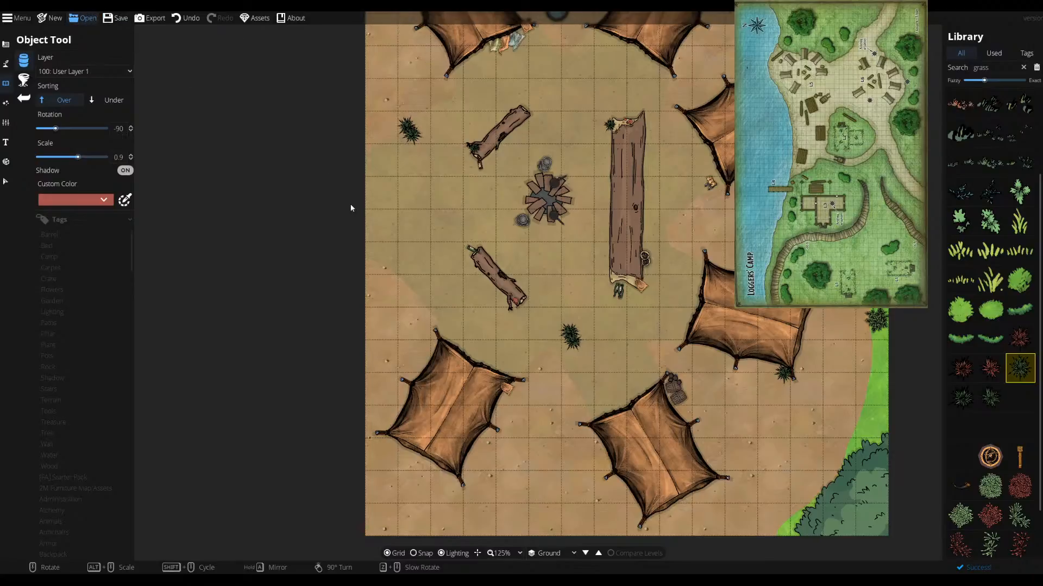
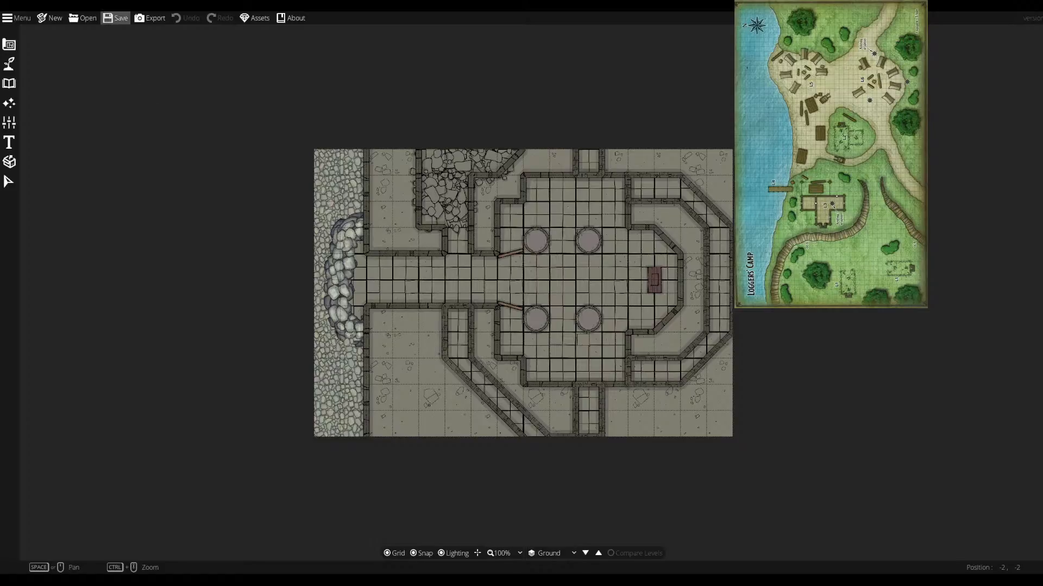
- Look at another saved dungeon map, reopen the loggers' camp map and view it whole at 75% zoom
{"action": "left_click", "coordinate": [87, 18]}
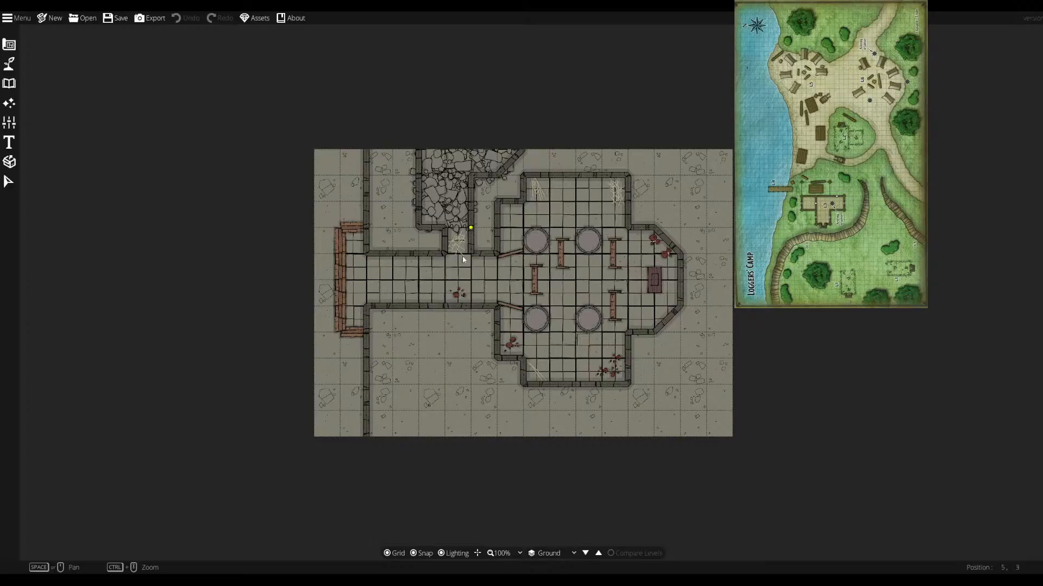
{"action": "left_click", "coordinate": [84, 18]}
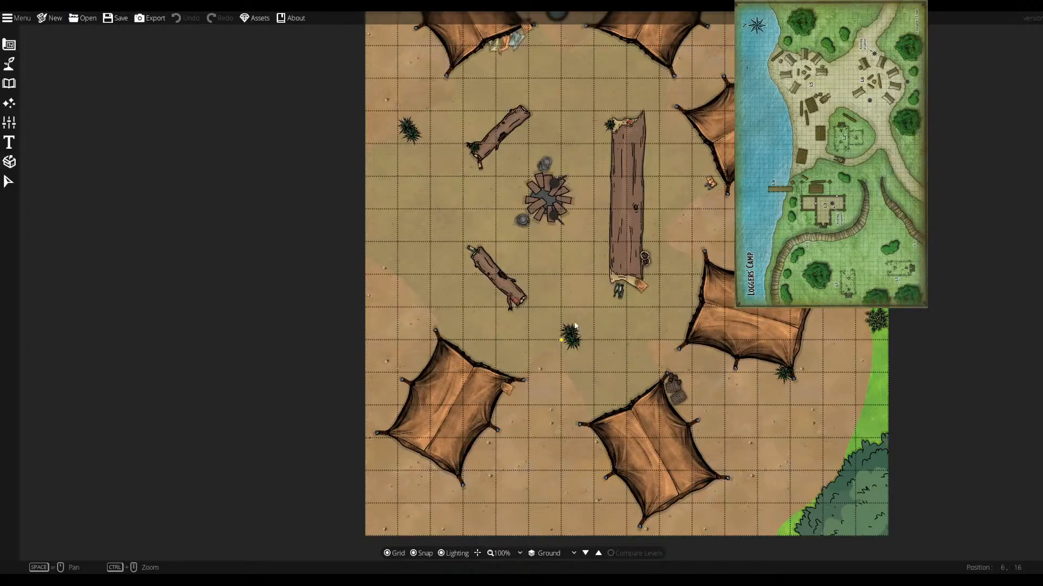
{"action": "left_click_drag", "start_coordinate": [573, 285], "coordinate": [451, 383]}
{"action": "left_click_drag", "start_coordinate": [464, 291], "coordinate": [418, 247]}
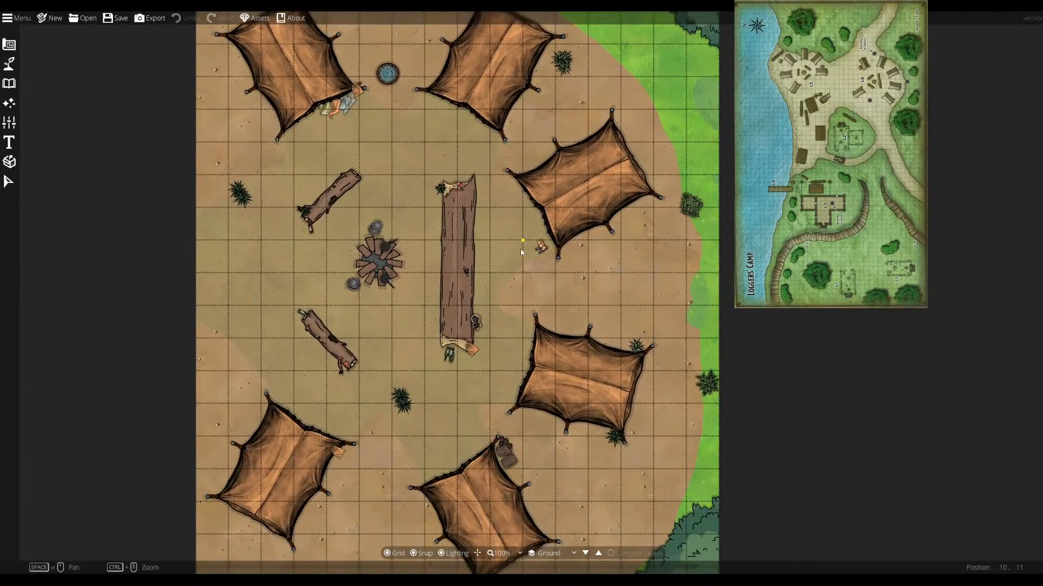
{"action": "left_click_drag", "start_coordinate": [493, 253], "coordinate": [620, 366]}
{"action": "left_click_drag", "start_coordinate": [560, 248], "coordinate": [435, 151]}
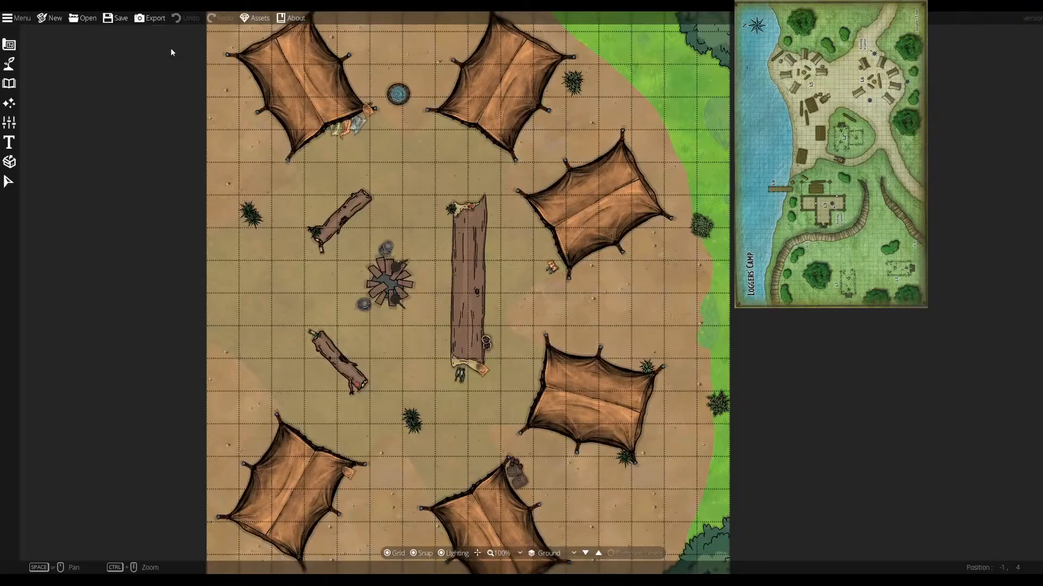
{"action": "left_click", "coordinate": [500, 553]}
{"action": "left_click", "coordinate": [502, 497]}
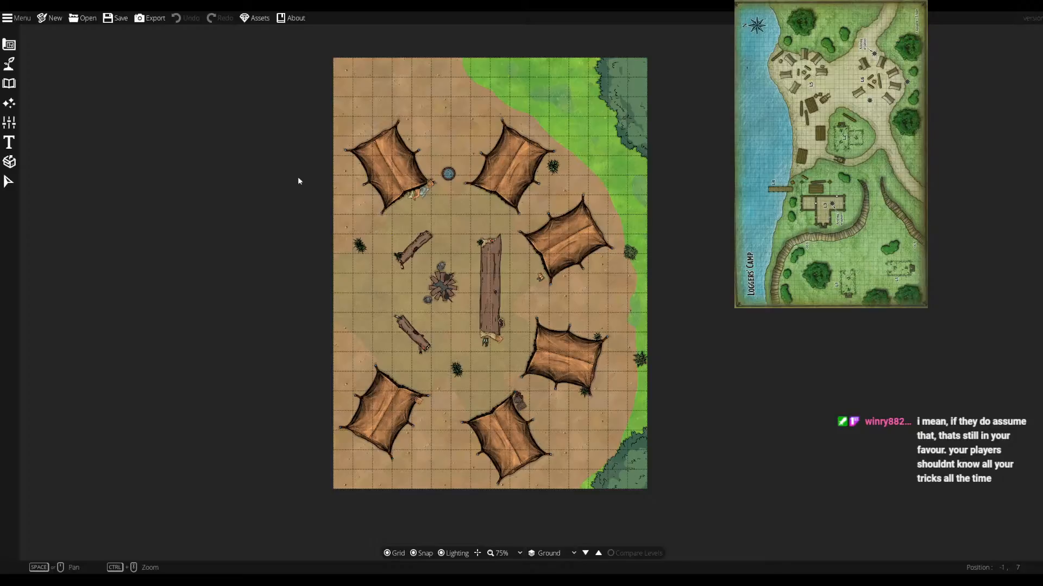
- Open the map with the large tree and cobblestone path and examine it at several zoom levels
{"action": "key", "text": "ctrl+s"}
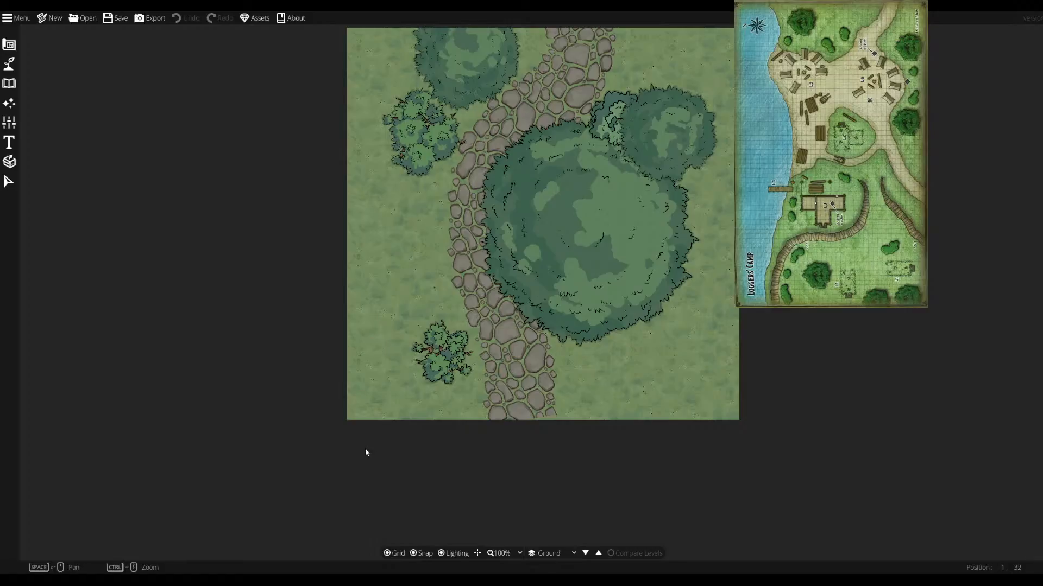
{"action": "scroll", "coordinate": [520, 406], "scroll_direction": "up", "scroll_amount": 3}
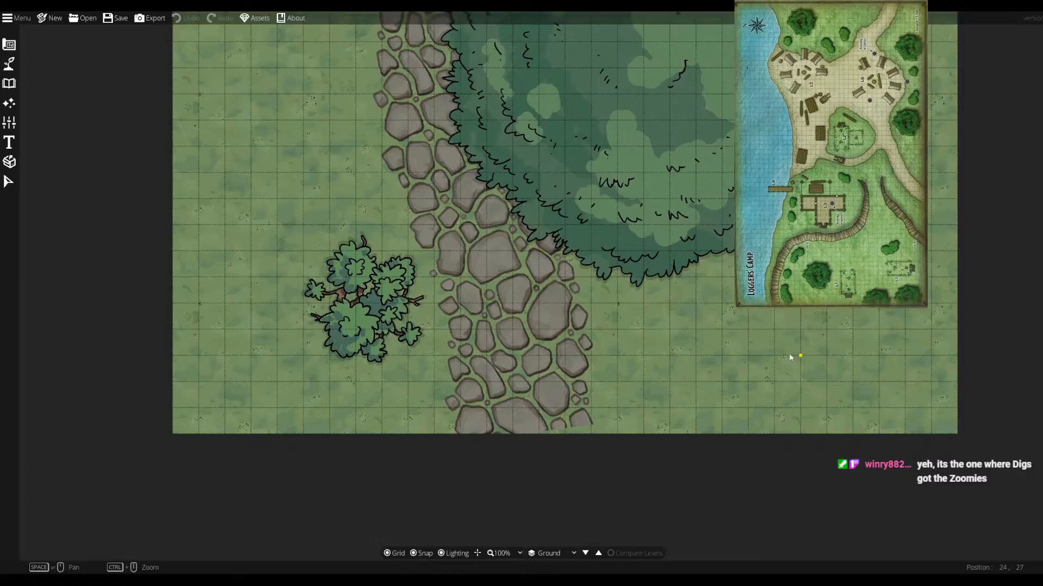
{"action": "scroll", "coordinate": [790, 357], "scroll_direction": "down", "scroll_amount": 3}
{"action": "scroll", "coordinate": [754, 308], "scroll_direction": "up", "scroll_amount": 2}
{"action": "scroll", "coordinate": [753, 310], "scroll_direction": "down", "scroll_amount": 1}
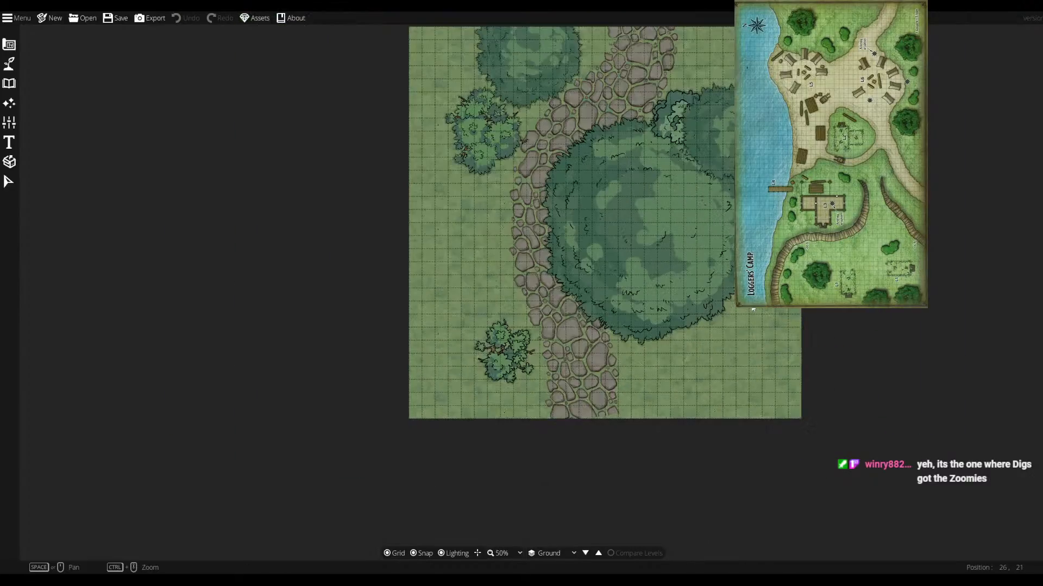
{"action": "scroll", "coordinate": [754, 309], "scroll_direction": "up", "scroll_amount": 1}
{"action": "scroll", "coordinate": [753, 309], "scroll_direction": "down", "scroll_amount": 1}
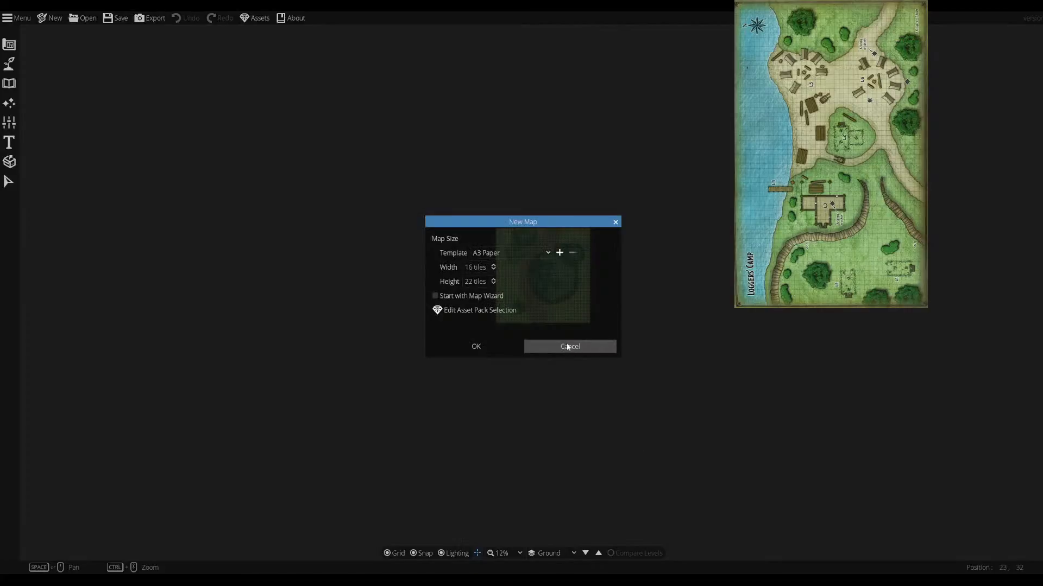
- Dismiss the New Map settings without creating a map and view the whole tree map at 50% zoom
{"action": "left_click", "coordinate": [583, 348]}
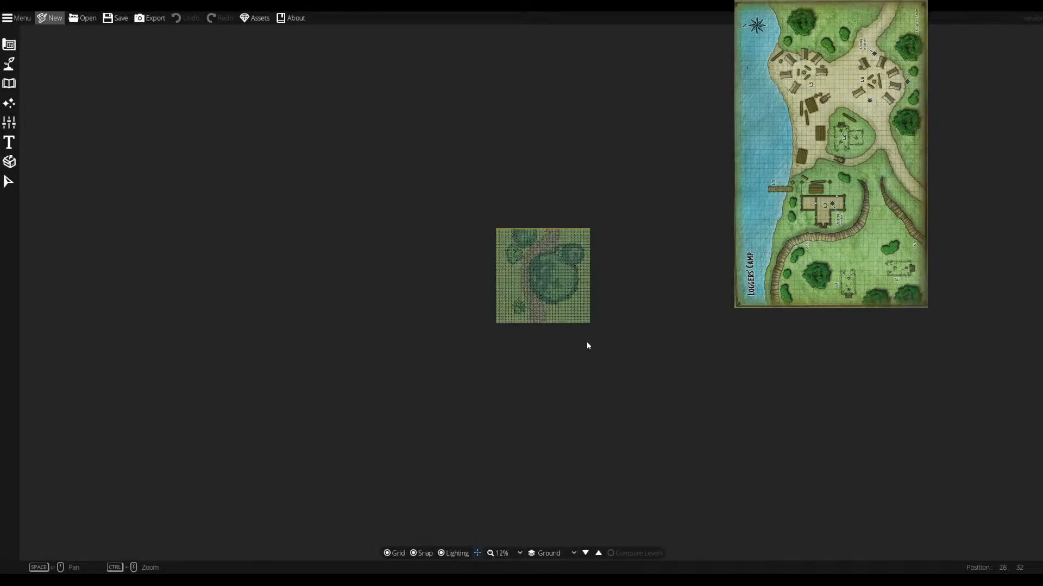
{"action": "scroll", "coordinate": [617, 321], "scroll_direction": "up", "scroll_amount": 5}
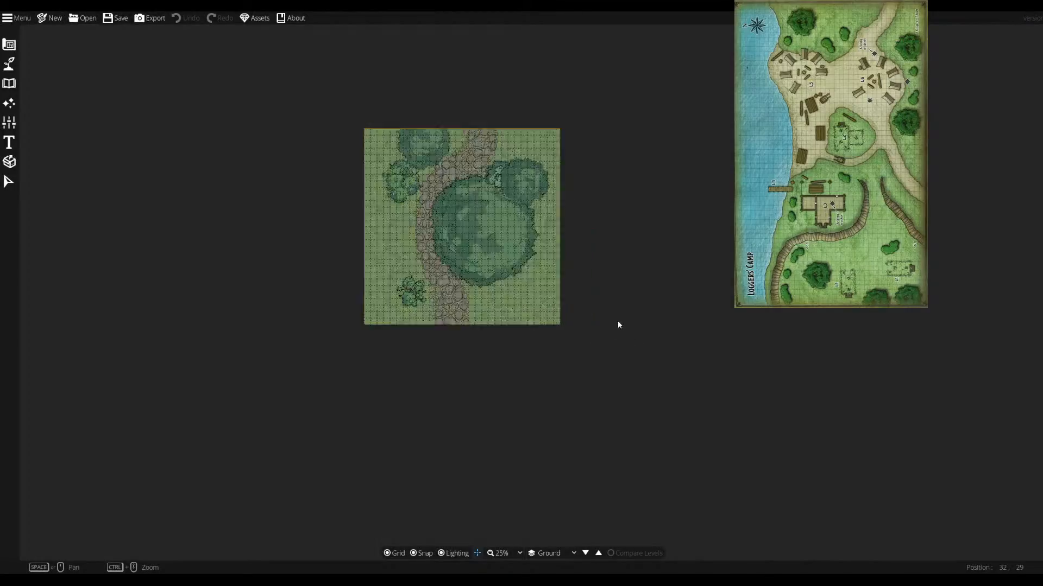
{"action": "scroll", "coordinate": [552, 280], "scroll_direction": "down", "scroll_amount": 3}
{"action": "left_click_drag", "start_coordinate": [565, 284], "coordinate": [647, 341]}
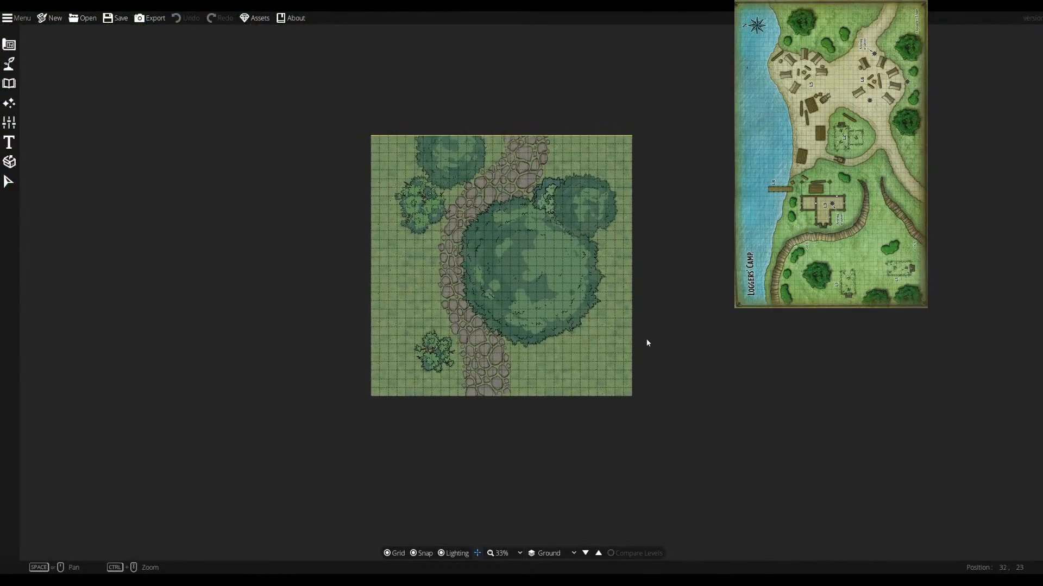
{"action": "scroll", "coordinate": [570, 293], "scroll_direction": "up", "scroll_amount": 1}
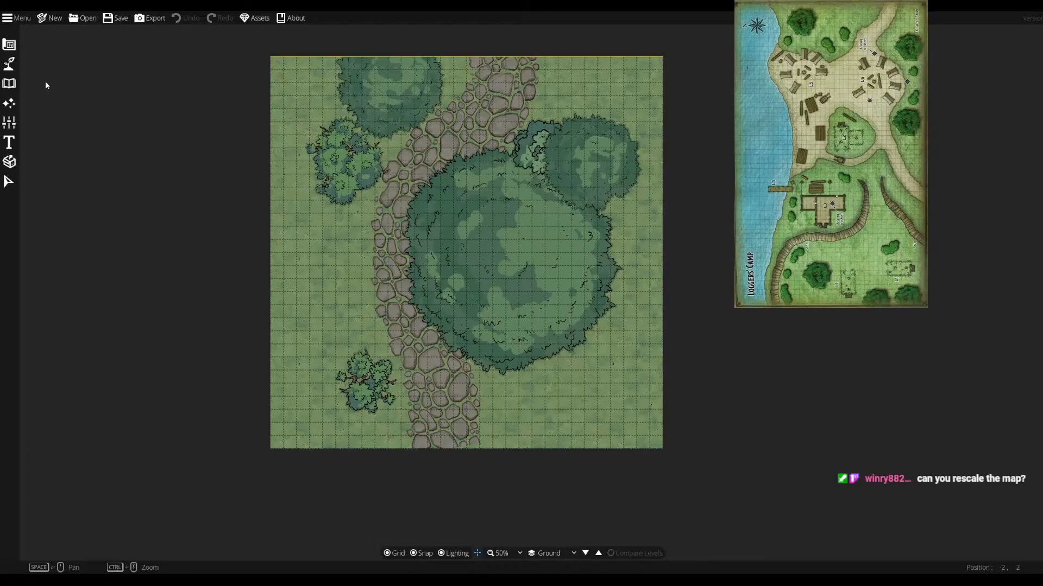
- Open the map size settings, examine the tile fields for expanding or cropping each side, and cancel
{"action": "left_click", "coordinate": [12, 47]}
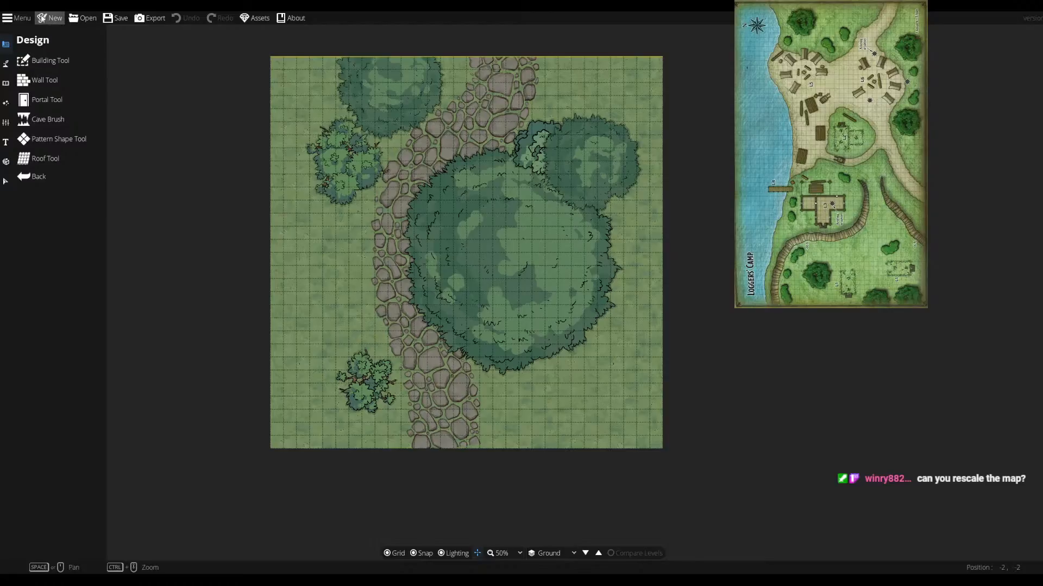
{"action": "left_click", "coordinate": [19, 18]}
{"action": "left_click", "coordinate": [57, 57]}
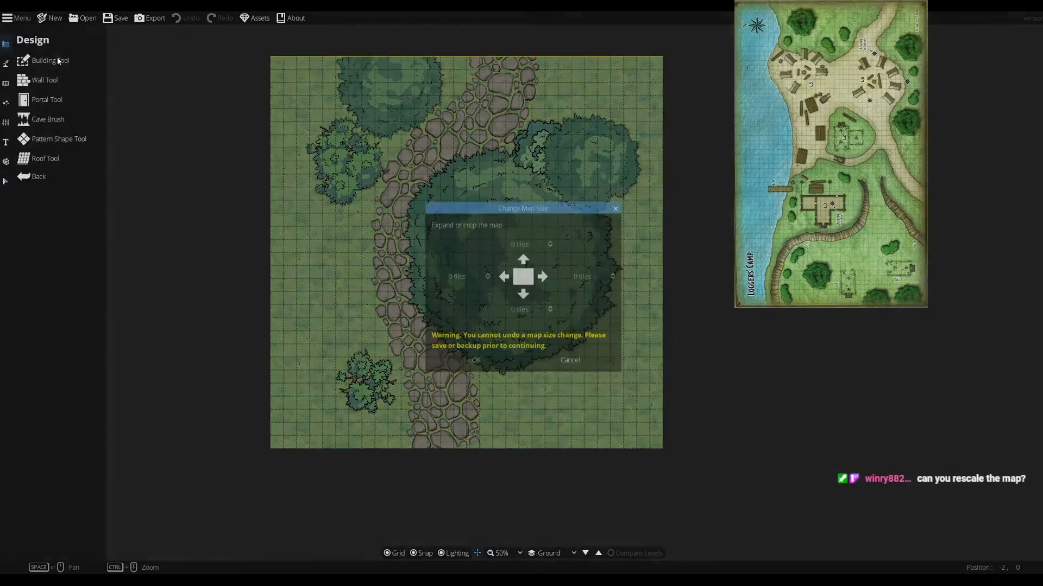
{"action": "left_click", "coordinate": [535, 243]}
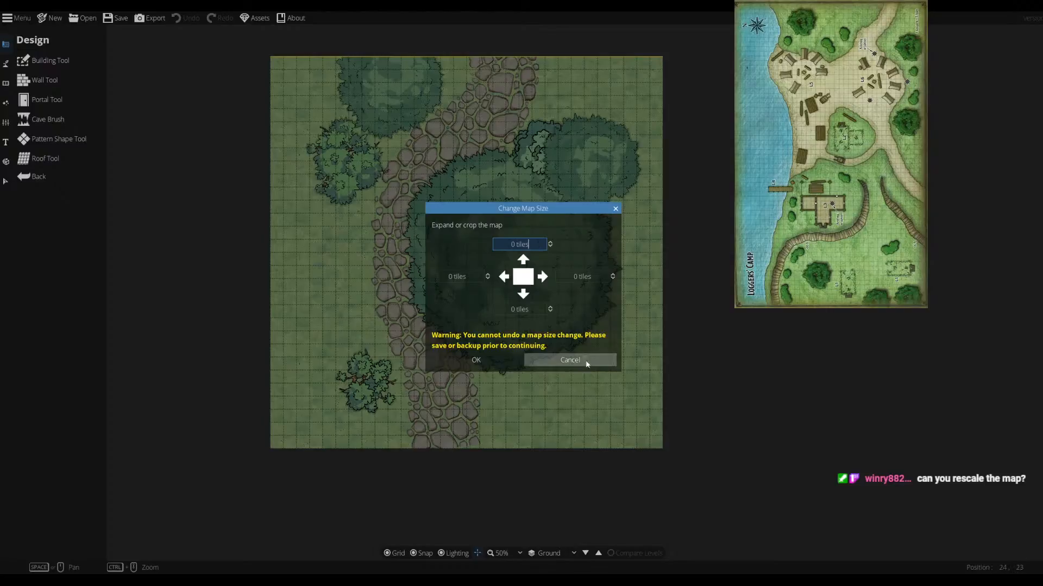
{"action": "left_click", "coordinate": [570, 360]}
- Save the map with the large tree and cobblestone path
{"action": "left_click", "coordinate": [116, 19]}
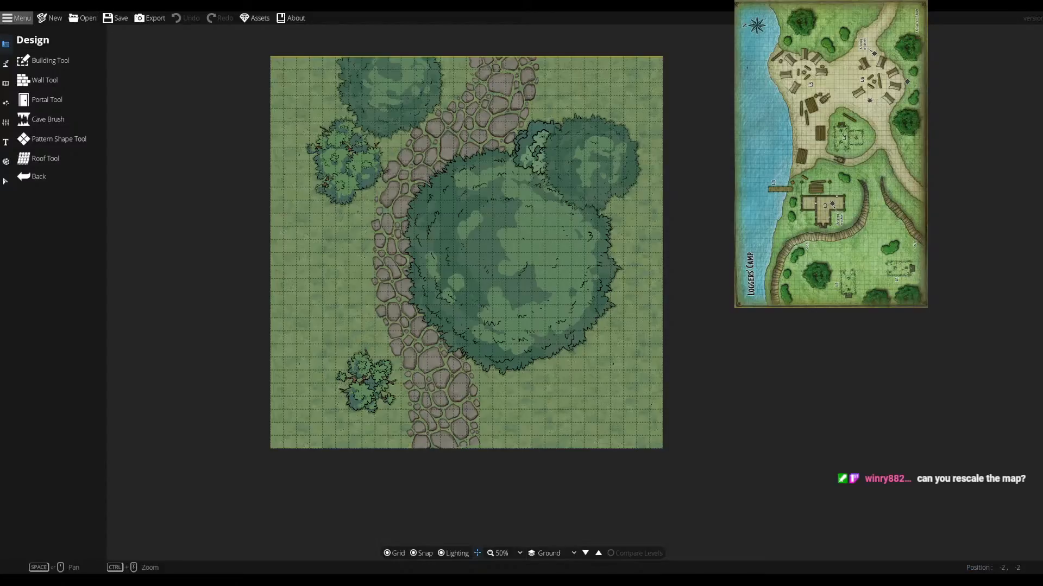
{"action": "left_click", "coordinate": [16, 18]}
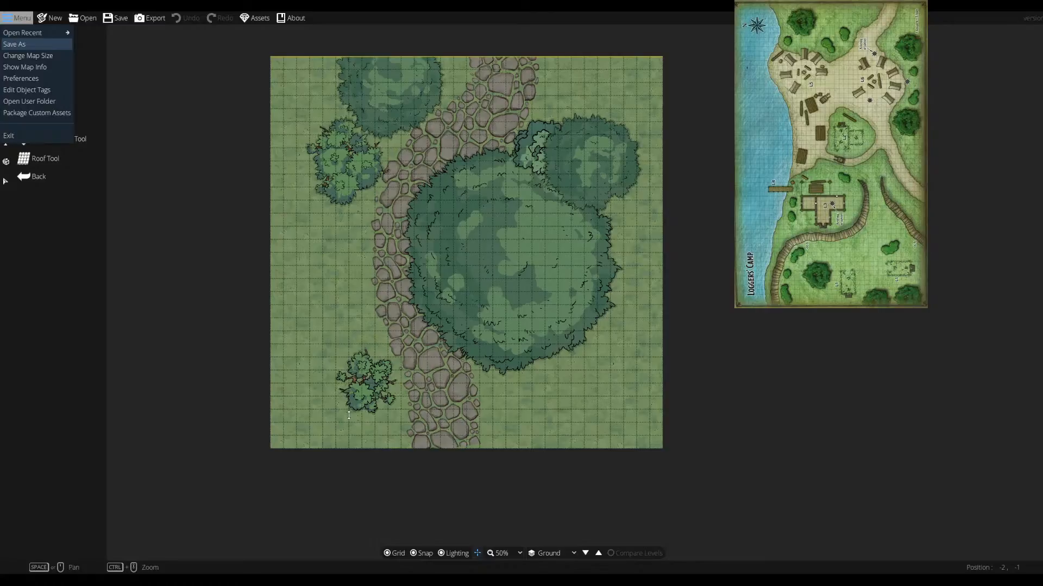
{"action": "key", "text": "ctrl+s"}
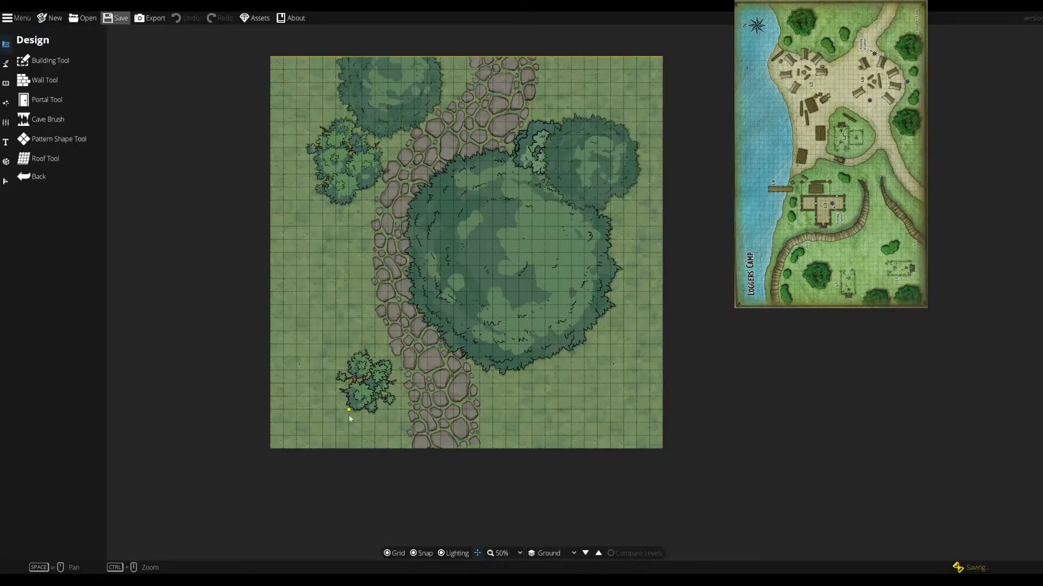
- Crop the tree map by 7 tiles on every side, setting all four map size fields to -7 tiles
{"action": "left_click", "coordinate": [16, 18]}
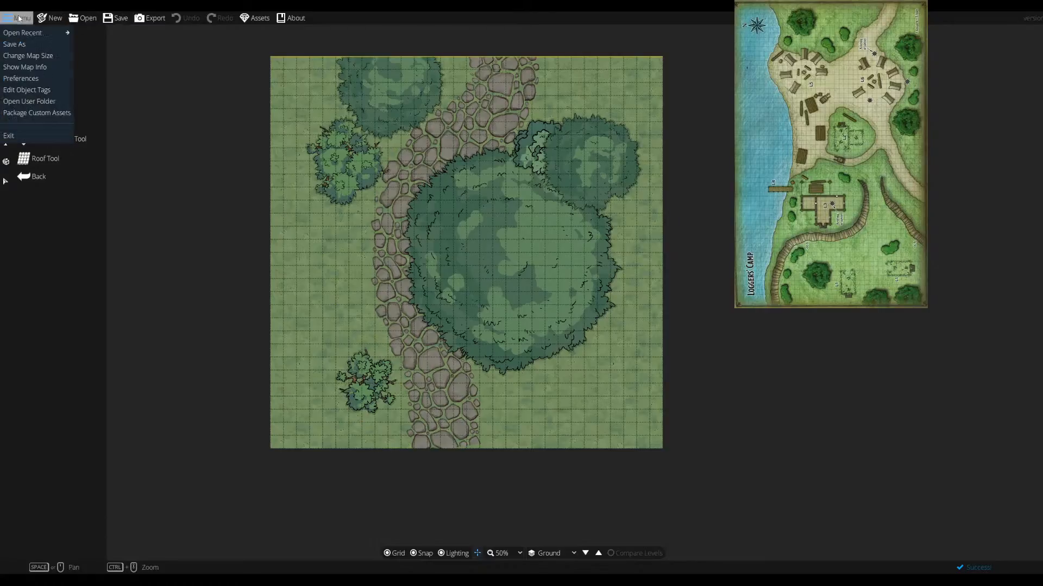
{"action": "left_click", "coordinate": [39, 56]}
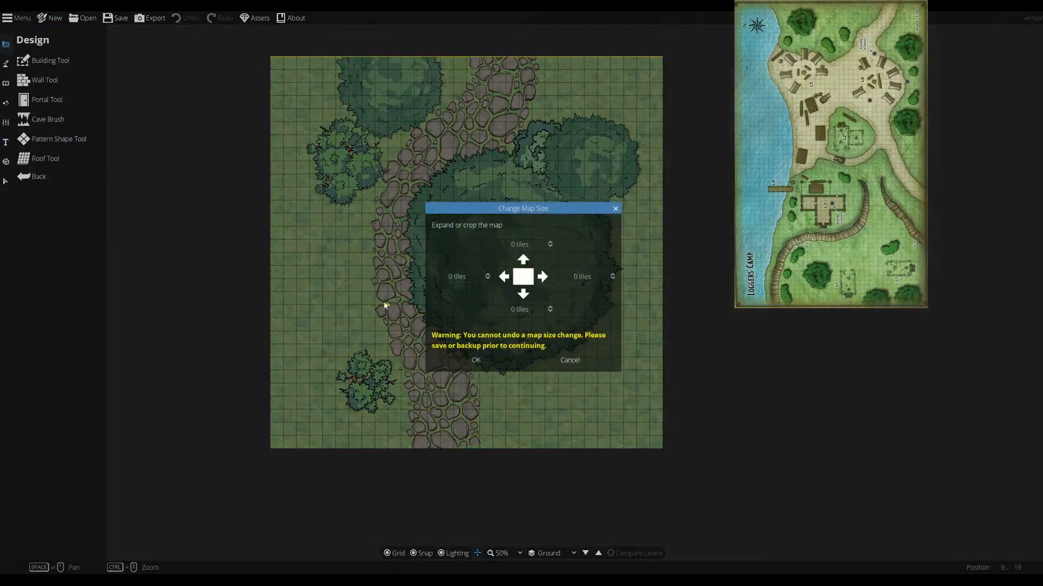
{"action": "left_click", "coordinate": [488, 279]}
{"action": "left_click", "coordinate": [613, 280]}
{"action": "left_click", "coordinate": [613, 279]}
{"action": "left_click", "coordinate": [613, 279]}
{"action": "left_click", "coordinate": [613, 280]}
{"action": "left_click", "coordinate": [613, 279]}
{"action": "left_click", "coordinate": [488, 279]}
{"action": "left_click", "coordinate": [551, 247]}
{"action": "left_click", "coordinate": [551, 246]}
{"action": "left_click", "coordinate": [550, 312]}
{"action": "left_click", "coordinate": [550, 312]}
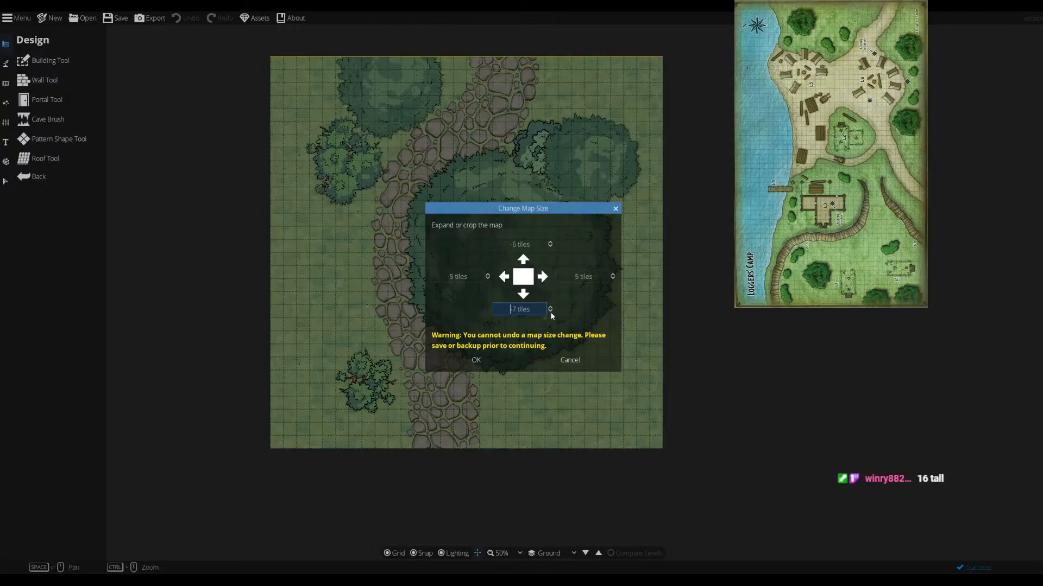
{"action": "left_click", "coordinate": [550, 246]}
{"action": "double_click", "coordinate": [487, 280]}
{"action": "double_click", "coordinate": [613, 279]}
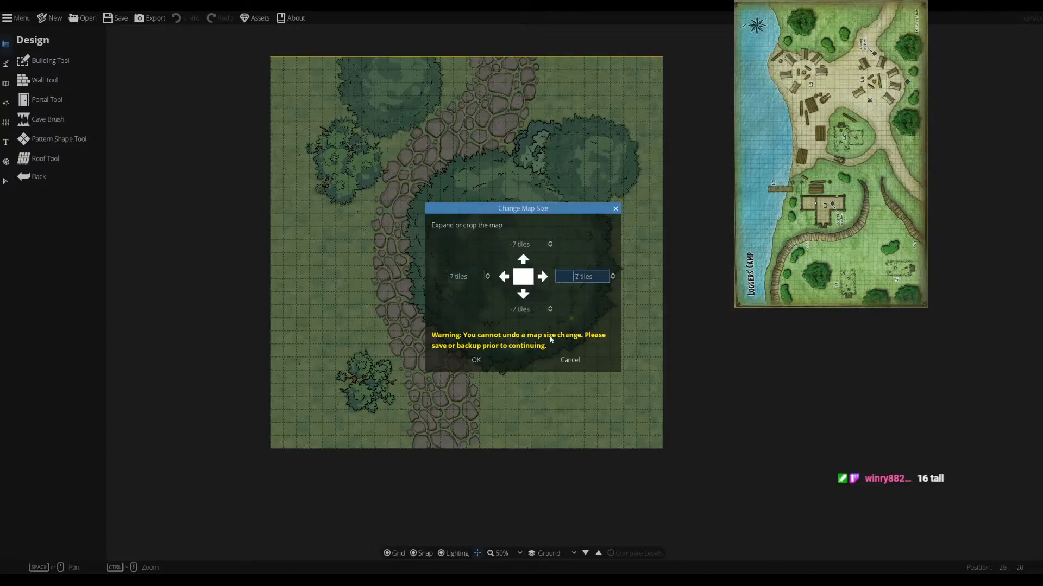
{"action": "left_click", "coordinate": [482, 359]}
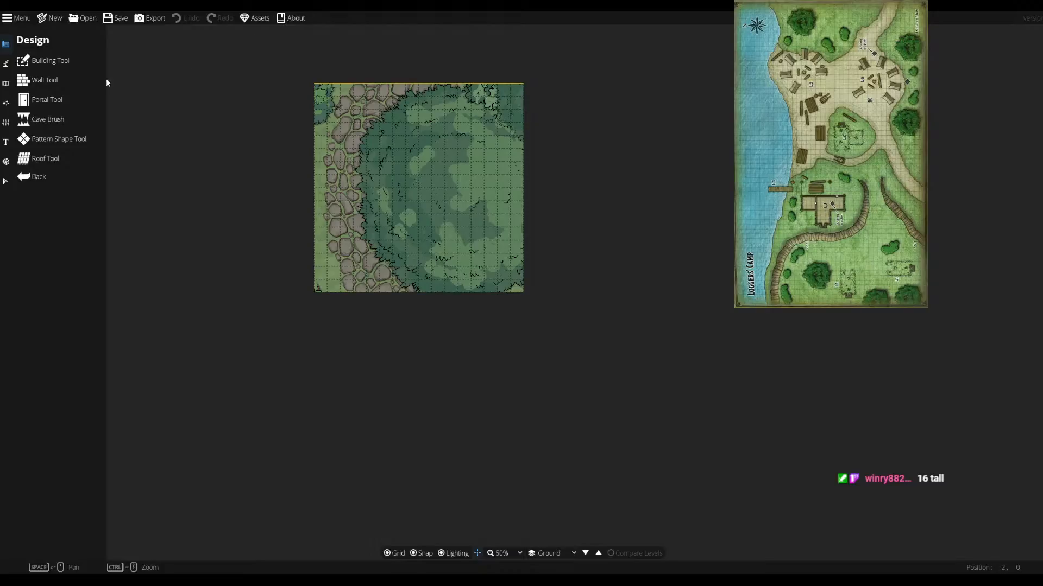
- Reload the saved tree map to discard the crop, and open the map of the tent camp
{"action": "left_click", "coordinate": [80, 20]}
{"action": "left_click", "coordinate": [535, 313]}
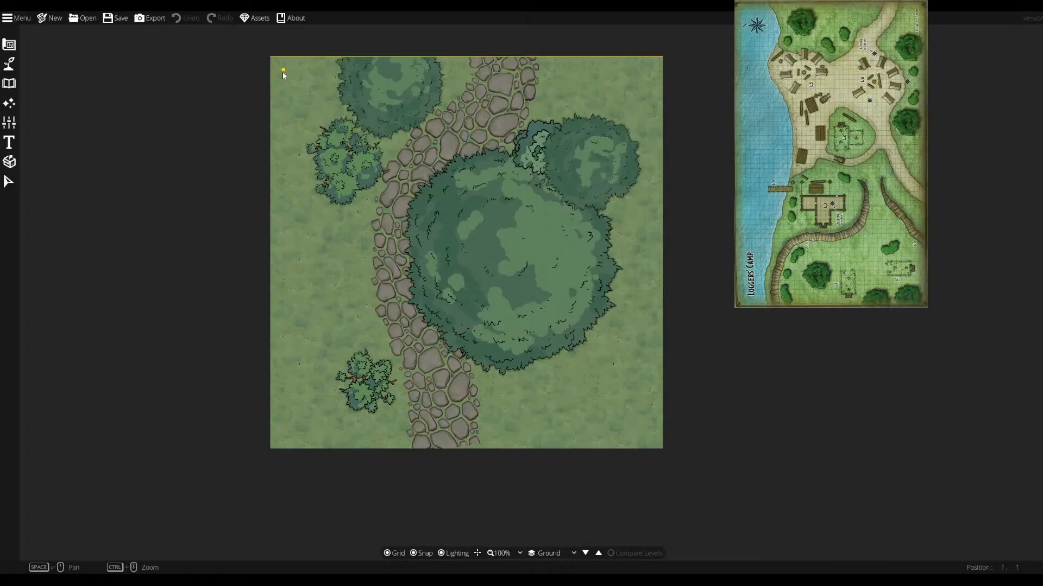
{"action": "left_click", "coordinate": [107, 21]}
- Examine the JPEG export options for the tent camp map, choose the Commercial Print grid preset, and close them without exporting
{"action": "left_click", "coordinate": [150, 18]}
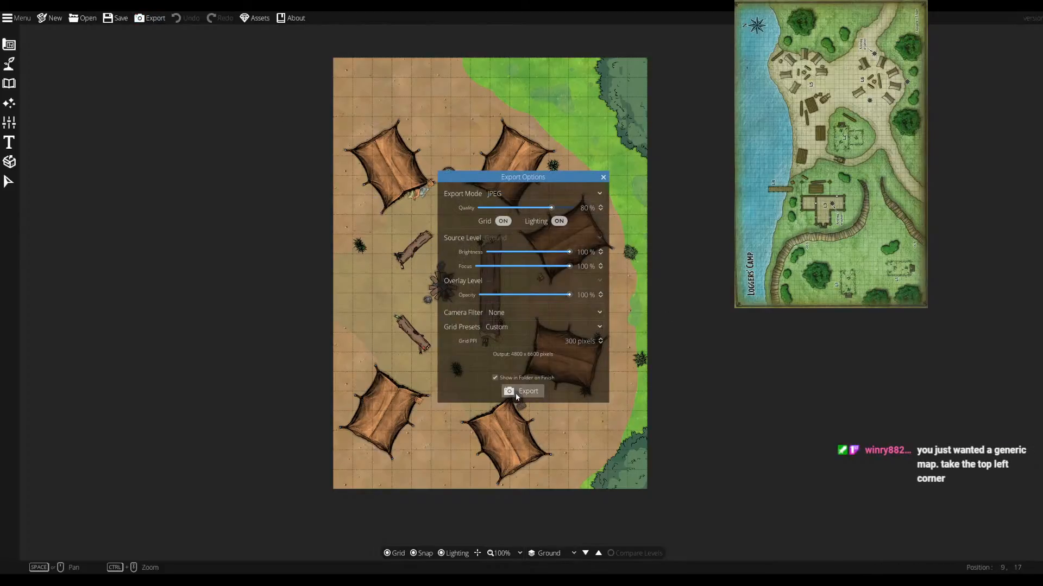
{"action": "left_click", "coordinate": [511, 327]}
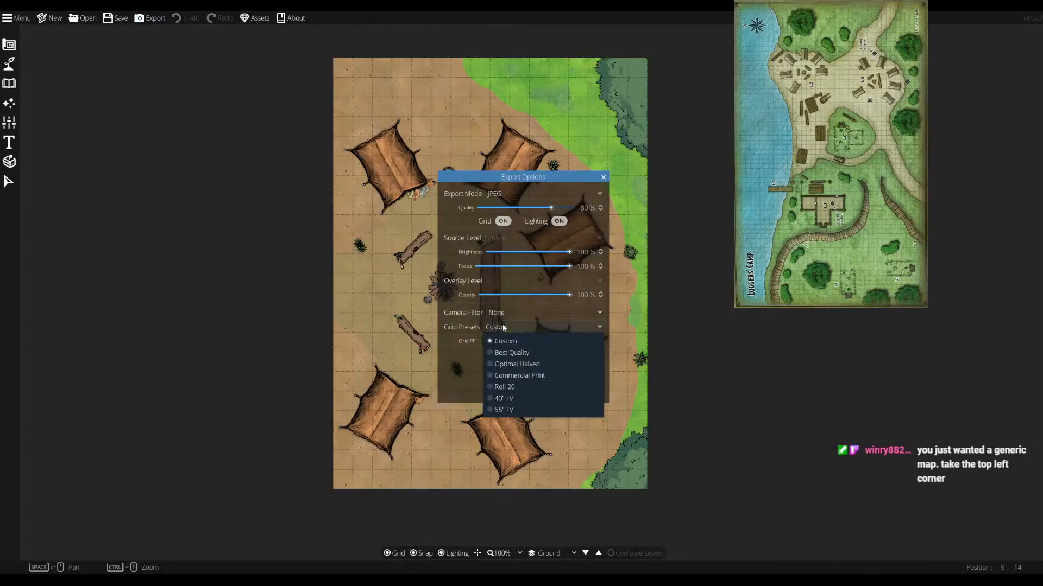
{"action": "left_click", "coordinate": [537, 374]}
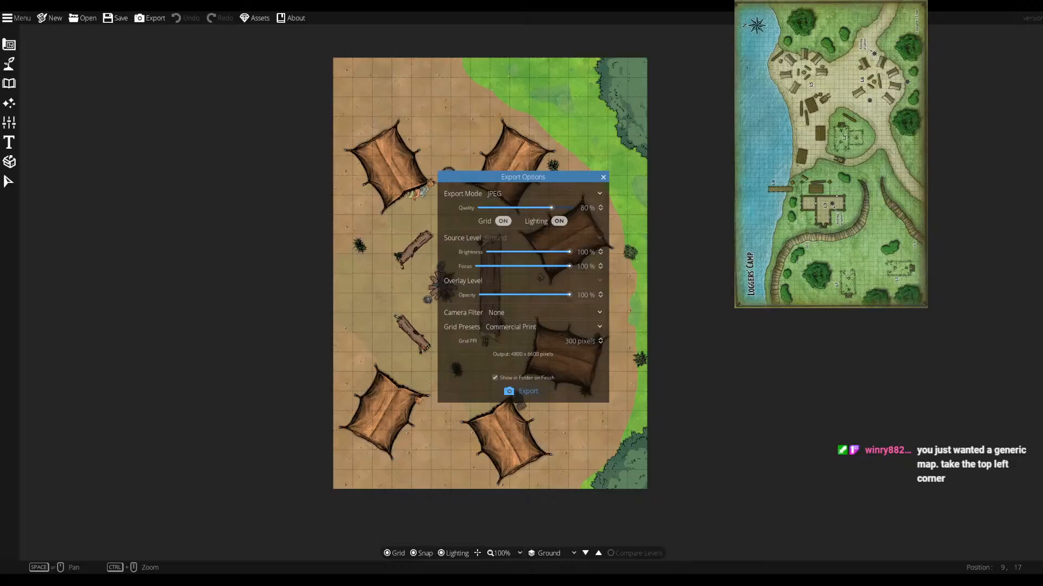
{"action": "left_click", "coordinate": [568, 394]}
{"action": "left_click_drag", "start_coordinate": [596, 177], "coordinate": [598, 176]}
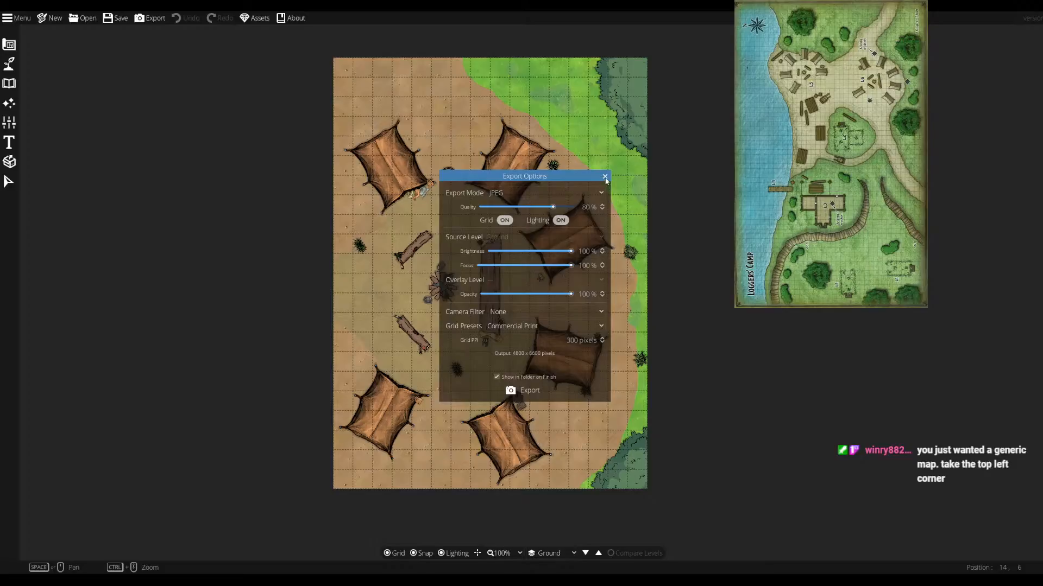
{"action": "left_click", "coordinate": [604, 177]}
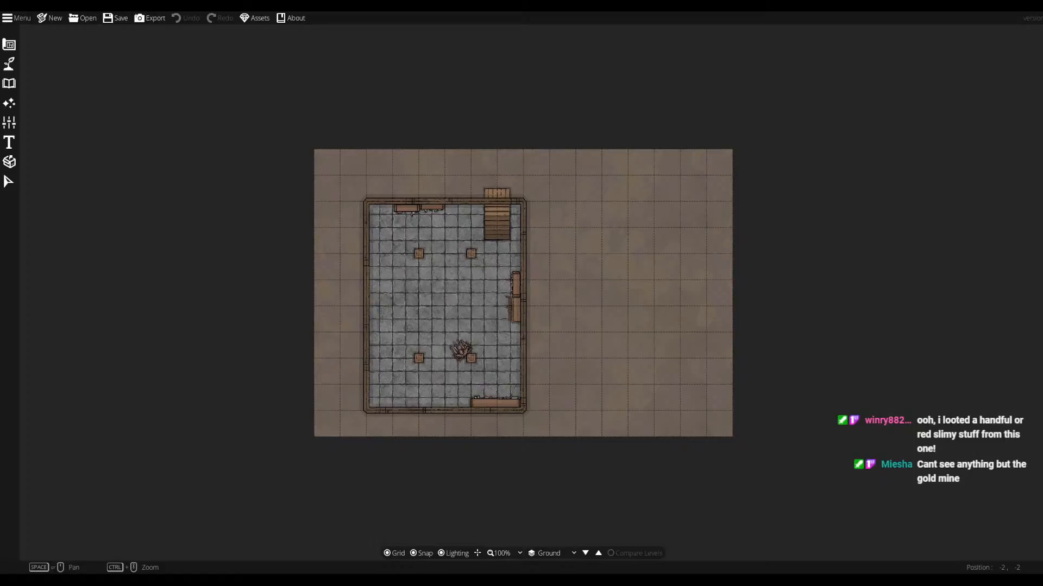
- Open the saved map of the wooden house with dining tables and a grass surround to view it
{"action": "left_click", "coordinate": [78, 17]}
{"action": "double_click", "coordinate": [304, 376]}
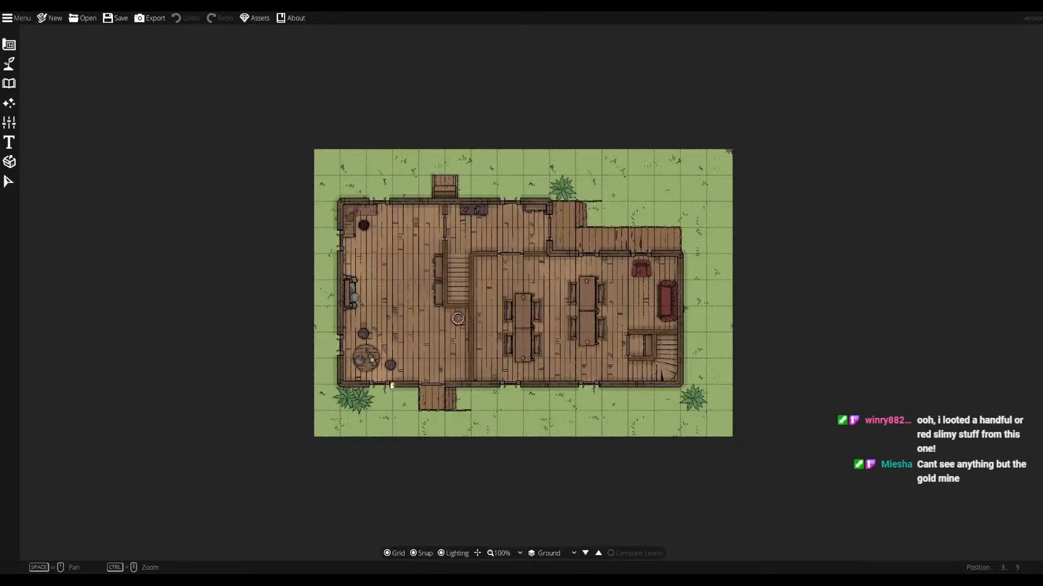